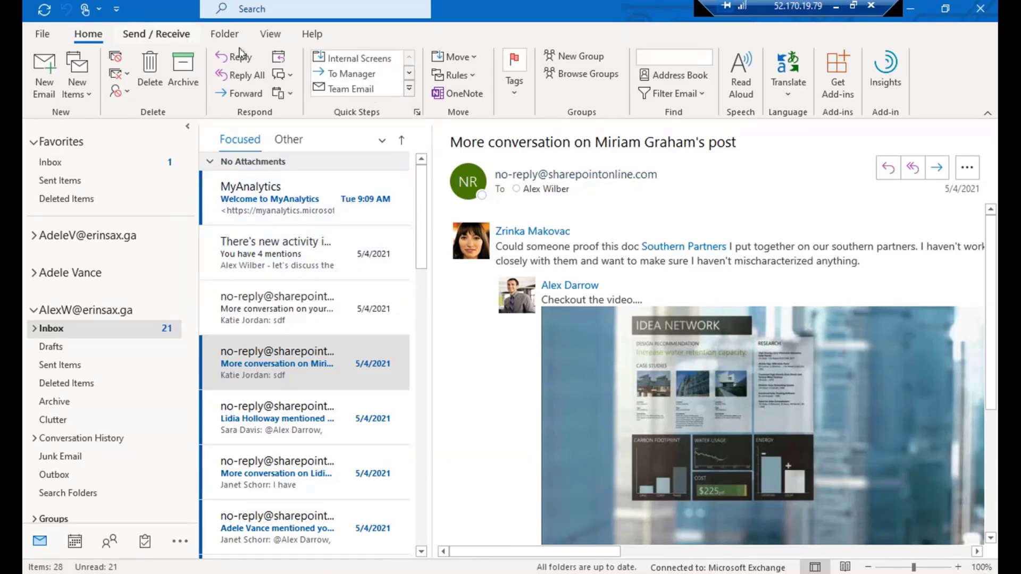
- Examine the available home, send/receive, folder, view and help commands of the mailbox window
scroll(234, 42, down, 1)
scroll(249, 35, down, 1)
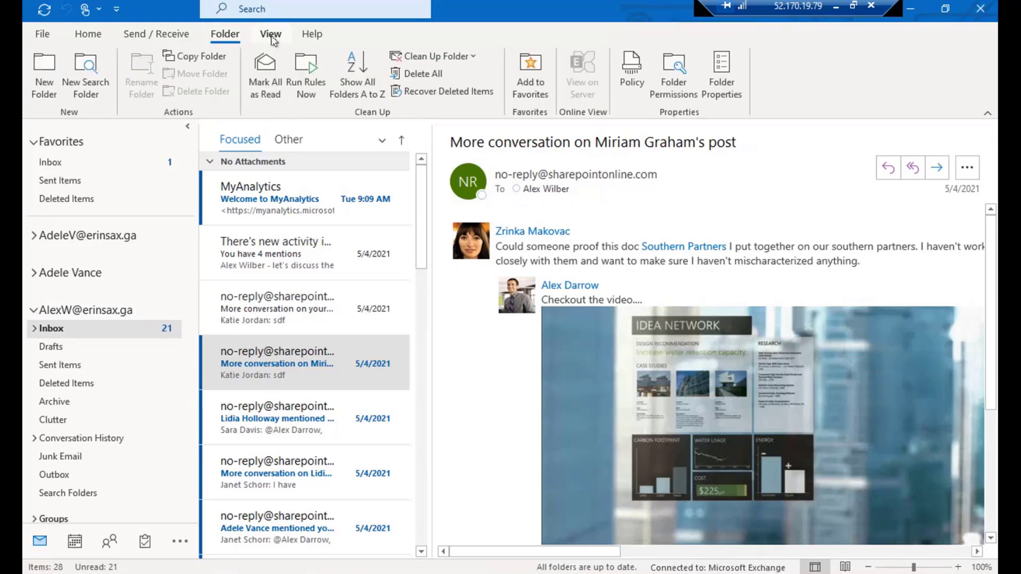
click(271, 35)
click(92, 38)
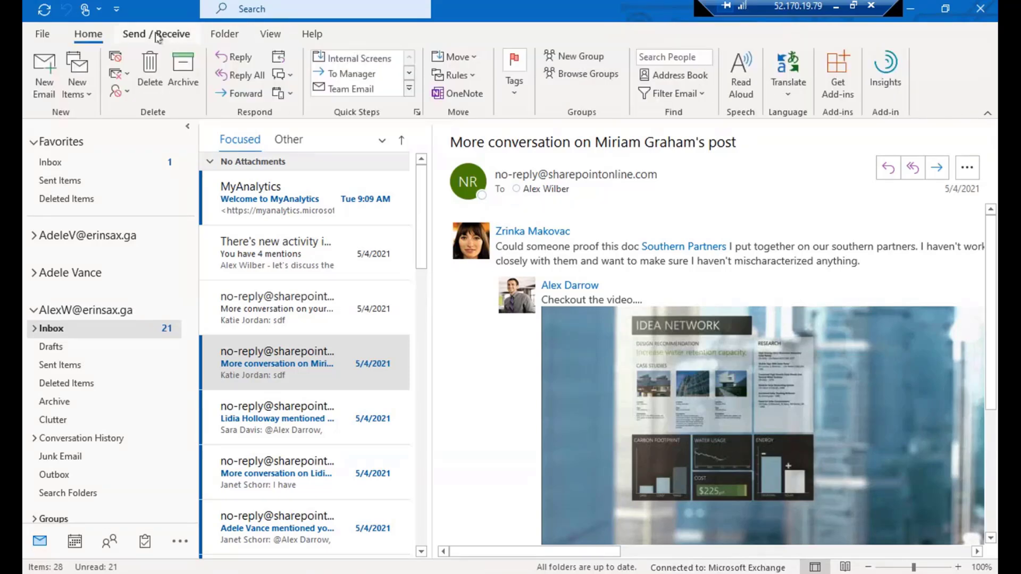
click(159, 36)
click(225, 35)
click(272, 35)
click(313, 35)
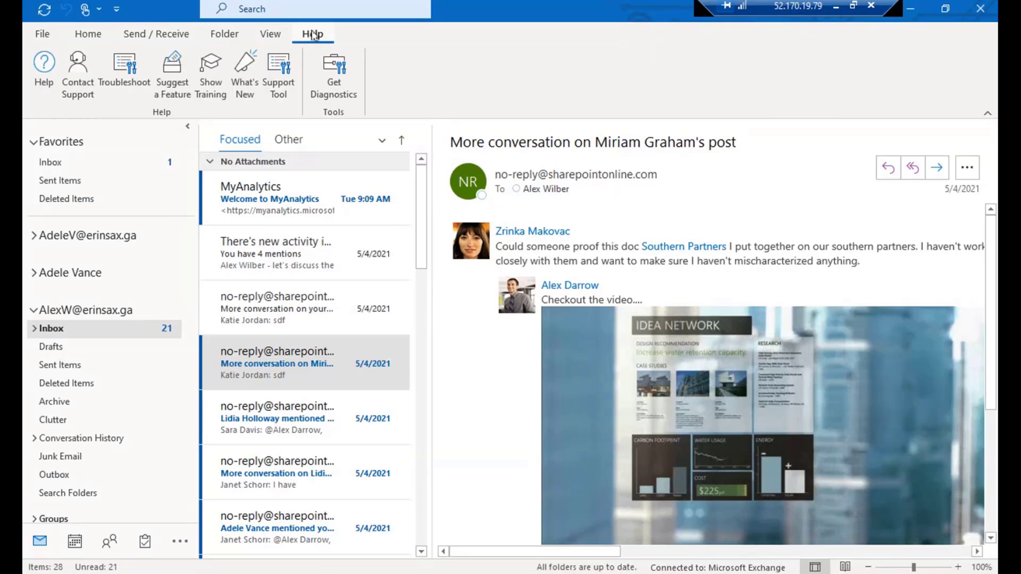
click(93, 40)
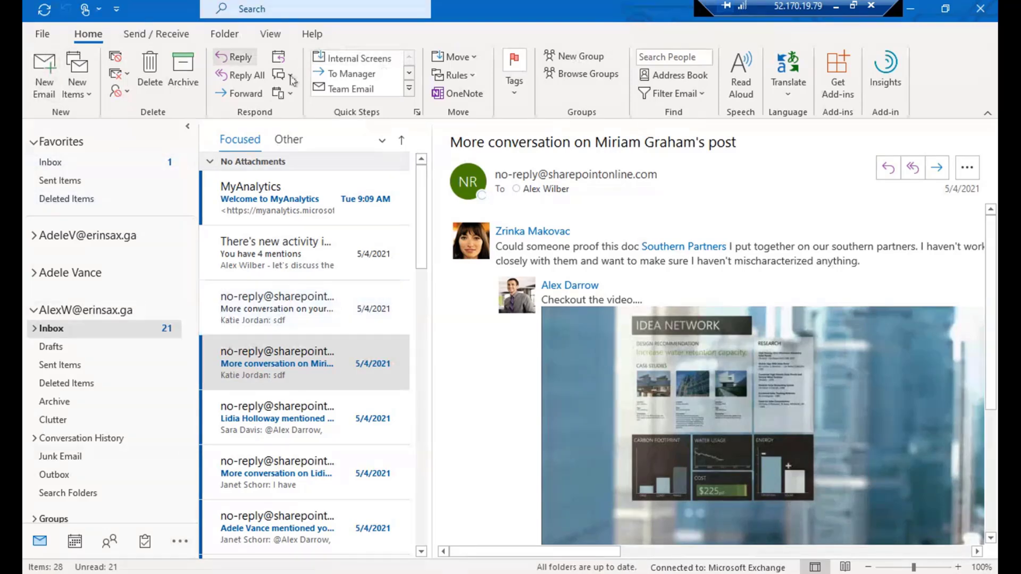
click(313, 33)
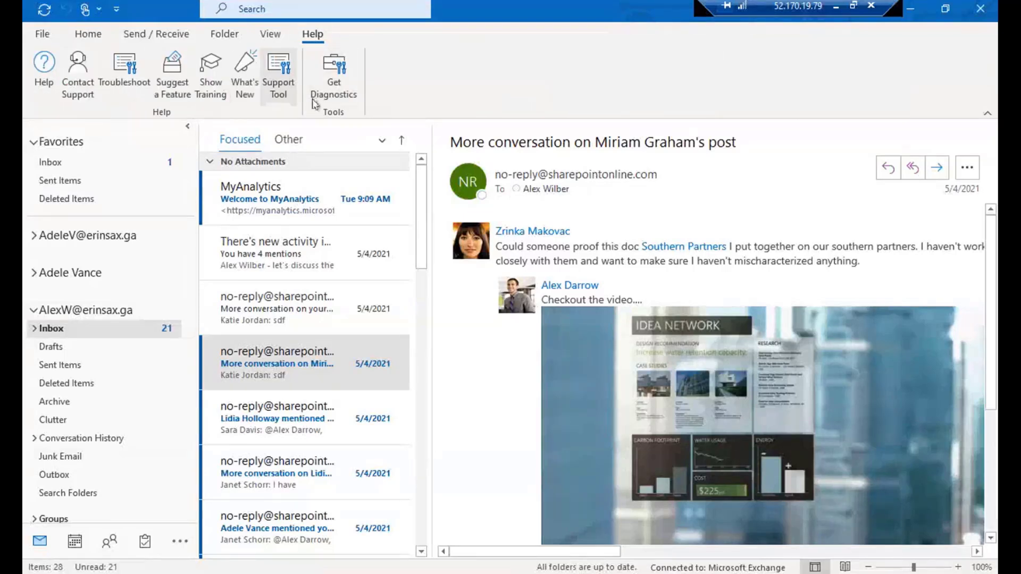
click(270, 33)
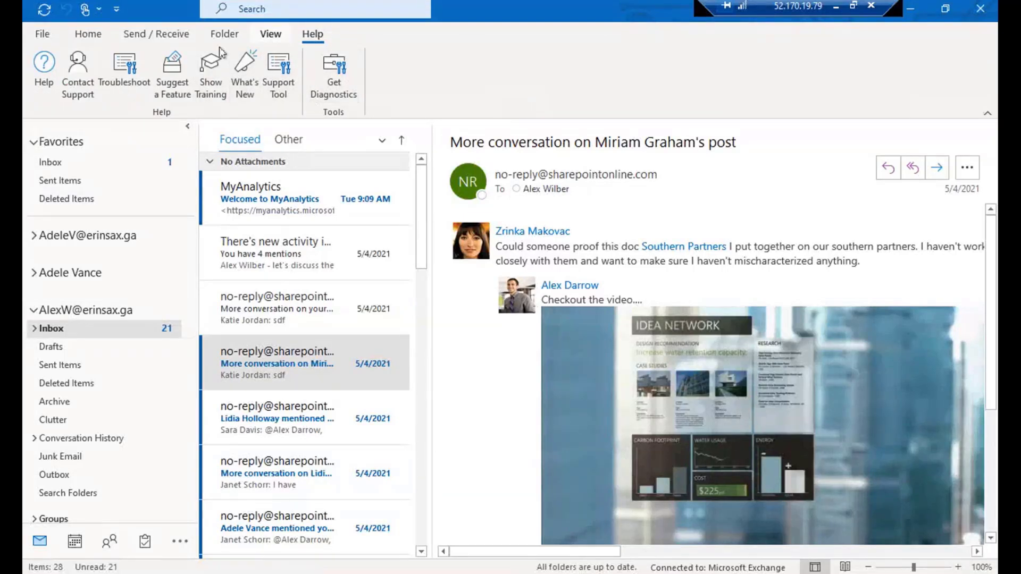
click(139, 34)
click(91, 33)
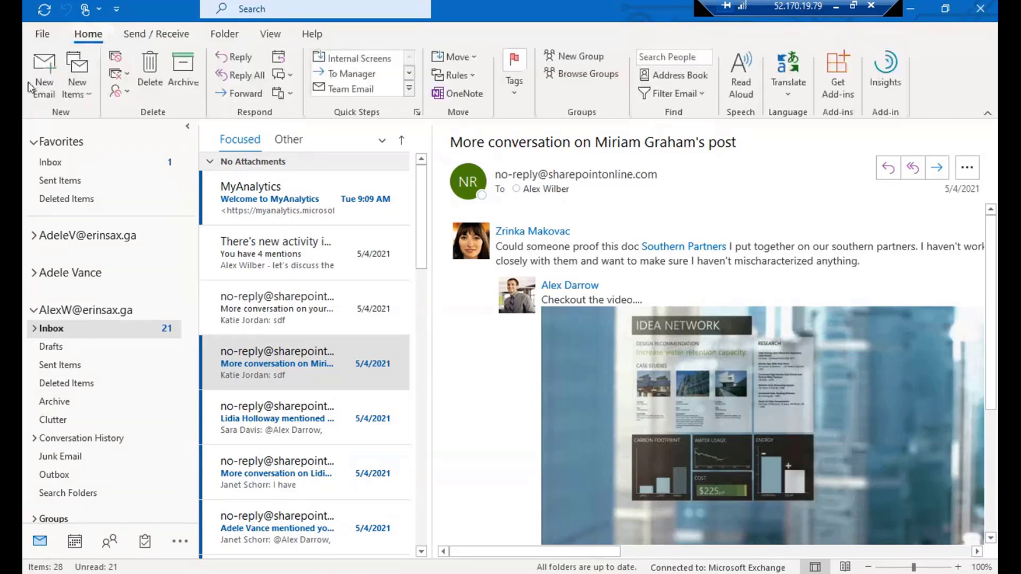
- Review the cloud storage and user interface settings in the general Outlook options
click(45, 36)
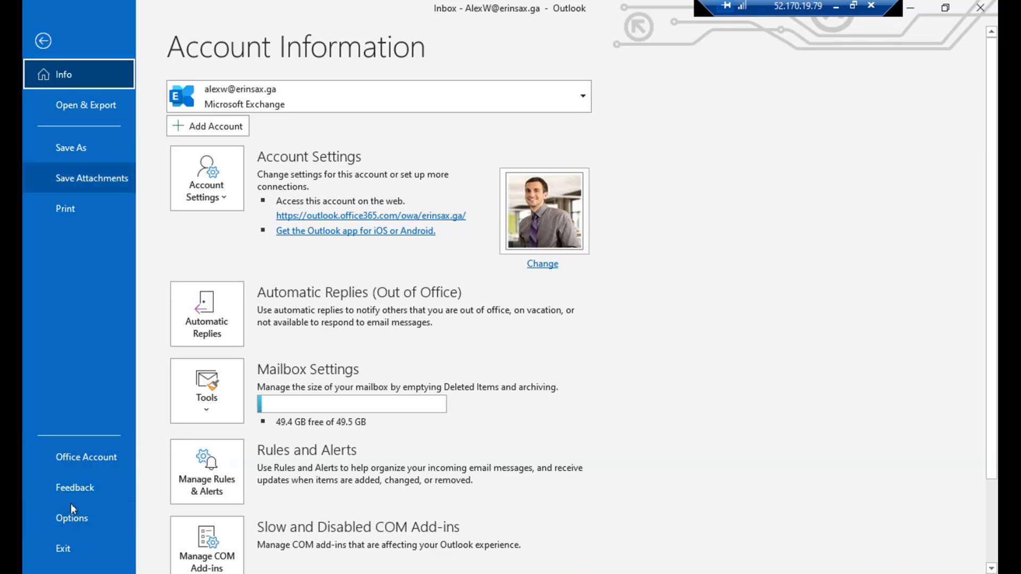
click(68, 520)
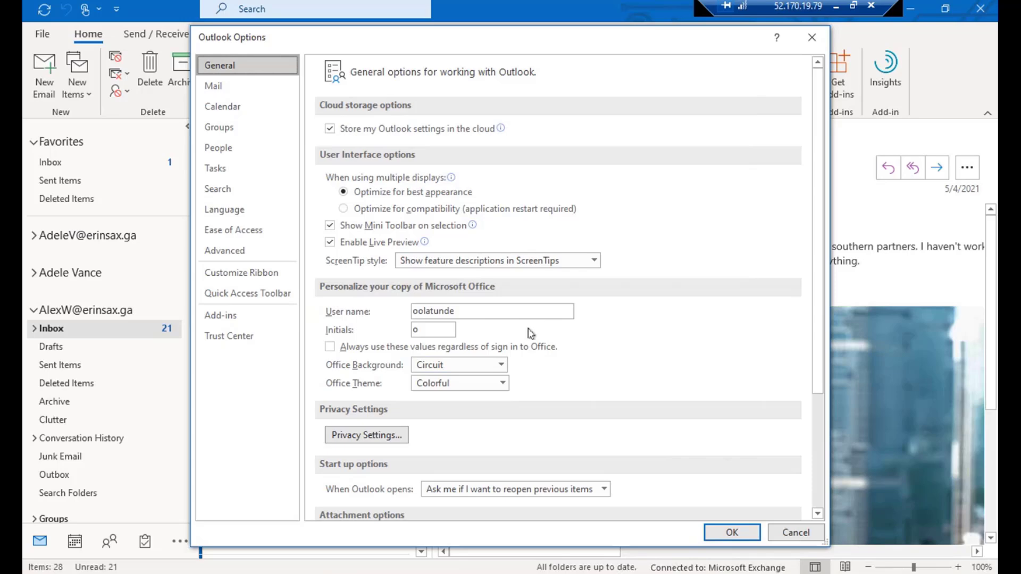
mouse_move(439, 210)
mouse_move(477, 136)
click(813, 39)
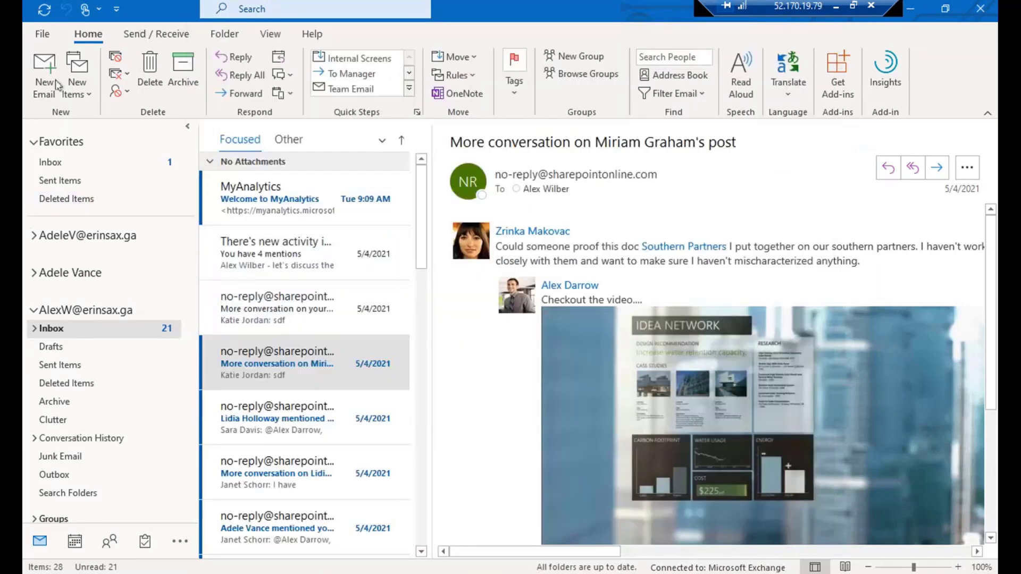
- Start a new email and enter "bgfdgfdhdgfhdgfh" as its body text
key(ctrl+n)
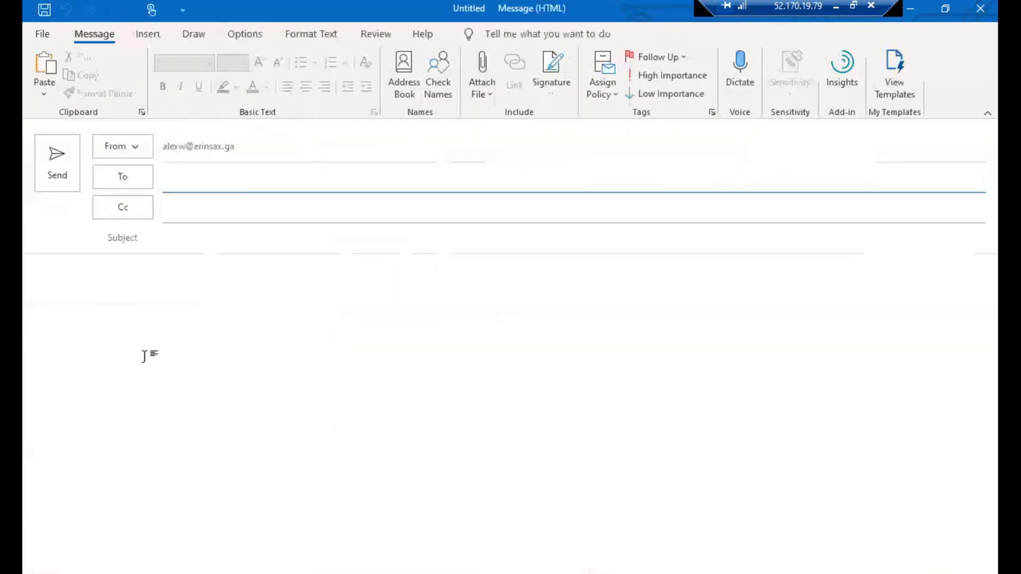
text(bgfdgfdhdgfhdgfh)
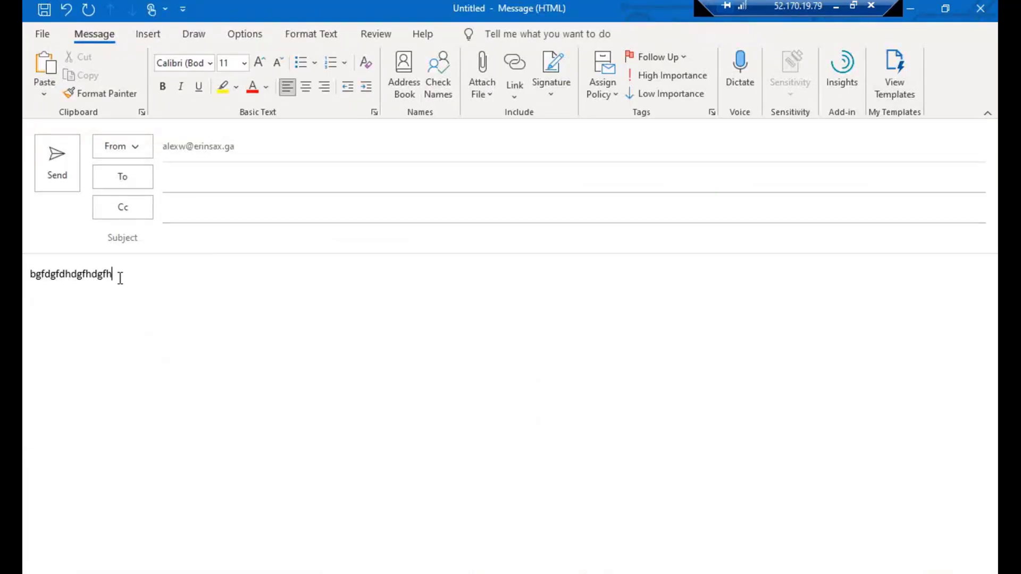
drag(120, 273, 31, 274)
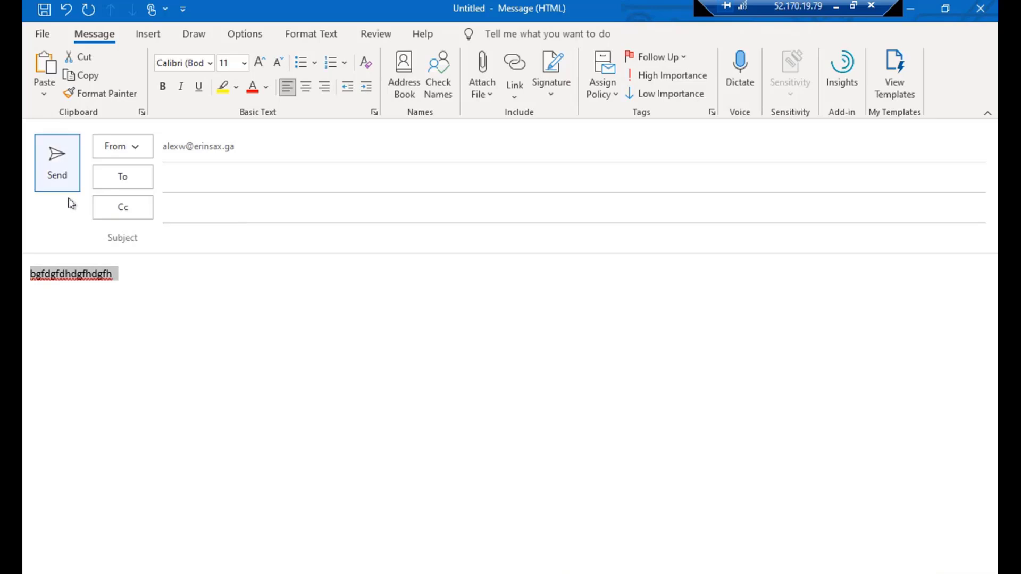
click(158, 370)
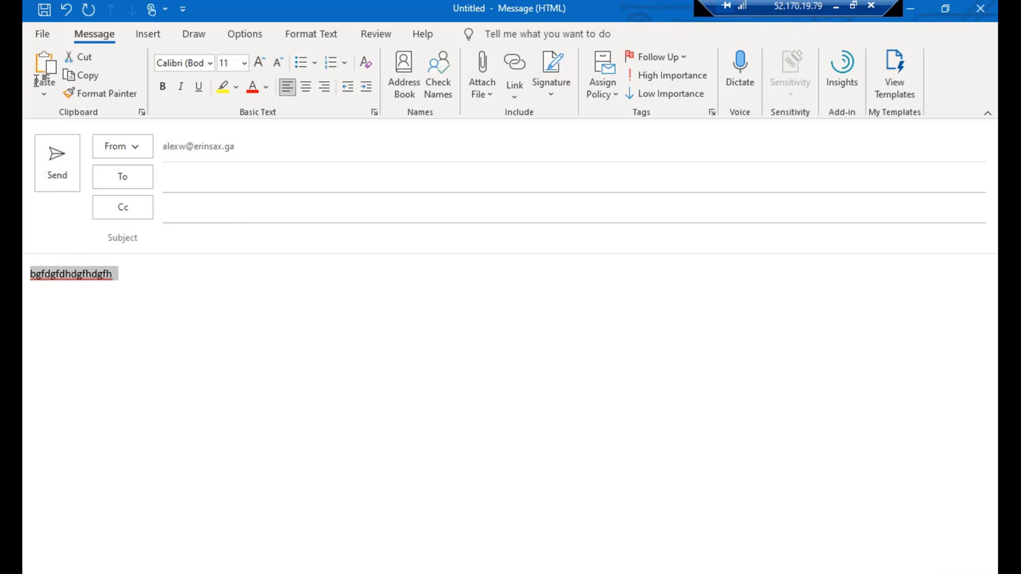
- Check the Mini Toolbar and Live Preview settings in the general options from the message window, and close the options
key(alt+f)
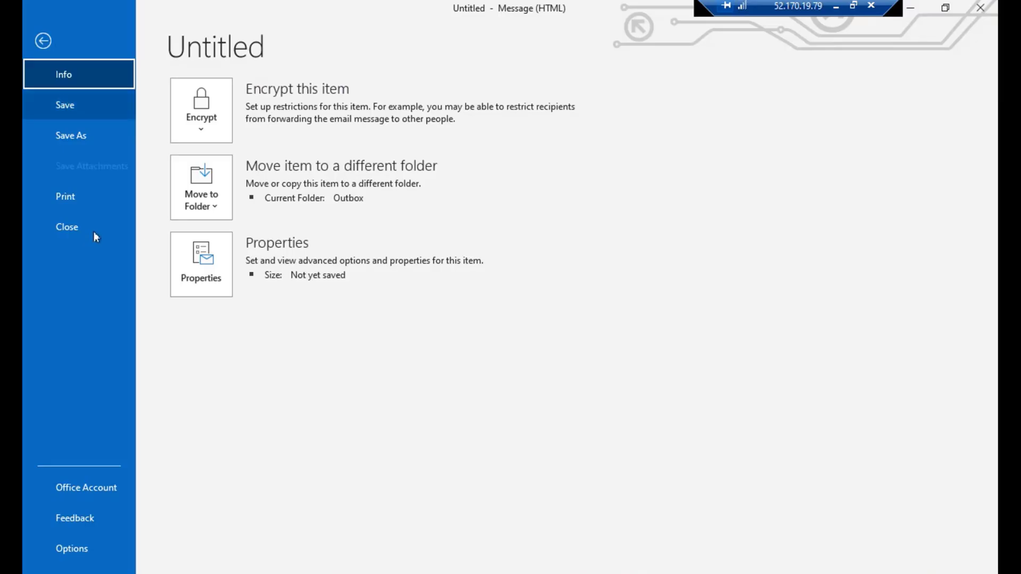
click(74, 552)
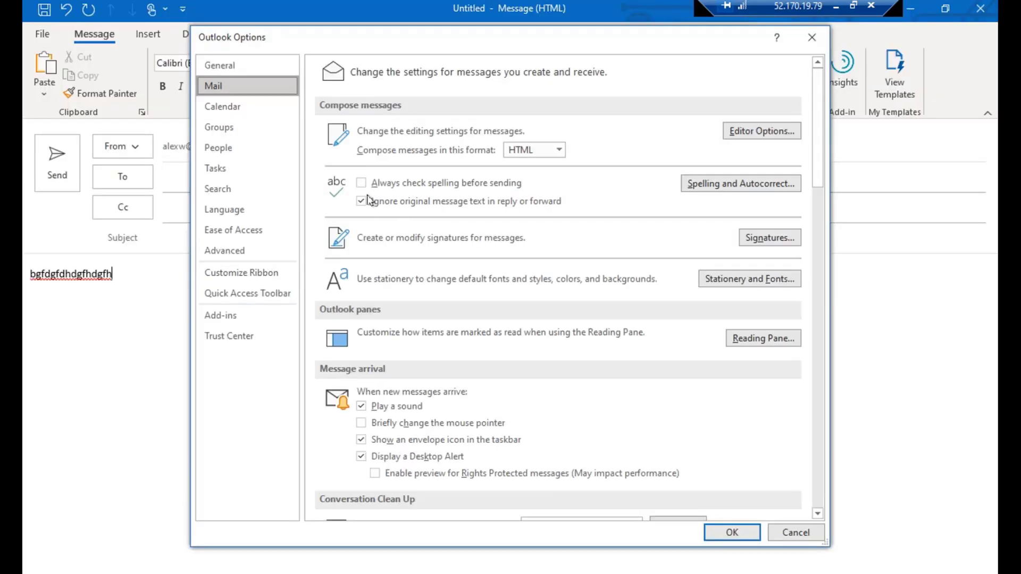
click(226, 68)
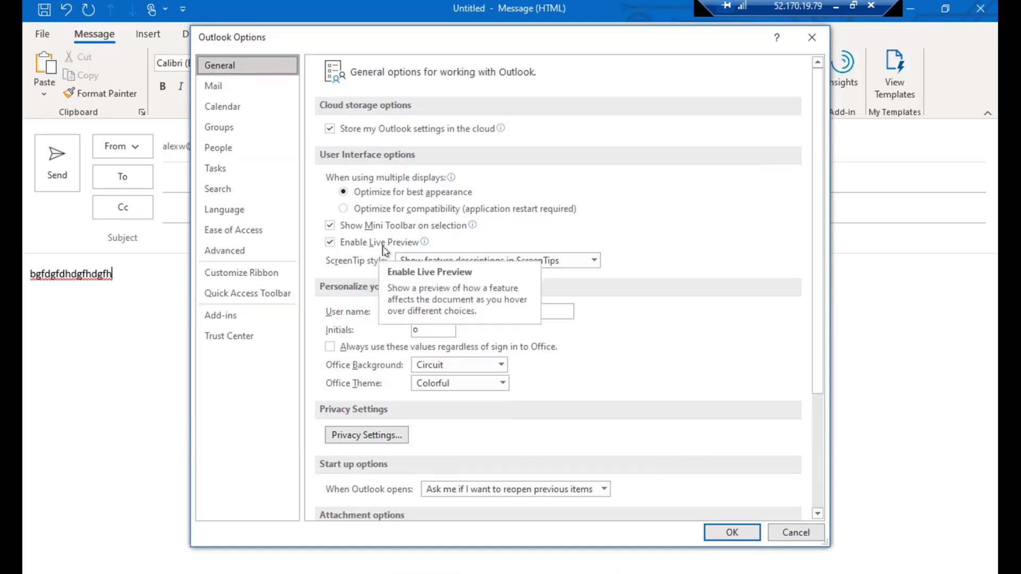
click(794, 533)
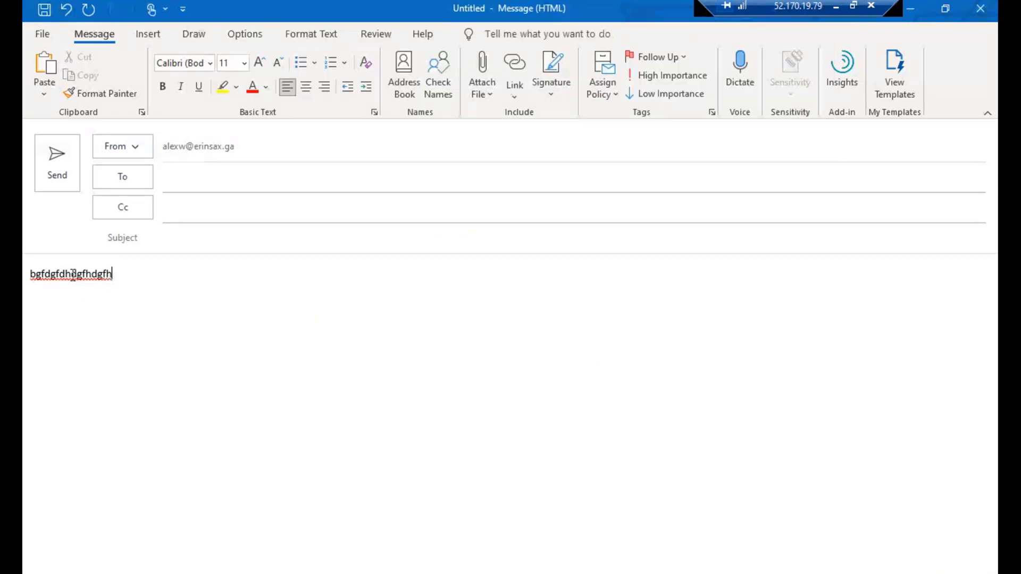
- Make the ending "dgfhdgfh" of the message's body text bold
drag(71, 275, 114, 287)
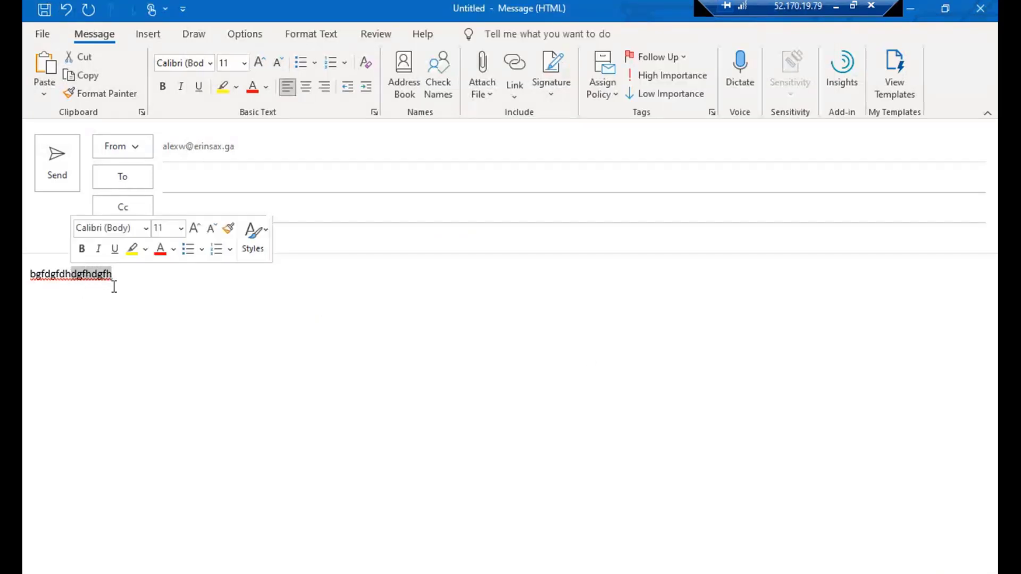
click(81, 249)
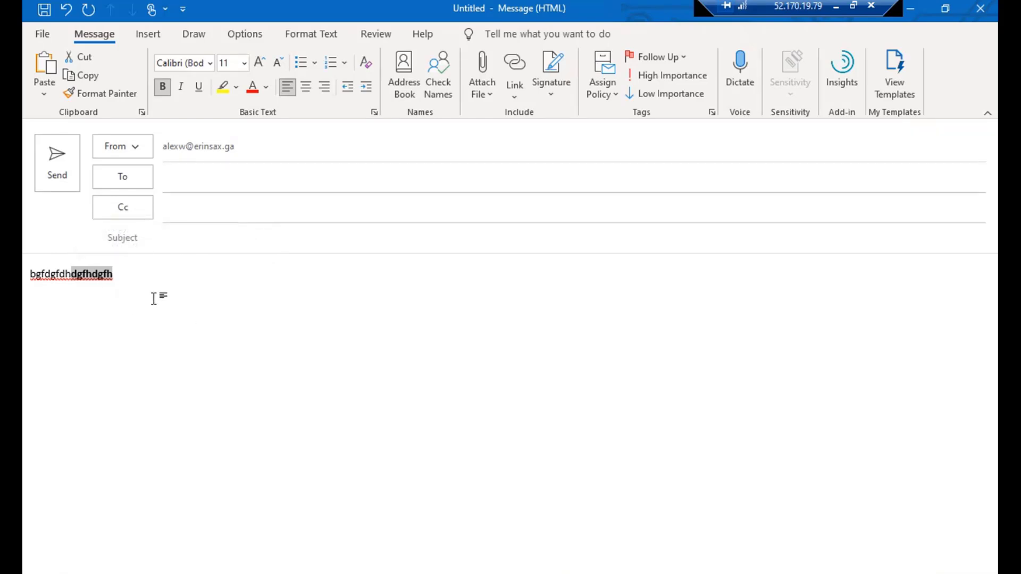
- Set the Office Background to Doodle Circles and the Office Theme to Black in the general options, and apply them
click(41, 36)
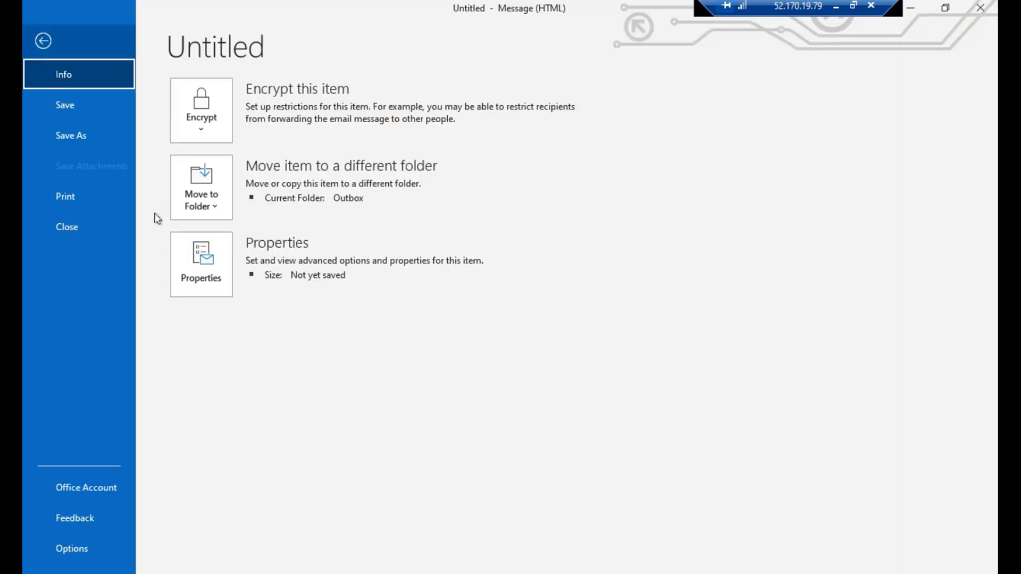
click(74, 549)
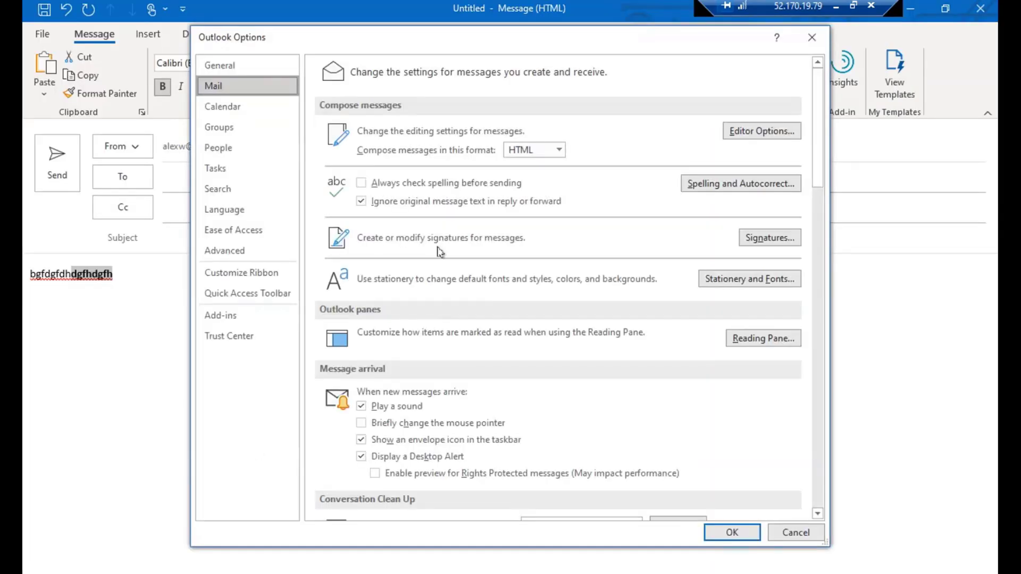
click(213, 69)
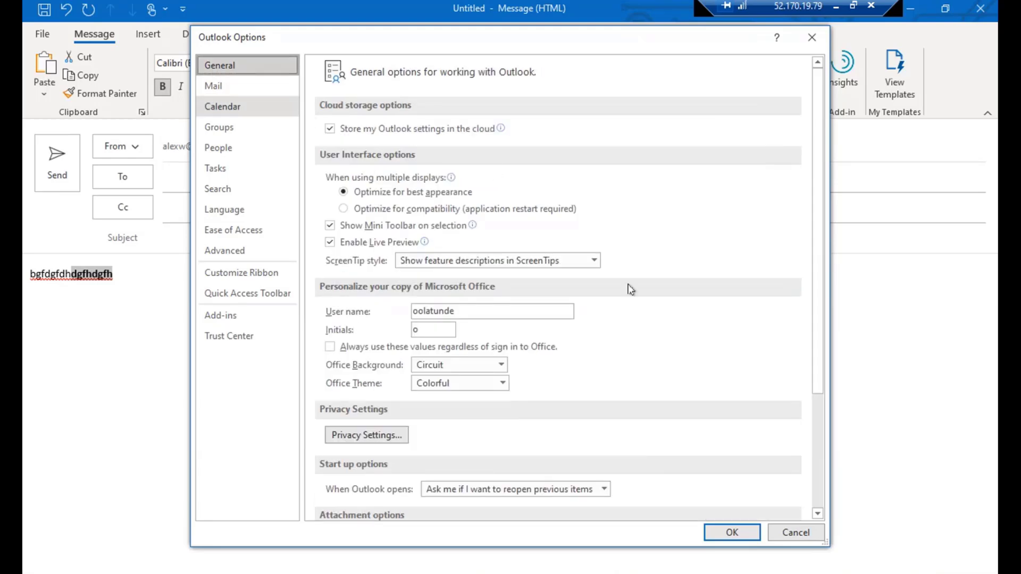
scroll(614, 324, down, 1)
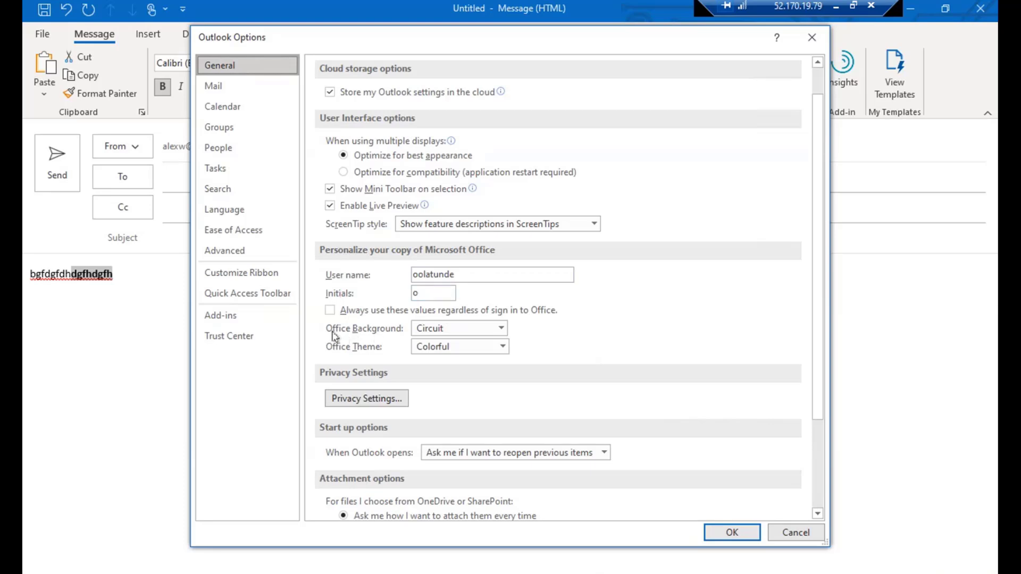
click(501, 328)
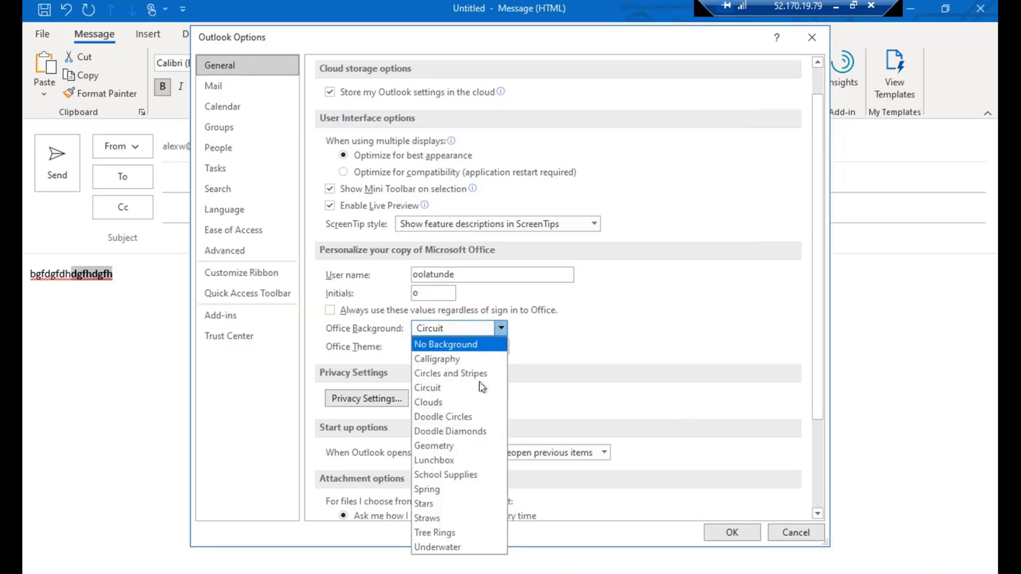
click(458, 417)
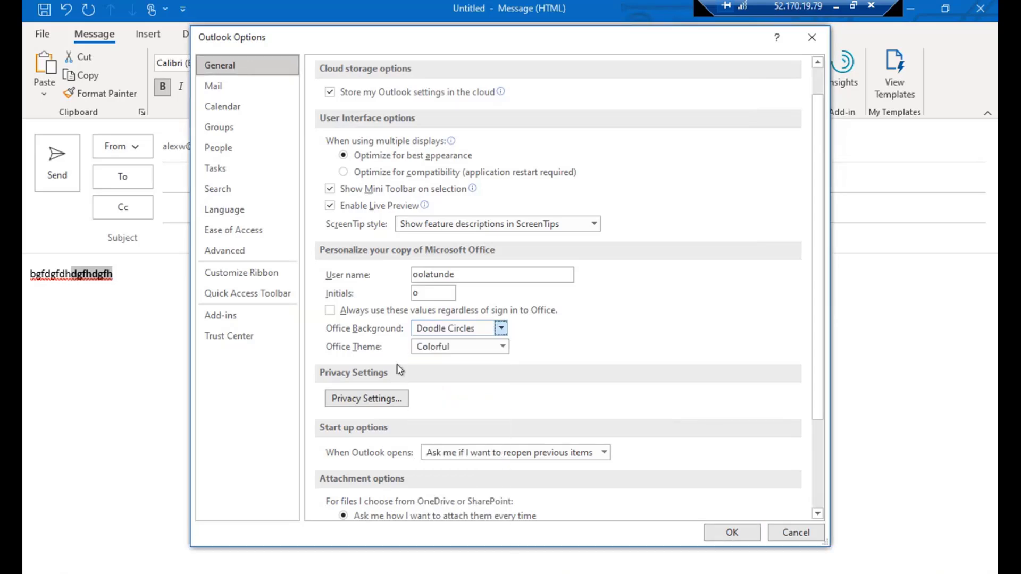
click(502, 346)
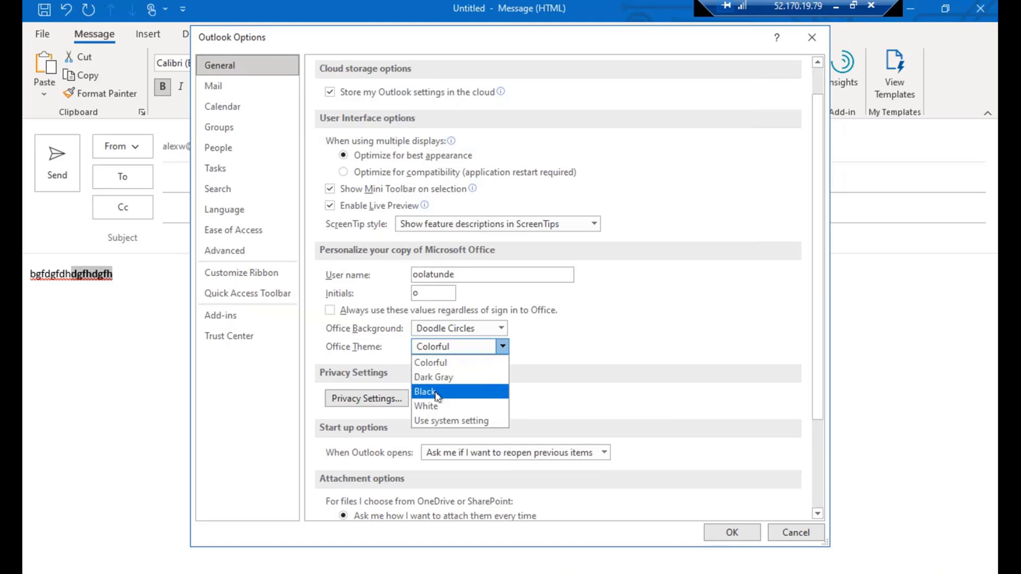
click(437, 392)
click(744, 537)
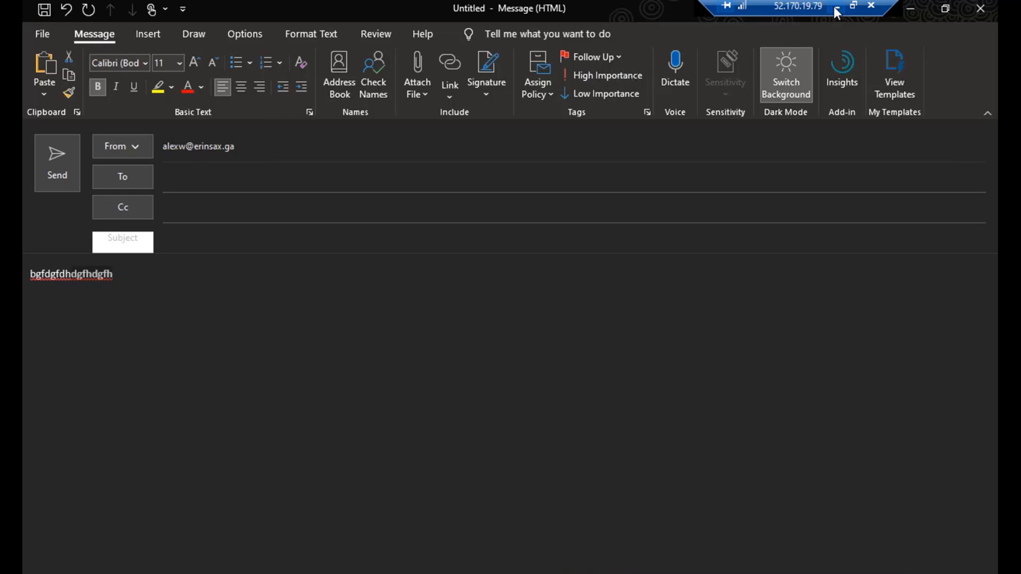
- Open Stationery and Fonts from the mail options and review the font settings for new messages and for replies or forwards
click(43, 35)
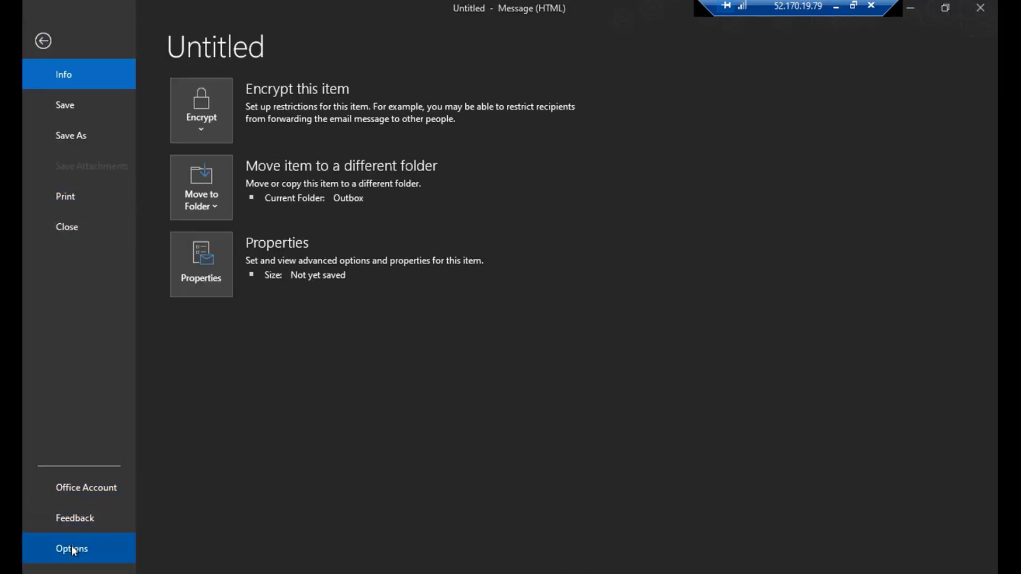
key(Escape)
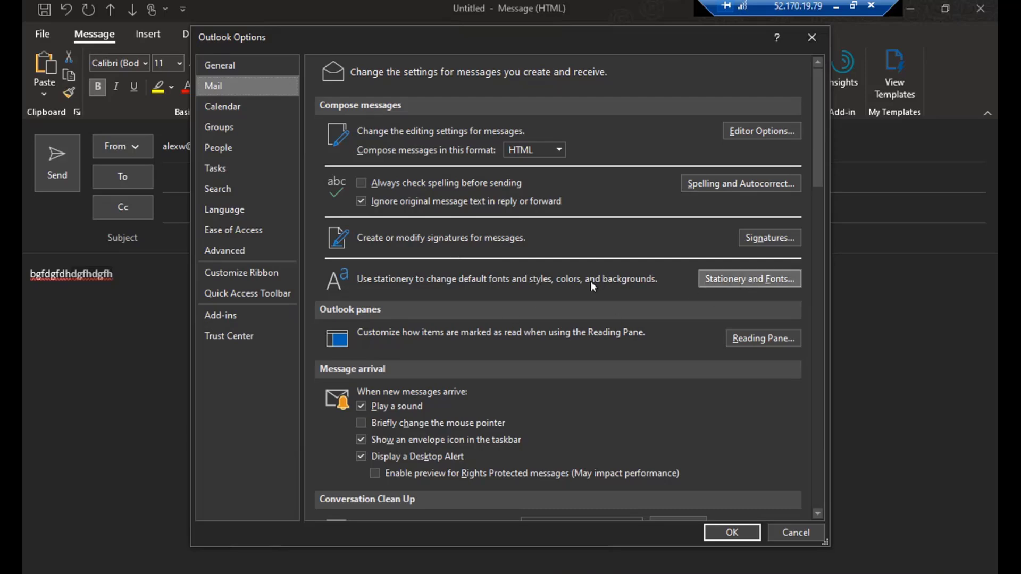
click(726, 280)
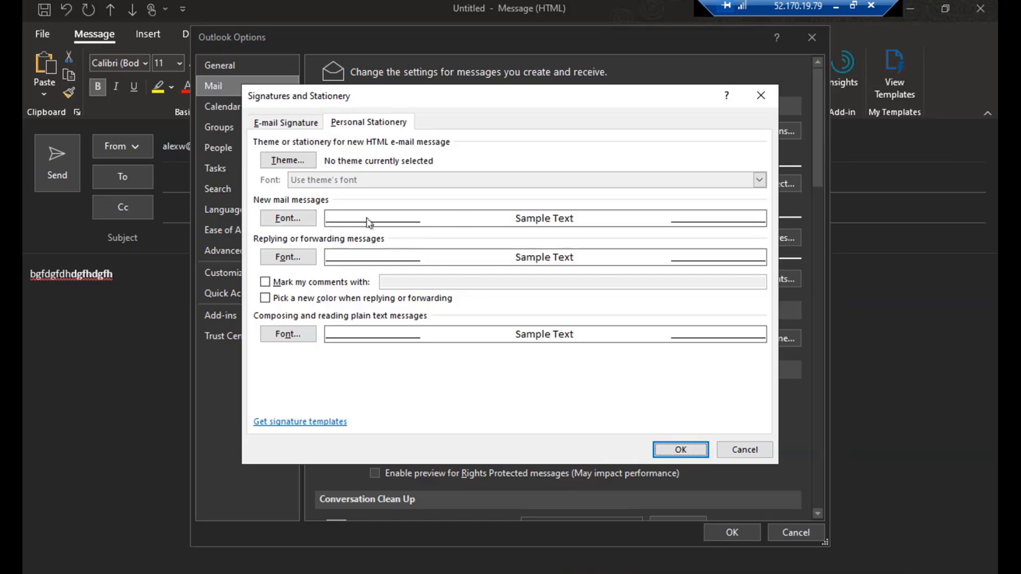
click(280, 222)
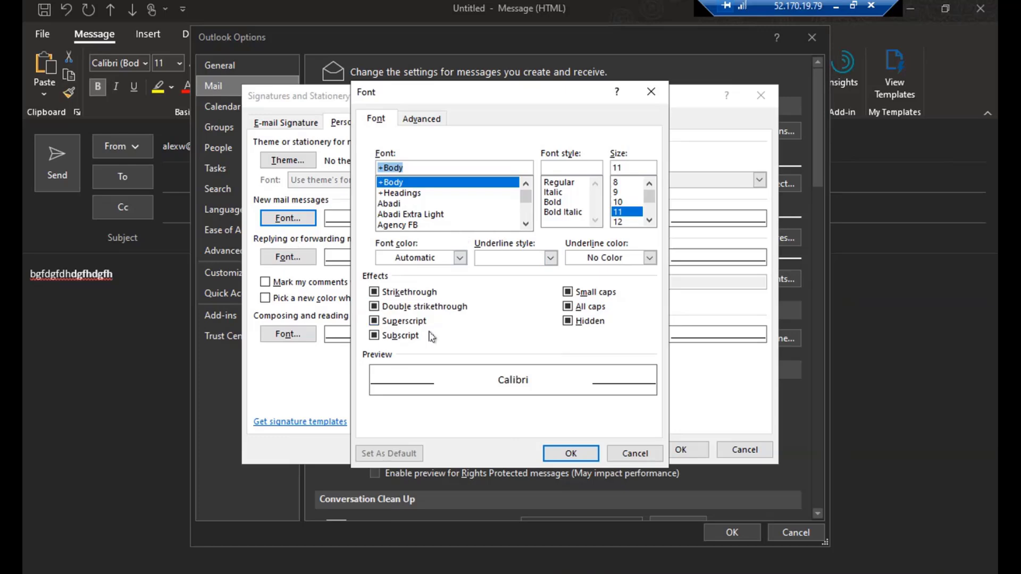
click(568, 454)
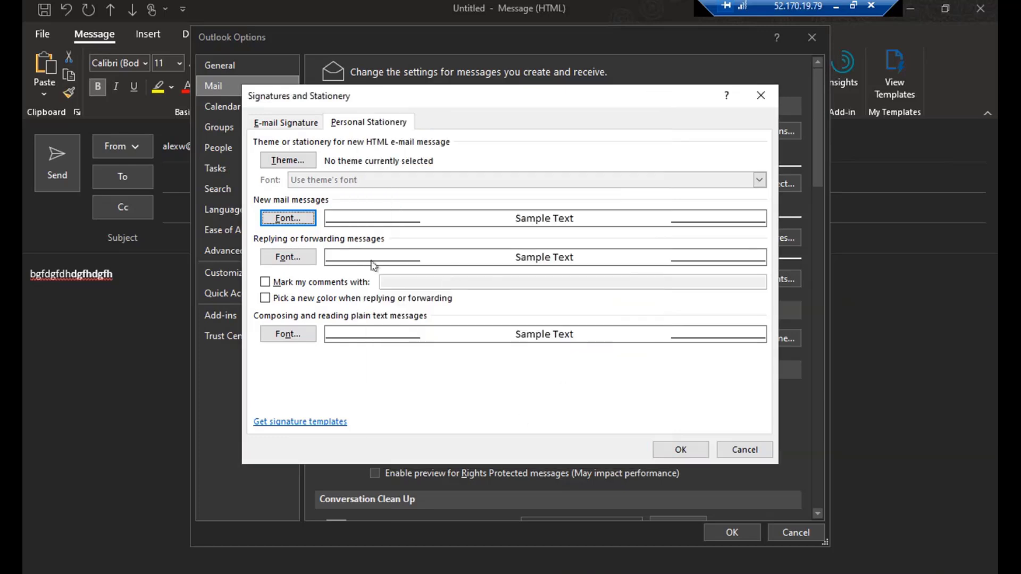
click(287, 257)
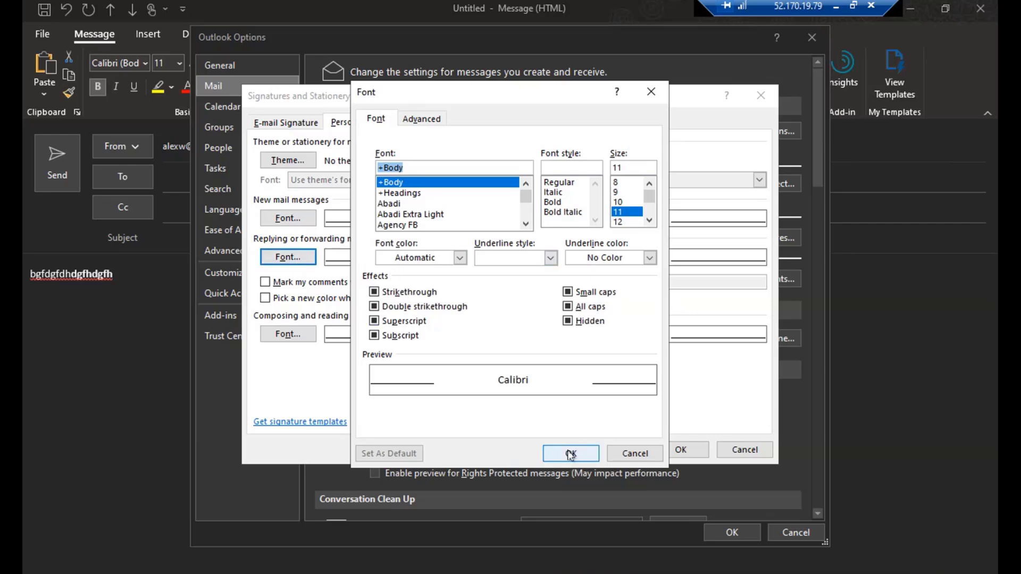
click(651, 92)
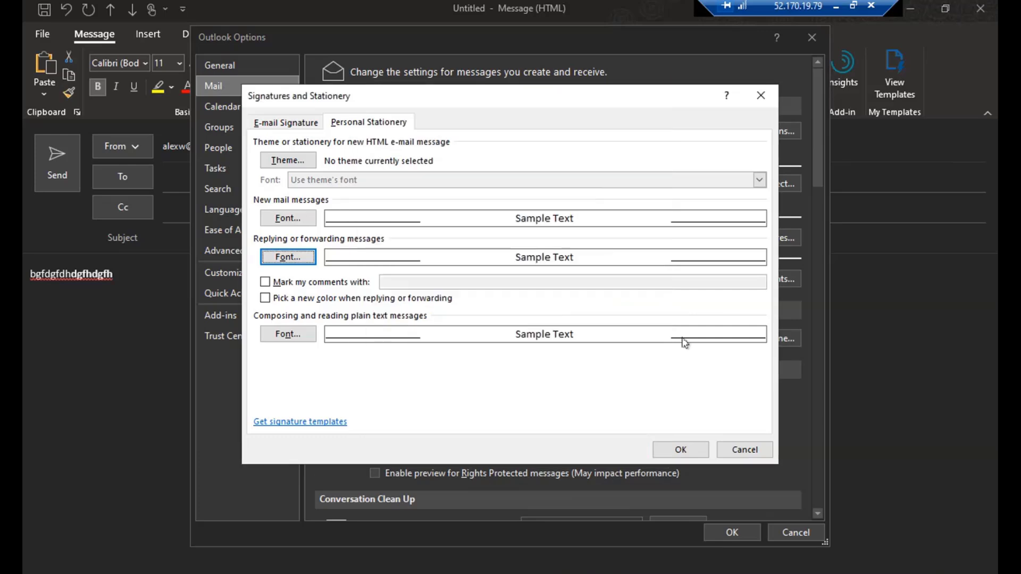
- Reopen Stationery and Fonts to check the font for new mail messages, and cancel without changes
click(744, 449)
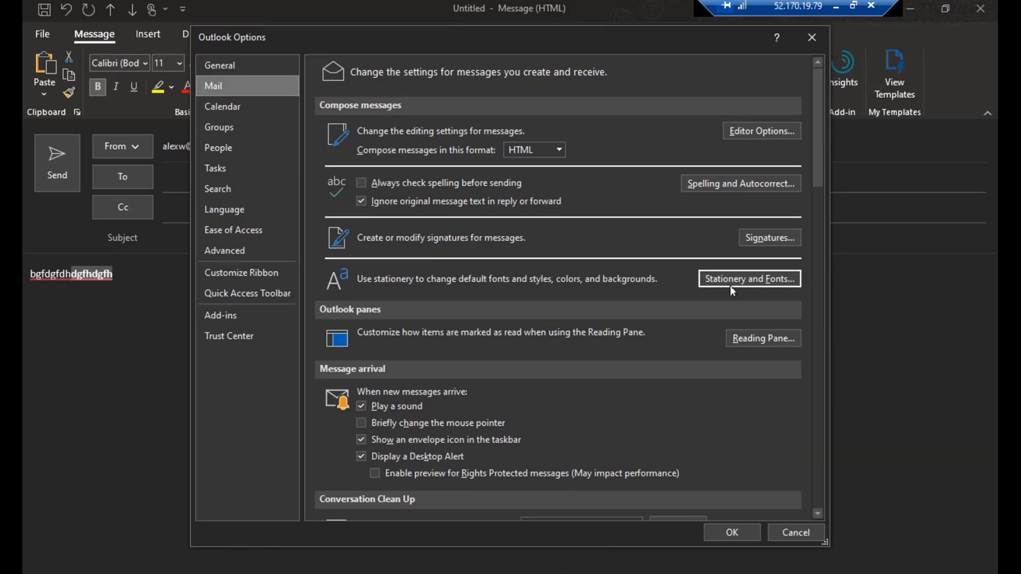
click(759, 285)
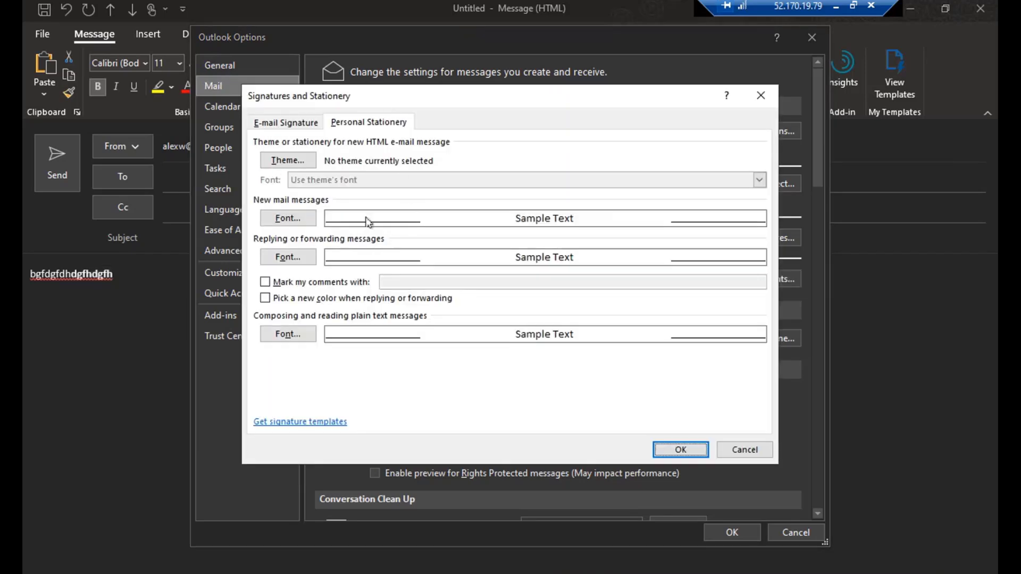
click(288, 218)
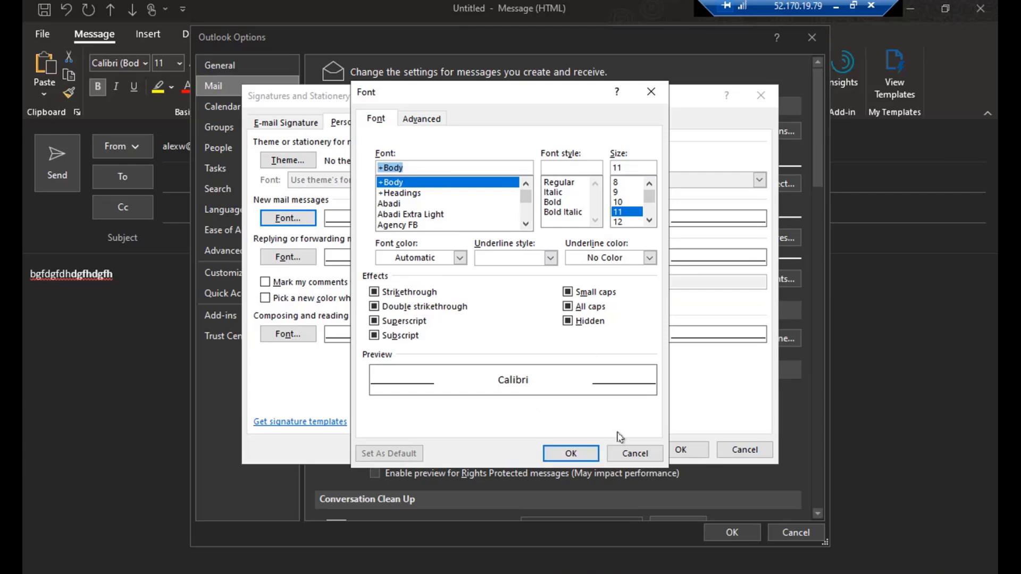
click(633, 455)
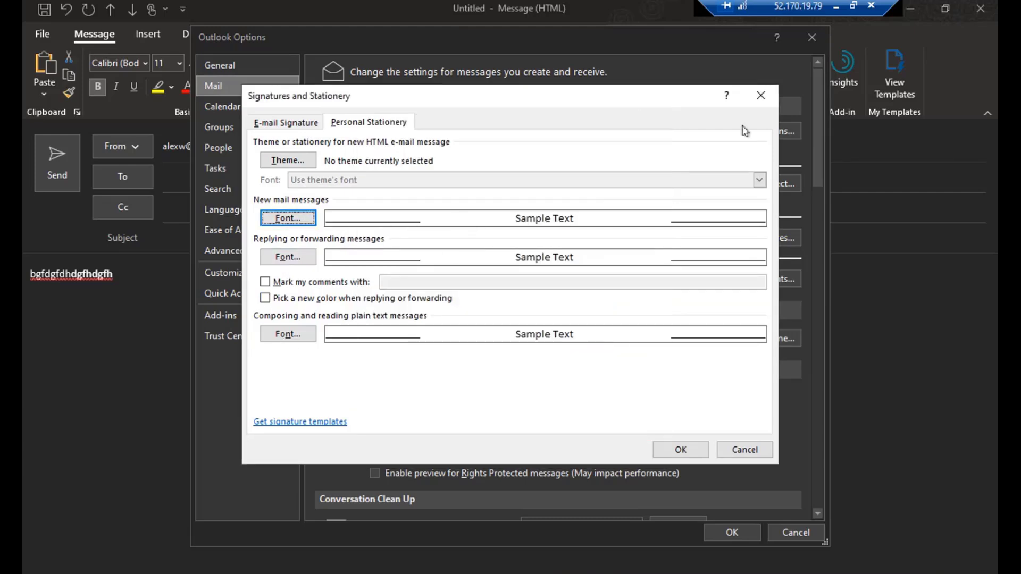
click(729, 450)
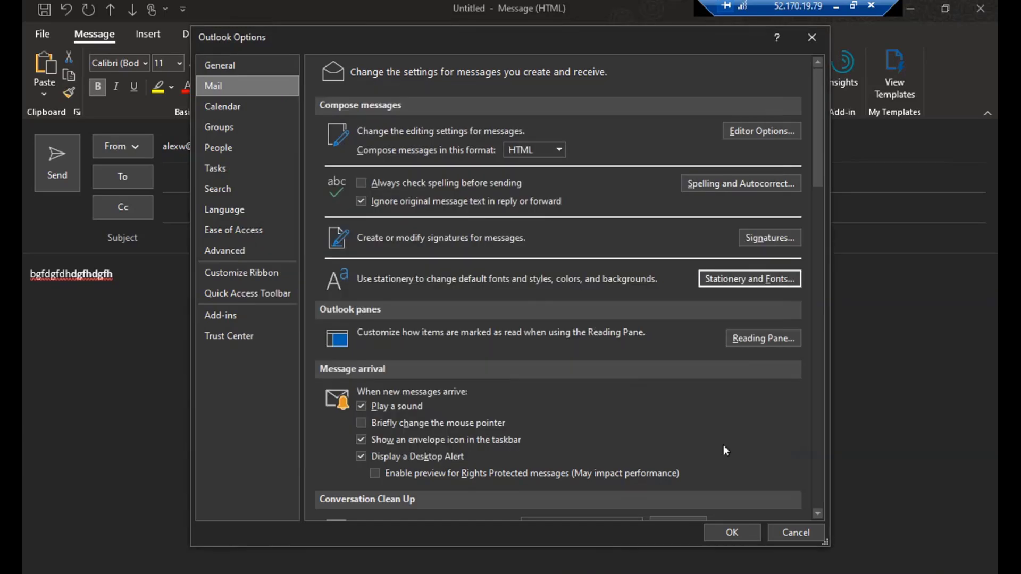
- Look through the message arrival, Conversation Clean Up and replies and forwards settings in the mail options
scroll(537, 327, down, 3)
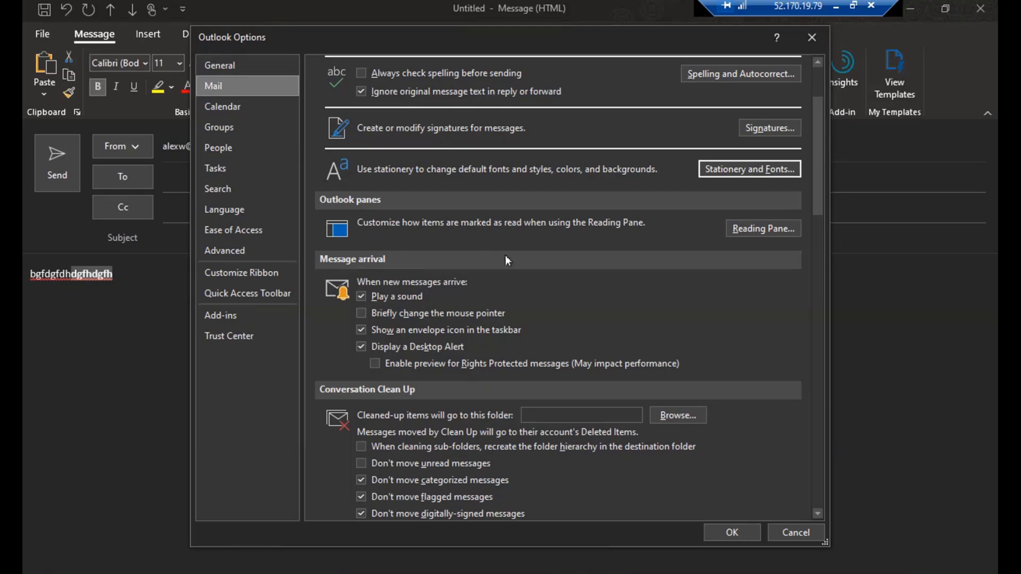
scroll(506, 260, down, 2)
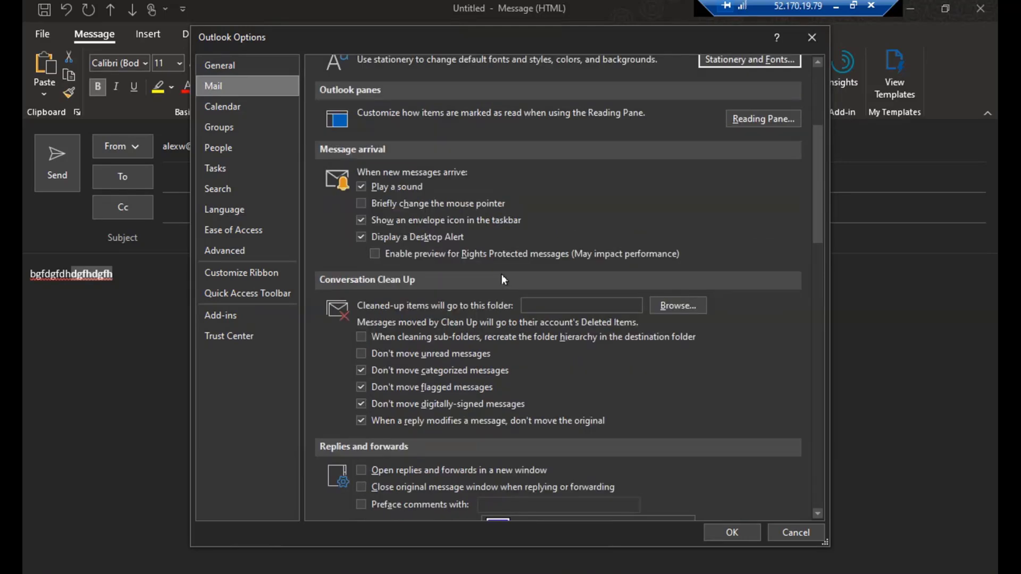
scroll(451, 257, up, 3)
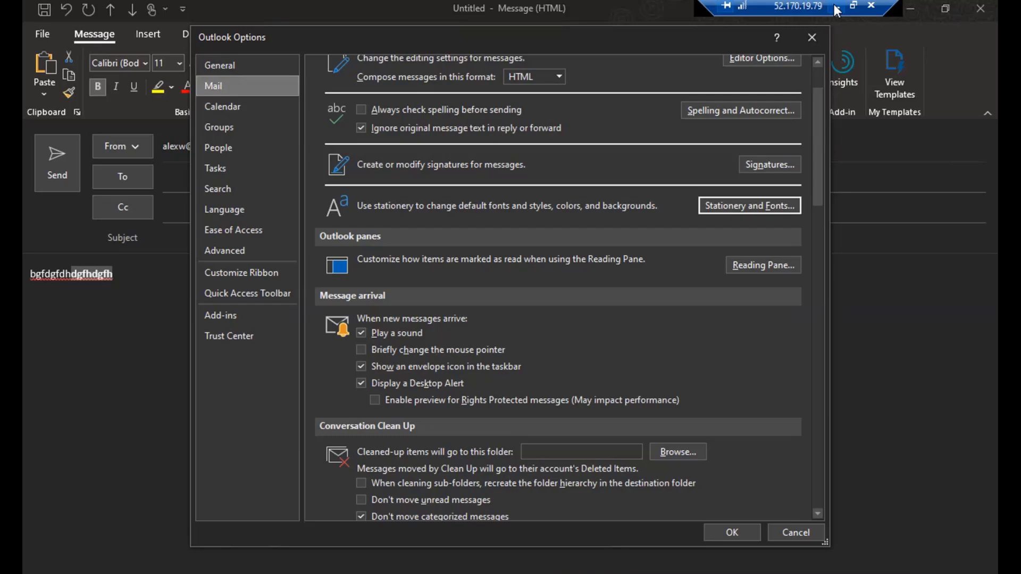
- Close the options and discard the untitled message without saving its changes
click(813, 38)
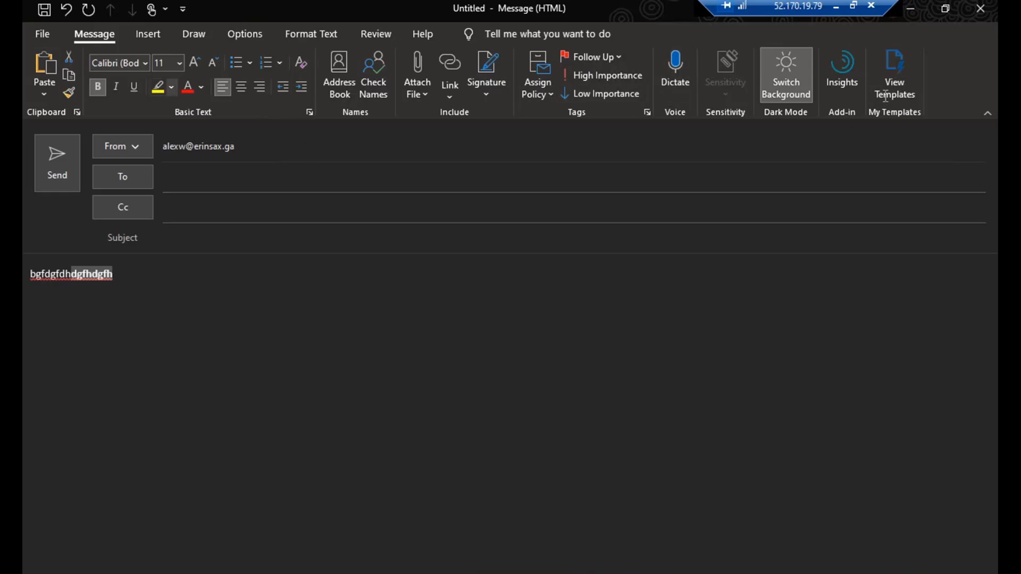
click(980, 9)
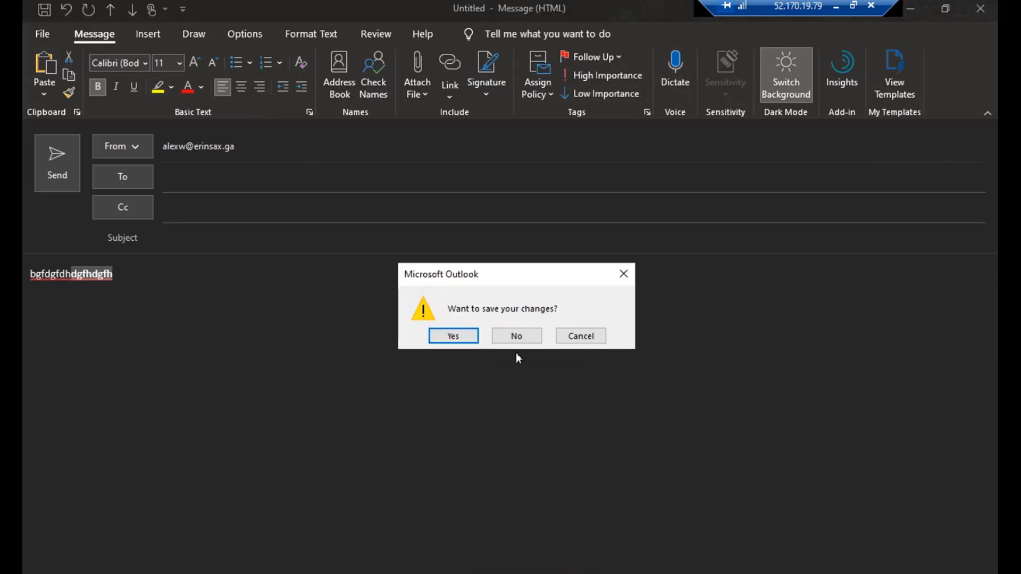
click(516, 336)
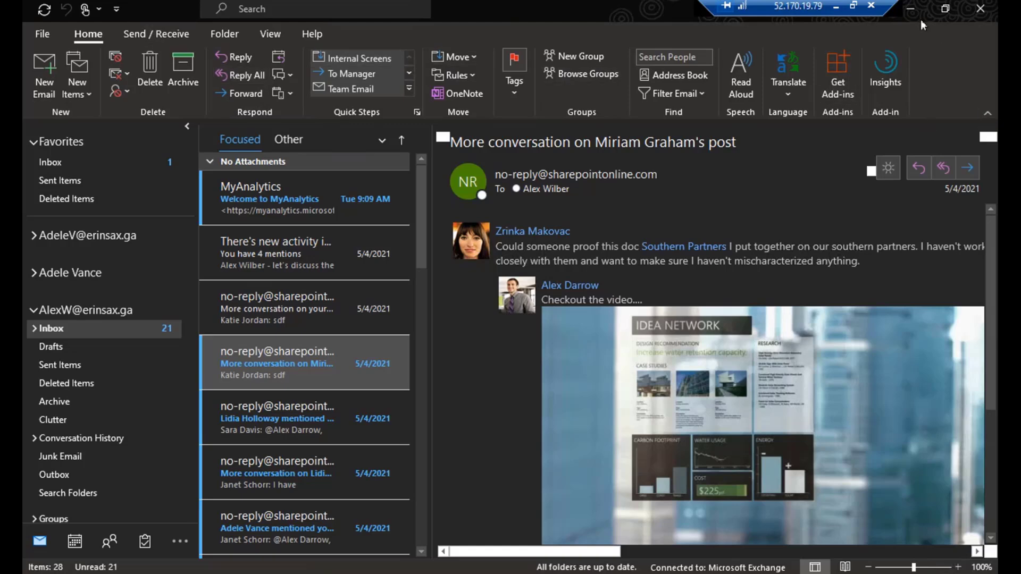
- Move the remote connection bar off the ribbon display control and set the ribbon to Auto-hide Ribbon
drag(789, 7, 633, 15)
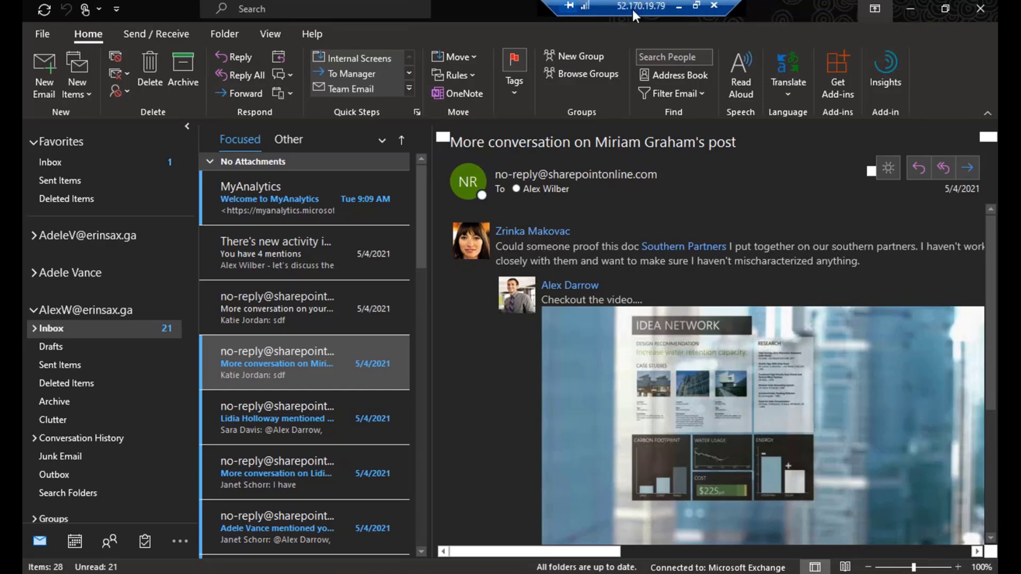
click(876, 11)
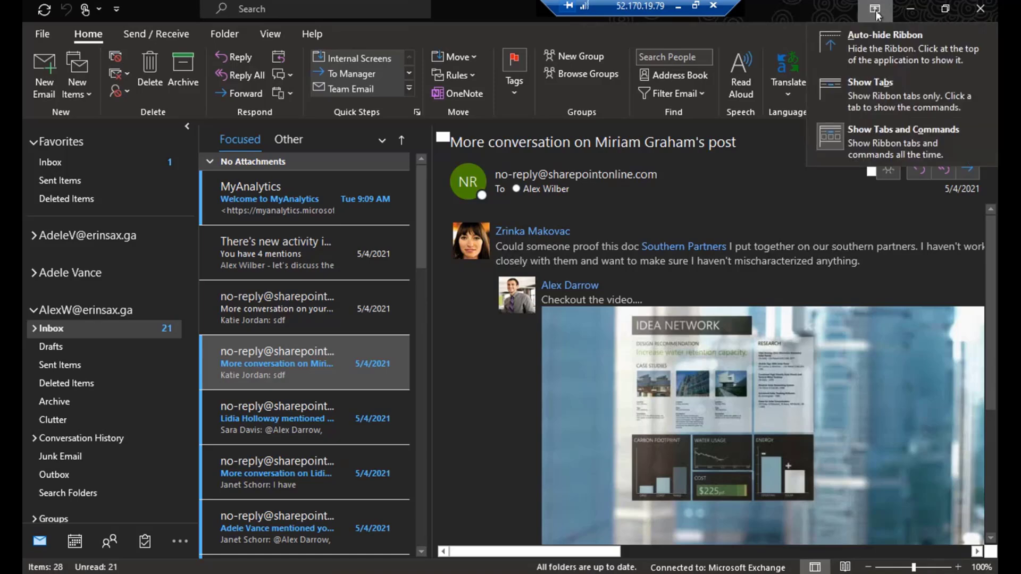
click(911, 59)
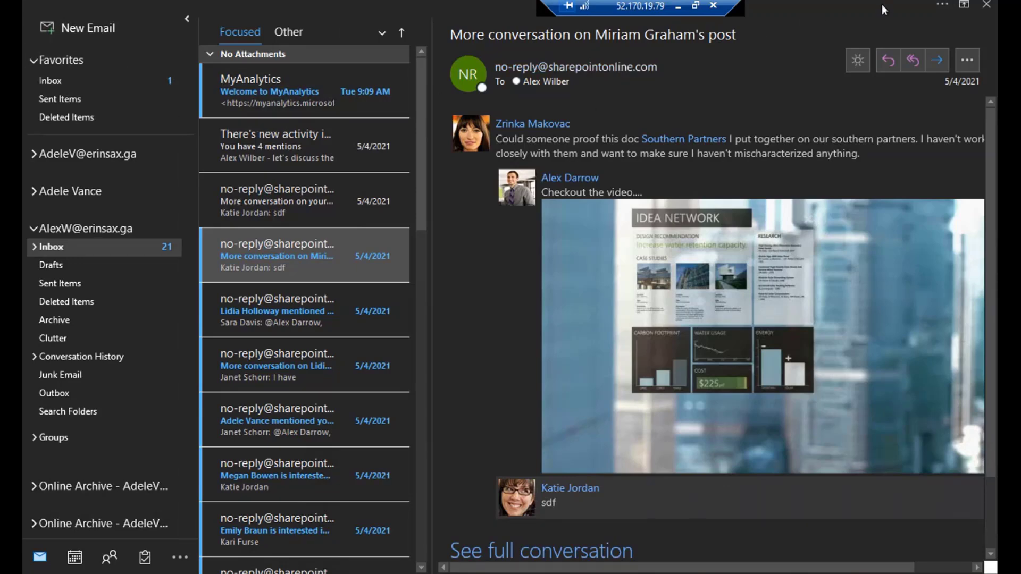
- Switch the ribbon display to Show Tabs and return it to Show Tabs and Commands
click(964, 4)
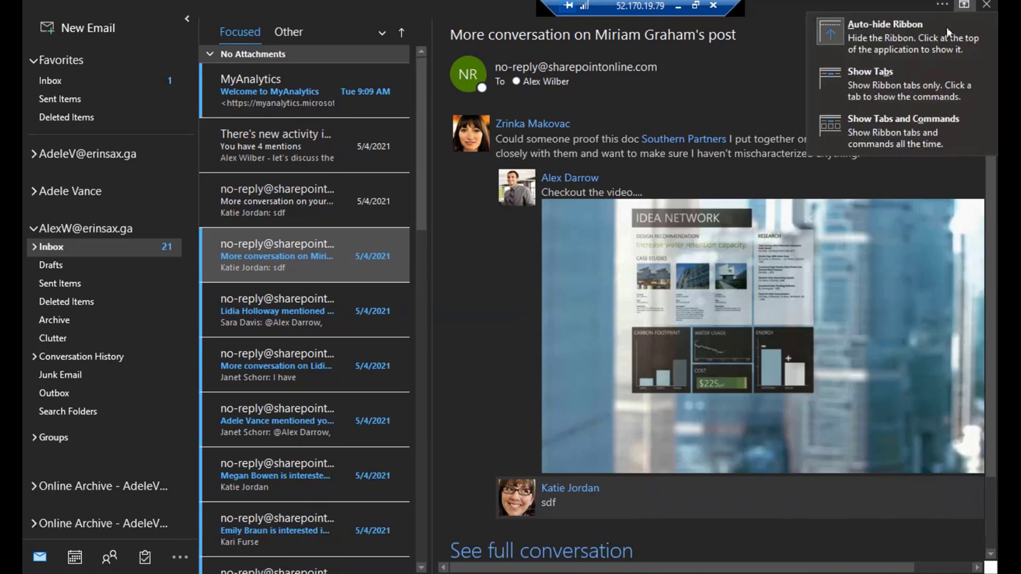
click(856, 99)
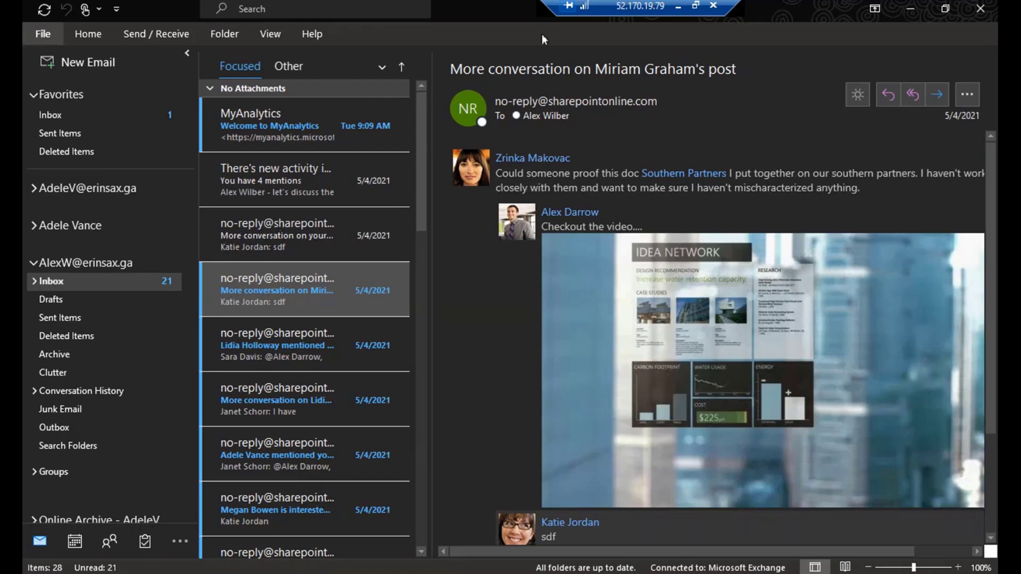
click(874, 8)
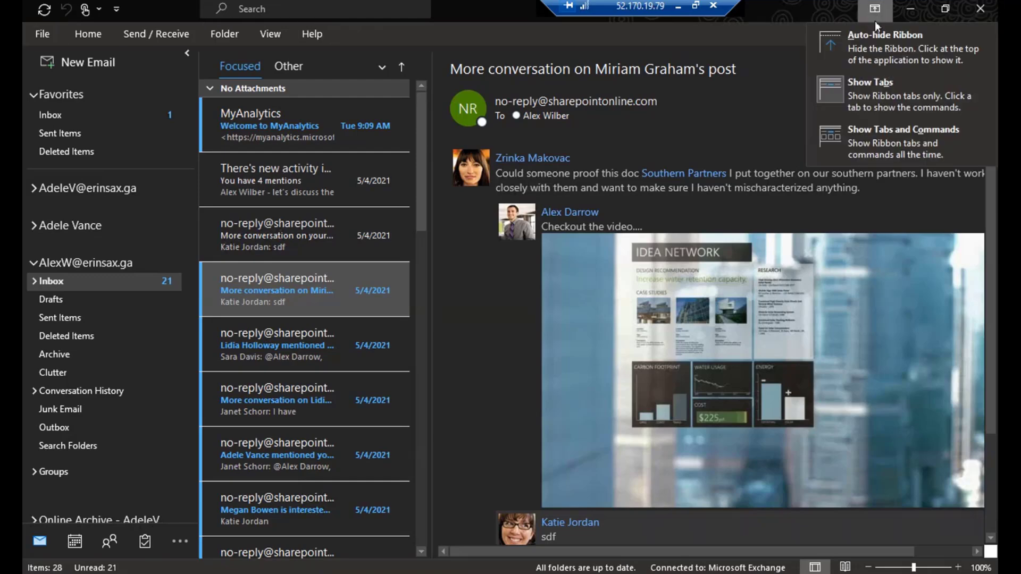
click(862, 148)
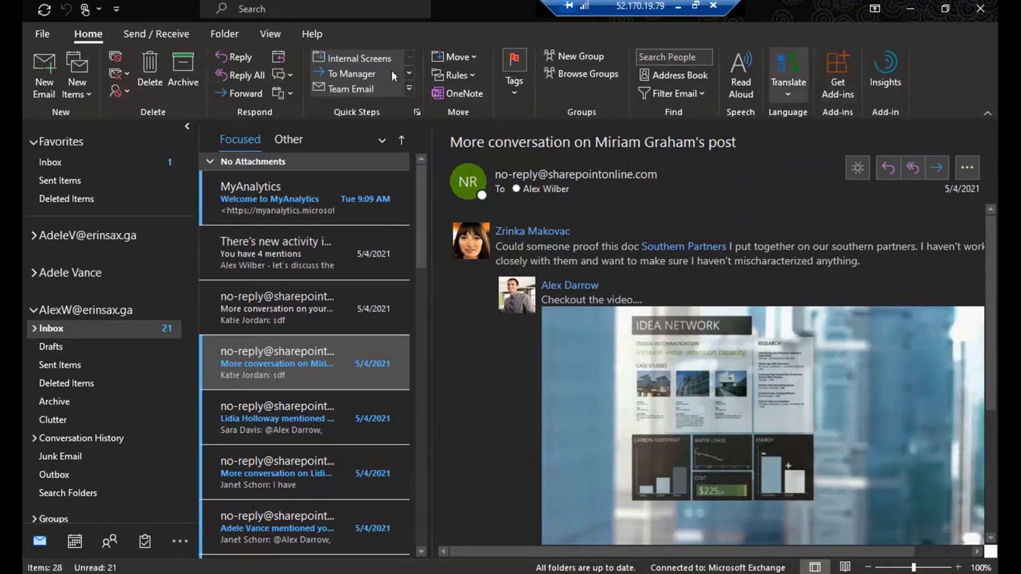
- Examine the search box's suggested searches and actions before and after selecting the Welcome to MyAnalytics message
click(273, 10)
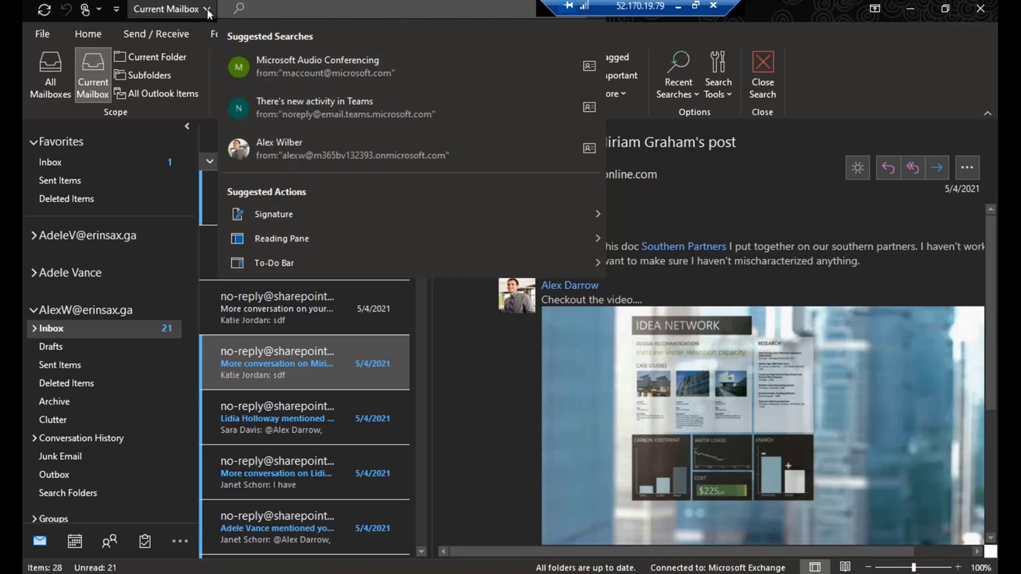
click(862, 83)
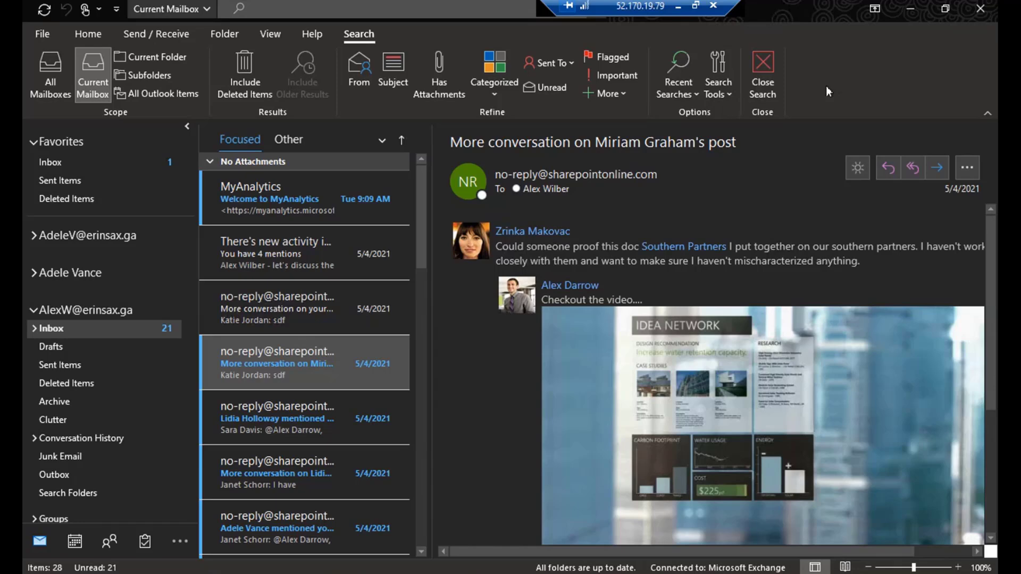
click(275, 218)
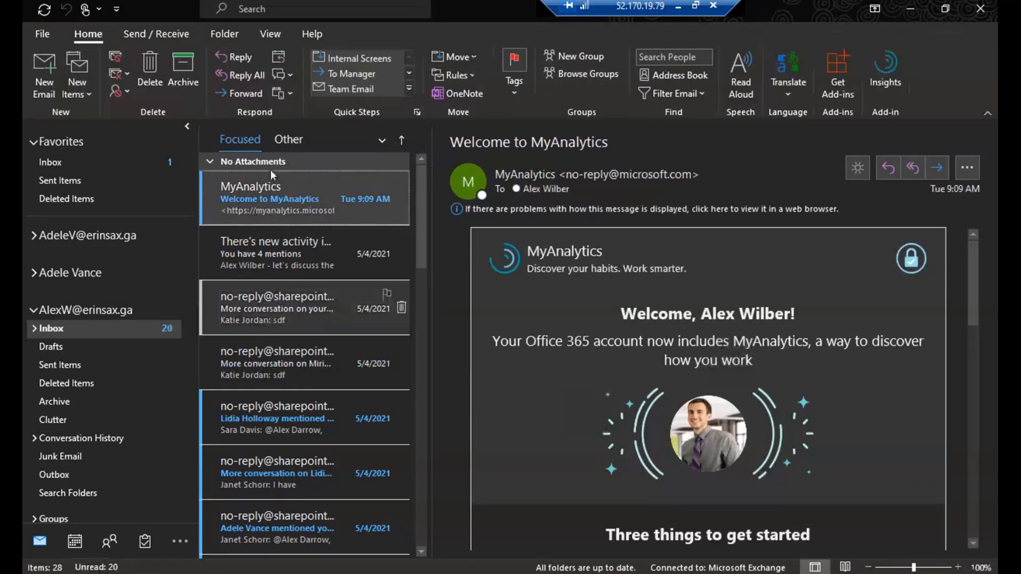
click(287, 11)
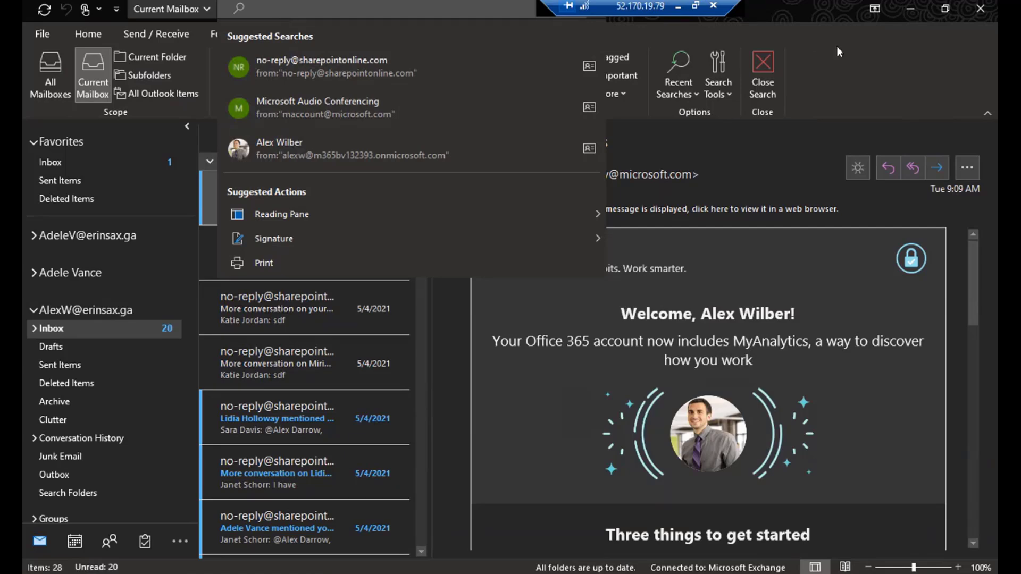
click(837, 52)
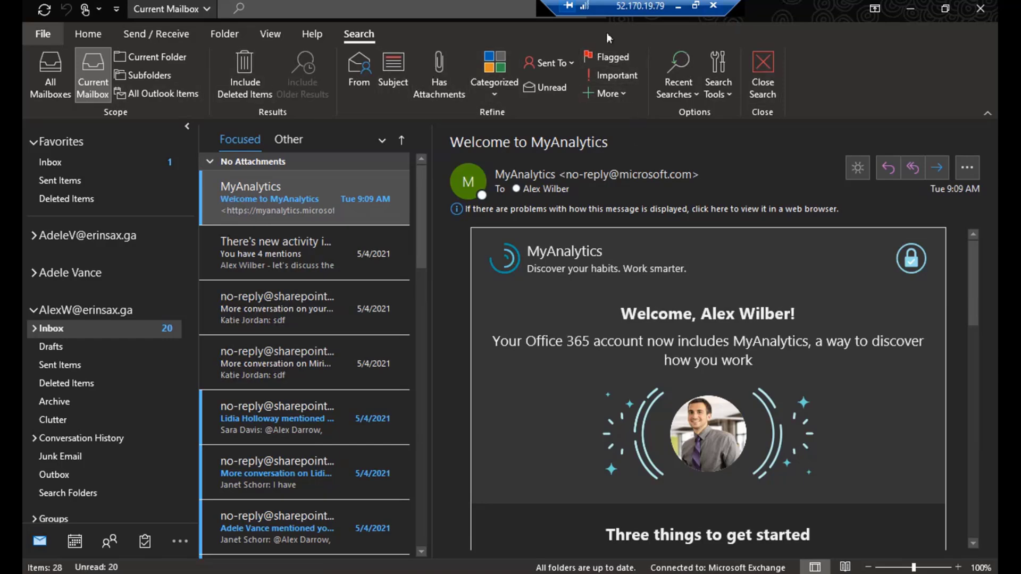
- Look over the Search Tools commands and the available search scopes, and set the search scope to Subfolders
click(724, 91)
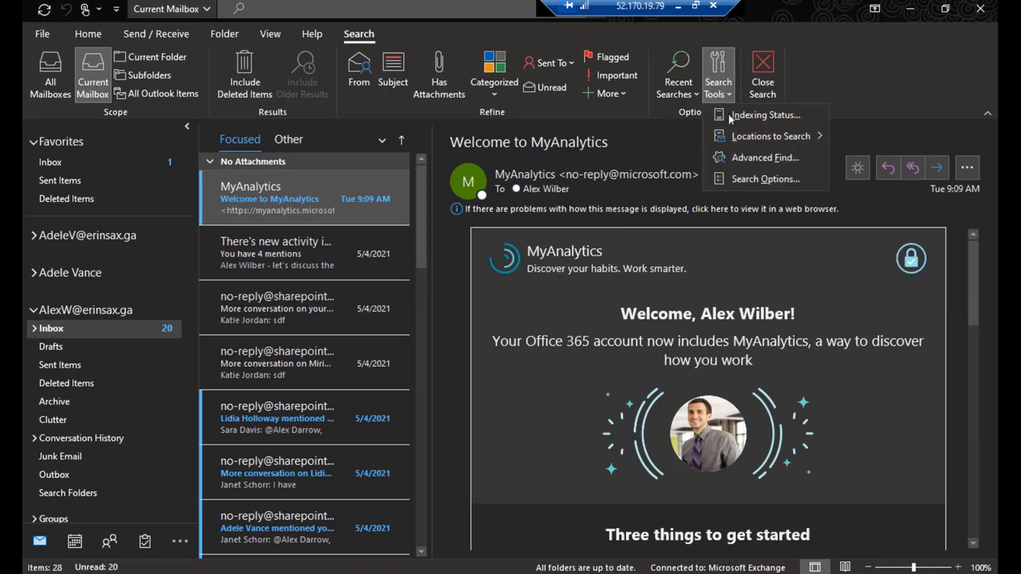
mouse_move(741, 142)
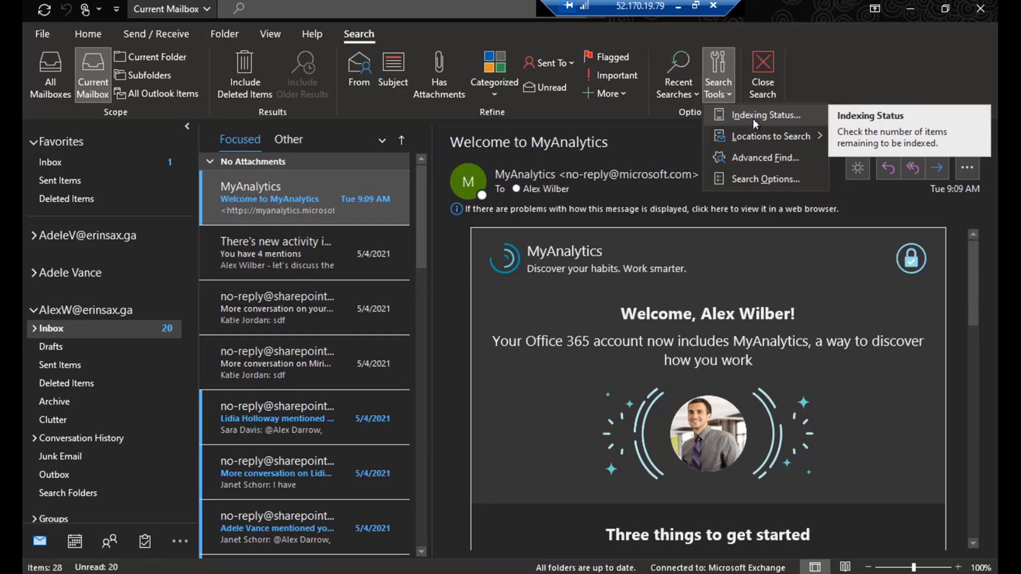
click(206, 10)
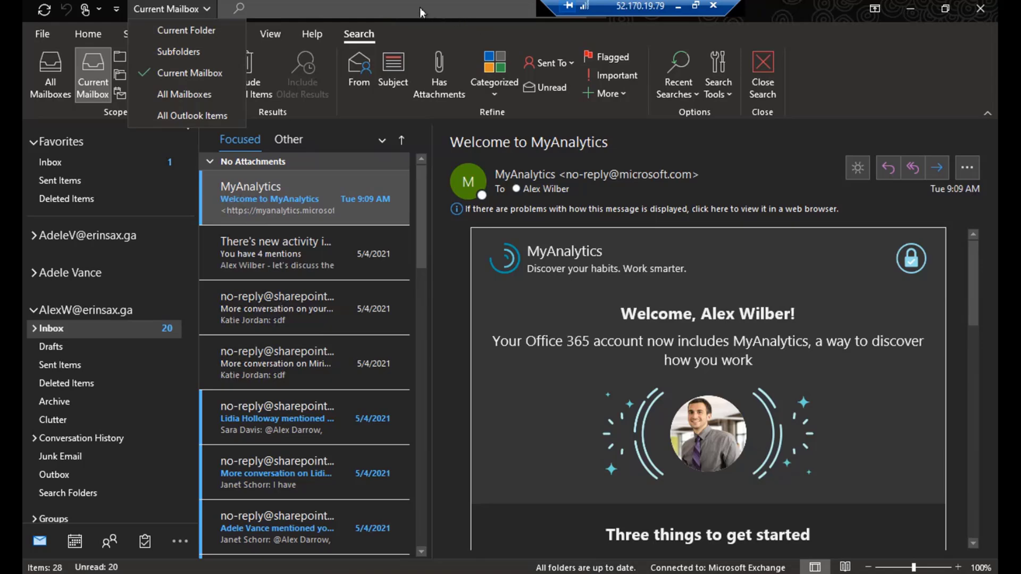
click(390, 10)
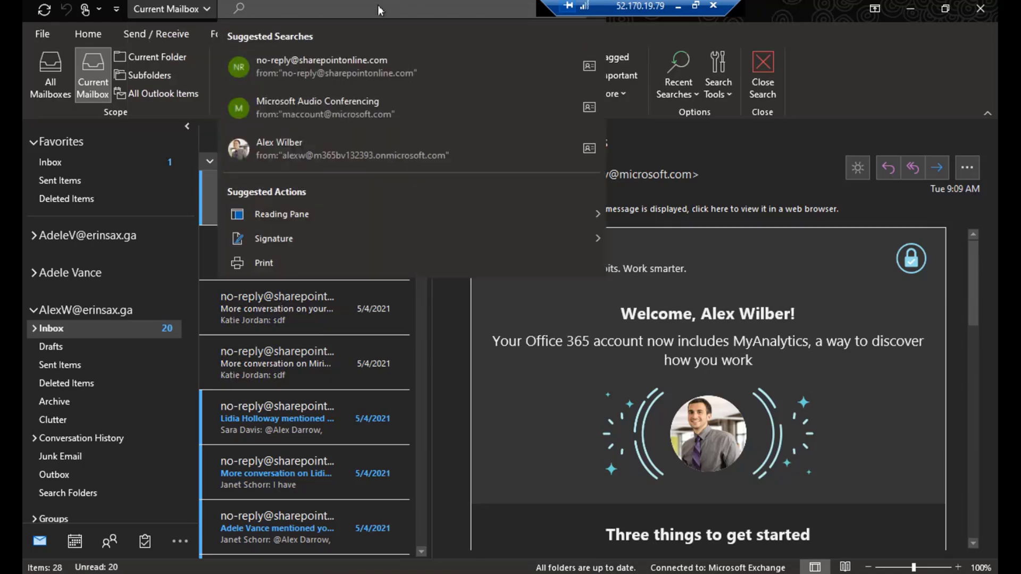
click(197, 9)
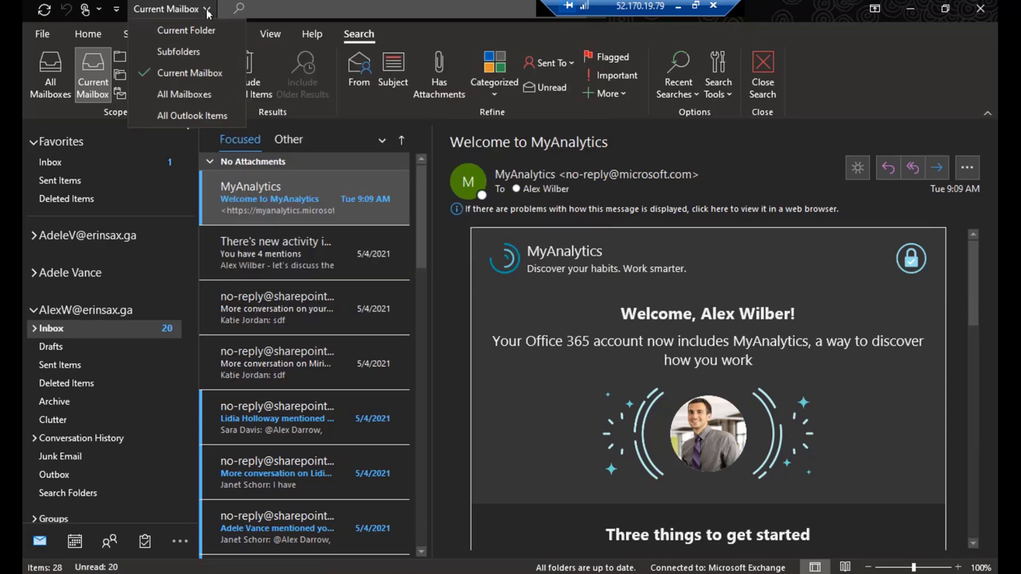
click(190, 51)
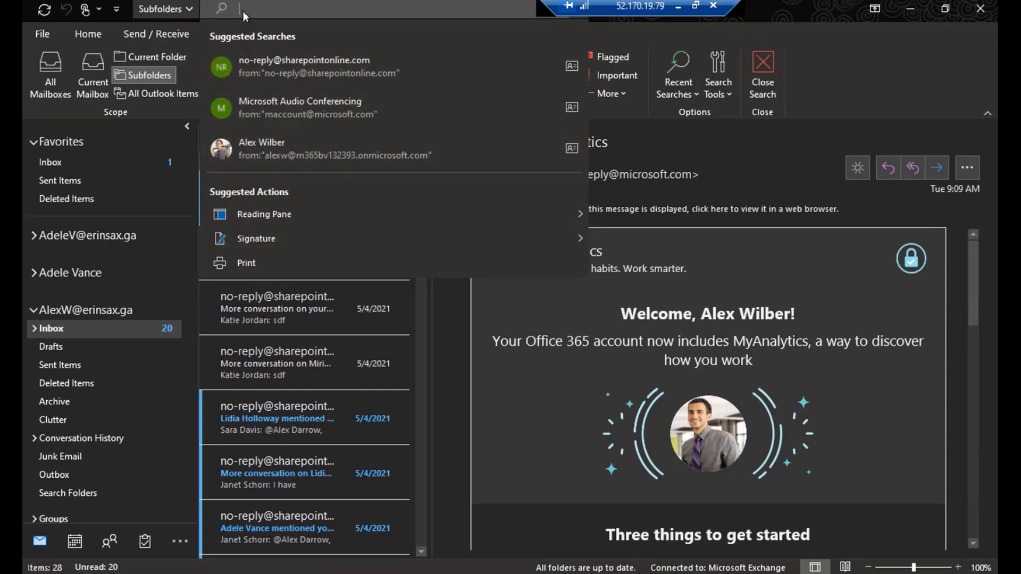
- Search for "in" and go to the Inbox through the suggested action
click(859, 75)
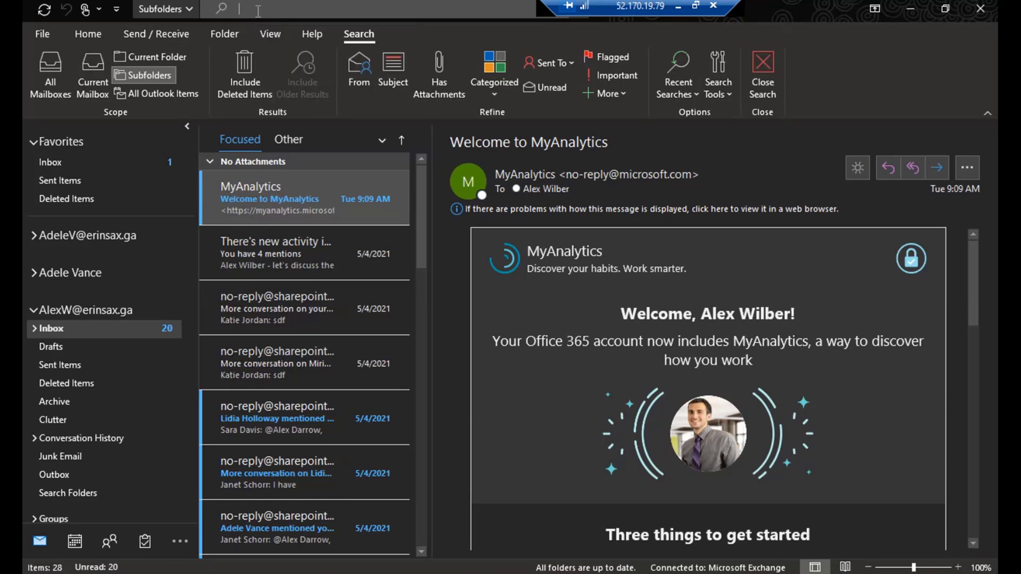
text(in)
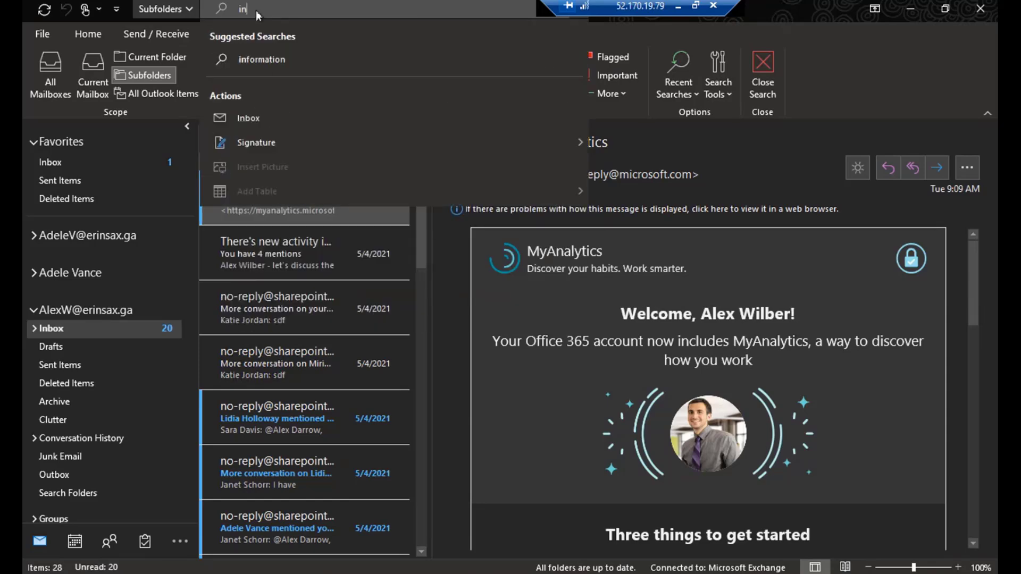
click(249, 119)
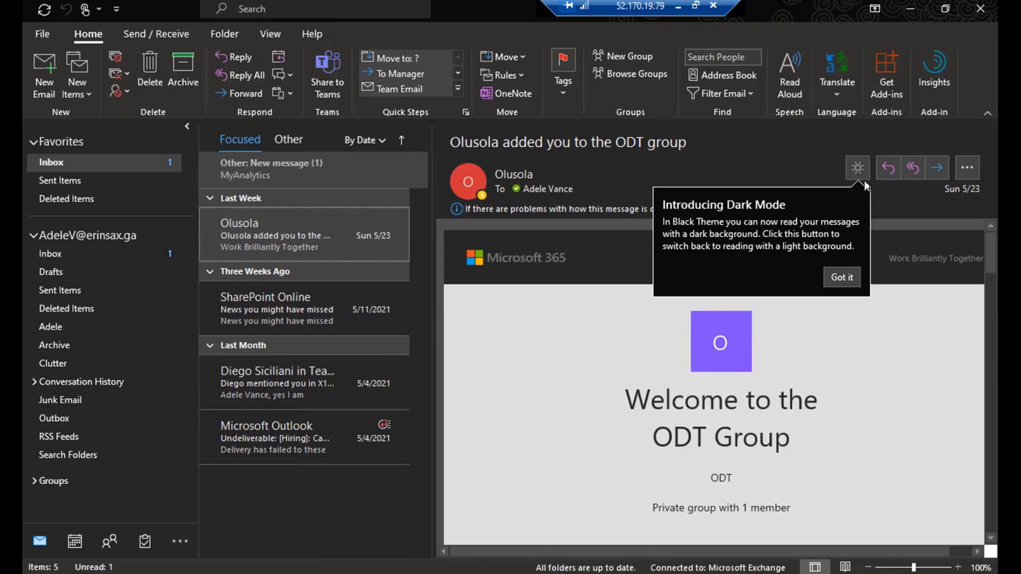
- Review the search suggestions and the list of search scopes for the opened Inbox
click(271, 9)
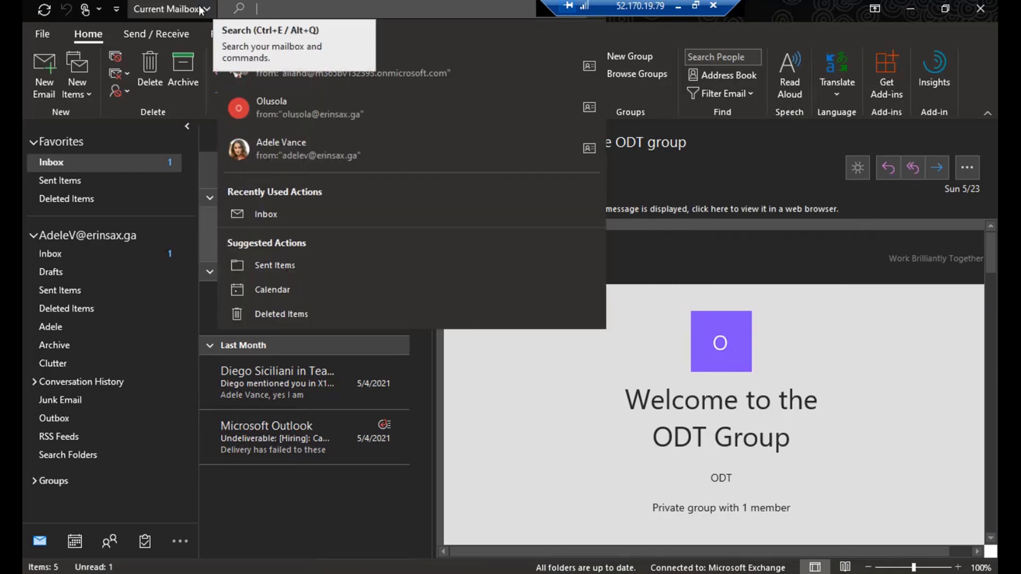
click(202, 10)
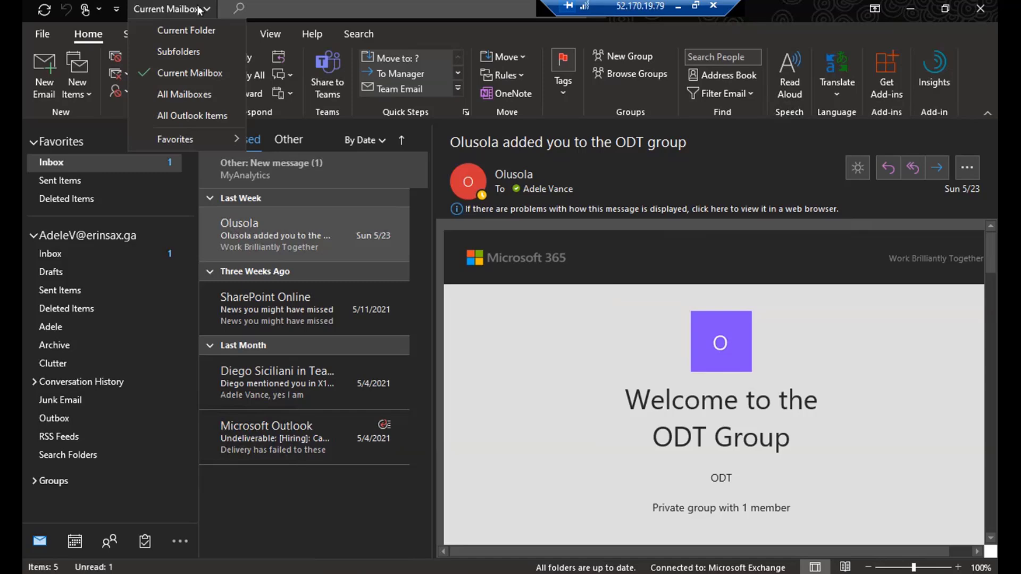
click(270, 11)
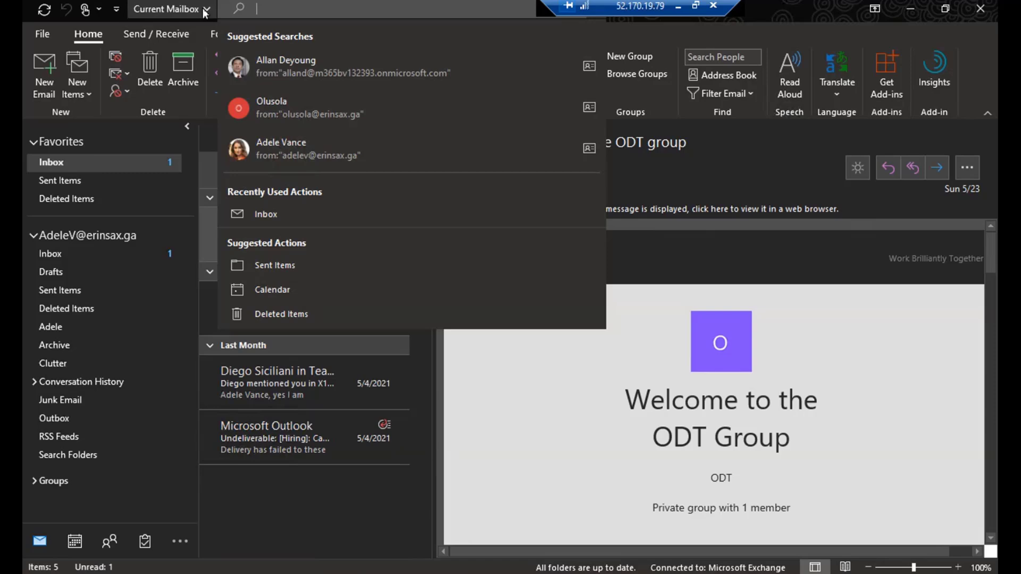
- Enter "inbox:" in the search box to view the matching suggestions, and clear the search text
click(816, 26)
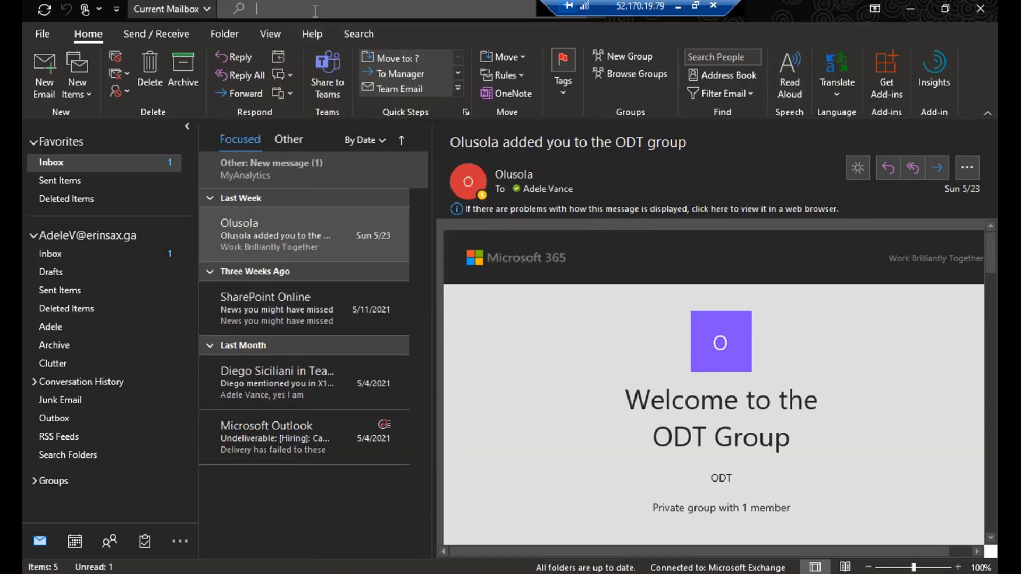
click(289, 273)
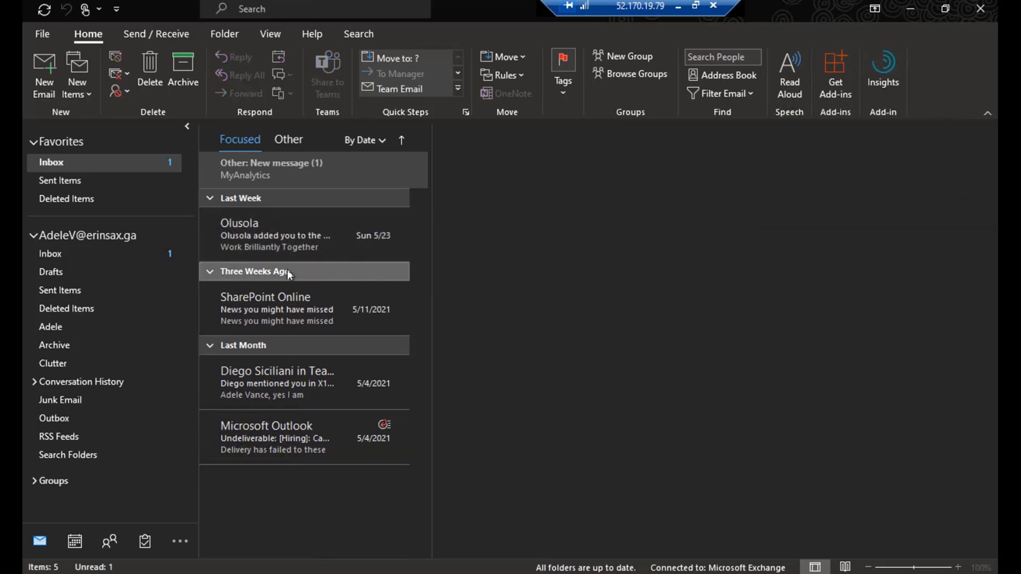
click(285, 11)
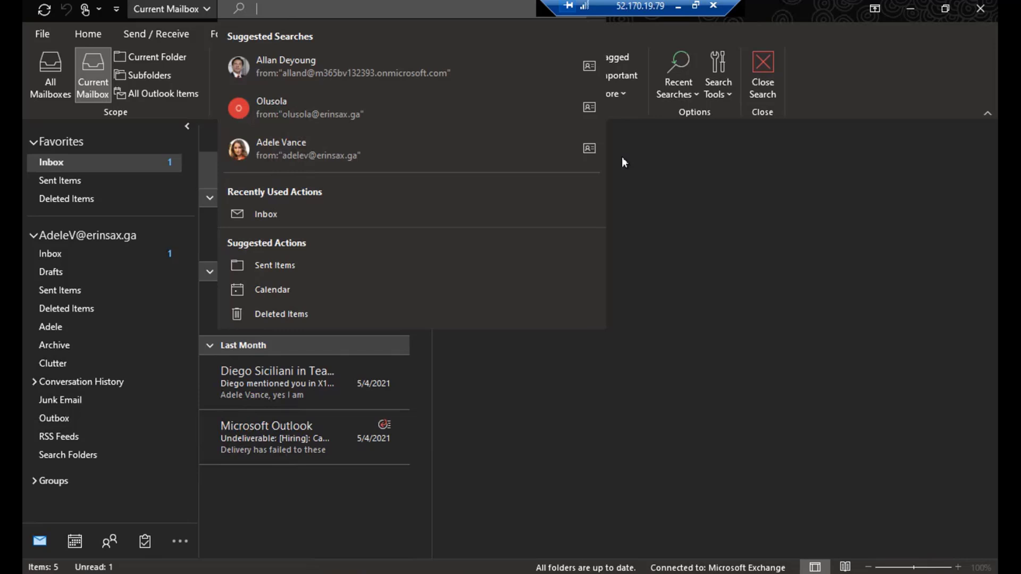
text(inb)
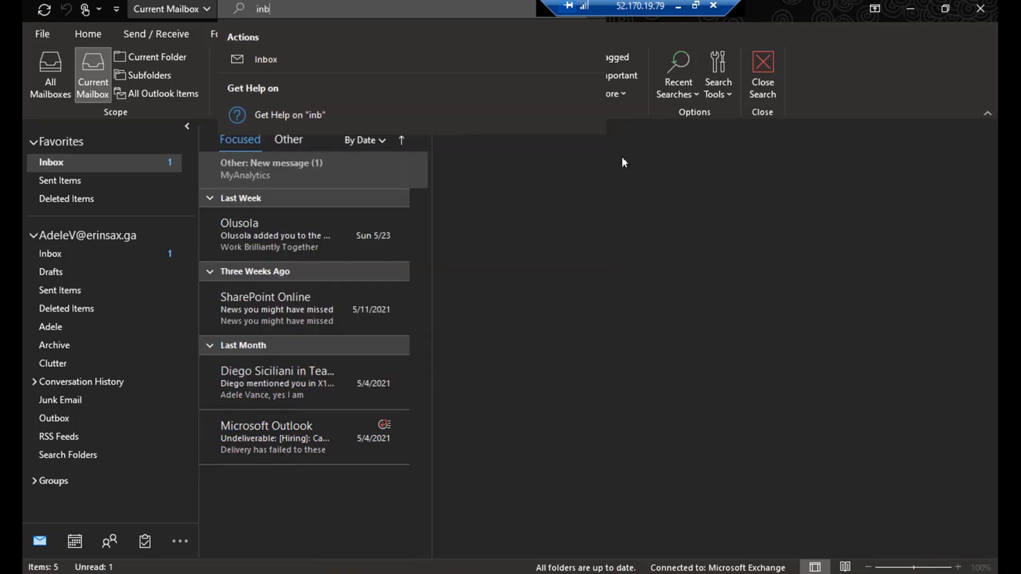
text(ox)
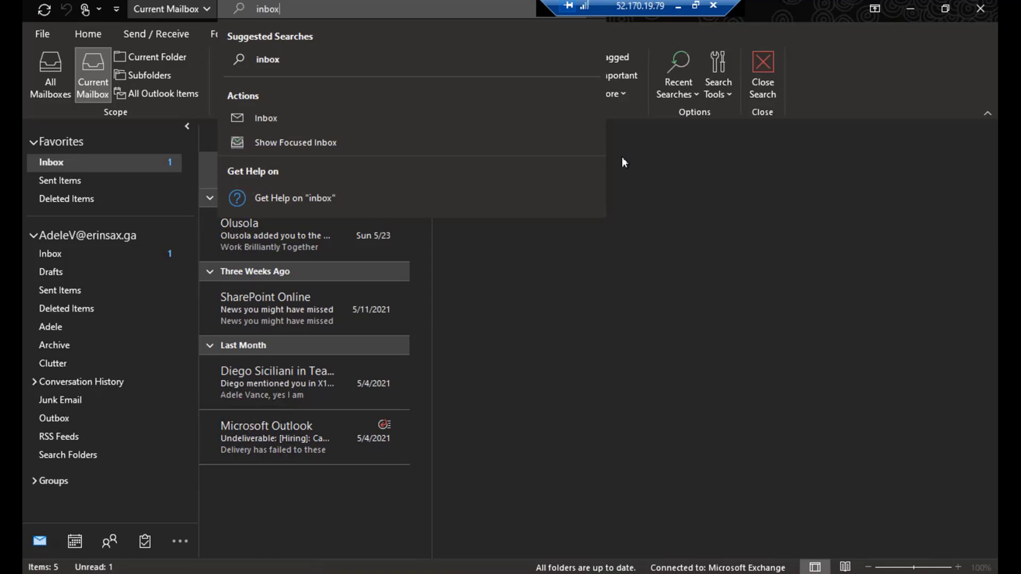
text(:)
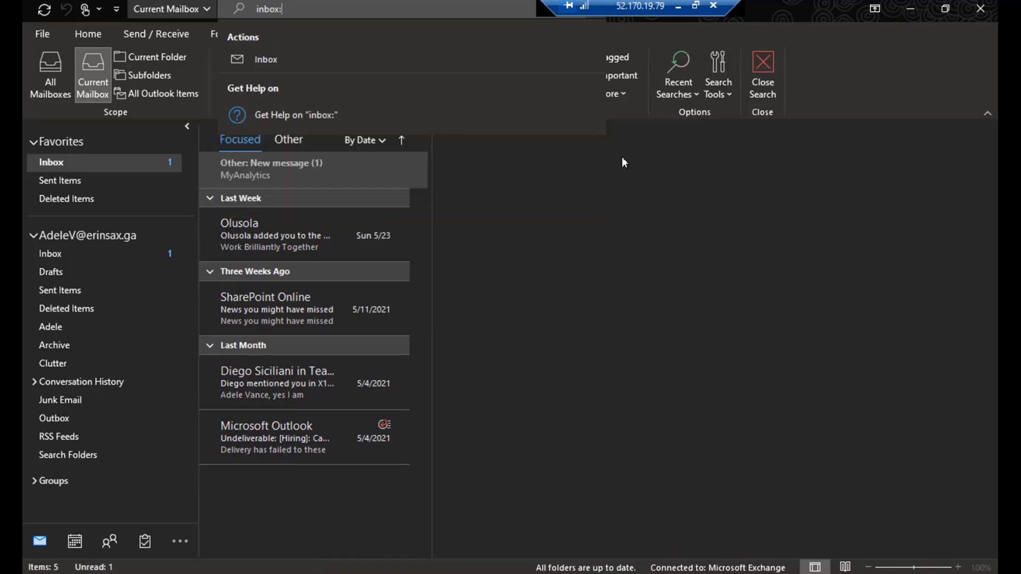
key(BackSpace)
key(BackSpace)
key(BackSpace)
key(BackSpace)
key(BackSpace)
key(BackSpace)
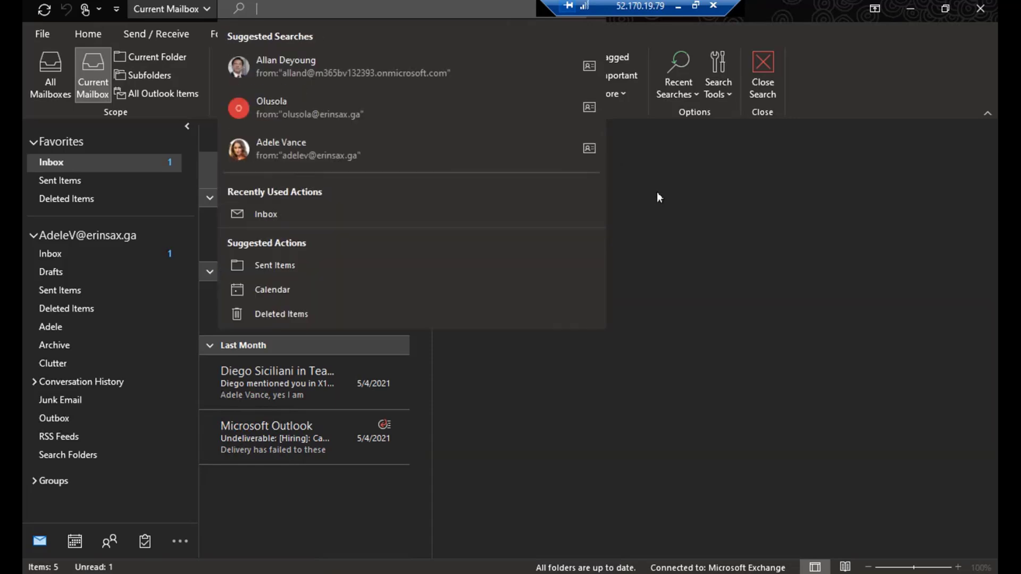
- Exclude the last listed online archive from the locations to search, and include it again
click(725, 92)
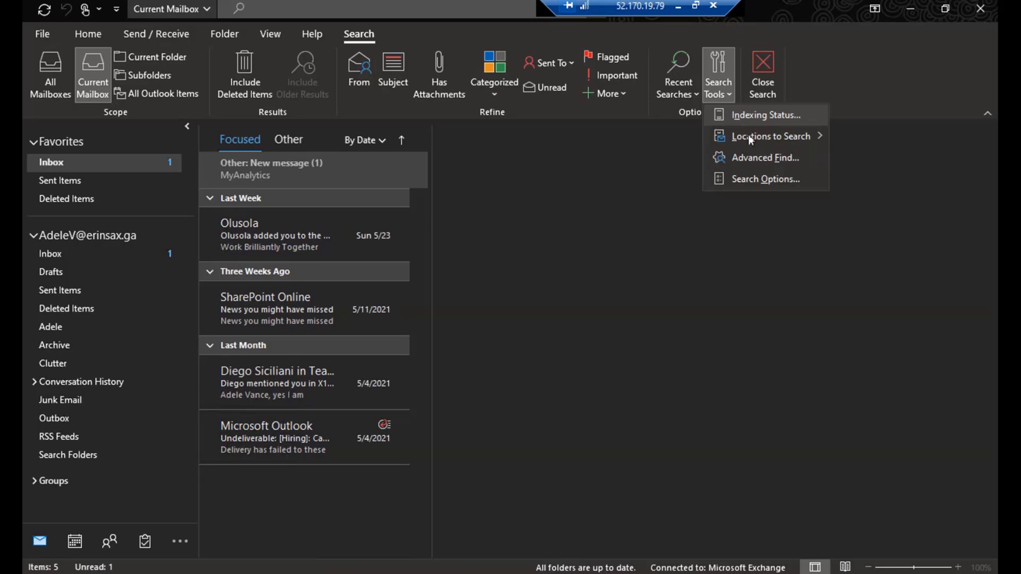
mouse_move(751, 138)
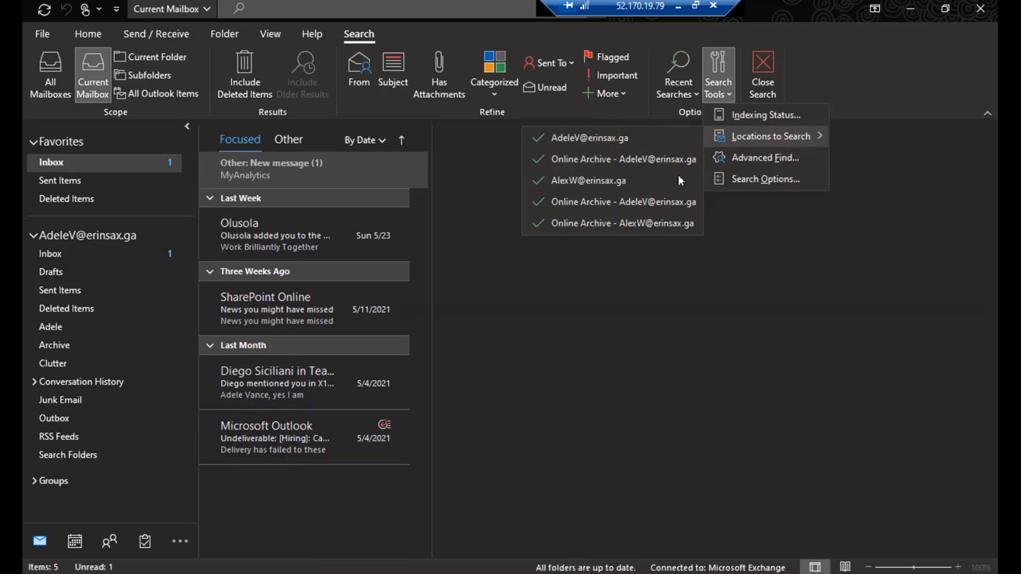
click(583, 222)
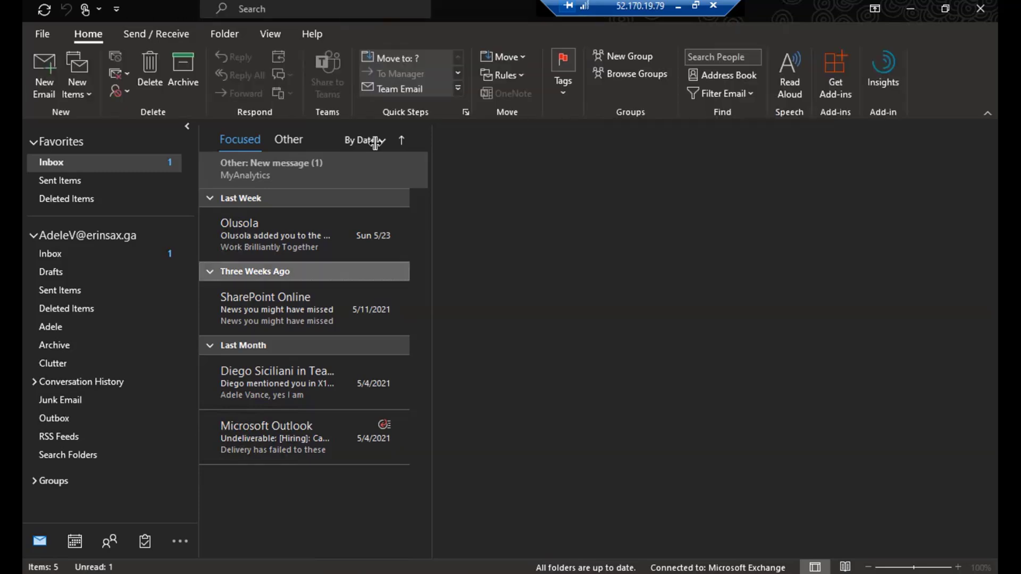
click(292, 10)
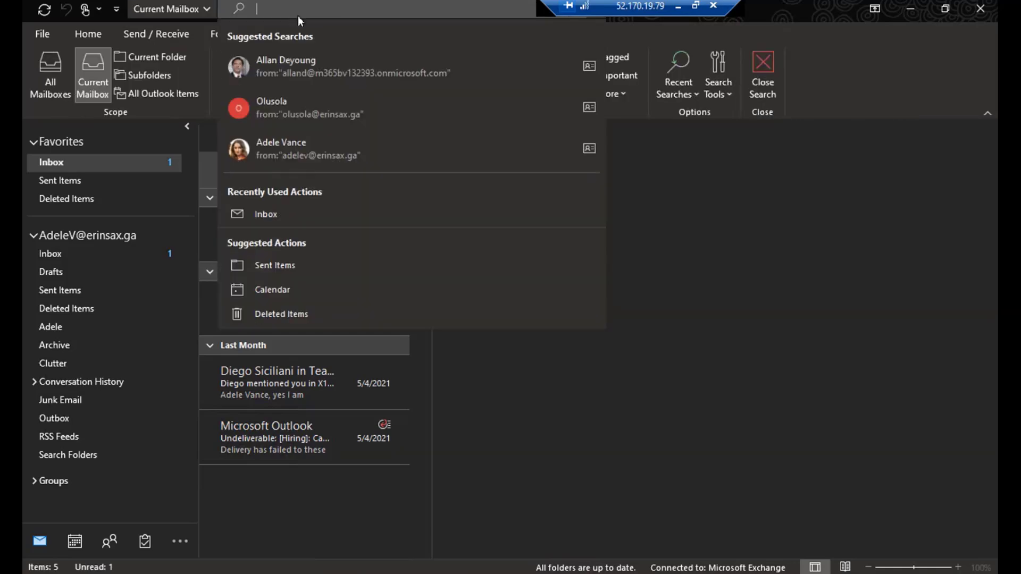
click(726, 94)
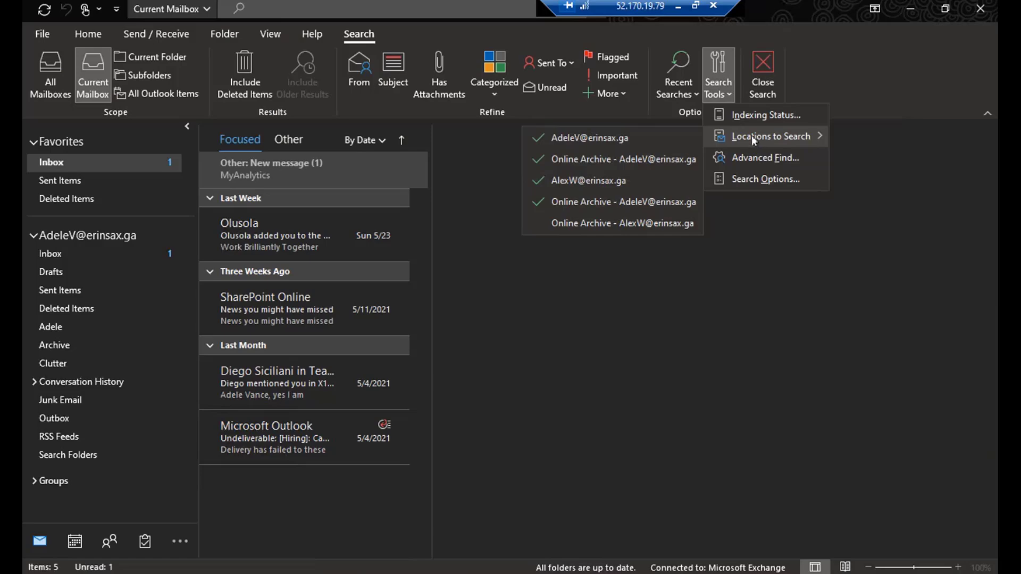
click(601, 223)
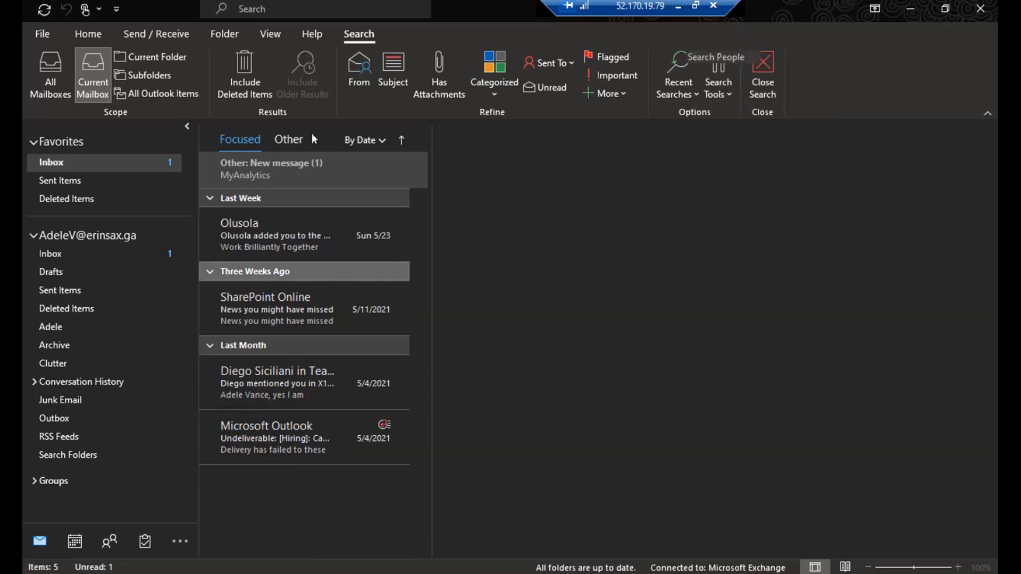
- Review the search suggestions and scope list for the Inbox and again for the Sent Items folder in Favorites
click(310, 9)
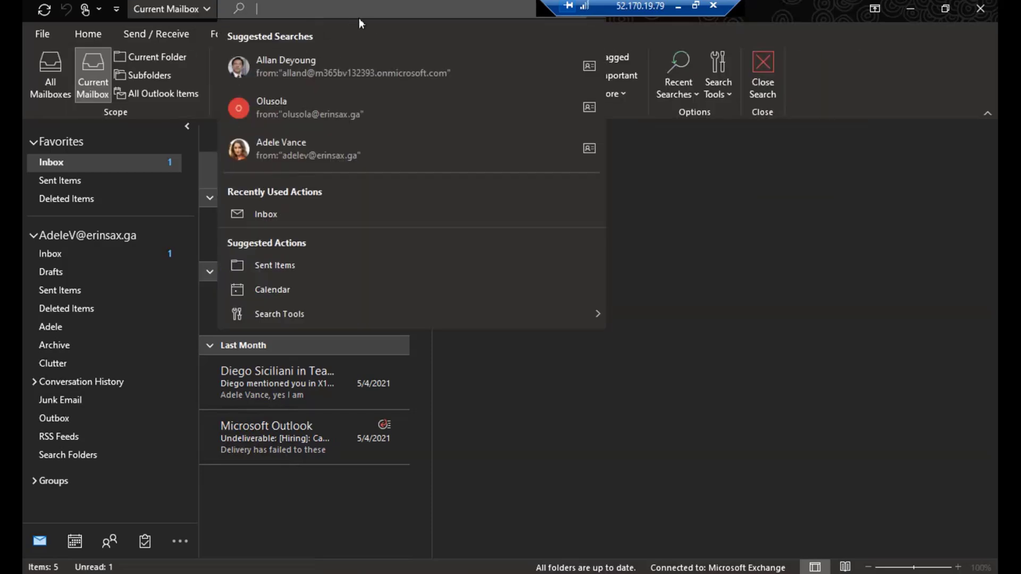
click(207, 9)
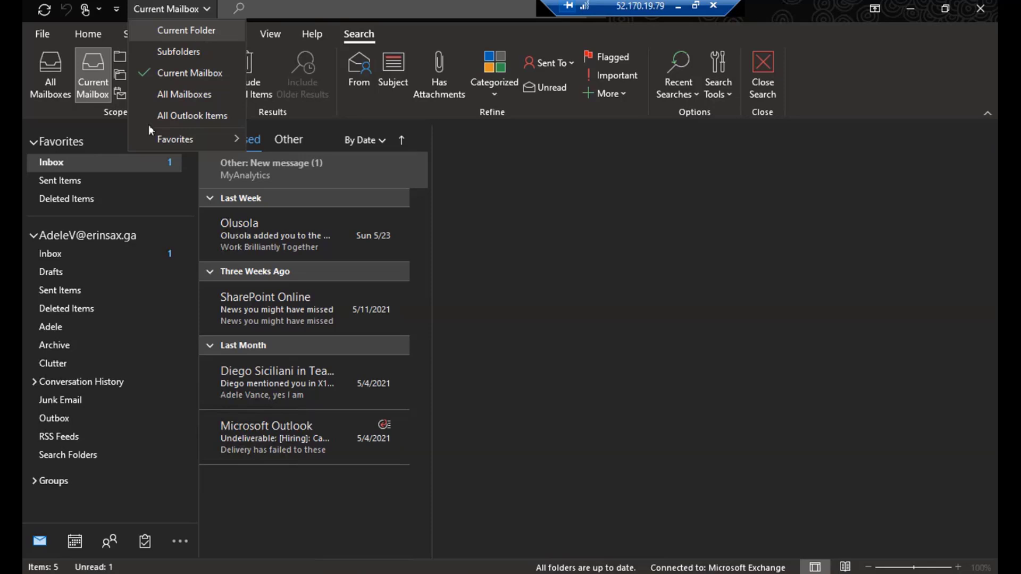
click(53, 185)
click(53, 184)
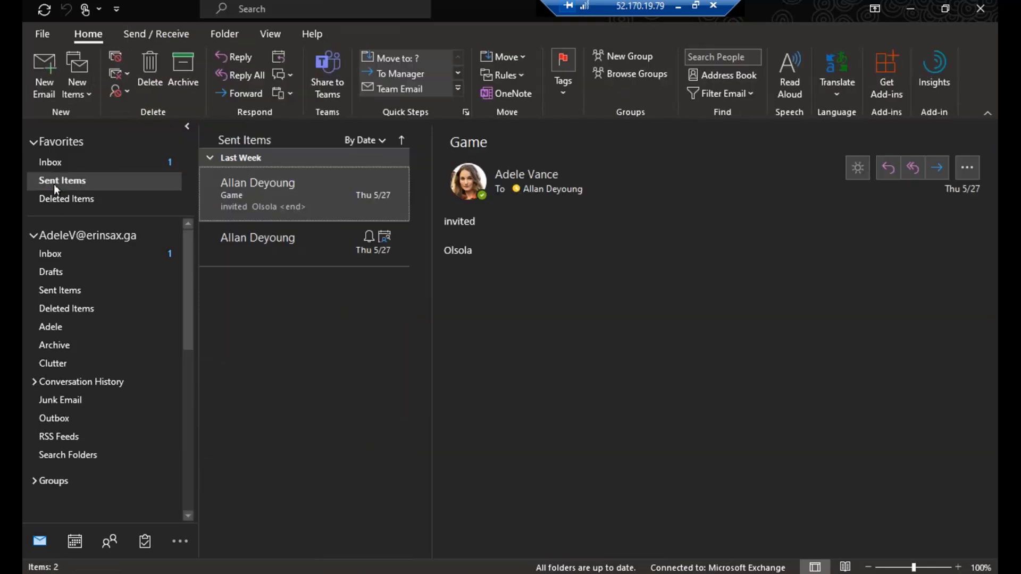
click(277, 7)
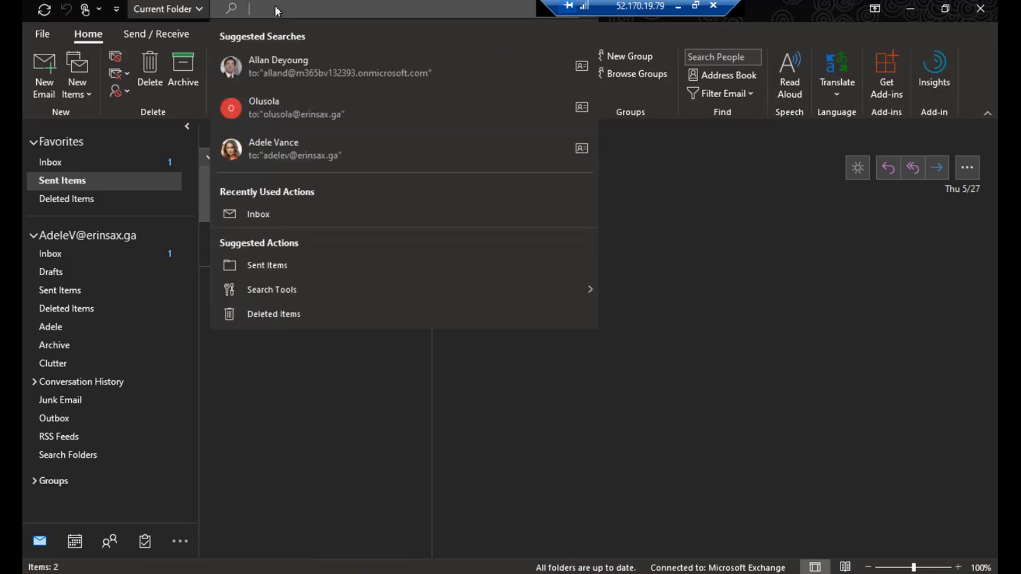
click(198, 9)
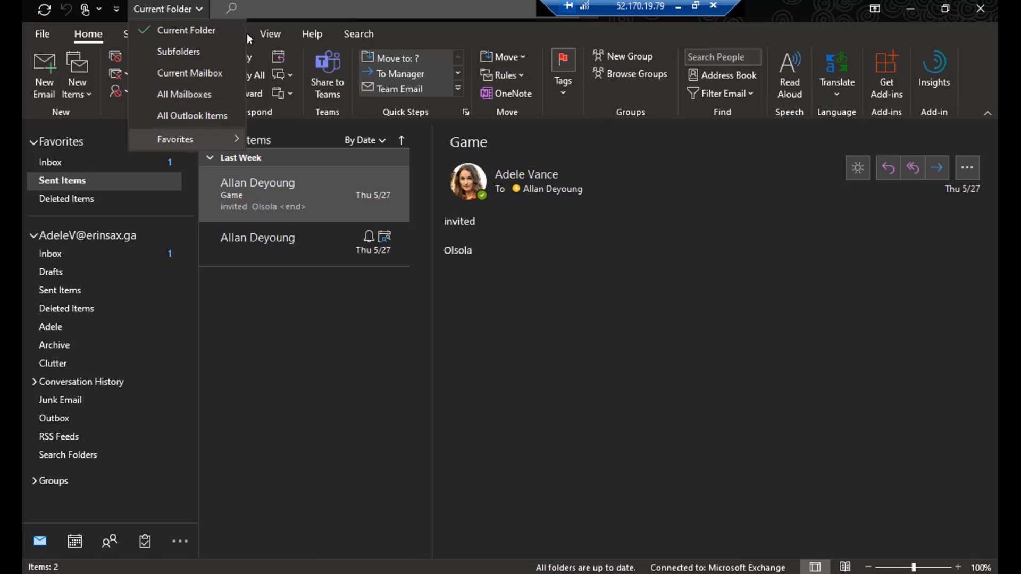
- Search for "fow" to view the suggested forwarding actions, and clear the search text
click(249, 9)
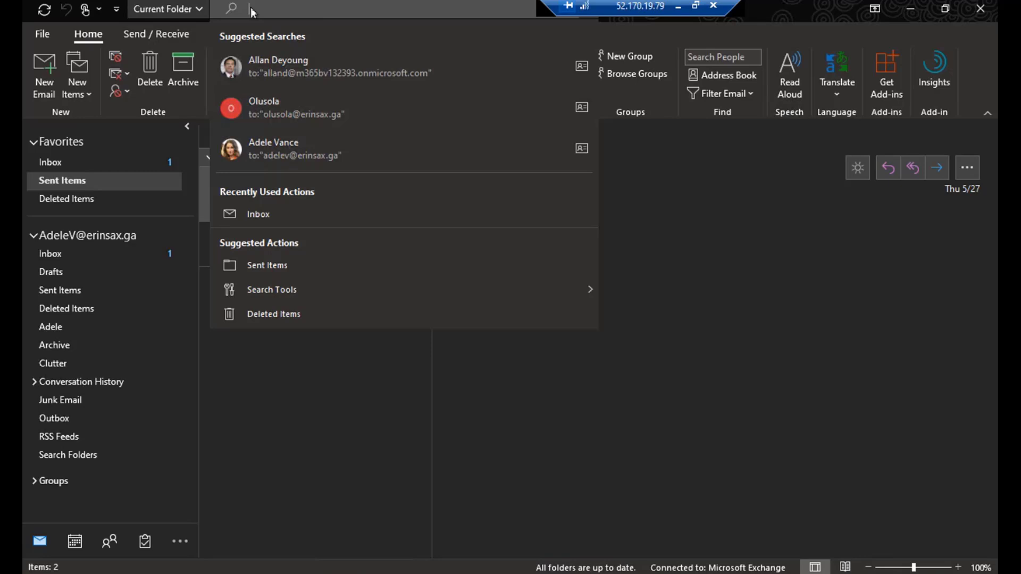
text(fow)
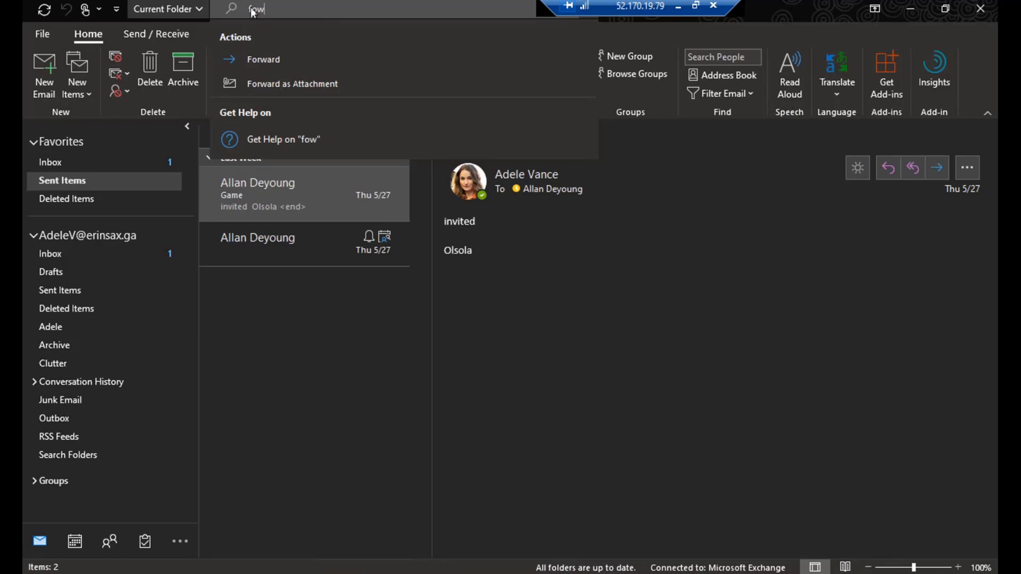
text(a)
key(BackSpace)
key(BackSpace)
key(BackSpace)
key(BackSpace)
- Search for "auto", open the suggested Automatic Replies settings for viewing, and close them unchanged
text(auto)
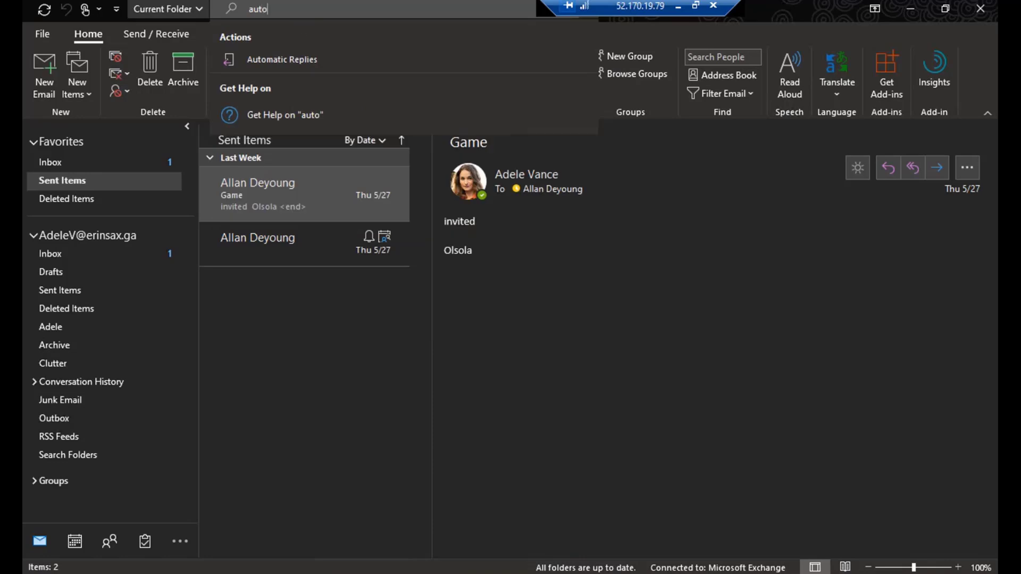
click(300, 63)
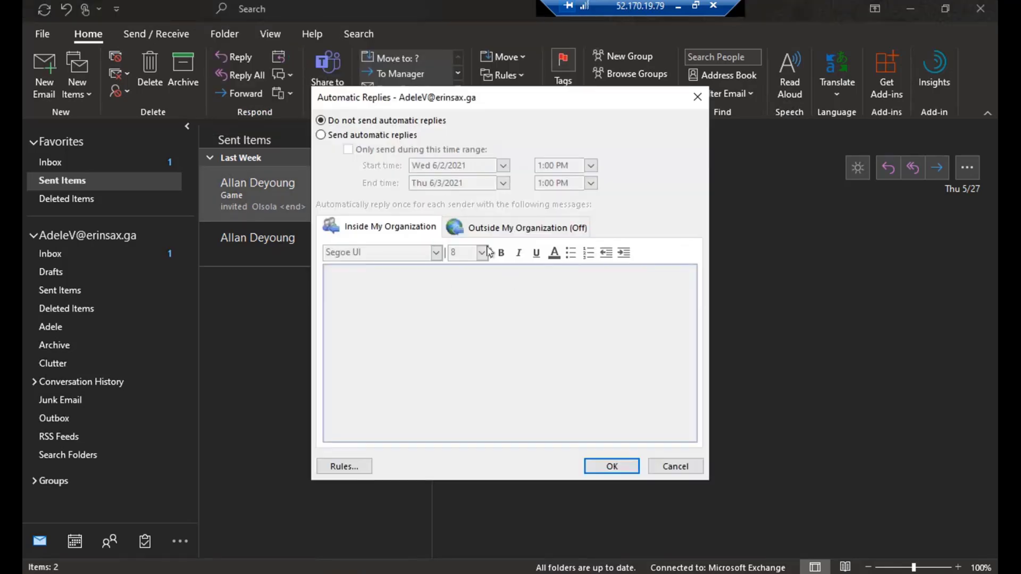
click(697, 98)
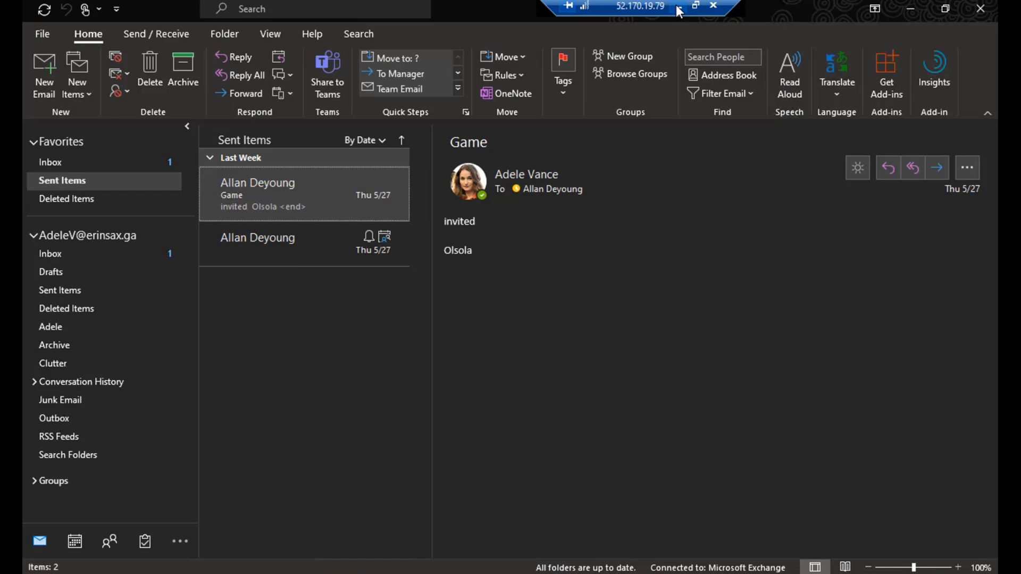
- Search for "rules" and view the options under the suggested Rules action
click(293, 10)
text(rules)
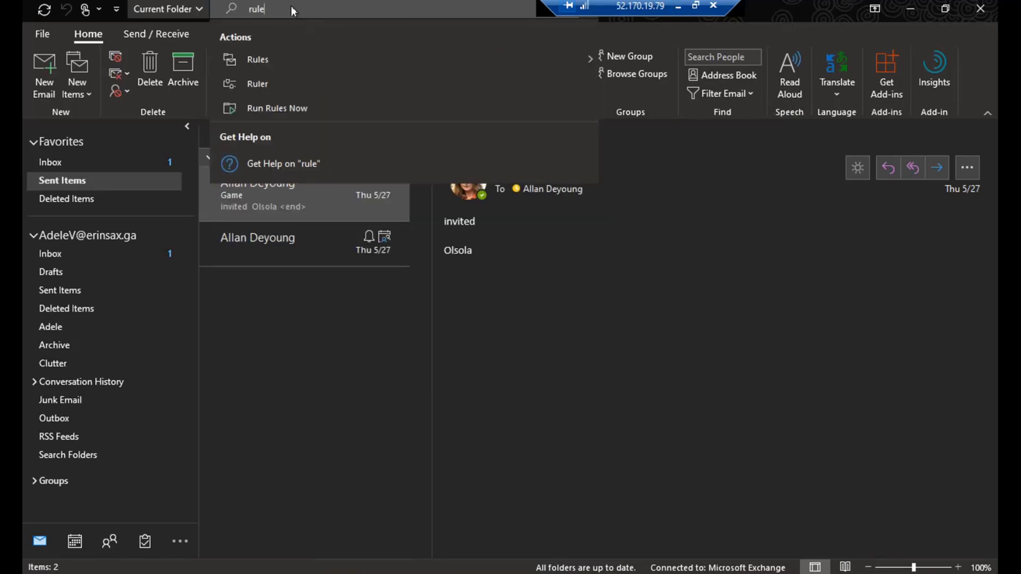
mouse_move(252, 58)
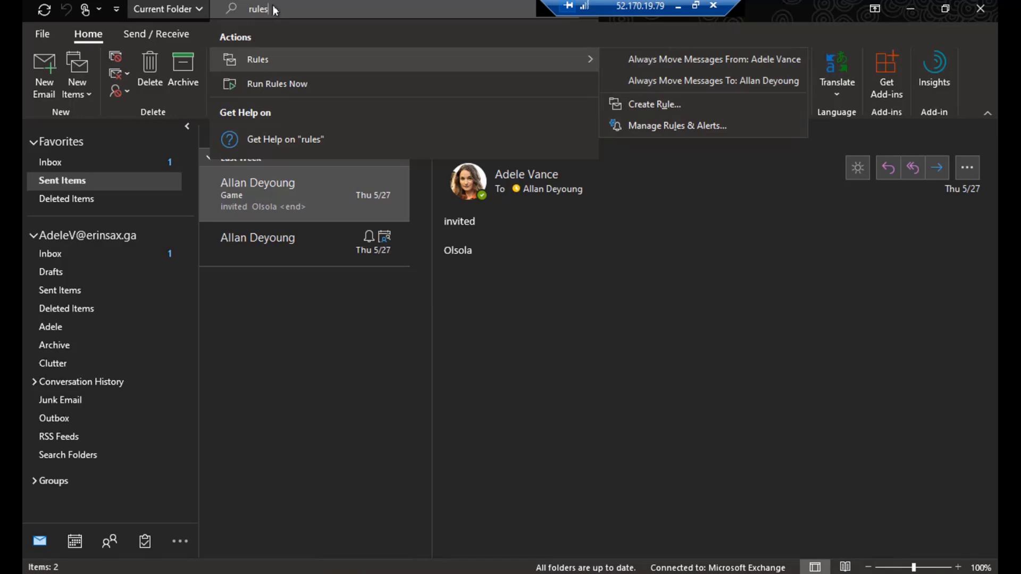
- Change the search text to "rsignatu", look over the options of the suggested Signature action, and dismiss the suggestions
key(BackSpace)
key(BackSpace)
key(BackSpace)
key(BackSpace)
text(signat)
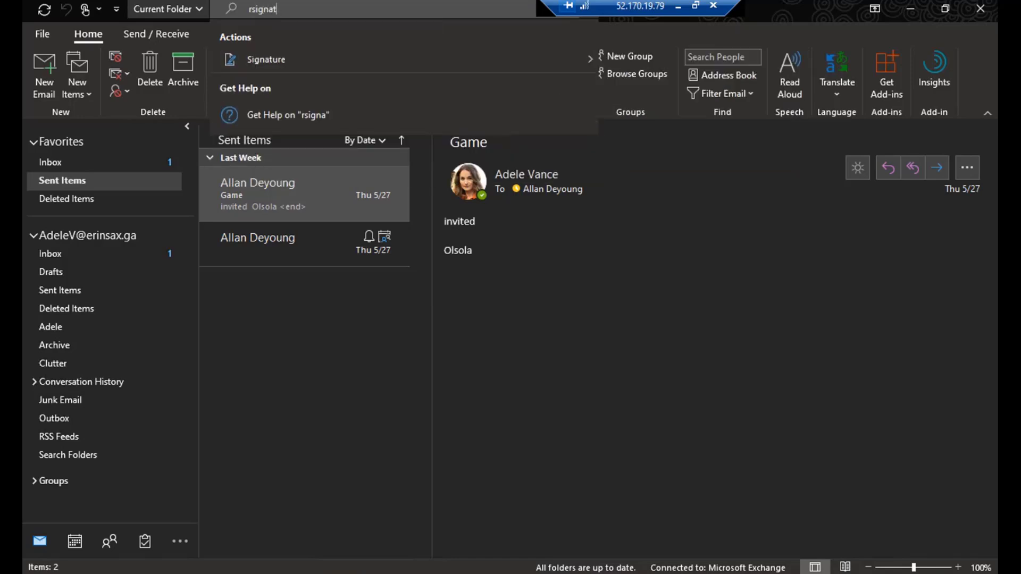
text(u)
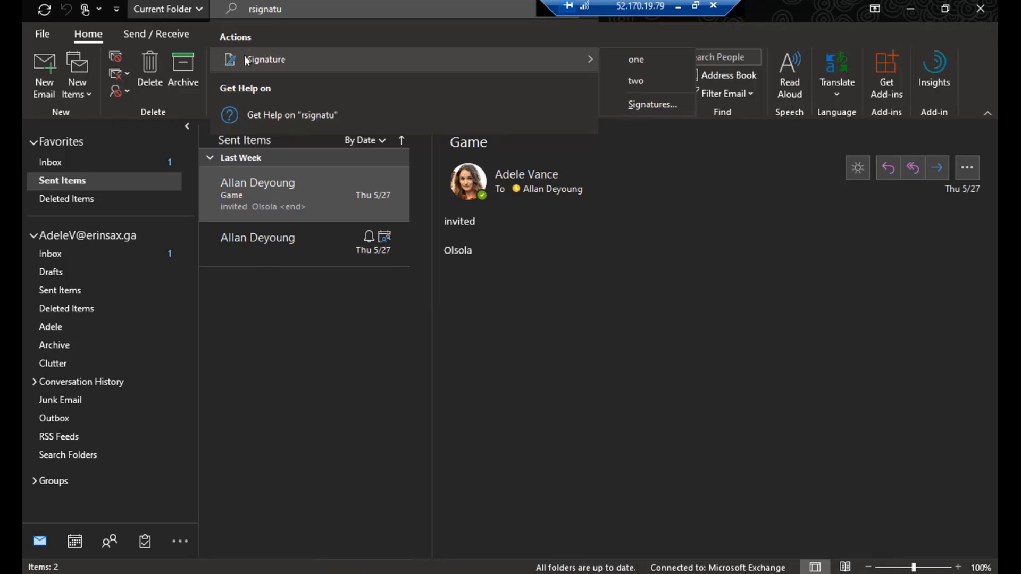
click(642, 404)
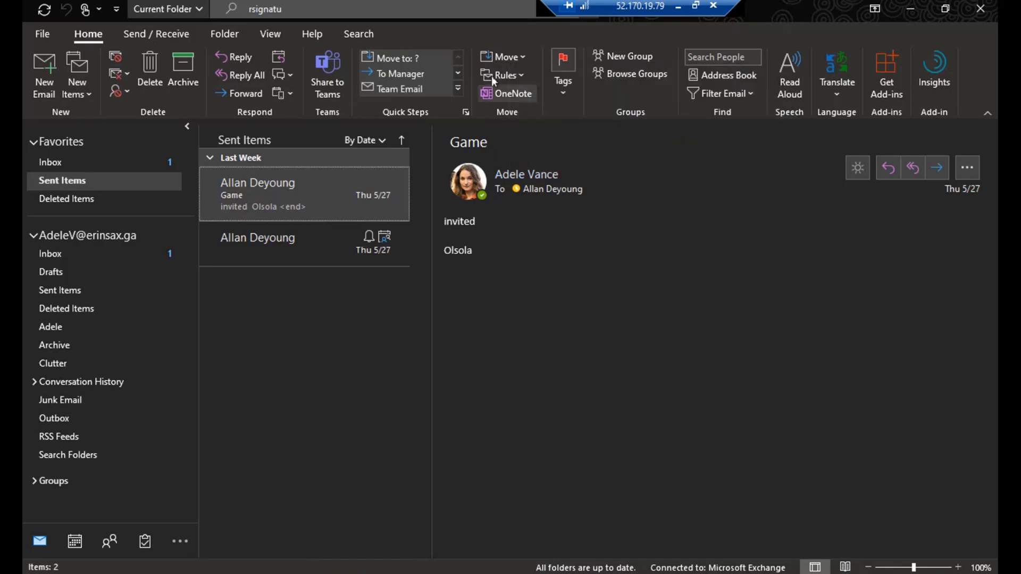
click(308, 11)
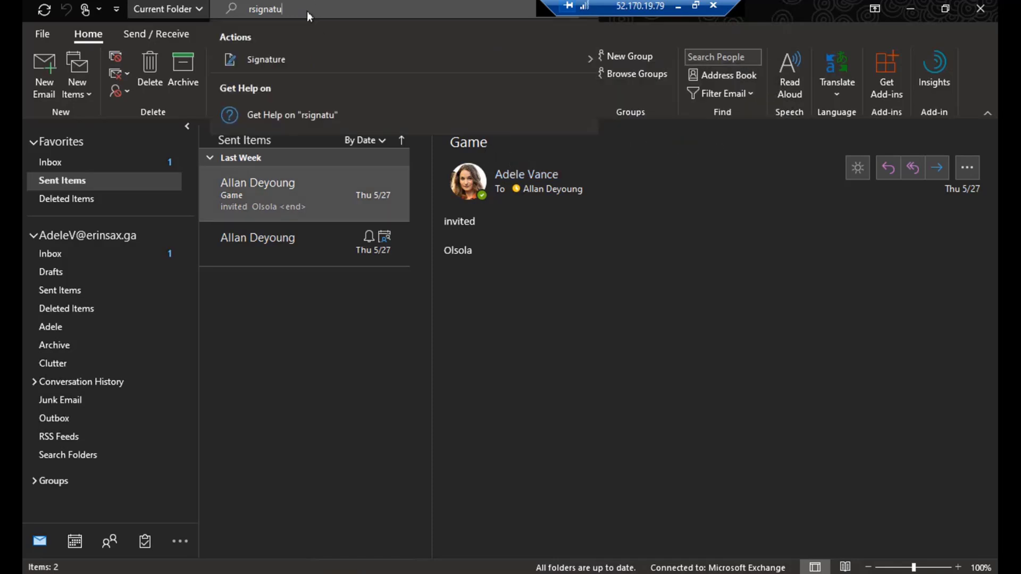
click(627, 381)
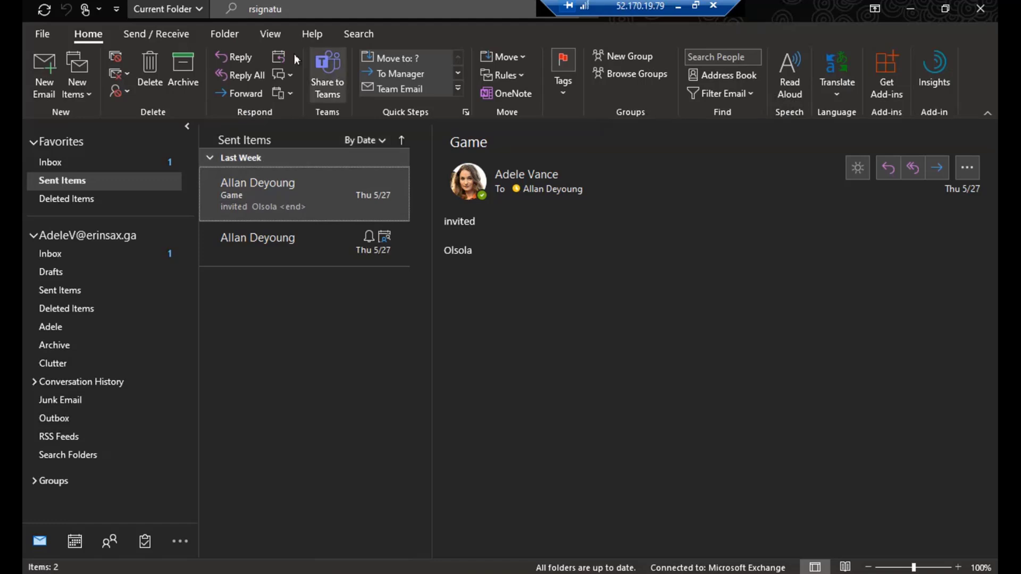
- Replace the search text with "signa" and get help on that term
click(297, 8)
key(BackSpace)
key(BackSpace)
key(BackSpace)
key(BackSpace)
key(BackSpace)
key(BackSpace)
key(BackSpace)
key(BackSpace)
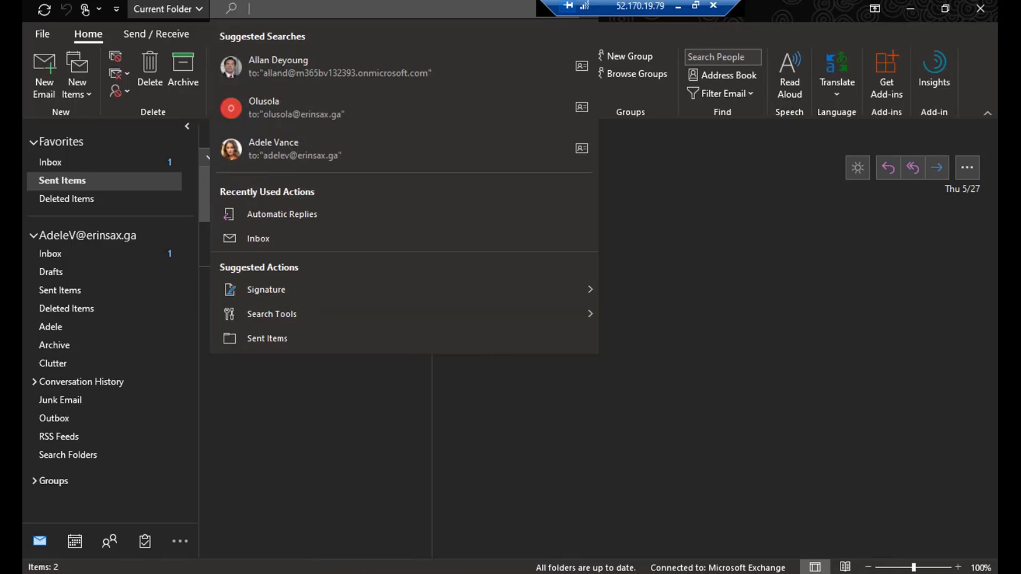
text(signa)
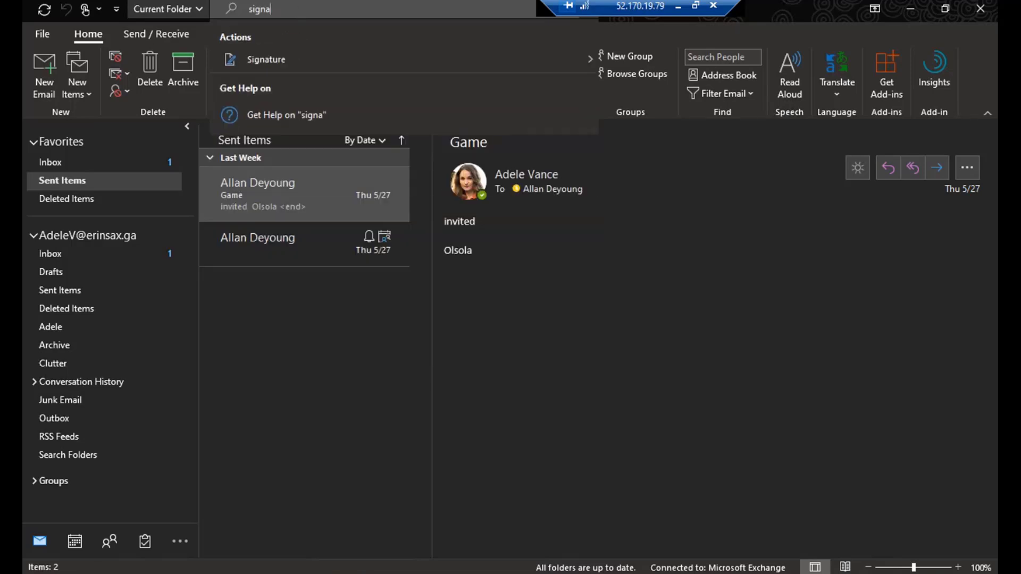
click(265, 114)
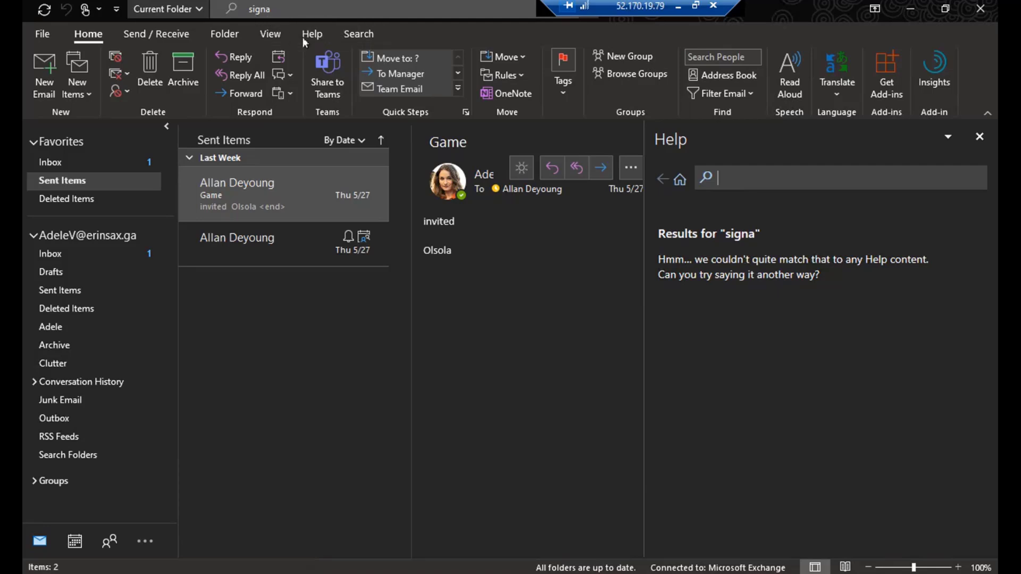
- Show the Outlook training content in the Help pane
click(319, 35)
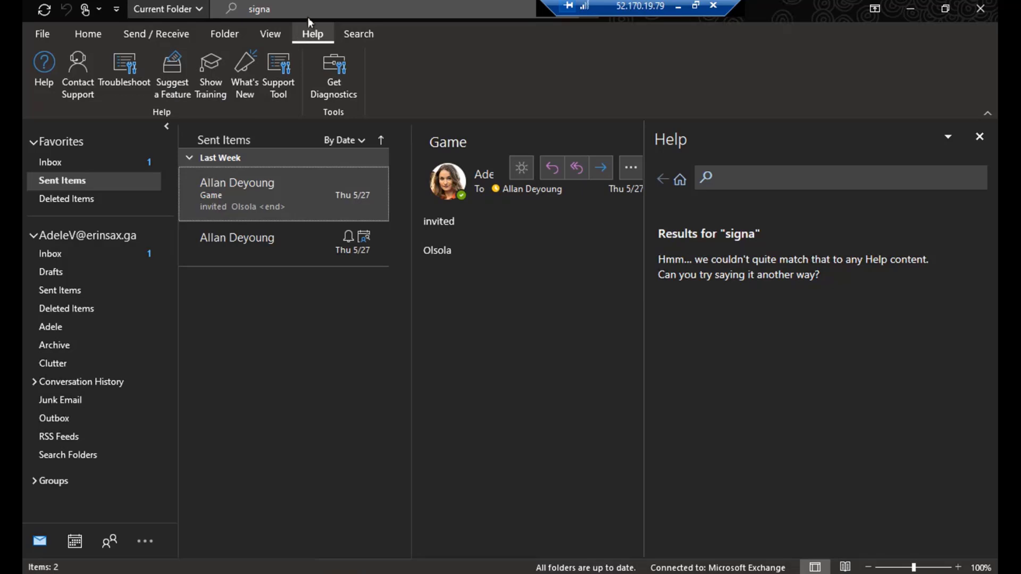
click(206, 81)
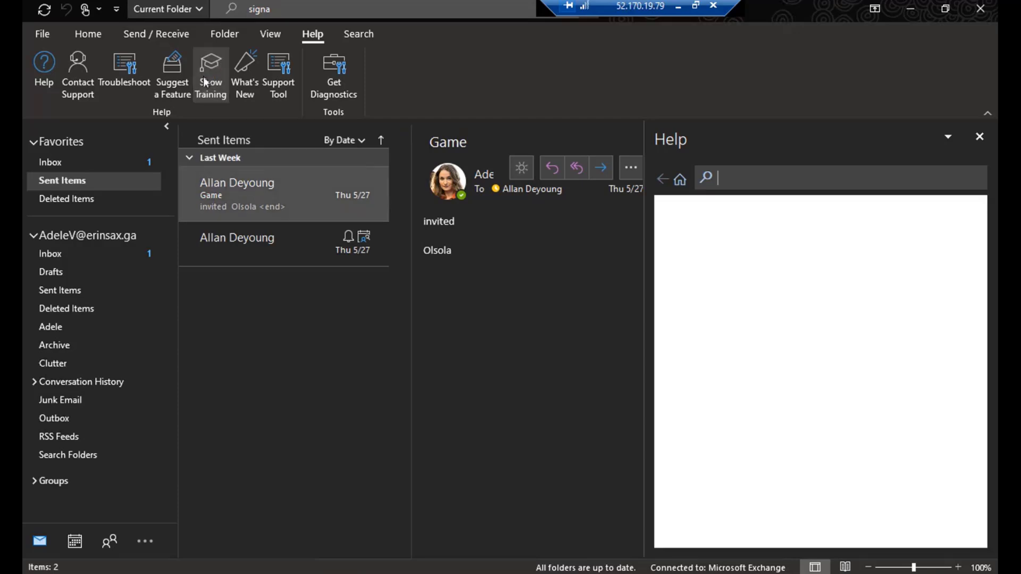
- Look through the Outlook training topics in the Help pane and close the pane
scroll(919, 375, down, 9)
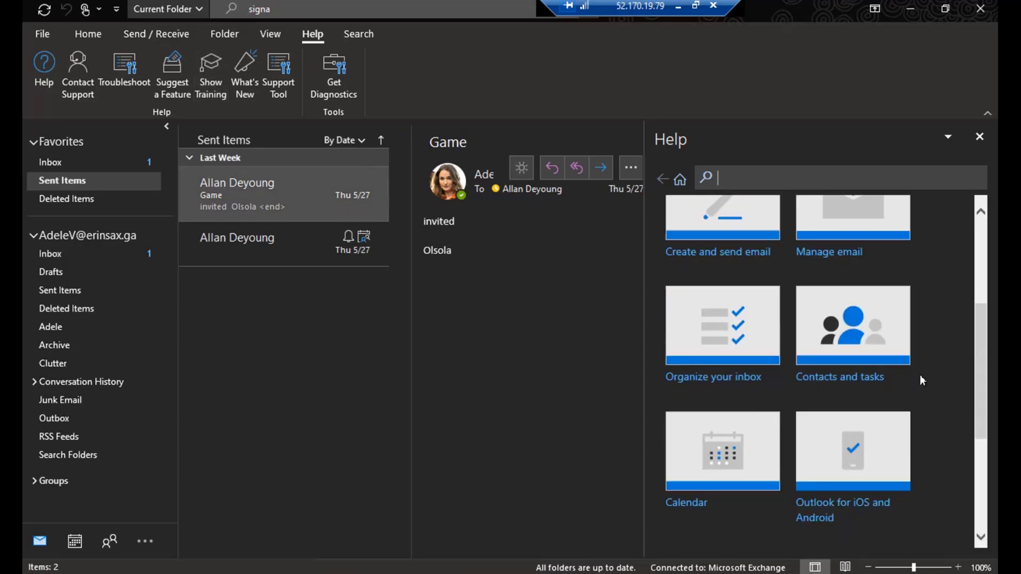
scroll(917, 372, up, 9)
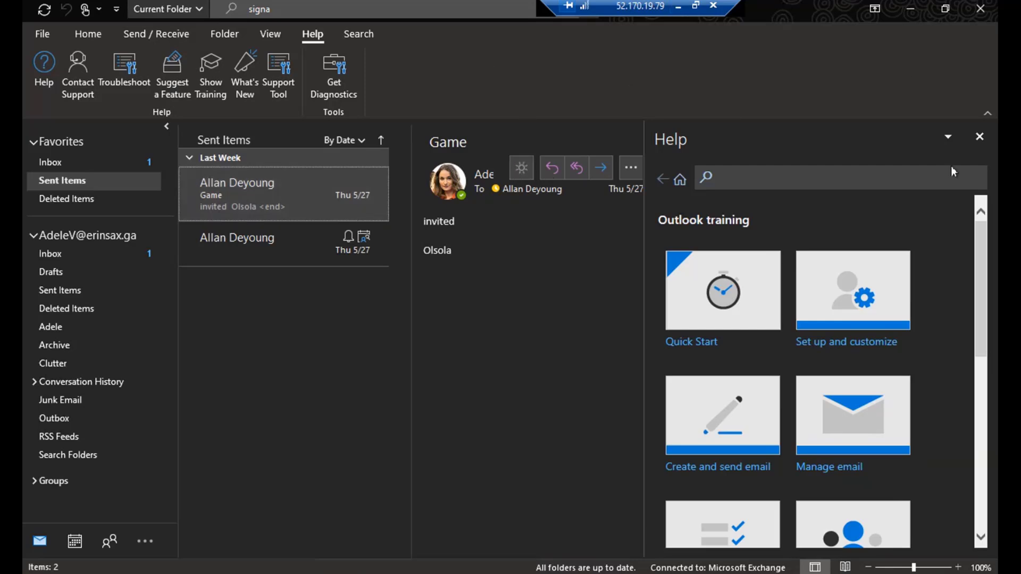
click(978, 139)
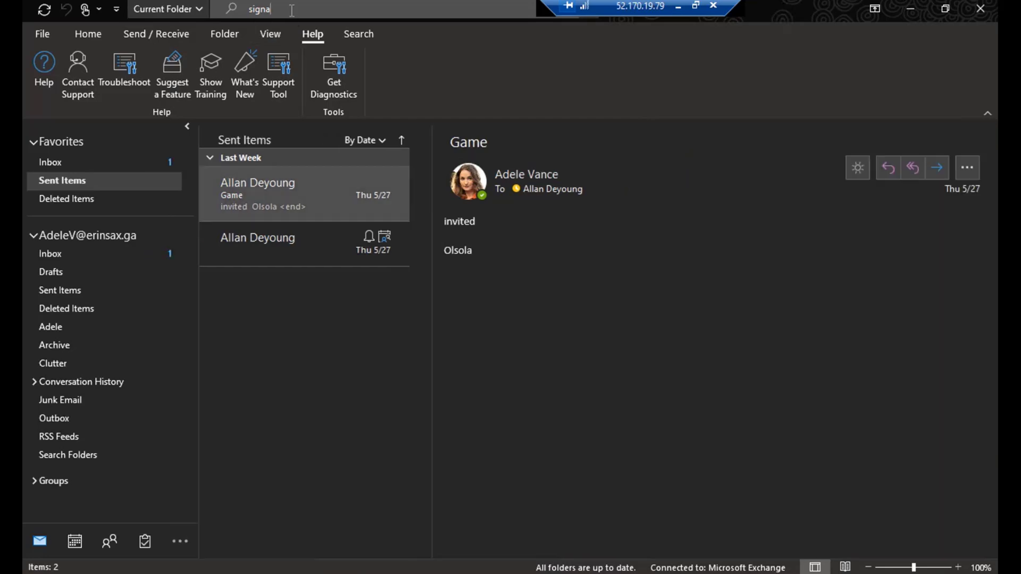
- Clear the search text, leave the search box, and show the Inbox from Favorites
click(289, 10)
key(BackSpace)
key(BackSpace)
key(BackSpace)
key(BackSpace)
key(BackSpace)
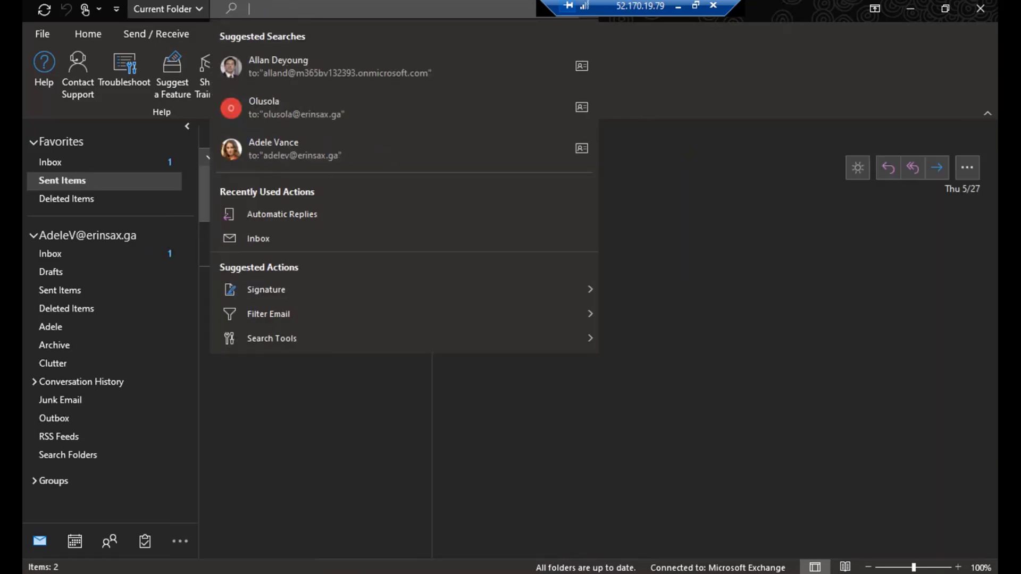
click(336, 492)
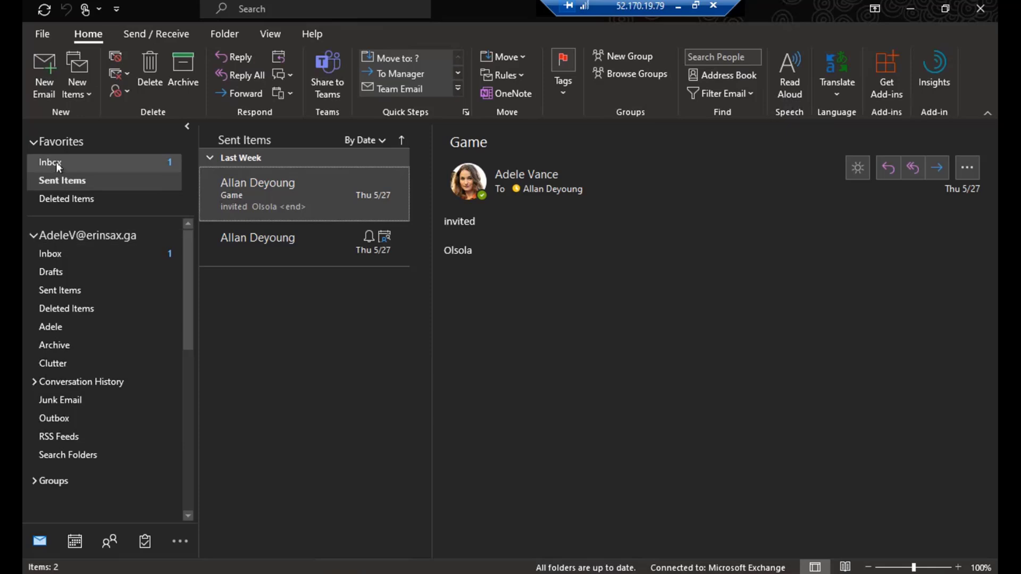
click(57, 162)
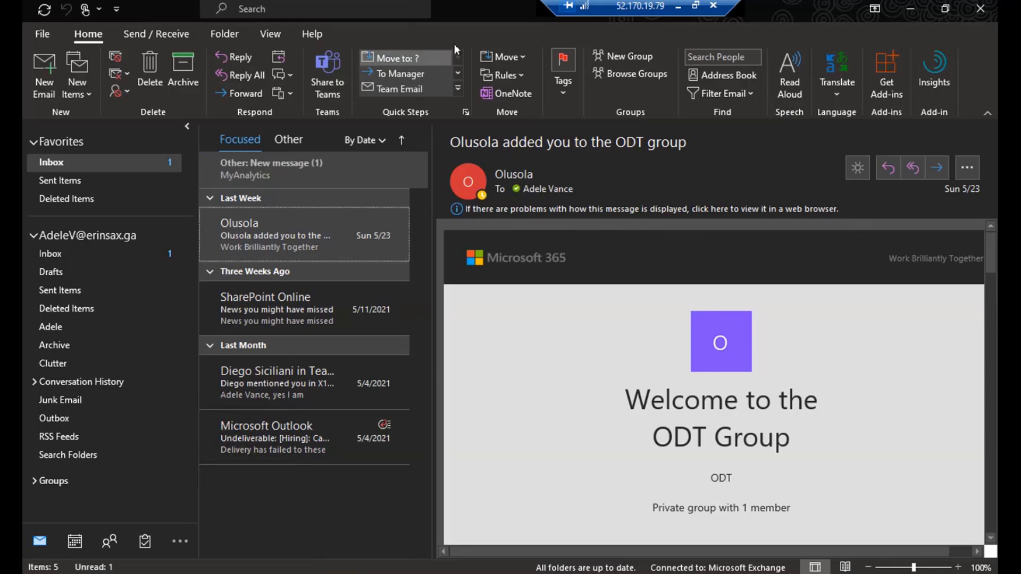
- Using the ribbon key tips, start a new Teams chat from the new item choices, and return to the Outlook Inbox window
click(419, 155)
key(alt)
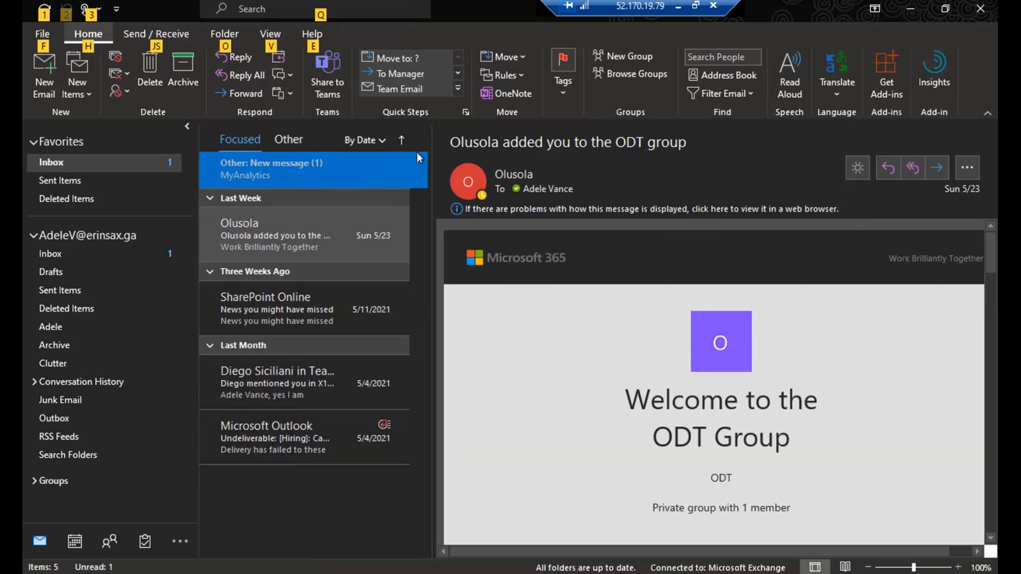
key(h)
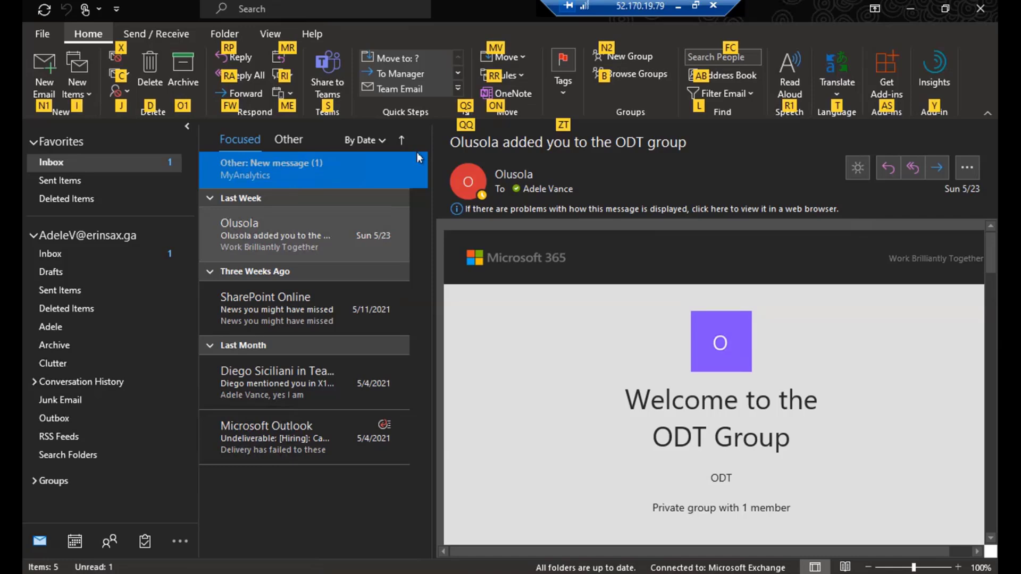
key(i)
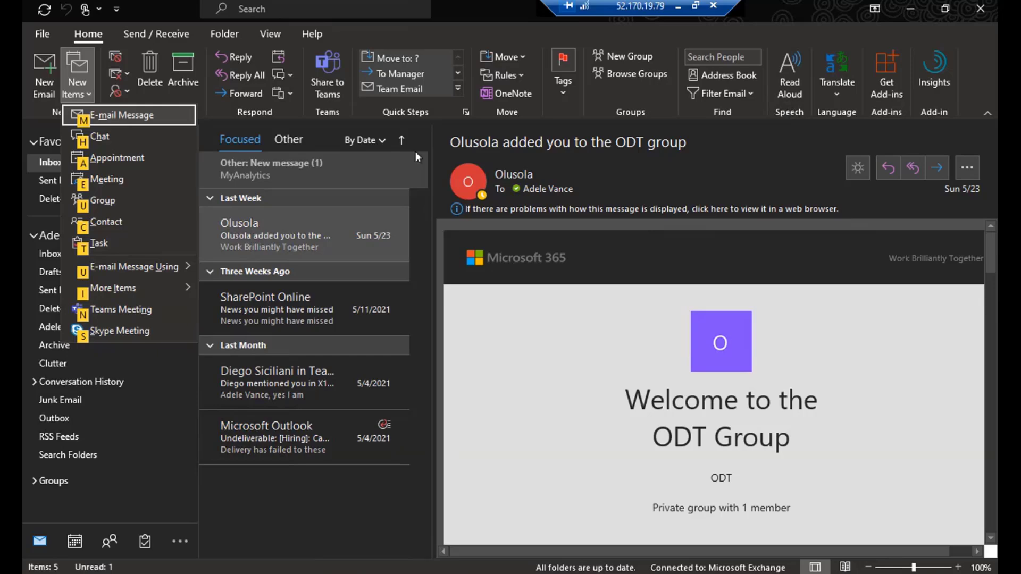
key(h)
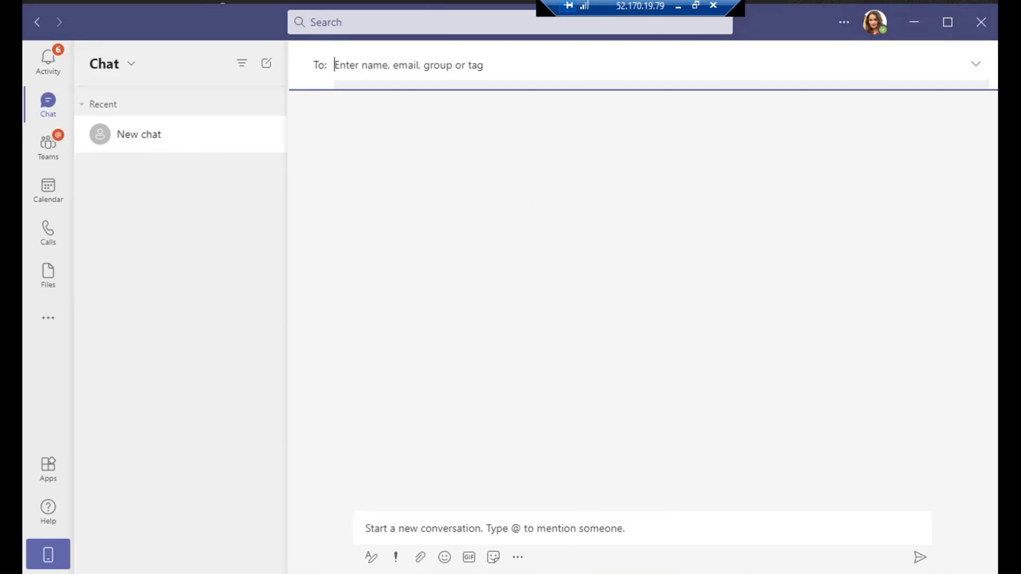
click(601, 573)
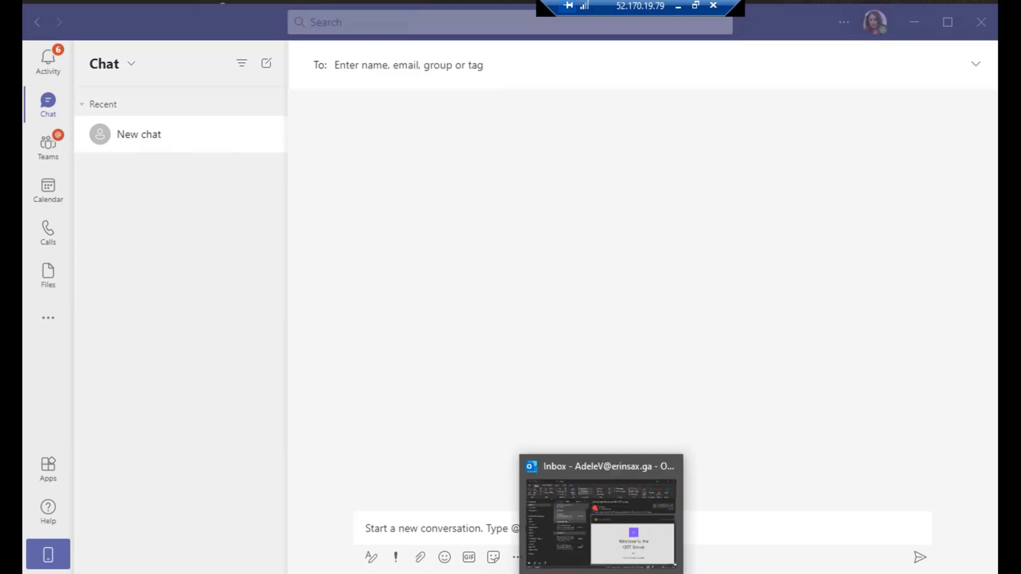
click(601, 518)
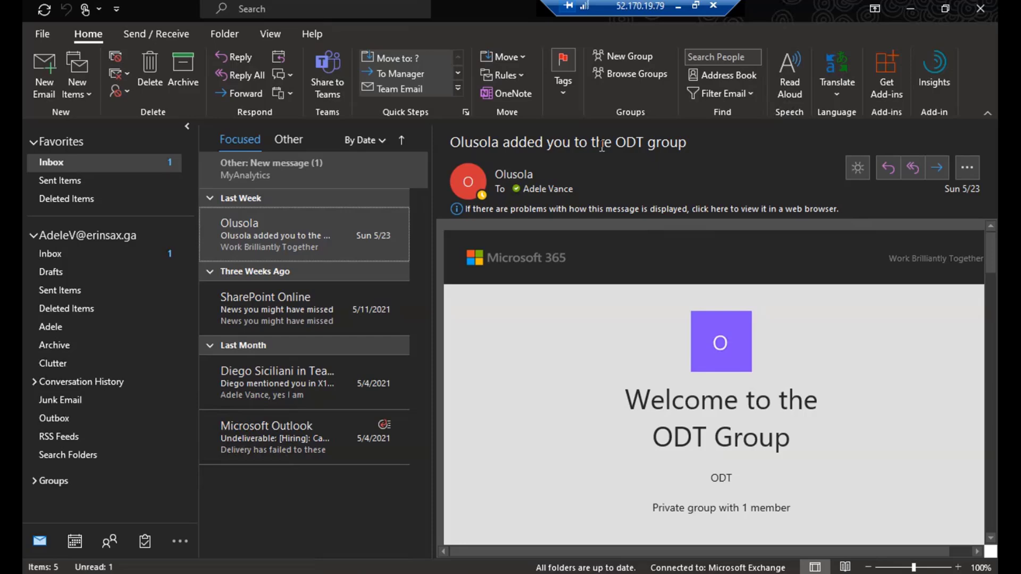
- Using the ribbon key tips, bring up the Create New Folder dialog and close it without creating a folder
key(alt)
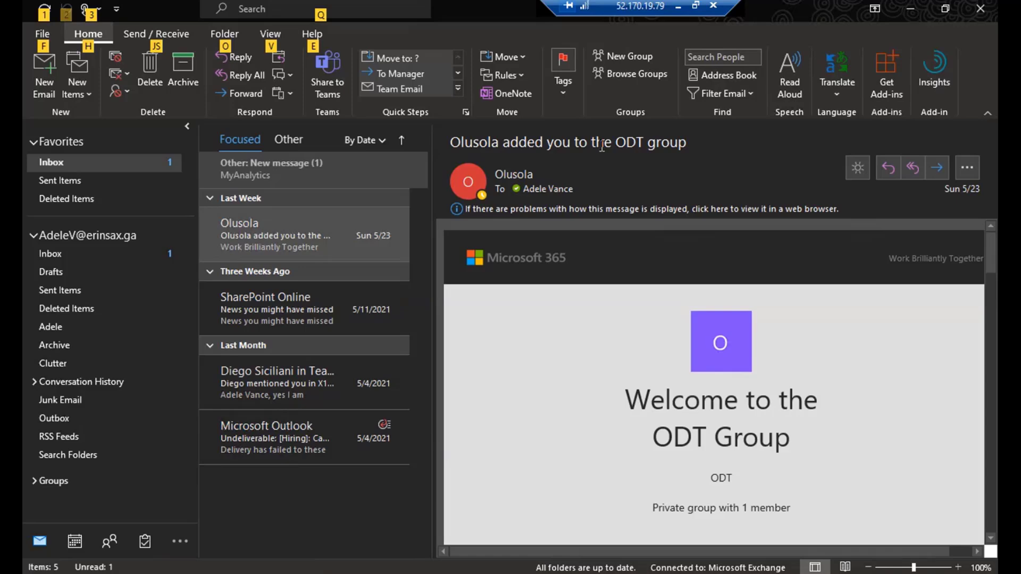
key(o)
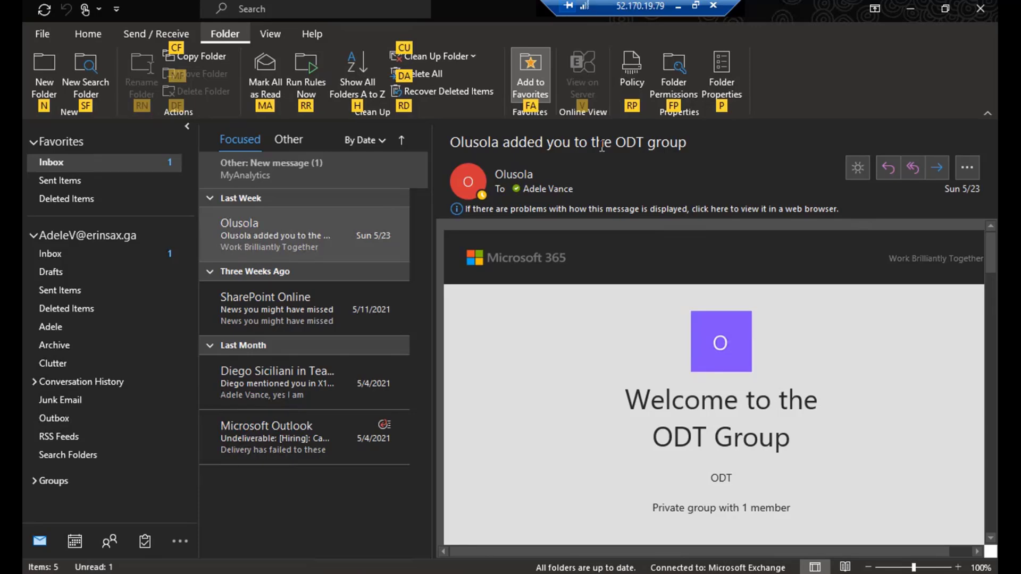
key(n)
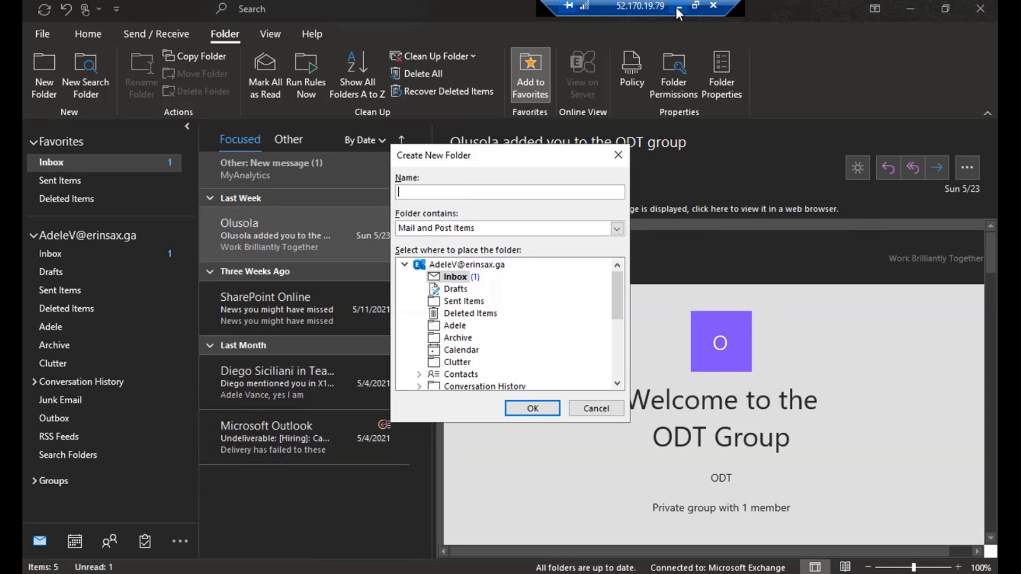
click(618, 155)
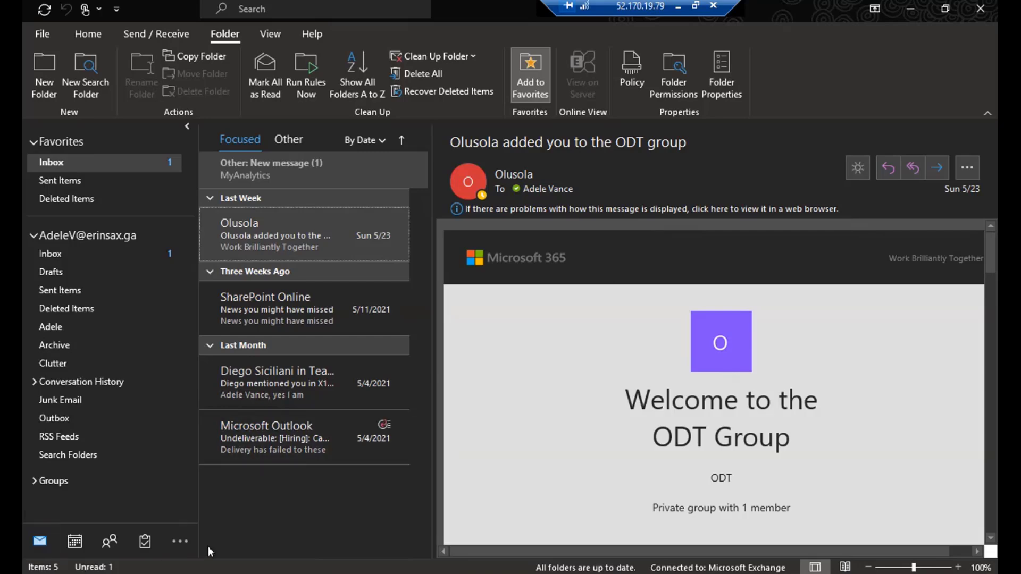
- Set the maximum number of visible items to 5 in the Navigation Options
mouse_move(75, 541)
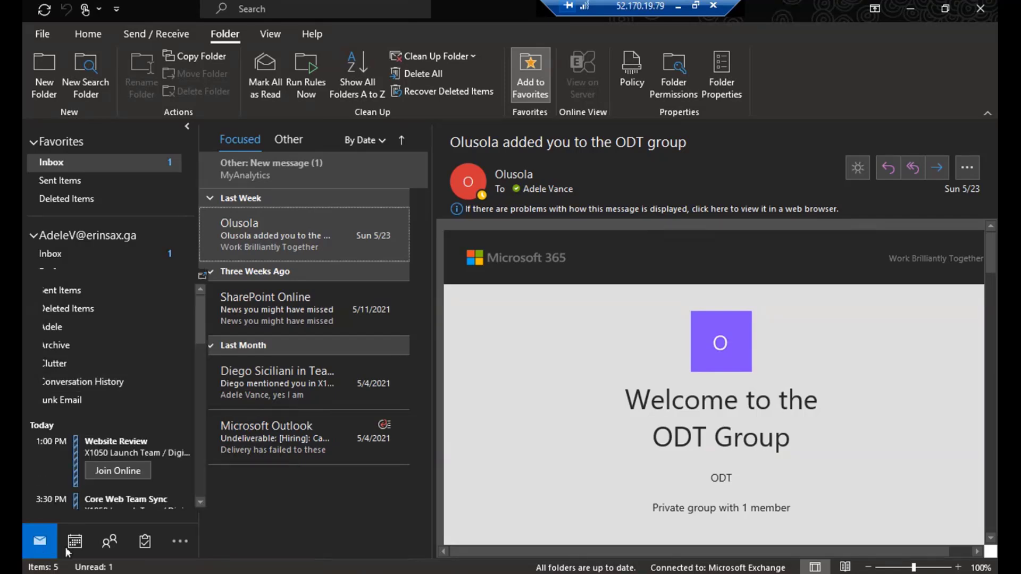
mouse_move(110, 549)
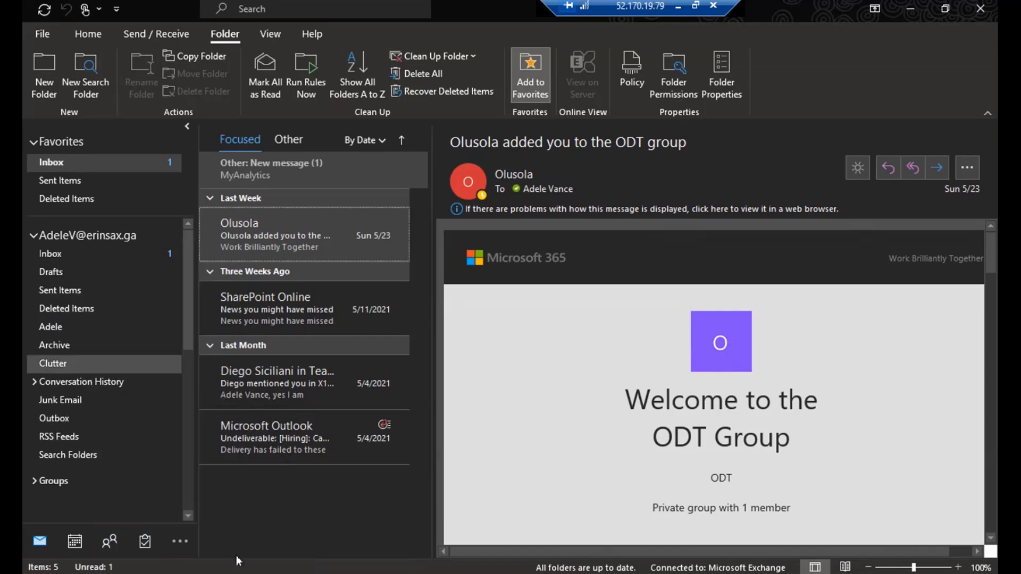
click(180, 542)
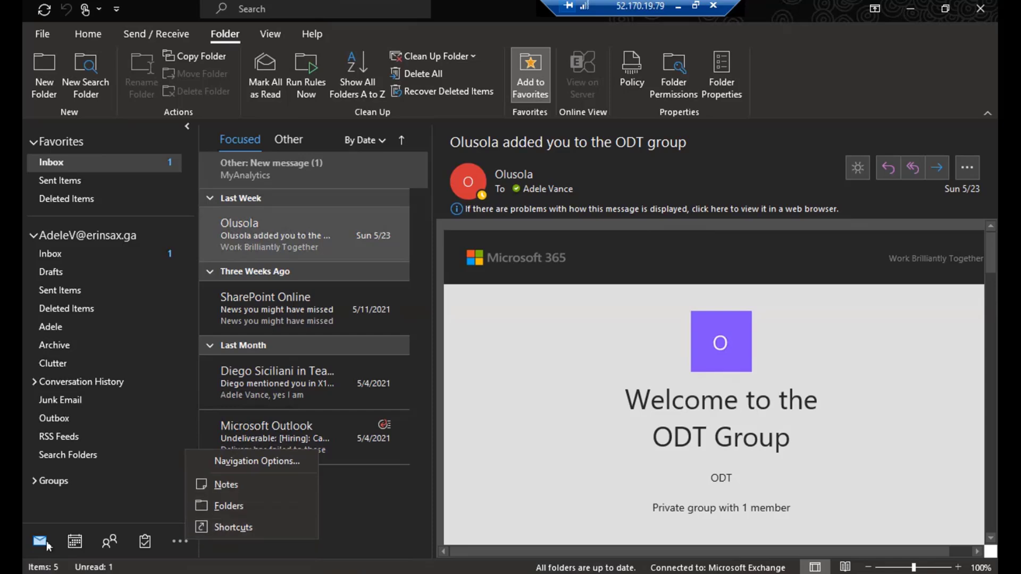
click(250, 461)
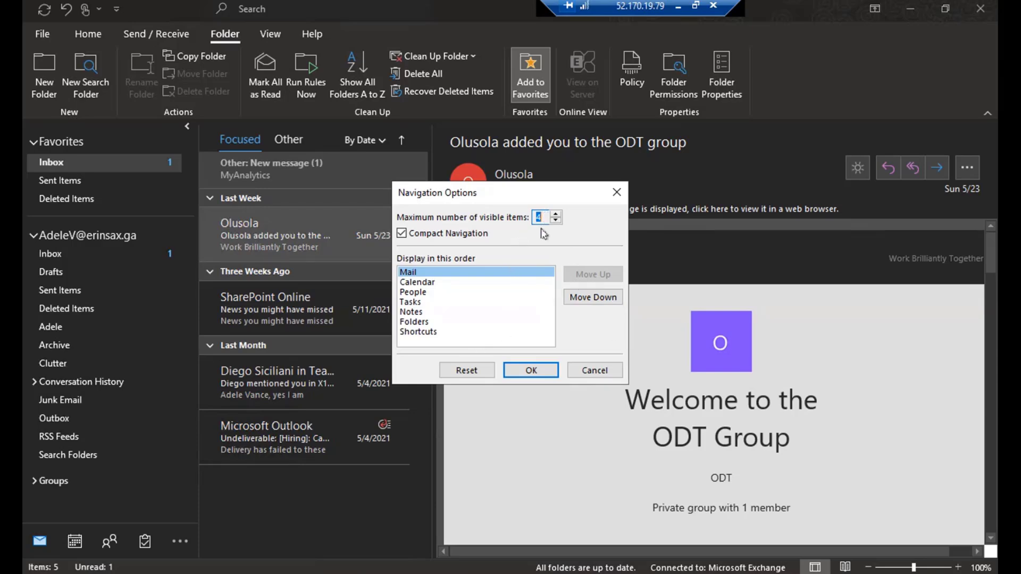
click(556, 214)
click(531, 371)
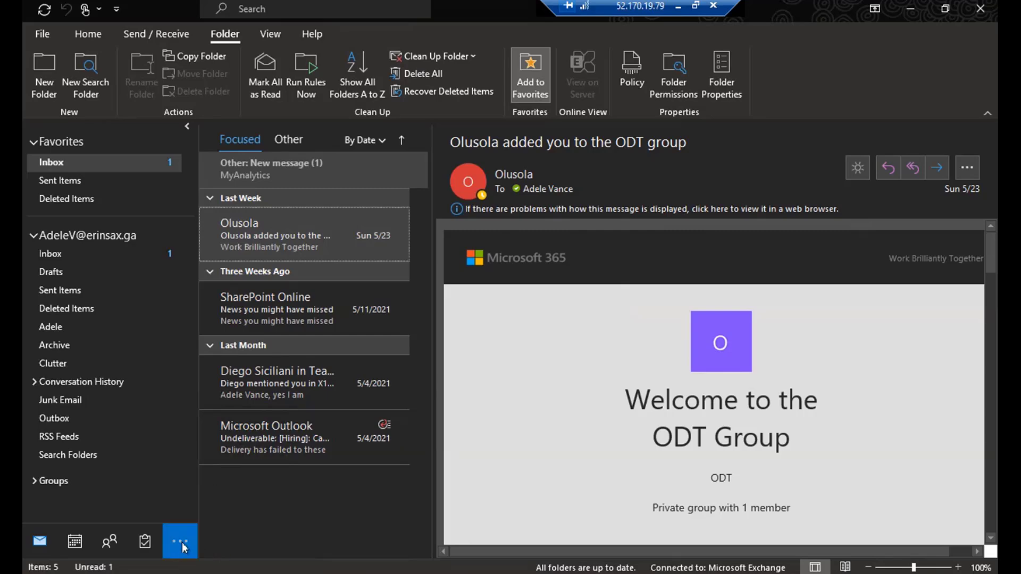
- Turn off Compact Navigation in the Navigation Options
click(182, 546)
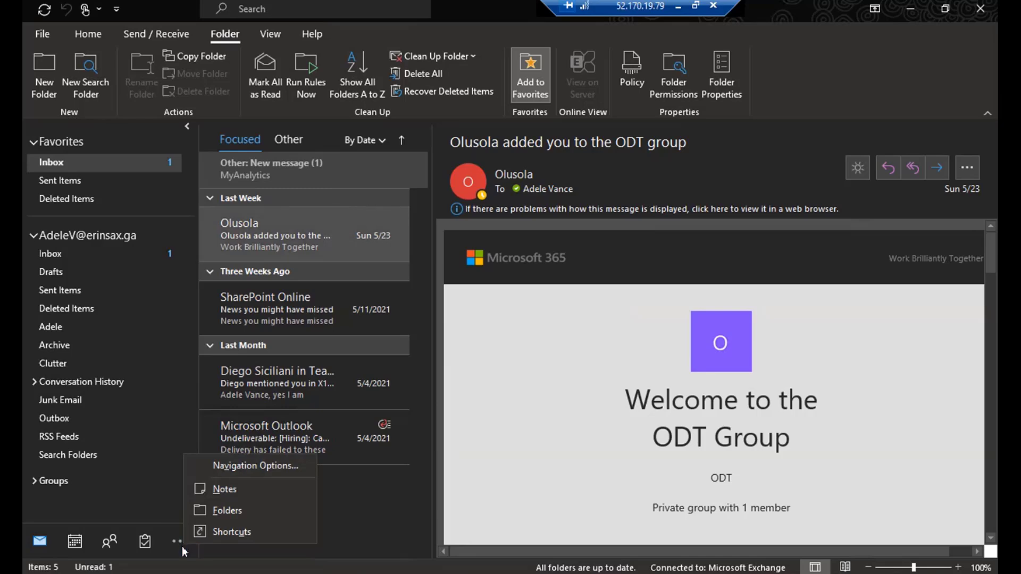
click(244, 465)
click(401, 234)
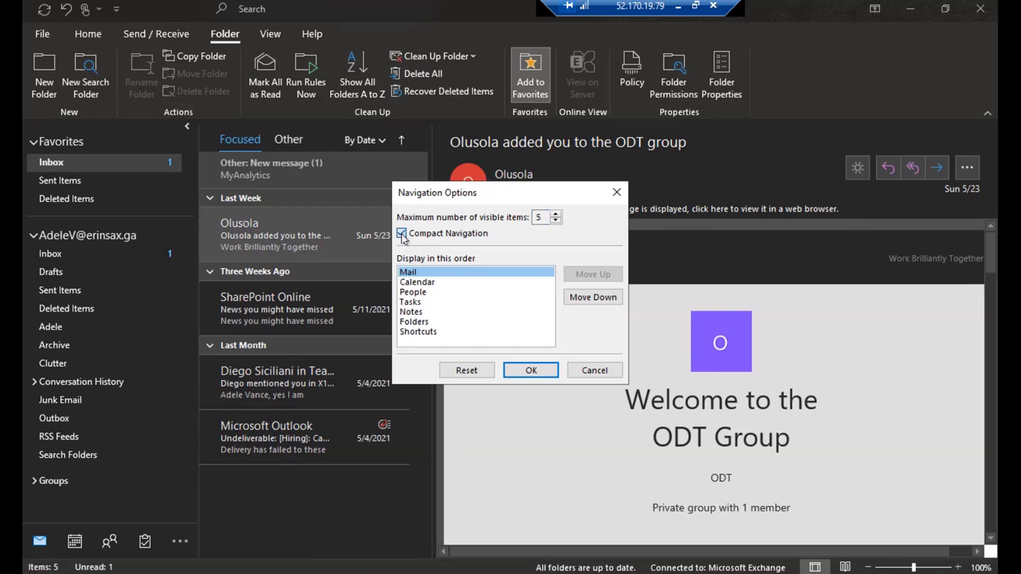
click(524, 372)
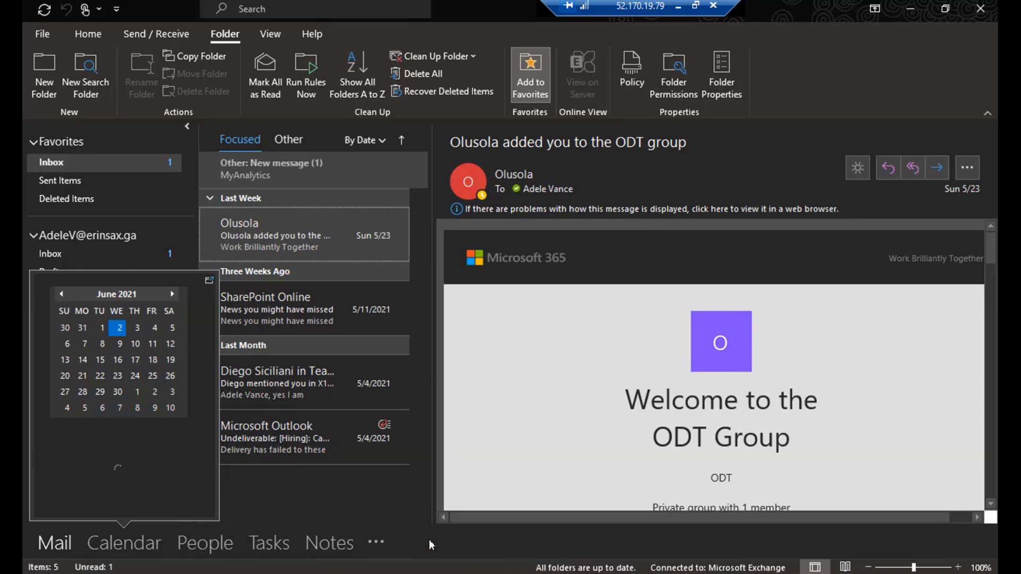
- Turn Compact Navigation back on in the Navigation Options
click(369, 540)
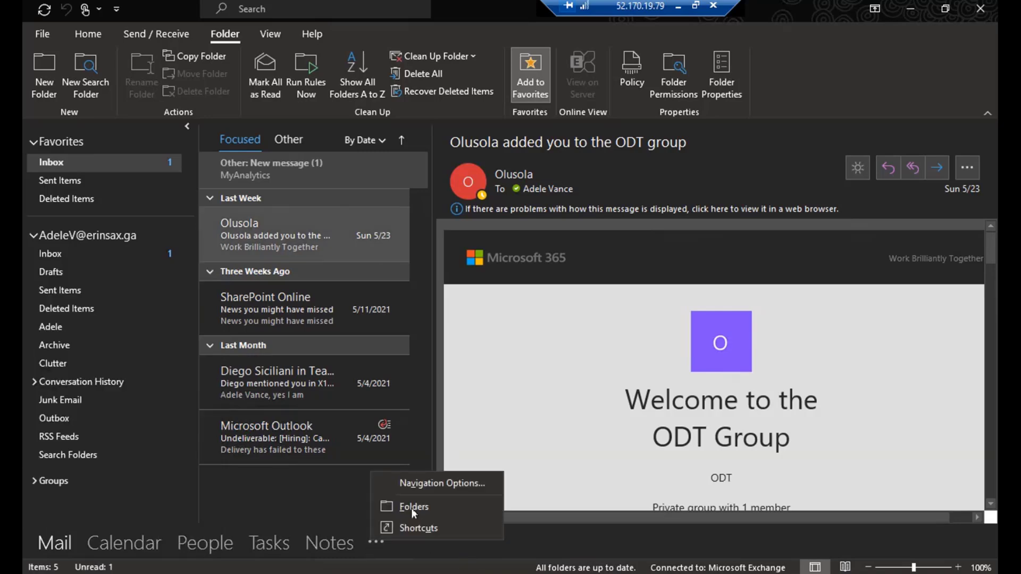
click(426, 486)
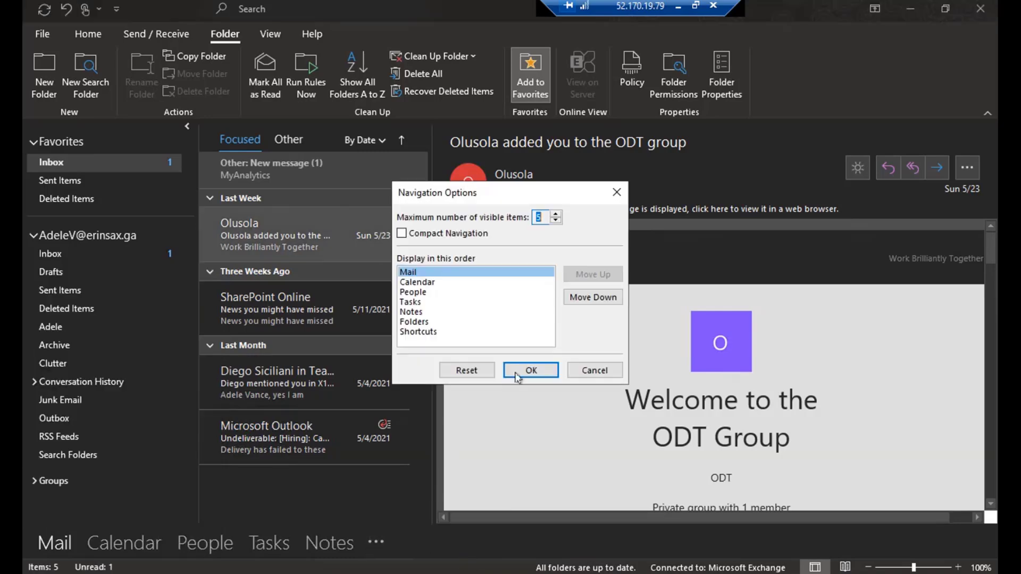
click(402, 234)
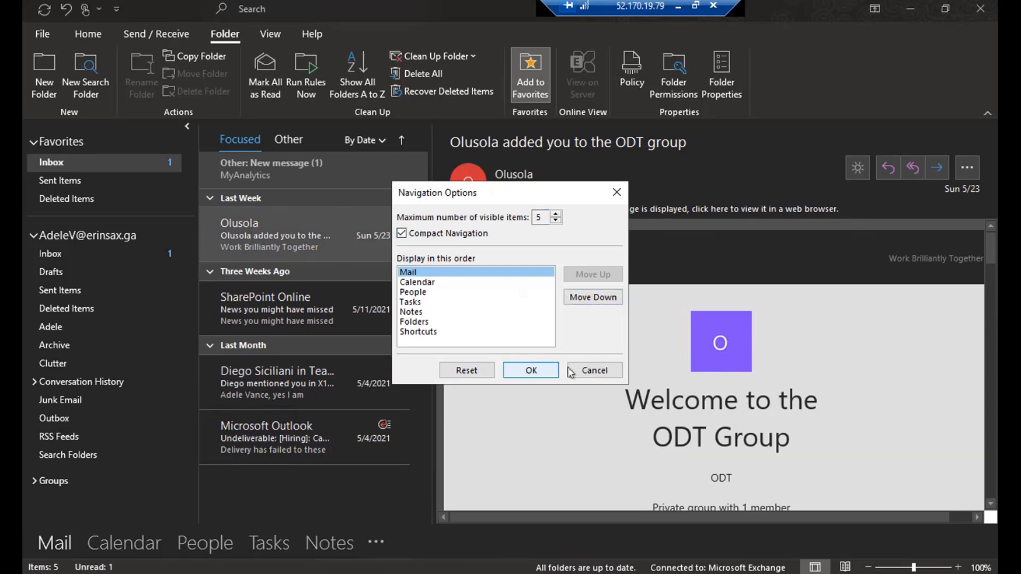
click(531, 370)
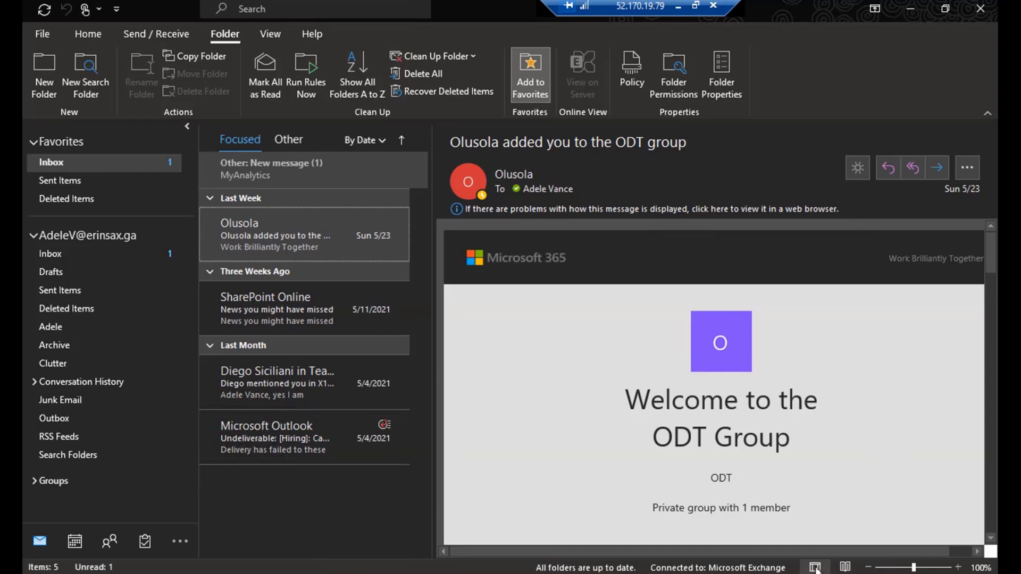
- Switch the window layout to Reading view and return to Normal view
click(845, 568)
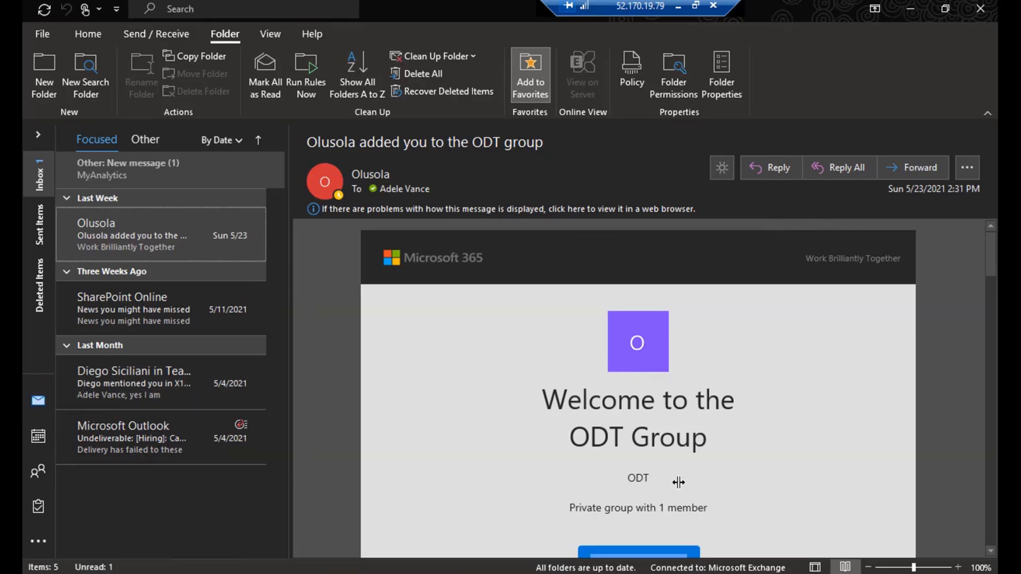
click(815, 567)
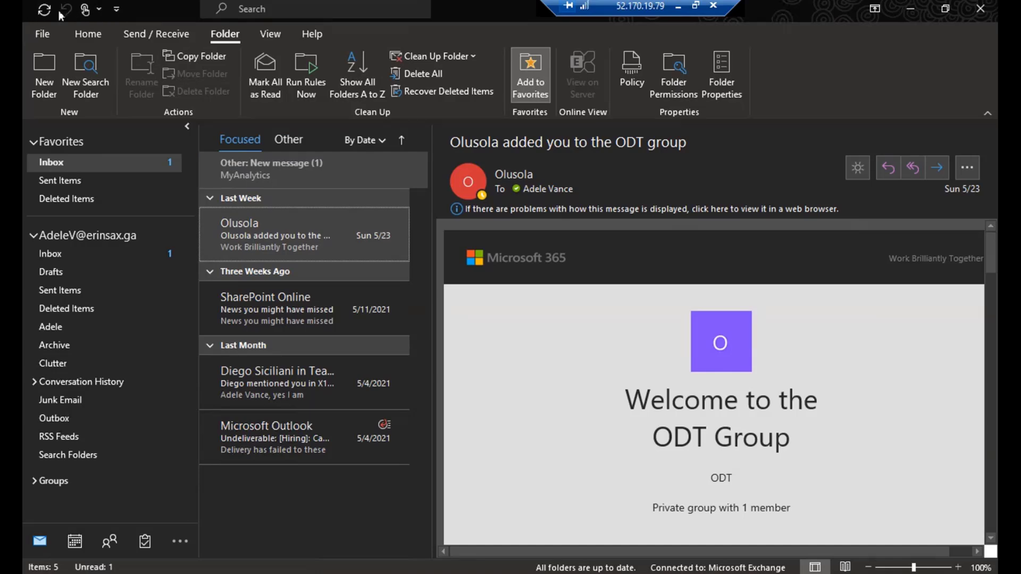
- Add Save As and Forward to the Quick Access Toolbar and show the toolbar below the ribbon
click(116, 10)
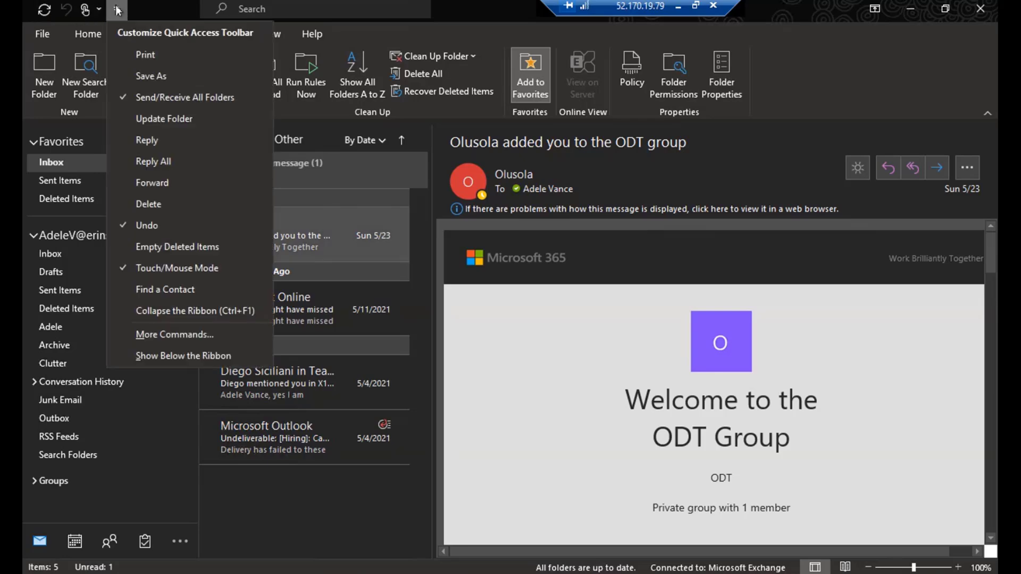
click(142, 75)
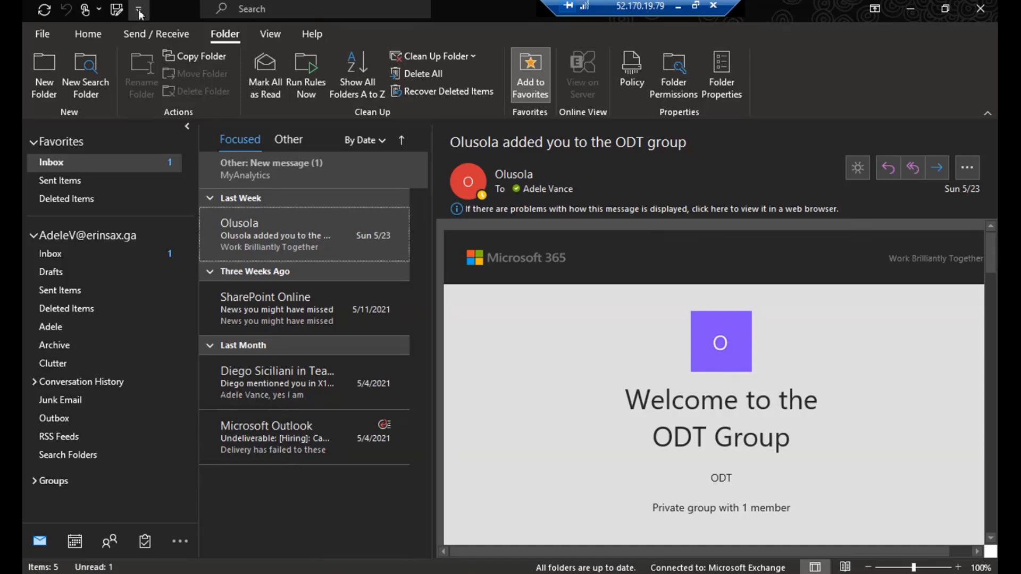
click(138, 9)
click(186, 183)
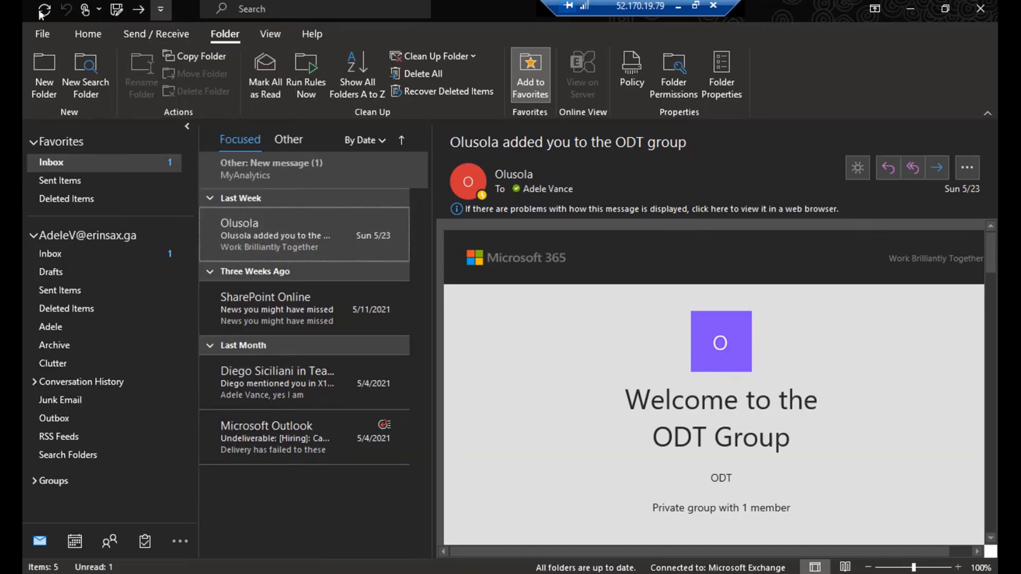
click(161, 10)
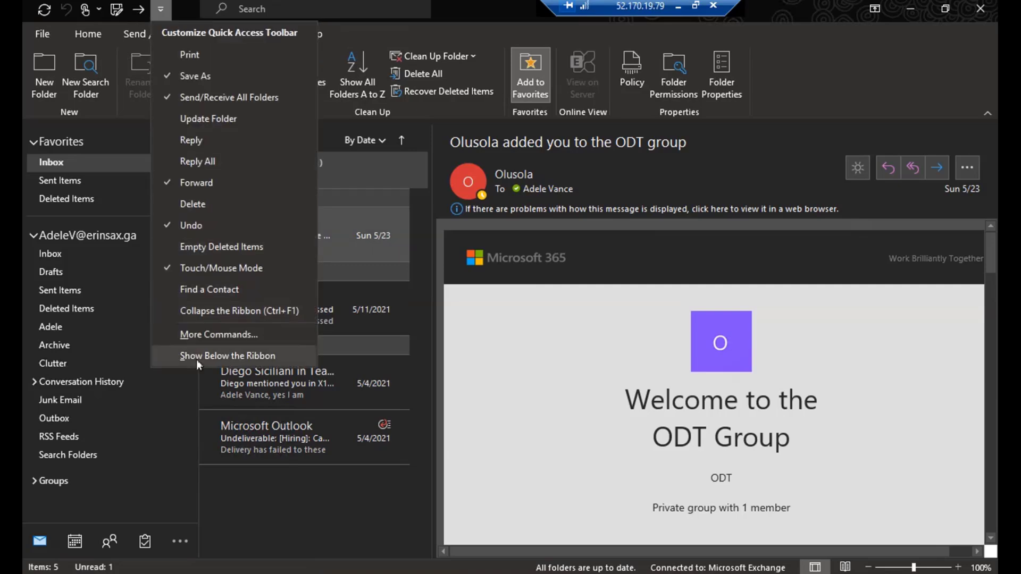
click(212, 356)
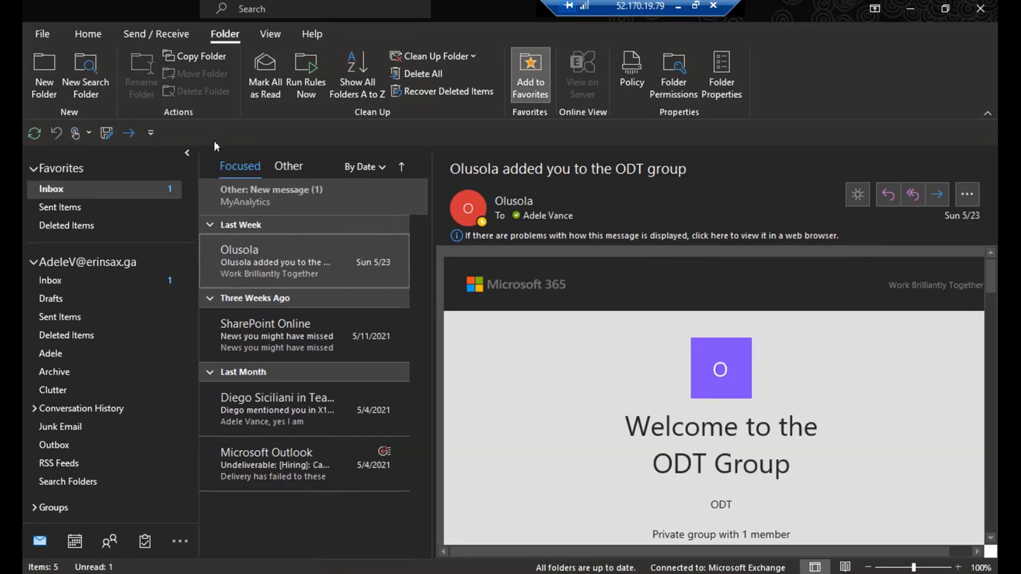
- Show the Quick Access Toolbar above the ribbon and return it below the ribbon
click(89, 34)
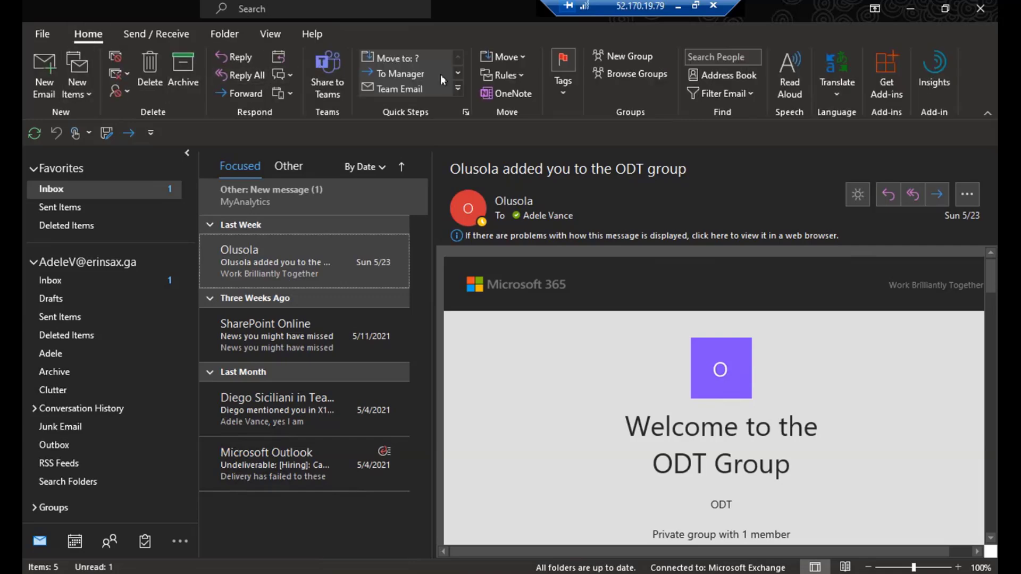
click(150, 134)
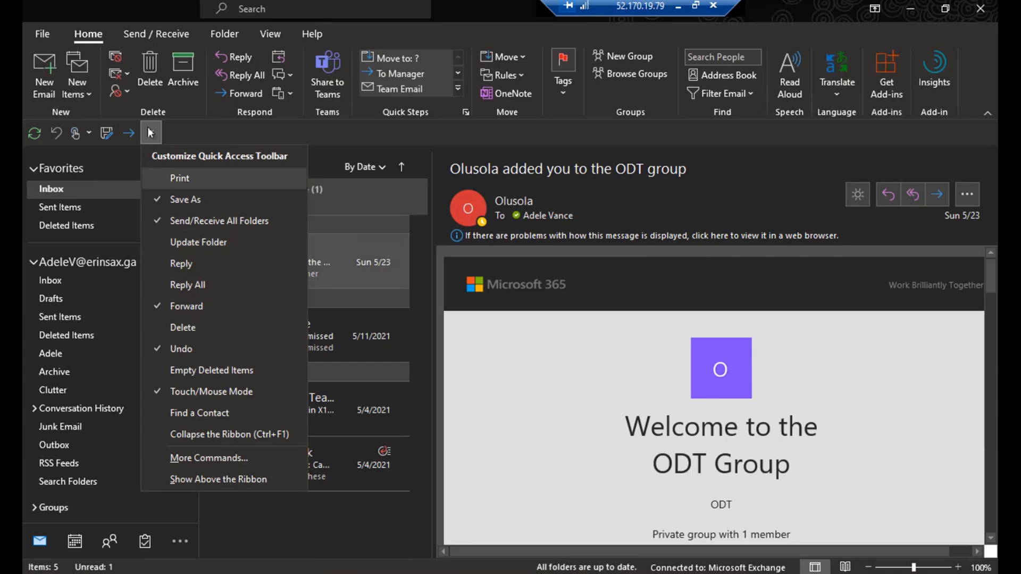
click(203, 474)
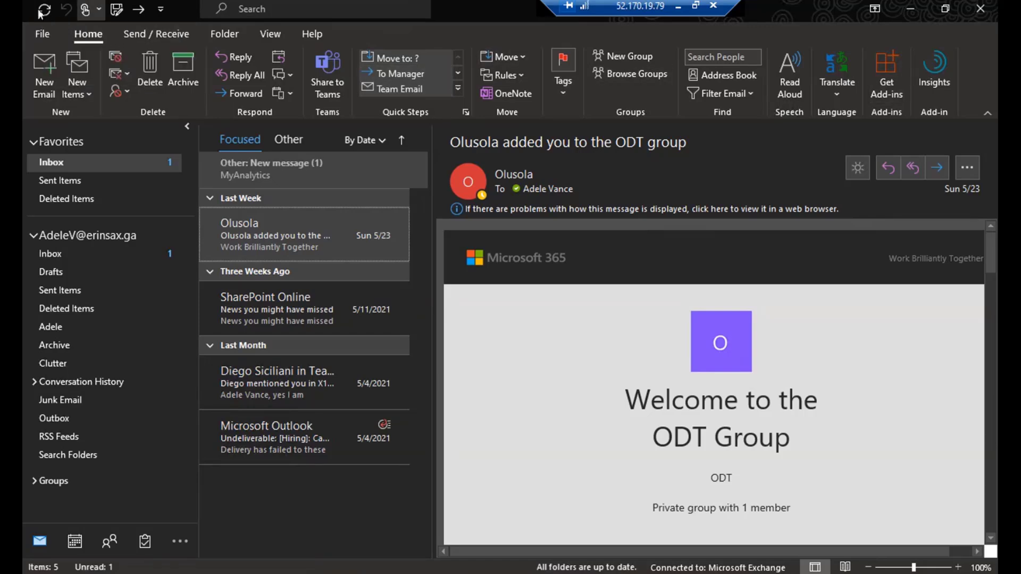
click(160, 10)
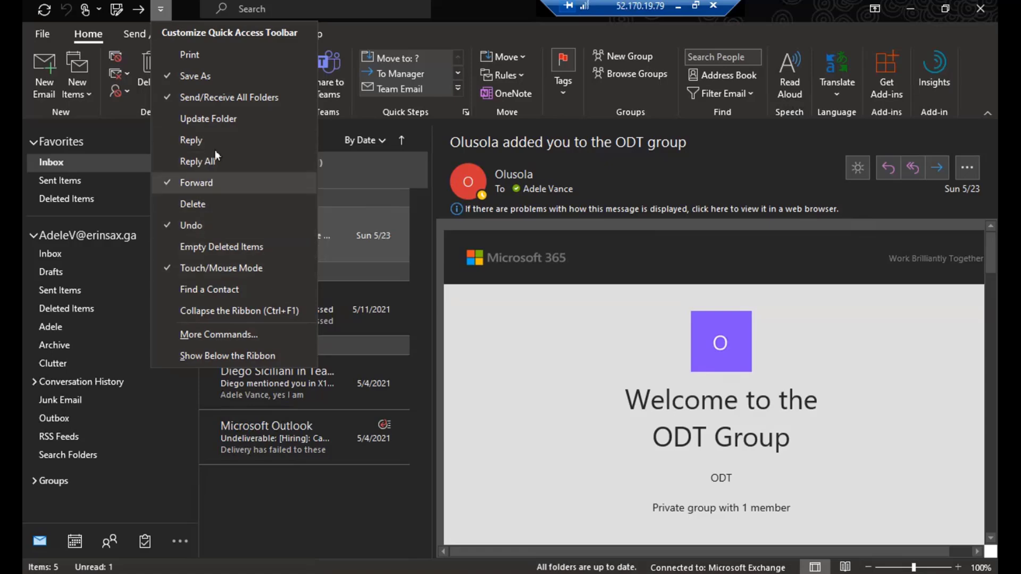
click(201, 355)
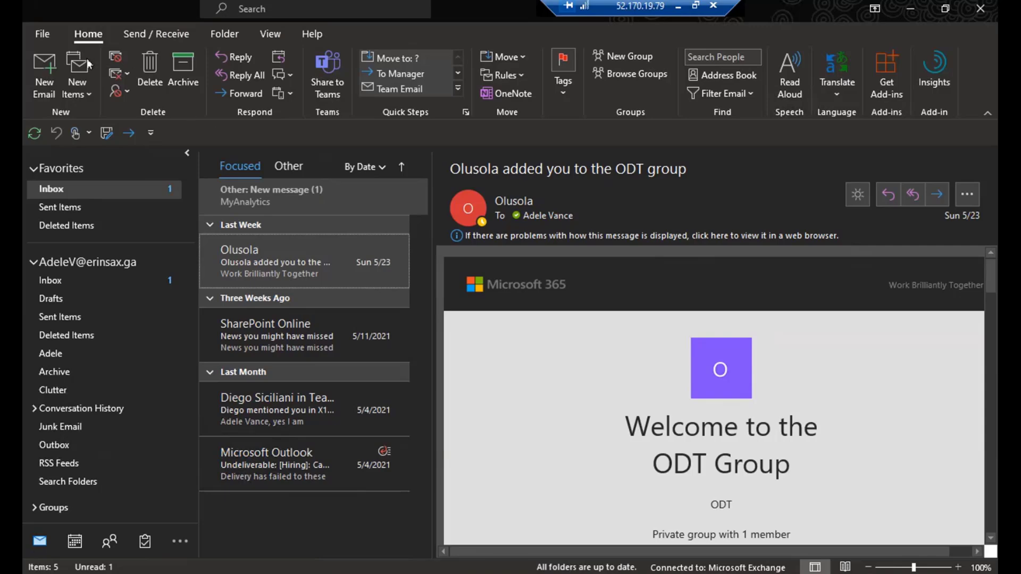
- Add the New Email and Share to Teams commands from the ribbon to the Quick Access Toolbar
click(152, 134)
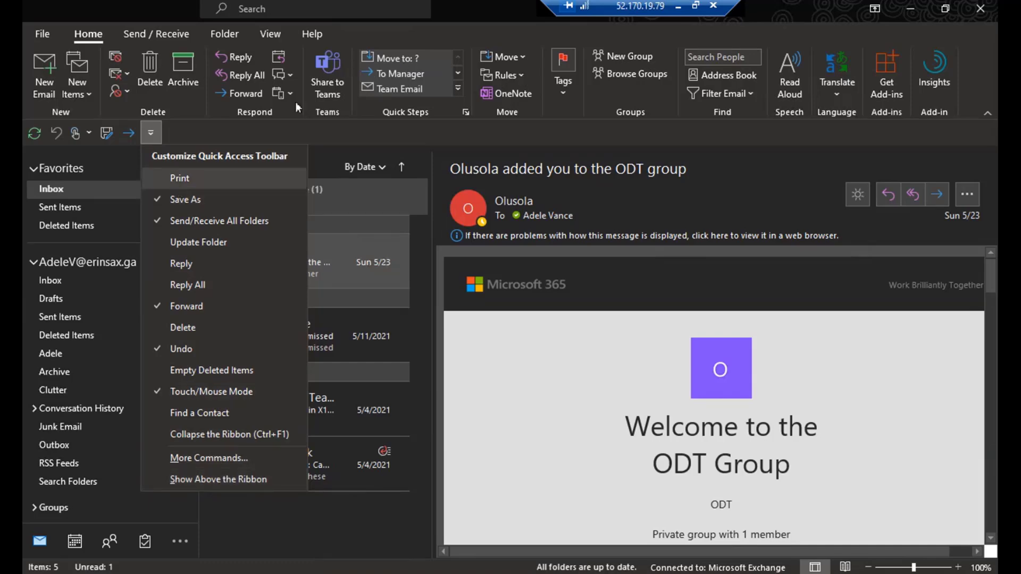
click(433, 141)
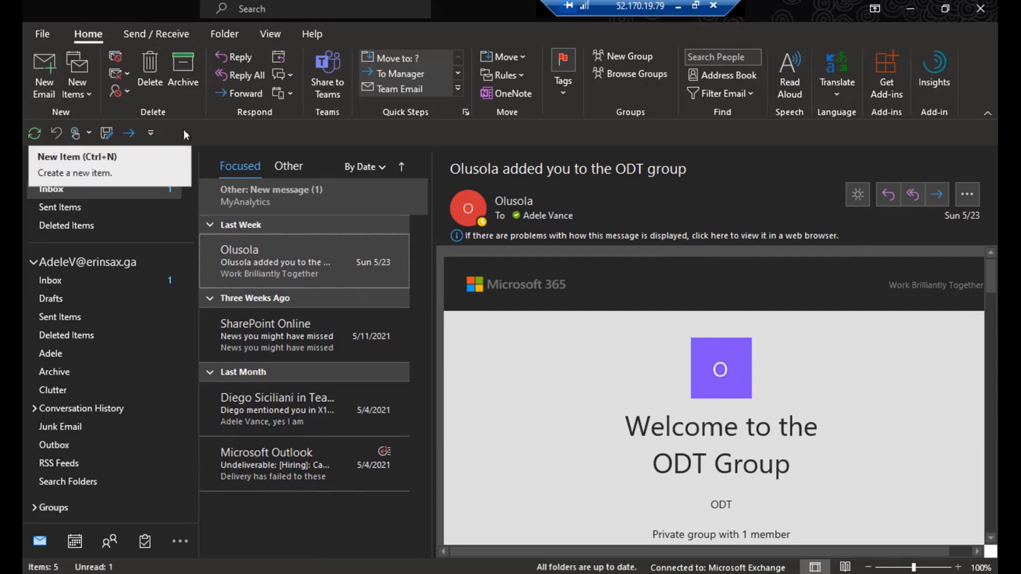
right_click(46, 76)
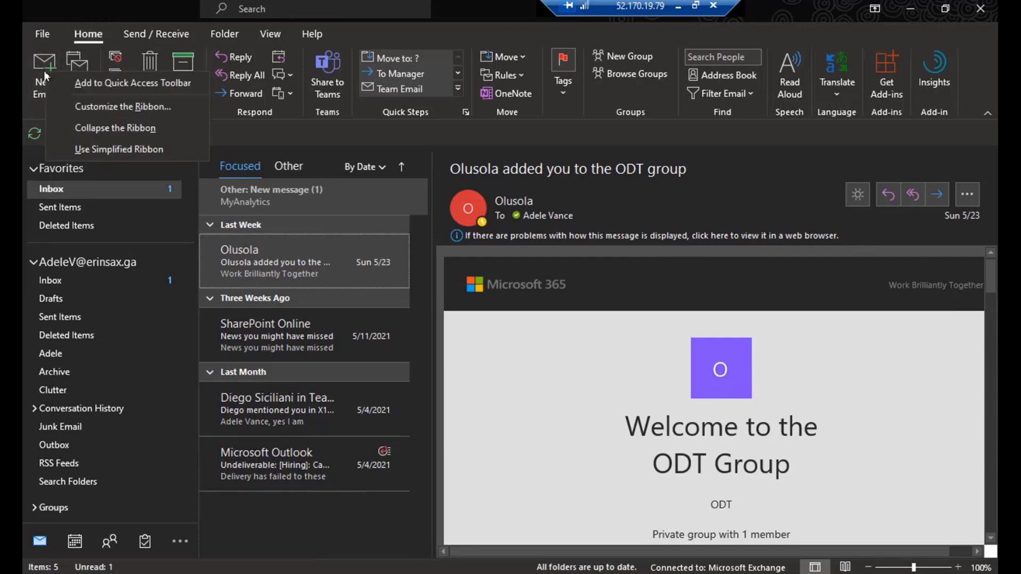
click(108, 85)
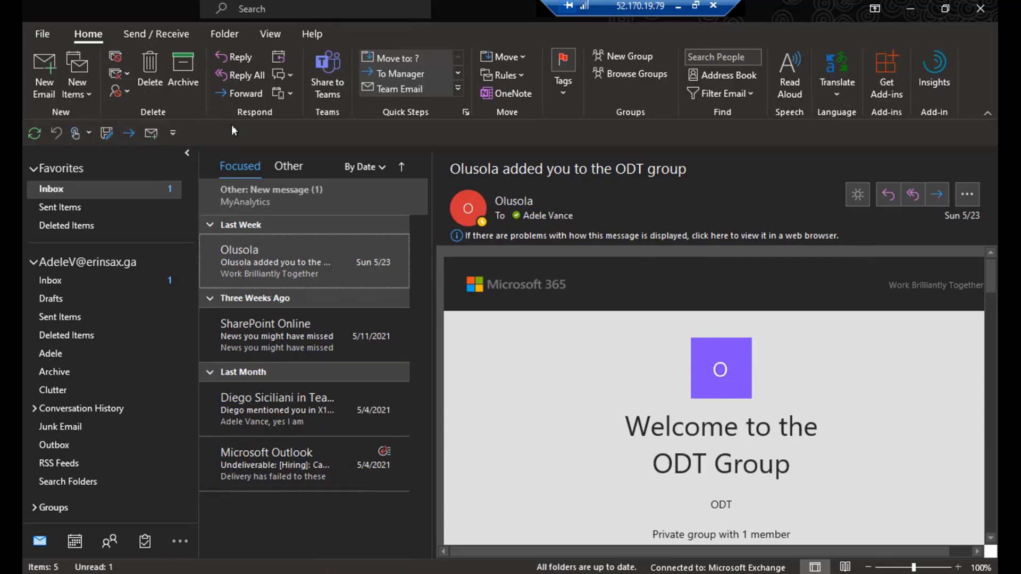
right_click(322, 62)
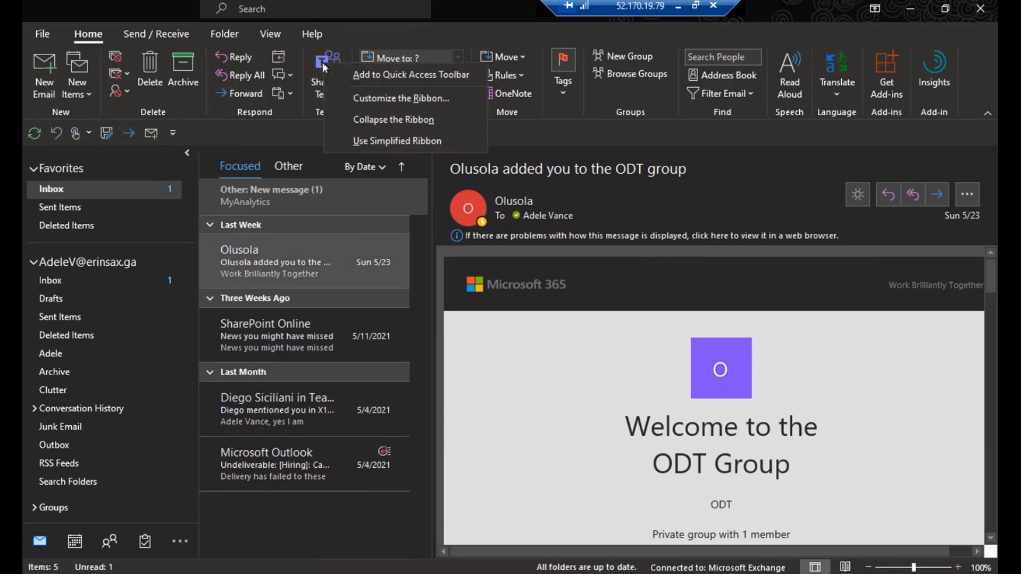
click(377, 77)
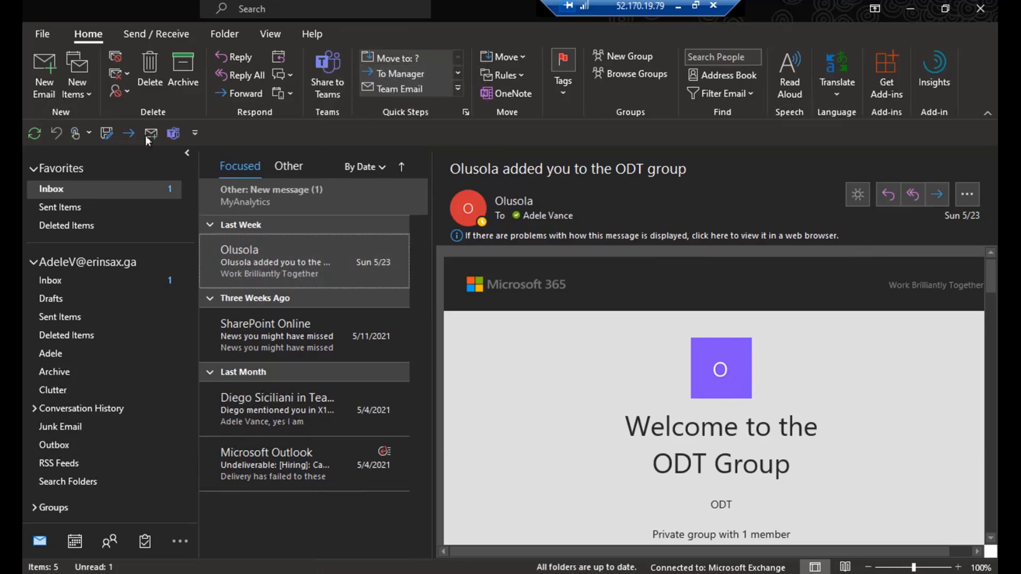
- Review the command categories for the Quick Access Toolbar, add Close All Items to its list, and close the options without saving
click(195, 134)
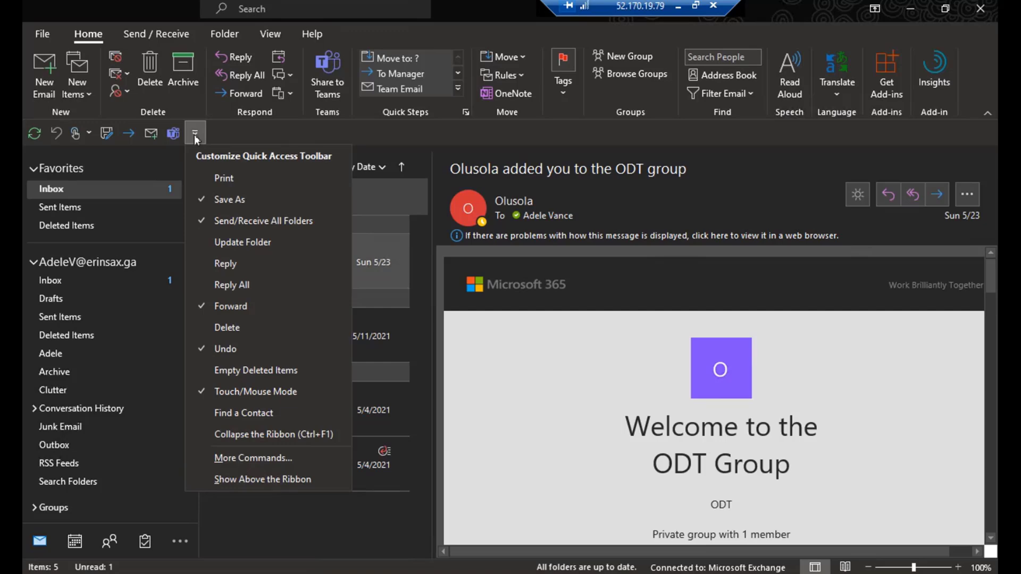
click(265, 459)
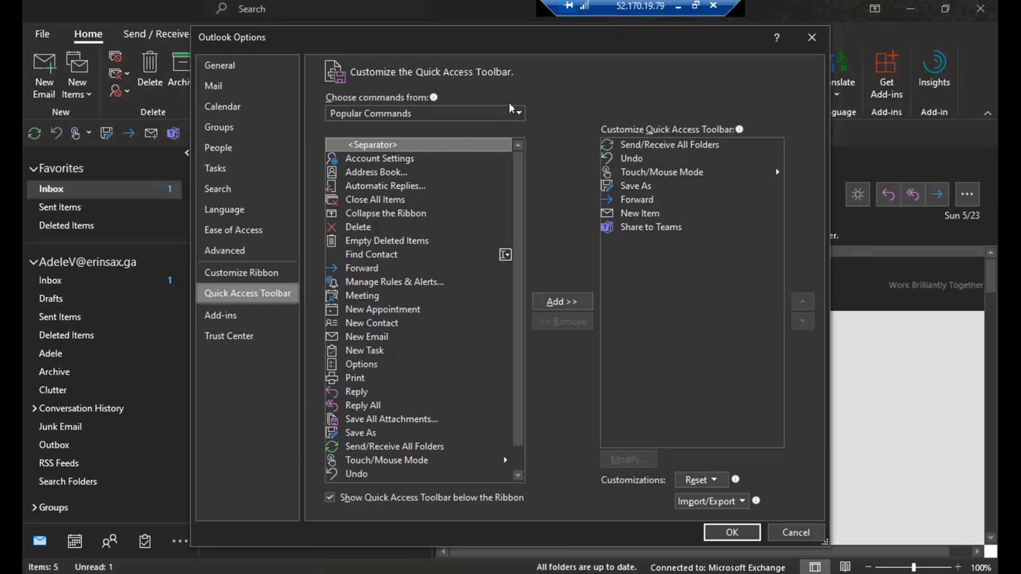
click(519, 114)
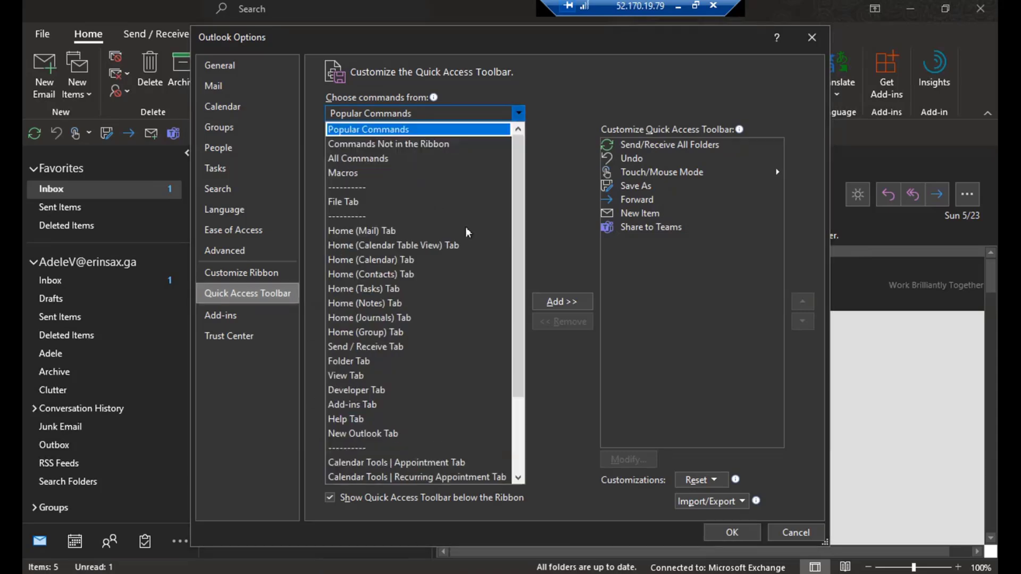
click(556, 139)
click(375, 199)
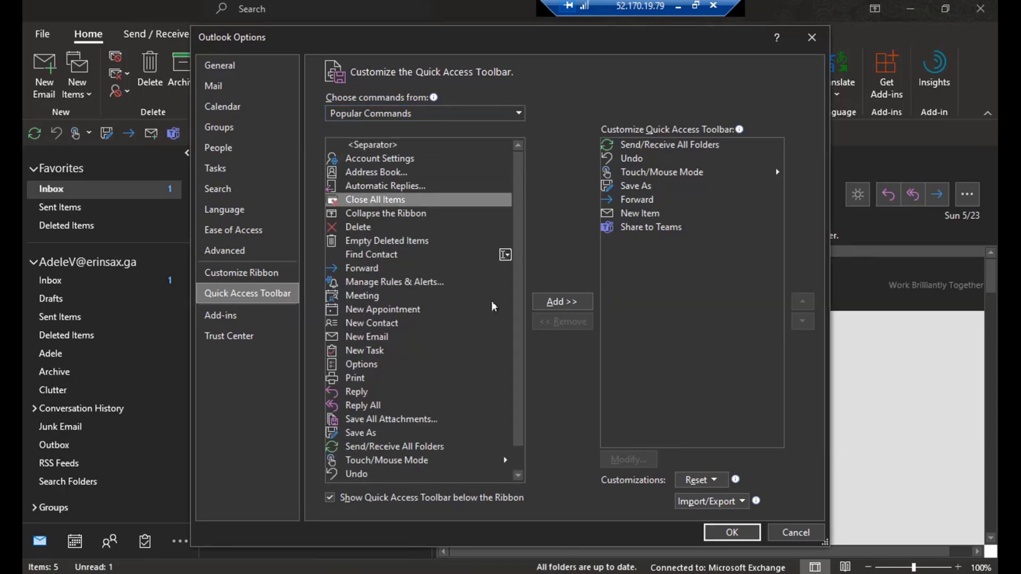
click(555, 302)
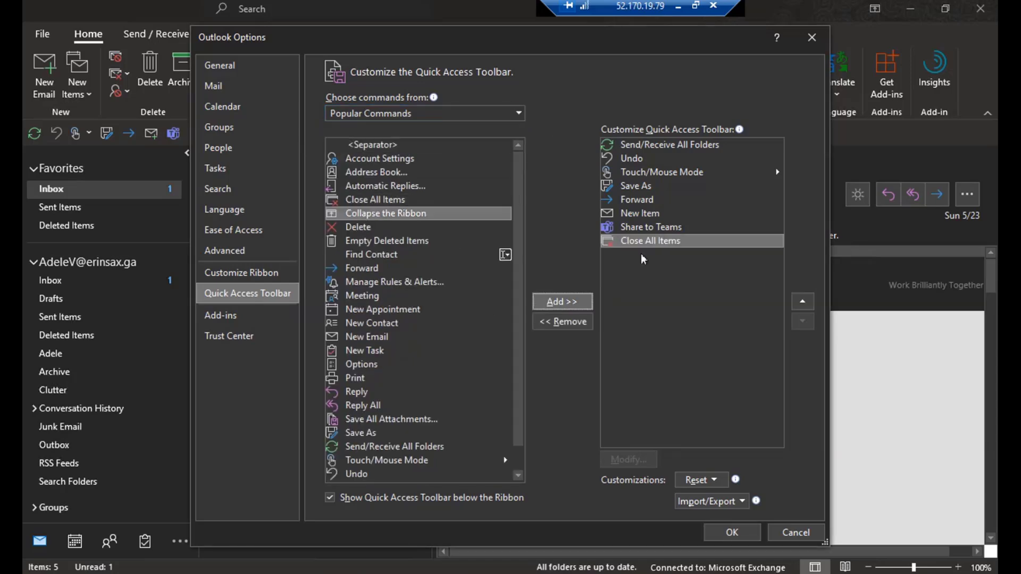
click(509, 115)
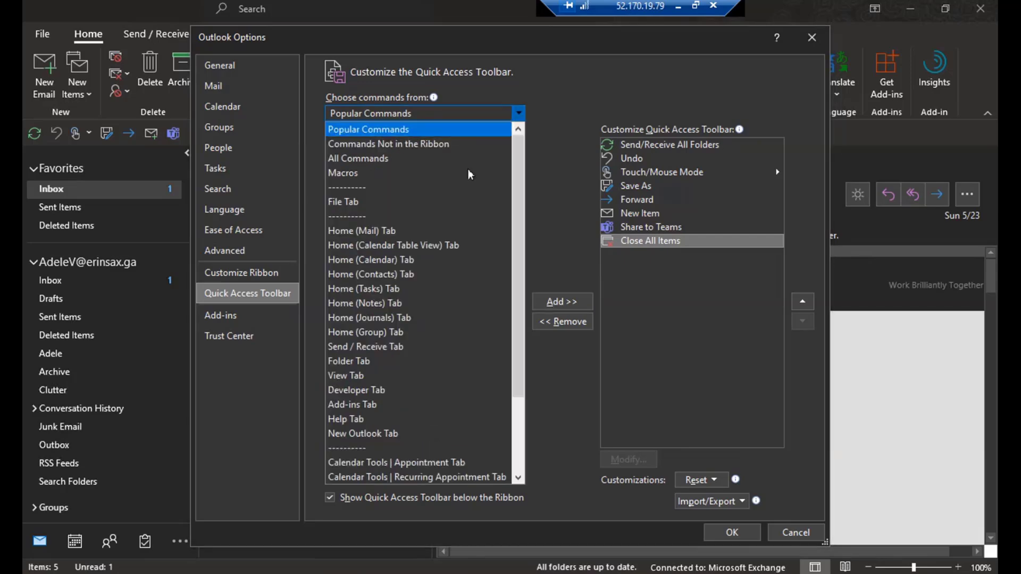
click(597, 98)
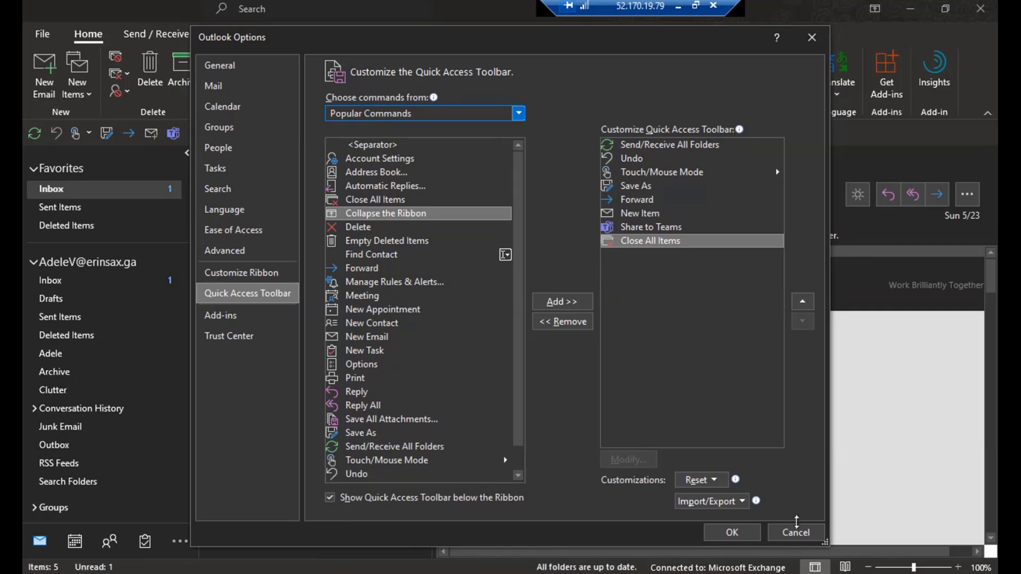
click(813, 46)
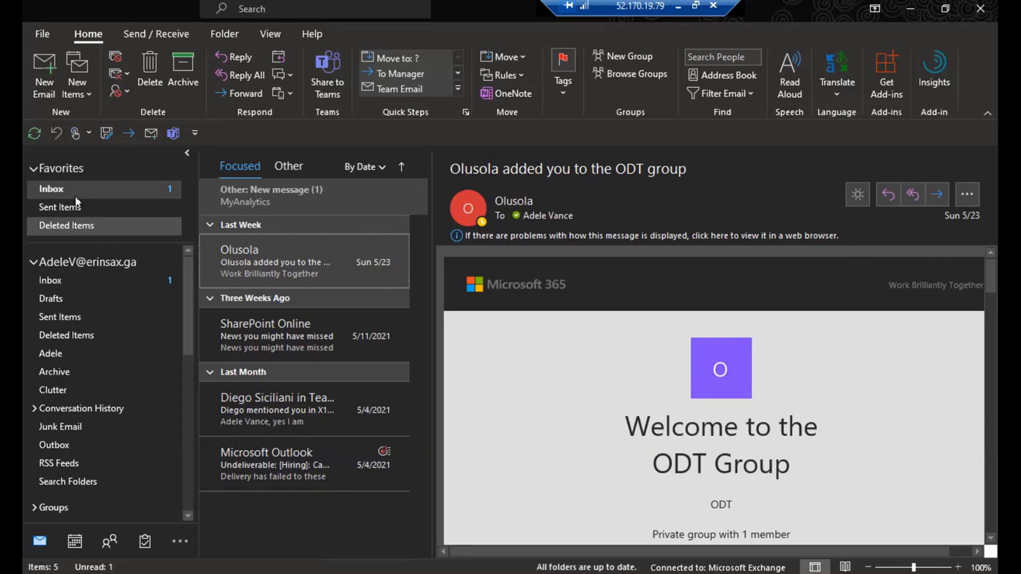
- Start a new email and enter the placeholder lines "Bdfhdgfhfh hk" and "hthrthyryhrbdhrhybrdtr" in the body
click(43, 85)
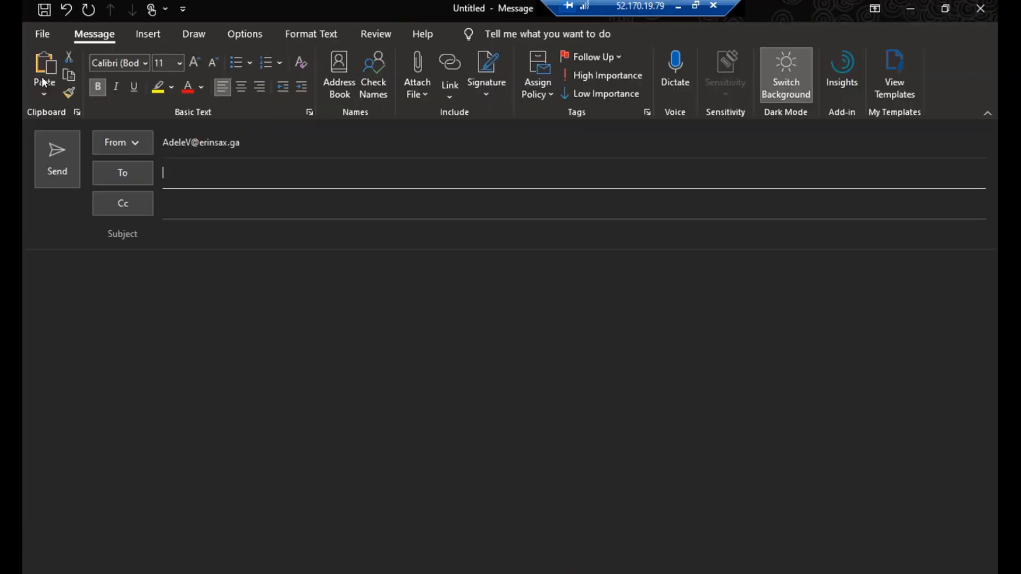
click(225, 325)
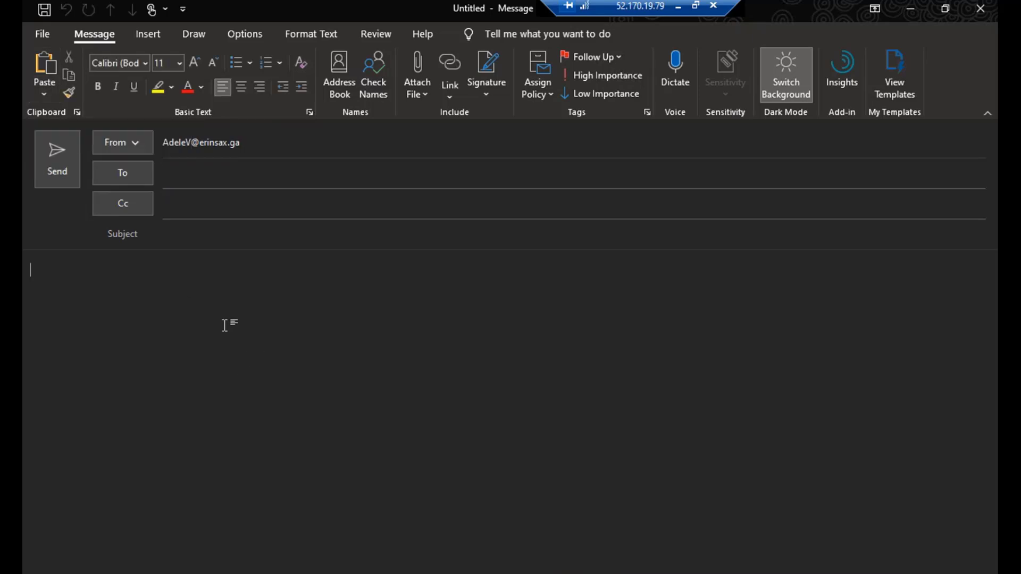
text(bdfhdgfhfh hk)
key(Return)
text(rthyryhrbdhrhybrdtr)
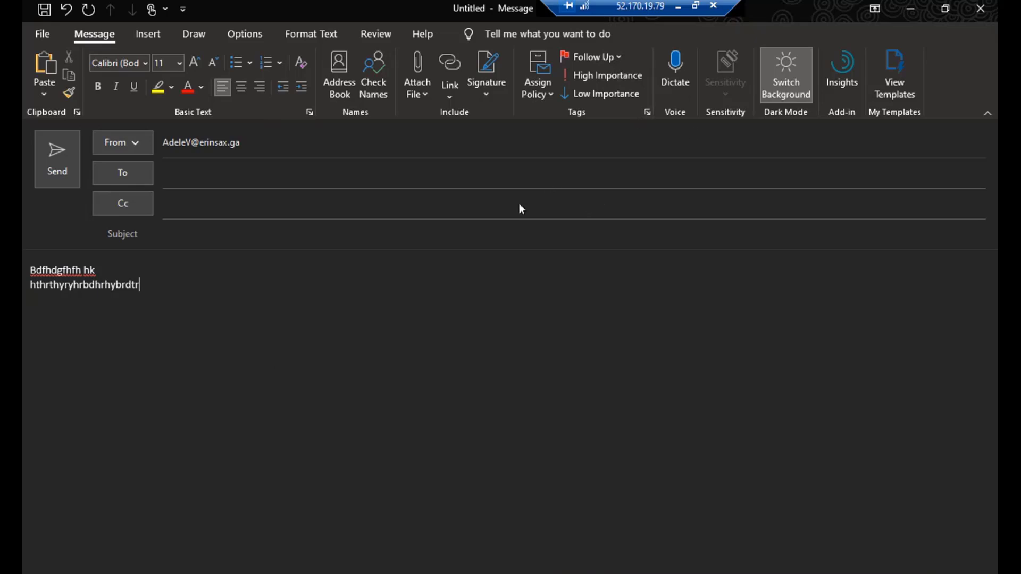
- Try to dictate text into the message body, retry with the microphone, and close the dictation controls
click(675, 68)
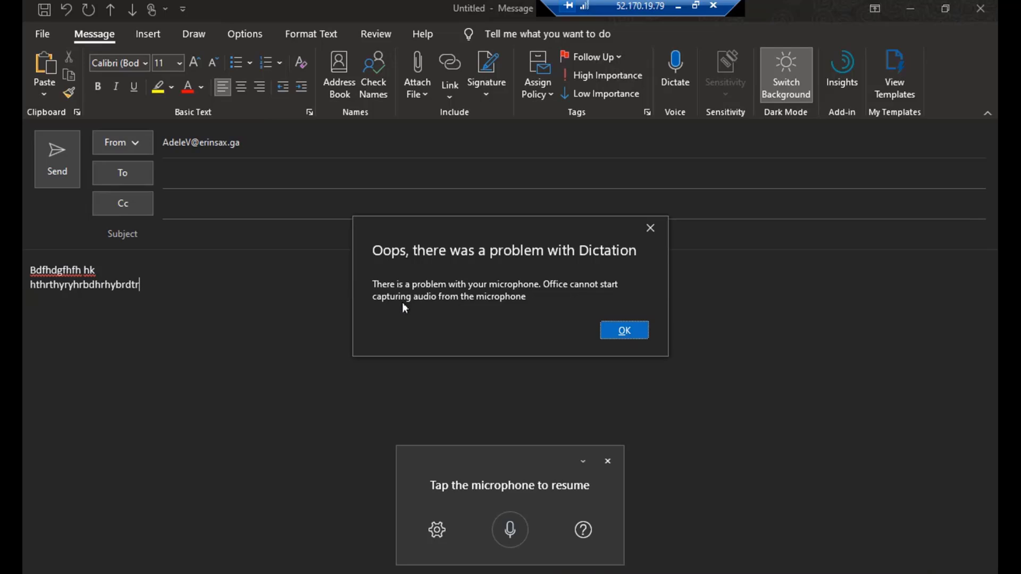
click(624, 332)
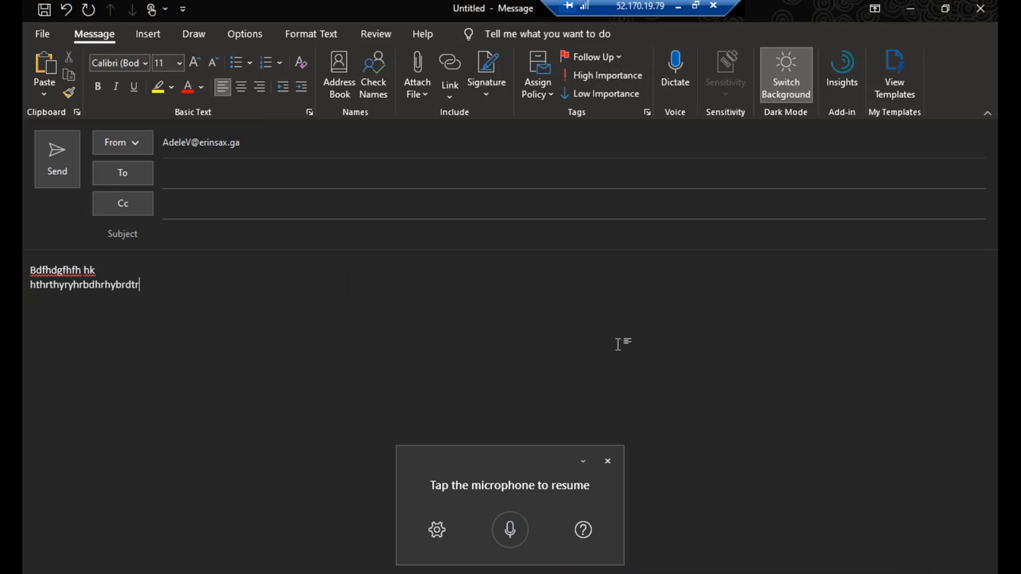
click(511, 539)
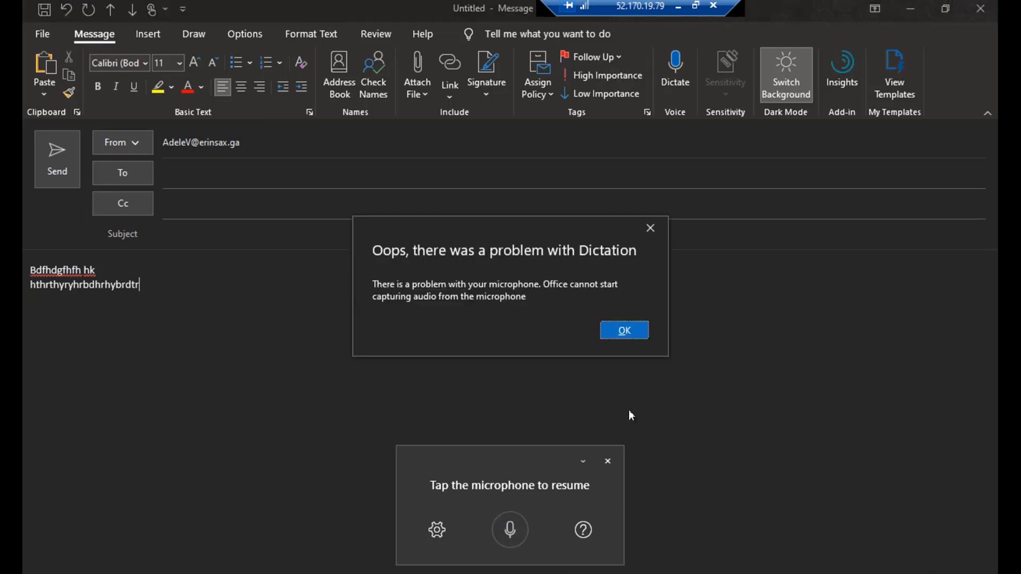
click(631, 329)
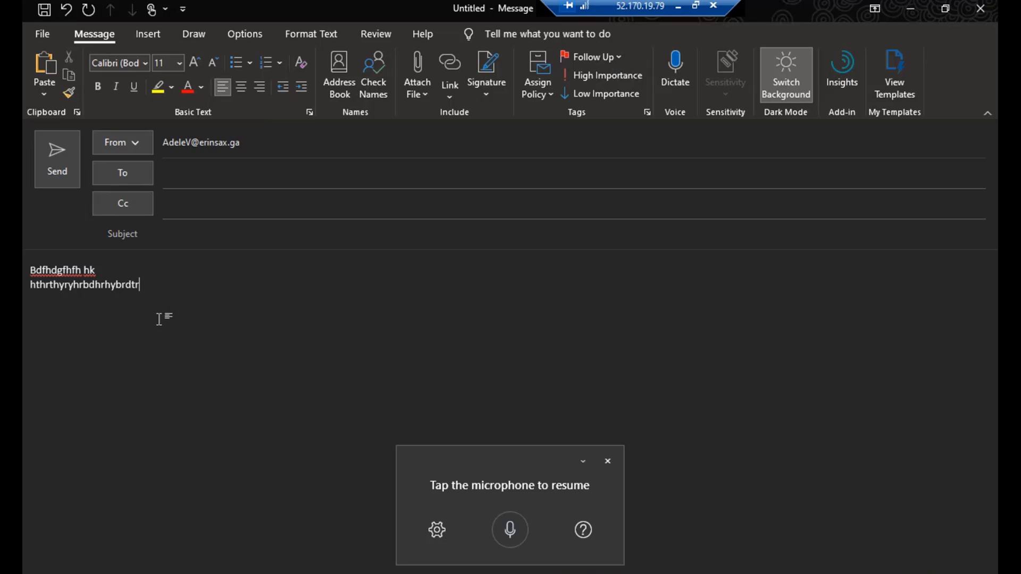
click(607, 461)
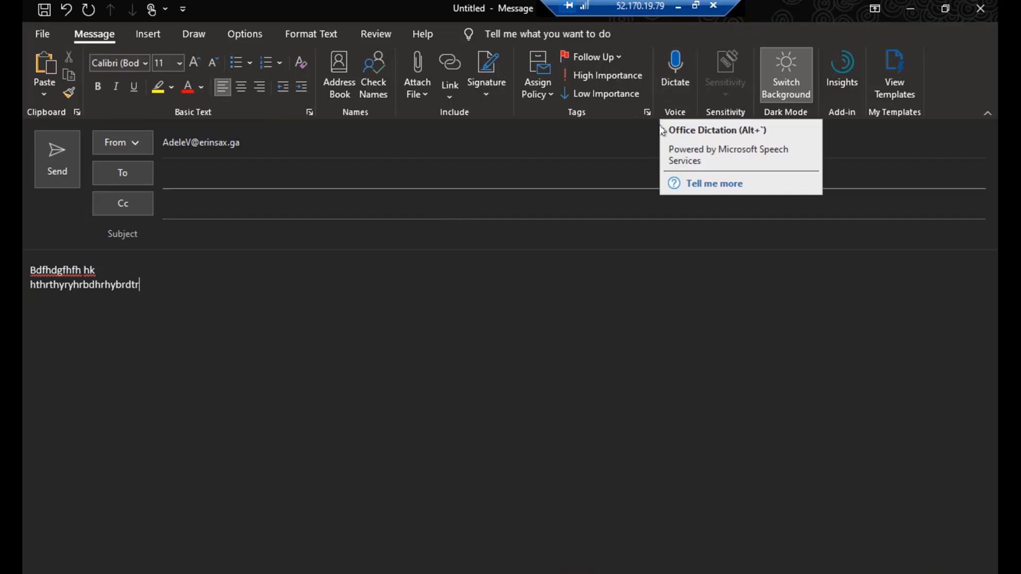
- Reopen dictation to examine its settings and the available spoken languages, leaving the options as they are
click(683, 91)
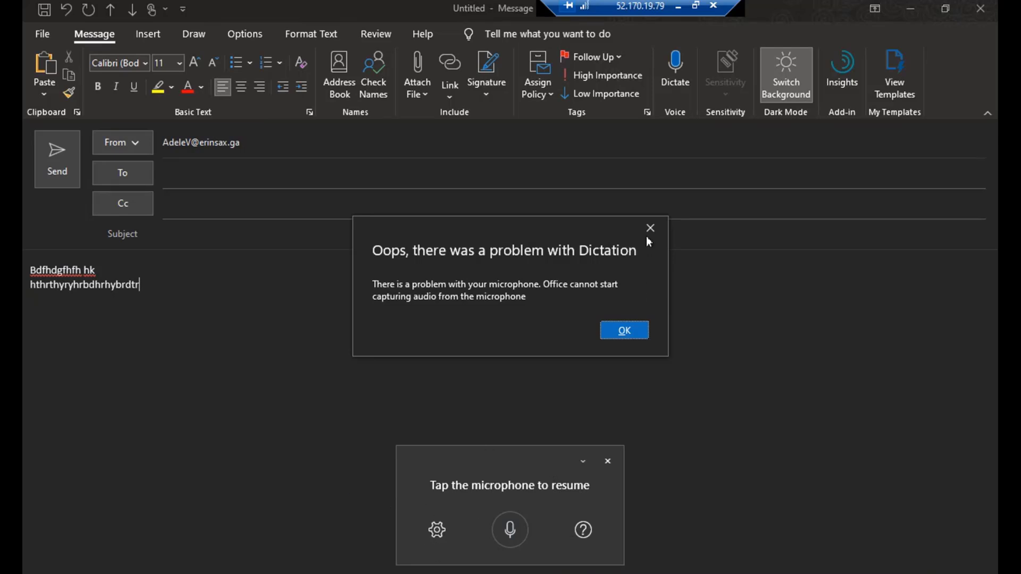
click(625, 332)
click(433, 543)
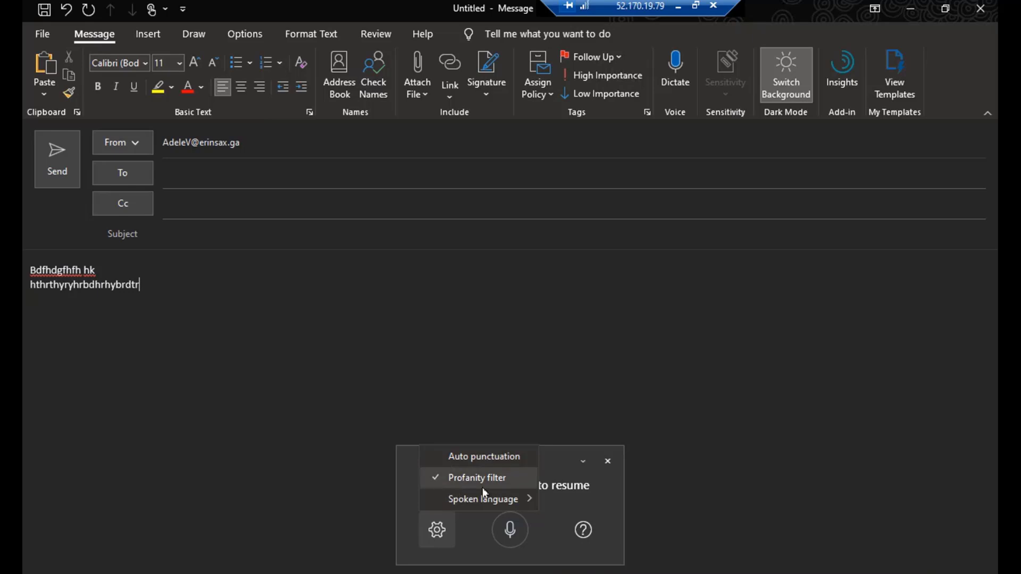
mouse_move(485, 497)
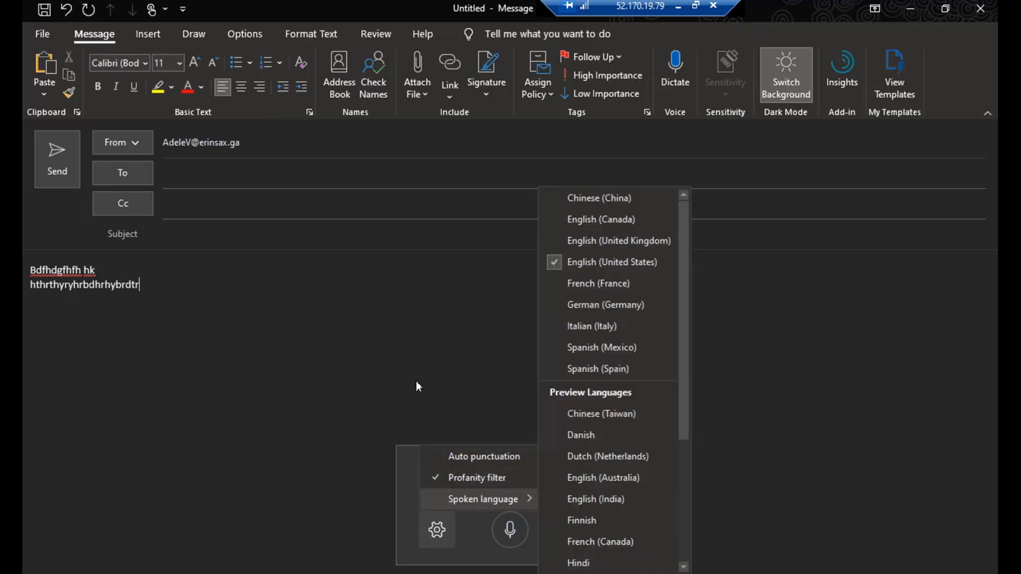
click(405, 457)
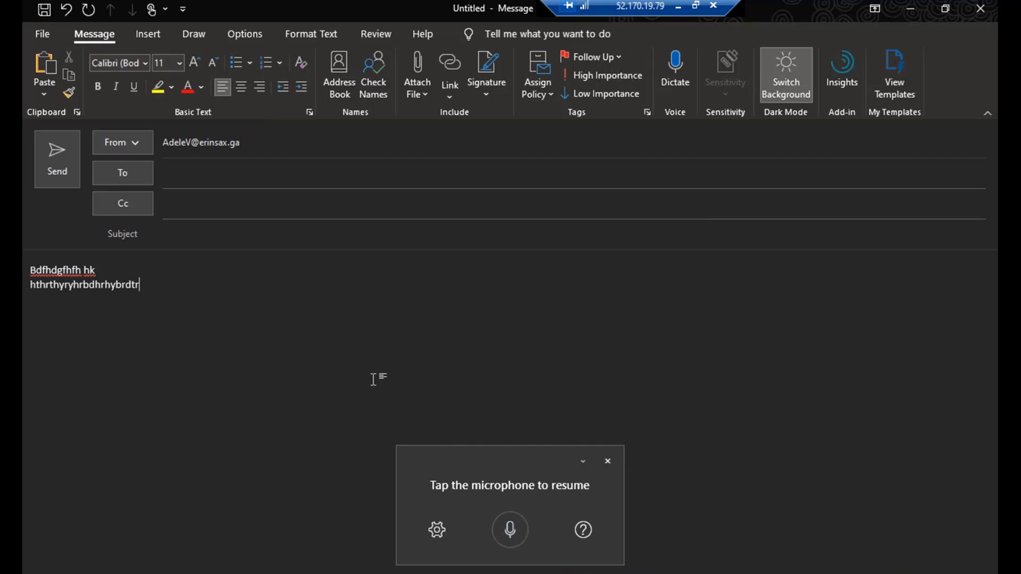
click(608, 461)
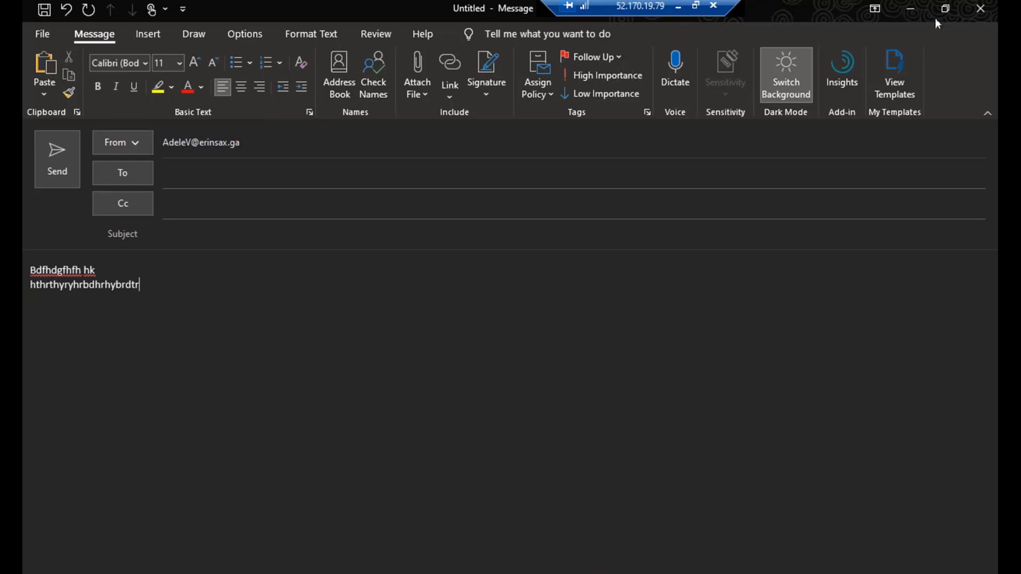
- Close the new message without saving it and show the Other messages in the inbox
click(980, 16)
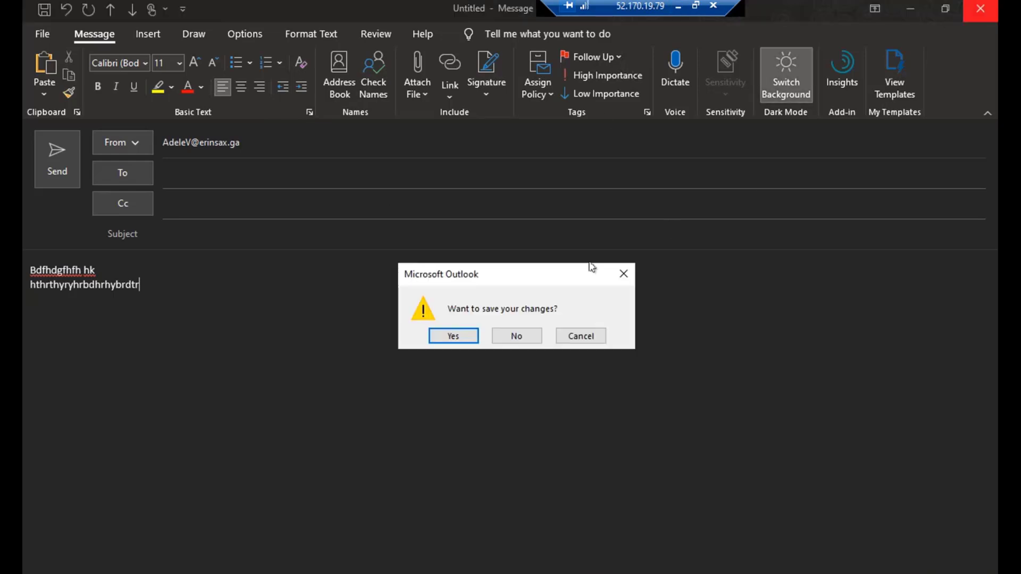
click(517, 334)
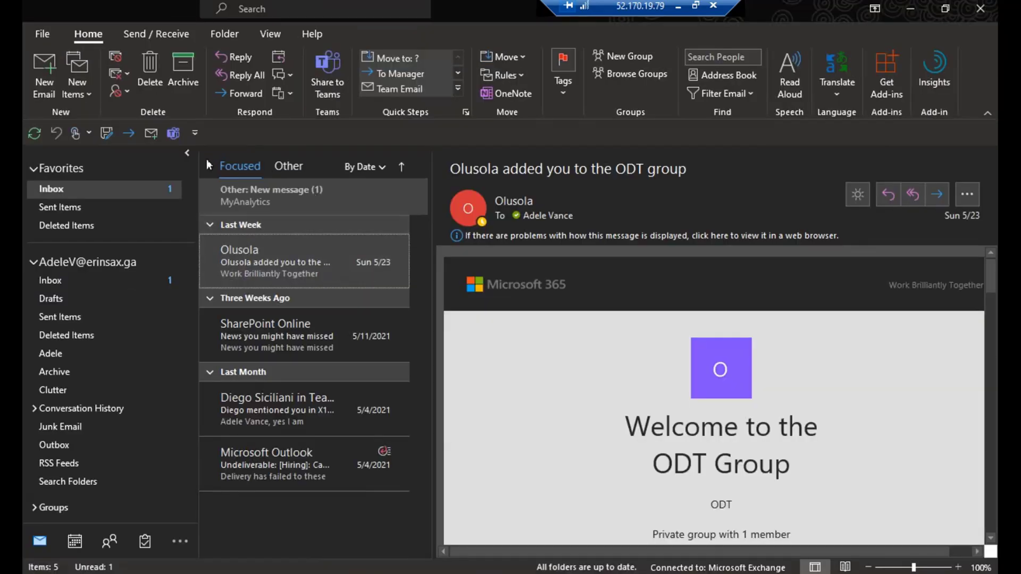
click(287, 165)
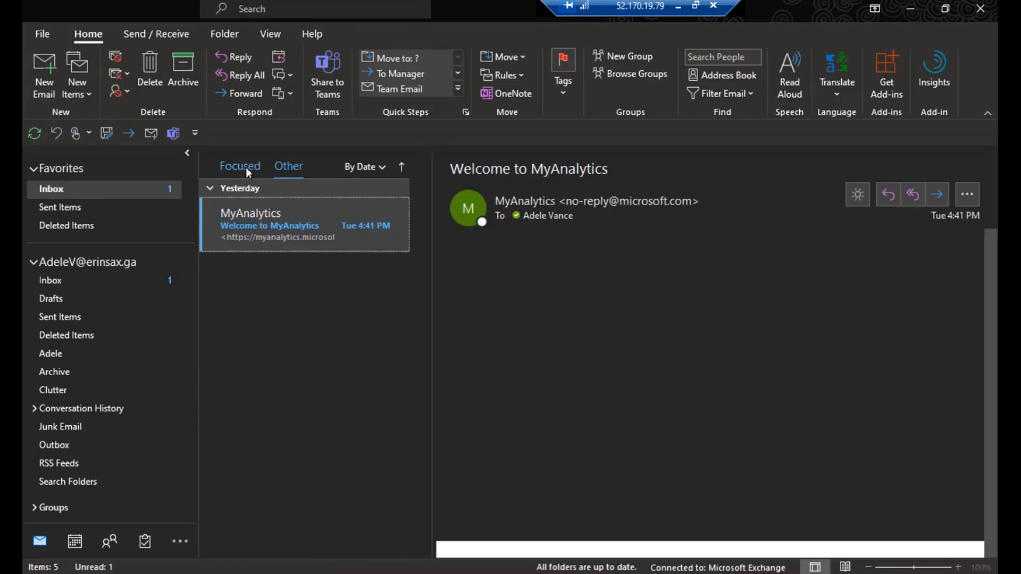
- Switch between the Focused and Other messages in the inbox, and turn off the Focused Inbox
click(244, 167)
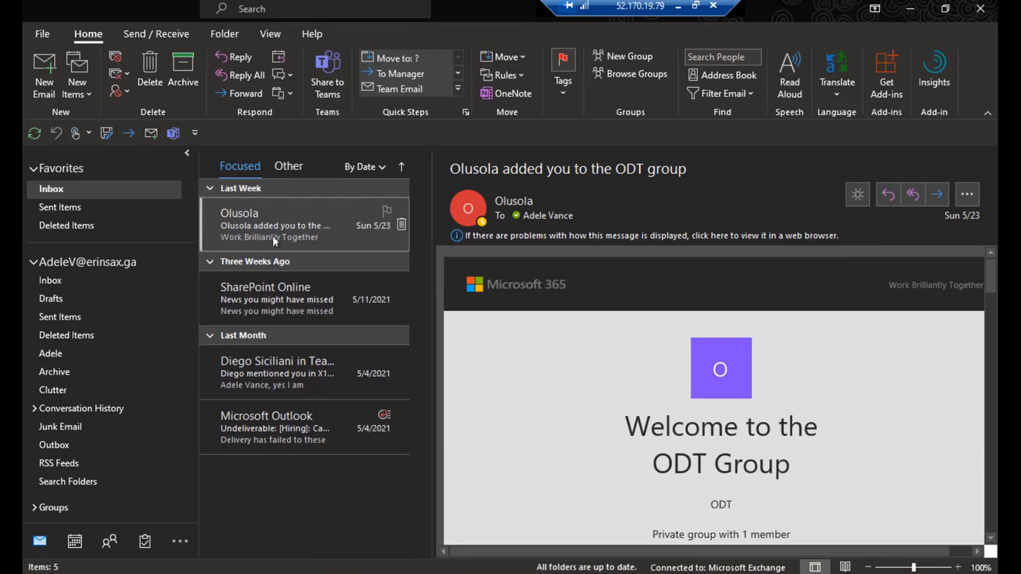
click(244, 167)
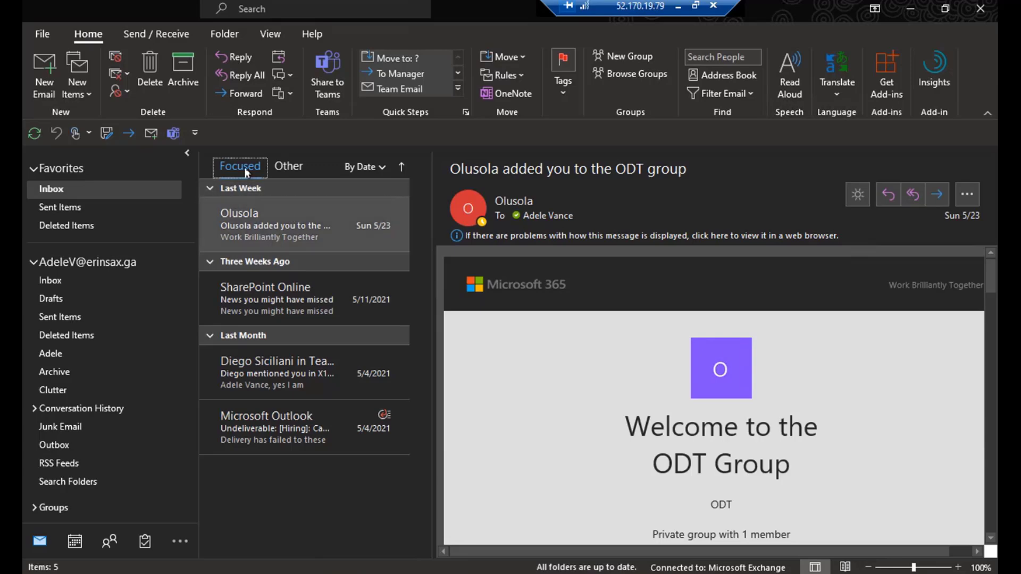
click(288, 167)
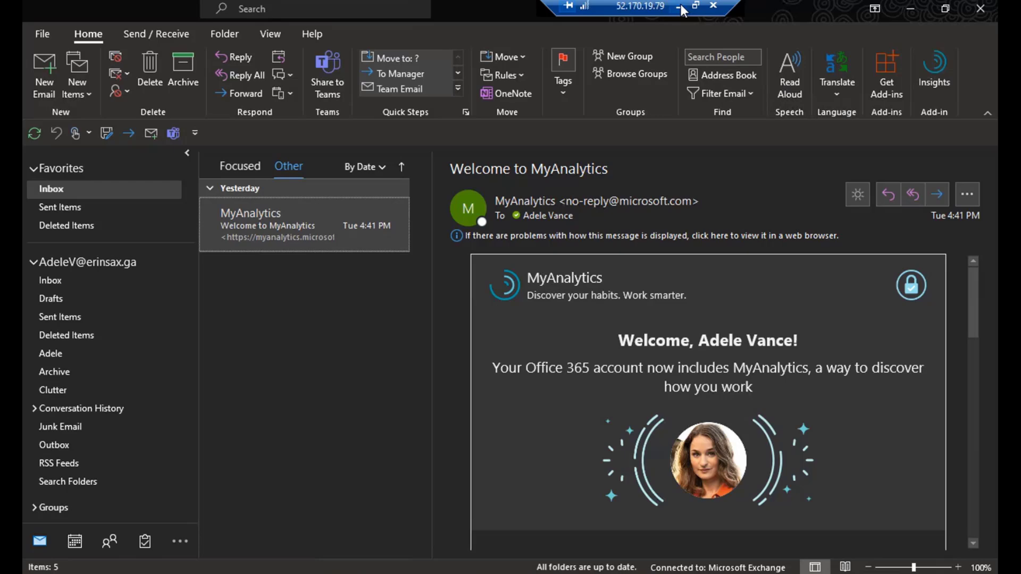
click(270, 33)
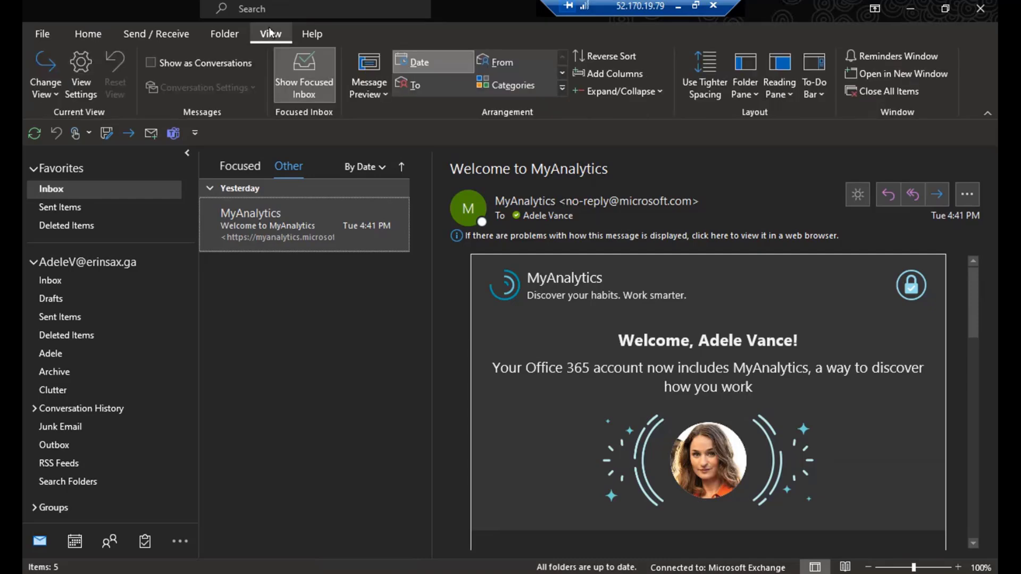
click(304, 90)
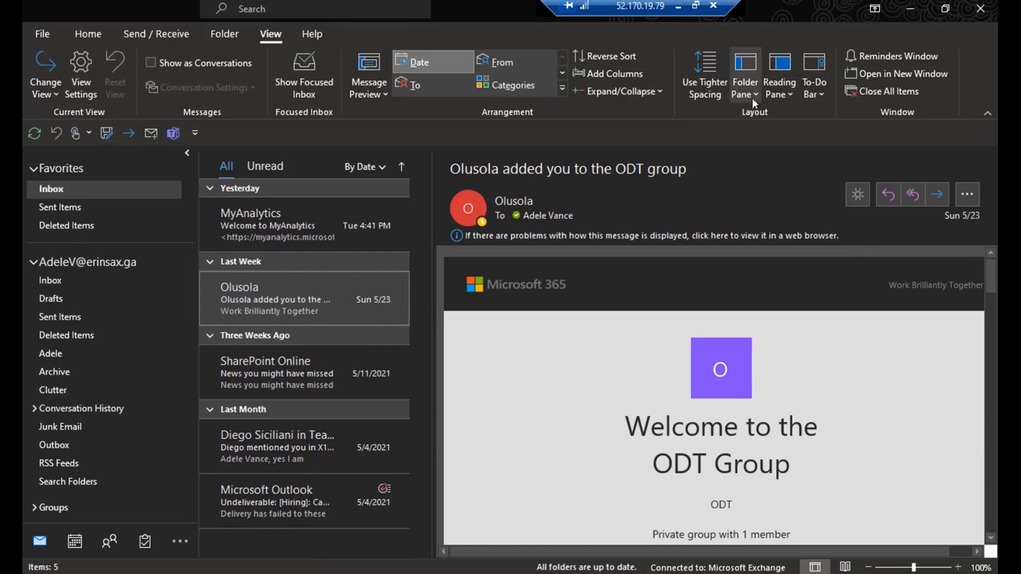
- Hide Favorites from the folder pane and set the pane to Minimized
click(747, 81)
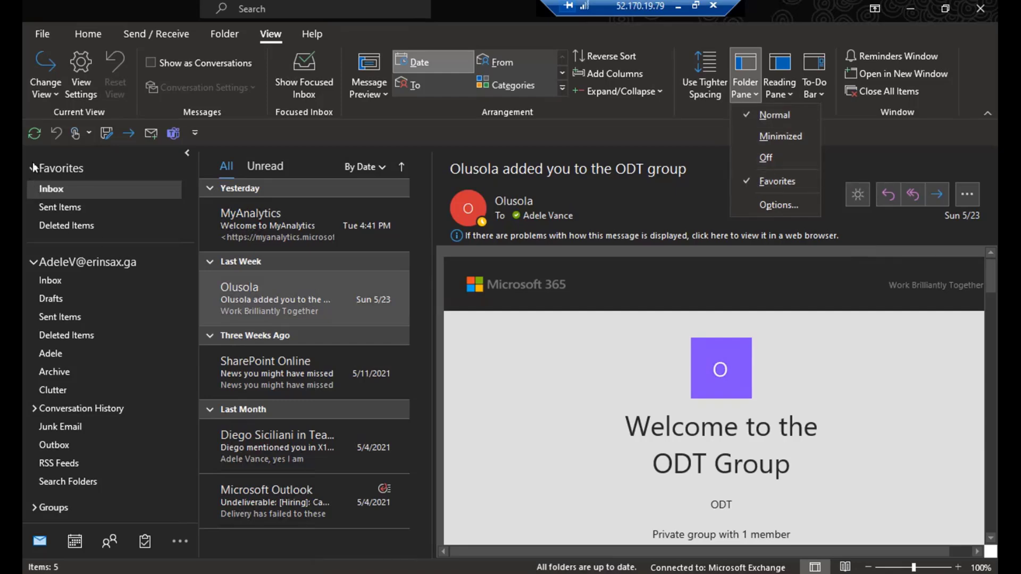
click(767, 180)
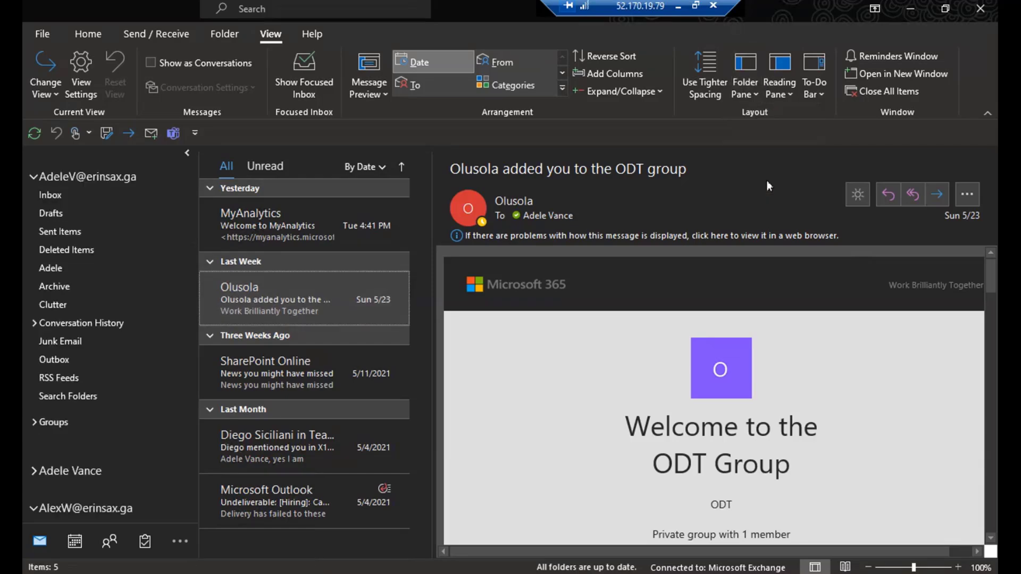
click(748, 70)
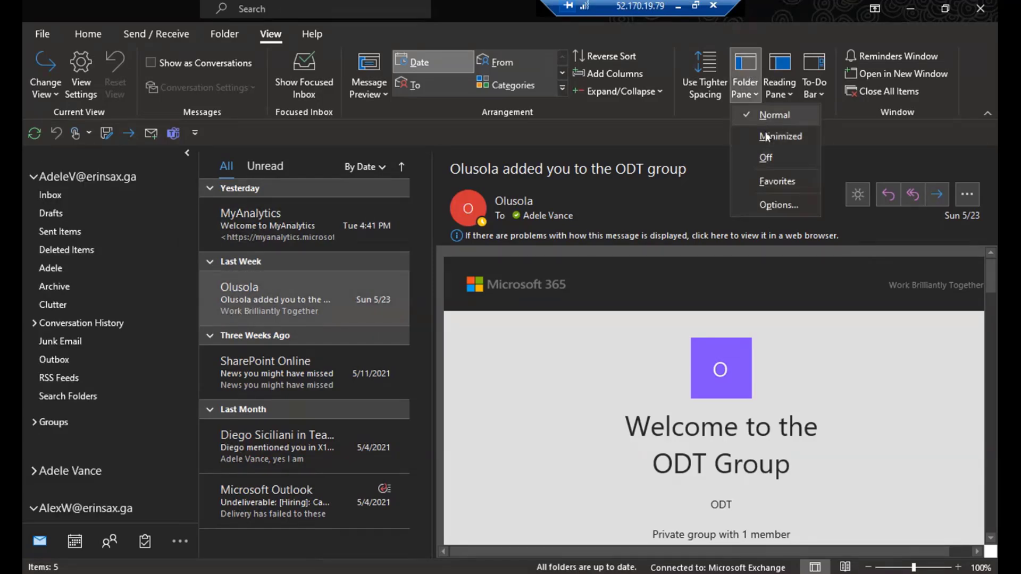
click(767, 137)
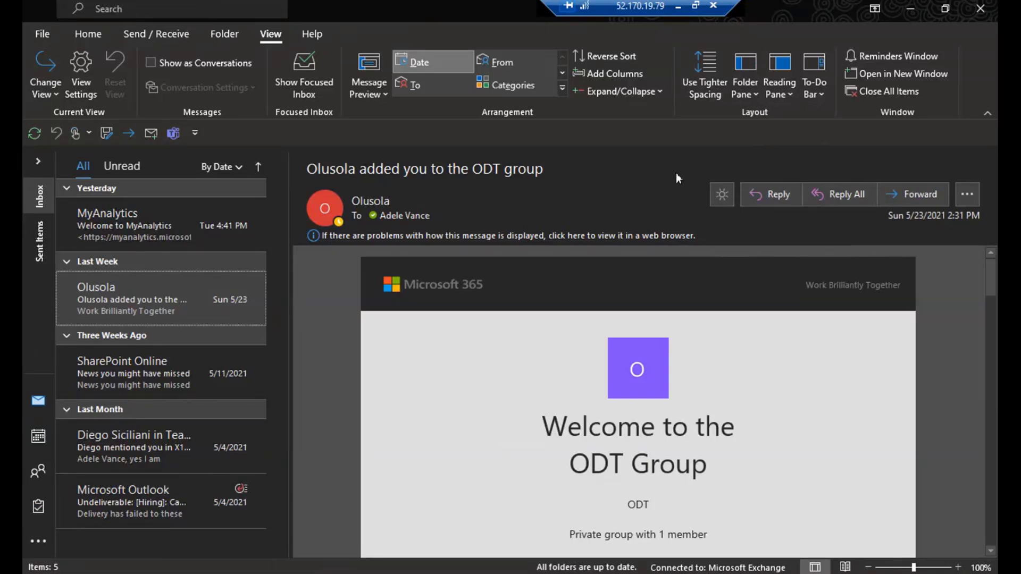
- Turn the folder pane off, and restore it to Normal with Favorites shown
click(749, 88)
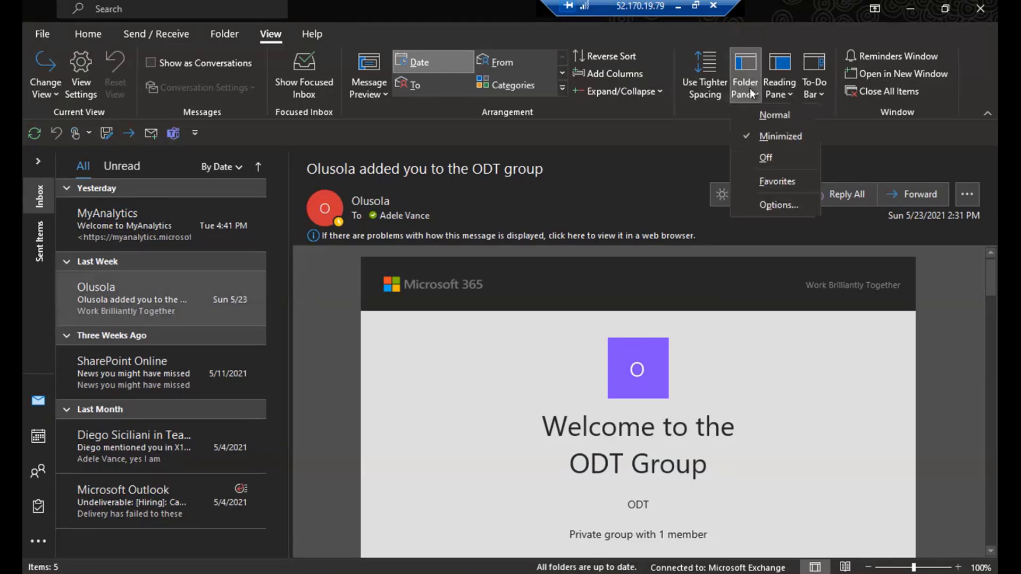
click(768, 157)
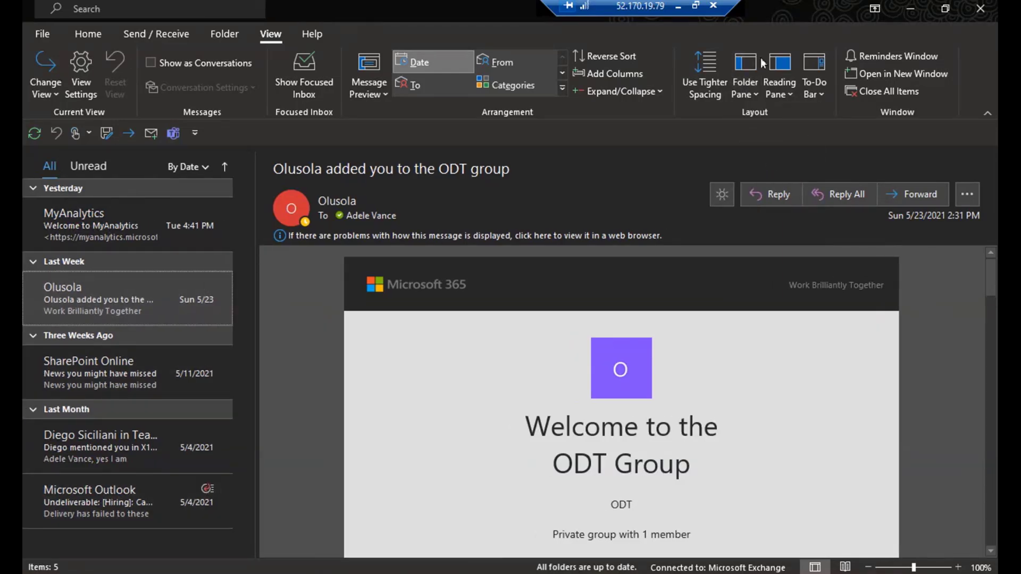
click(749, 90)
click(775, 115)
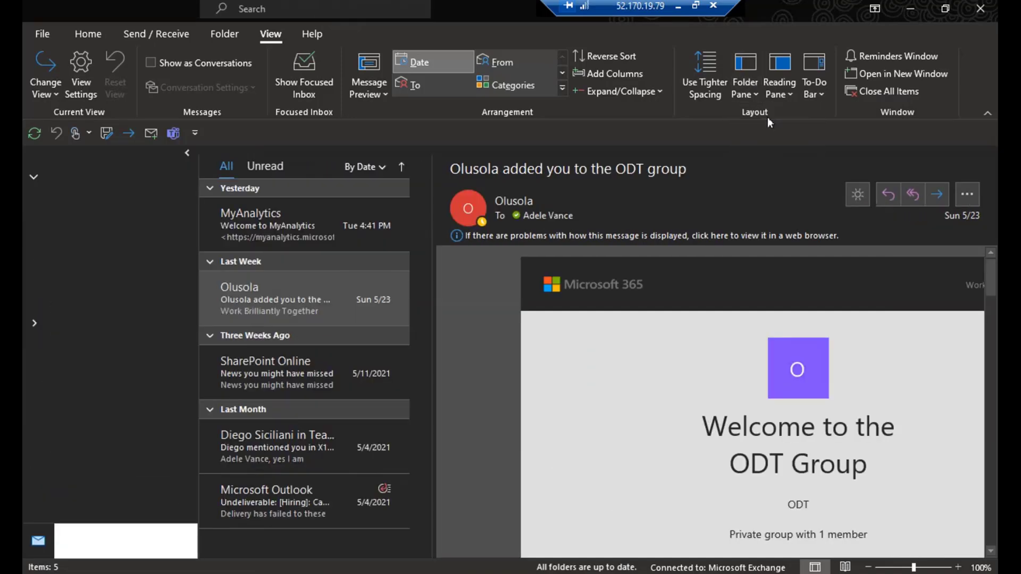
click(747, 62)
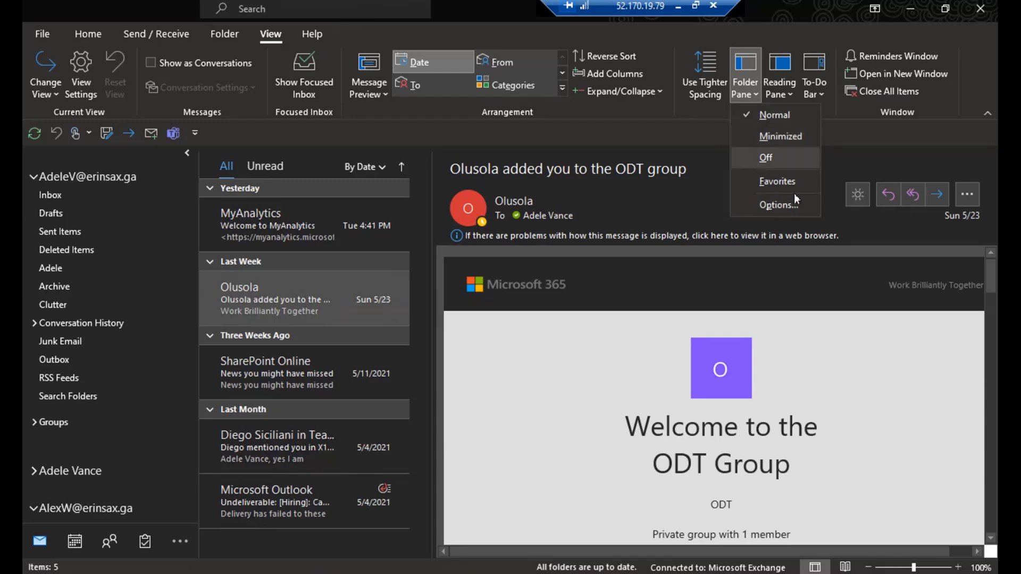
click(758, 184)
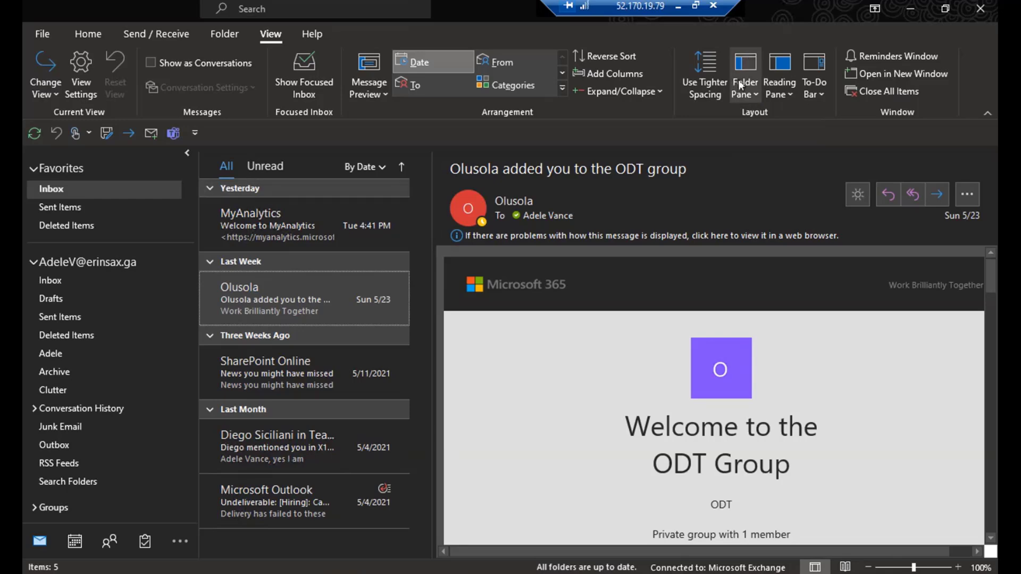
- Examine the Navigation Options for visible items, compact navigation and display order, leaving the settings as they are
click(738, 80)
click(772, 207)
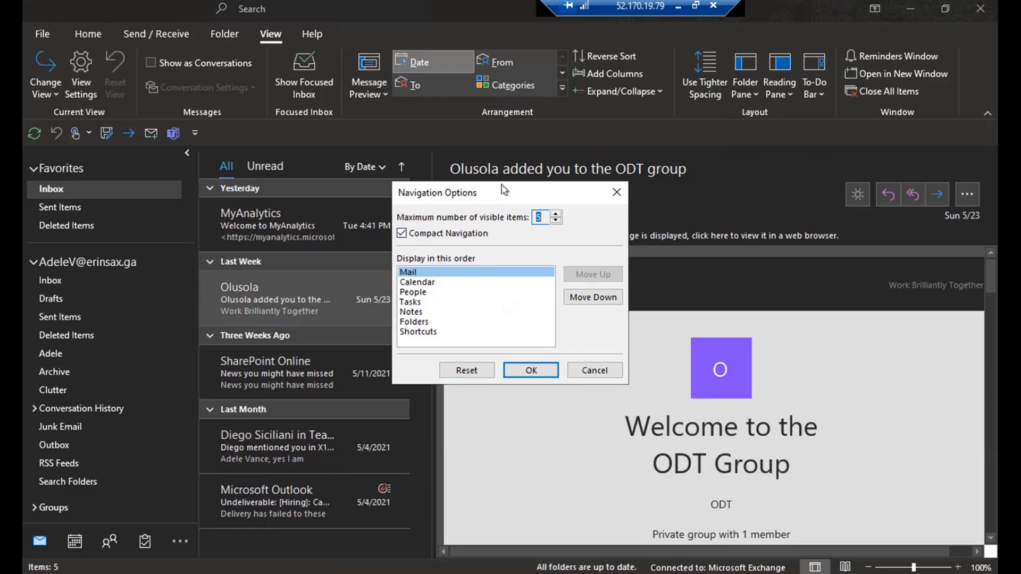
click(590, 368)
click(173, 542)
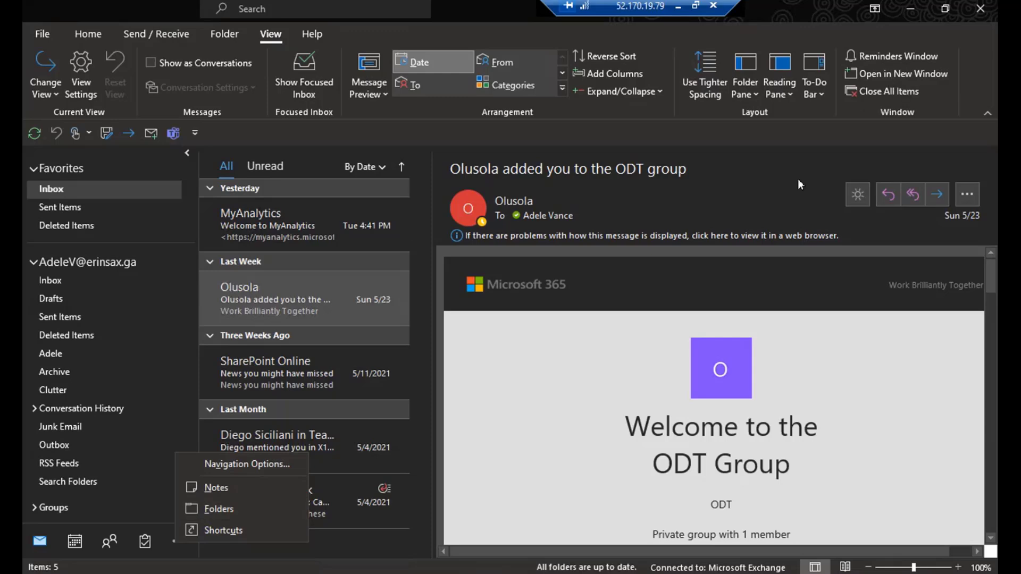
click(761, 96)
click(754, 80)
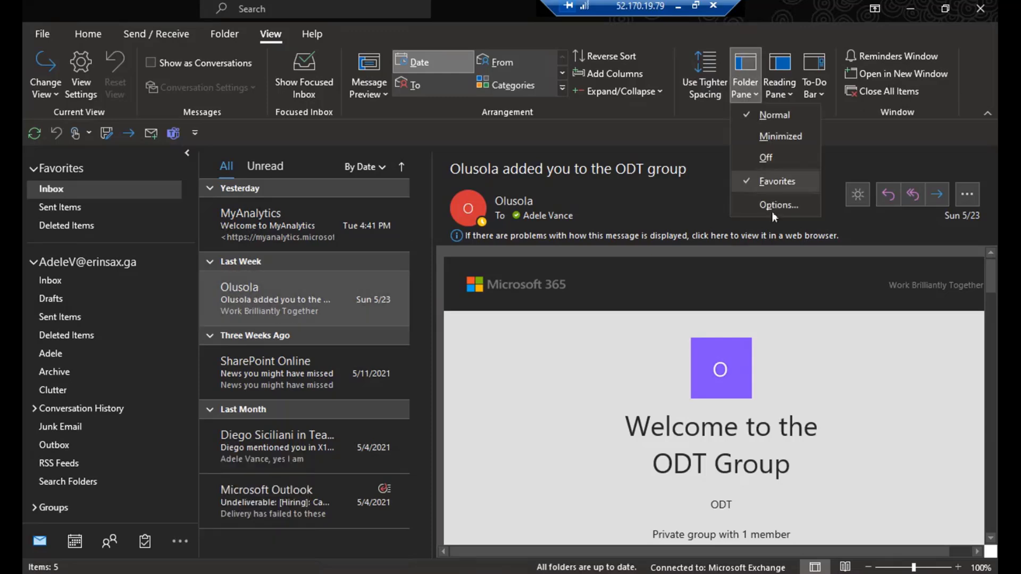
click(773, 204)
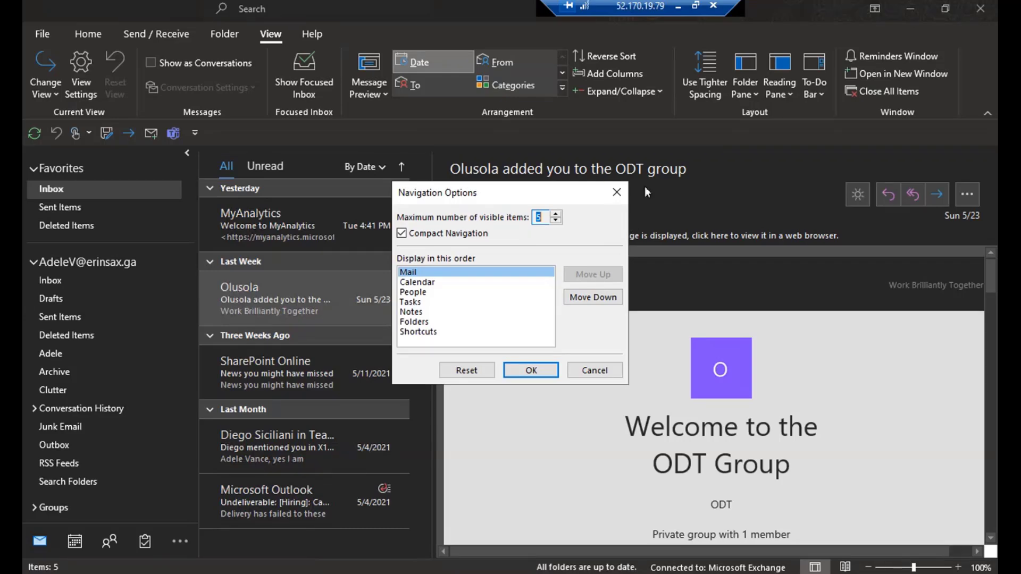
click(617, 192)
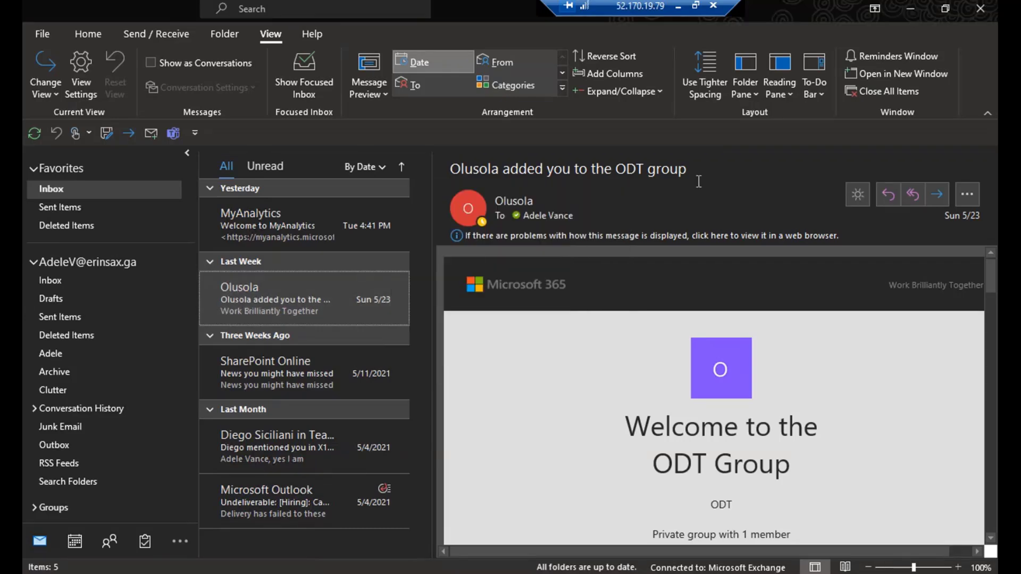
- Preview the Welcome to MyAnalytics message, and set the reading pane to Bottom to preview the ODT group message there
click(790, 92)
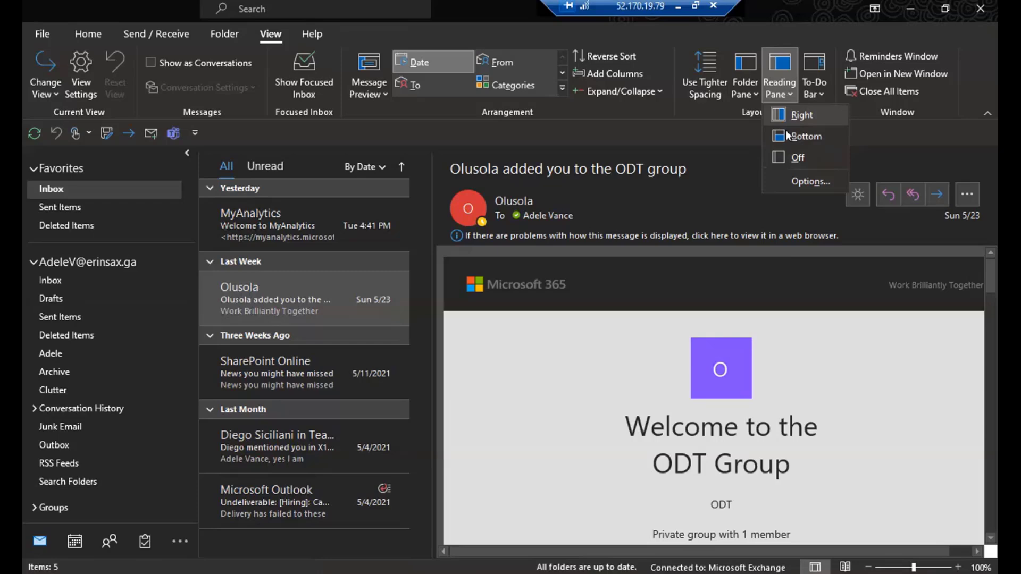
click(272, 251)
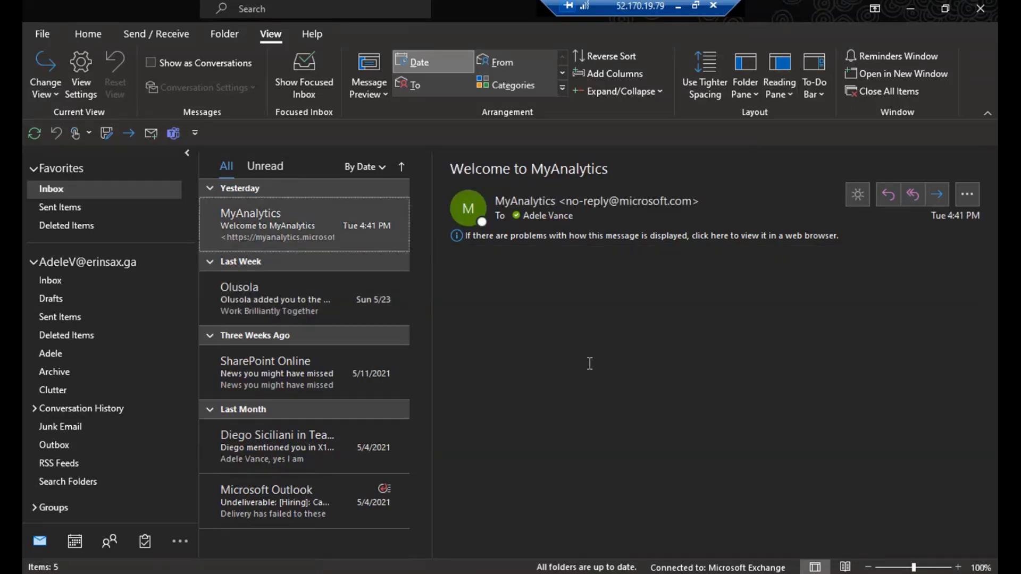
click(781, 89)
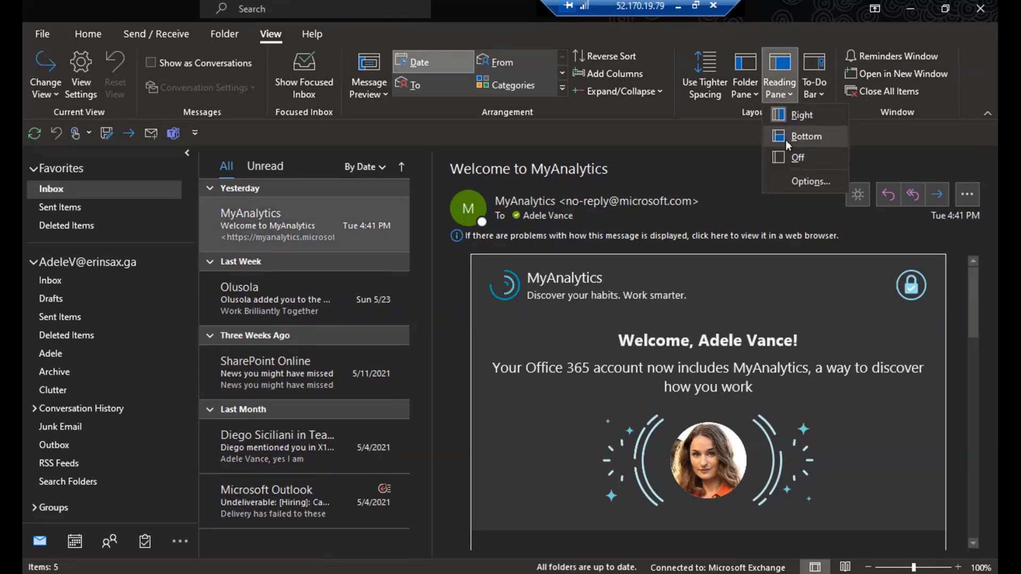
click(786, 137)
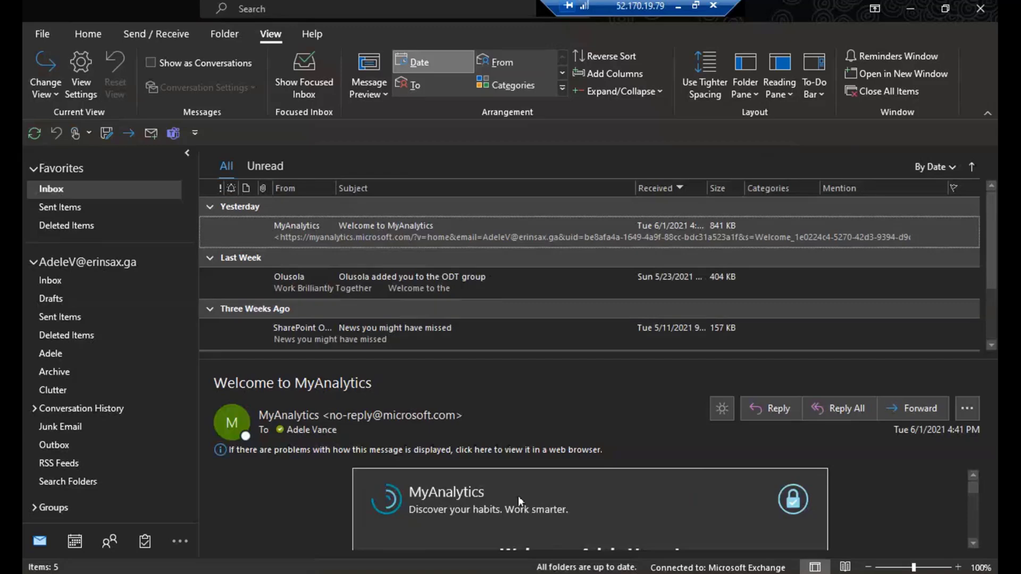
click(418, 296)
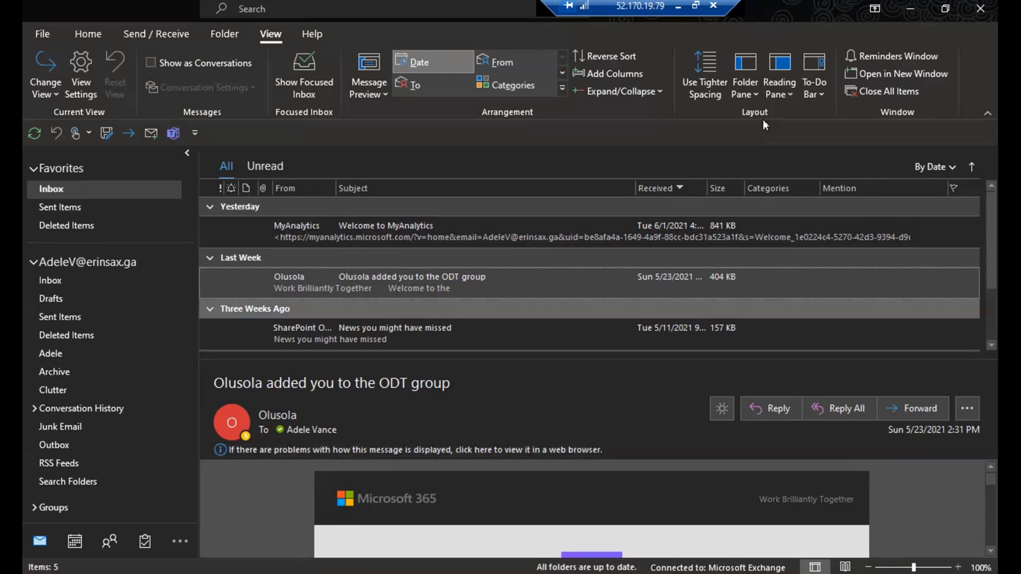
- Turn the reading pane off, and open the Welcome to MyAnalytics message in its own window and close it
click(780, 91)
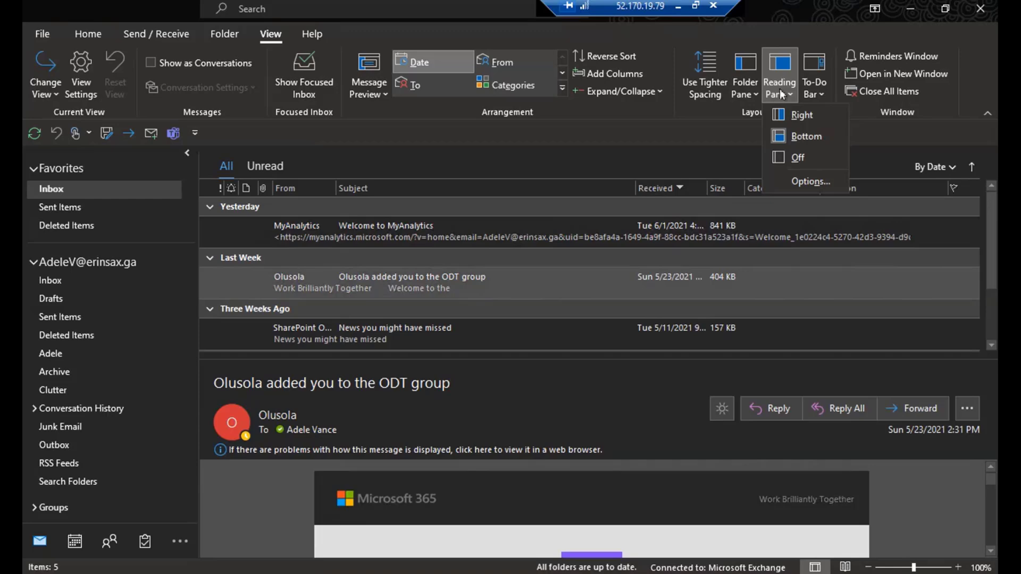
click(791, 158)
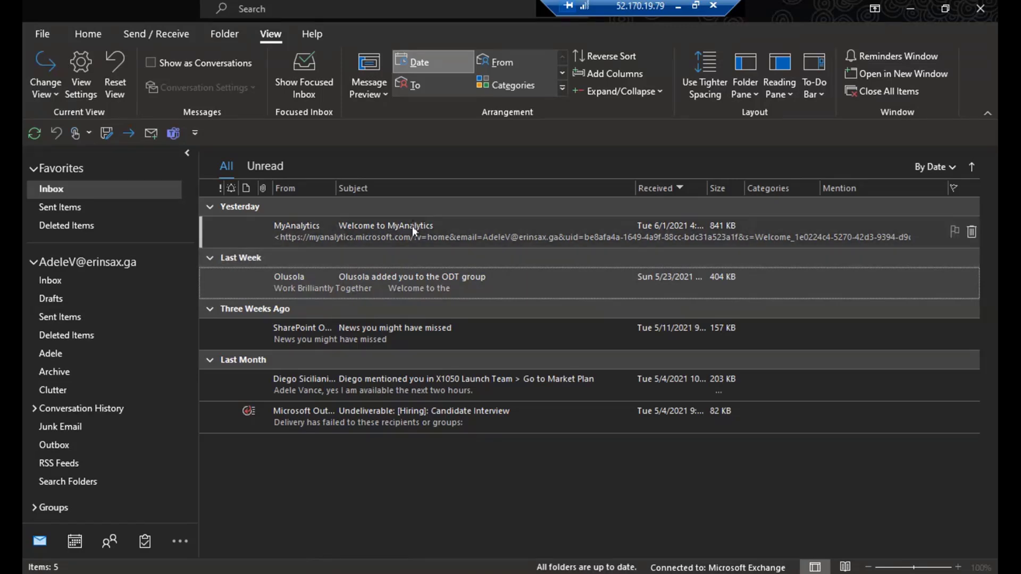
double_click(386, 233)
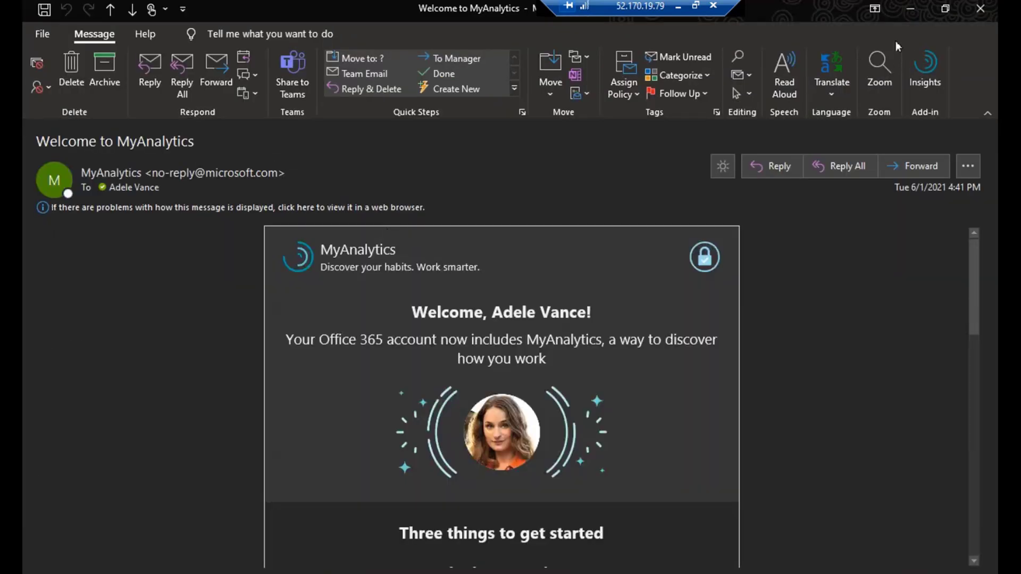
click(964, 23)
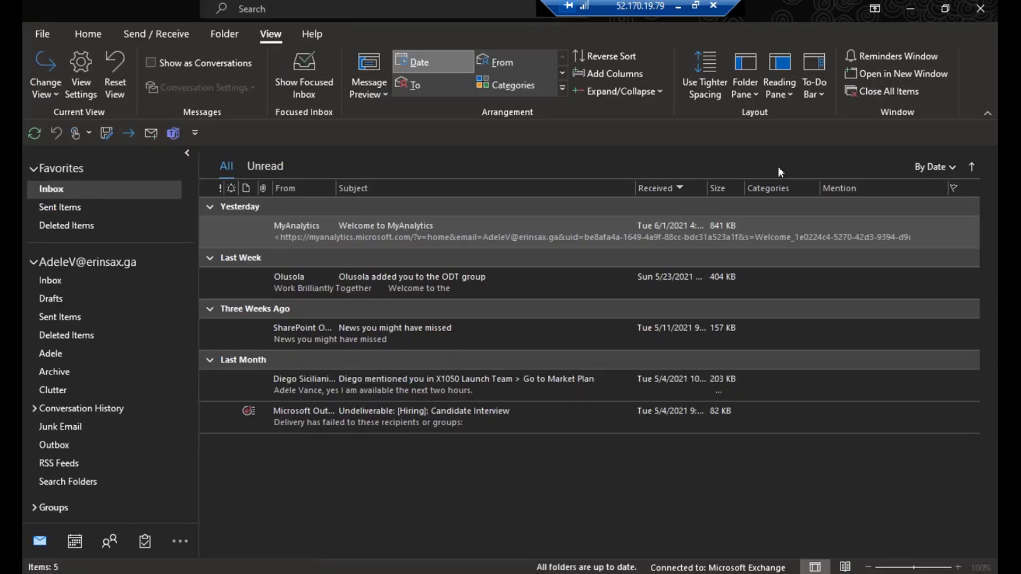
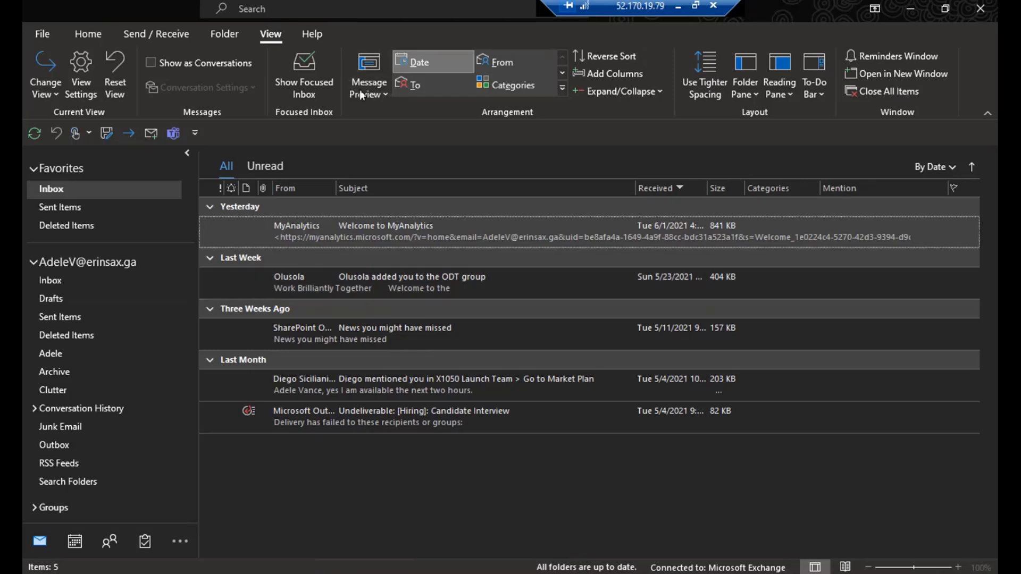
- Set the message preview to 3 lines for this folder only, and return it to 1 line for the same folder
click(381, 91)
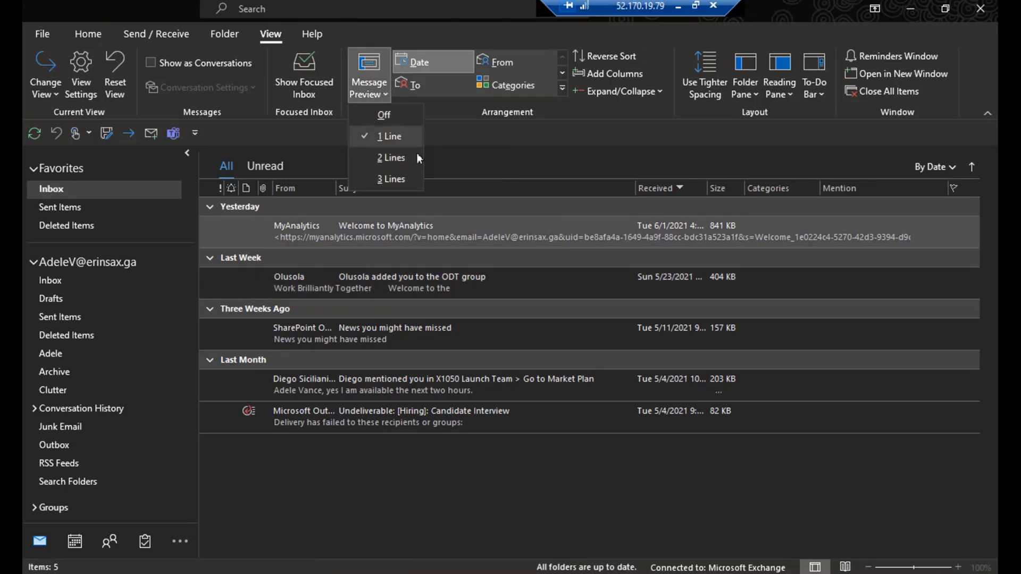
click(381, 178)
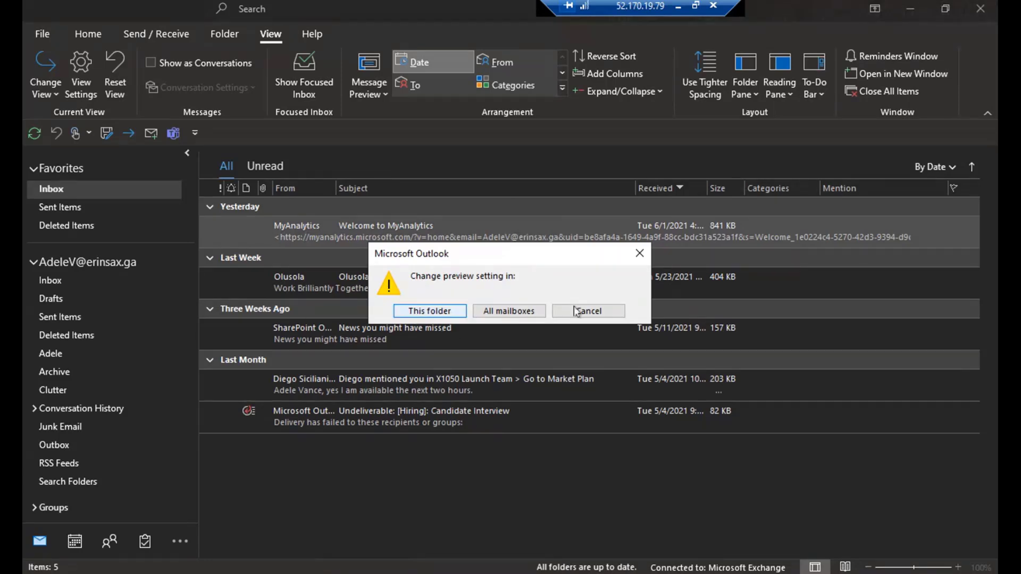
click(429, 311)
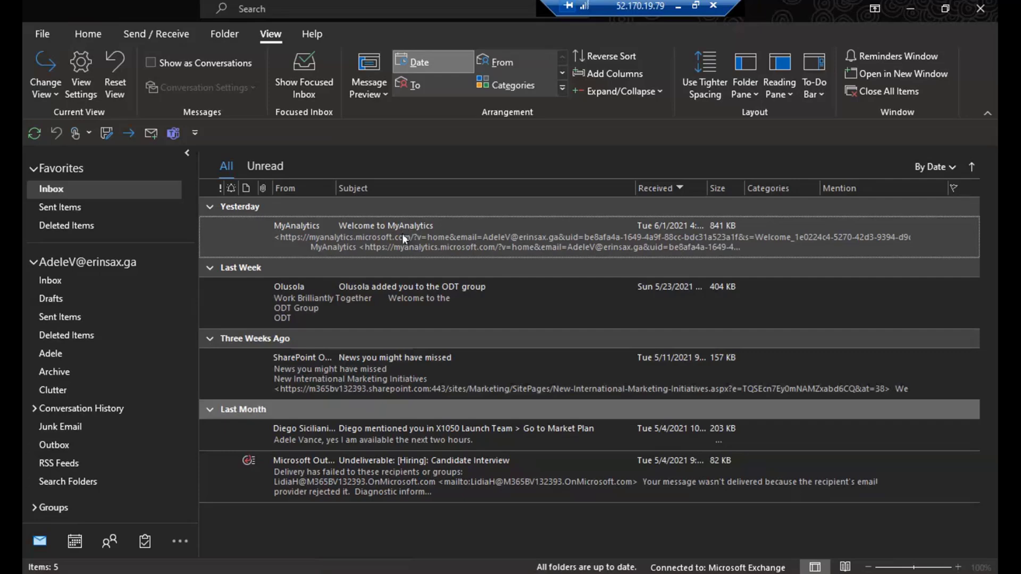
click(383, 94)
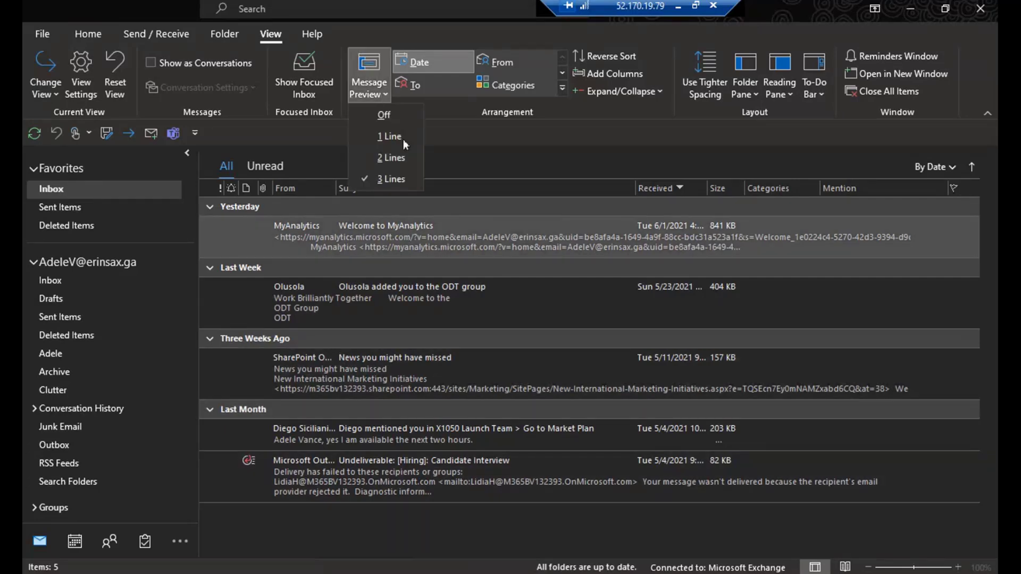
click(391, 138)
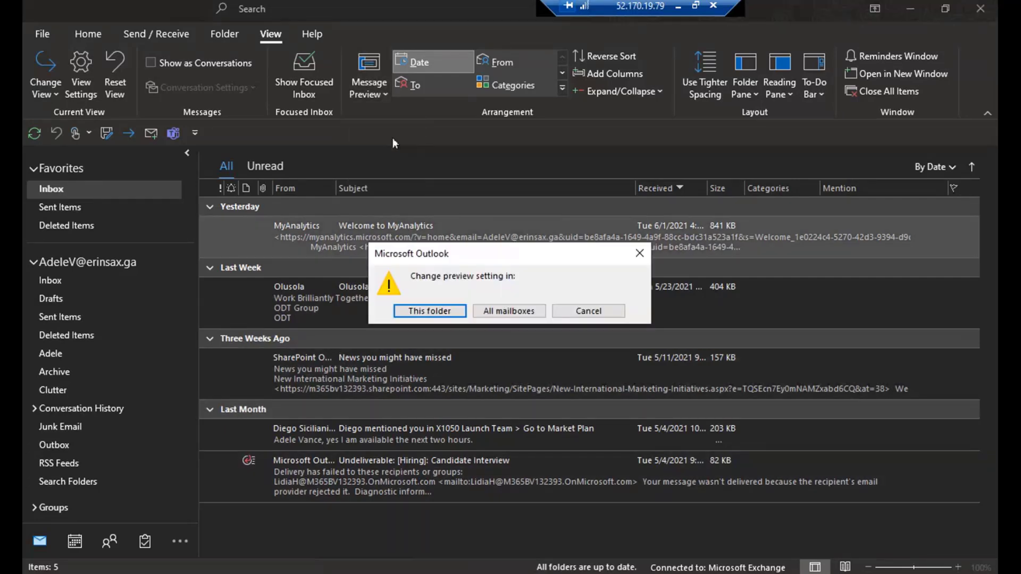
click(431, 311)
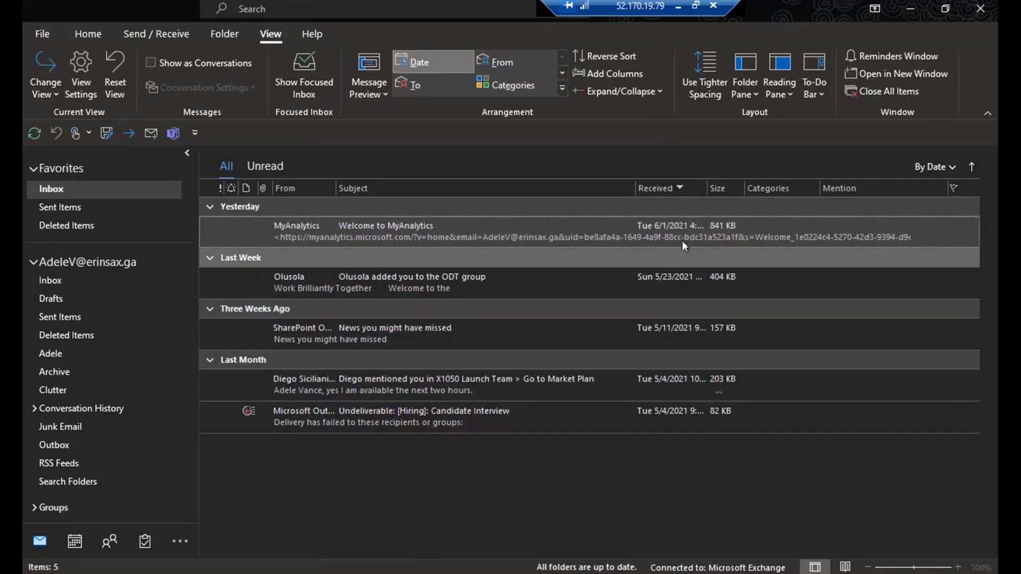
- Turn off the message preview for this folder, and set the reading pane to Right
click(378, 97)
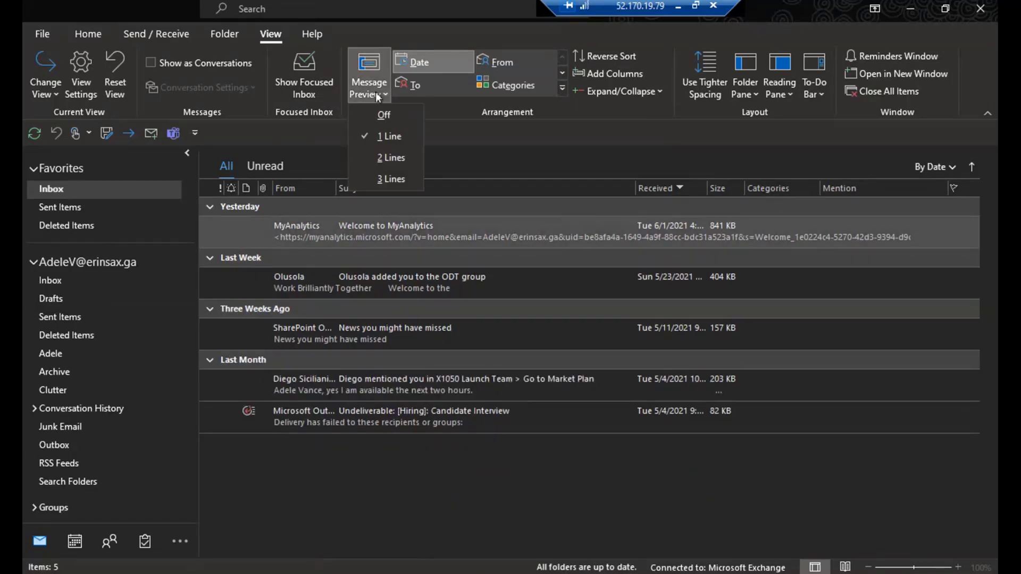
click(375, 120)
click(432, 314)
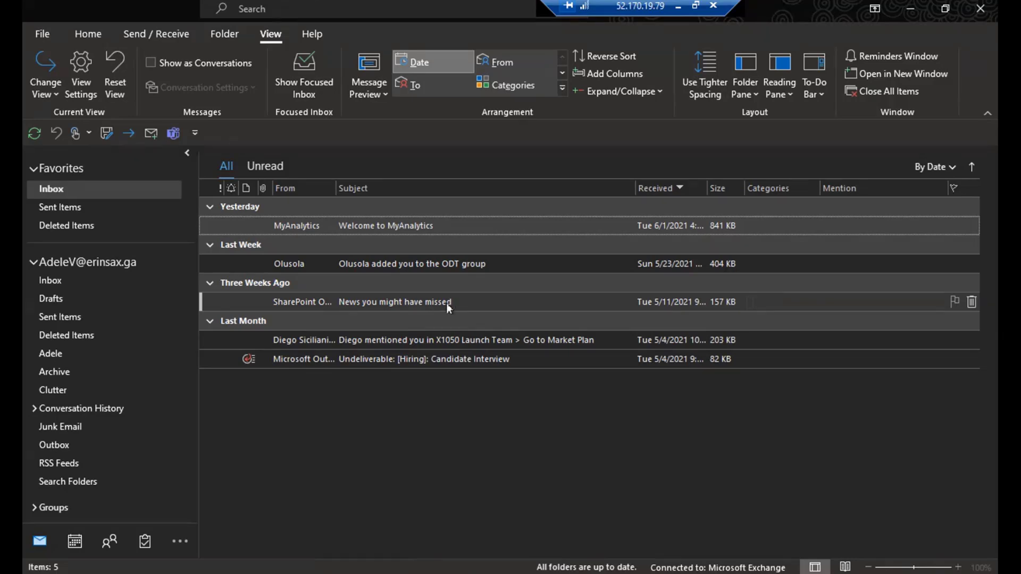
click(780, 85)
click(796, 113)
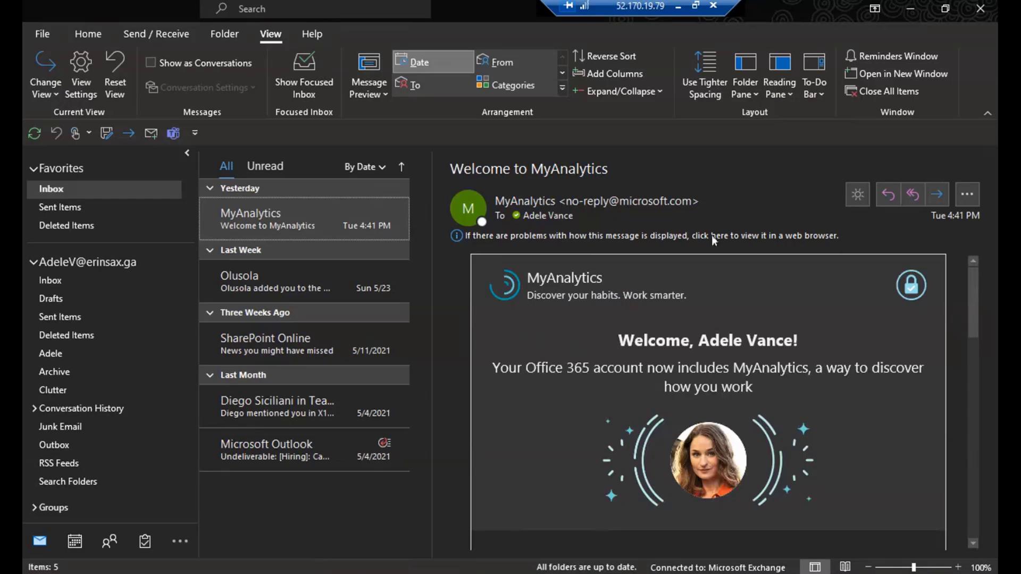
- Add the calendar to the To-Do Bar, and select July 1 in its June 2021 date grid
click(819, 93)
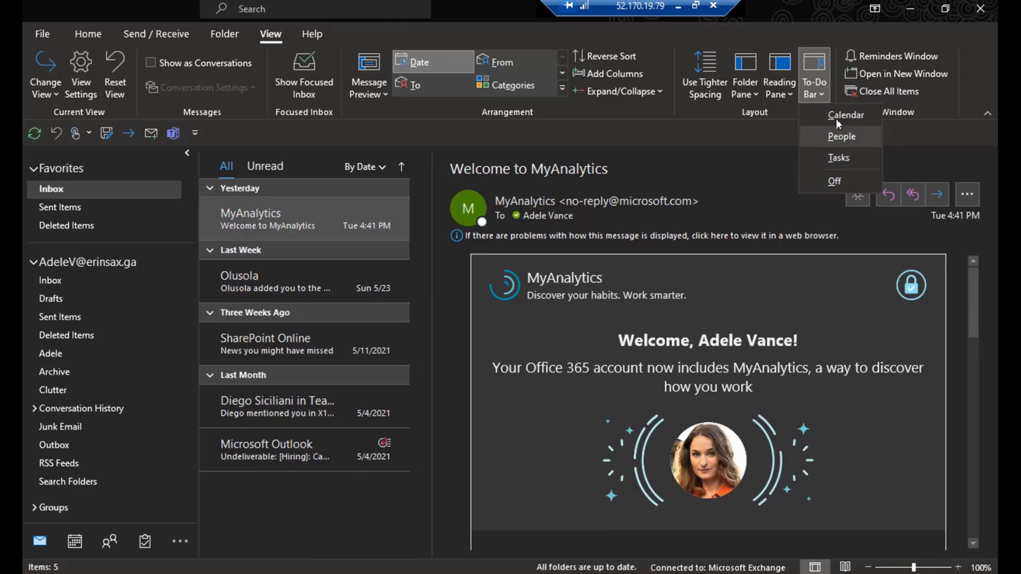
click(832, 113)
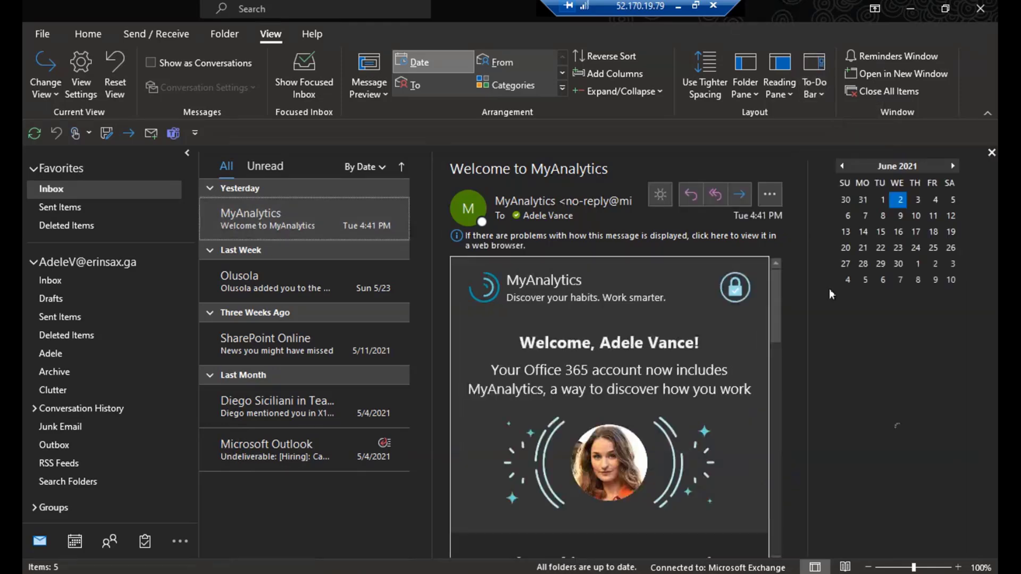
click(917, 264)
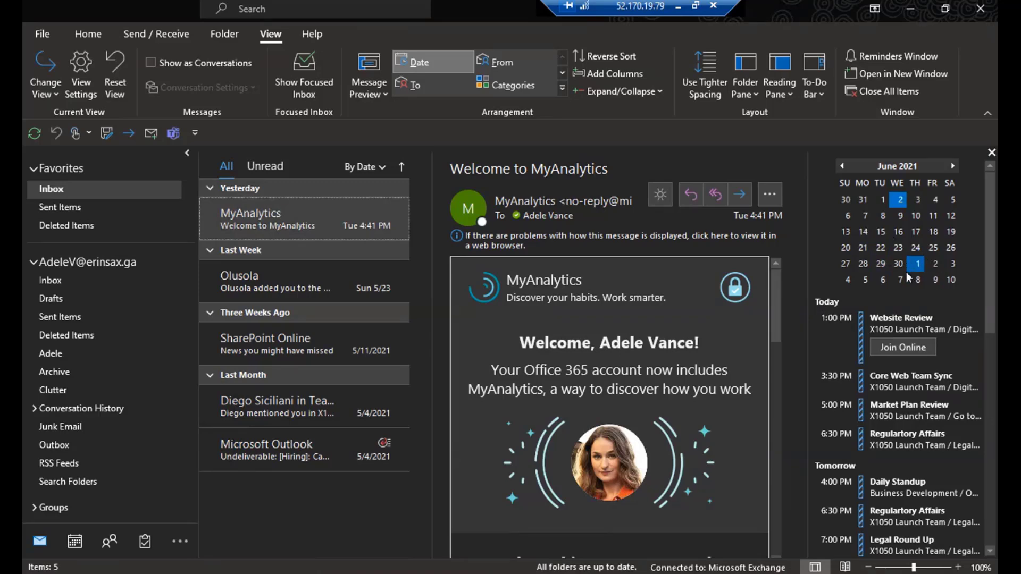
click(910, 278)
- Look over the full calendar, return to mail, and review the To-Do Bar appointments for today and from June 3
mouse_move(76, 542)
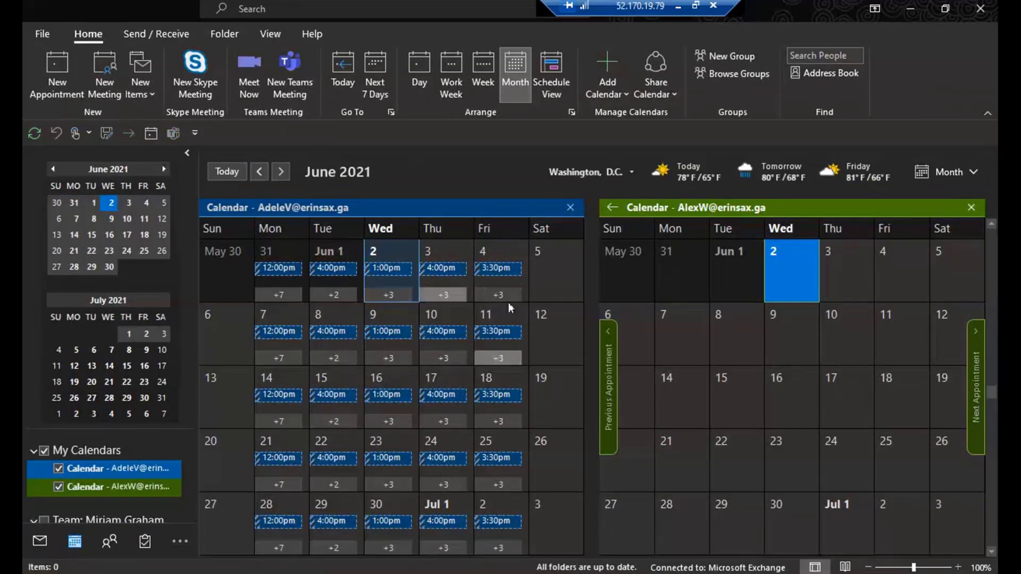
click(39, 541)
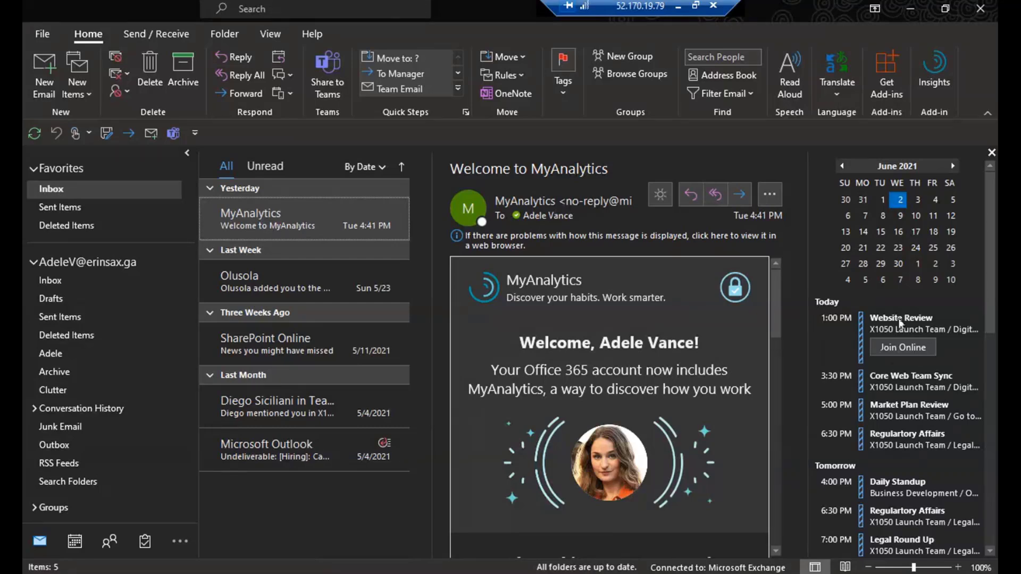
scroll(908, 468, down, 5)
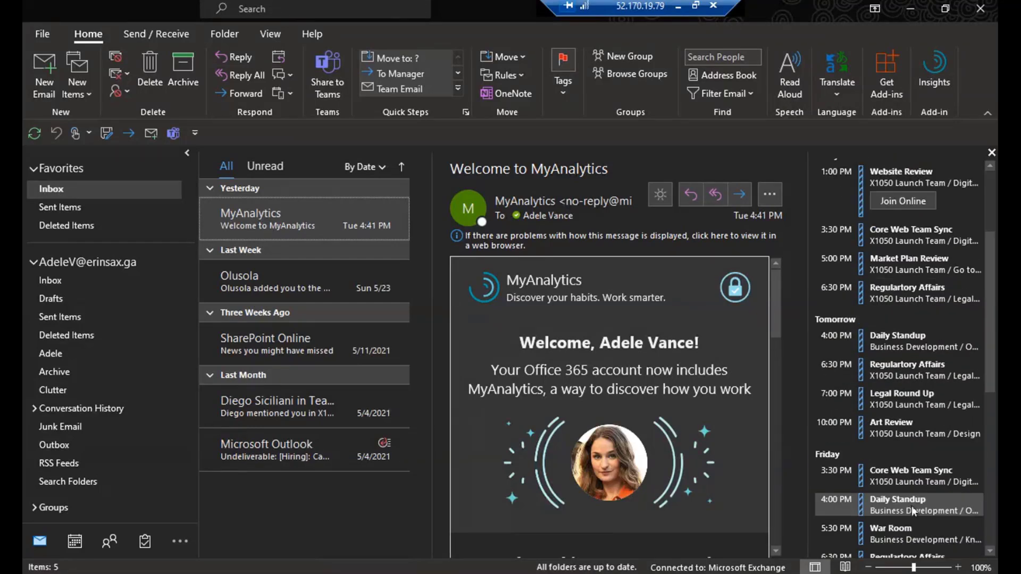
scroll(911, 505, down, 1)
scroll(911, 506, up, 6)
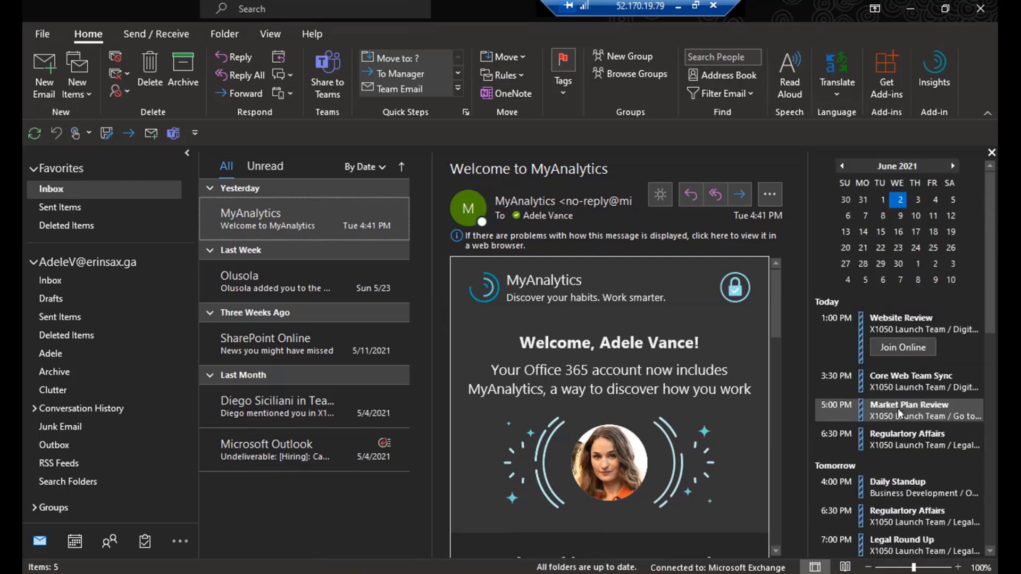
click(918, 200)
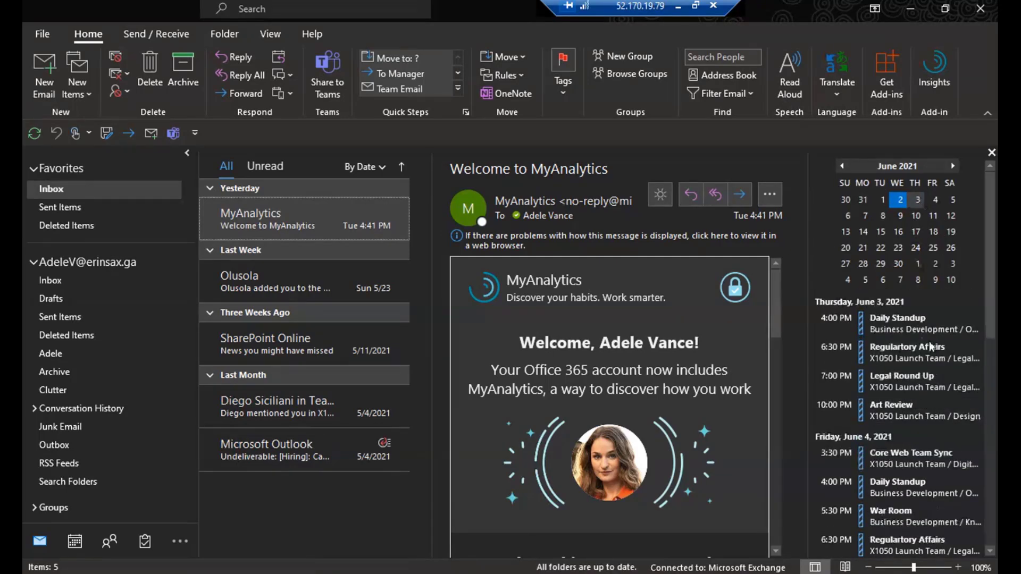
click(871, 465)
- Add People to the To-Do Bar, and open June 16, 2021 in the calendar from the date grid
click(270, 34)
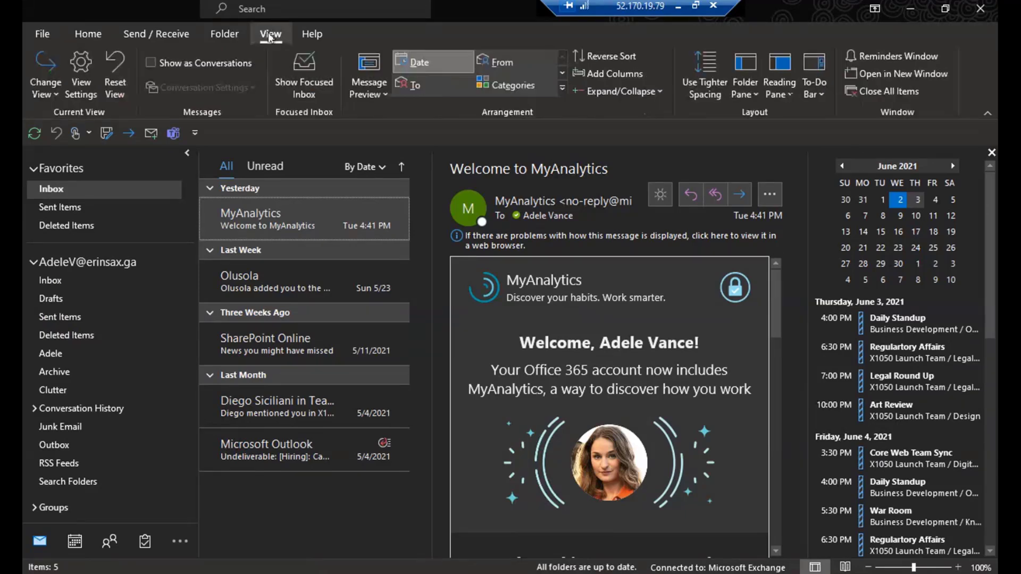
click(820, 95)
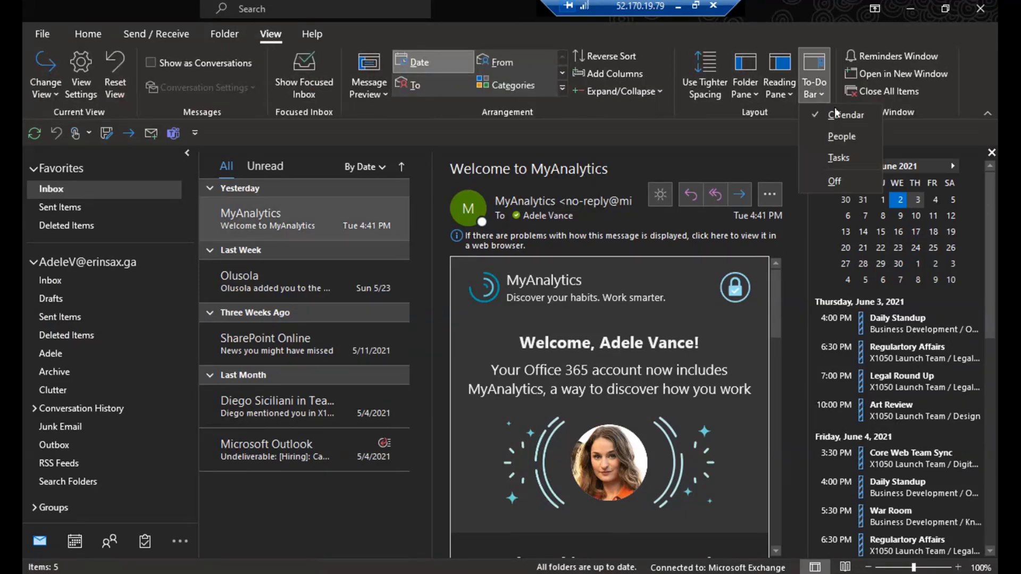
click(834, 138)
click(898, 231)
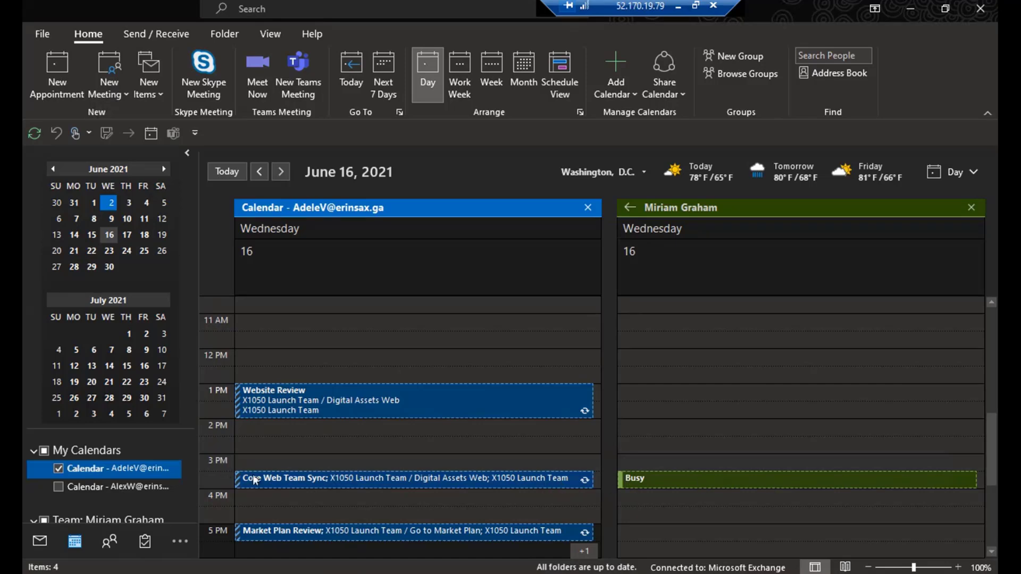
- Try to create an entry at 2 PM on June 16 in the colleague's calendar, and dismiss the notice
double_click(681, 425)
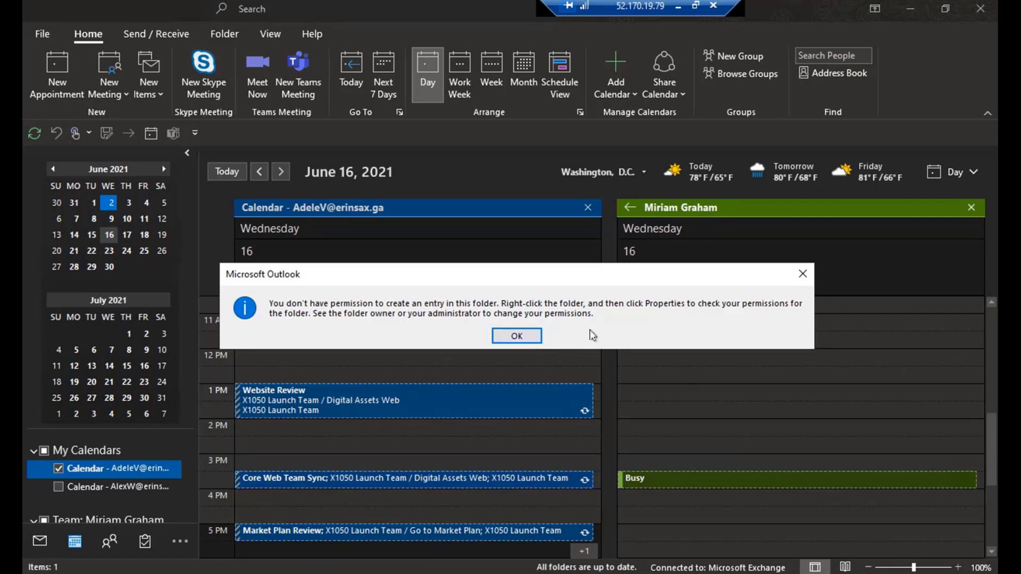
click(541, 339)
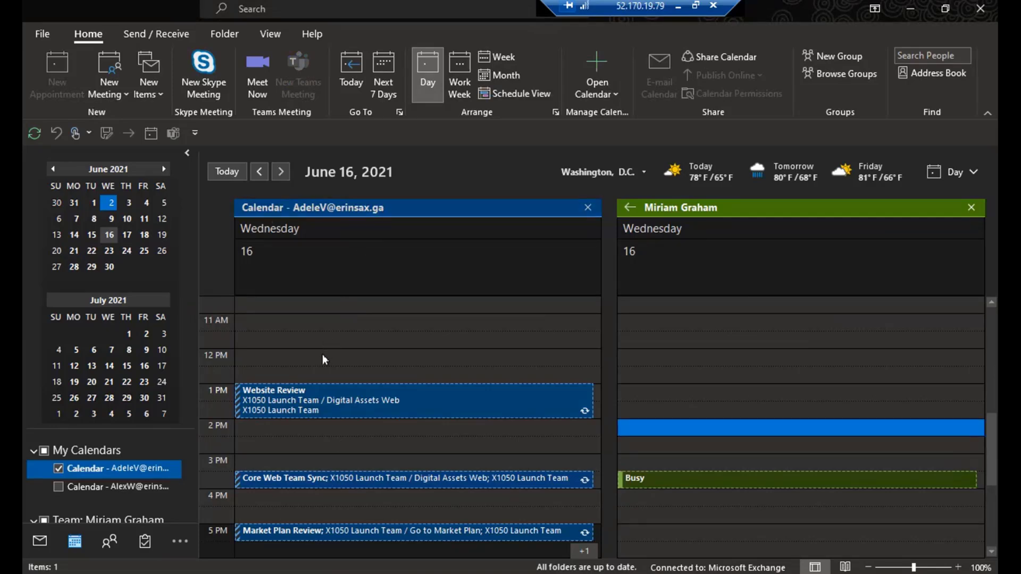
scroll(309, 353, down, 2)
scroll(375, 355, up, 2)
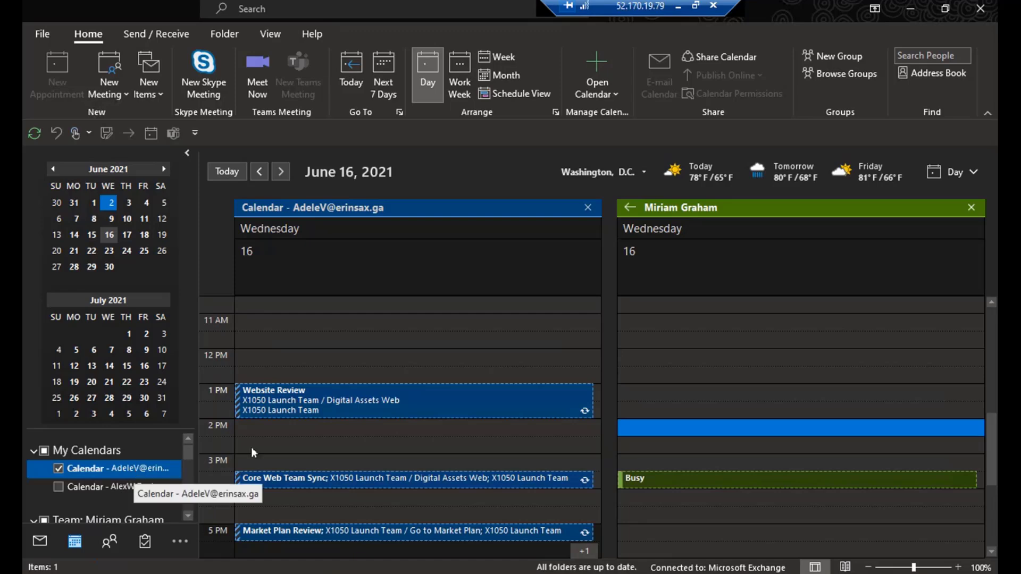
- Check the New Meeting options for the displayed calendars without choosing one
click(118, 94)
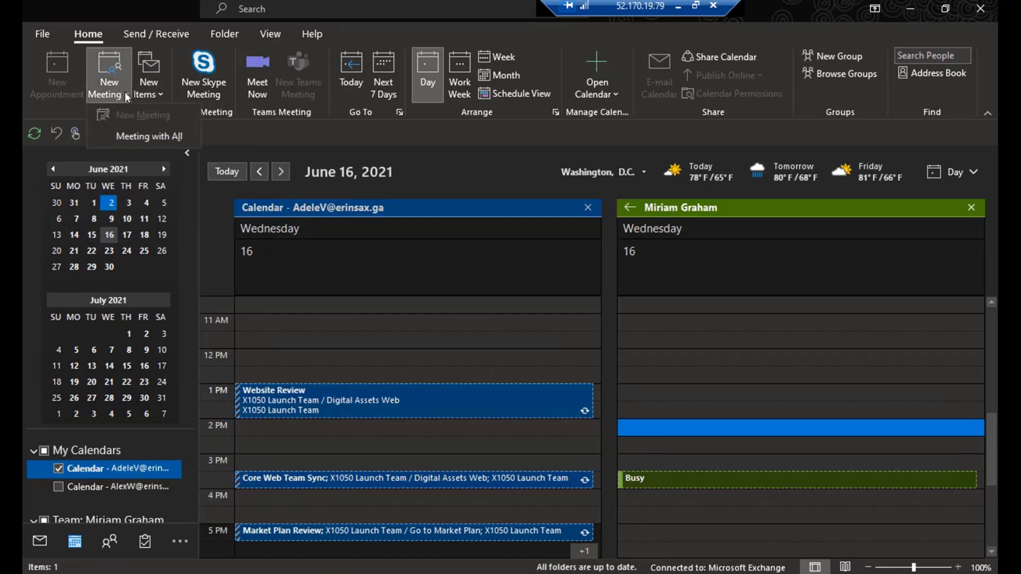
click(127, 96)
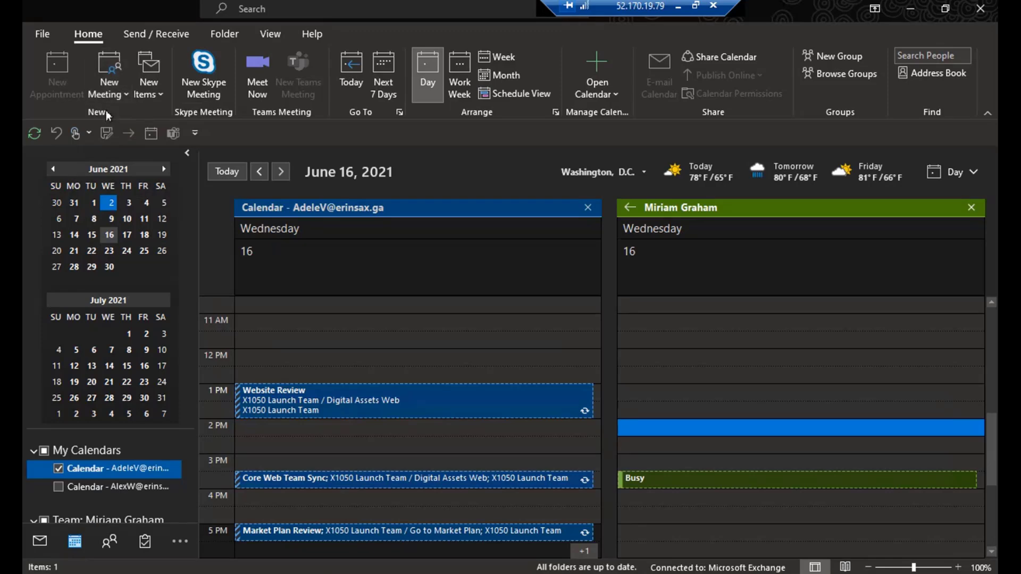
click(126, 95)
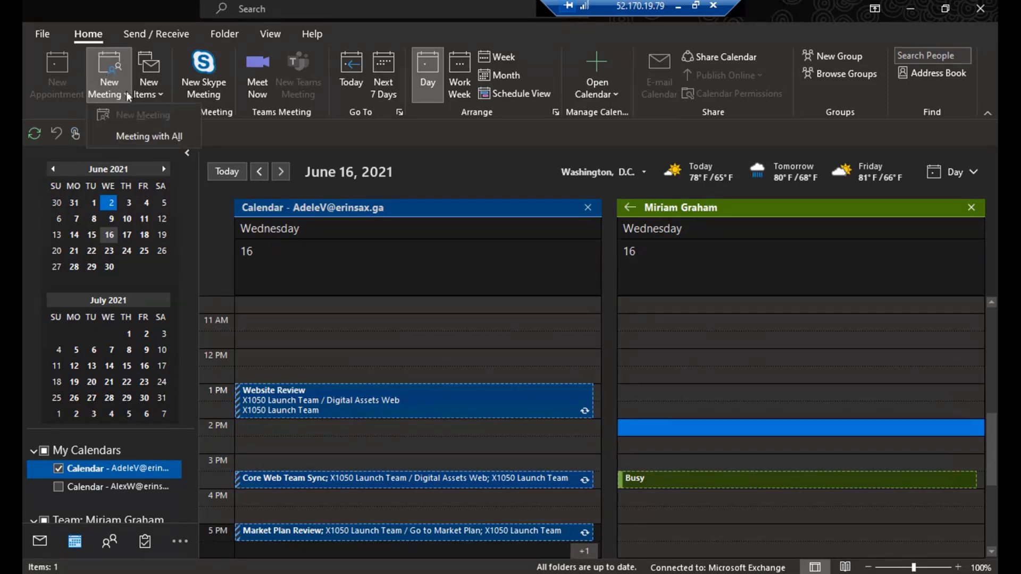
click(306, 269)
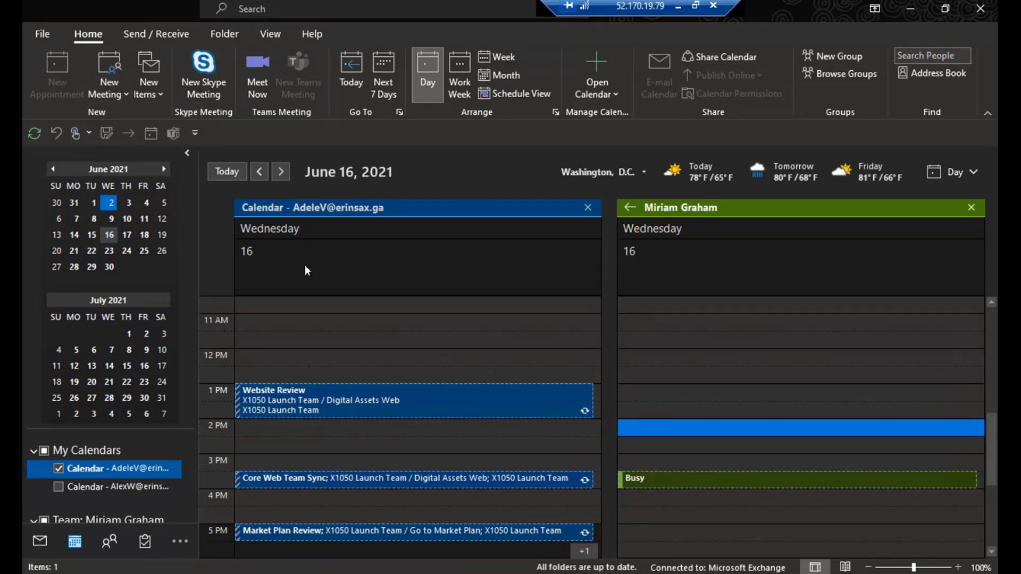
- Hide the own calendar, try to create a 1:30 PM entry in the colleague's calendar alone, and show the own calendar again
click(61, 470)
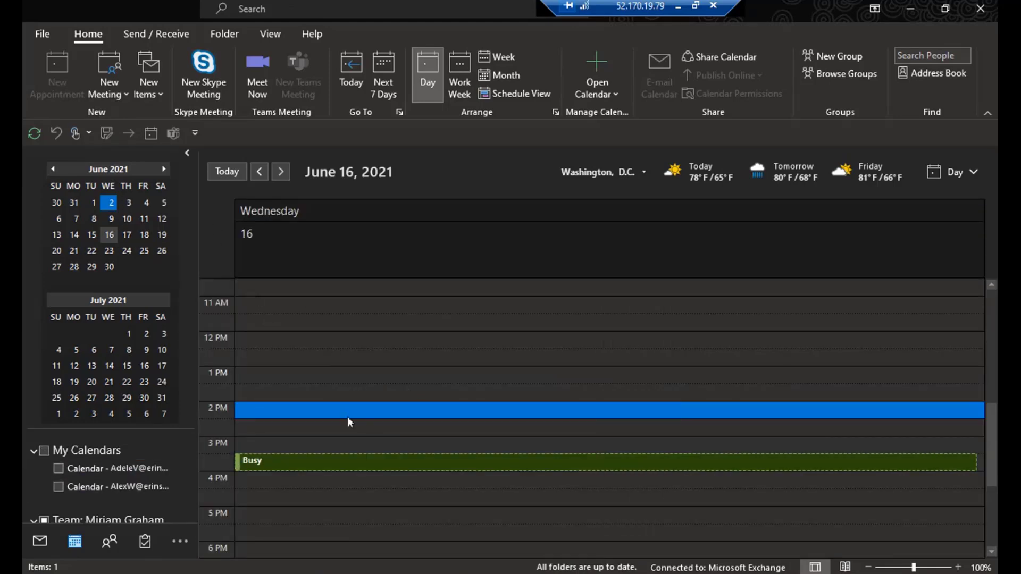
double_click(308, 397)
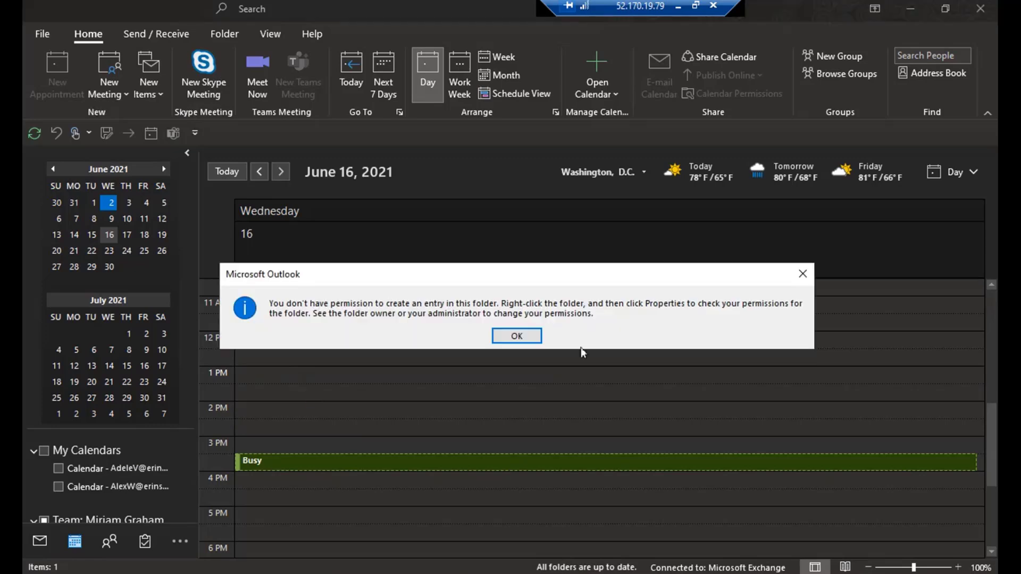
click(518, 336)
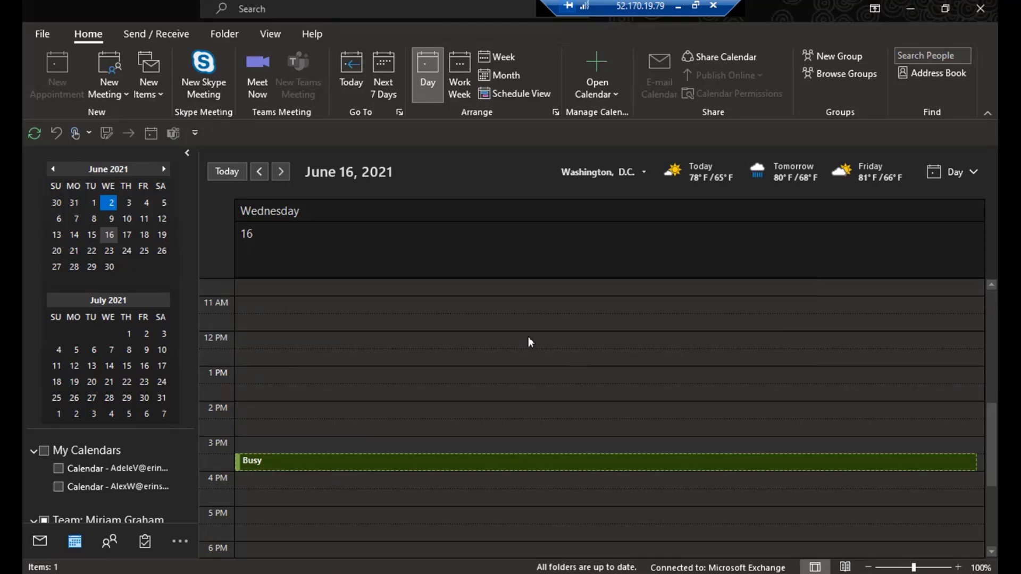
click(58, 468)
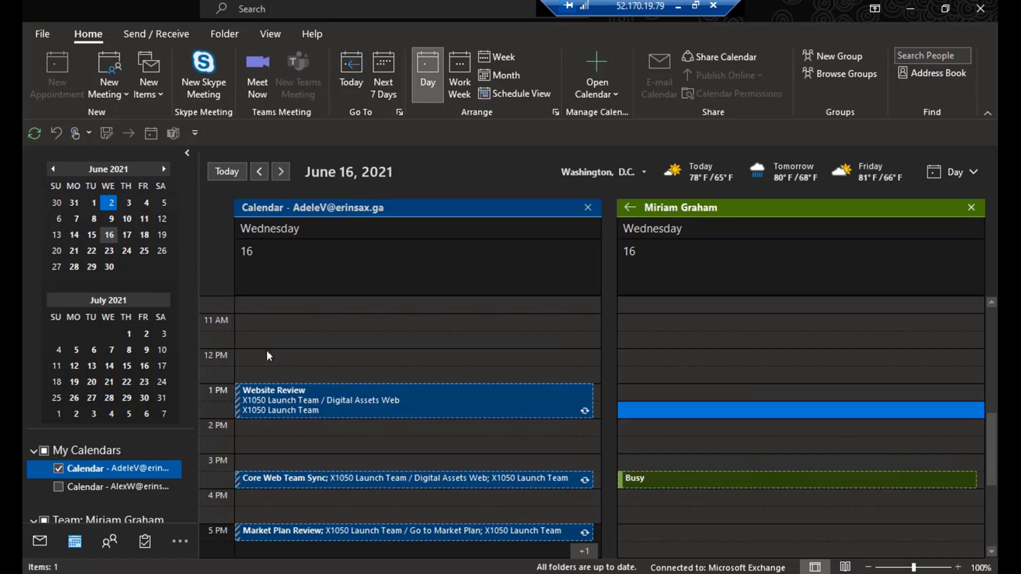
- Start a new appointment at 10:00 AM on June 16, 2021 in the own calendar, titled Next project
scroll(263, 413, down, 1)
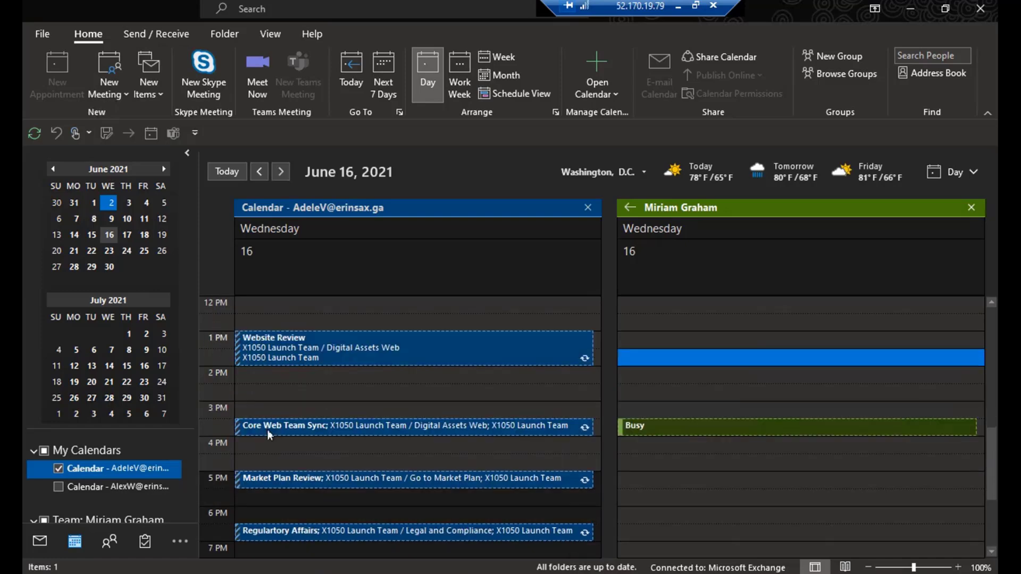
scroll(269, 434, down, 1)
scroll(295, 452, up, 3)
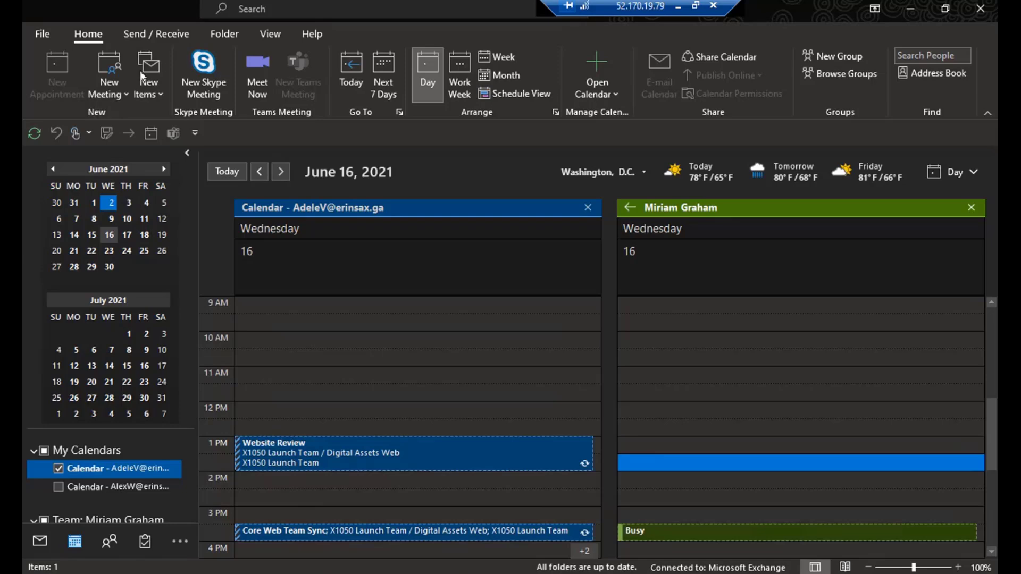
click(278, 339)
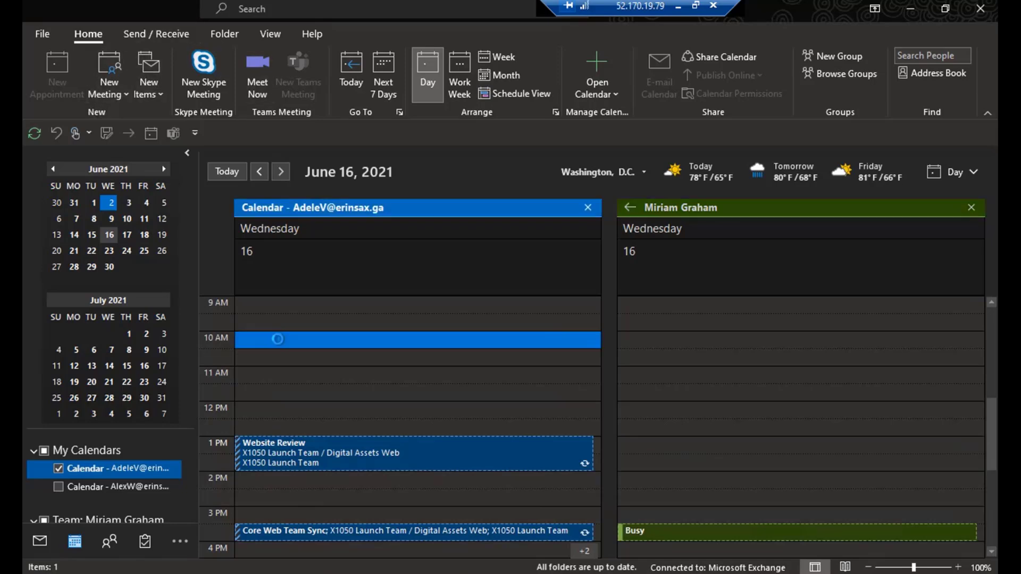
double_click(278, 338)
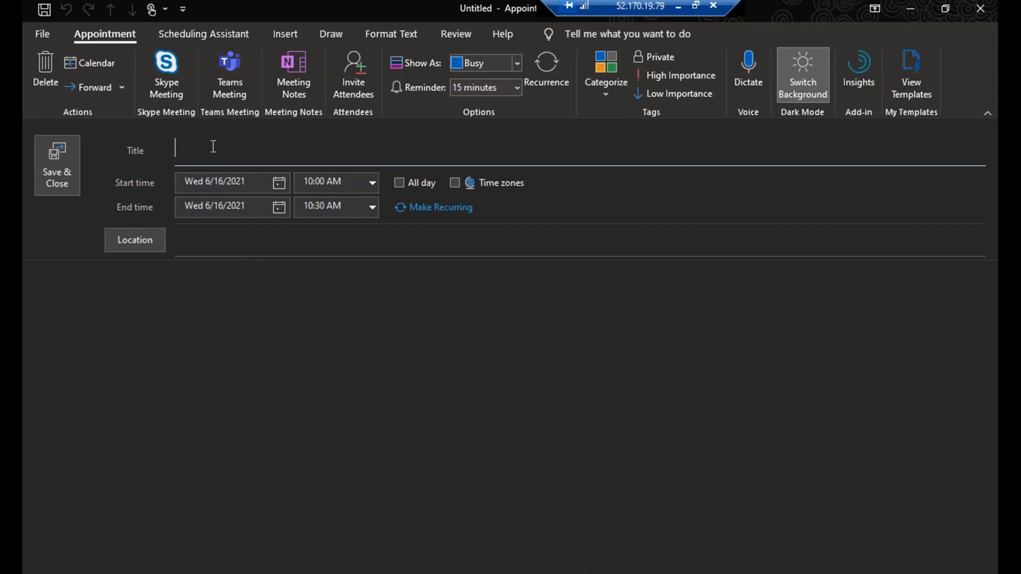
text(Next project)
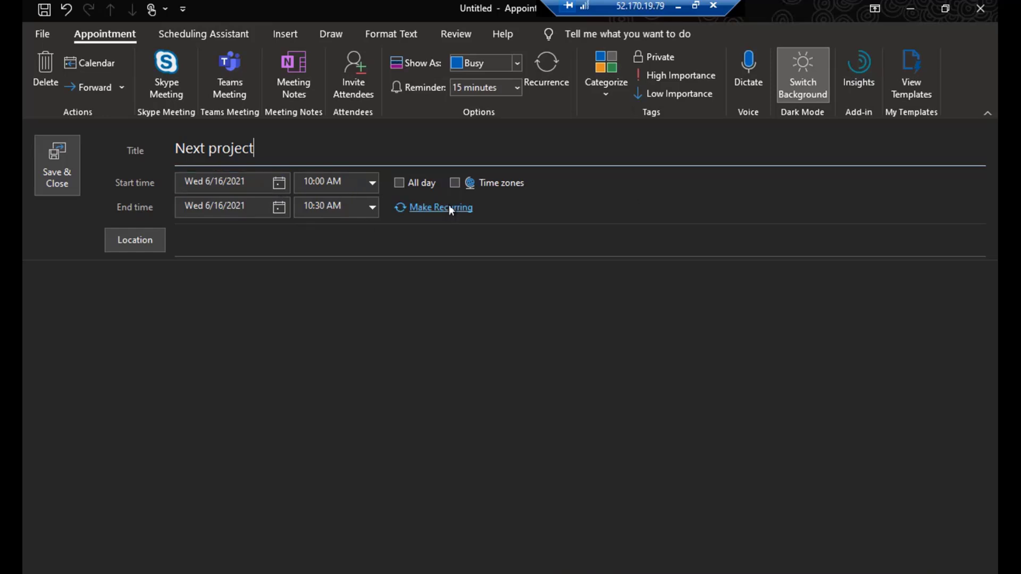
- Mark the appointment as all day and clear that again, and view its recurrence options without applying them
click(410, 184)
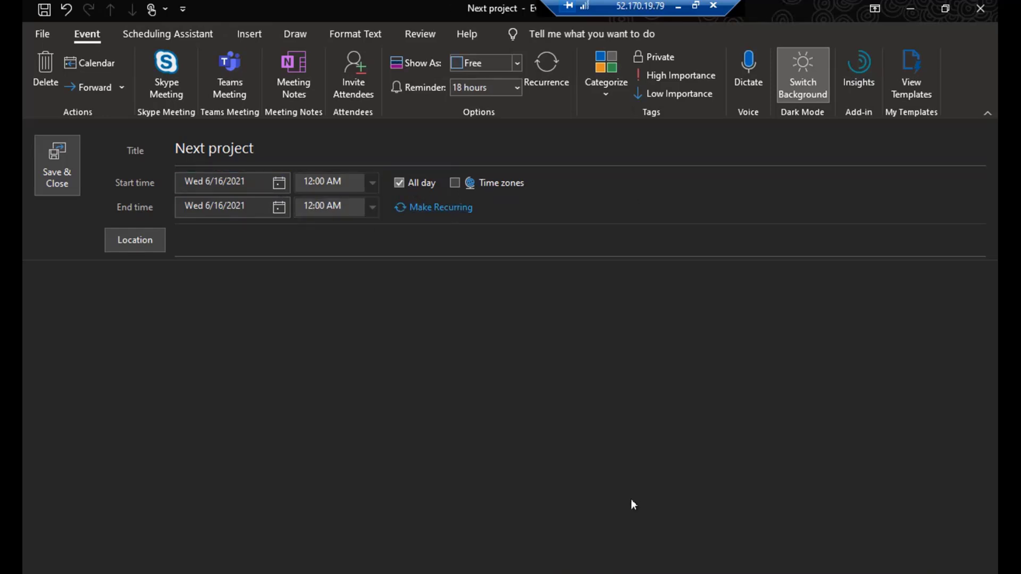
click(412, 185)
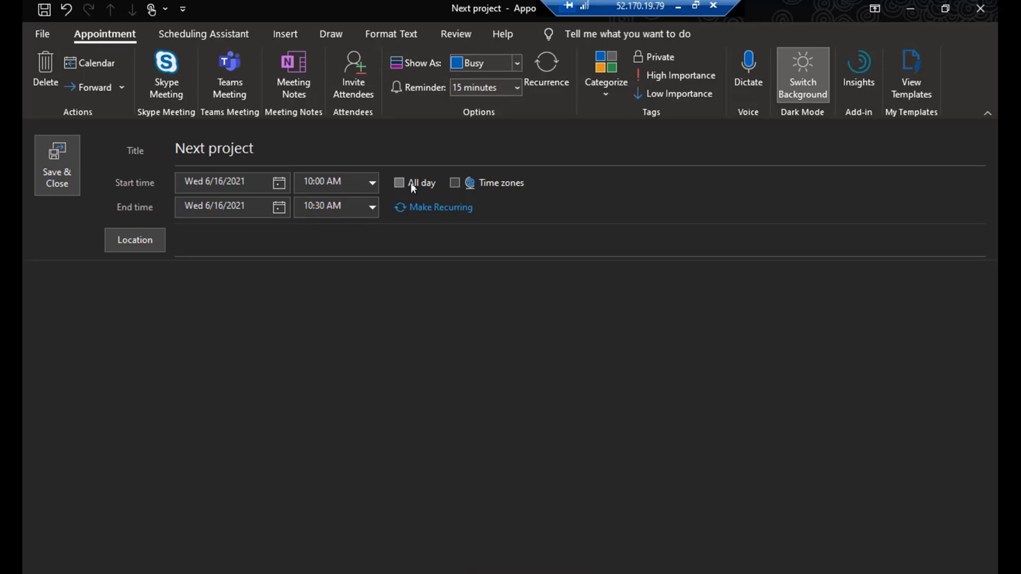
click(429, 208)
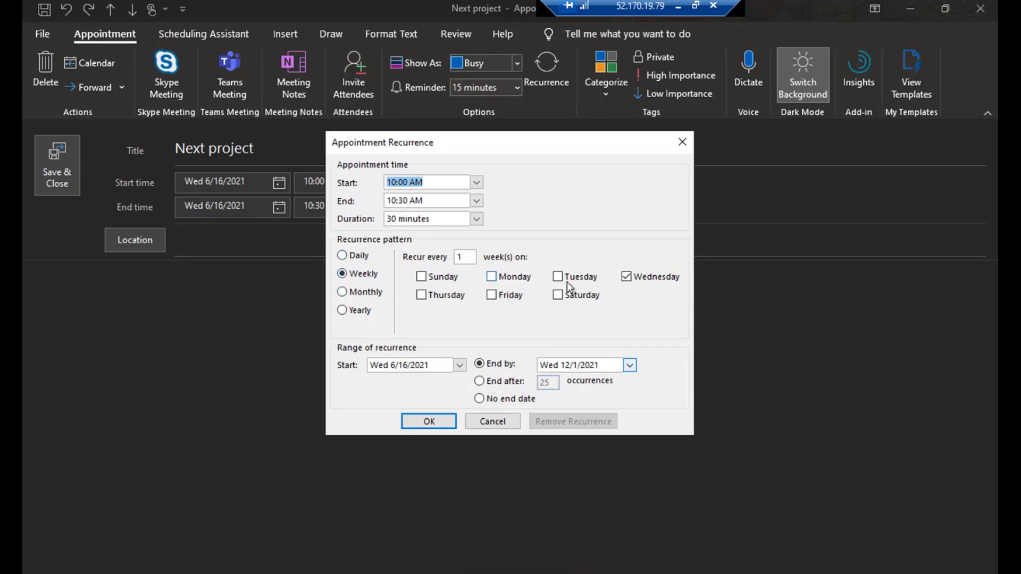
click(492, 426)
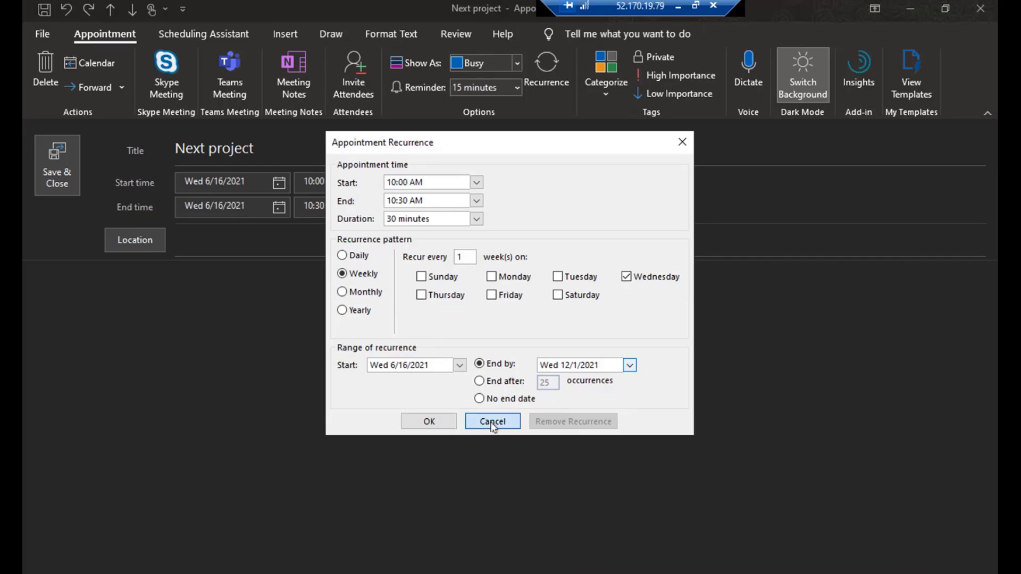
click(492, 421)
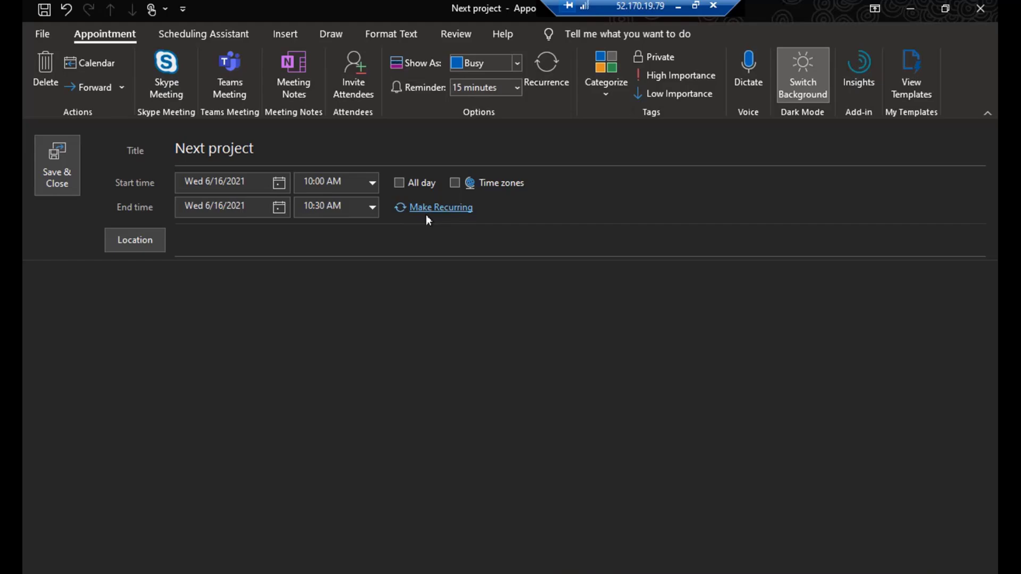
- Check the address books available for picking a room as the appointment's location, without selecting a room
click(221, 251)
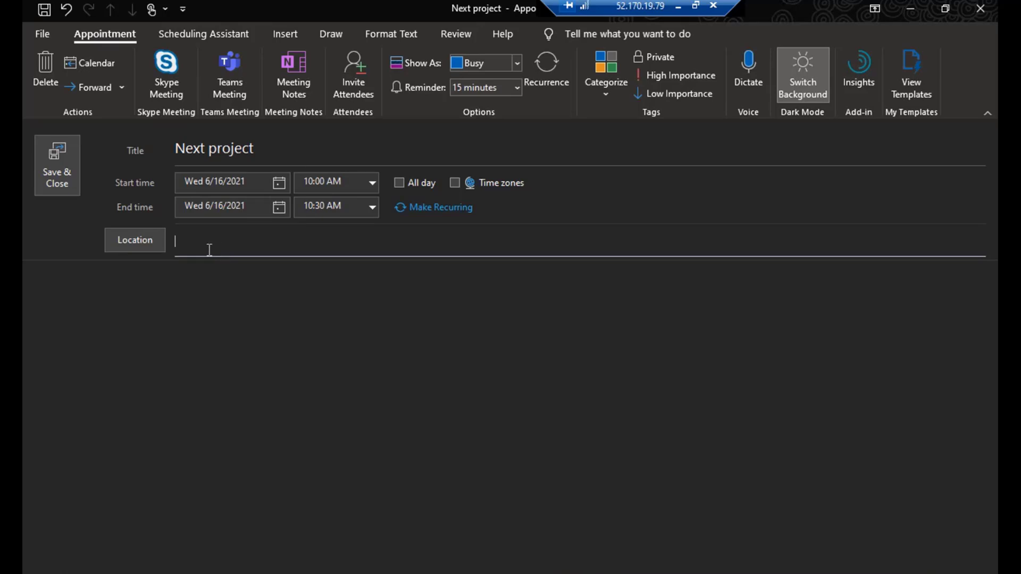
click(125, 240)
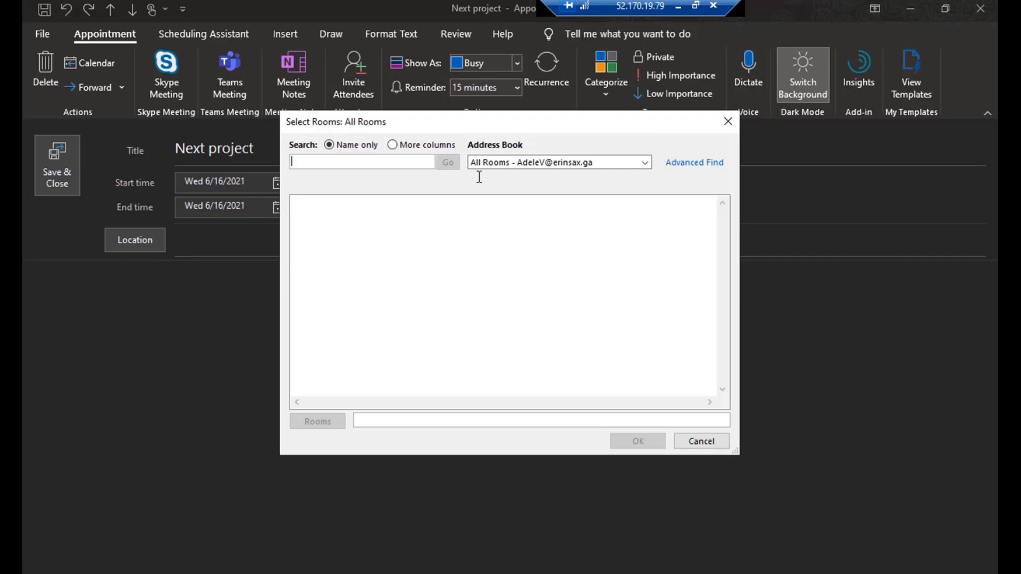
click(634, 166)
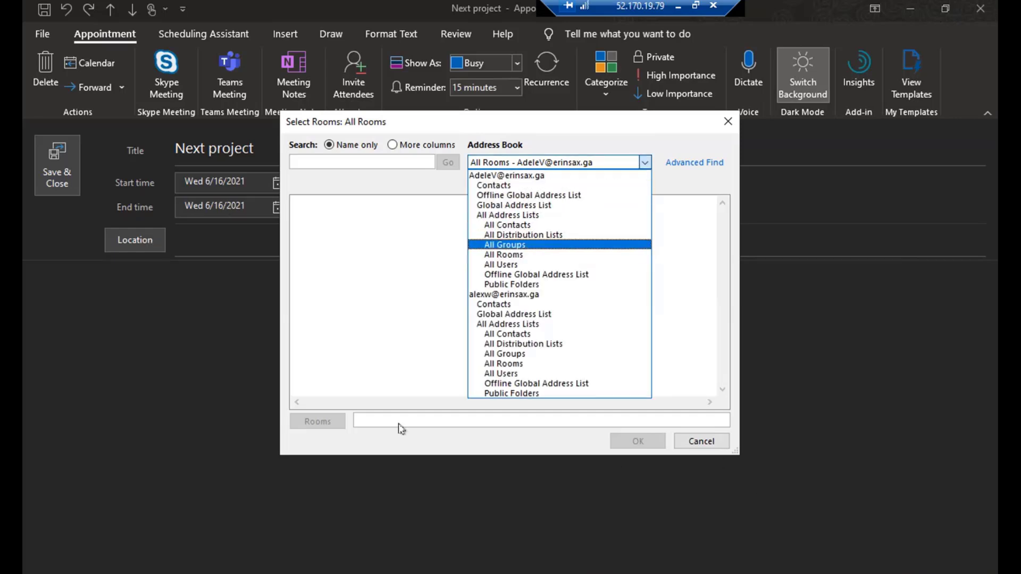
click(701, 442)
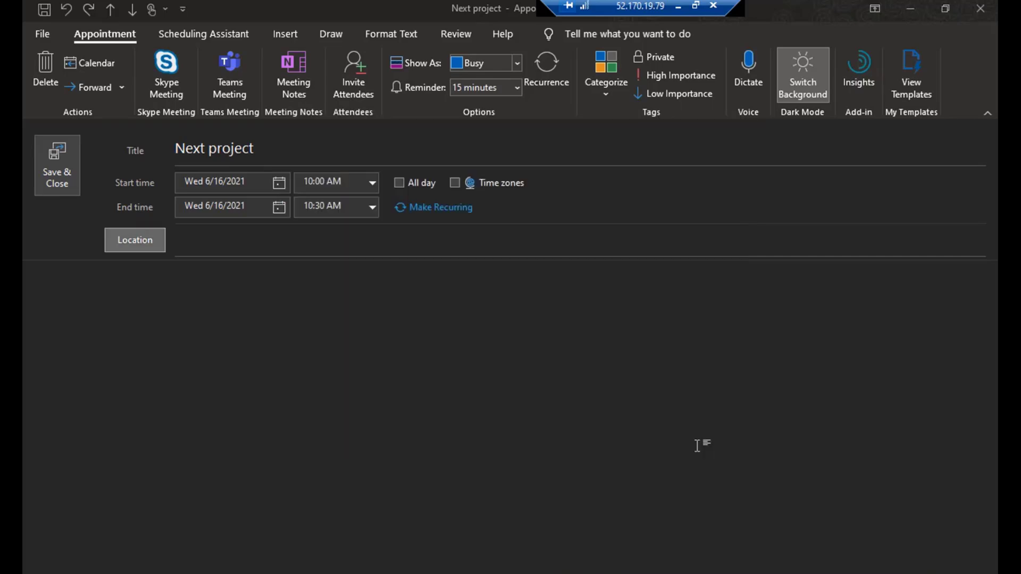
click(205, 248)
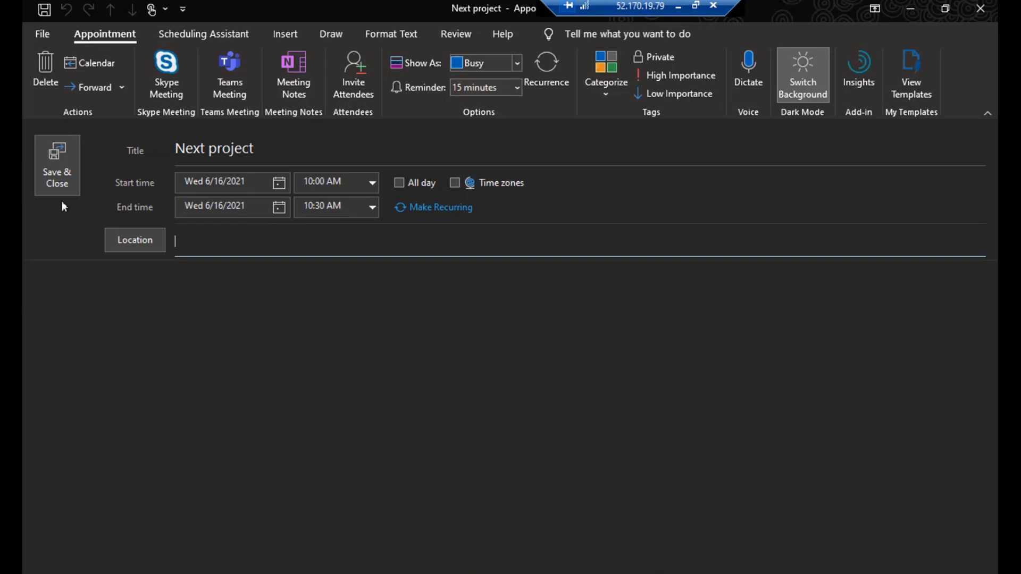
- Turn the appointment into a meeting by inviting attendees, adding the suggested recent contact as both required and optional attendee
click(357, 78)
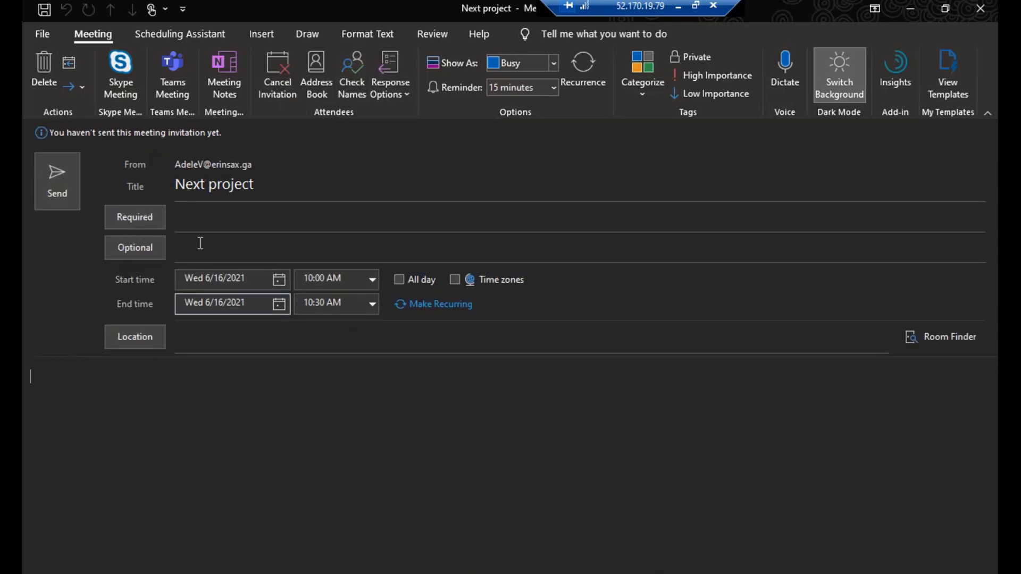
click(201, 221)
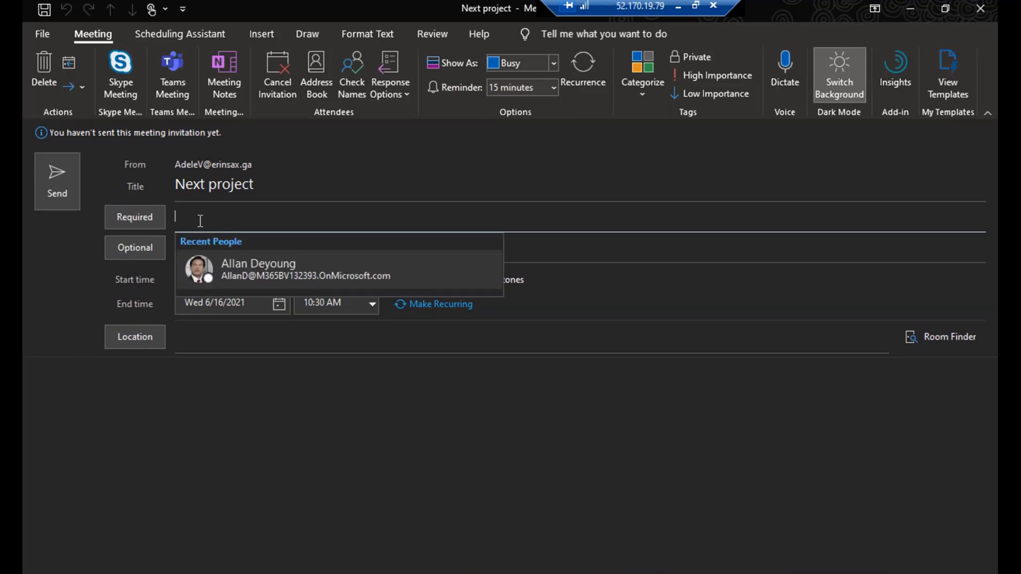
click(240, 274)
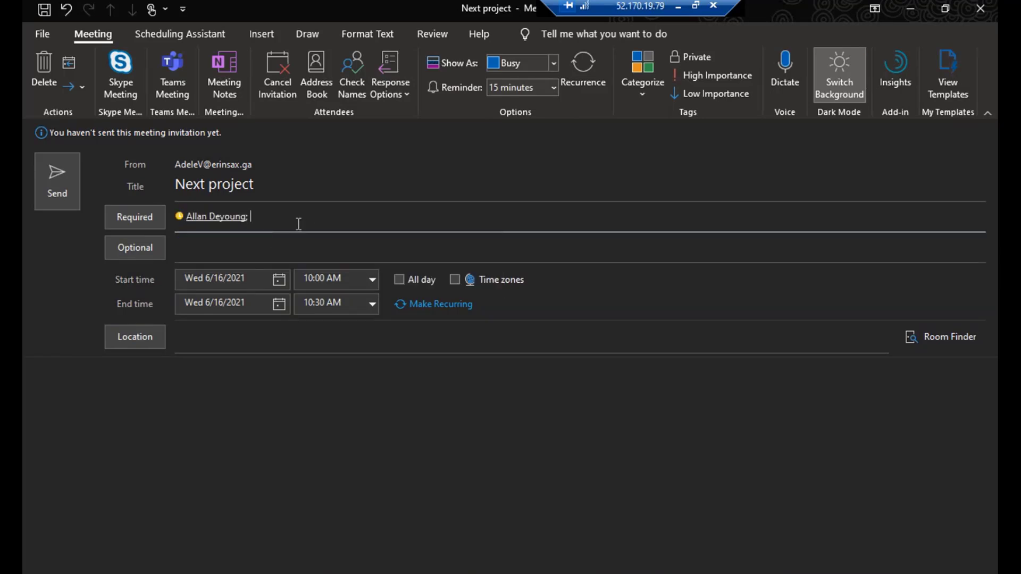
click(206, 257)
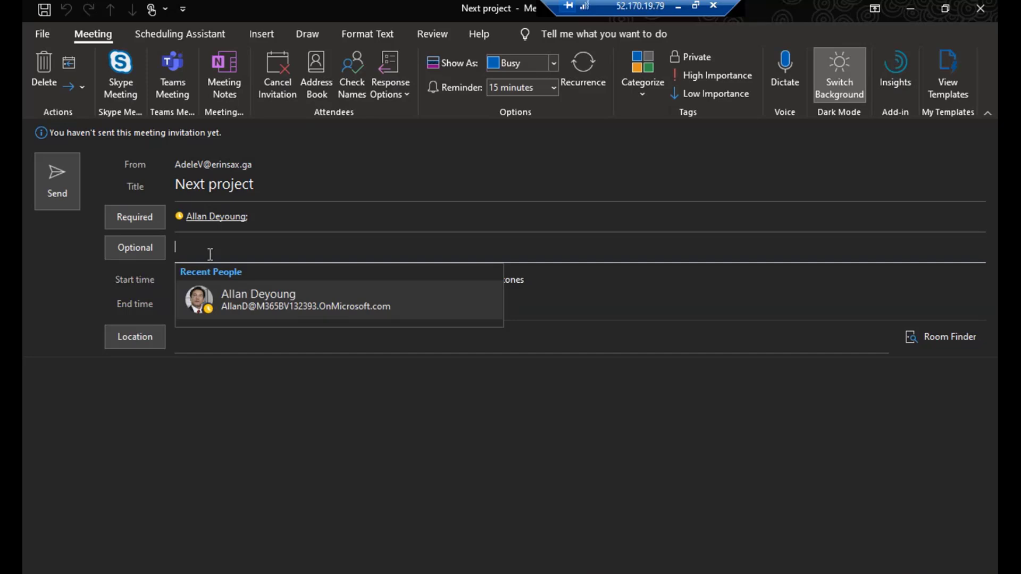
click(244, 298)
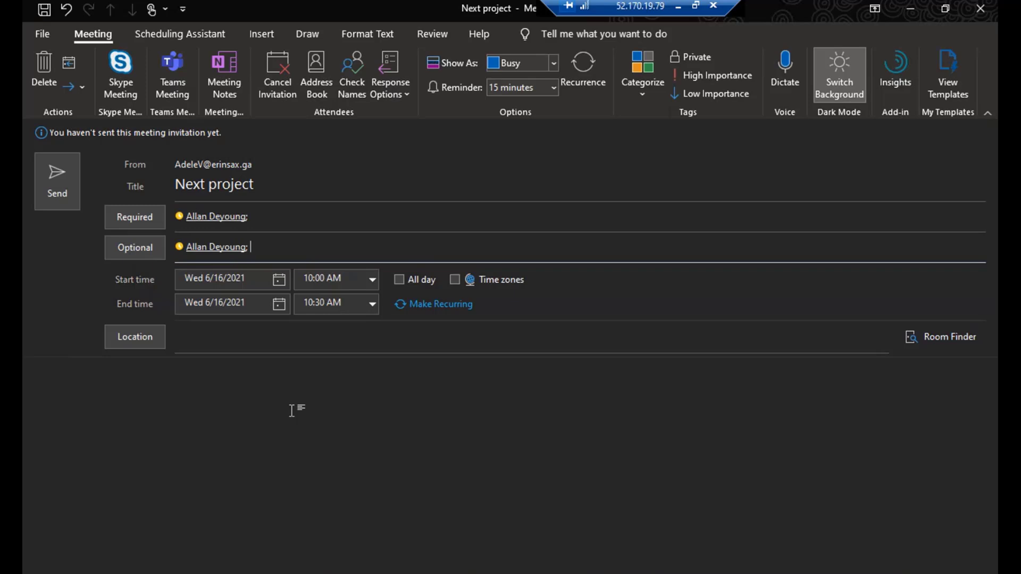
- Add a second colleague to the meeting's required attendees by looking up the contact with chri
click(307, 214)
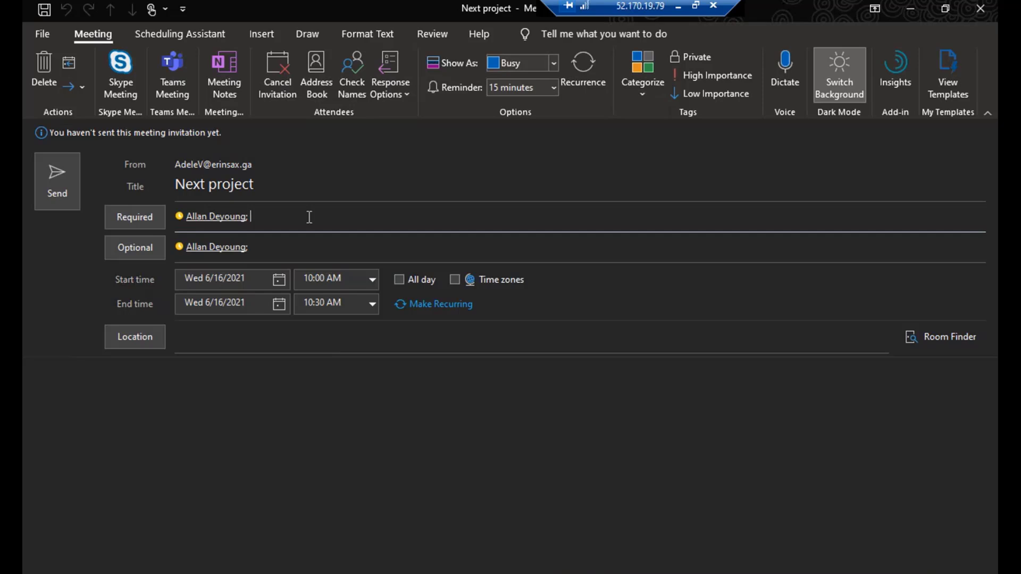
text(al)
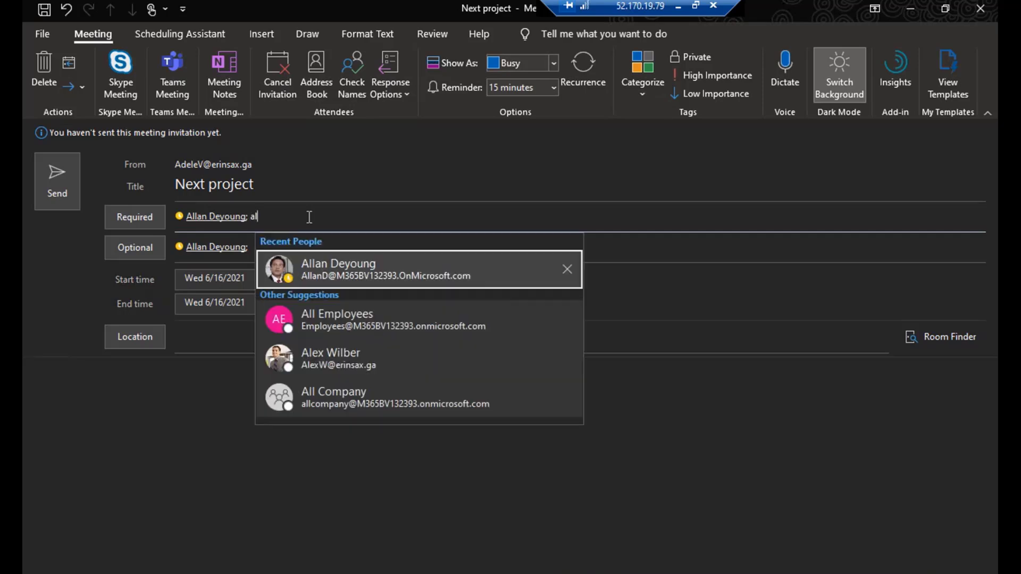
key(BackSpace)
key(BackSpace)
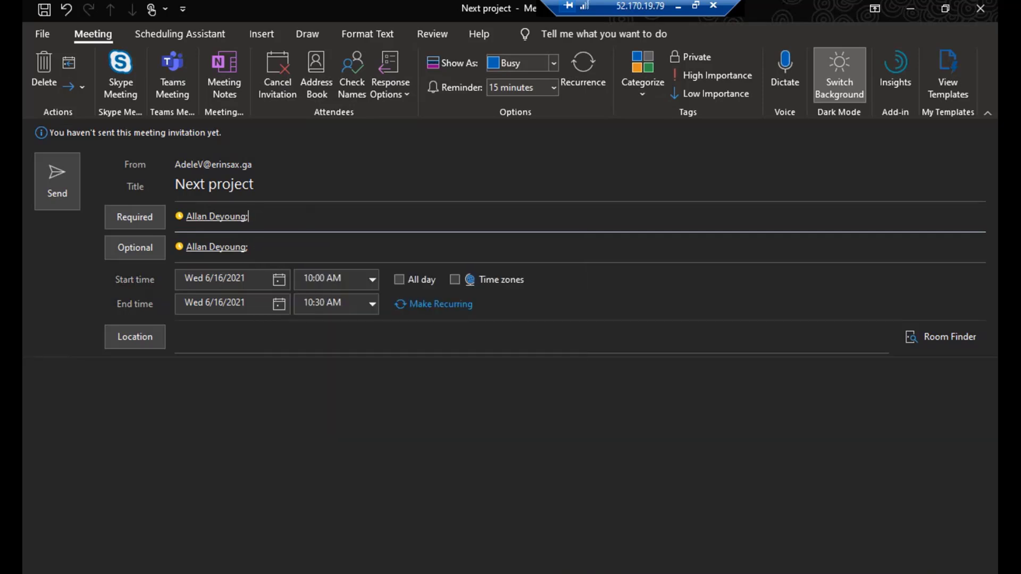
text(chri)
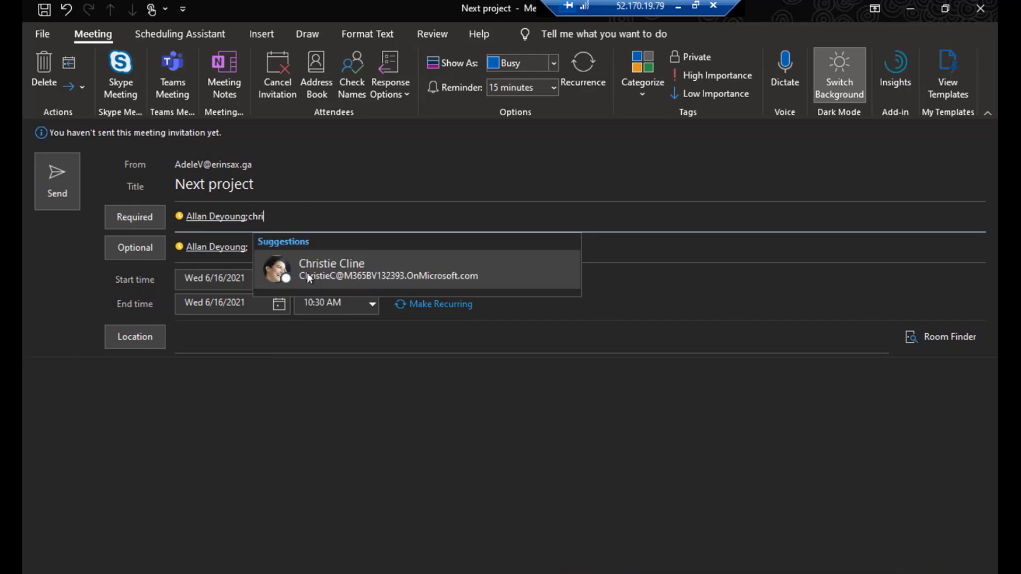
click(309, 278)
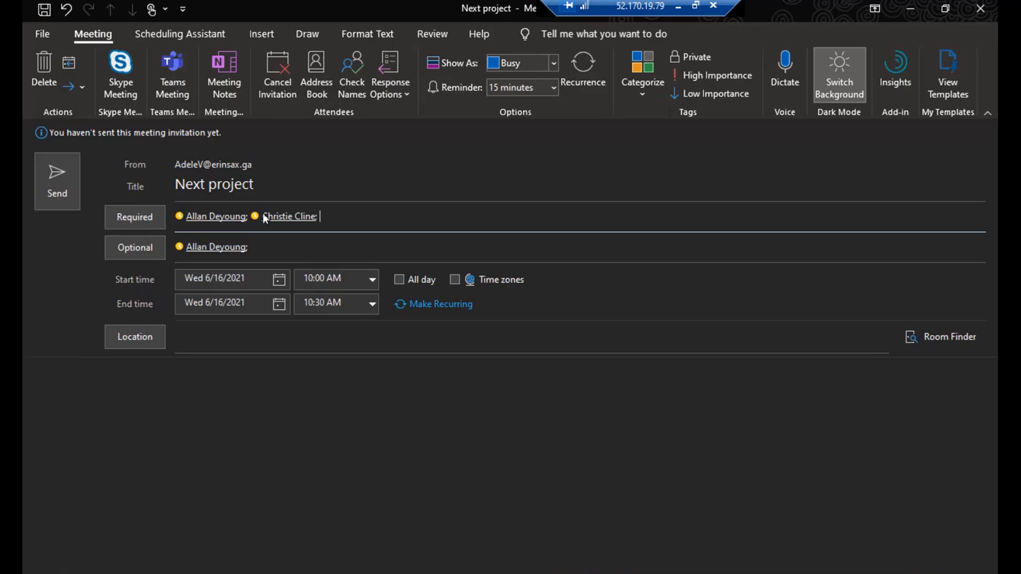
- Make the Next project invitation a Microsoft Teams meeting and review the join details in its body
click(32, 396)
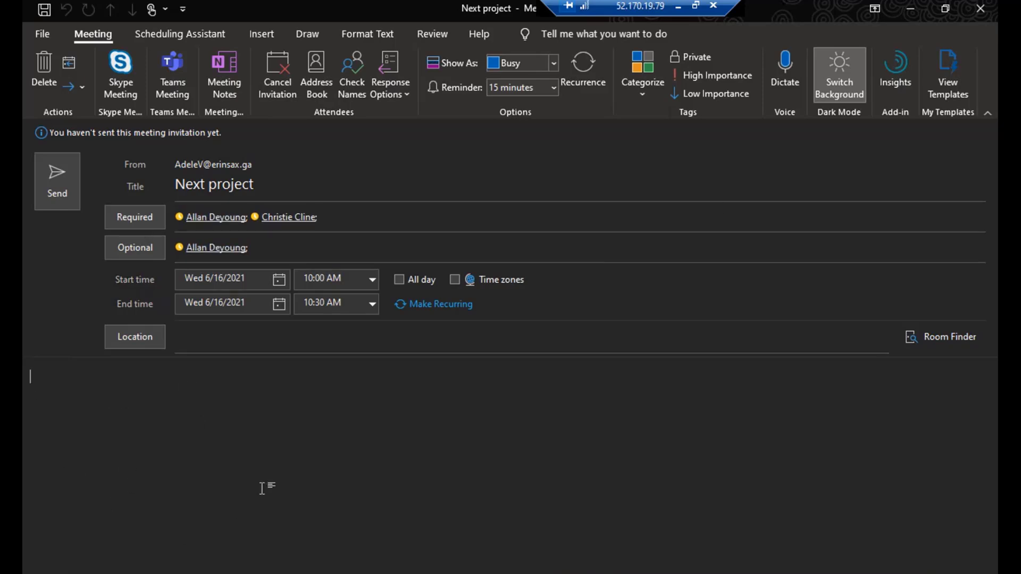
click(175, 73)
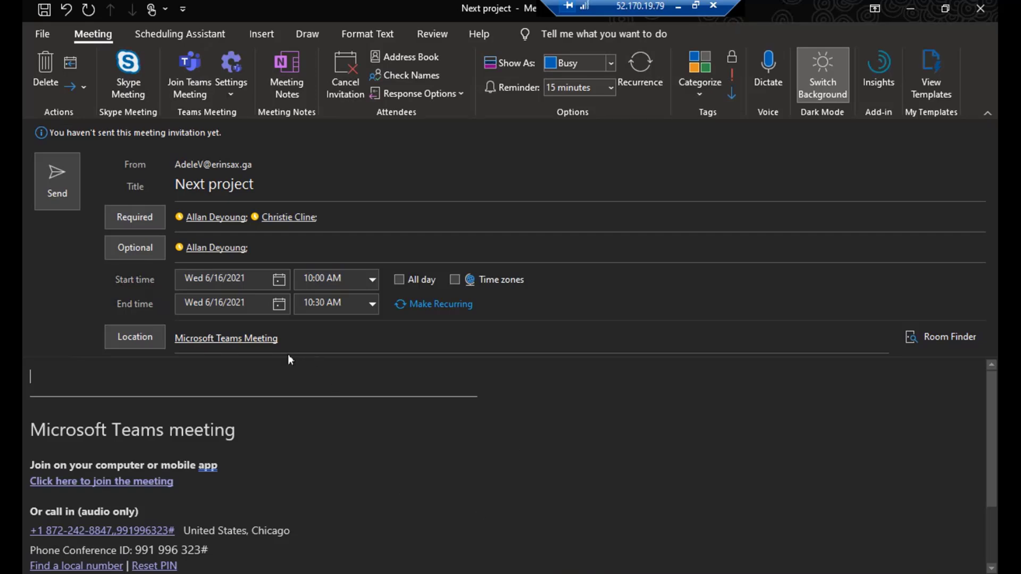
scroll(276, 501, down, 3)
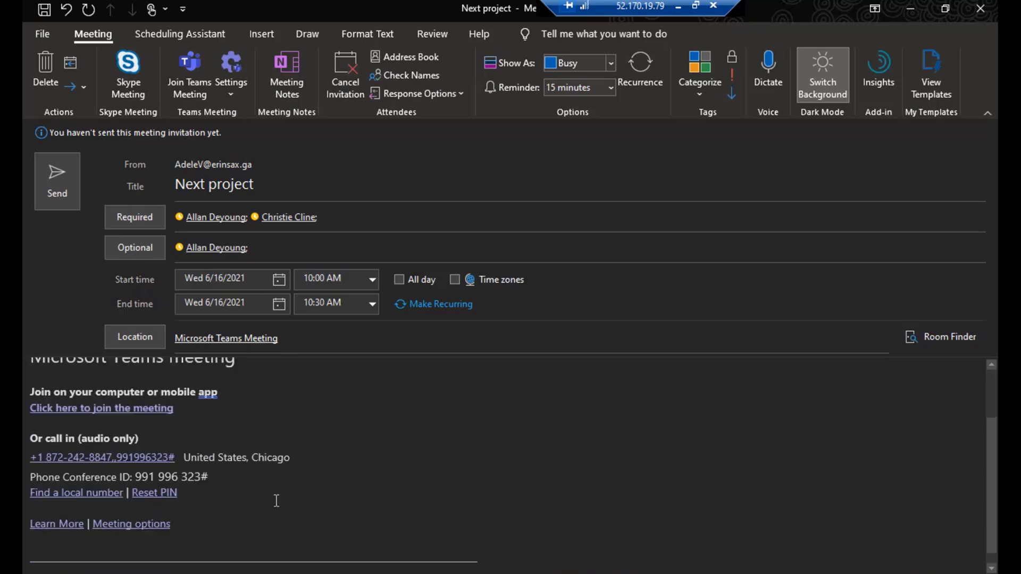
scroll(181, 494, up, 3)
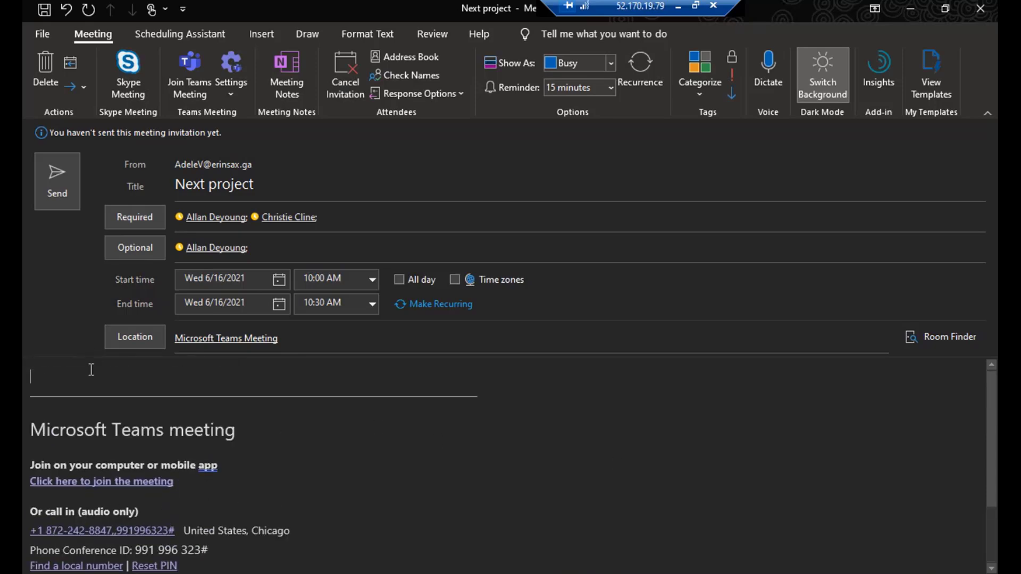
- Enter the filler text fgfdhghfghjghjgh above the Teams details and send the meeting invitation
text(fgfdhghfghjghjgh)
click(68, 189)
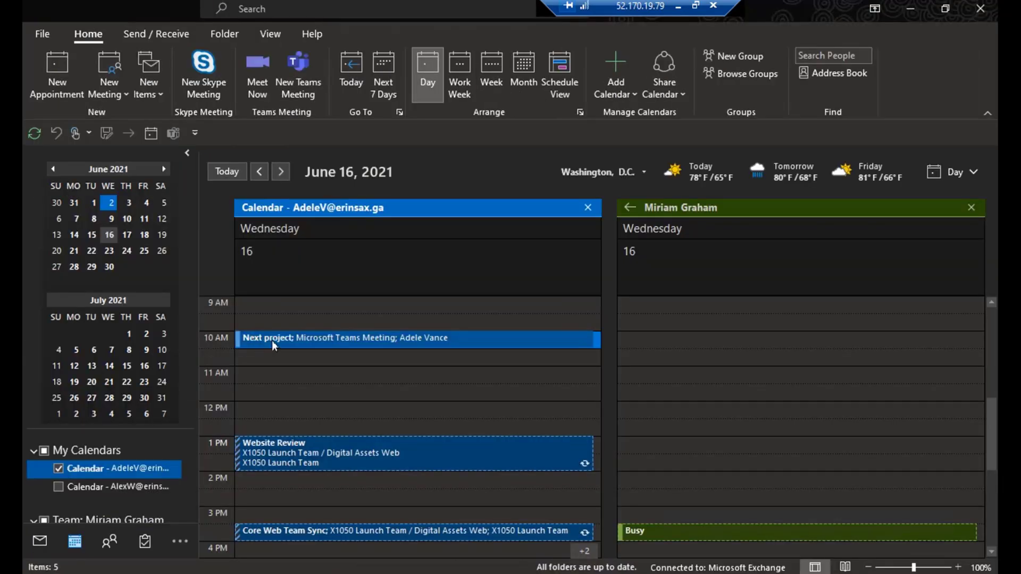
mouse_move(246, 350)
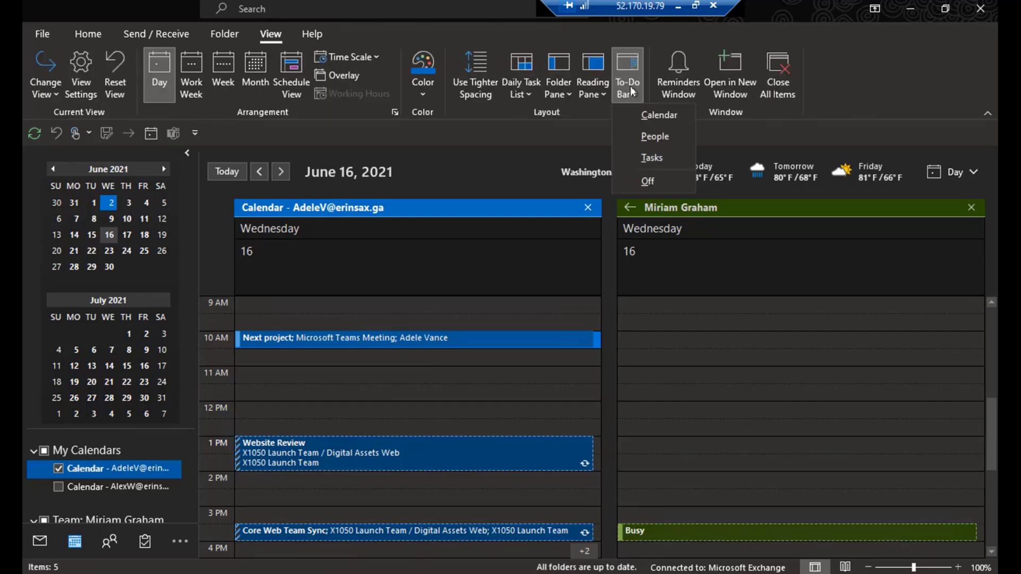
- Show Calendar, People and Tasks in the To-Do Bar of the calendar view
click(664, 118)
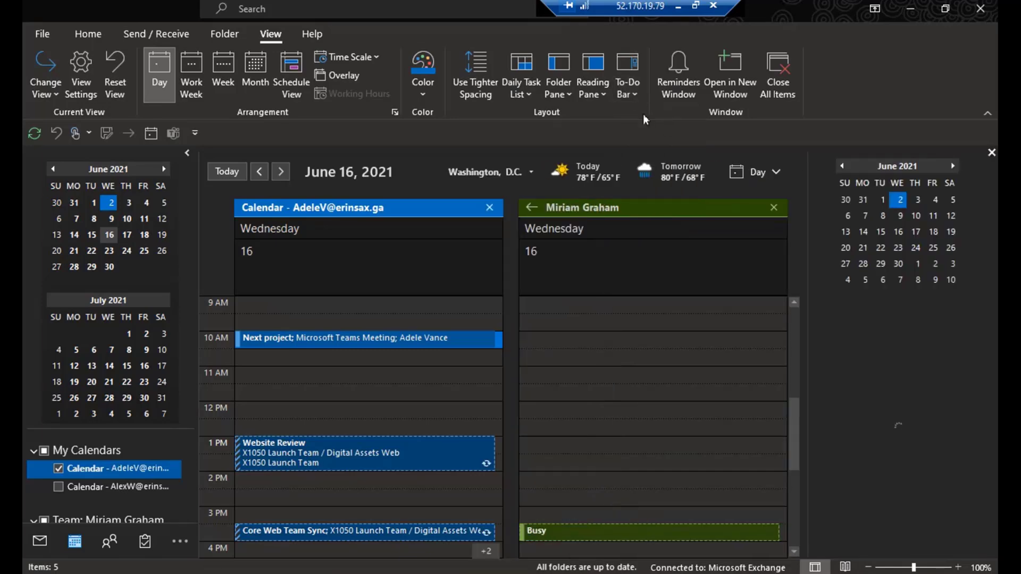
click(632, 93)
click(659, 136)
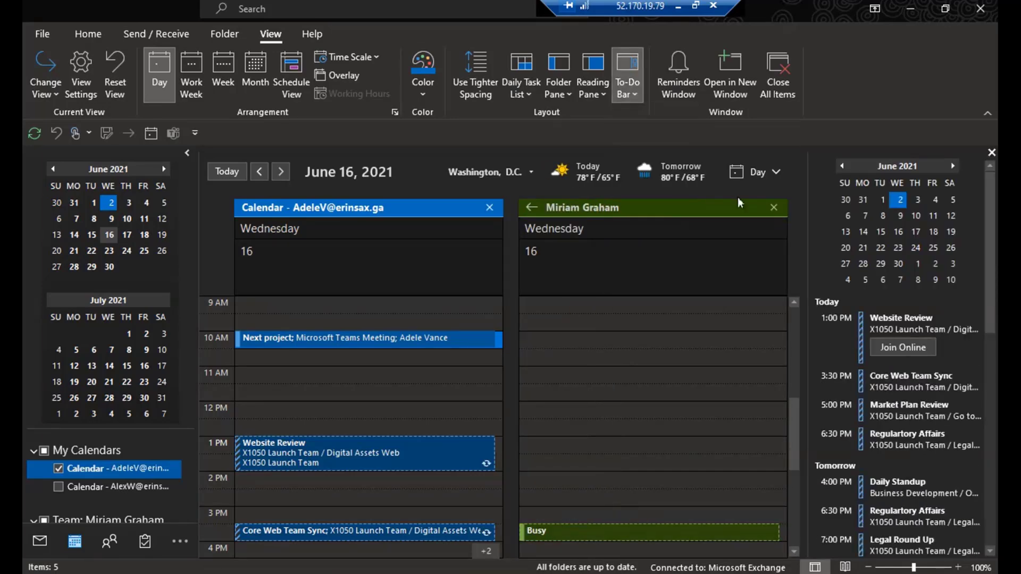
click(630, 94)
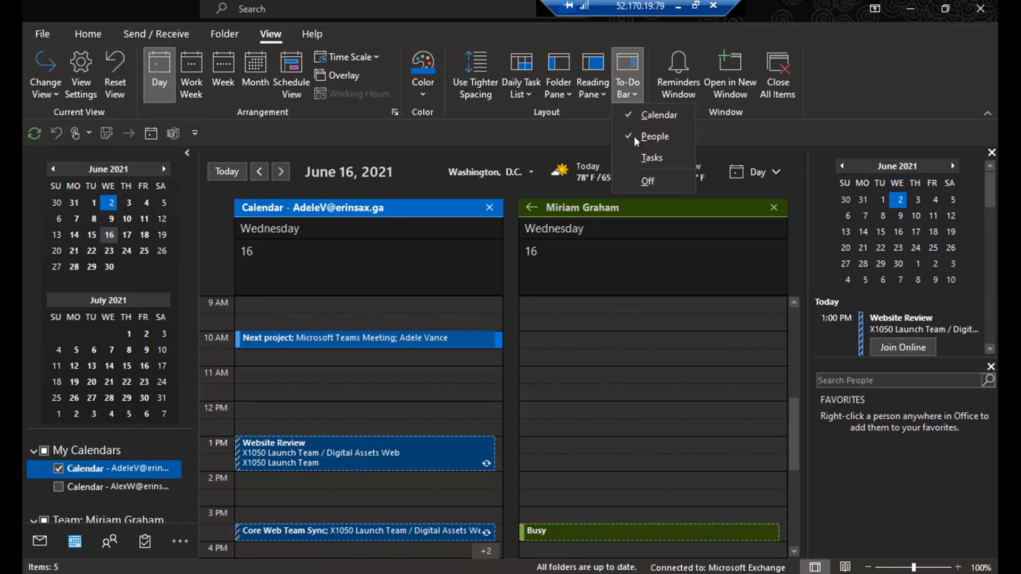
click(665, 168)
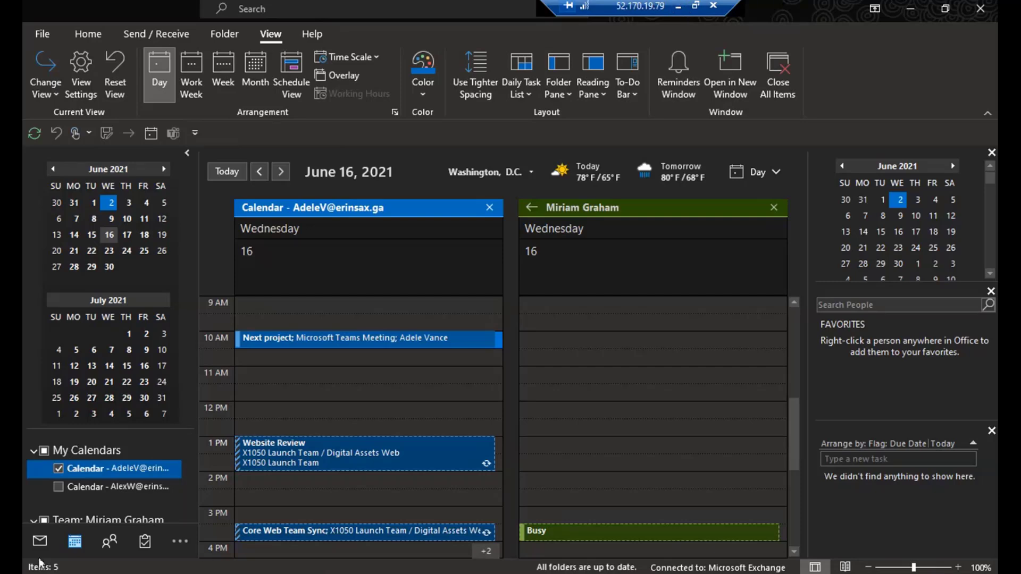
- Switch to the mail view and remove Calendar and People from its To-Do Bar
click(40, 542)
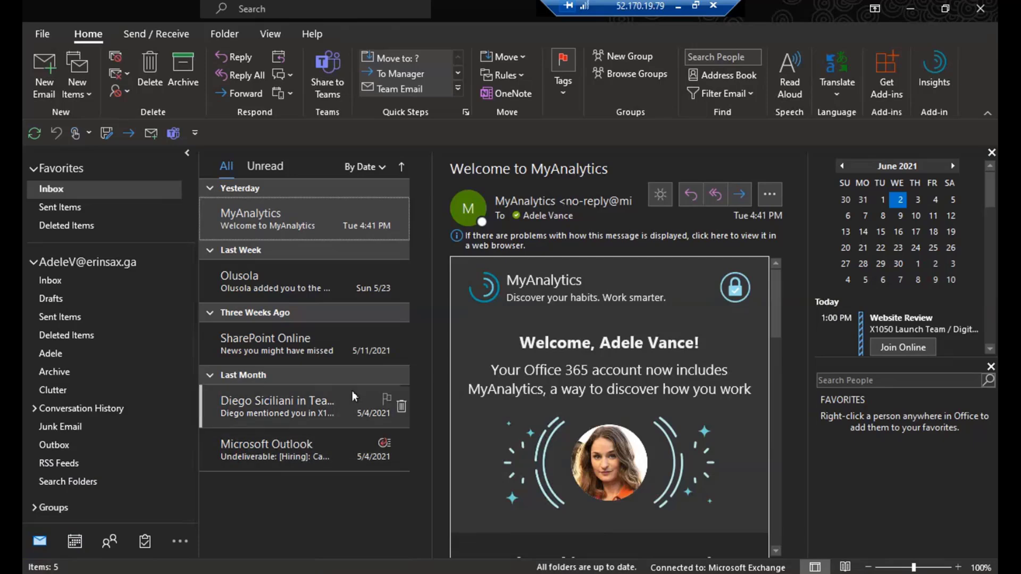
click(271, 34)
click(802, 87)
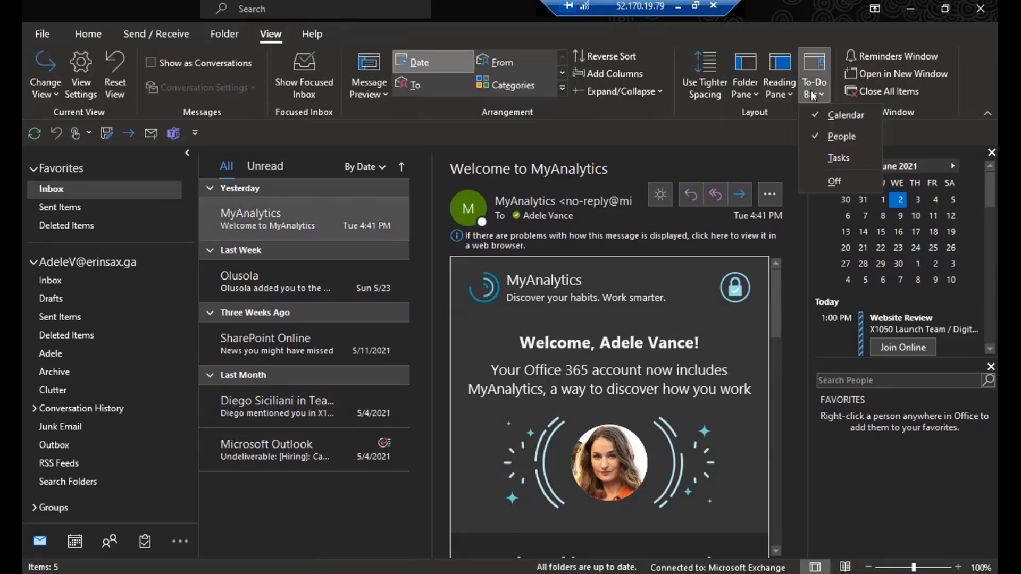
click(823, 116)
click(815, 96)
click(826, 137)
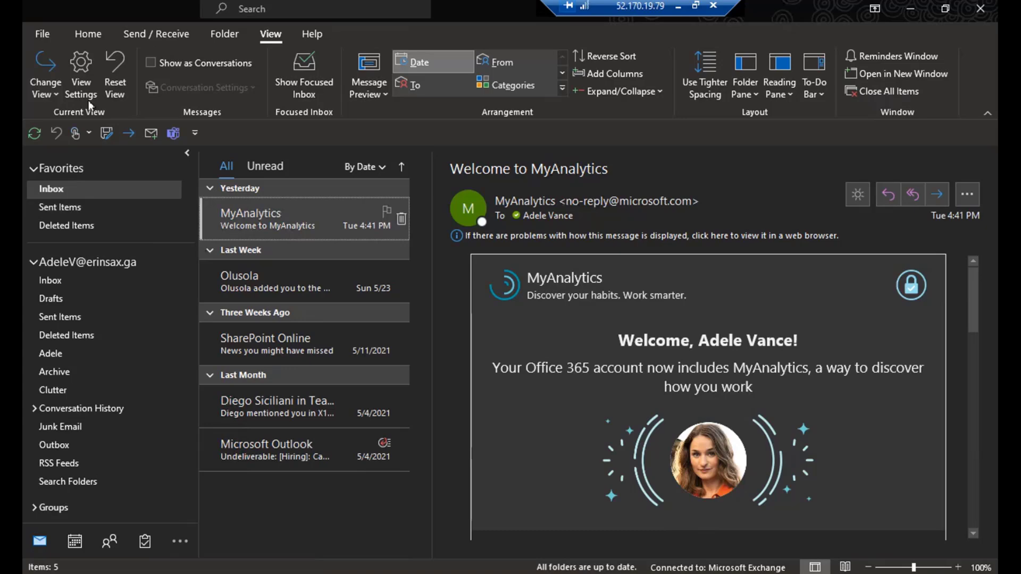
- Start a new email, review the sources offered for attaching a file, and close the message without attaching anything
click(93, 33)
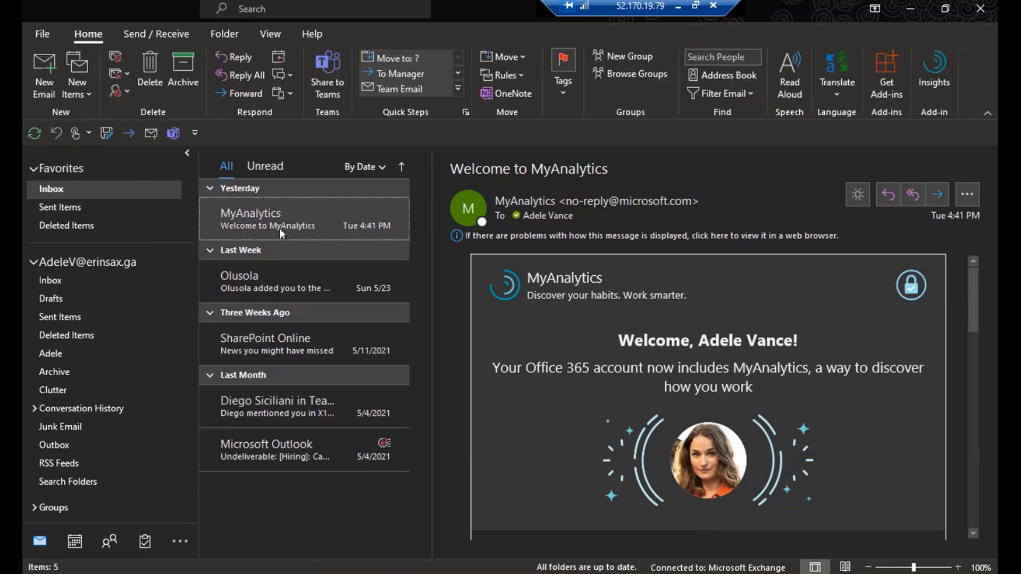
click(33, 70)
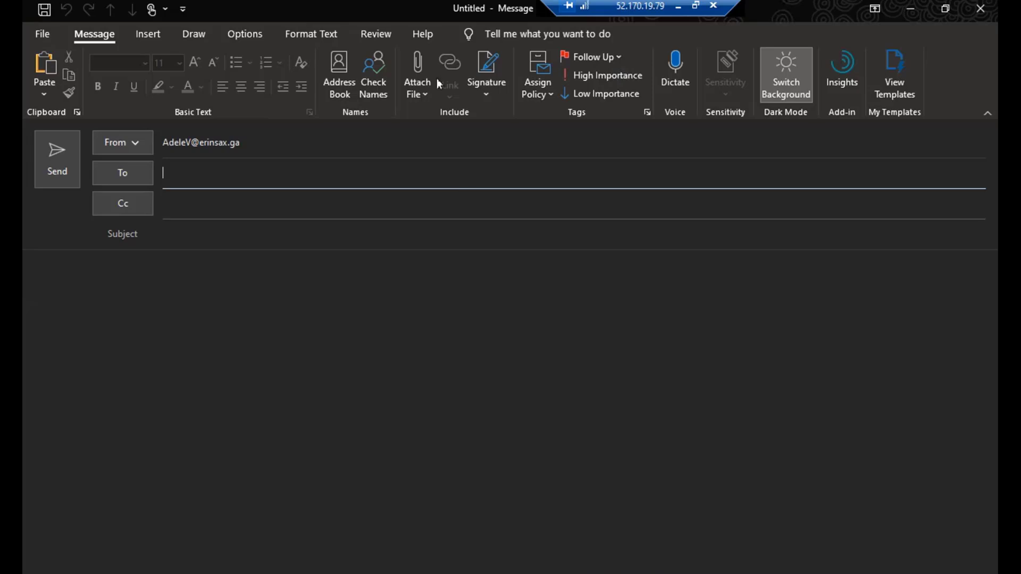
click(425, 92)
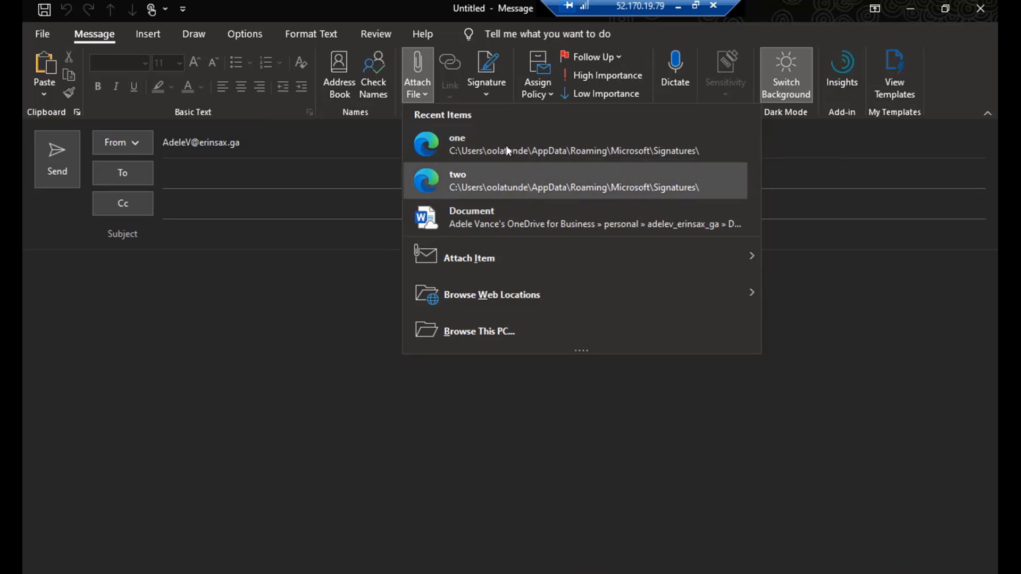
mouse_move(488, 306)
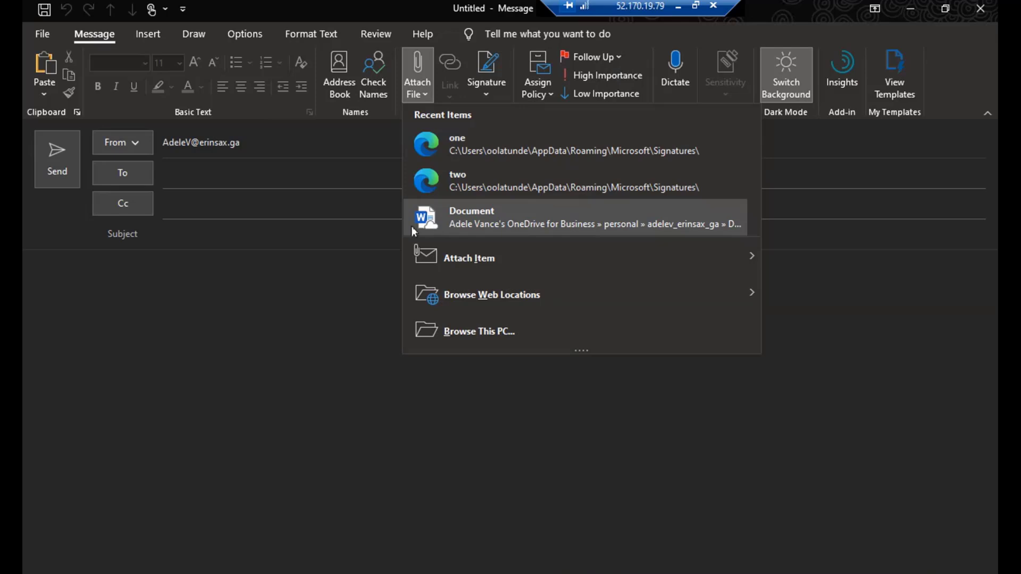
click(338, 372)
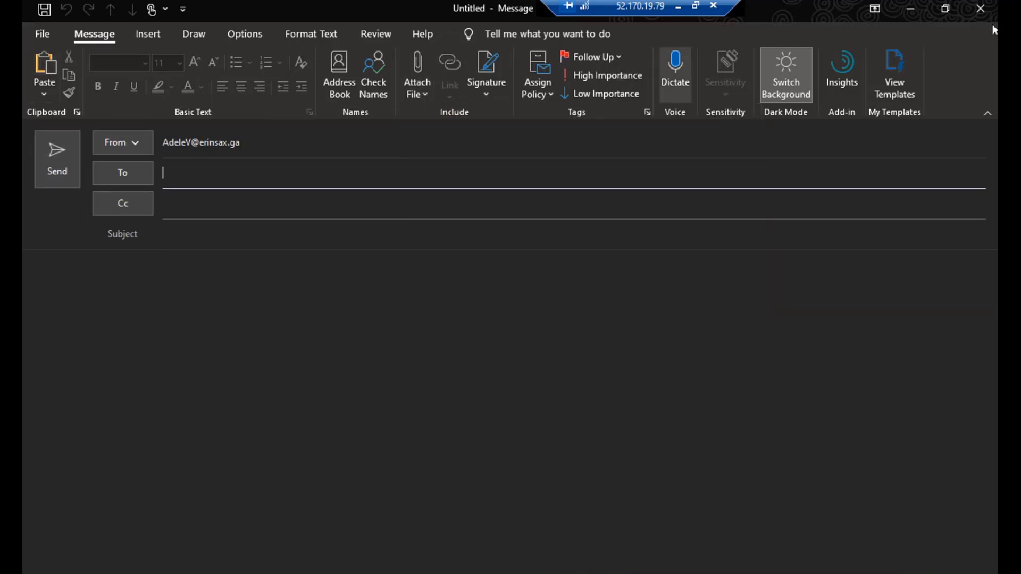
click(981, 10)
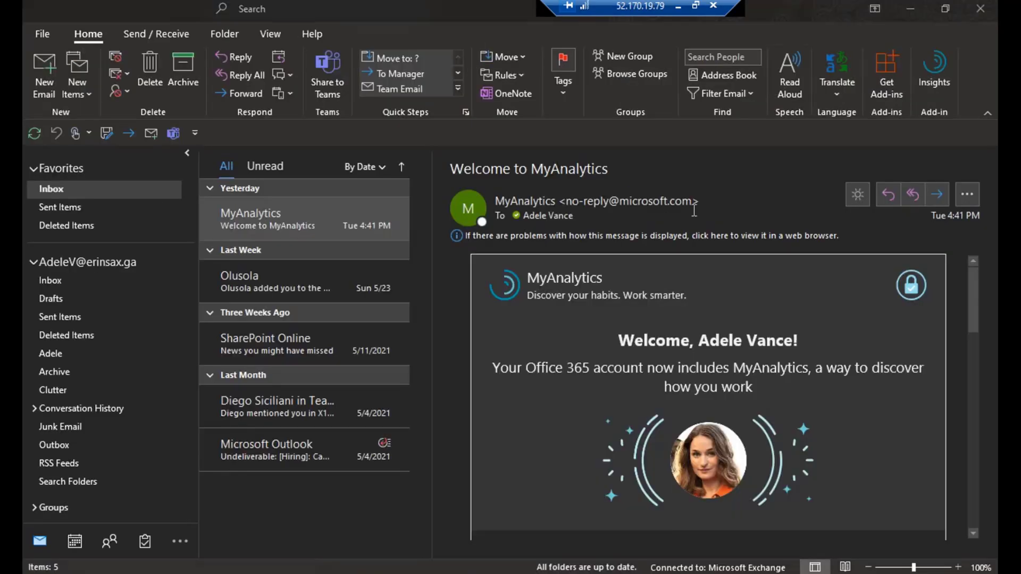
- Review the Mail section of the Outlook options, from message composition to sending and tracking, and close the options without changes
click(45, 36)
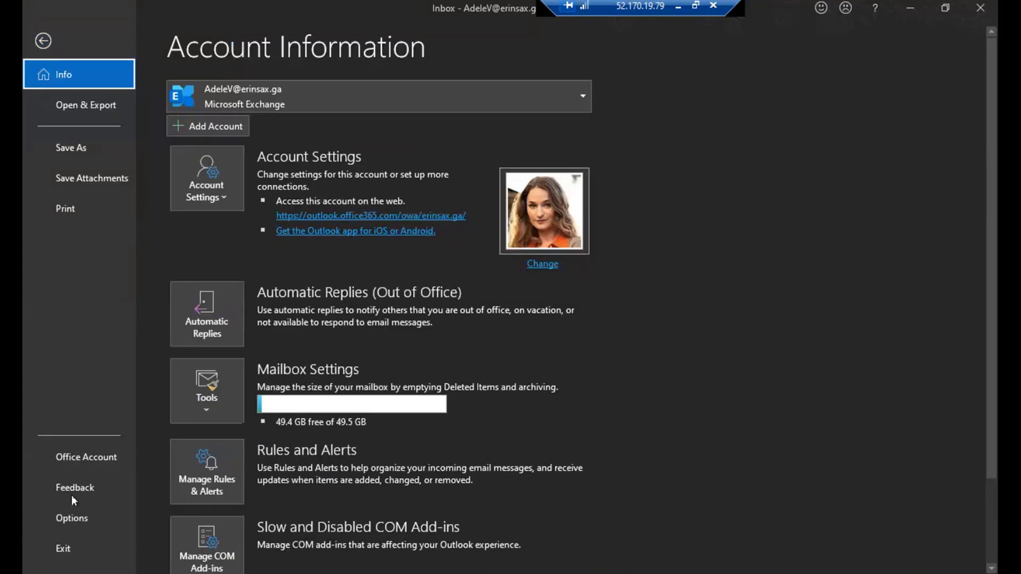
click(77, 518)
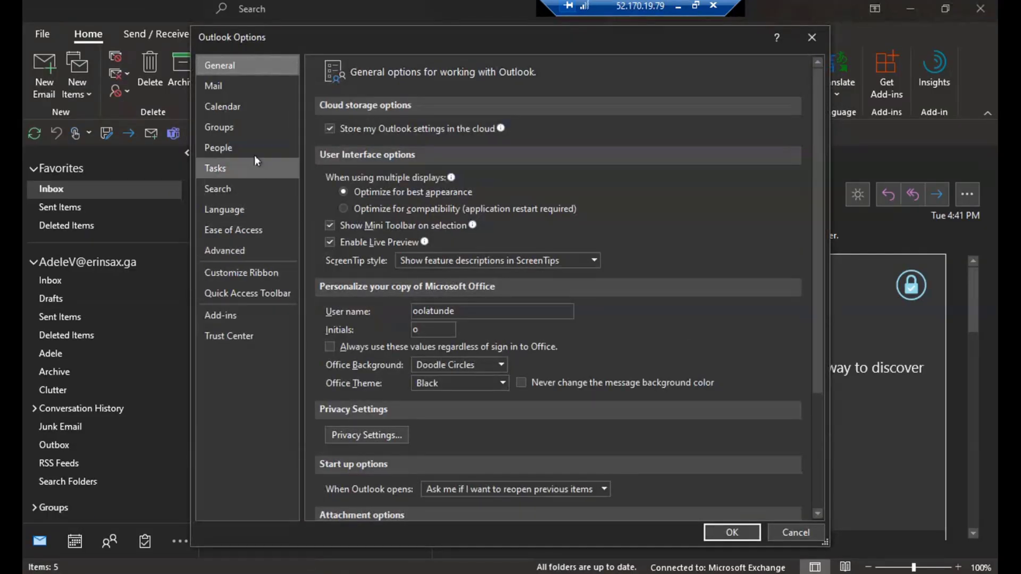
click(232, 83)
scroll(604, 359, down, 5)
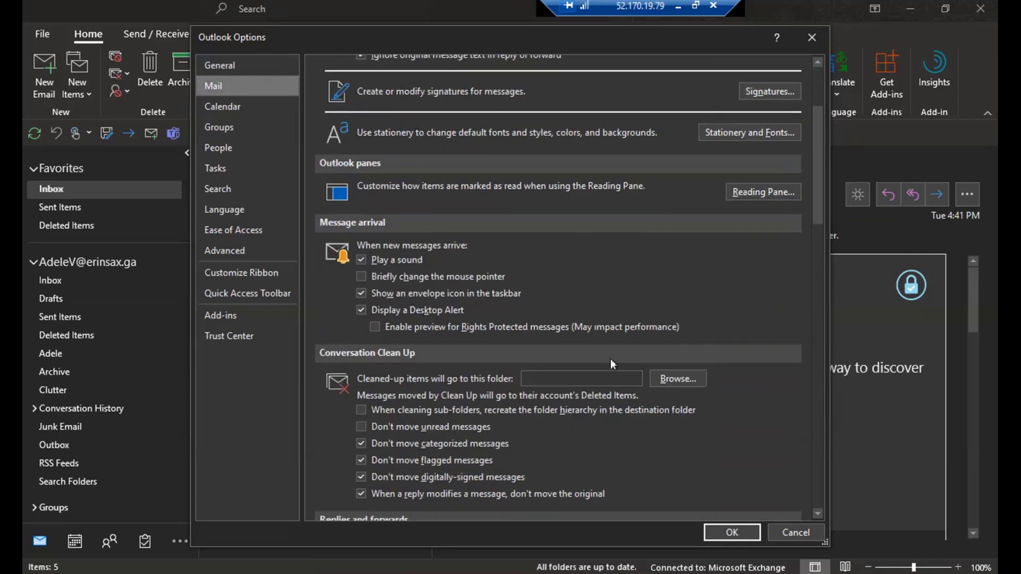
scroll(639, 366, down, 6)
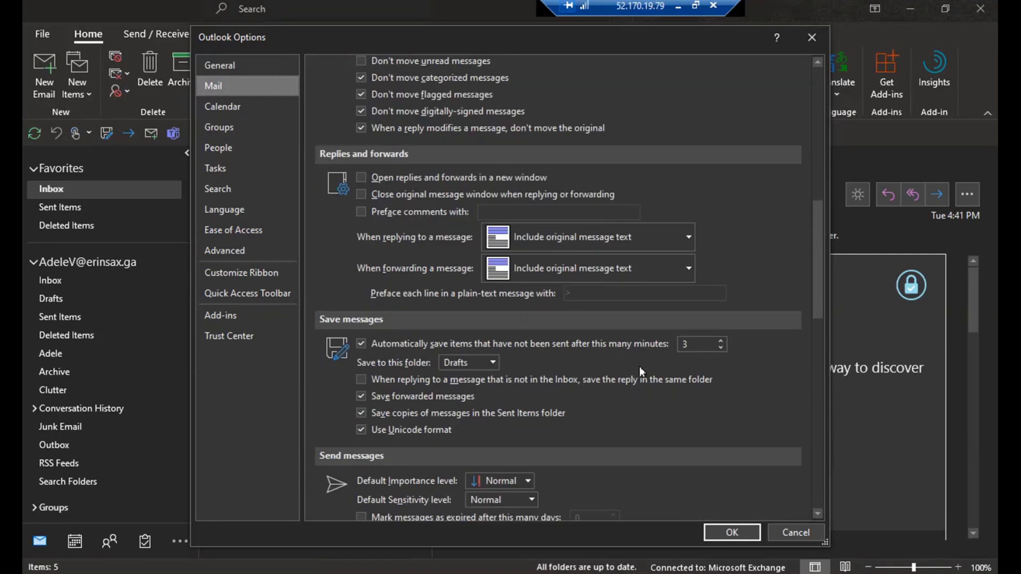
scroll(639, 366, down, 7)
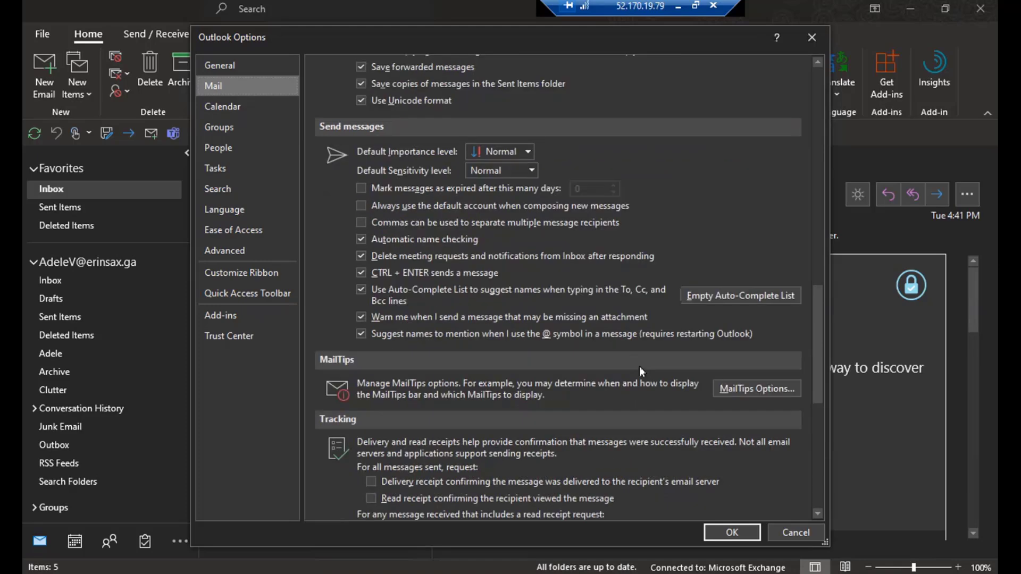
scroll(639, 366, up, 6)
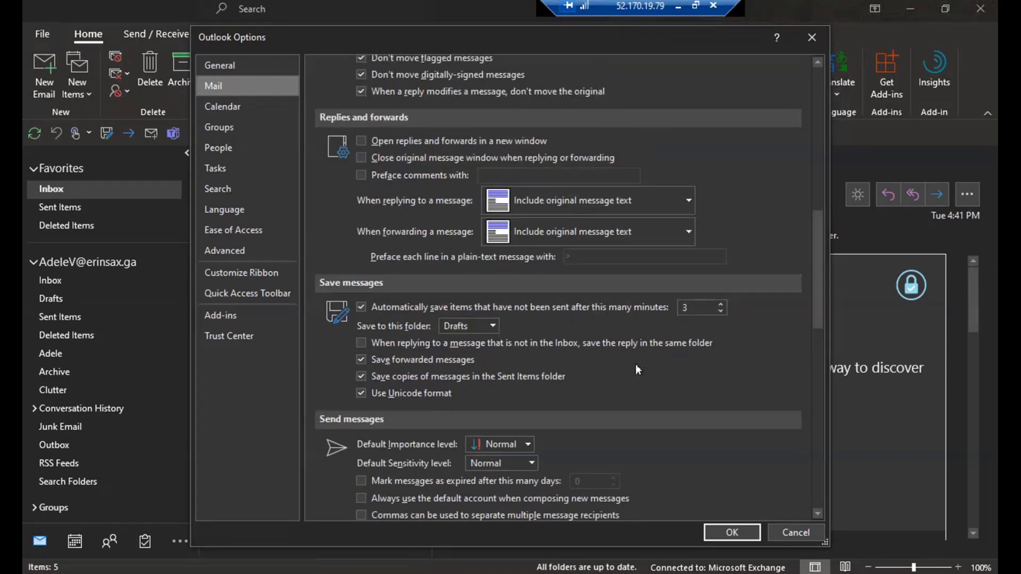
scroll(637, 368, up, 5)
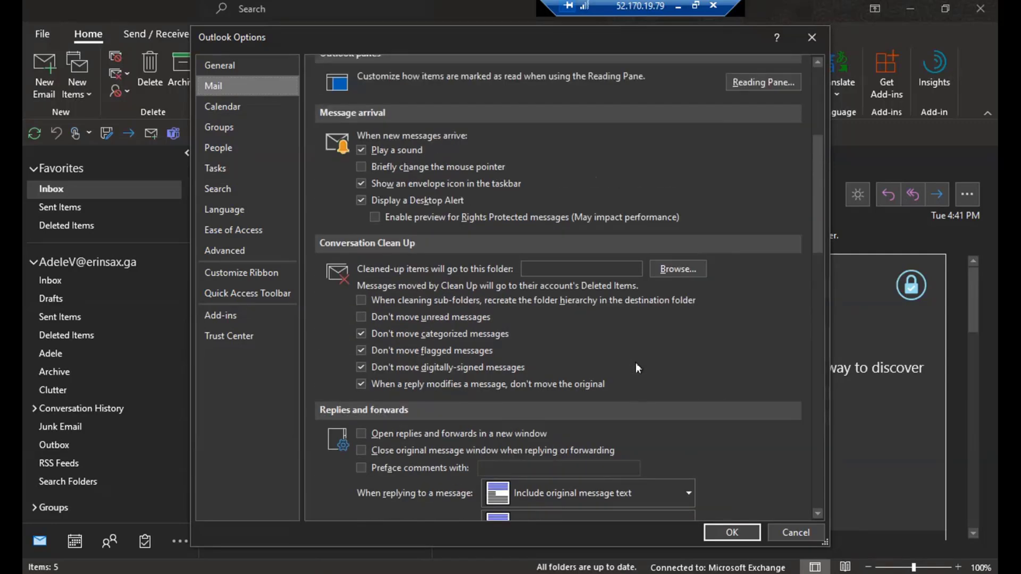
scroll(637, 367, up, 3)
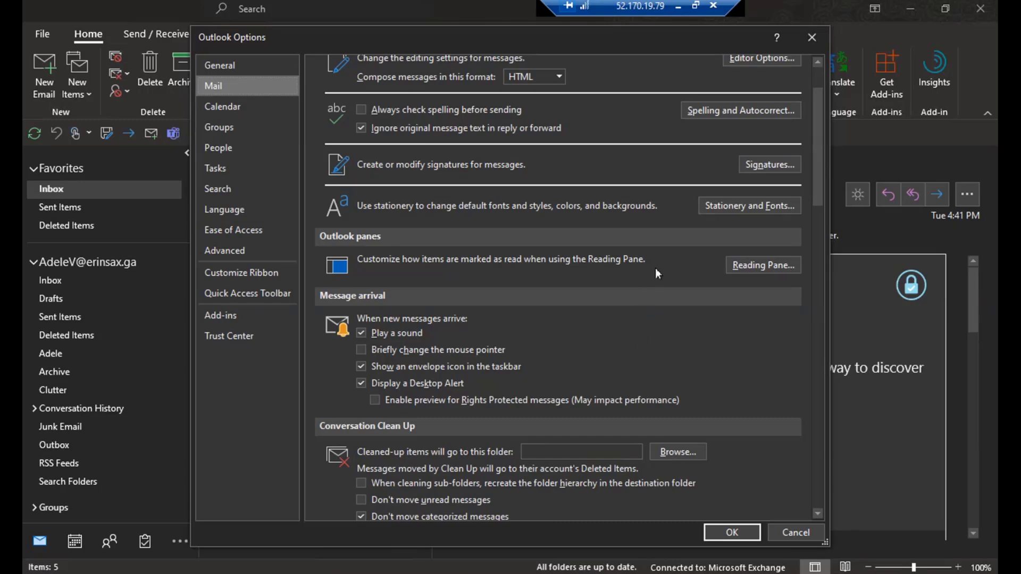
click(818, 43)
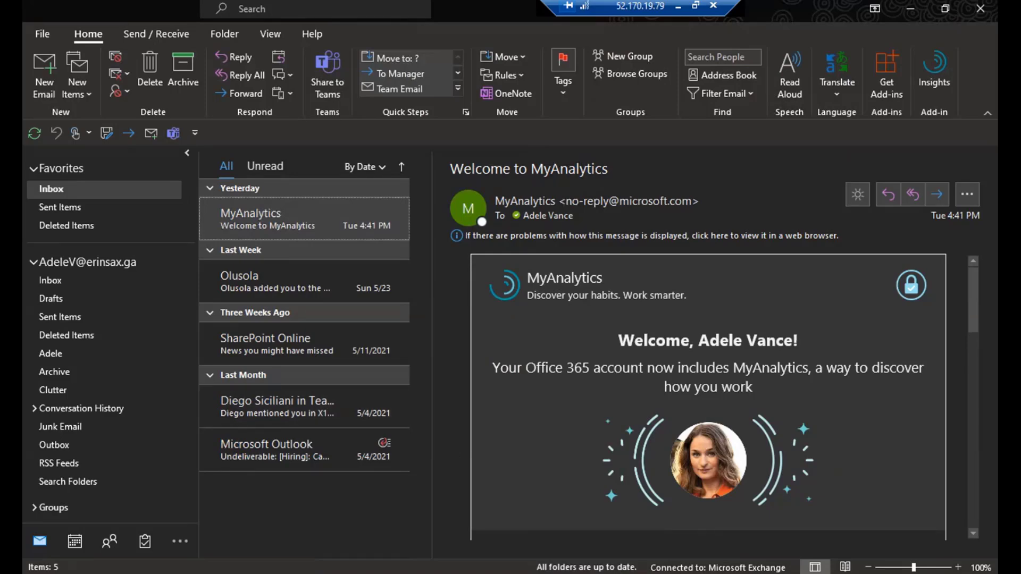
- Find and launch Word, then switch back to the Outlook inbox
key(super+s)
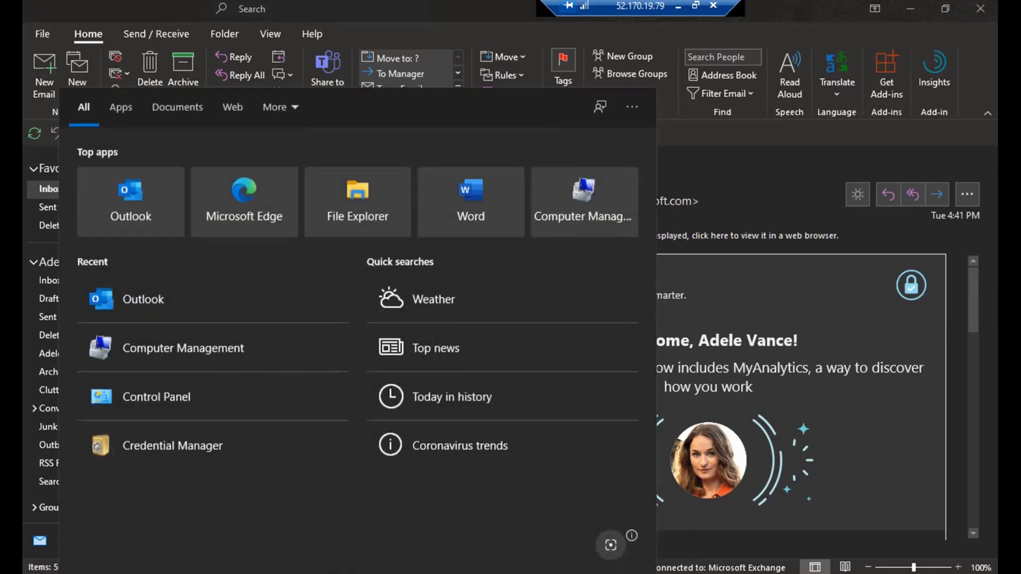
text(word)
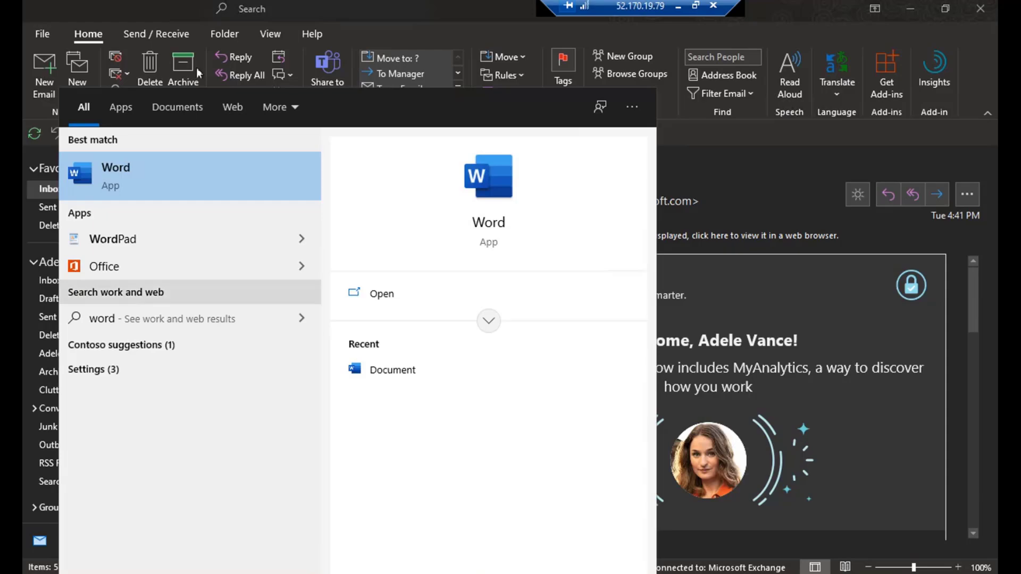
click(138, 179)
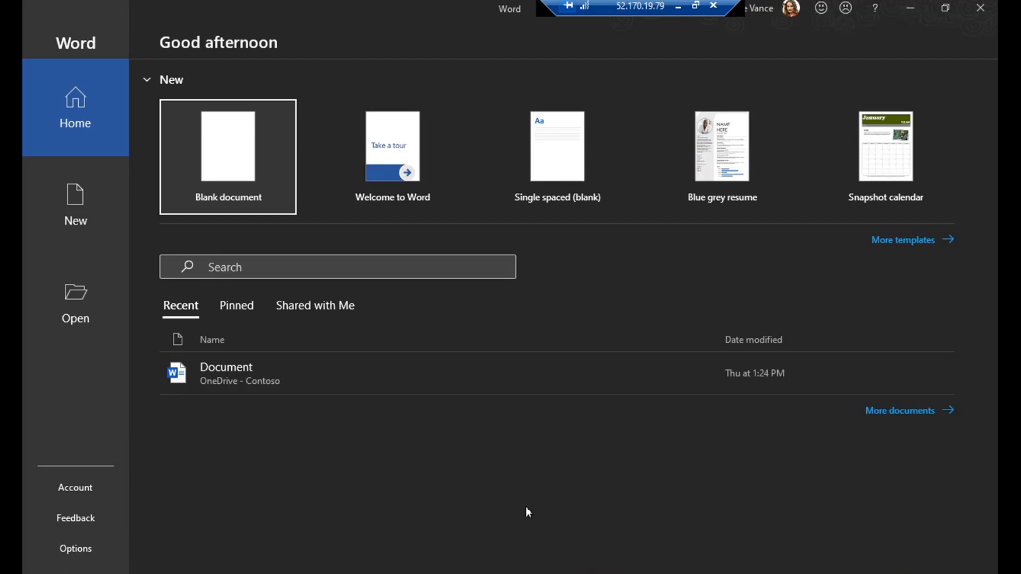
click(618, 573)
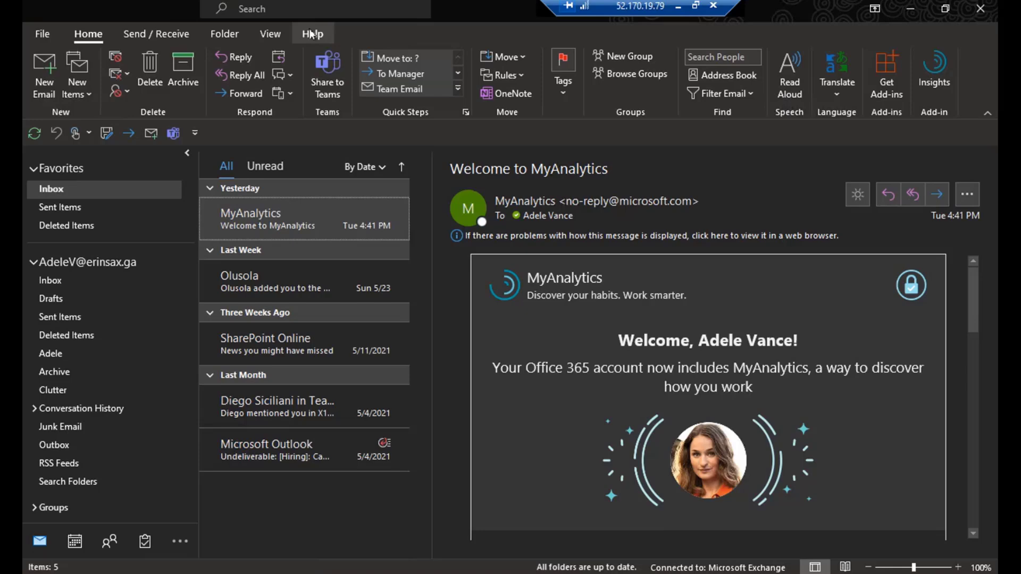
- Show the Outlook training topics in Help, look through them, and close the help pane
click(312, 33)
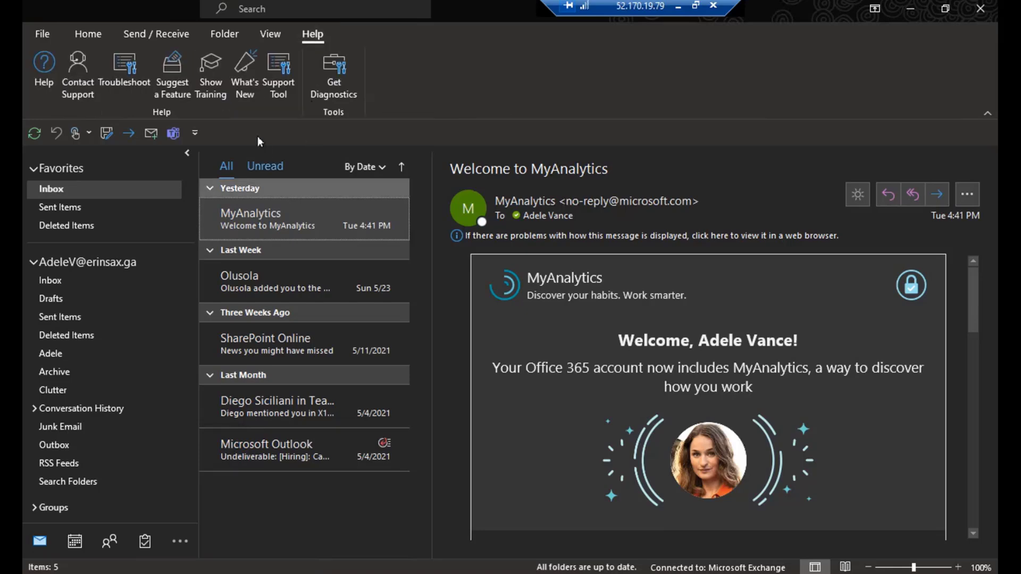
click(211, 96)
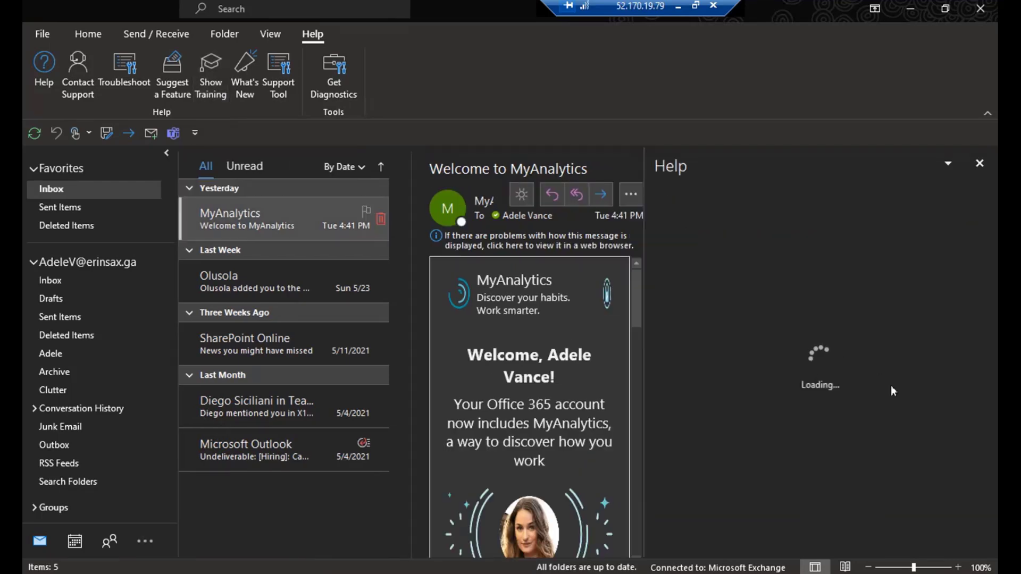
scroll(878, 404, down, 3)
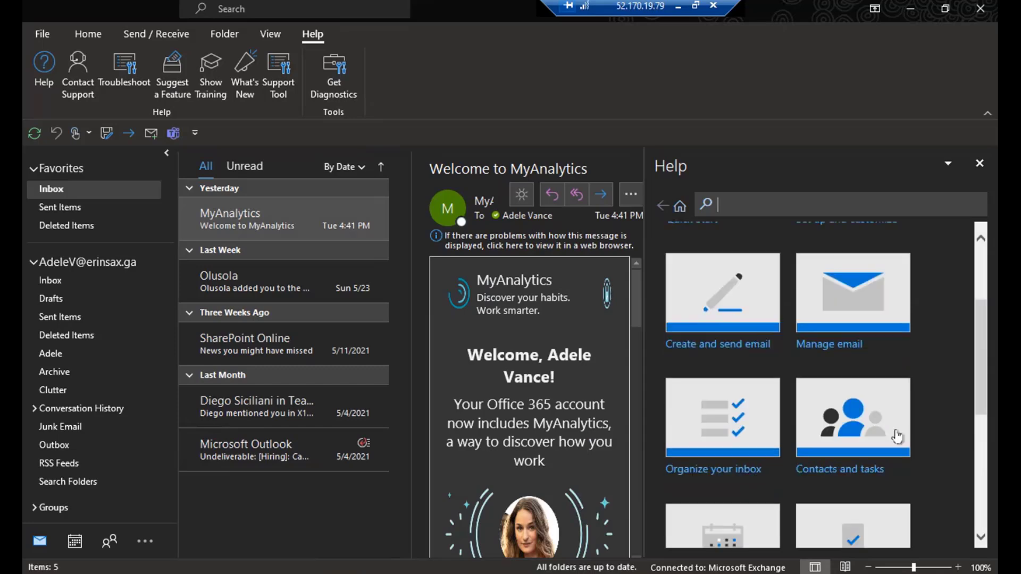
scroll(897, 436, down, 5)
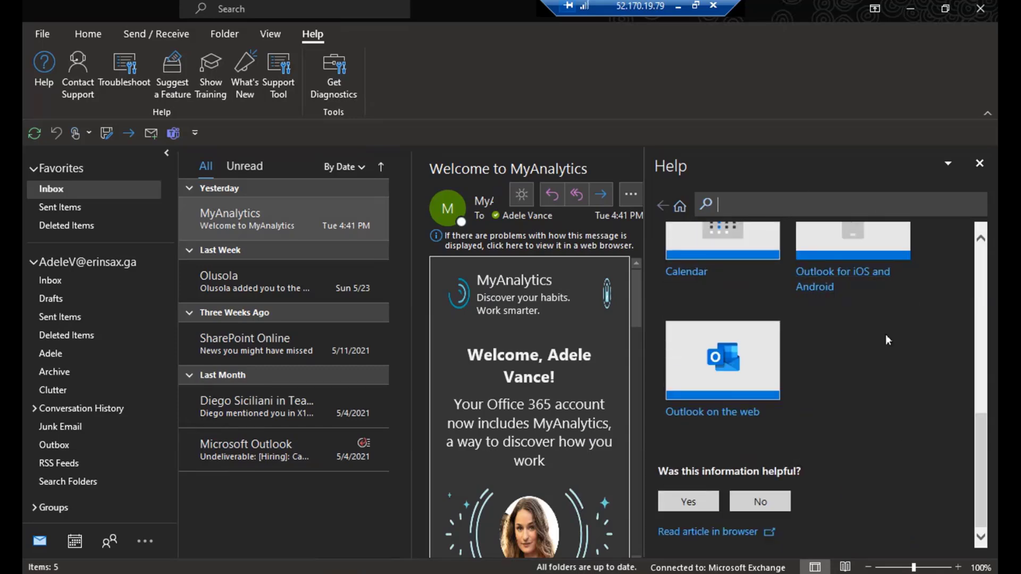
click(980, 163)
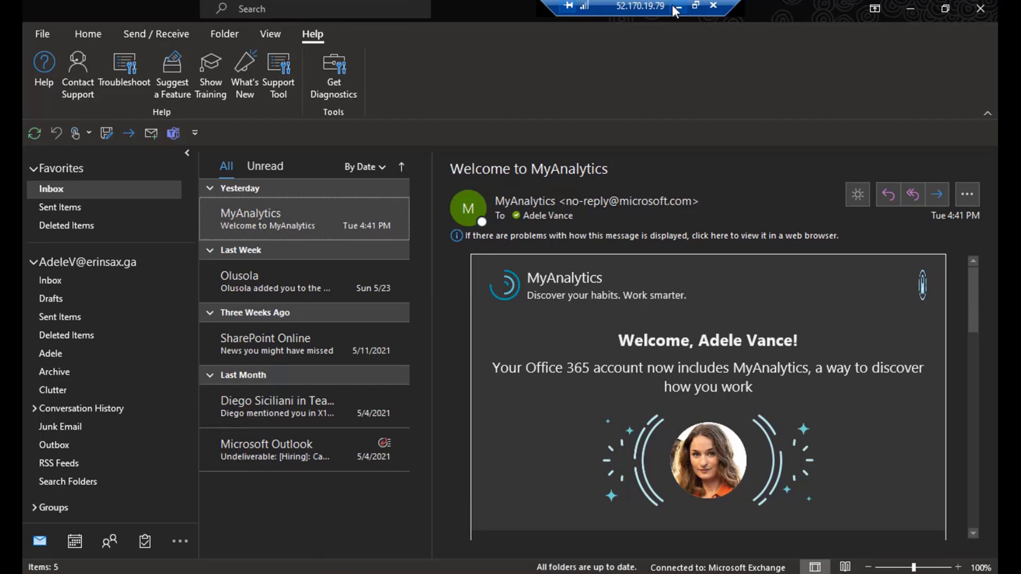
- View the Drafts folder and the Inbox of the second mail account and look through its focused messages
scroll(69, 479, down, 3)
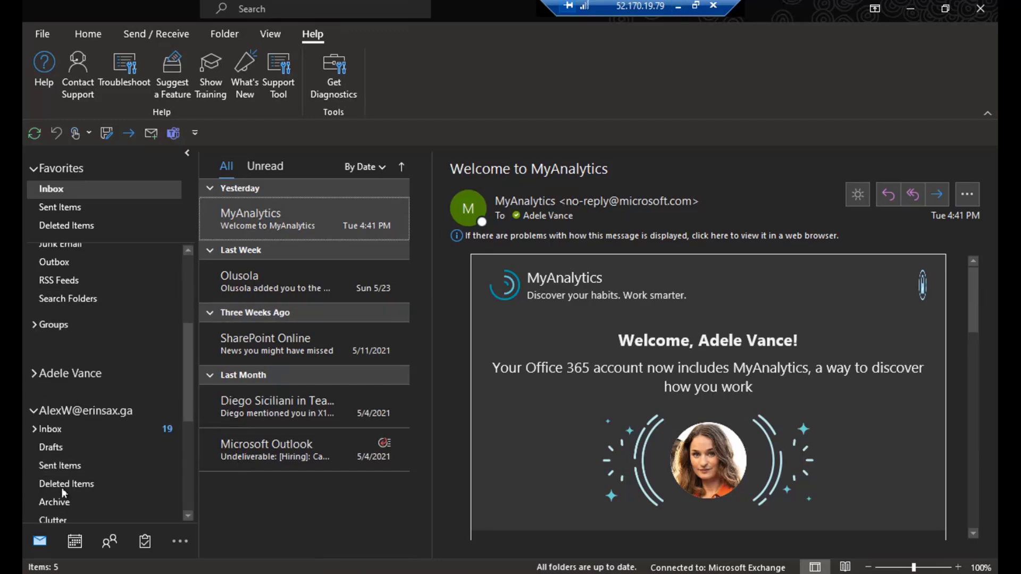
click(56, 448)
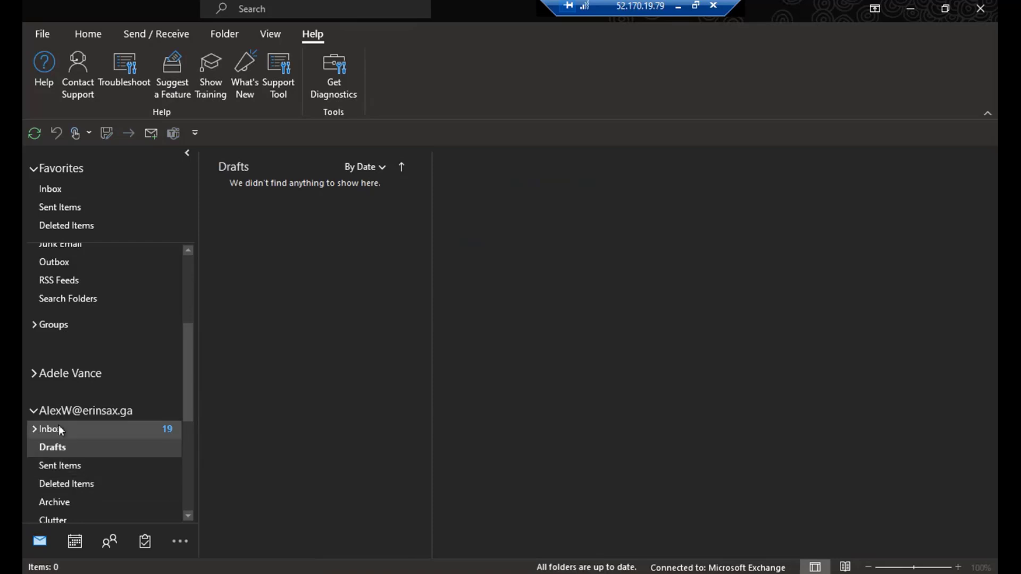
click(61, 430)
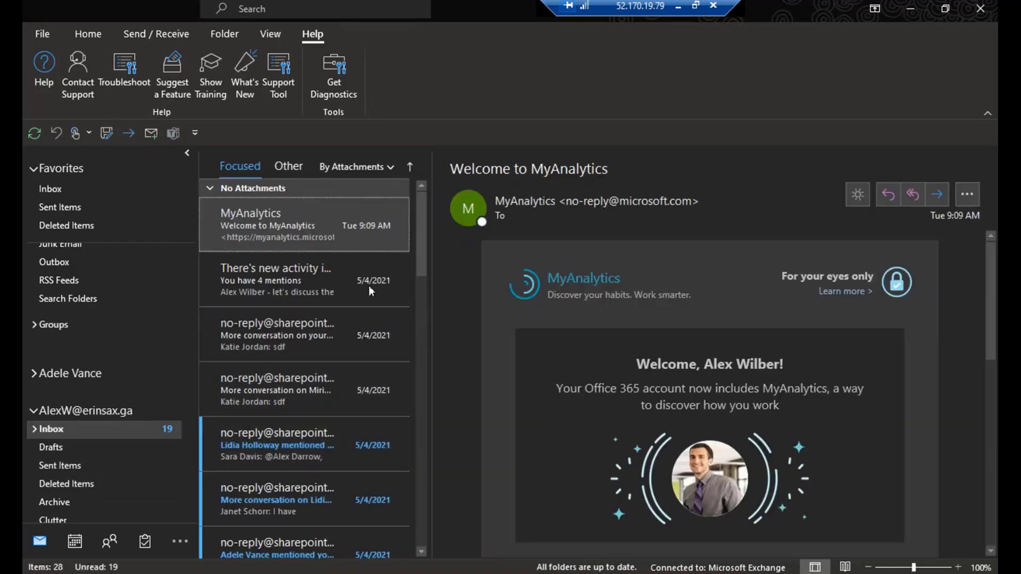
scroll(314, 308, down, 3)
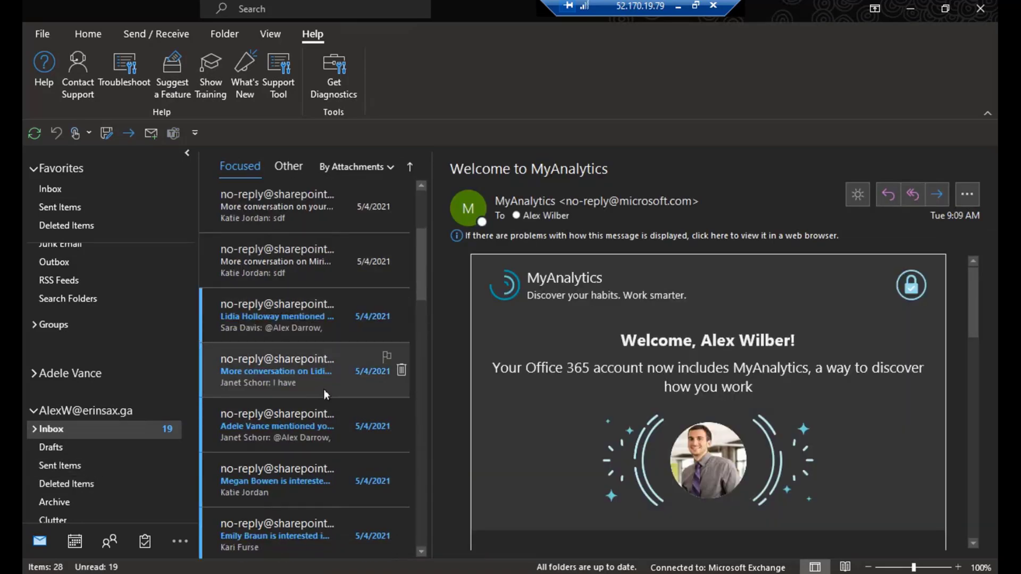
scroll(324, 389, down, 5)
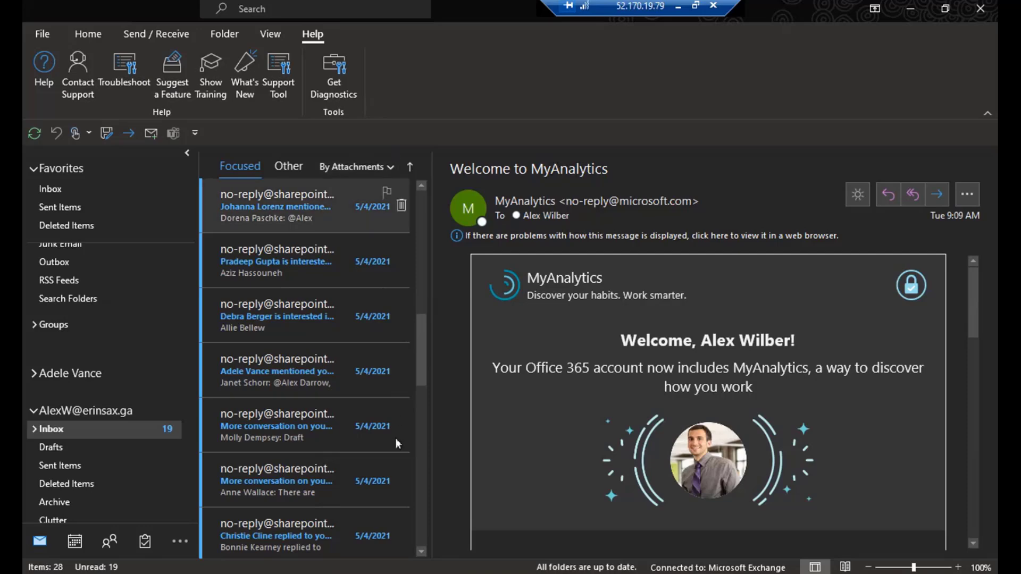
scroll(399, 478, up, 5)
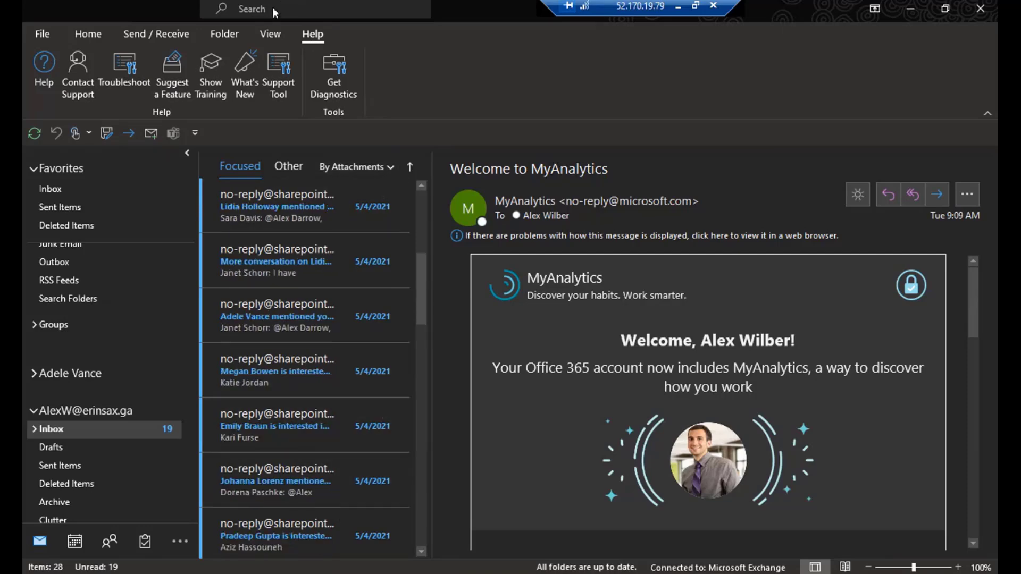
- Search the current mailbox for messages that have attachments, then return to the second account's Inbox
click(275, 11)
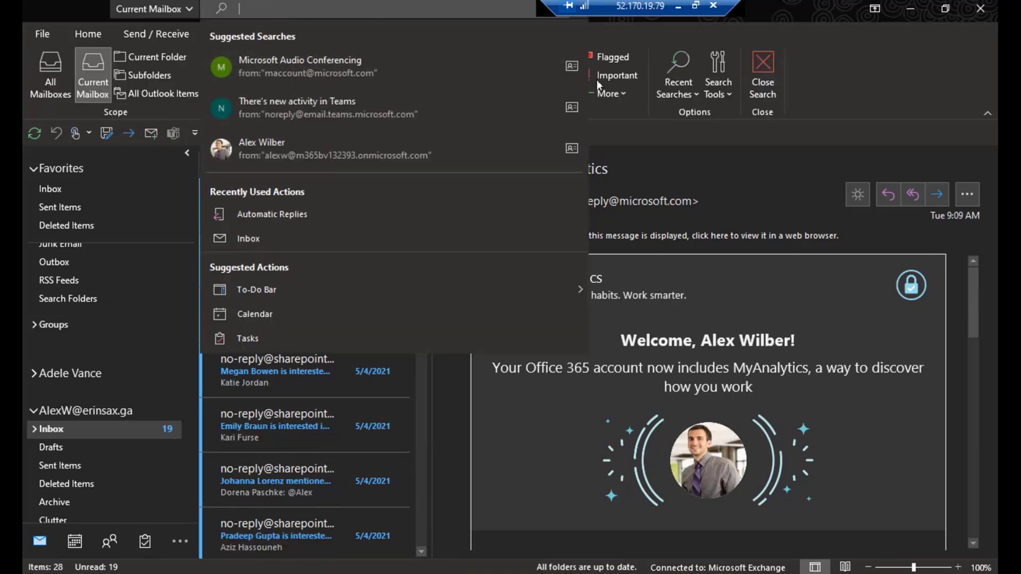
click(816, 34)
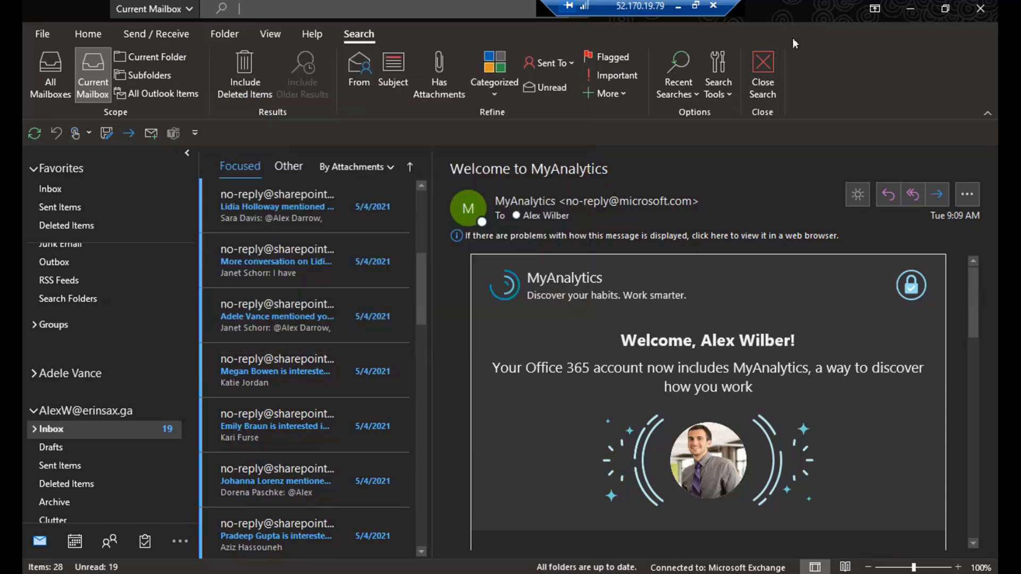
click(437, 80)
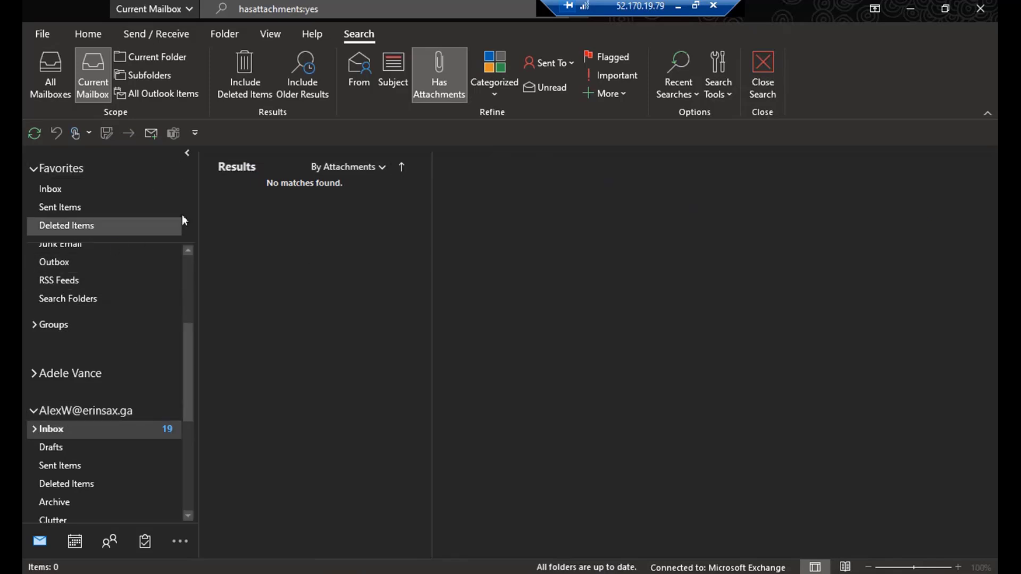
click(89, 433)
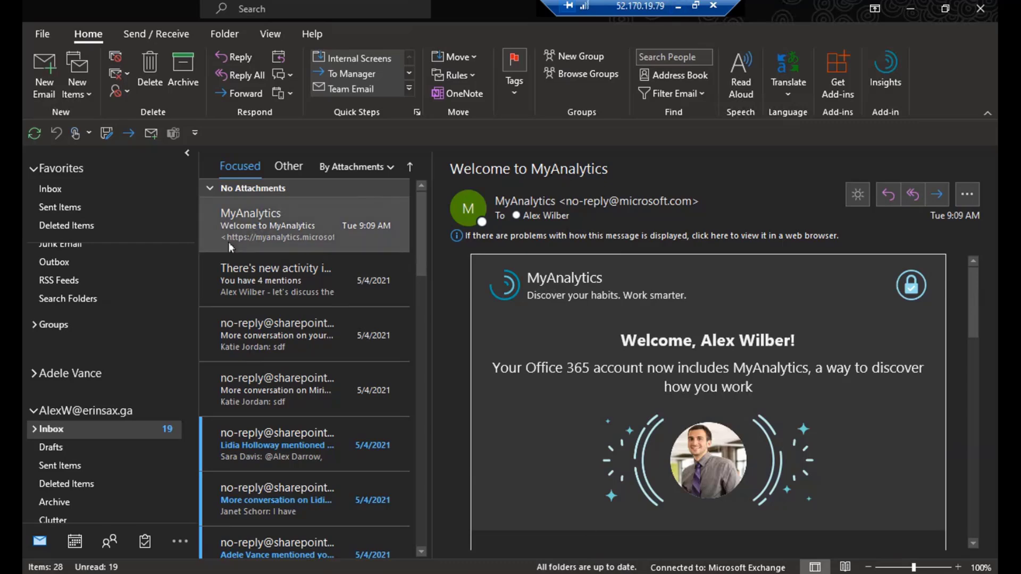
- Start a new email from the second account, address it to the first suggested contact, and enter the subject names
click(46, 70)
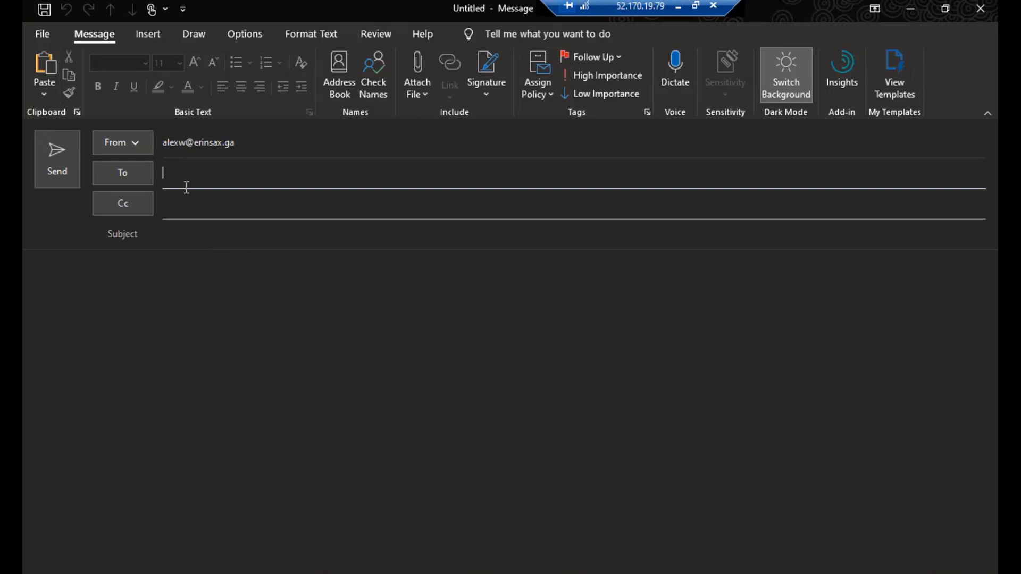
text(ale)
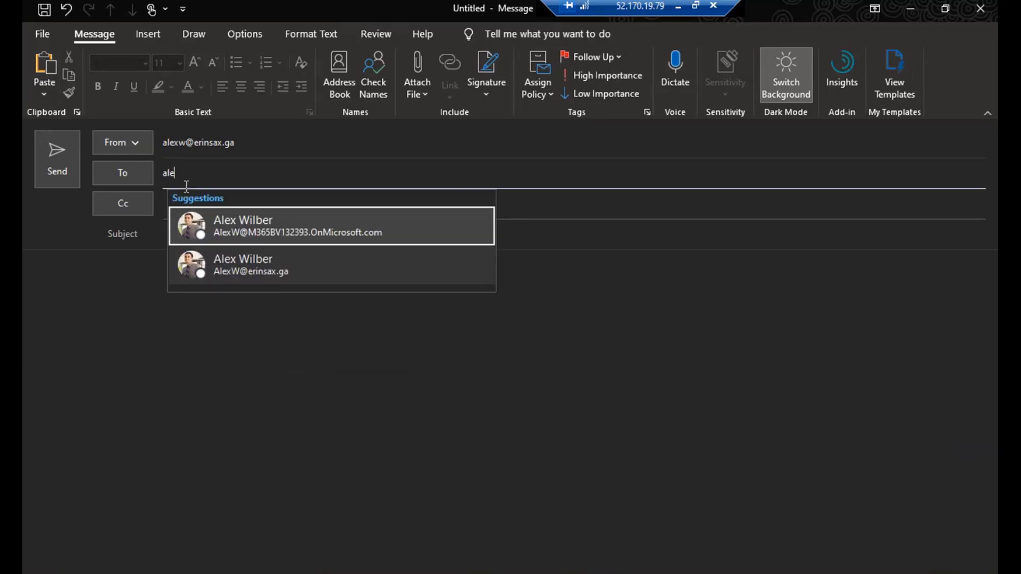
click(198, 234)
click(181, 224)
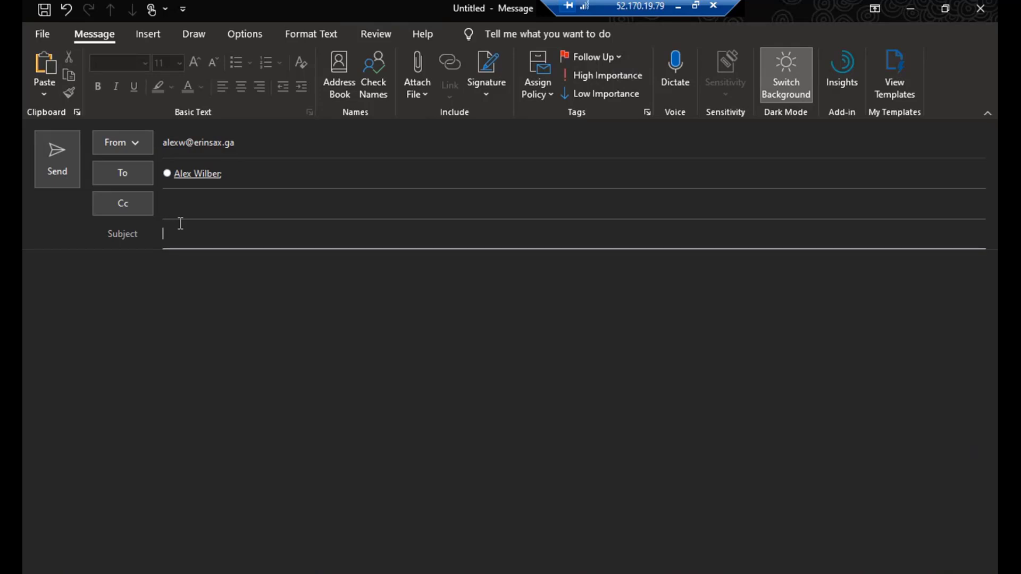
text(names)
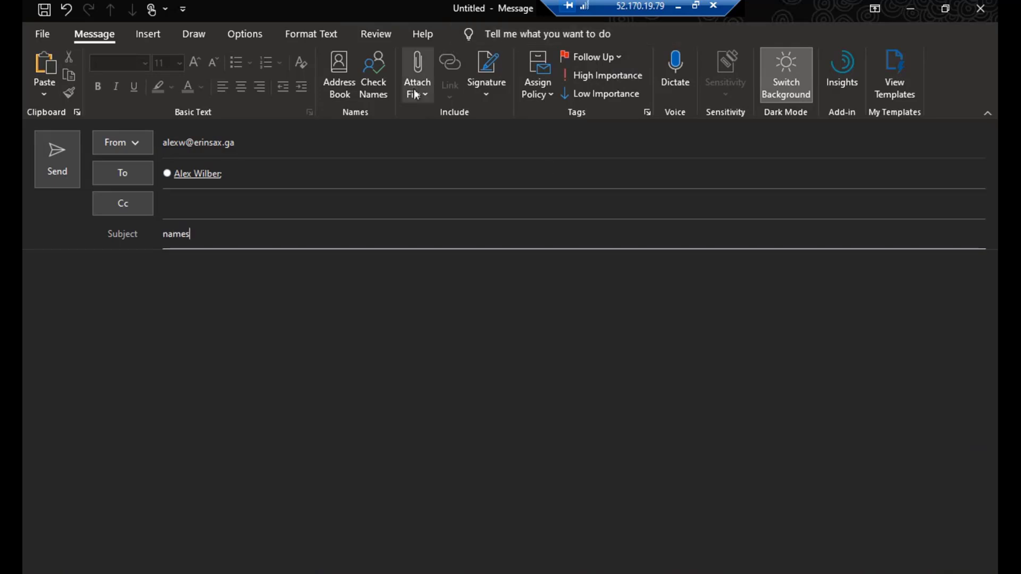
- Browse the Documents folder on this PC for a file to attach, cancel the file selection, and return to the message body
click(416, 95)
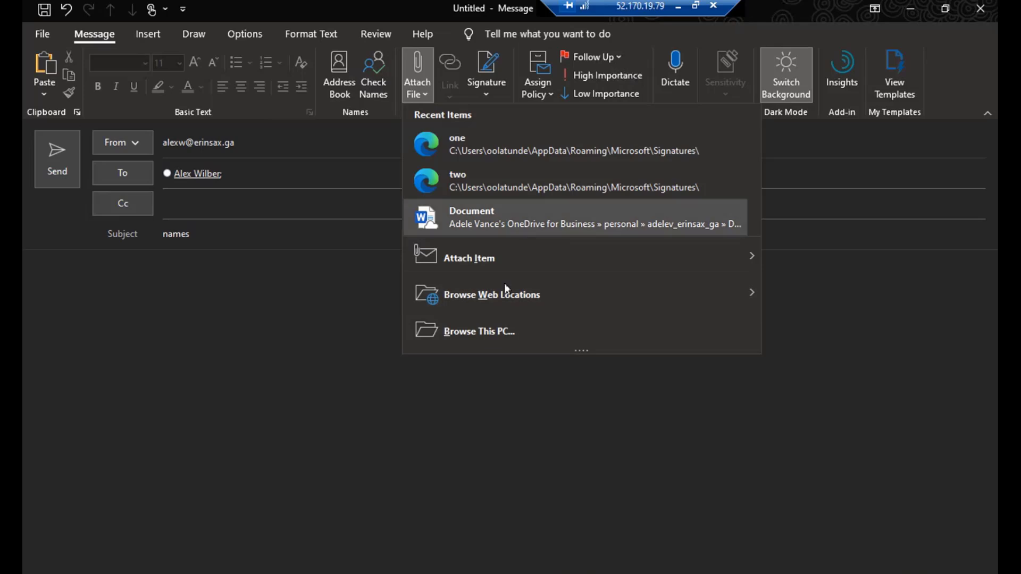
click(490, 333)
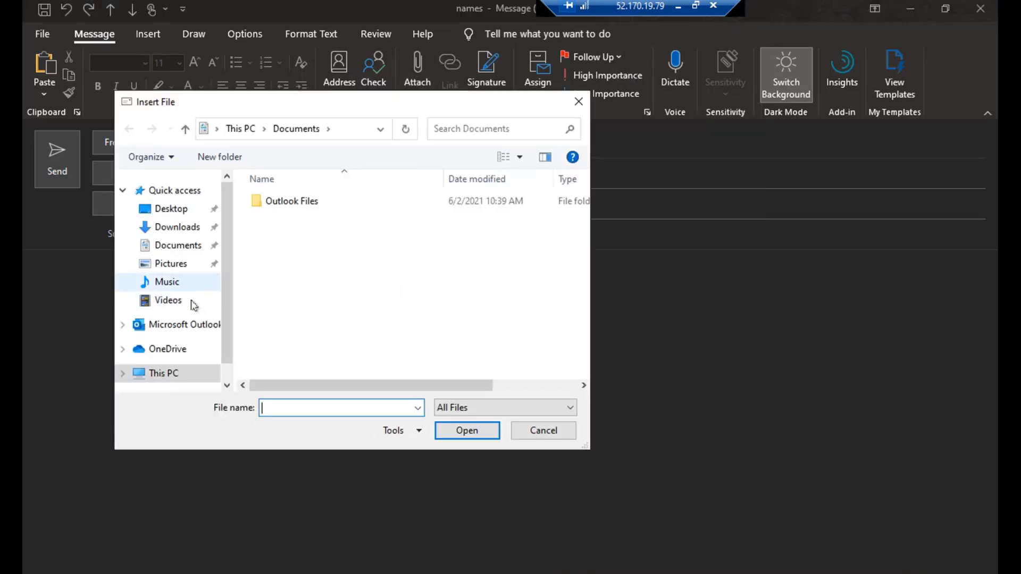
scroll(193, 304, down, 1)
click(186, 215)
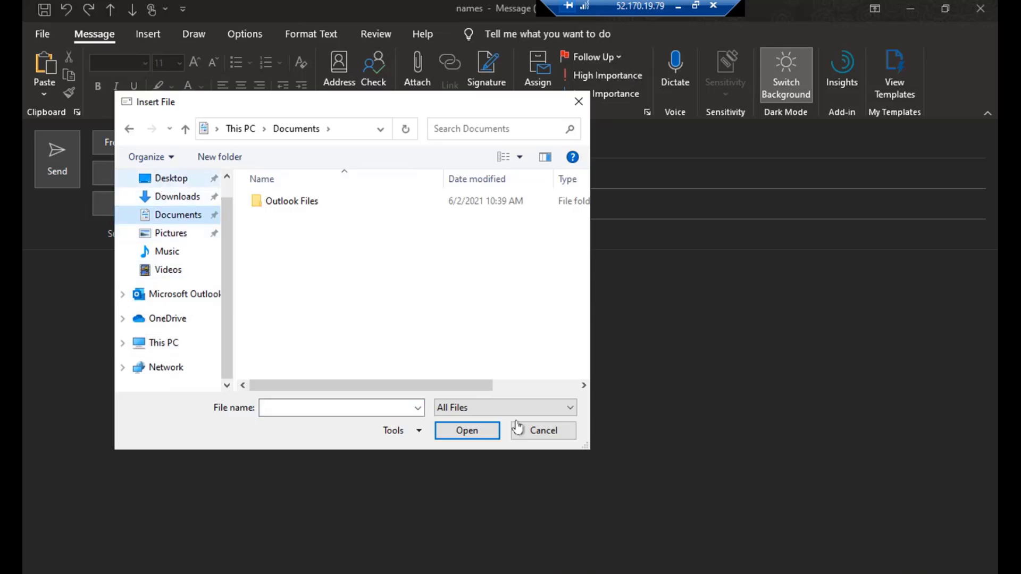
click(548, 432)
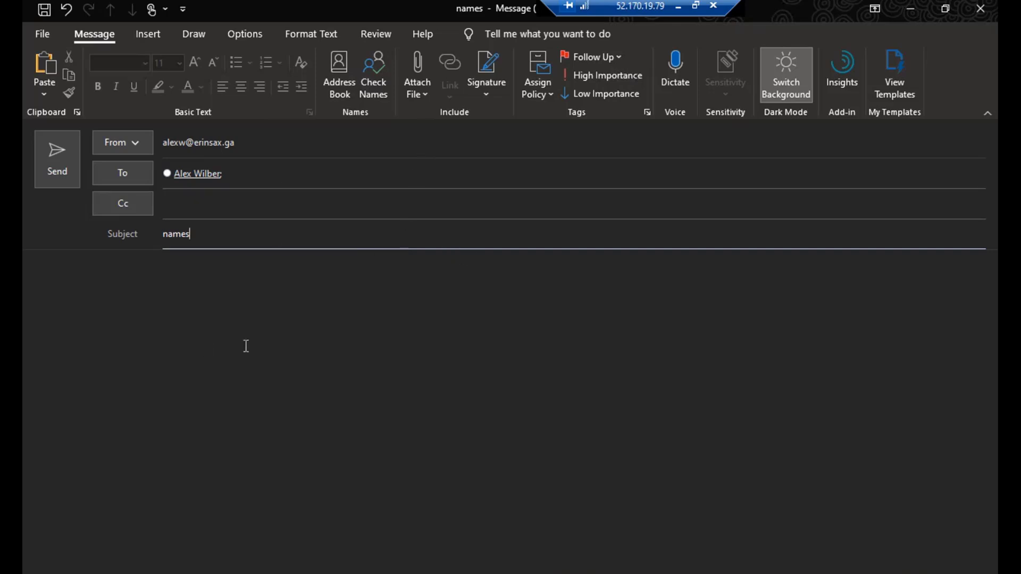
click(159, 300)
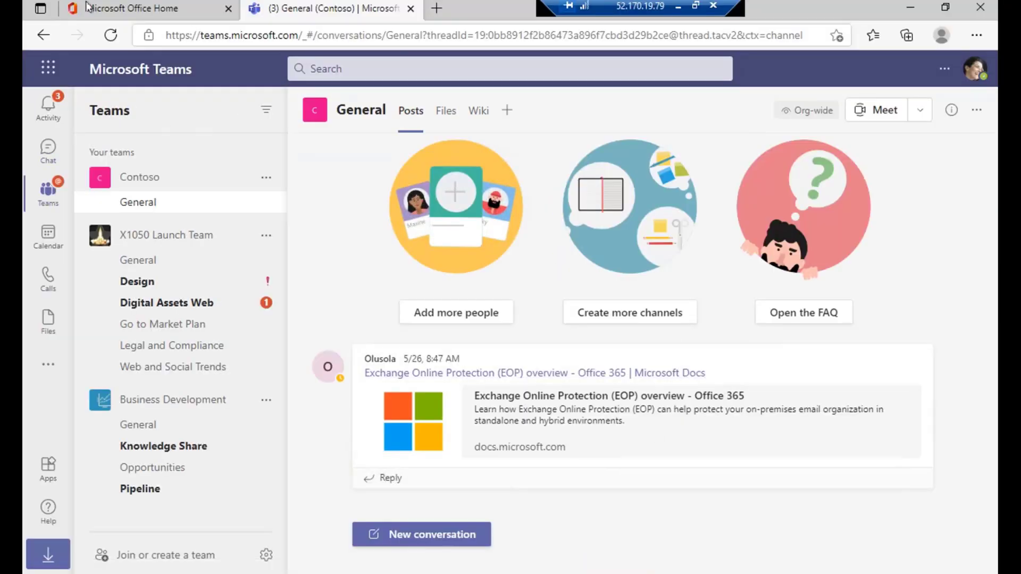
- Switch to Microsoft Office Home in the browser, open SharePoint from it, and dismiss the welcome introduction
click(114, 8)
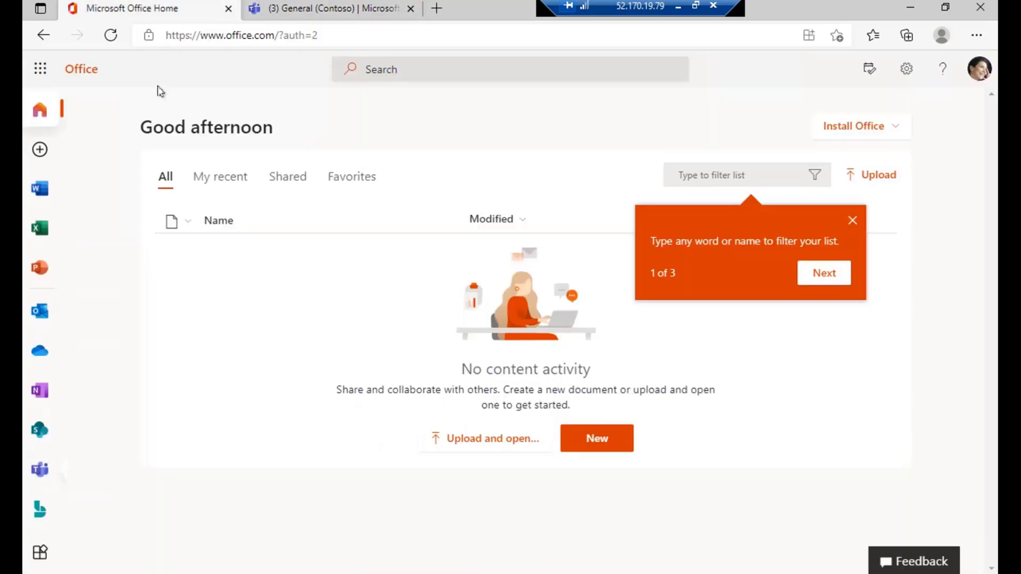
click(40, 430)
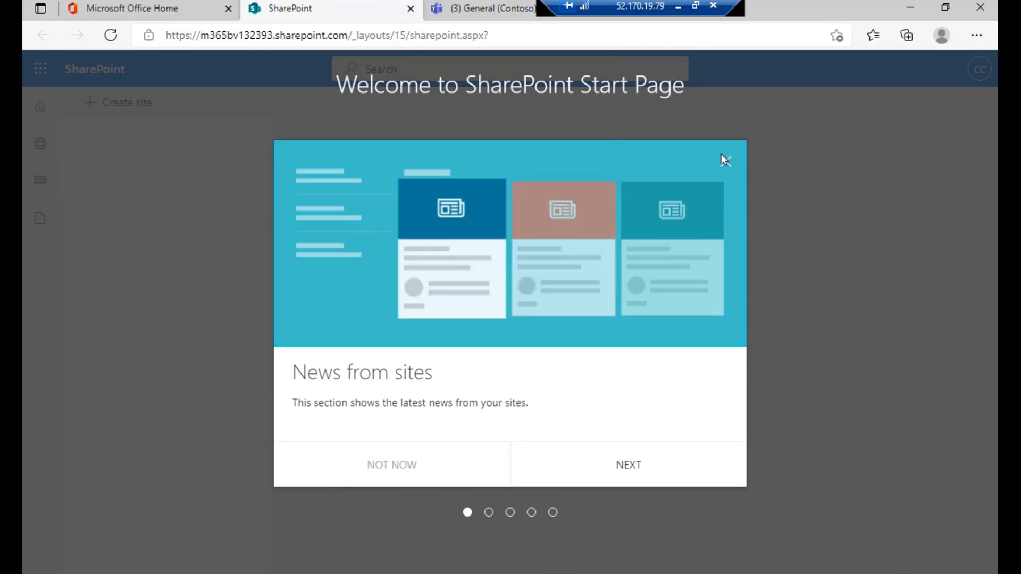
click(728, 164)
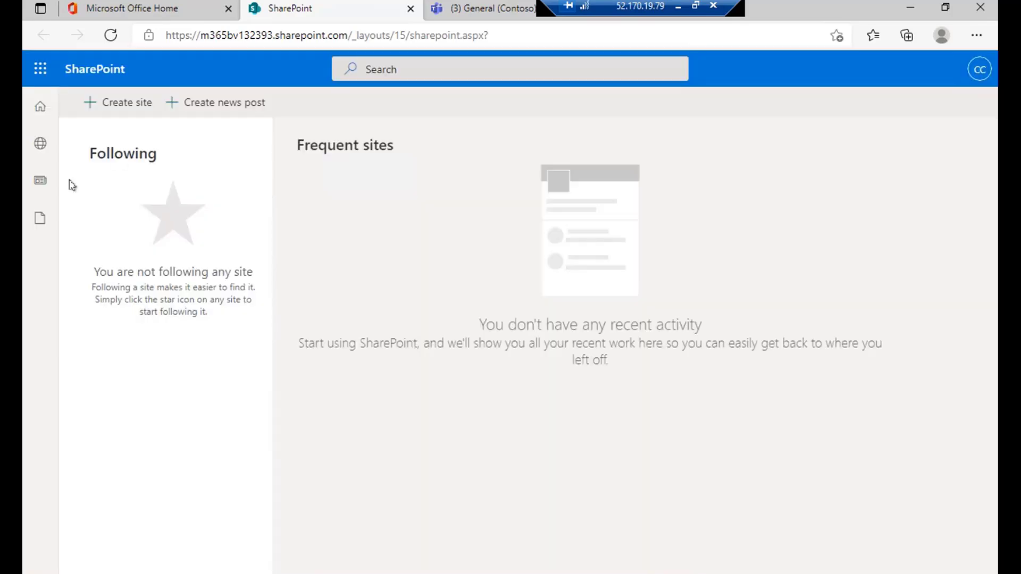
- Reload the SharePoint start page, go back to Office Home, and open SharePoint in another browser tab
click(38, 111)
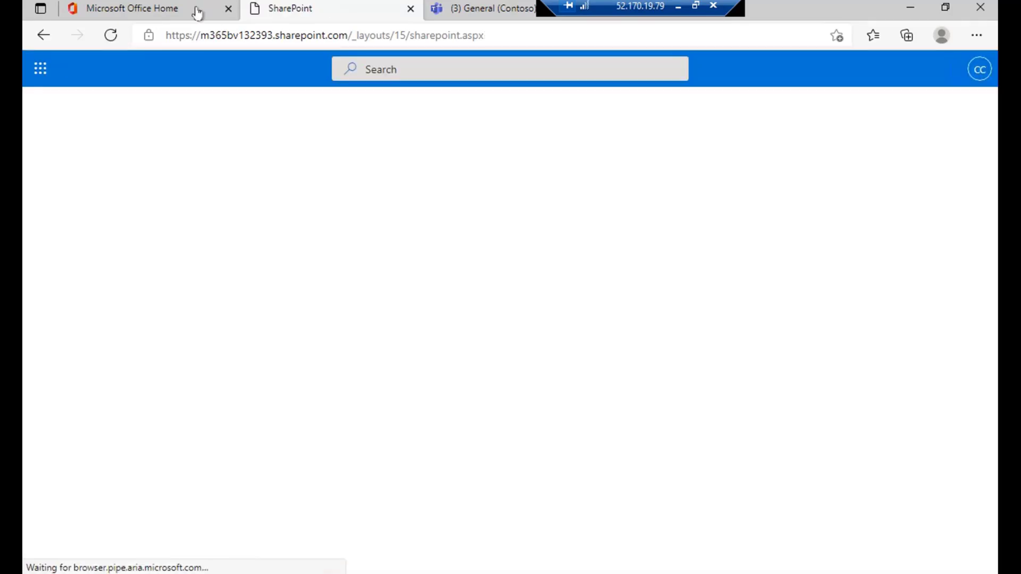
click(205, 10)
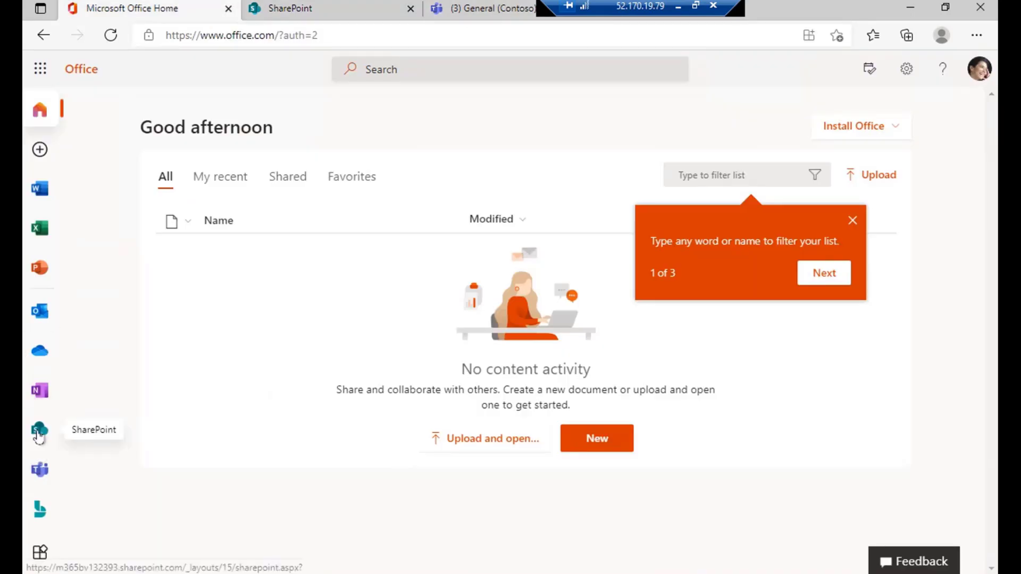
click(39, 429)
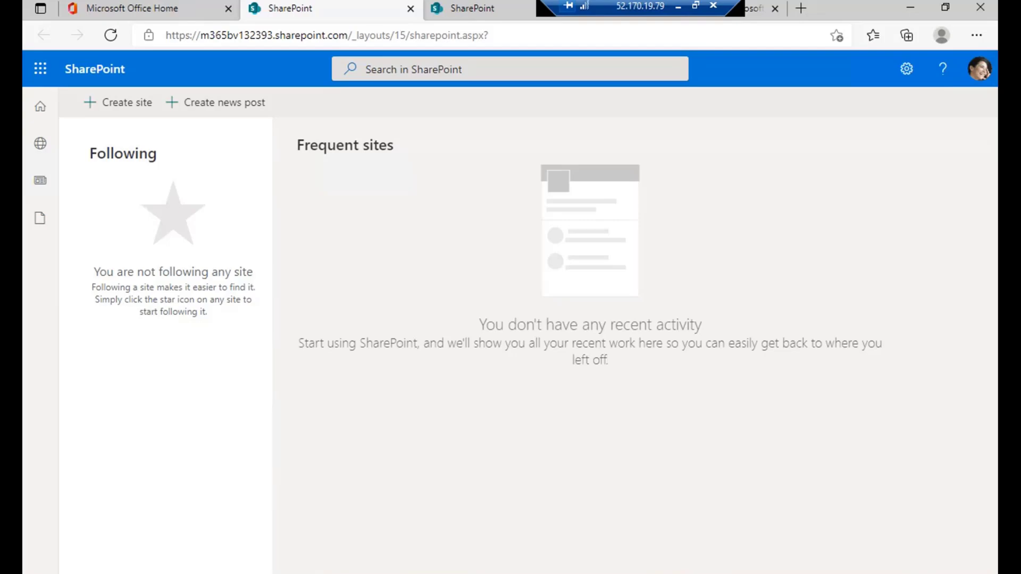
- Discard the open message draft with the subject "names" without saving, and switch to the main Outlook window
click(652, 513)
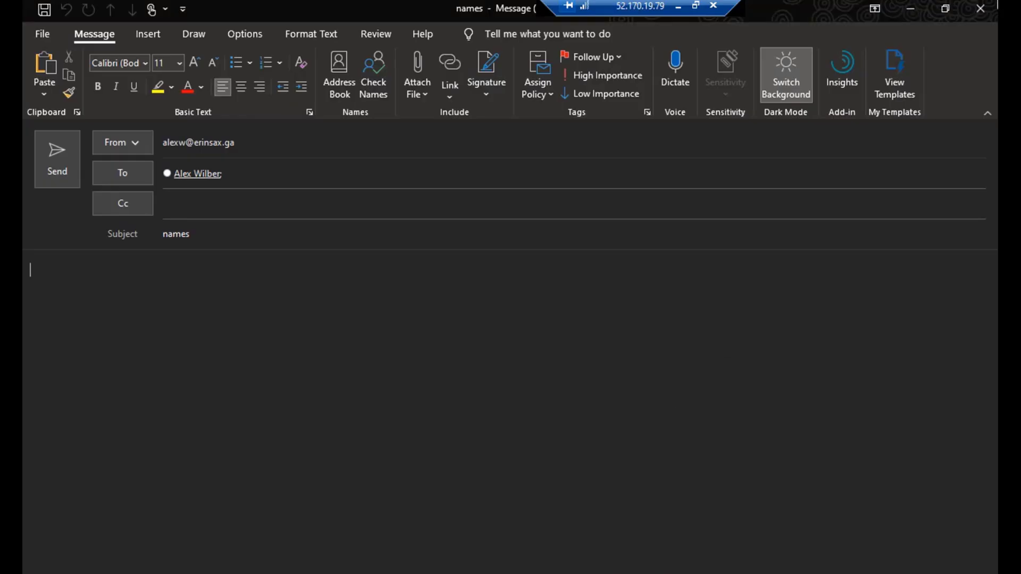
click(981, 9)
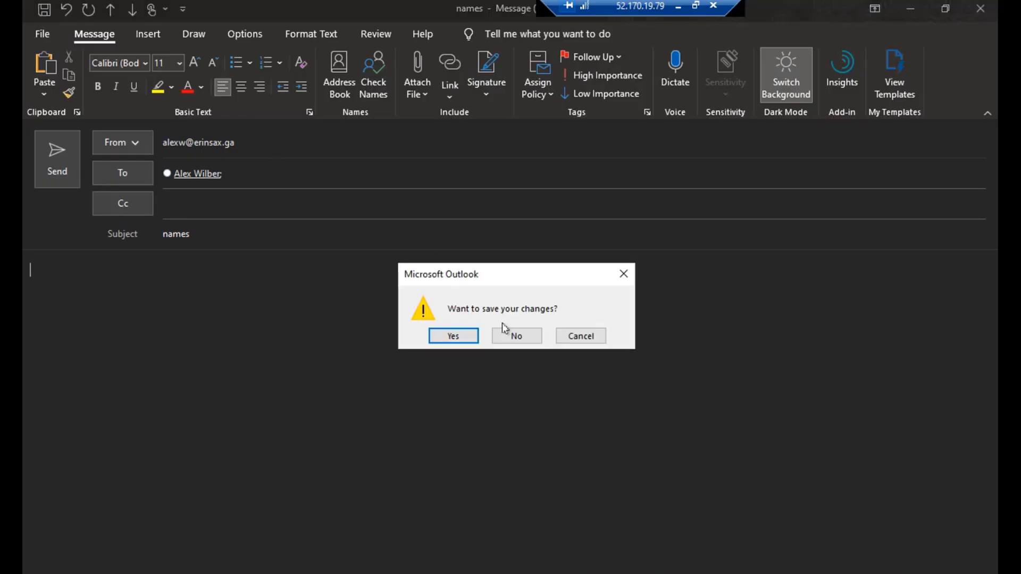
click(514, 335)
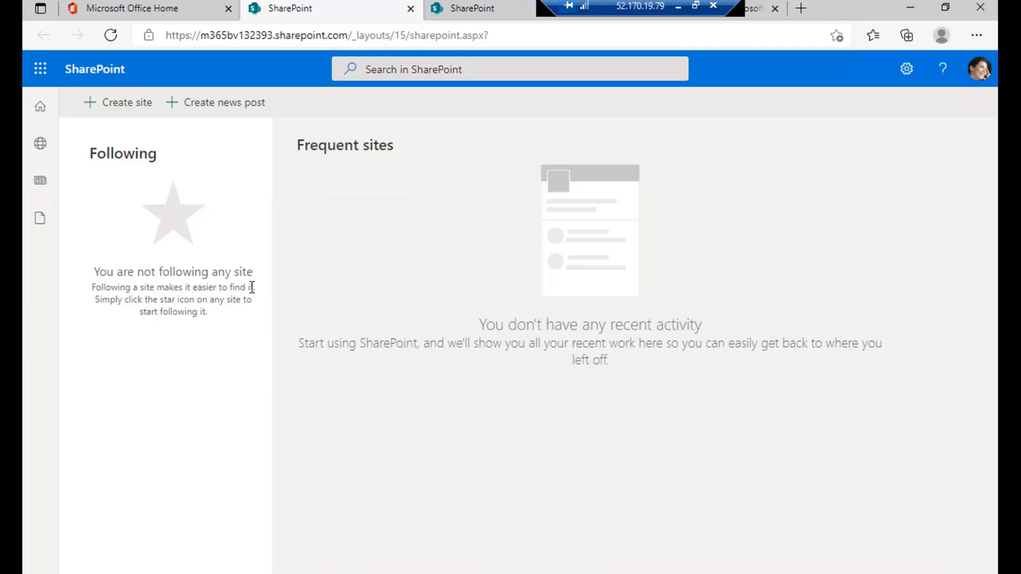
click(481, 573)
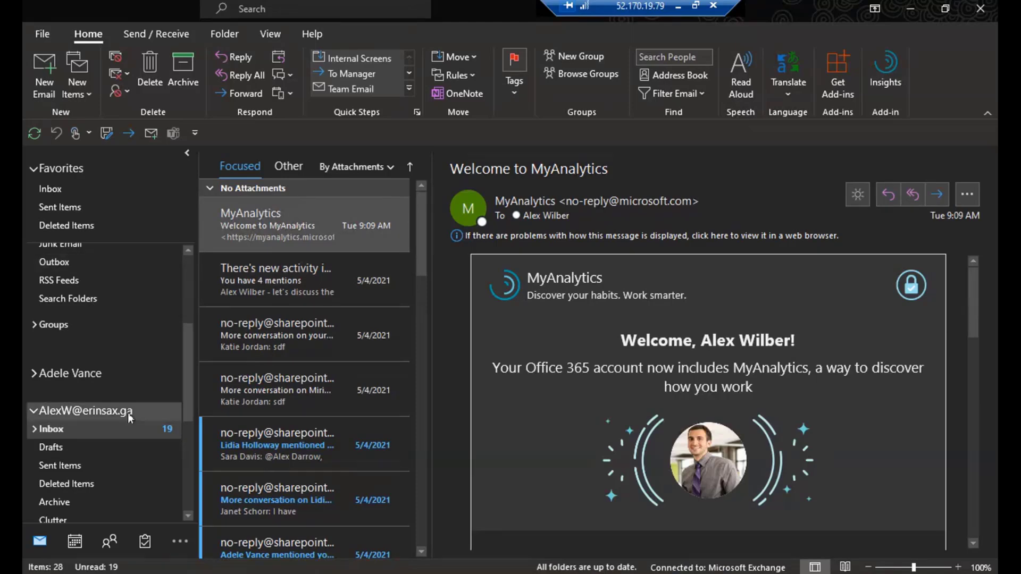
scroll(114, 409, down, 3)
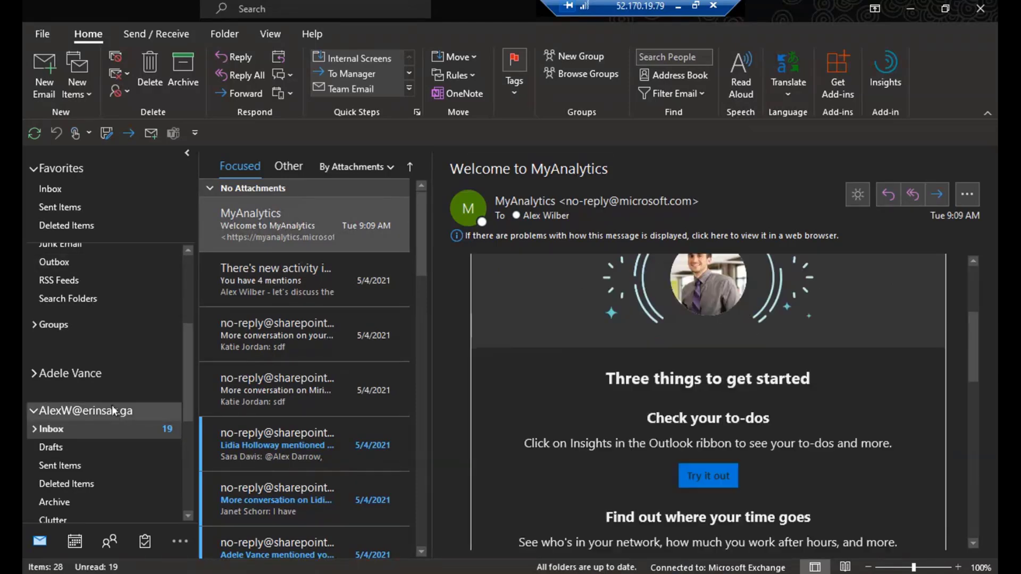
click(266, 31)
click(226, 34)
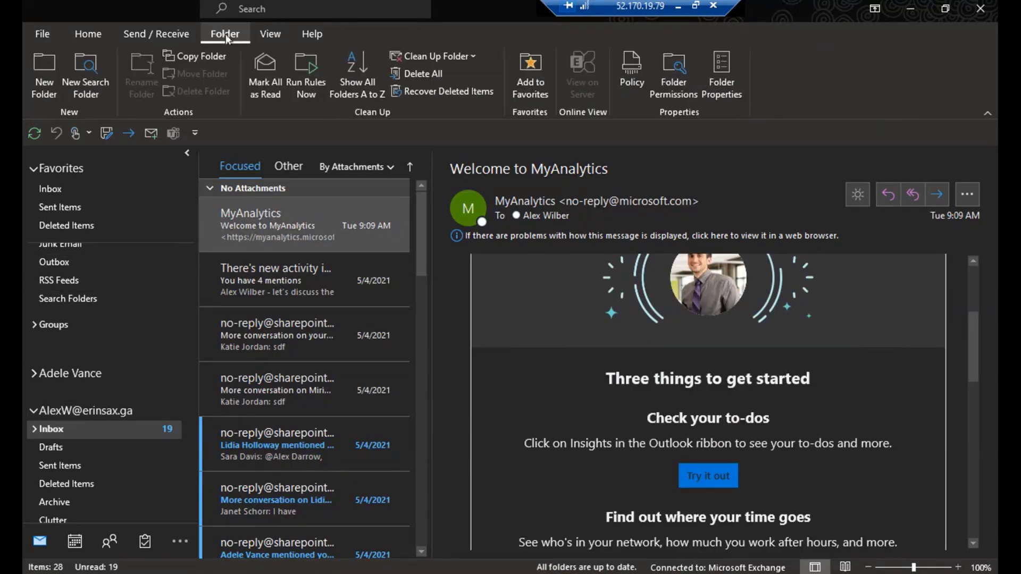
click(268, 33)
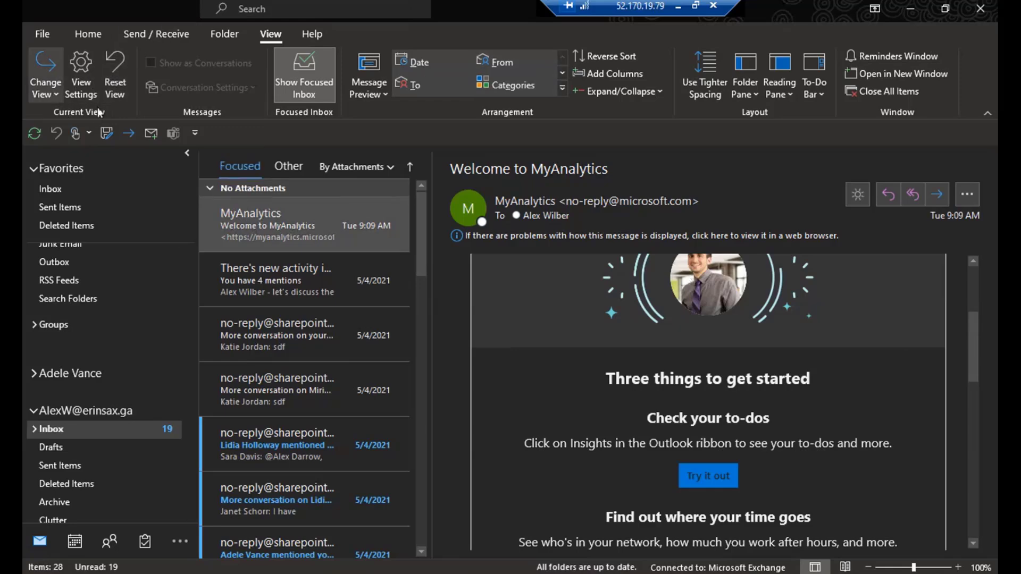
click(225, 35)
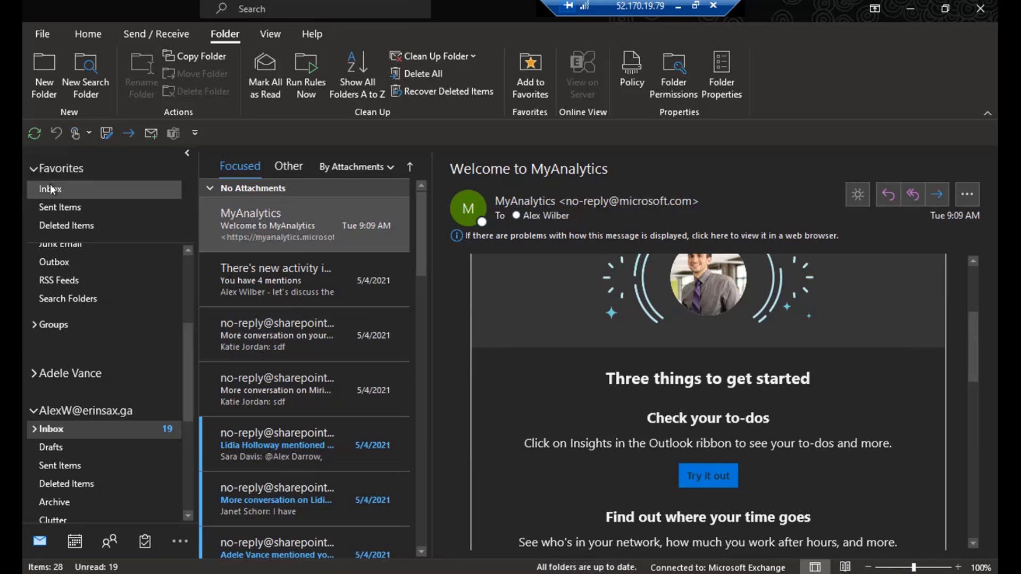
- Create a mail folder named One inside the Inbox listed under Favorites
click(51, 189)
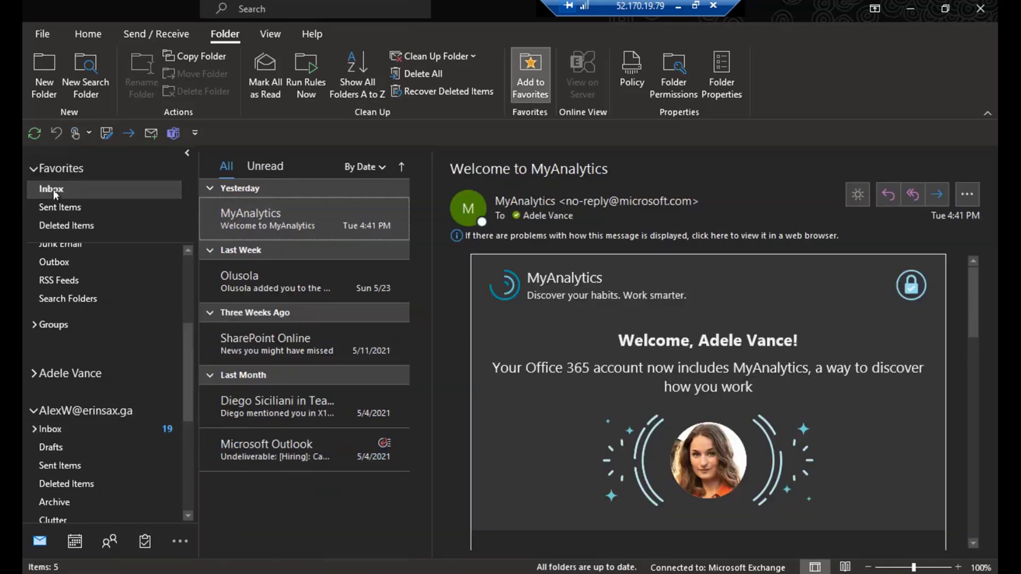
right_click(53, 189)
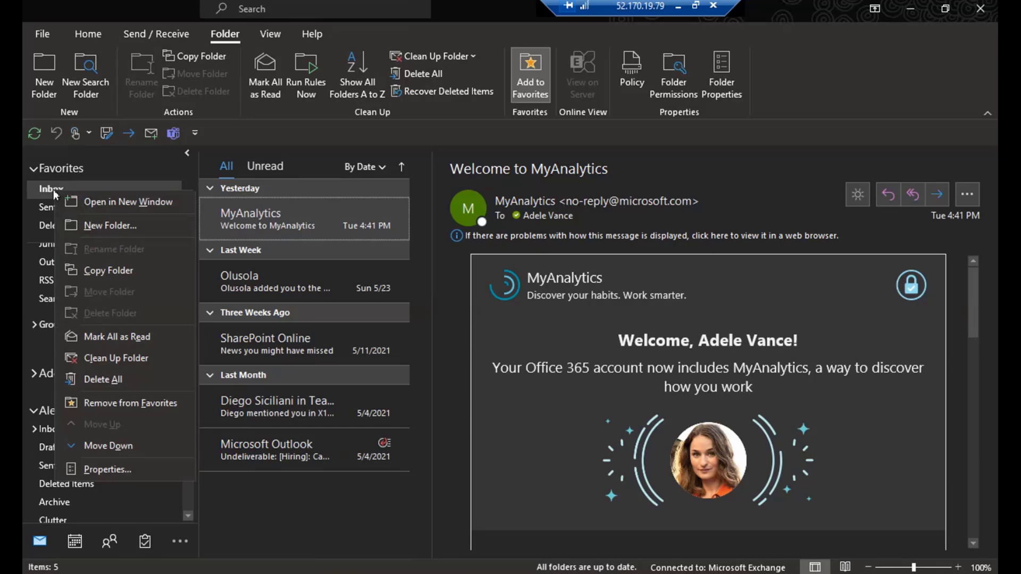
click(95, 226)
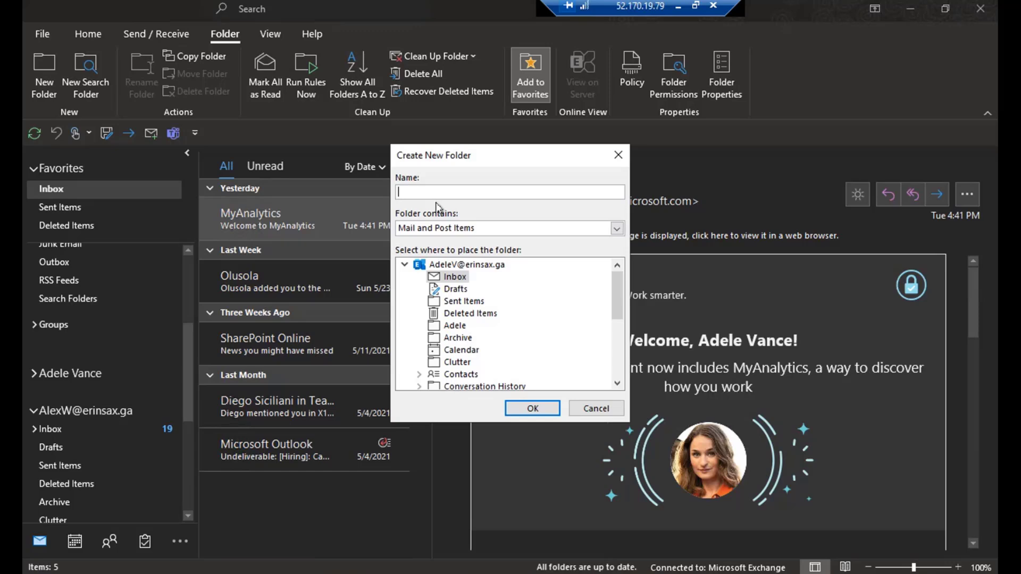
text(One)
click(522, 408)
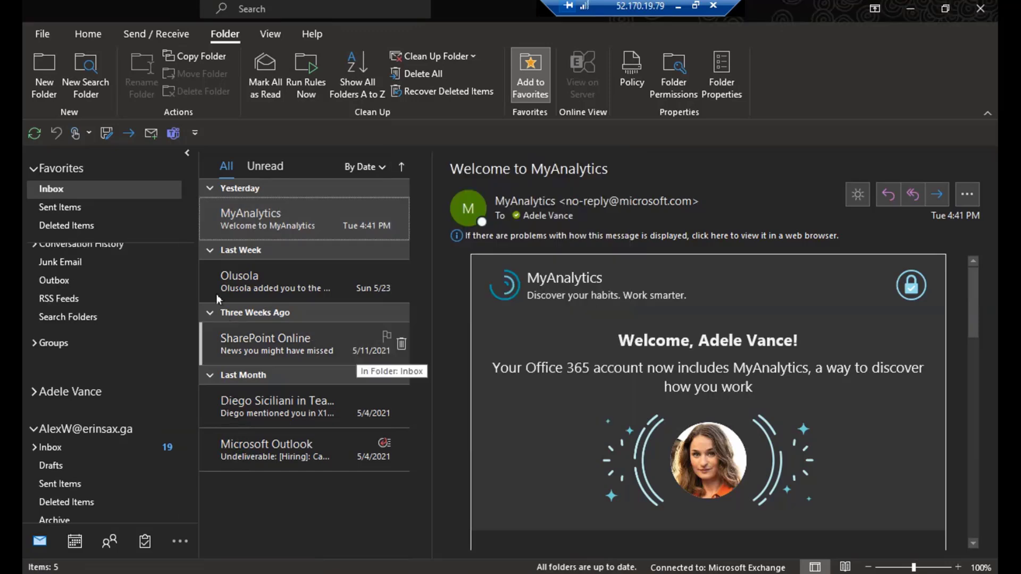
- Look for the One folder in the folder list, expanding the secondary account's Inbox and trying to expand the mailbox above it
click(44, 190)
scroll(64, 300, down, 4)
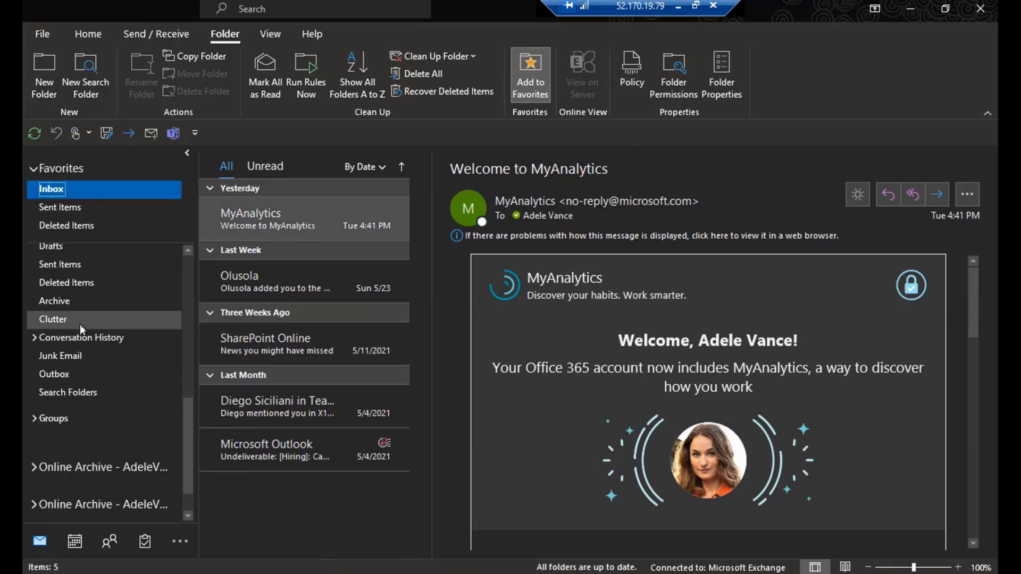
scroll(85, 288, up, 3)
scroll(87, 292, down, 1)
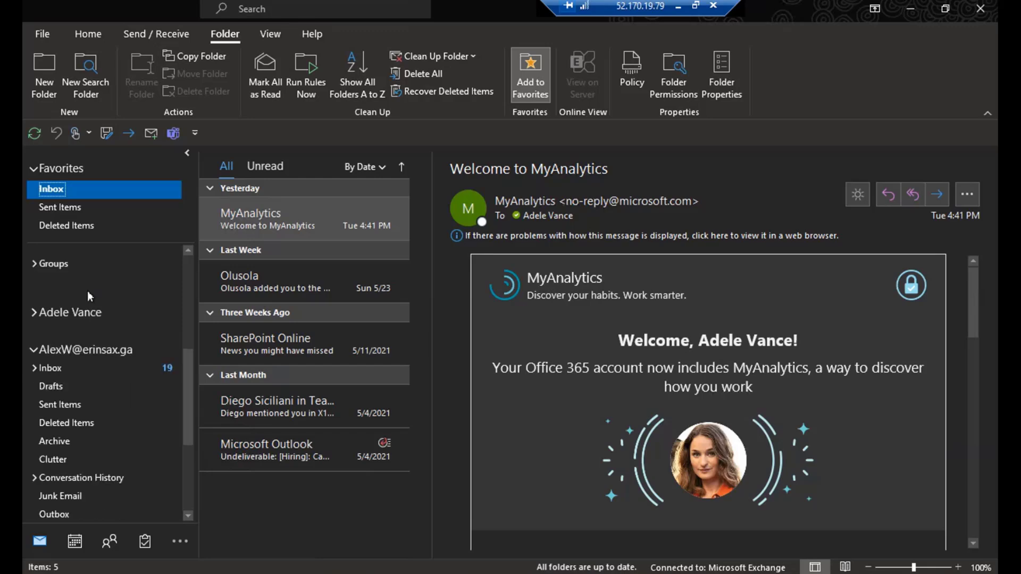
scroll(87, 292, up, 2)
scroll(103, 328, down, 1)
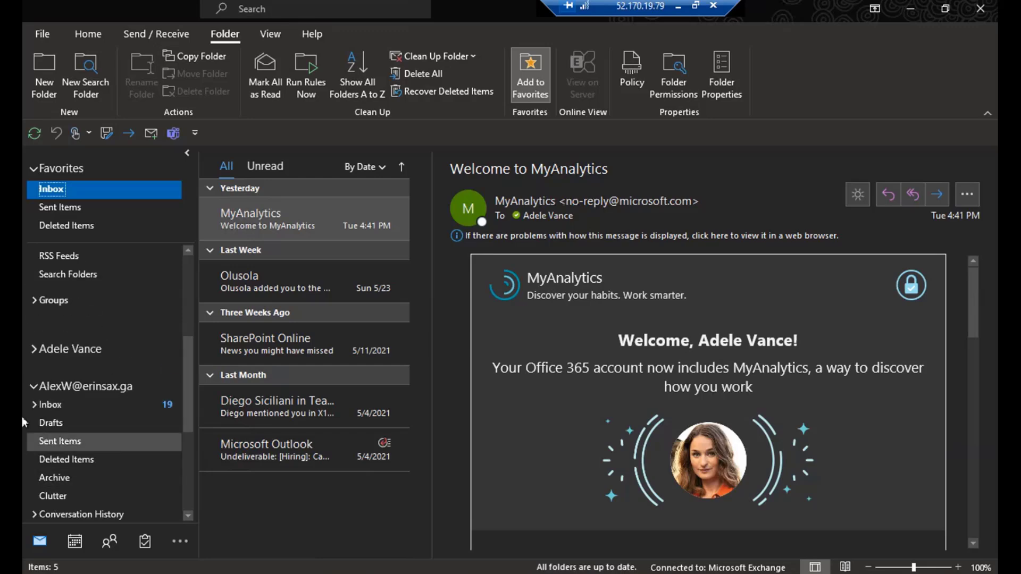
click(34, 405)
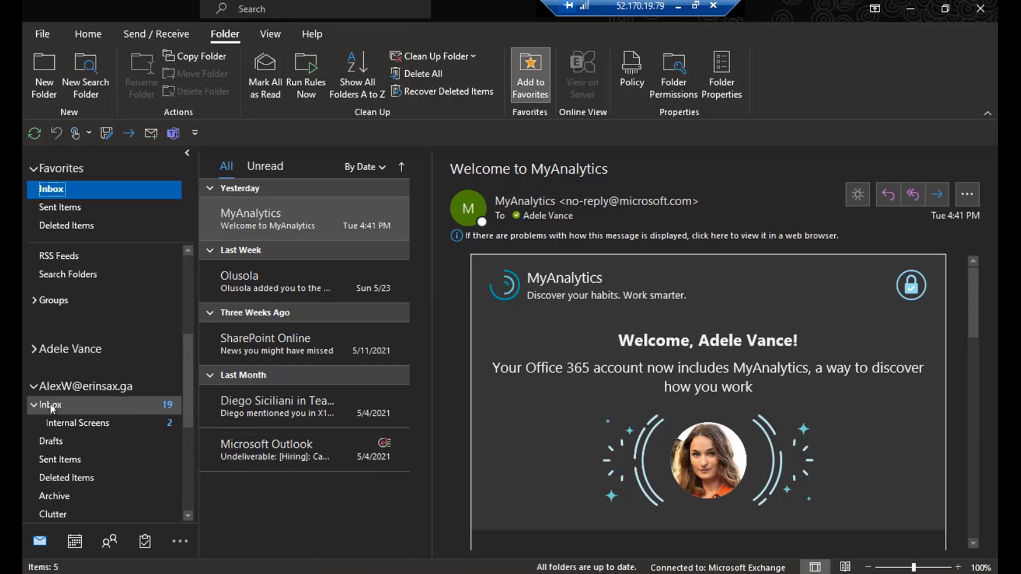
click(32, 349)
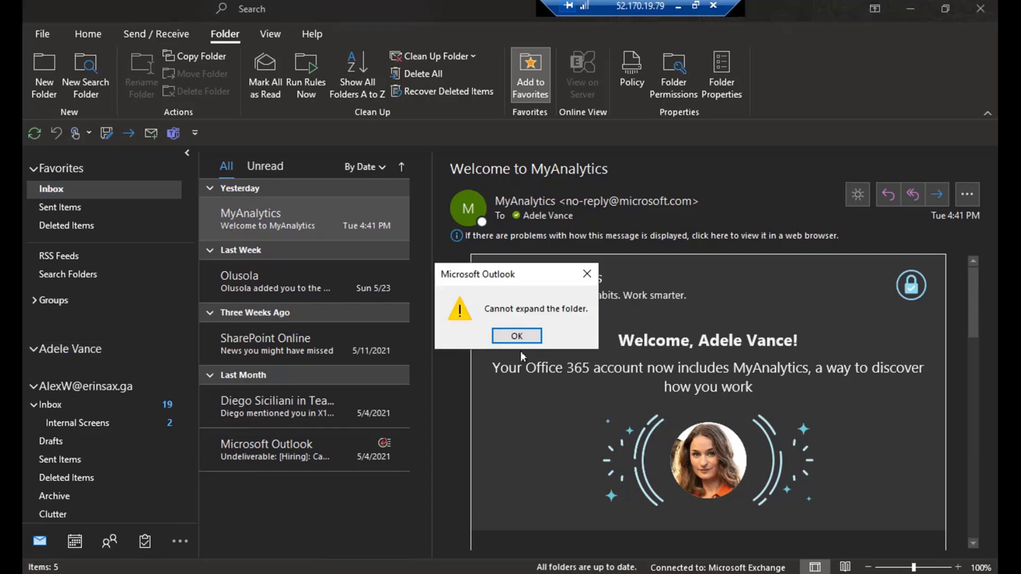
click(520, 339)
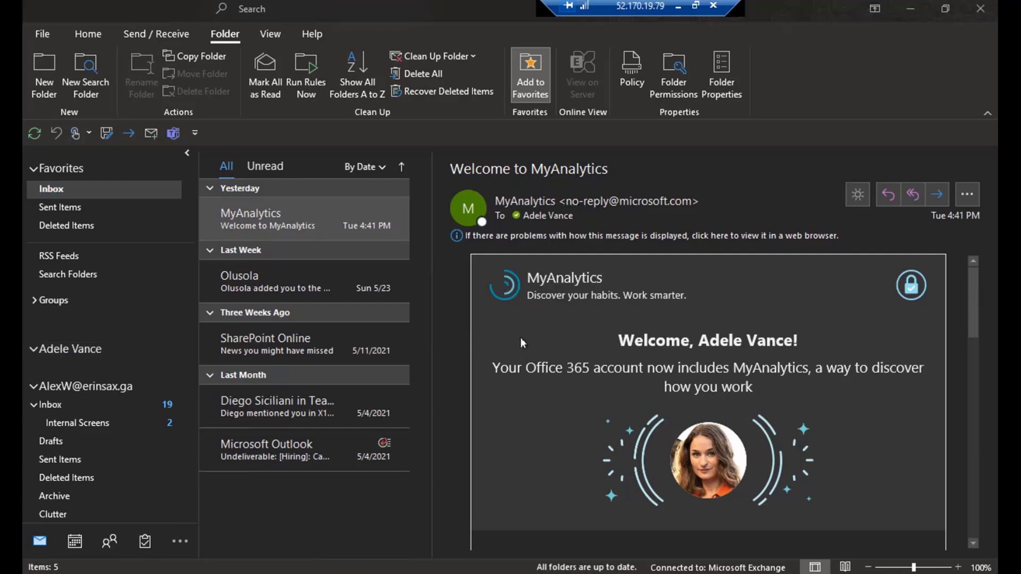
- Collapse the secondary account's mailbox and open the One folder under the primary account's Inbox
click(32, 387)
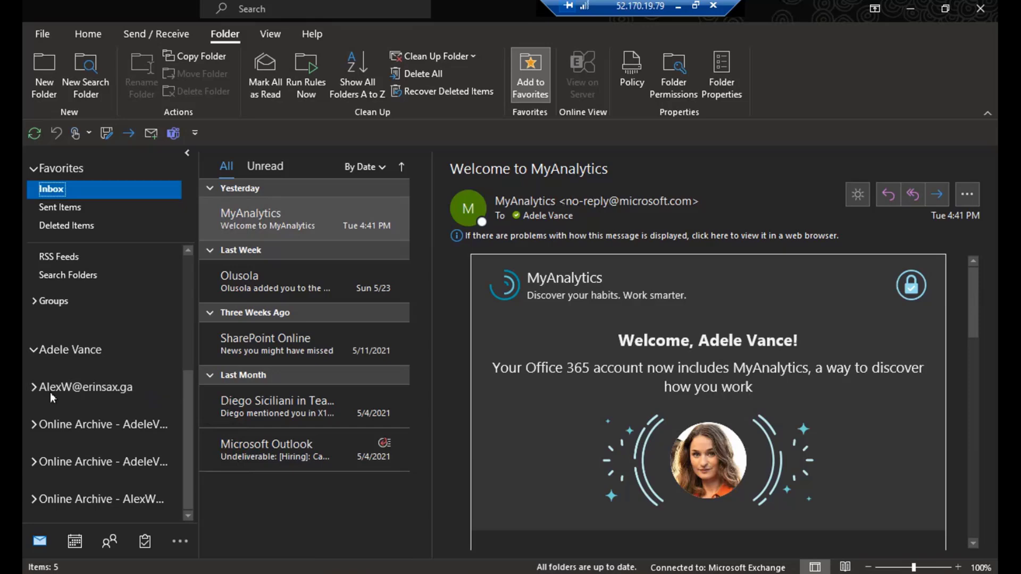
scroll(62, 323, up, 5)
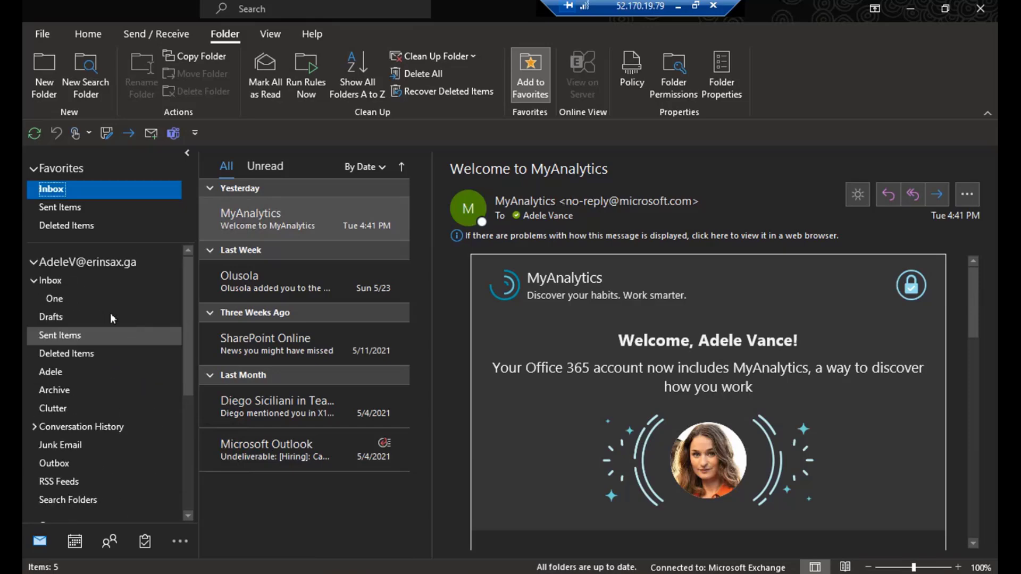
click(59, 300)
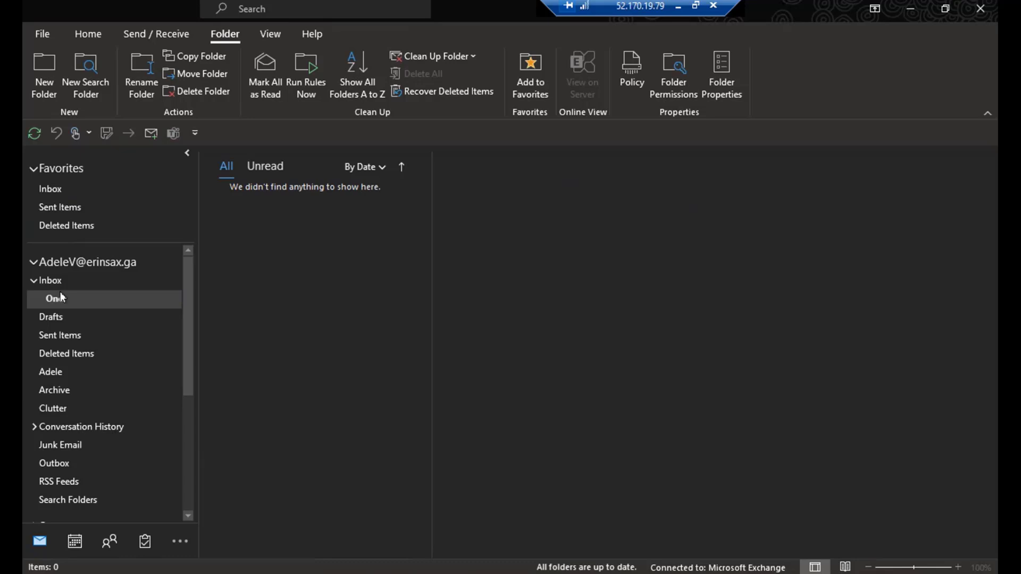
click(46, 75)
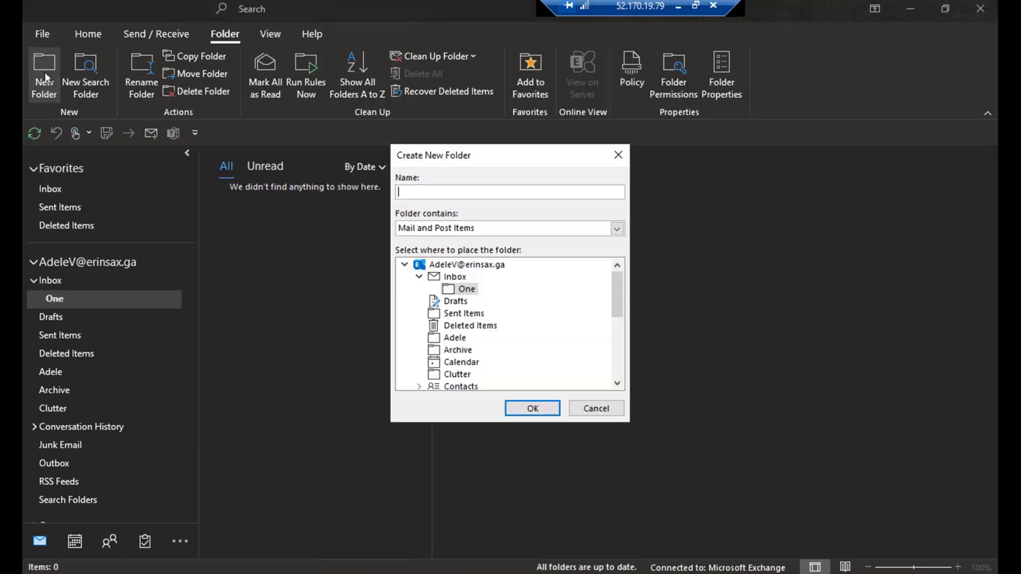
click(593, 408)
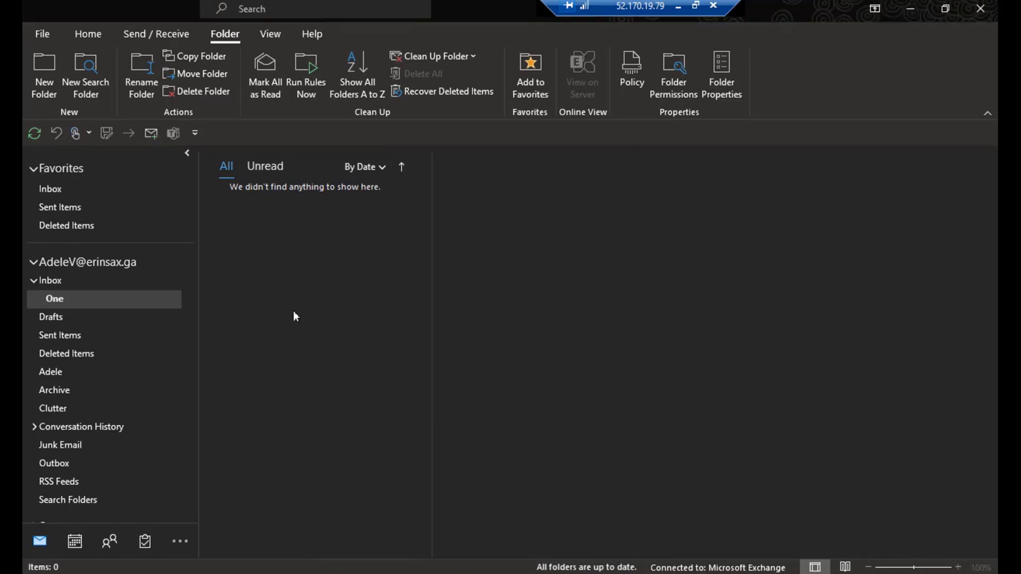
click(62, 298)
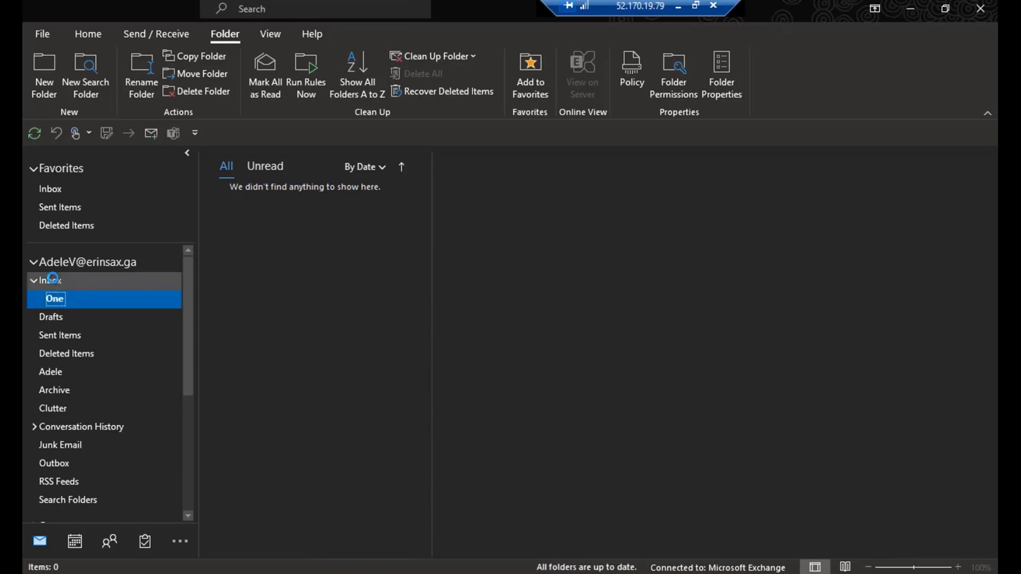
- Create a rule from the ODT group message in the Inbox, with its sender and its subject text as conditions
click(49, 280)
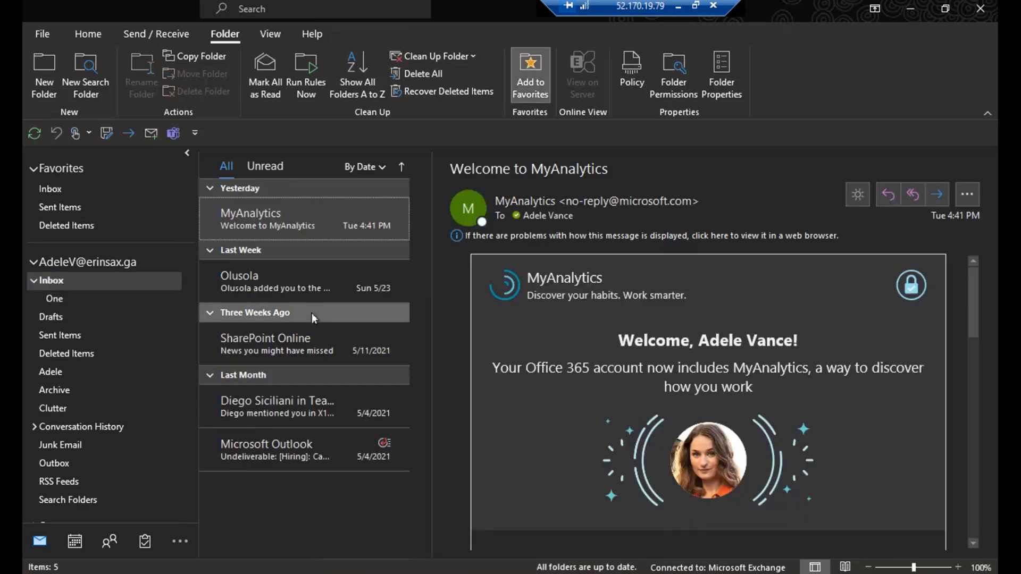
click(88, 34)
click(279, 279)
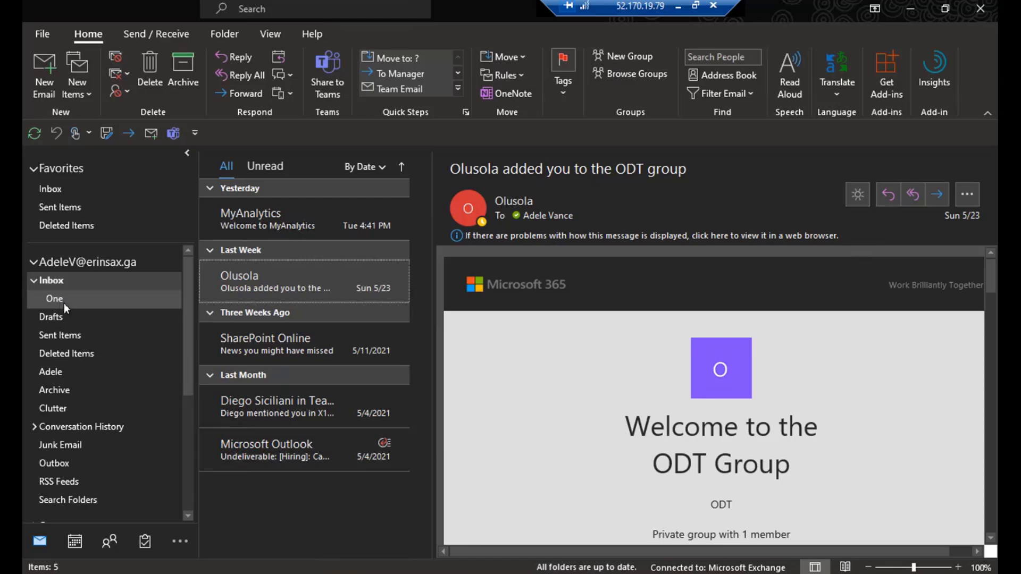
click(520, 78)
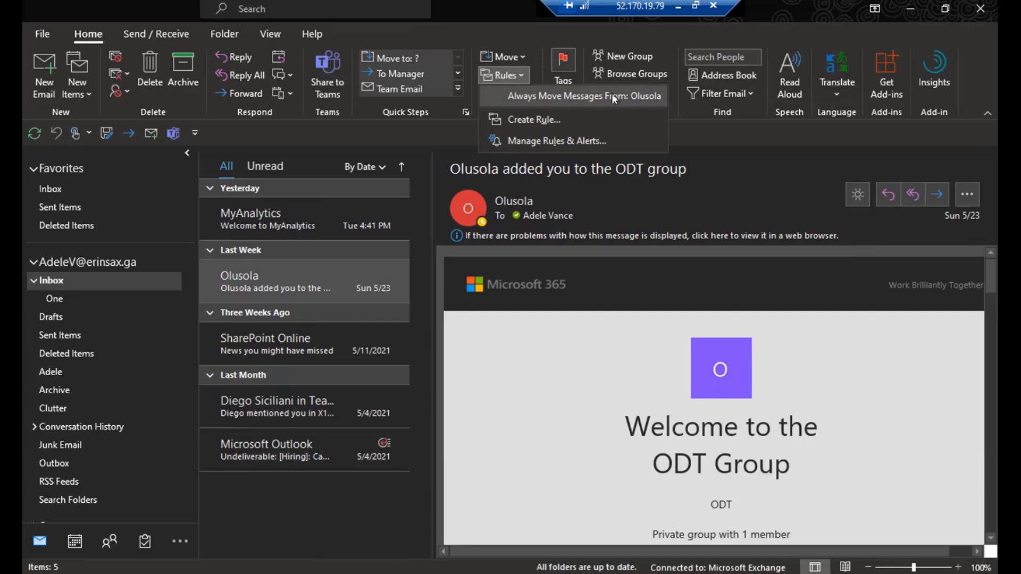
click(534, 120)
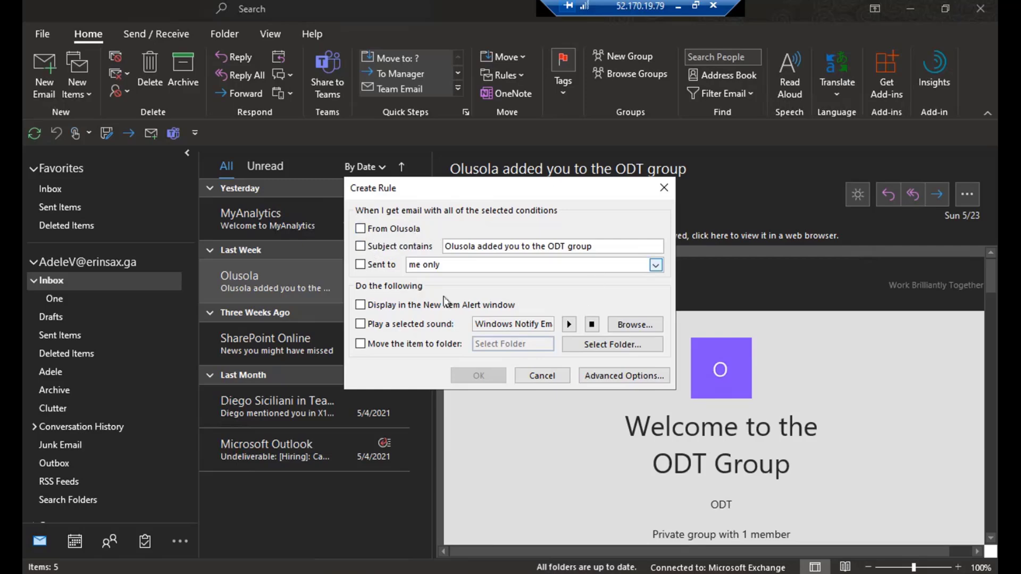
click(361, 229)
click(360, 246)
click(655, 265)
click(482, 292)
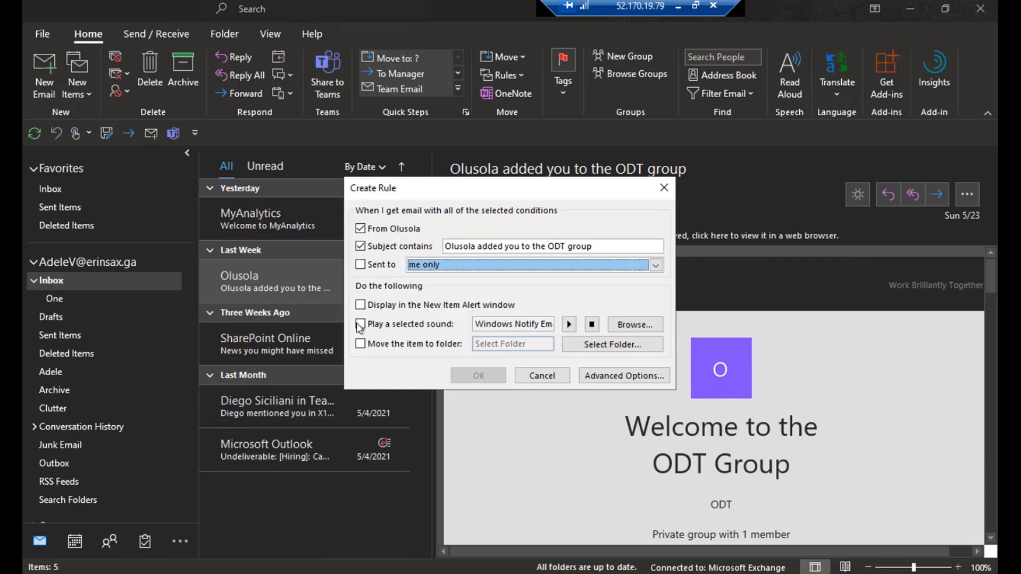
- Set the rule to move matching items to the One folder under the Inbox, and save the rule
click(361, 344)
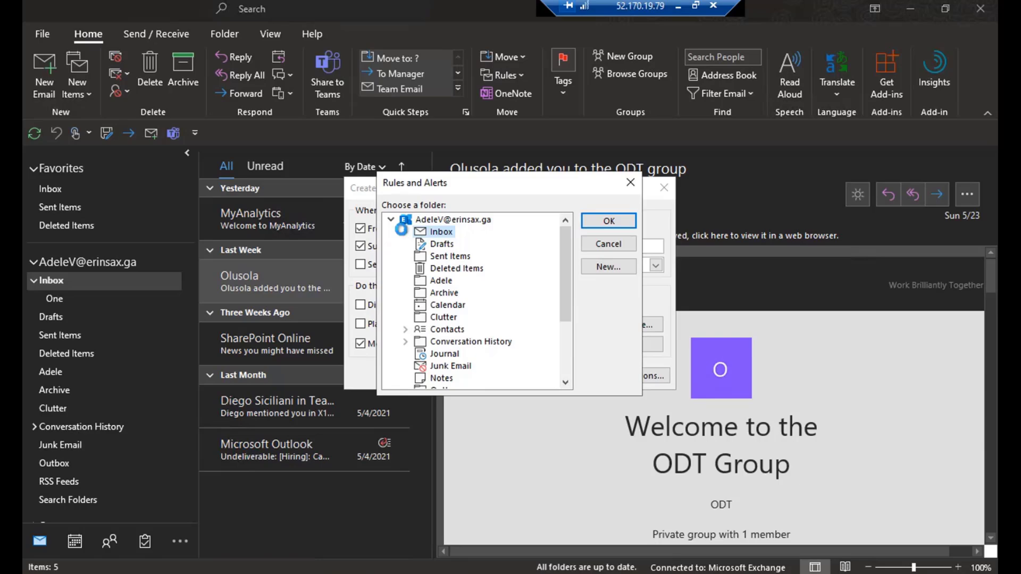
click(405, 233)
click(442, 245)
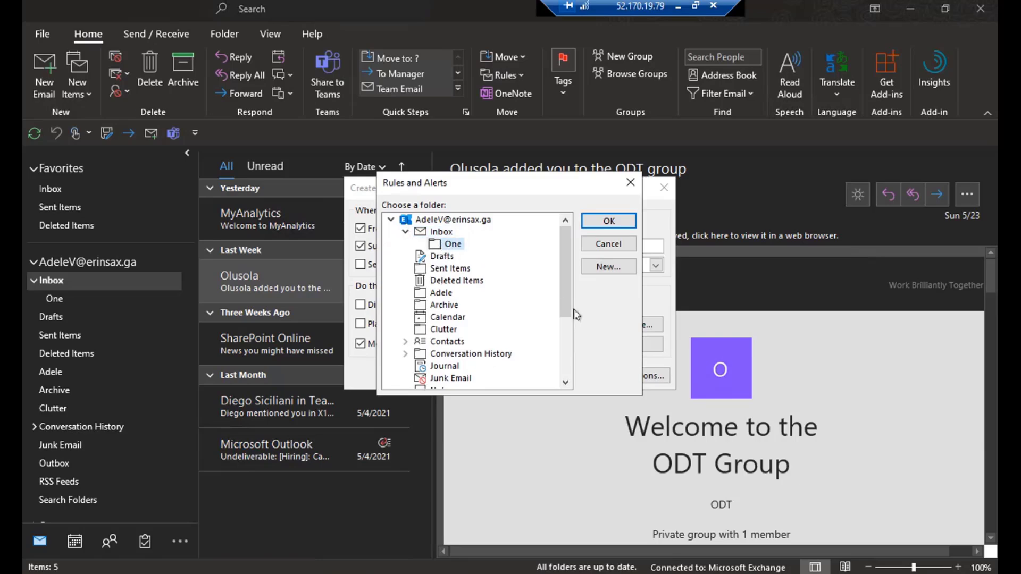
click(609, 221)
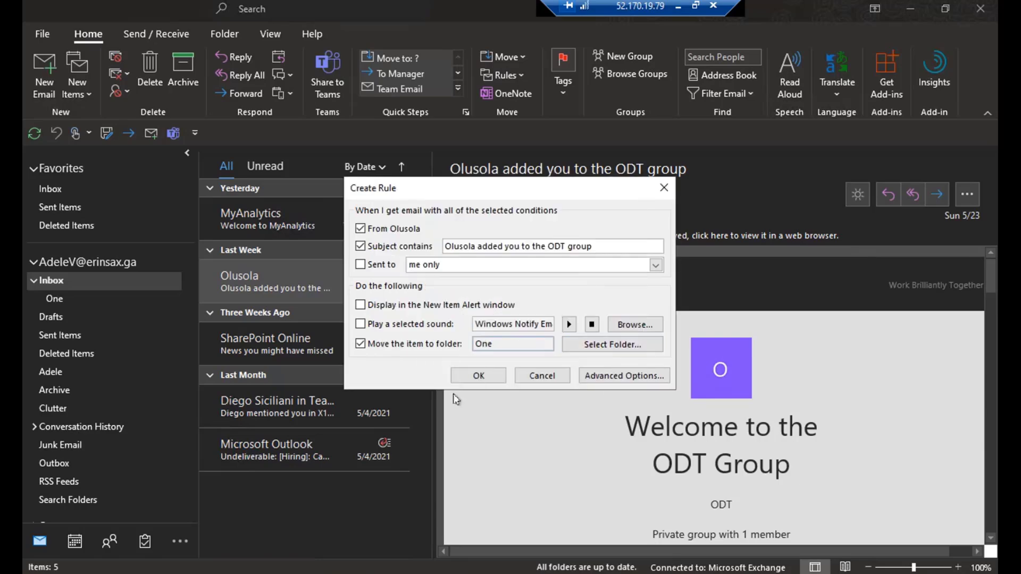
click(485, 377)
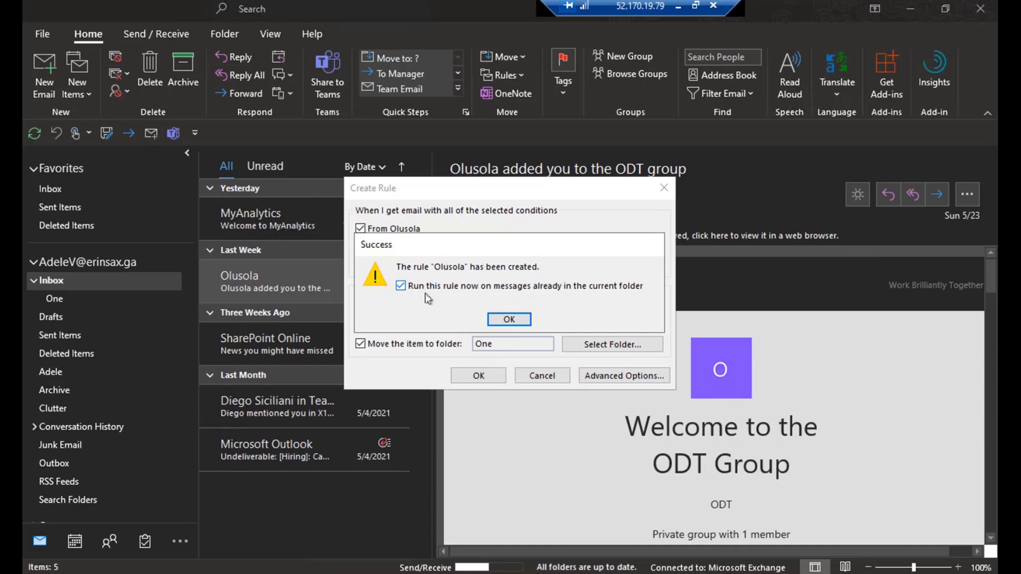
- Run the new rule on messages already in the current folder, and view the ODT group message in the One folder
click(505, 319)
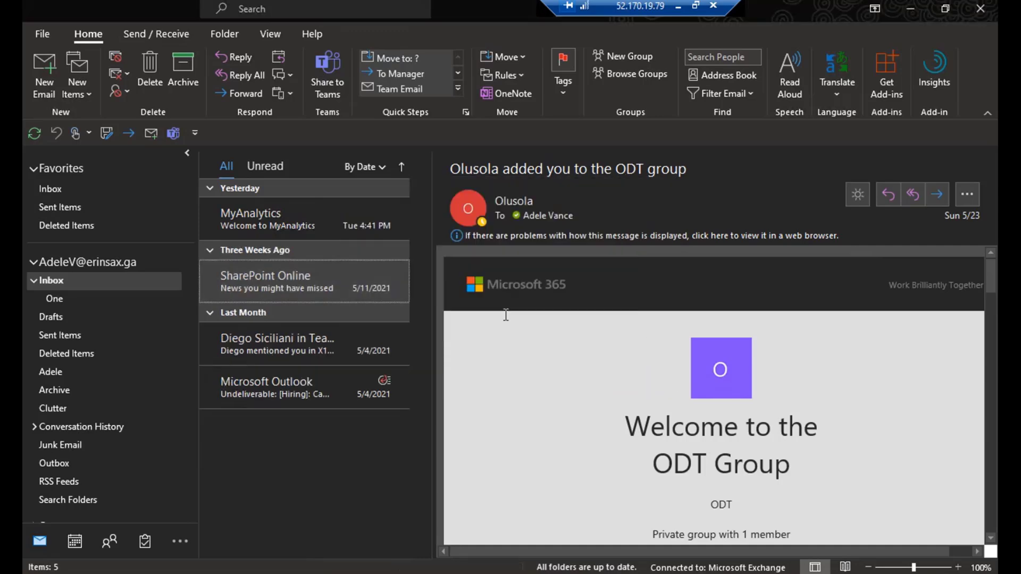
click(53, 298)
click(303, 232)
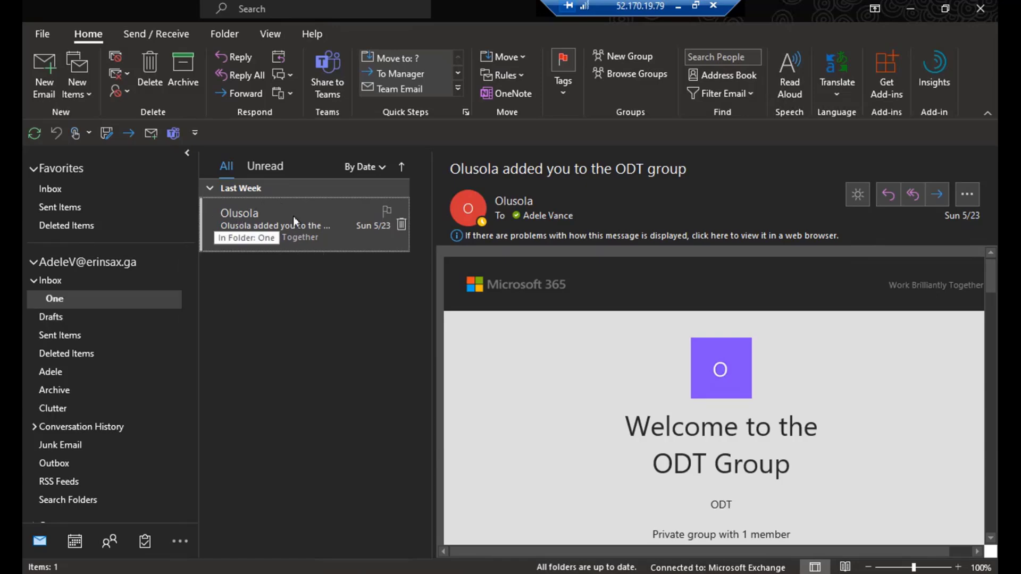
- Start a new rule from the ODT group message in the One folder and browse its advanced conditions
click(55, 300)
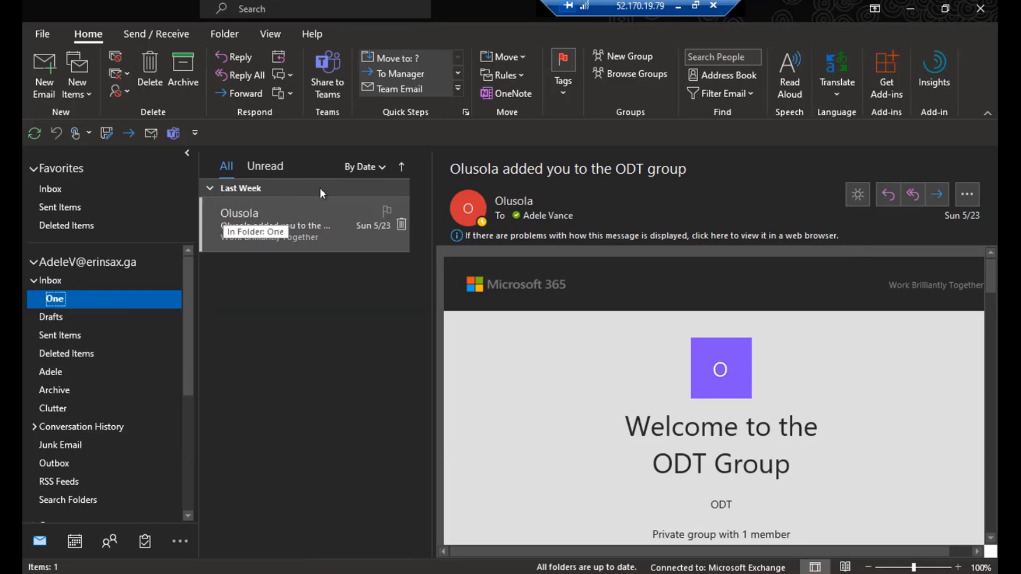
click(520, 75)
click(520, 78)
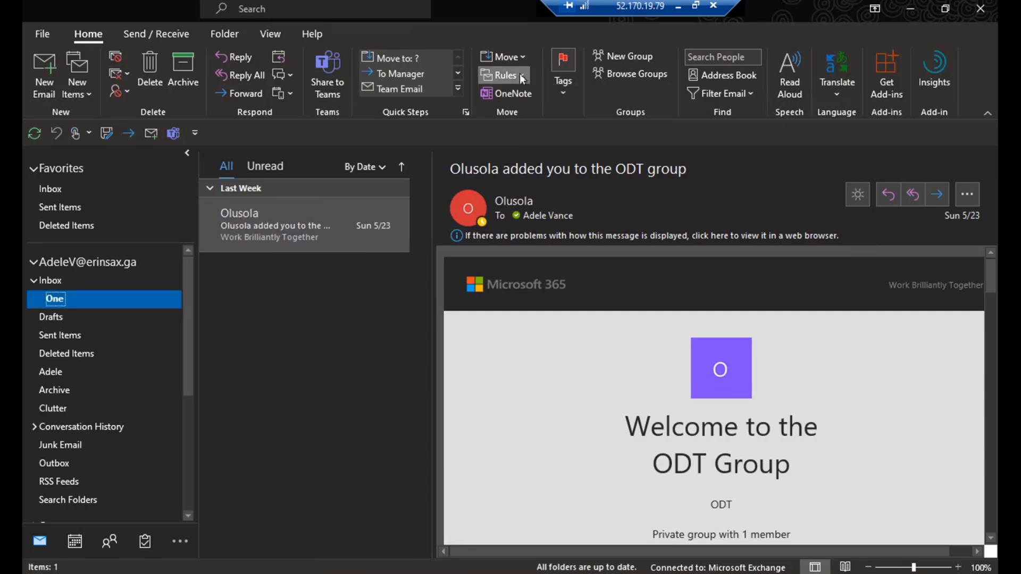
click(521, 78)
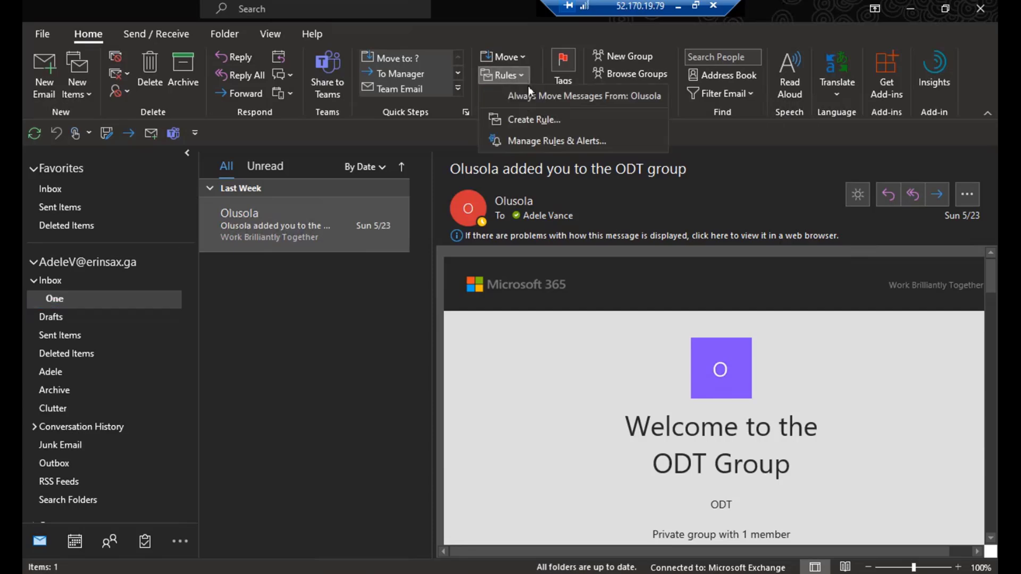
click(534, 124)
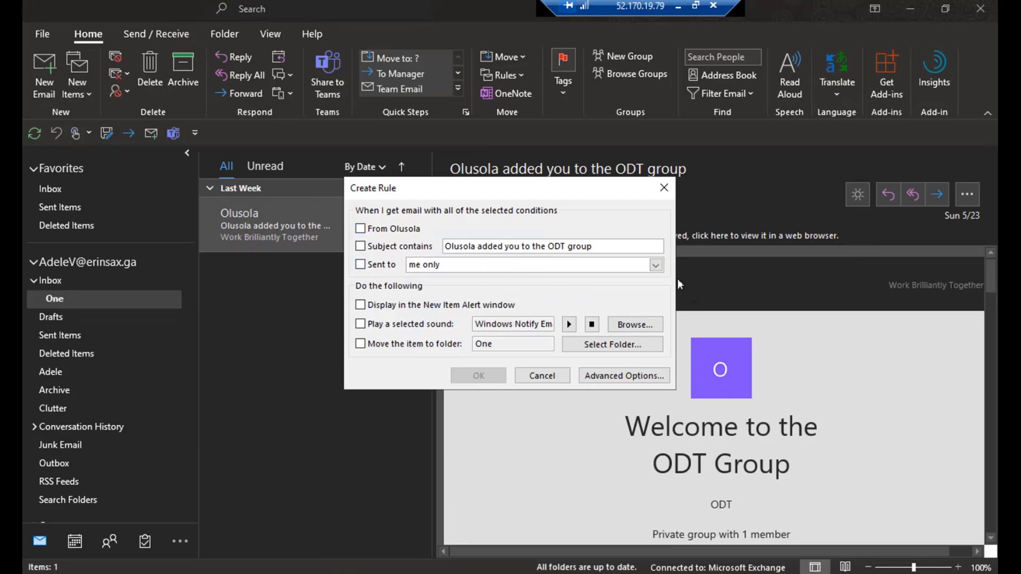
click(623, 376)
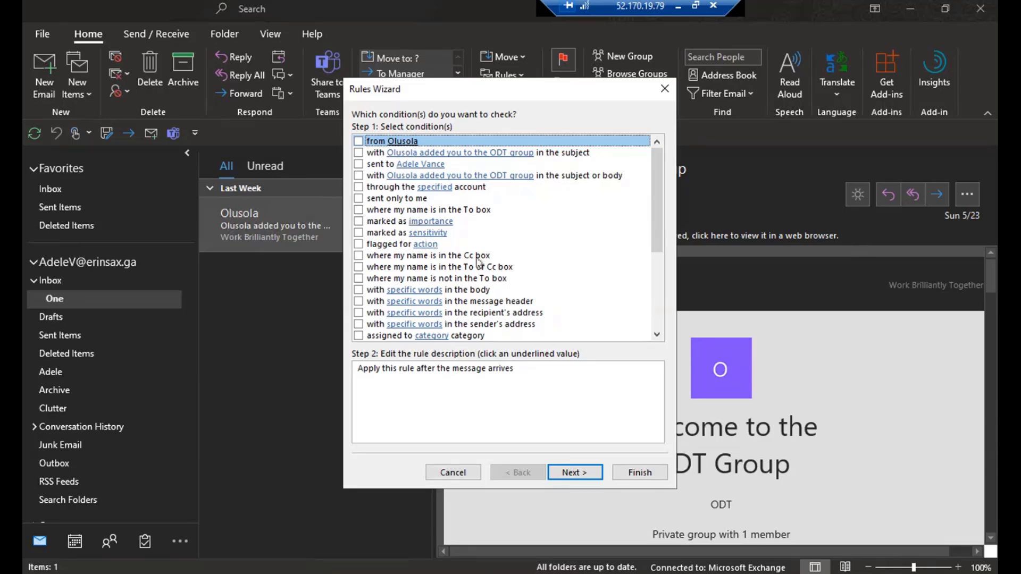
scroll(531, 261, down, 2)
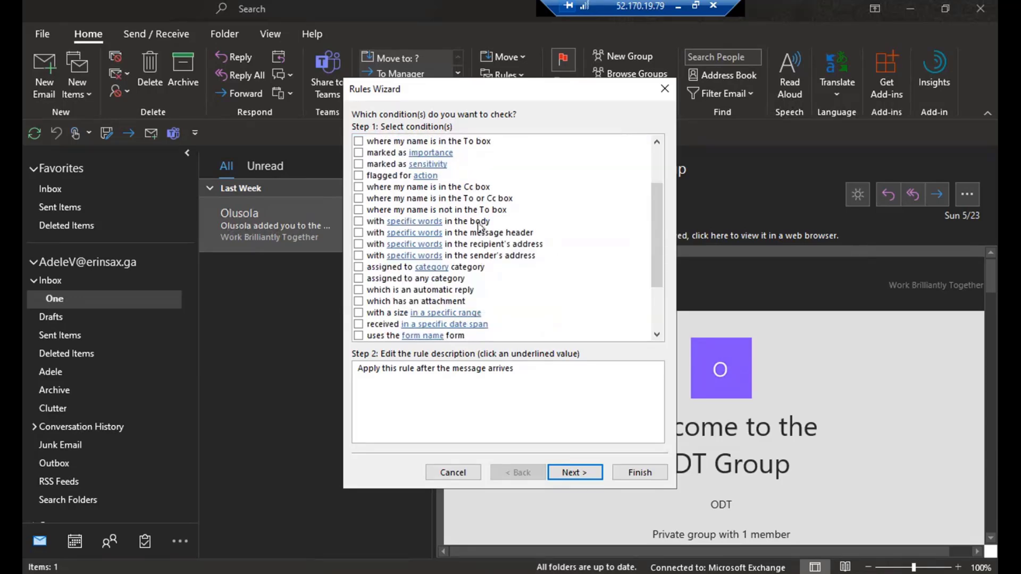
scroll(523, 270, down, 1)
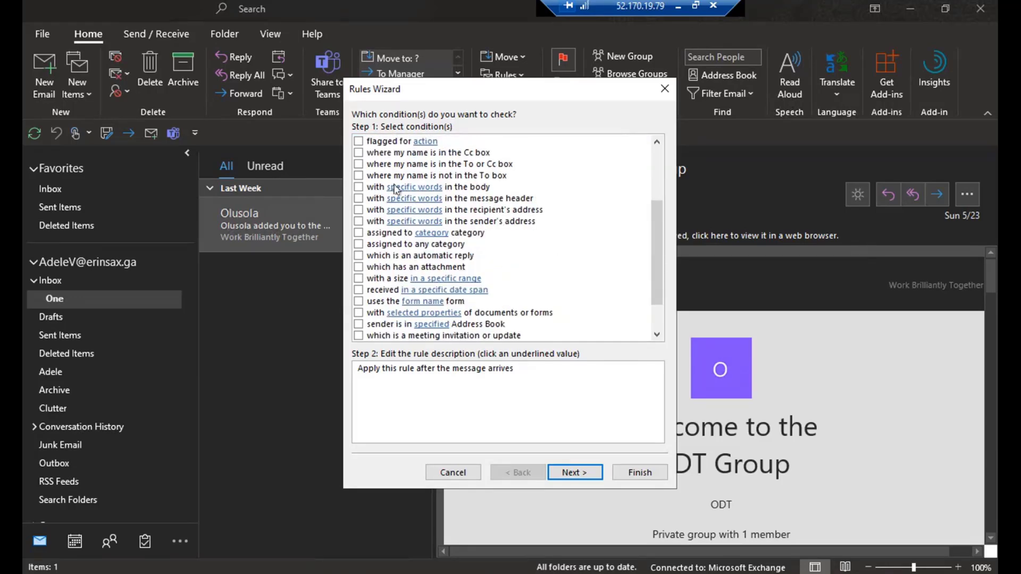
- Add a rule condition for messages with the words "game" or "mouse" in the body
click(359, 187)
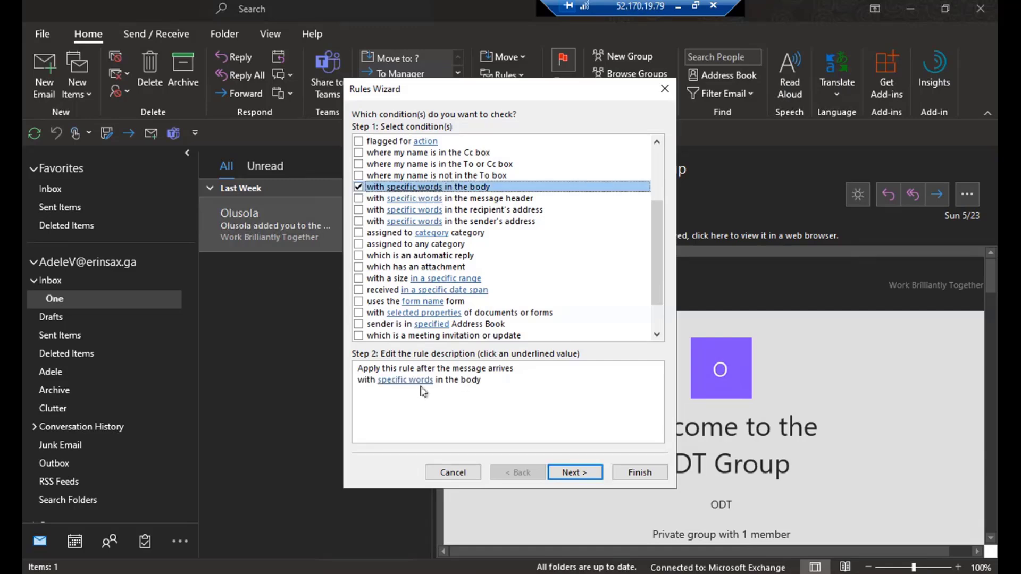
click(404, 380)
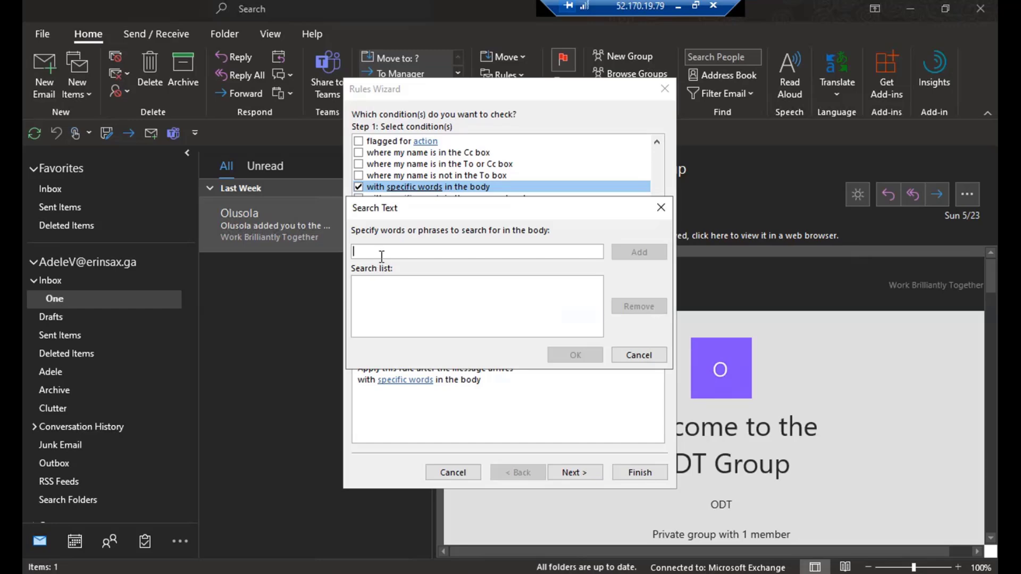
text(game)
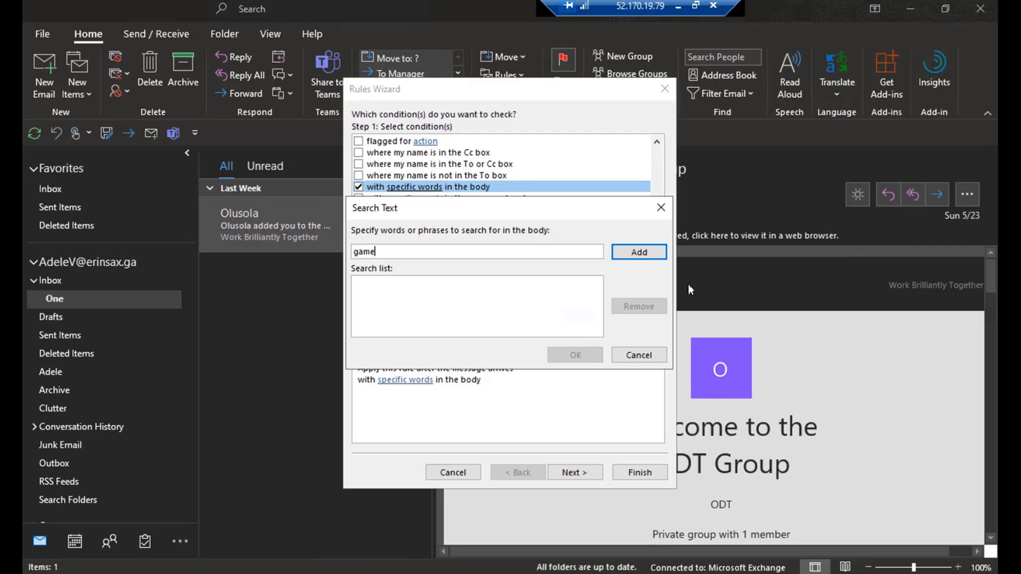
click(638, 254)
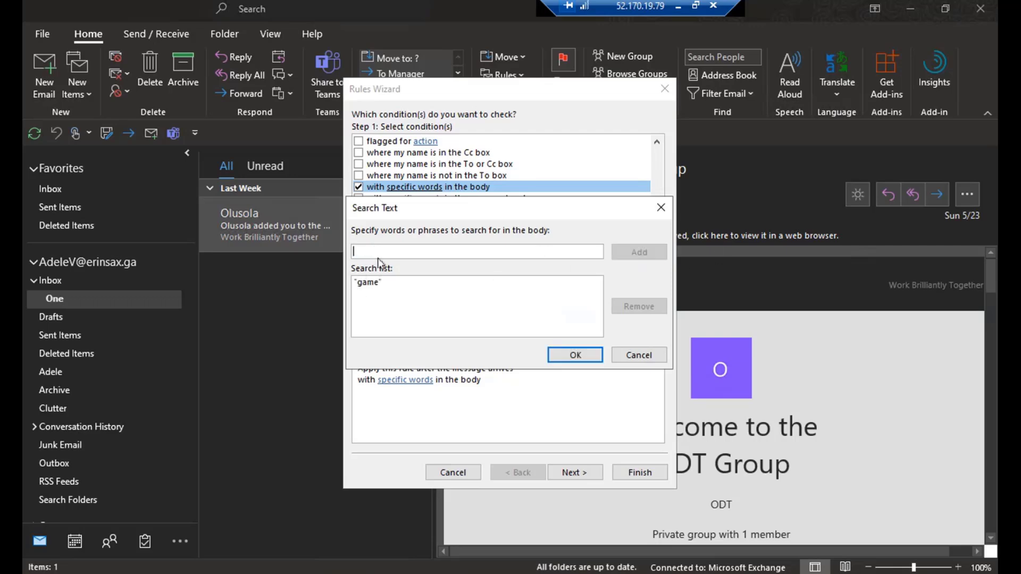
text(mouse)
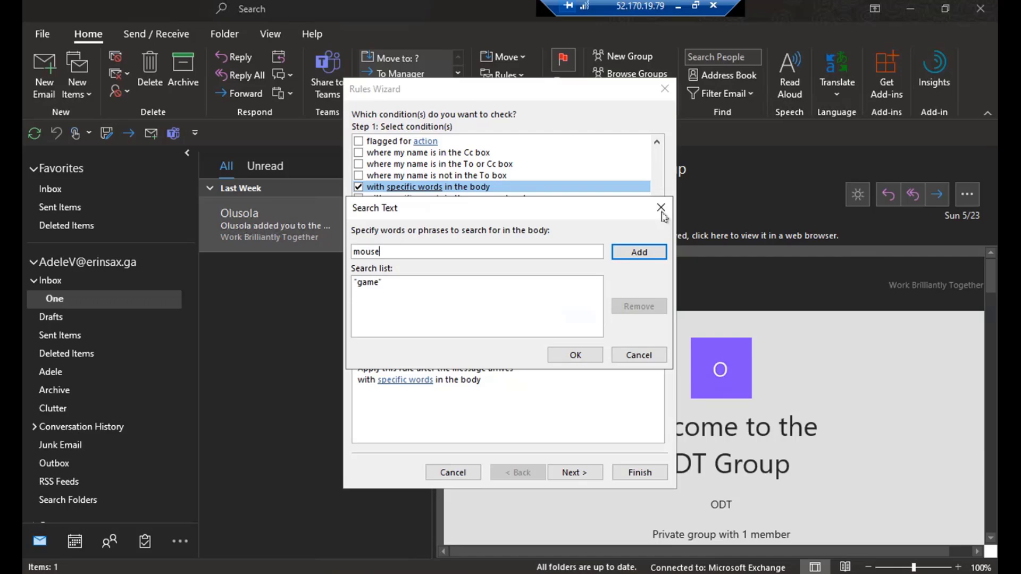
click(631, 252)
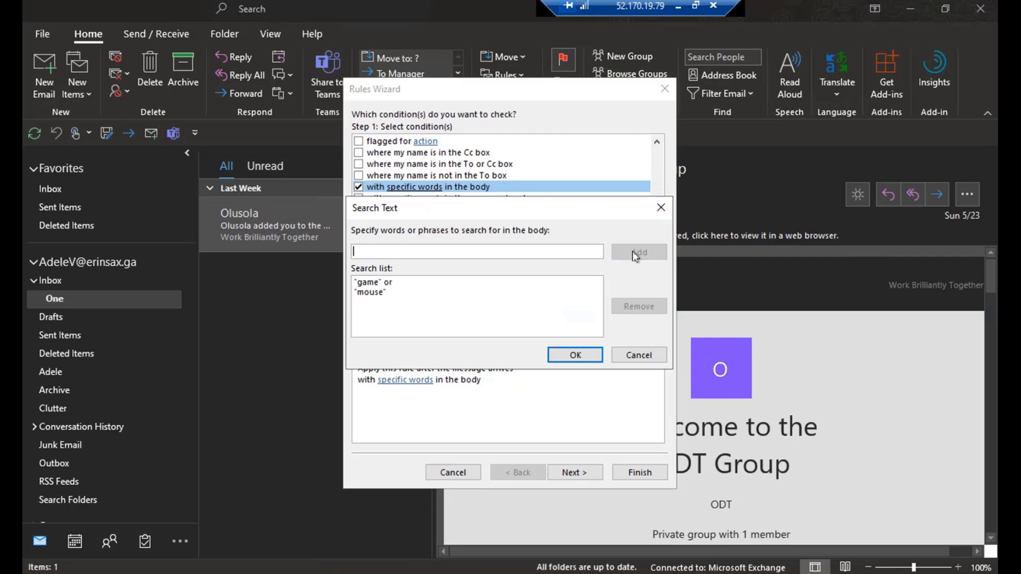
click(566, 363)
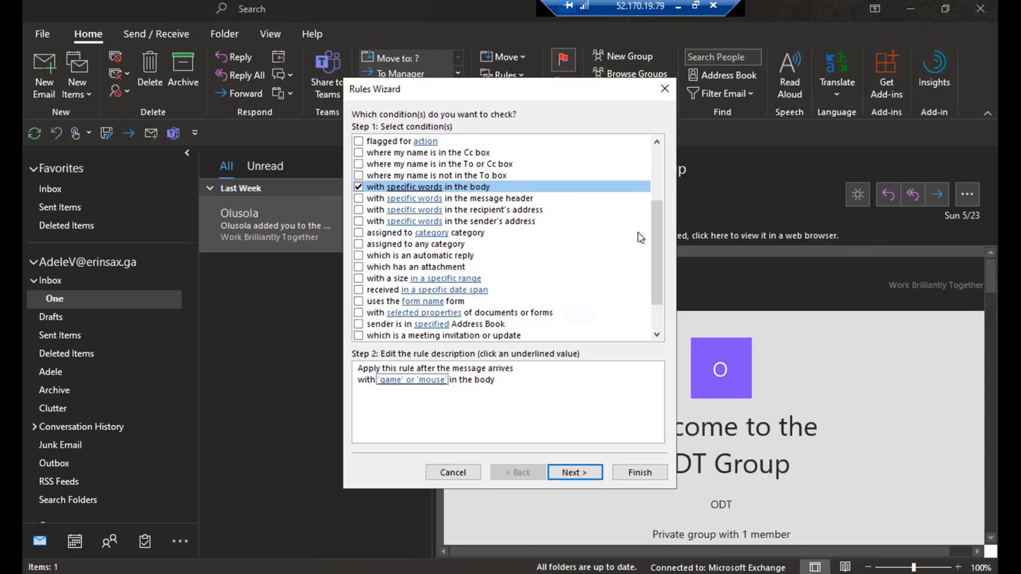
- Review the remaining rule conditions and discard the new rule without saving it
click(664, 317)
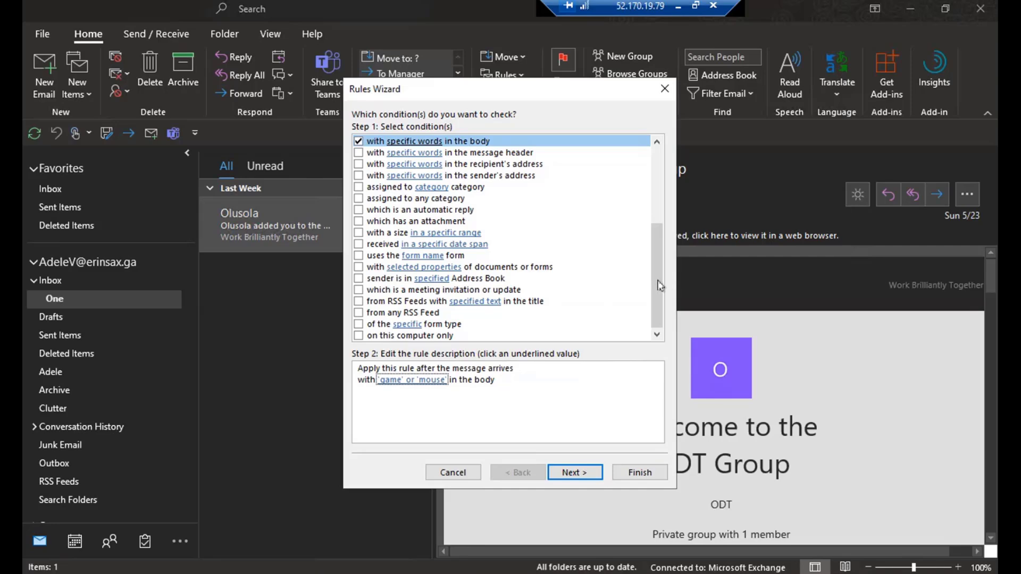
drag(659, 285, 669, 162)
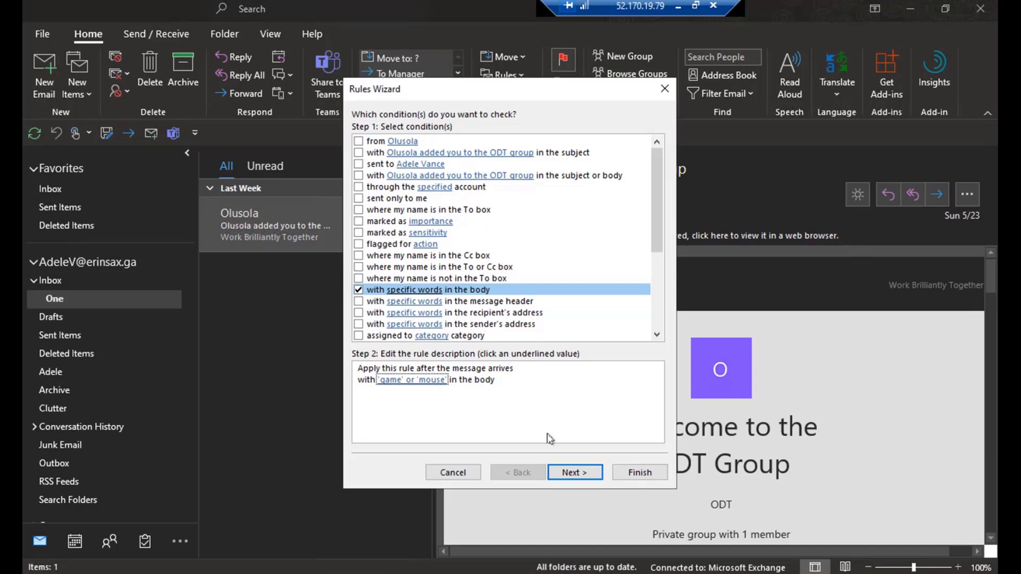
click(462, 477)
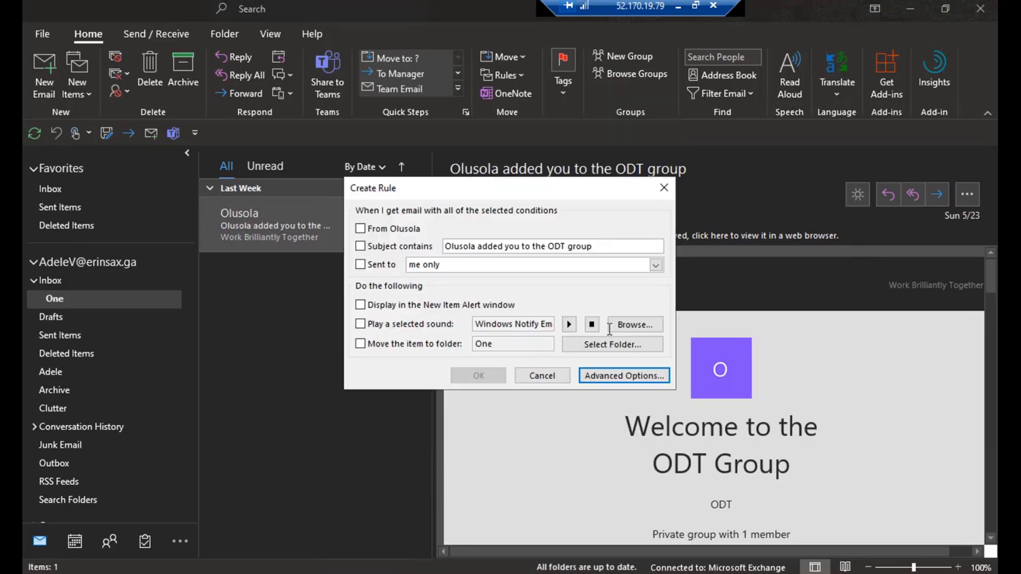
click(664, 187)
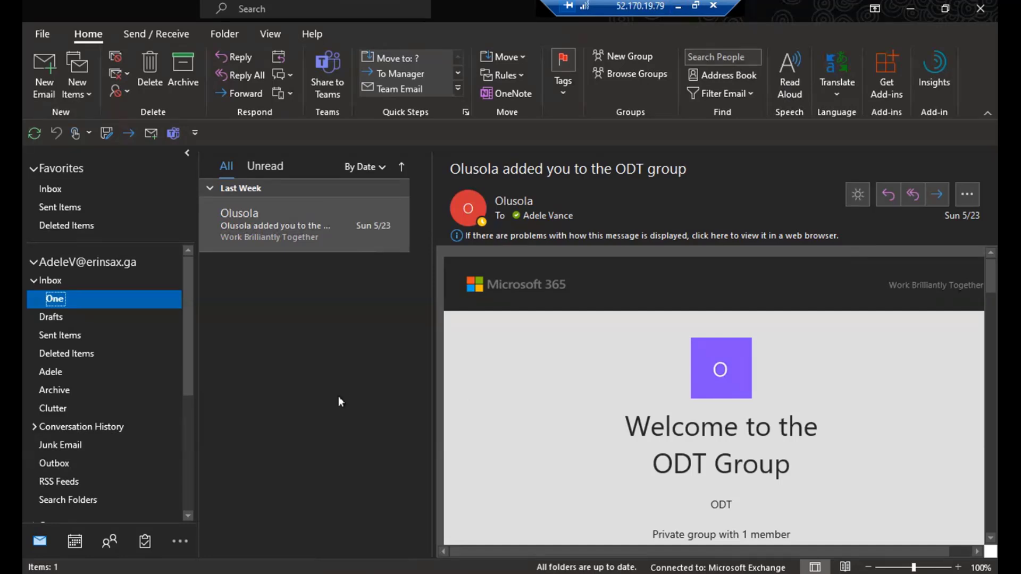
- Collapse the additional mailbox below Groups, expand the secondary account and open its Inbox
click(58, 283)
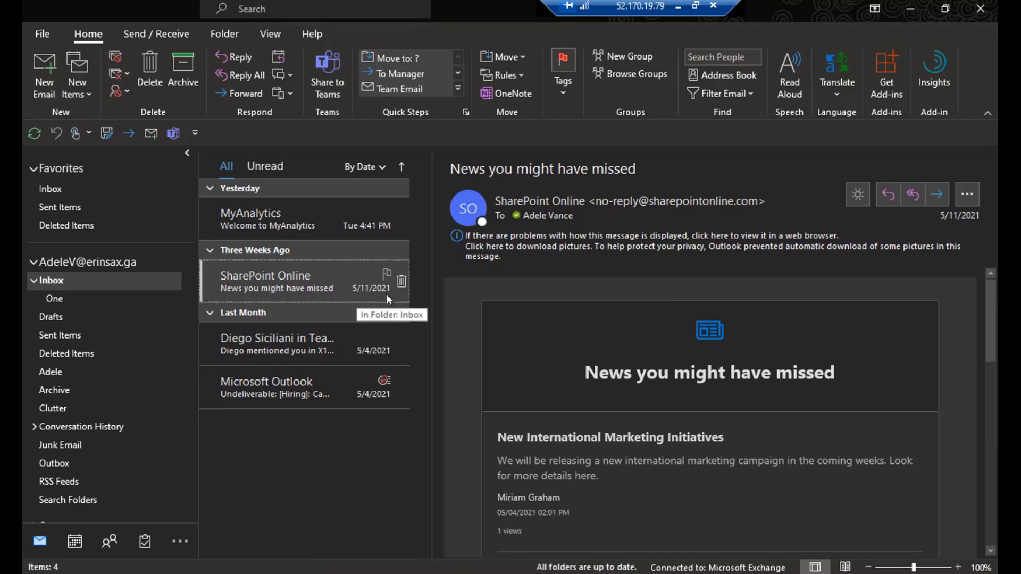
right_click(295, 288)
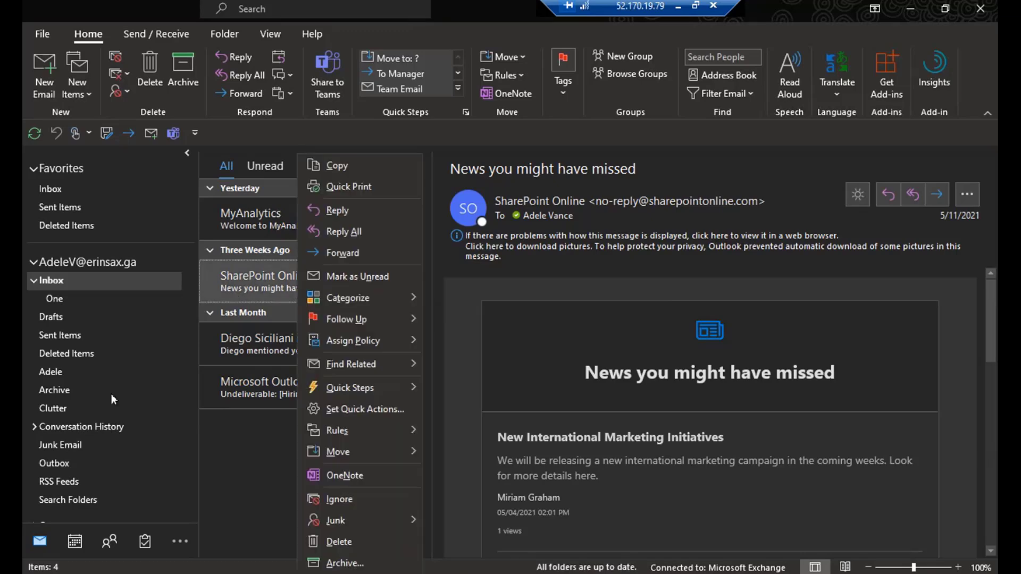
click(113, 367)
scroll(113, 368, down, 6)
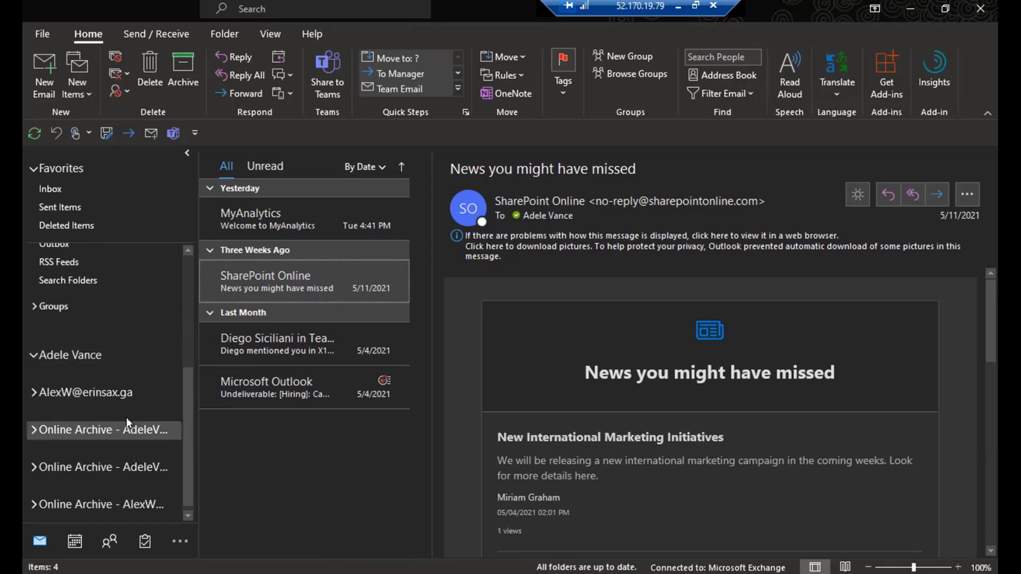
click(34, 356)
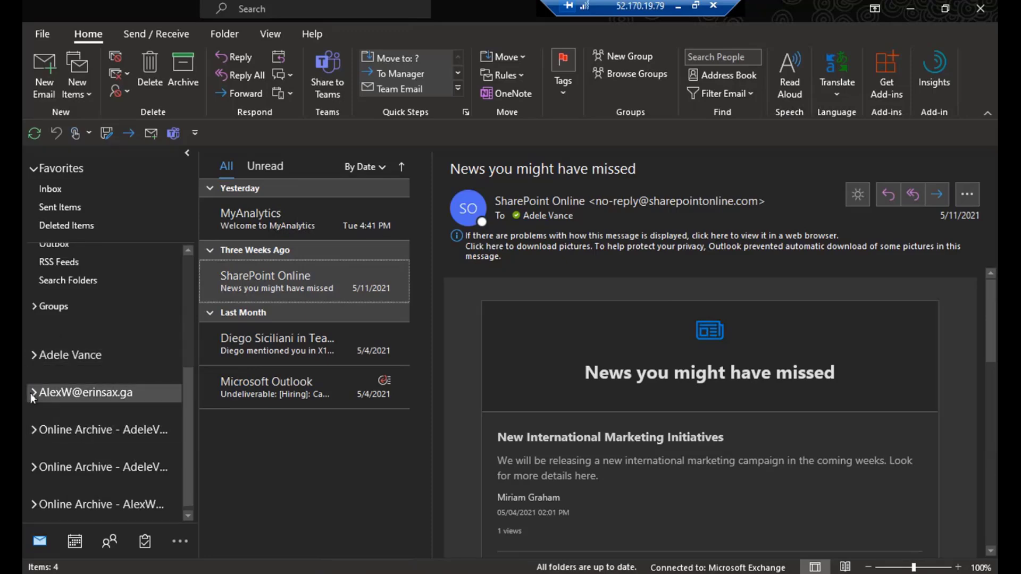
click(31, 394)
scroll(104, 363, down, 1)
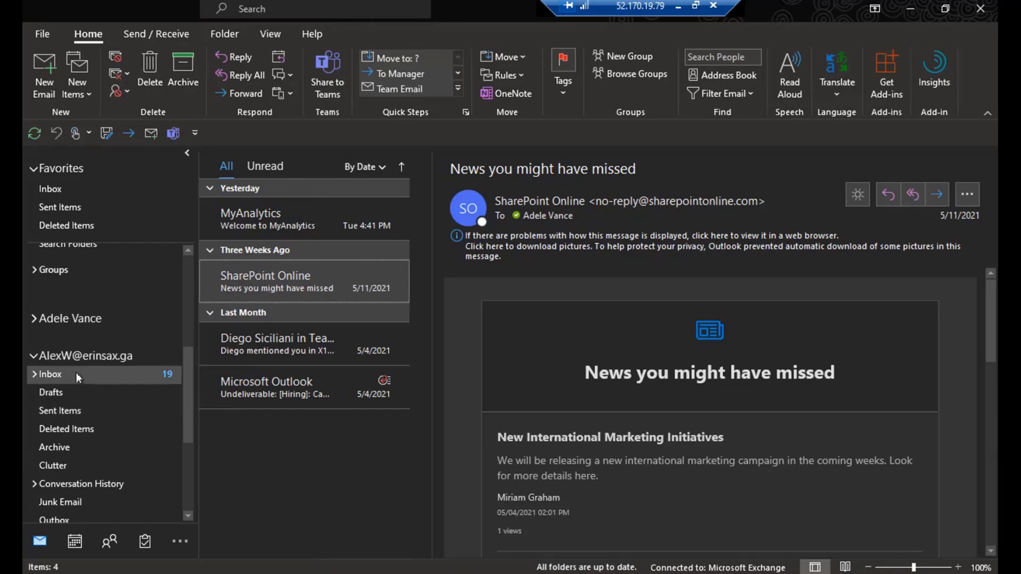
click(76, 372)
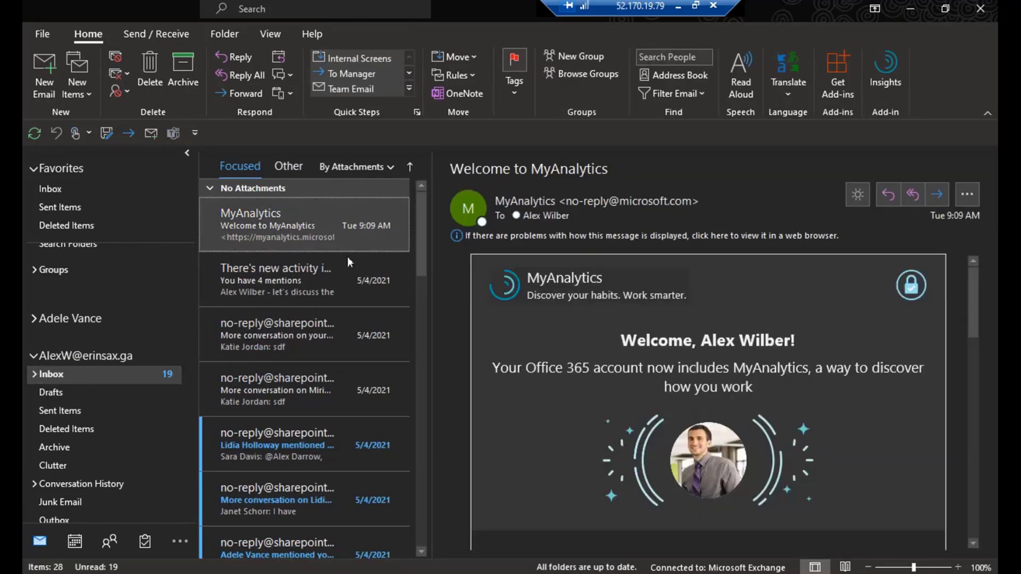
- View the color category options for the "You have 4 mentions" message
scroll(333, 289, down, 3)
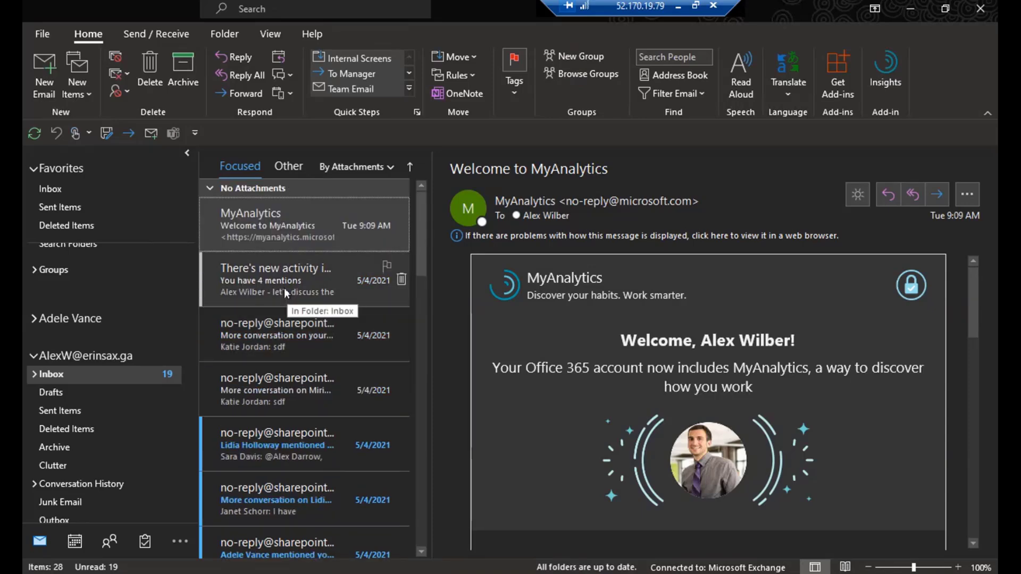
right_click(285, 292)
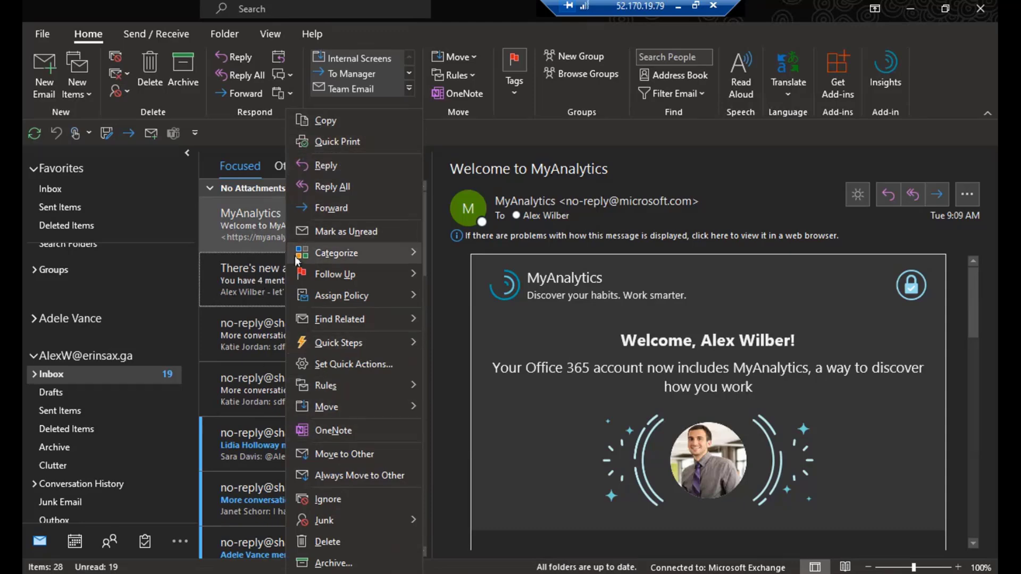
mouse_move(299, 257)
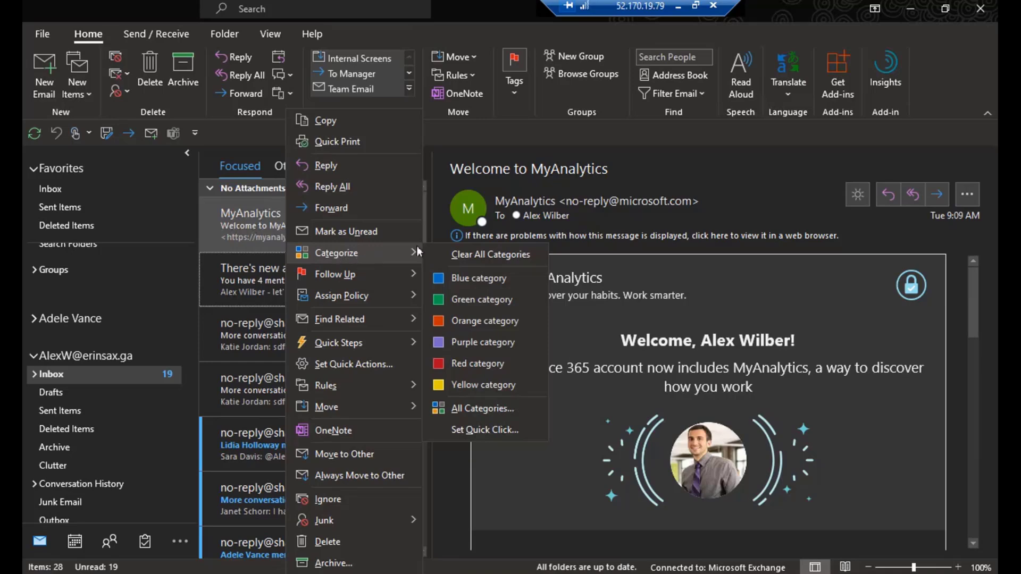
click(732, 168)
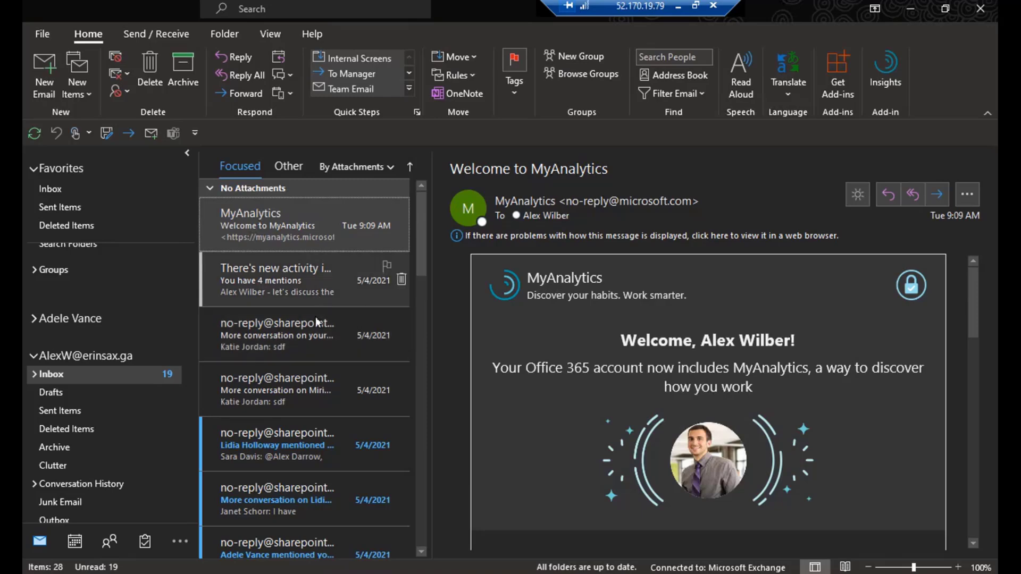
- Open the full color category list for the unread "Meeting update" message and rename Blue category to Project
scroll(314, 317, down, 5)
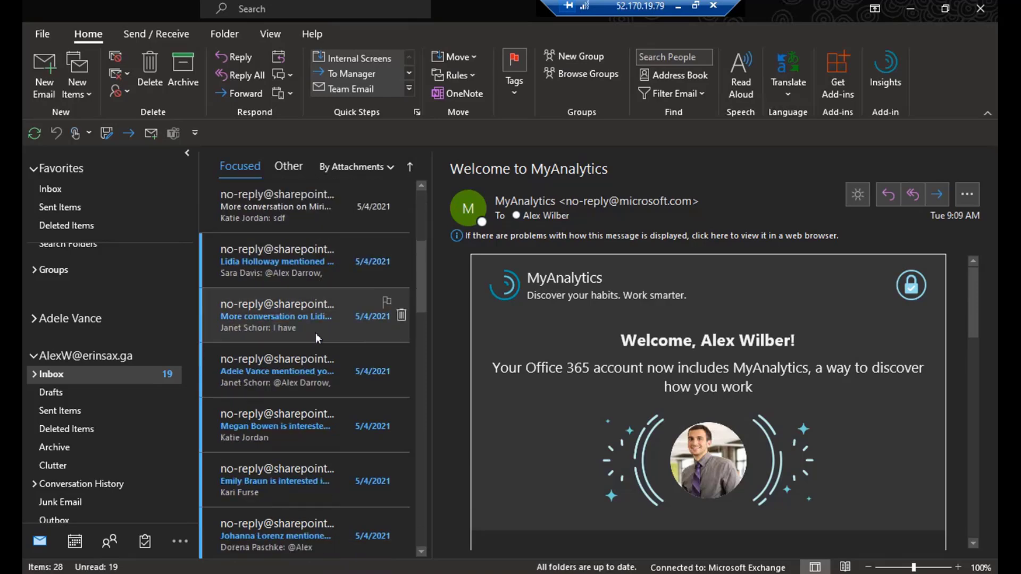
scroll(315, 333, down, 5)
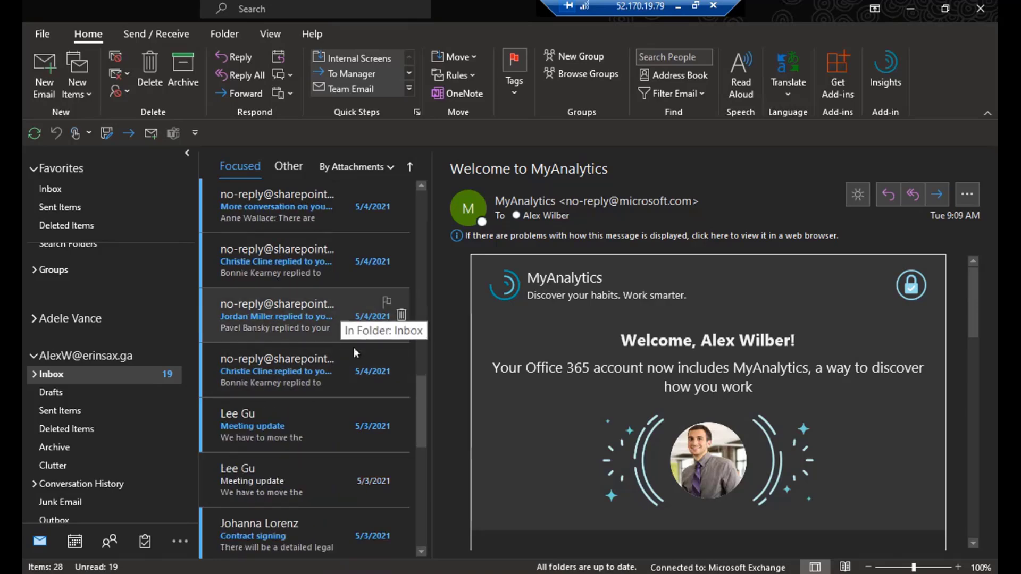
right_click(282, 428)
mouse_move(335, 253)
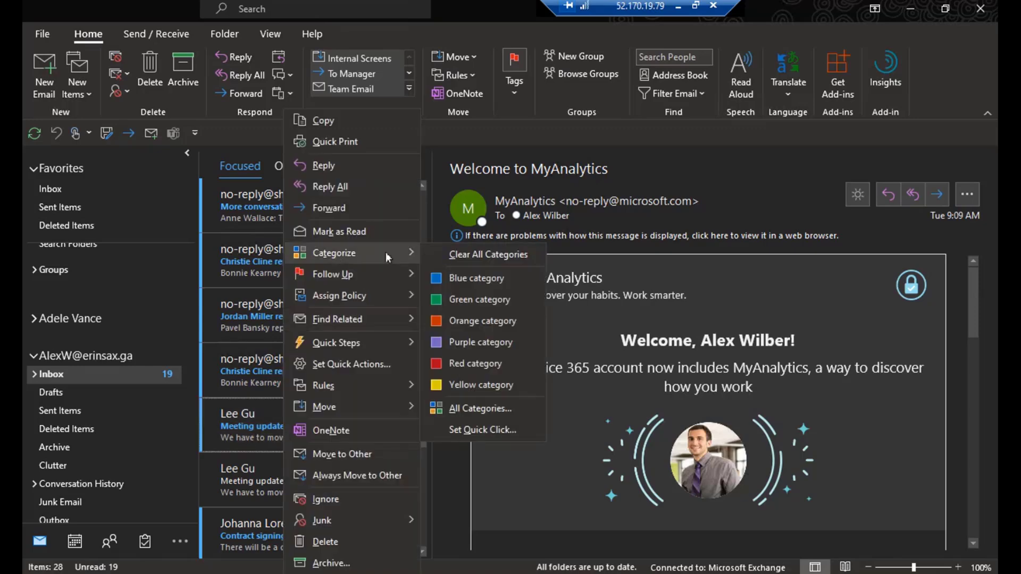
click(467, 407)
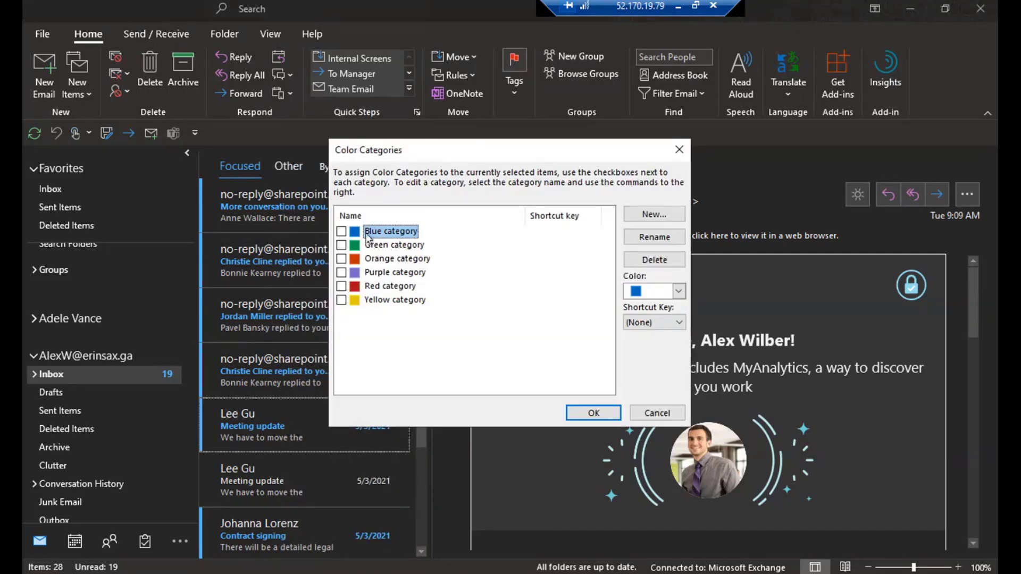
click(654, 236)
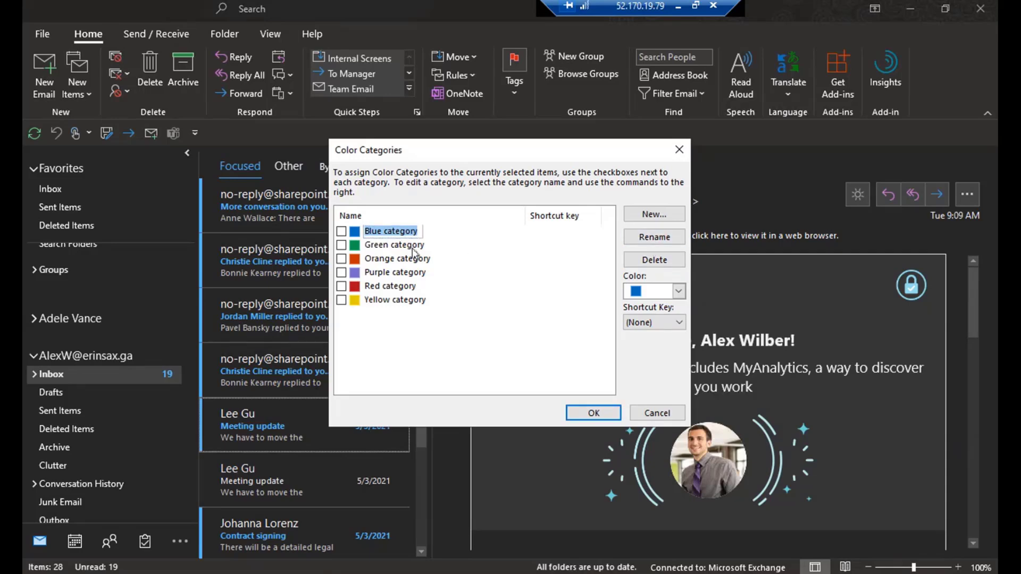
text(Project)
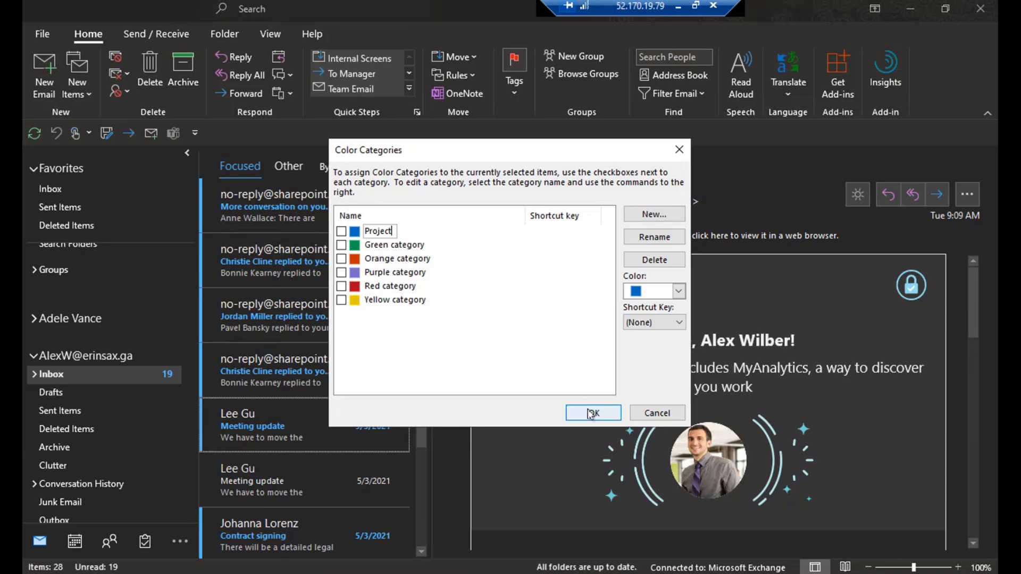
key(Return)
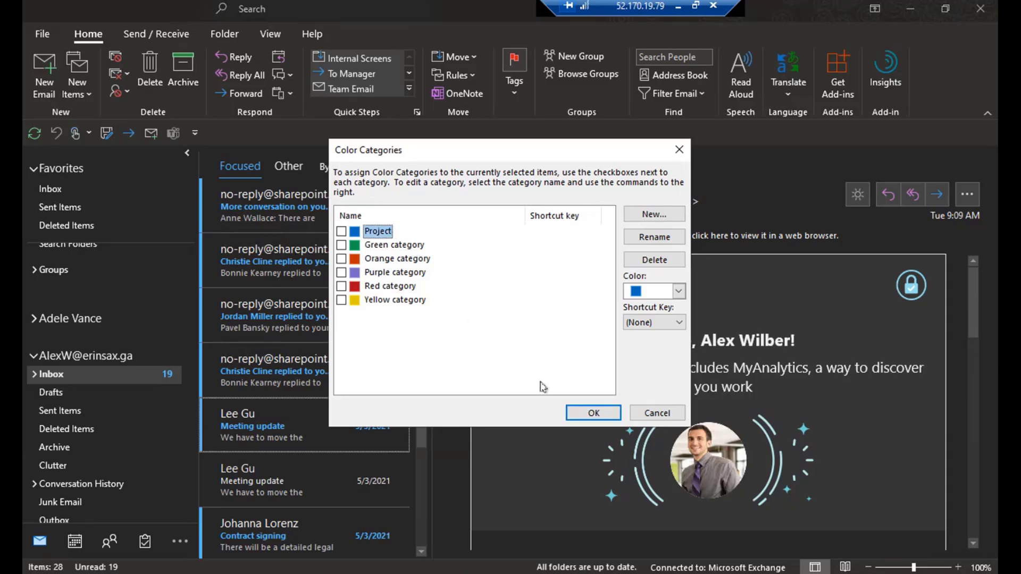
- Assign the Project category to the unread "Meeting update" message and to the read "Meeting update" message below it
key(space)
click(591, 420)
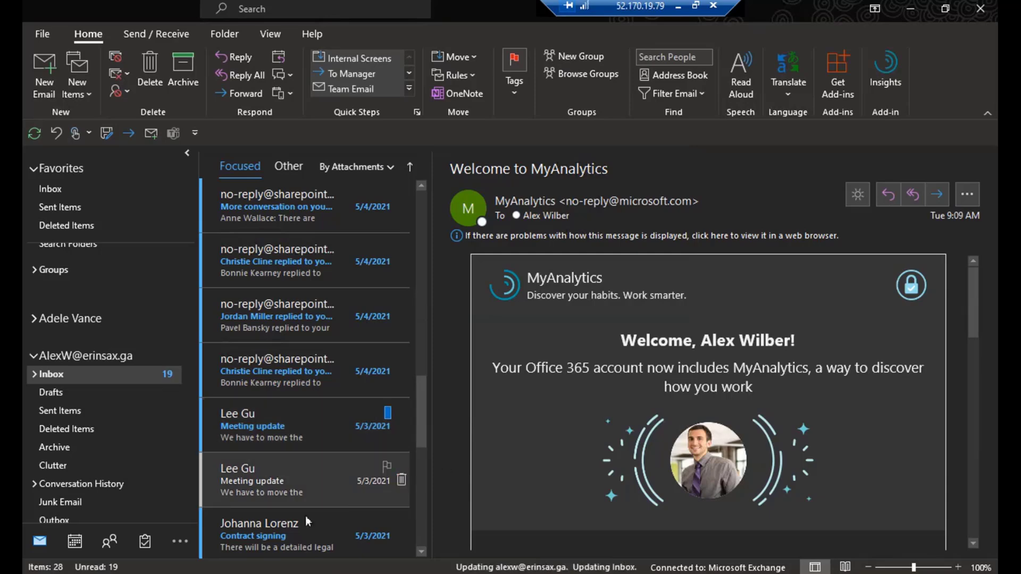
scroll(306, 522, down, 1)
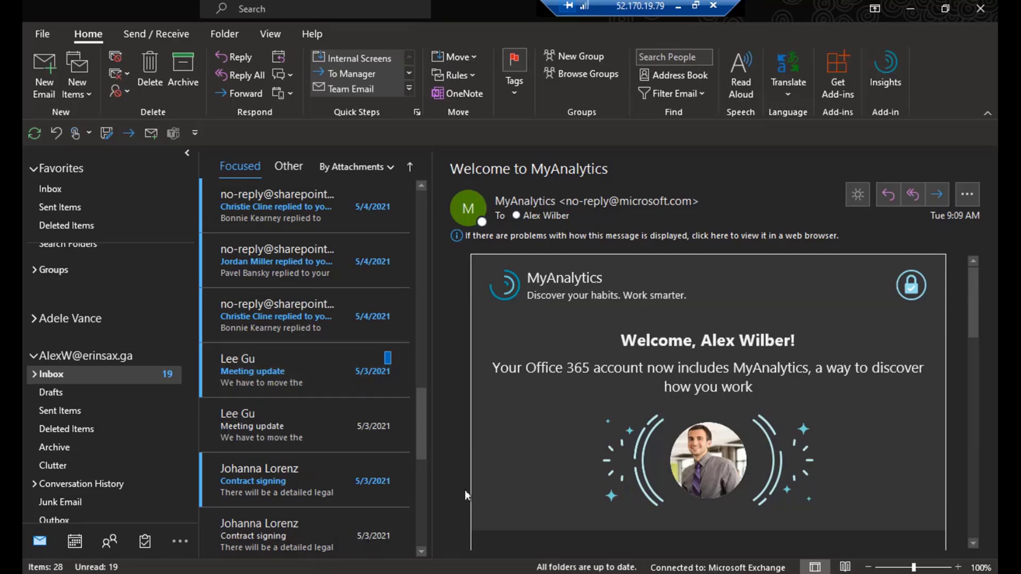
right_click(292, 424)
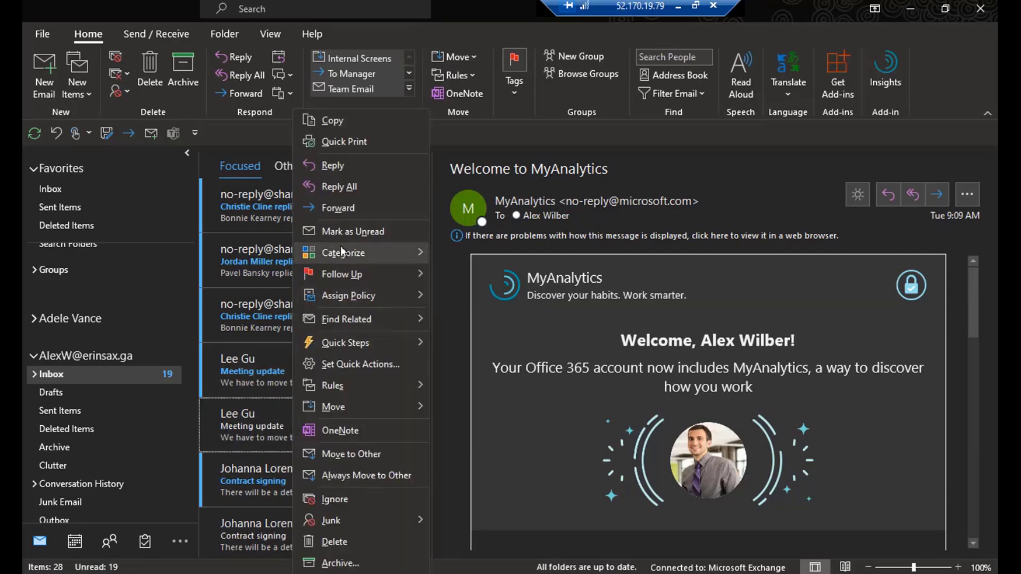
mouse_move(342, 252)
click(444, 277)
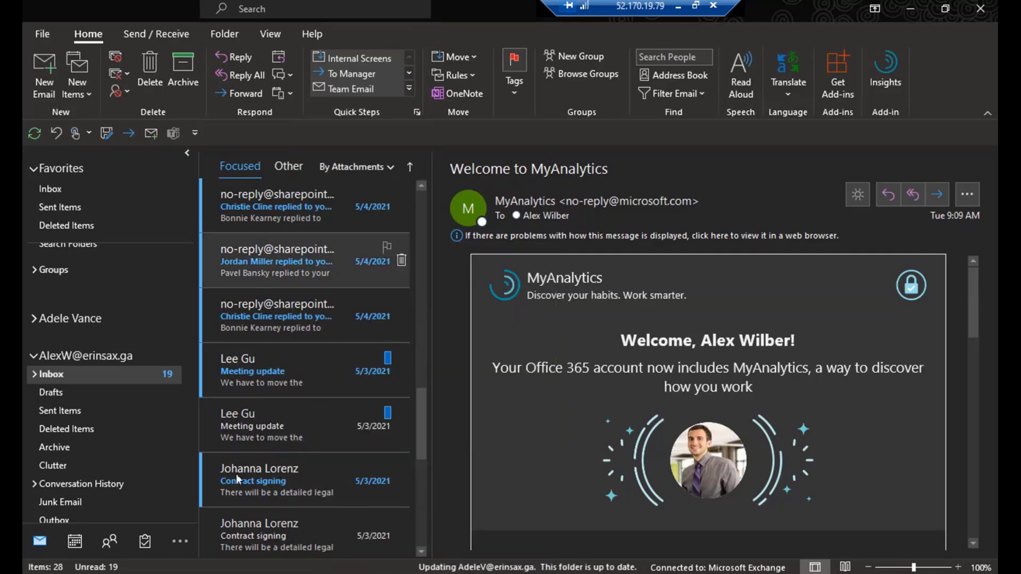
- Assign the Yellow category to the unread "Contract signing" message, keeping the category's default name
right_click(309, 489)
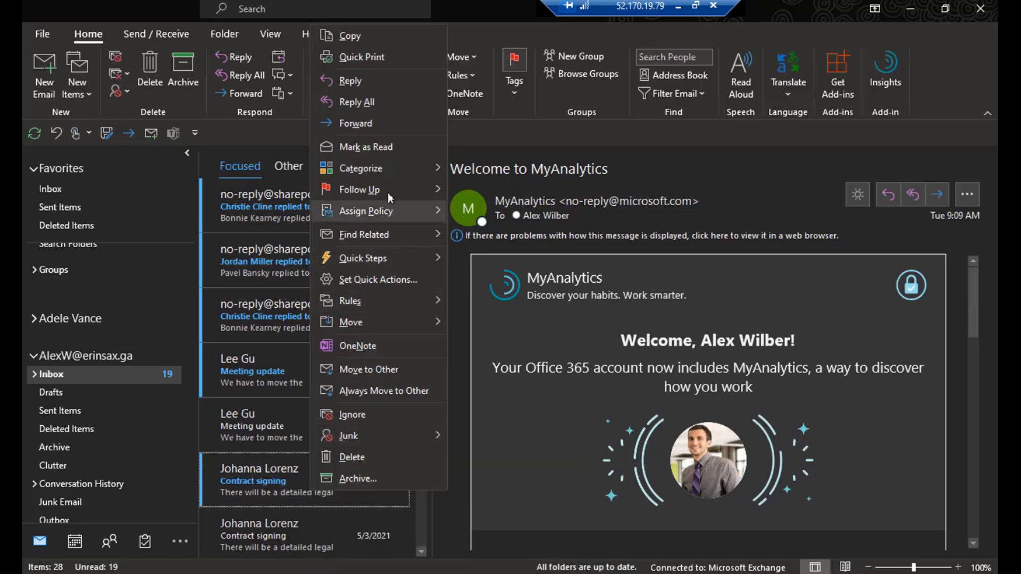
mouse_move(392, 169)
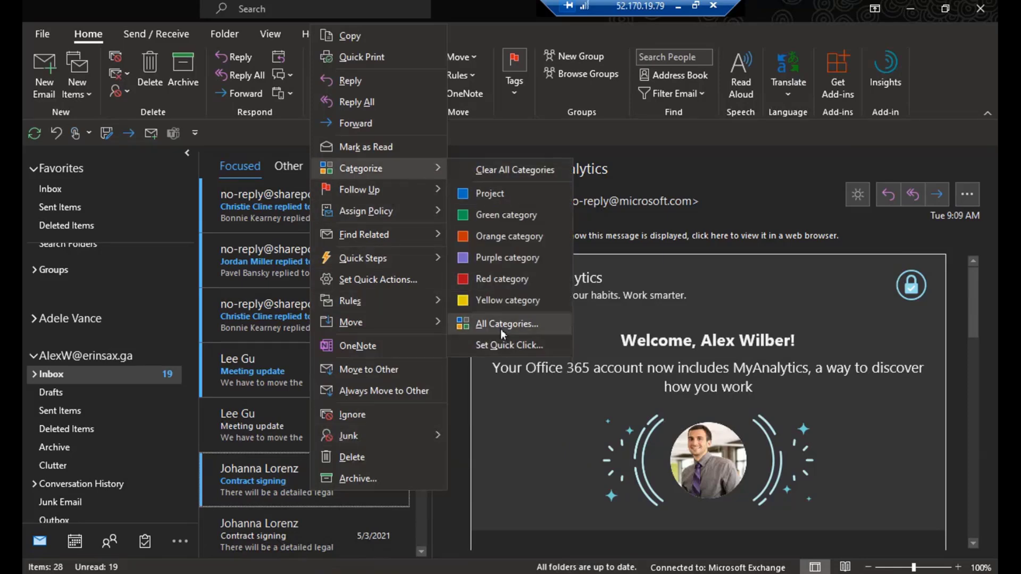
click(502, 300)
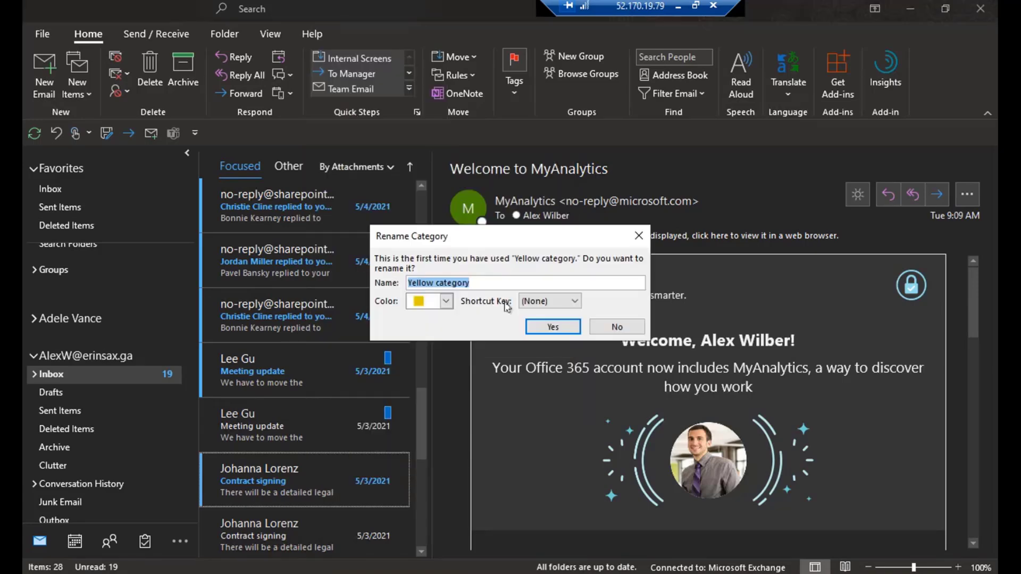
click(614, 327)
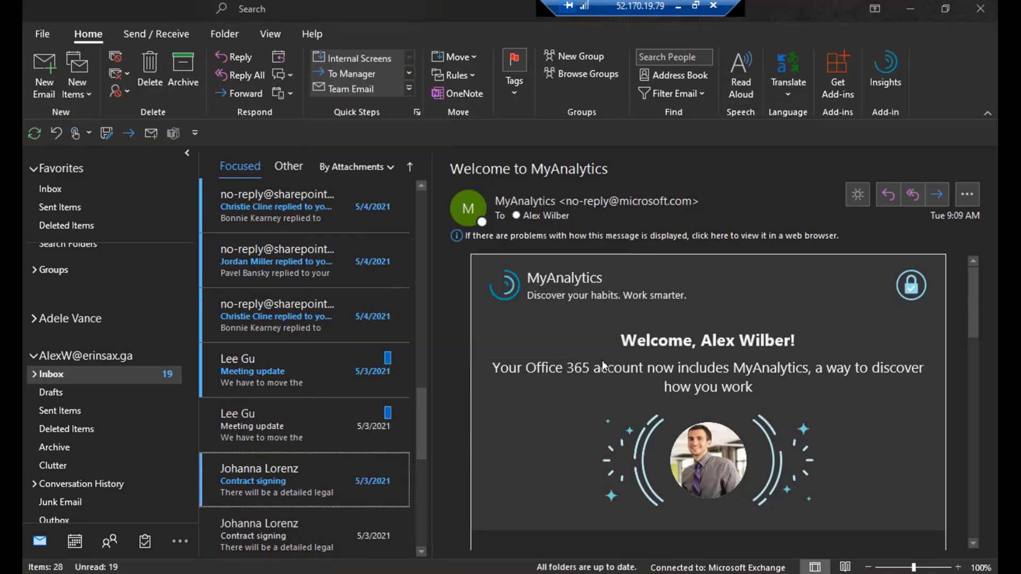
- Review the color choices for a new category from the "Contract signing" message's full category list, and close it without adding one
right_click(297, 477)
mouse_move(384, 219)
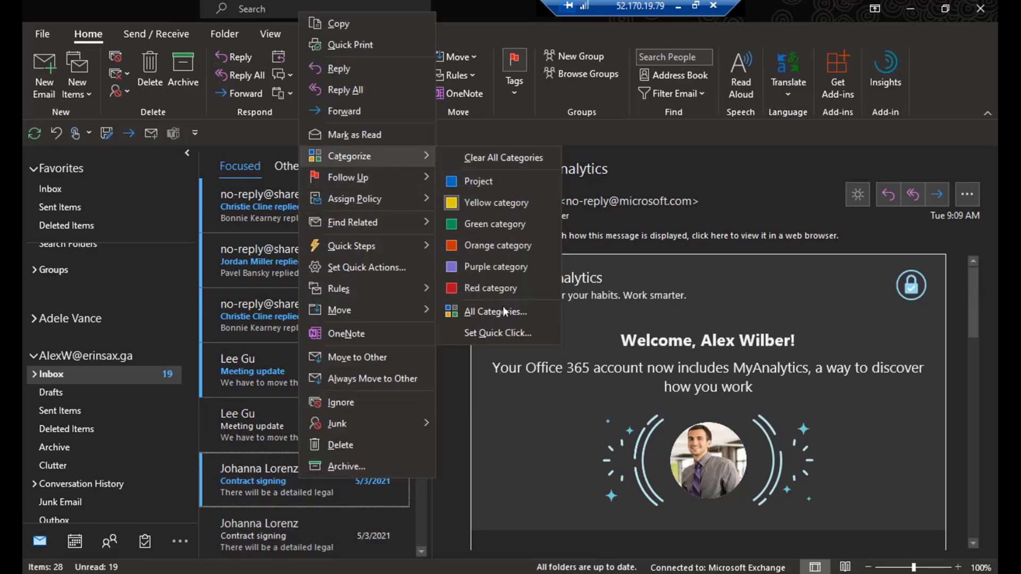
click(499, 313)
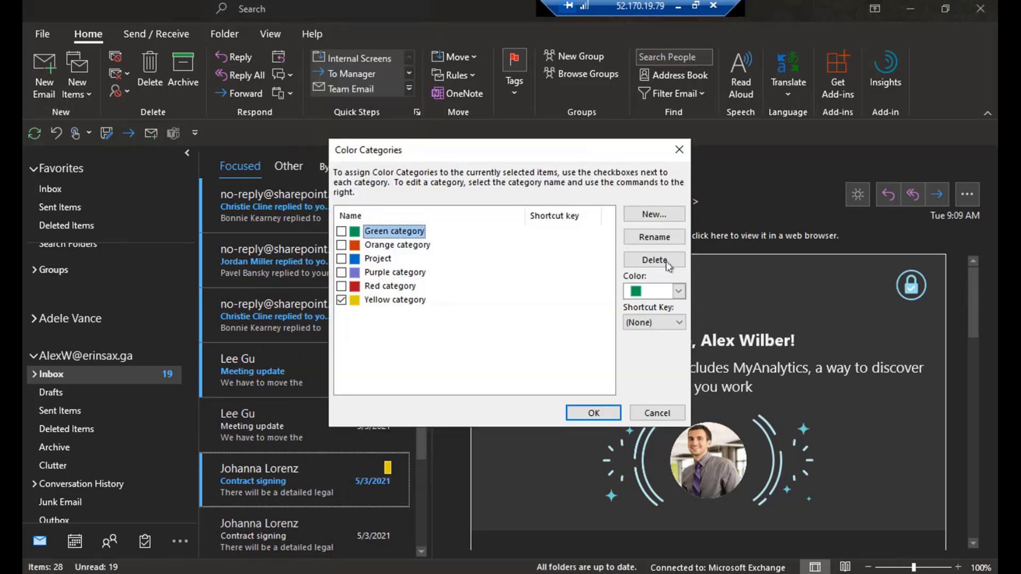
click(654, 214)
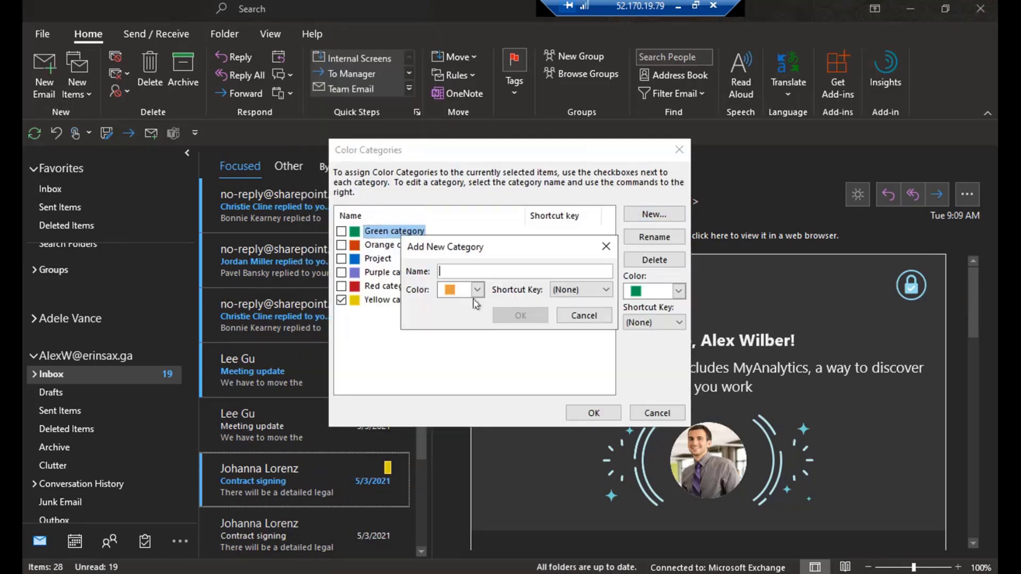
click(477, 289)
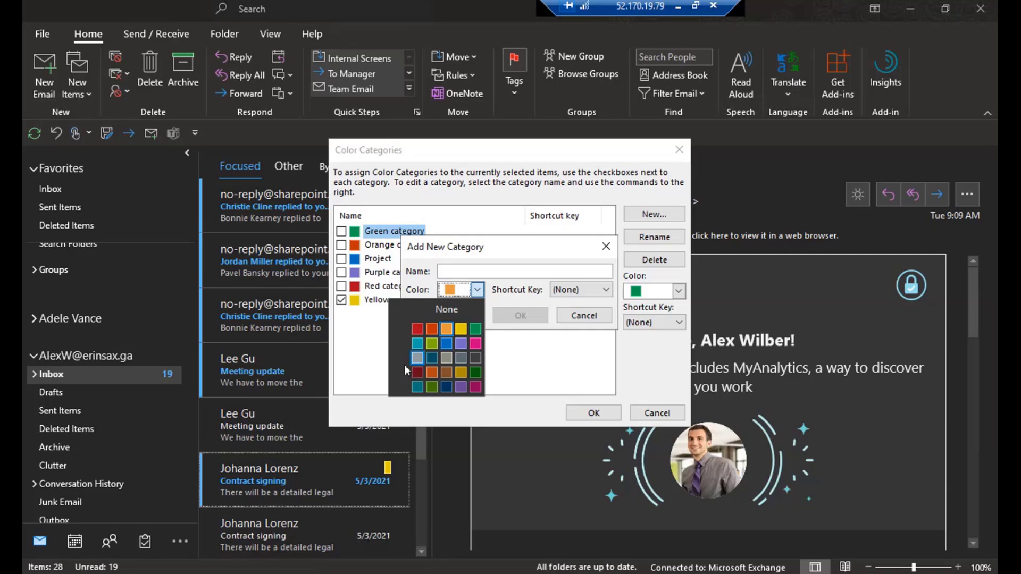
click(542, 376)
click(583, 316)
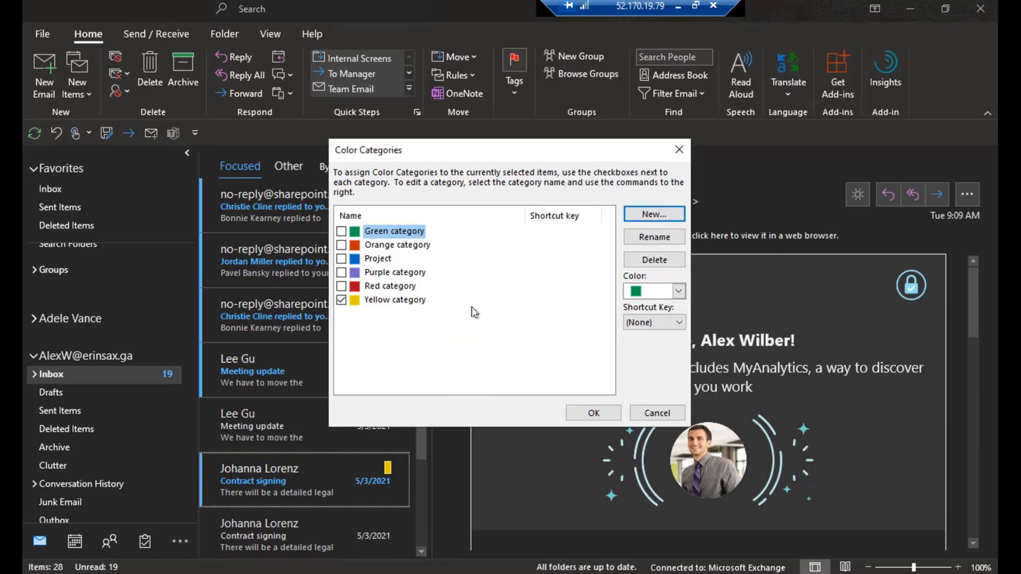
click(657, 413)
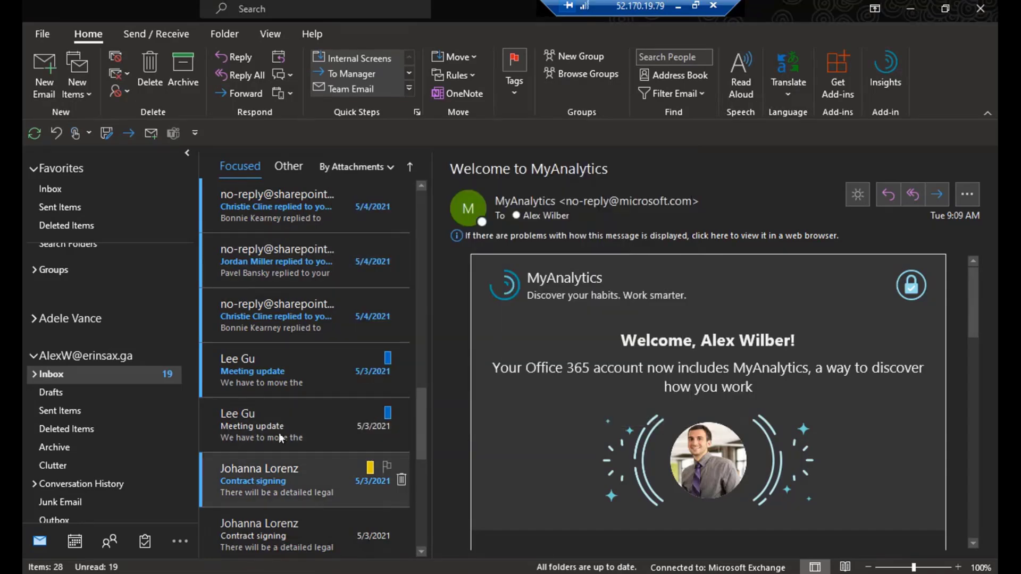
- Open the read "Meeting update" message, search the current mailbox for the Project category, and return to the secondary account's Inbox
click(299, 421)
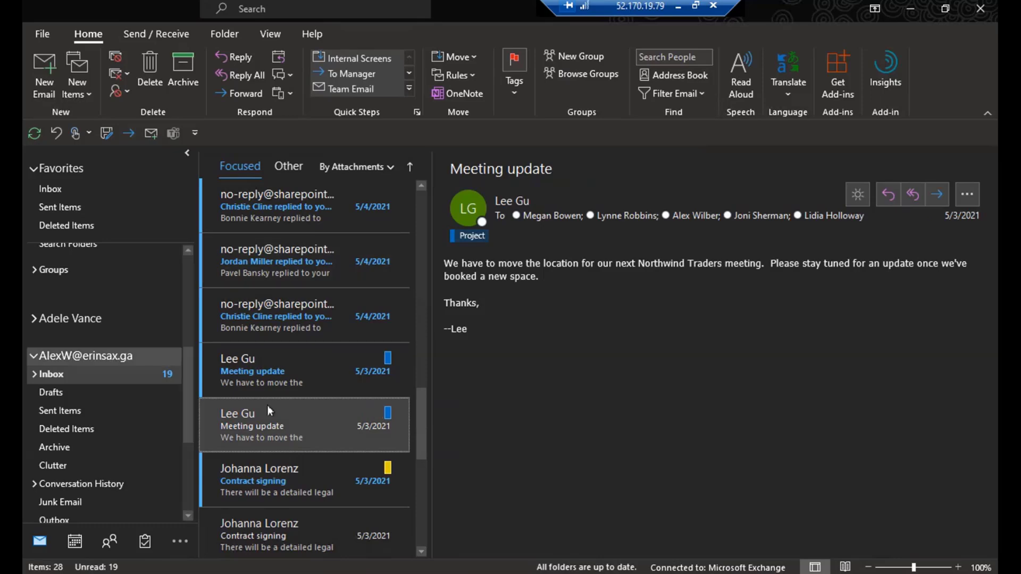
click(290, 7)
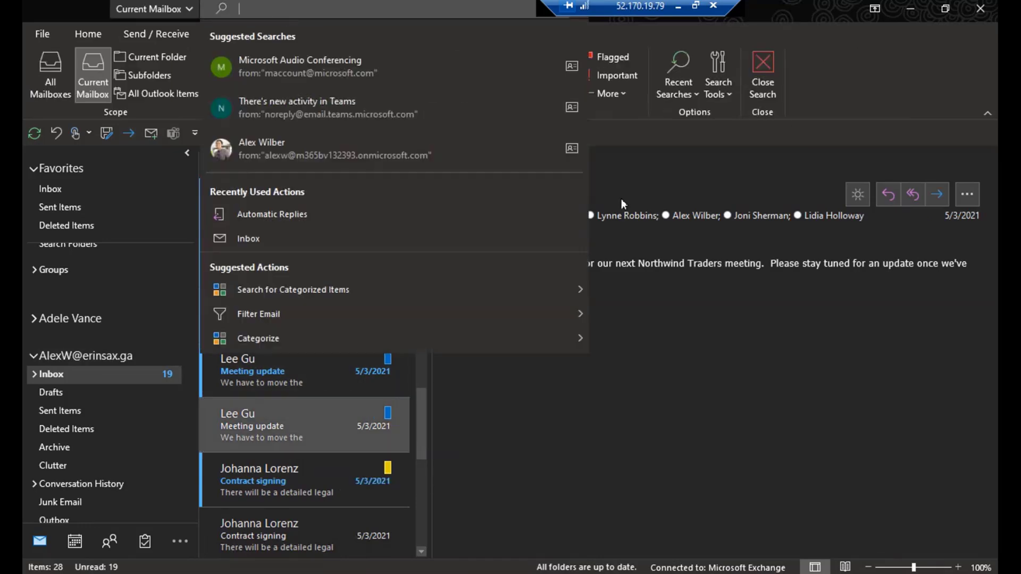
click(790, 115)
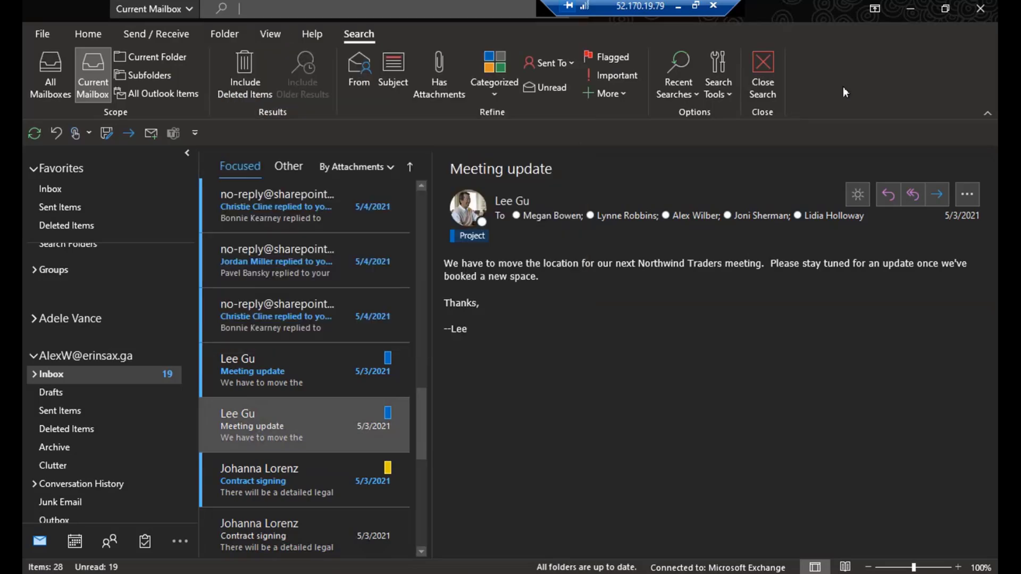
click(494, 90)
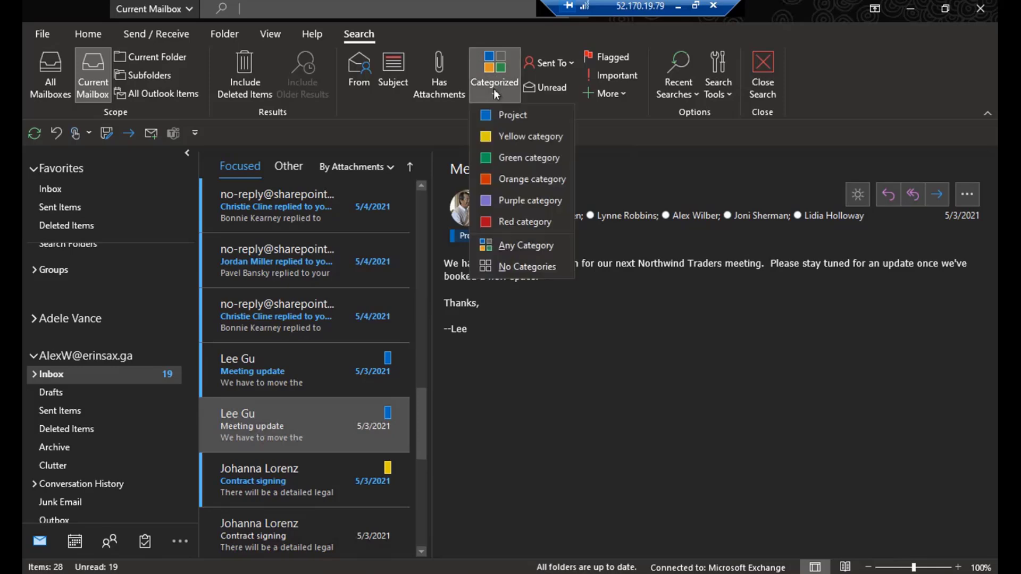
click(503, 116)
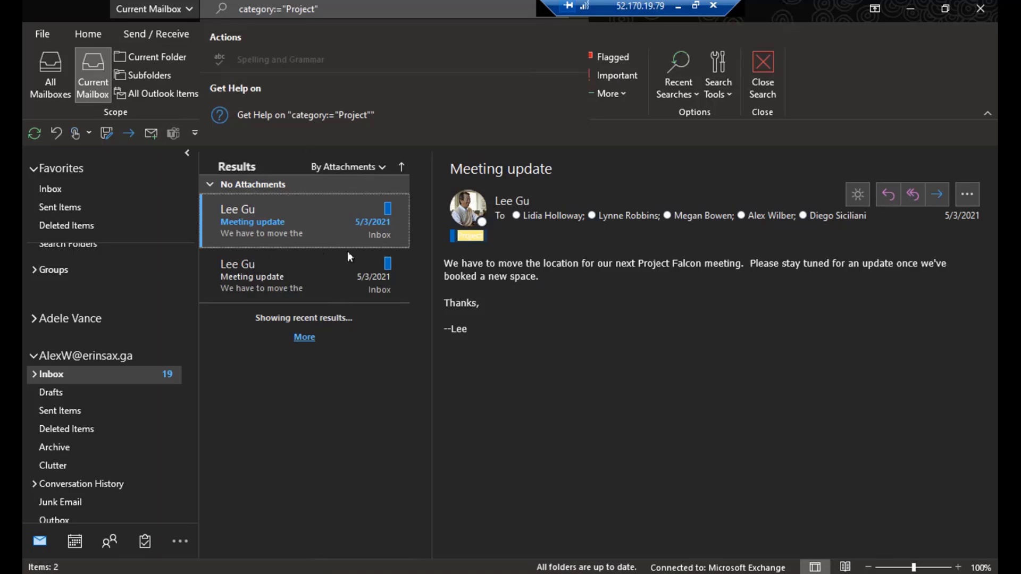
click(69, 356)
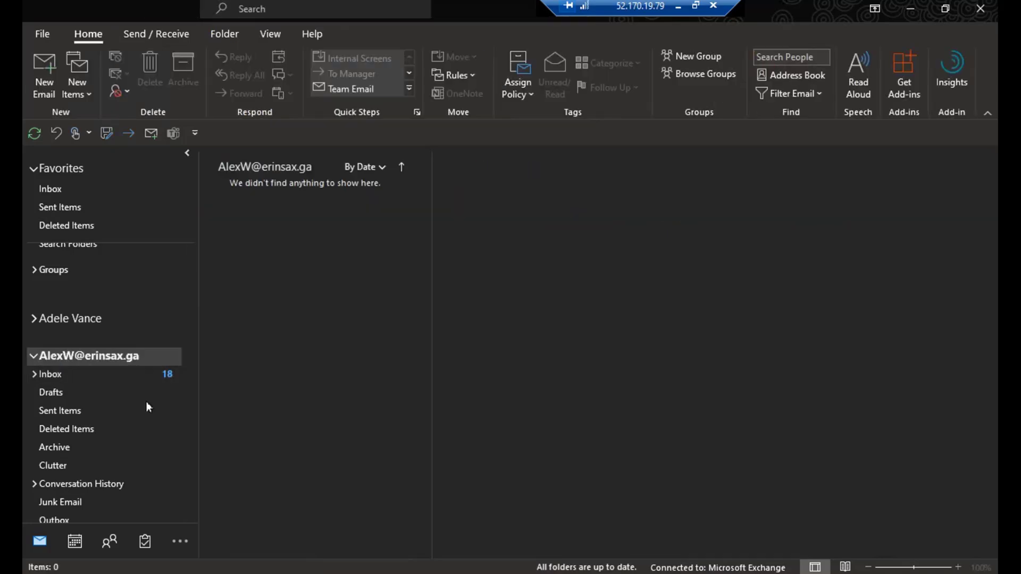
click(53, 374)
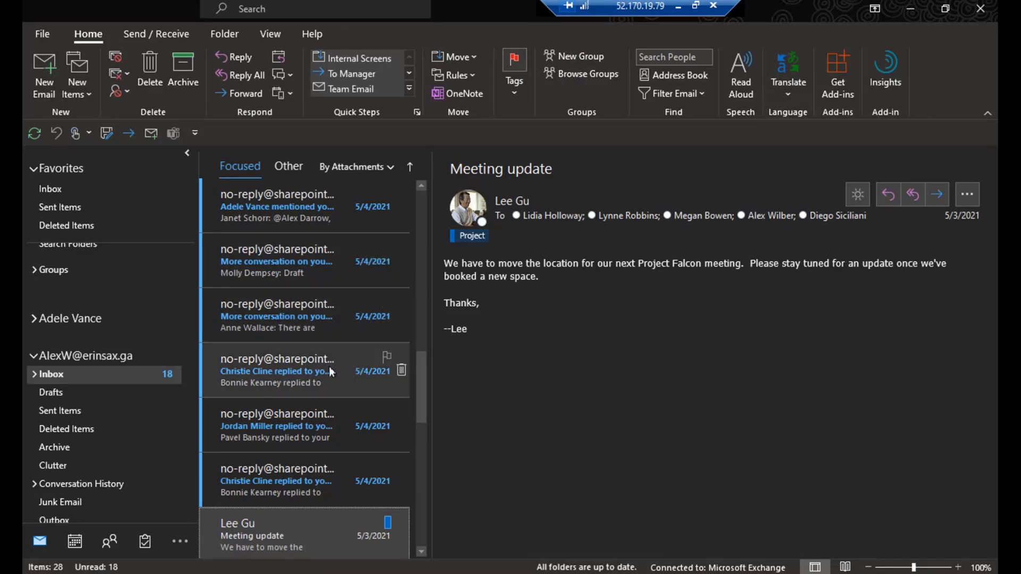
- Flag the read "Stocks" message for follow-up tomorrow
scroll(306, 382, down, 4)
scroll(307, 384, down, 5)
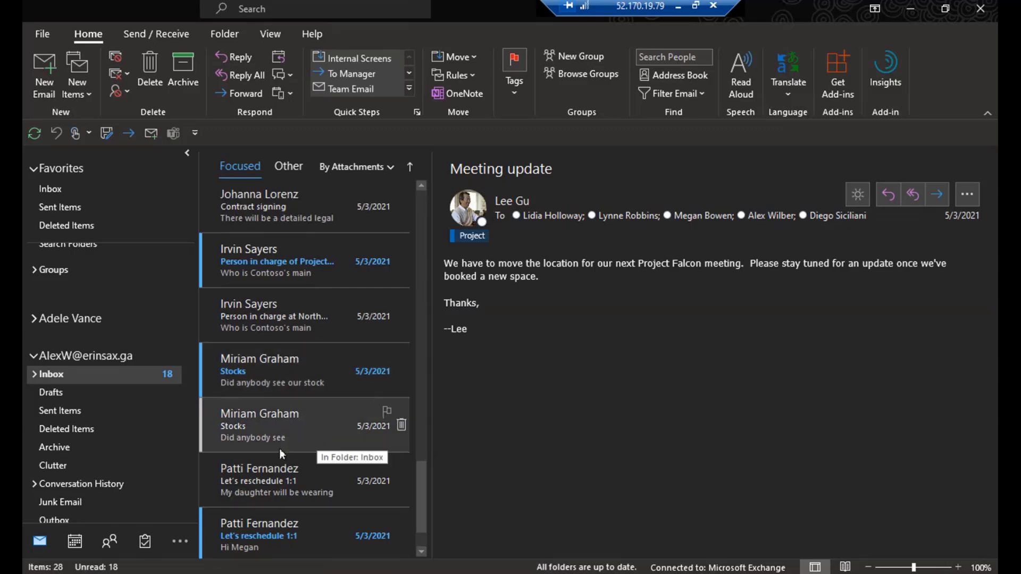
right_click(267, 419)
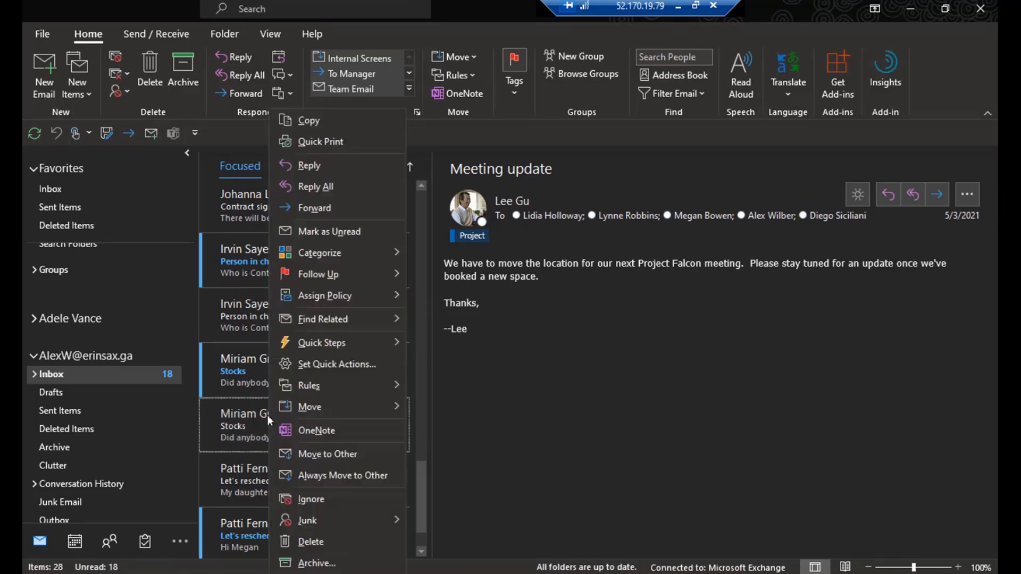
mouse_move(331, 279)
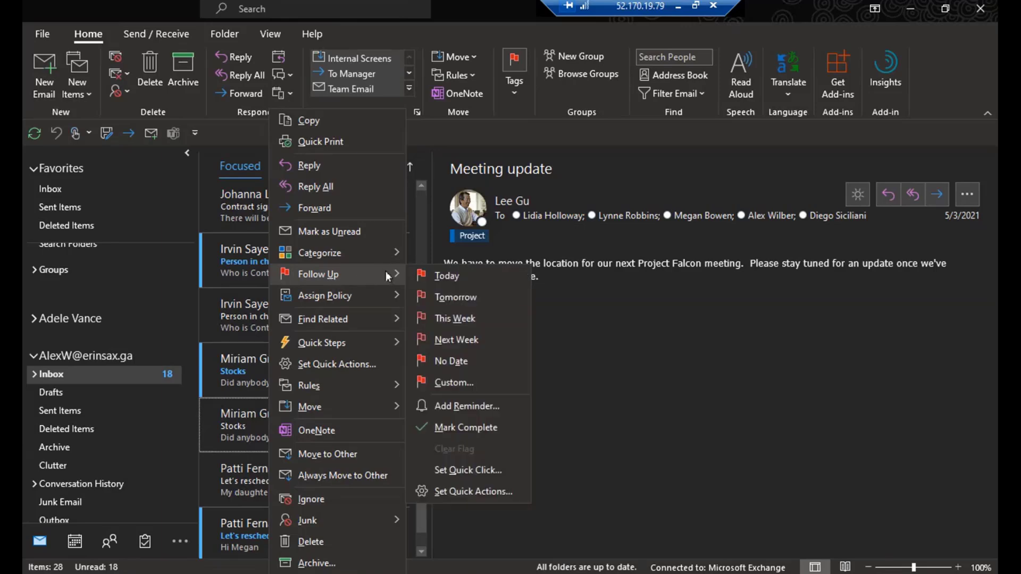
click(470, 299)
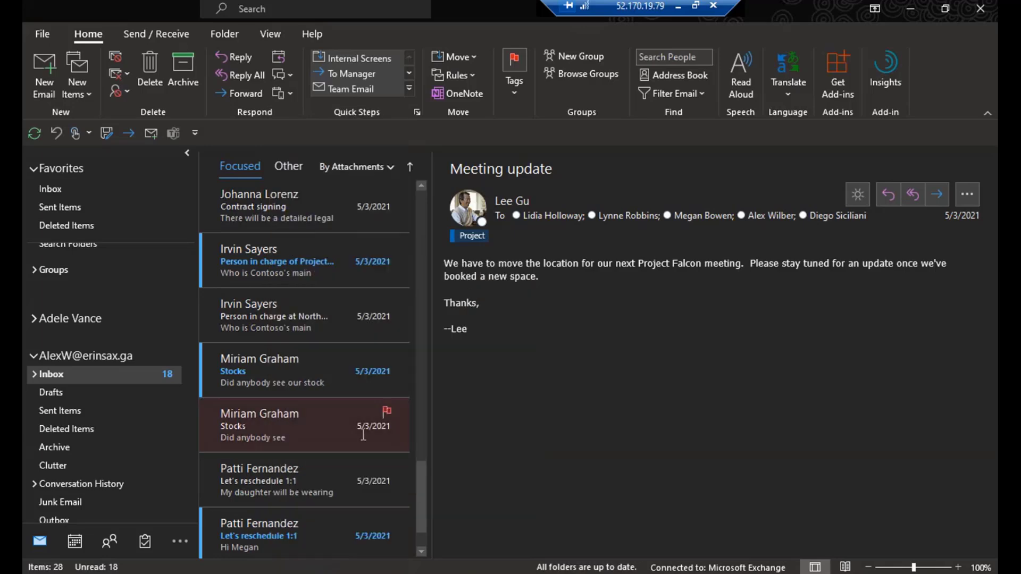
- Add a follow-up reminder to the flagged "Stocks" message for Thursday, June 3, 2021 at 8:00 AM
right_click(273, 426)
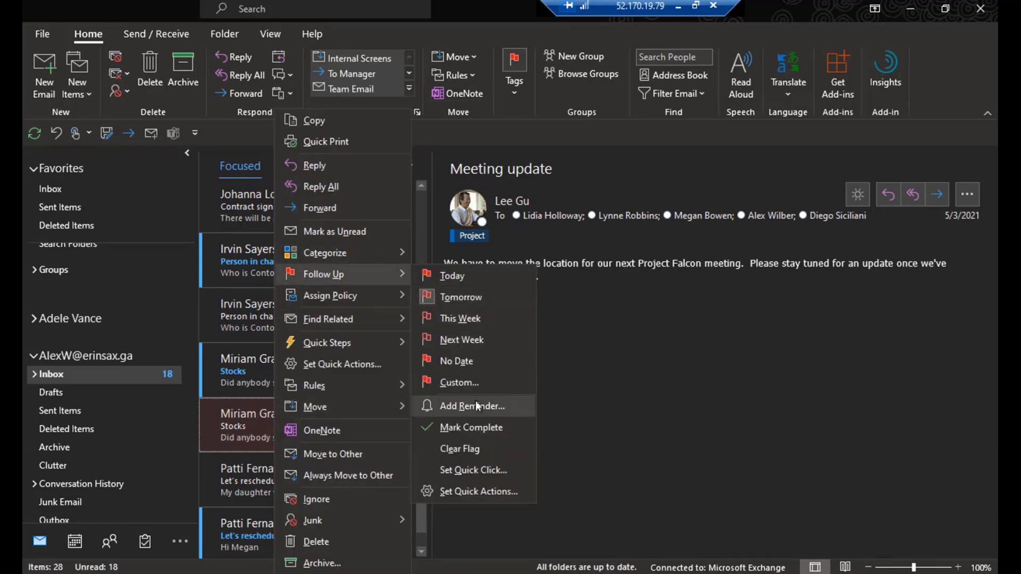
click(476, 407)
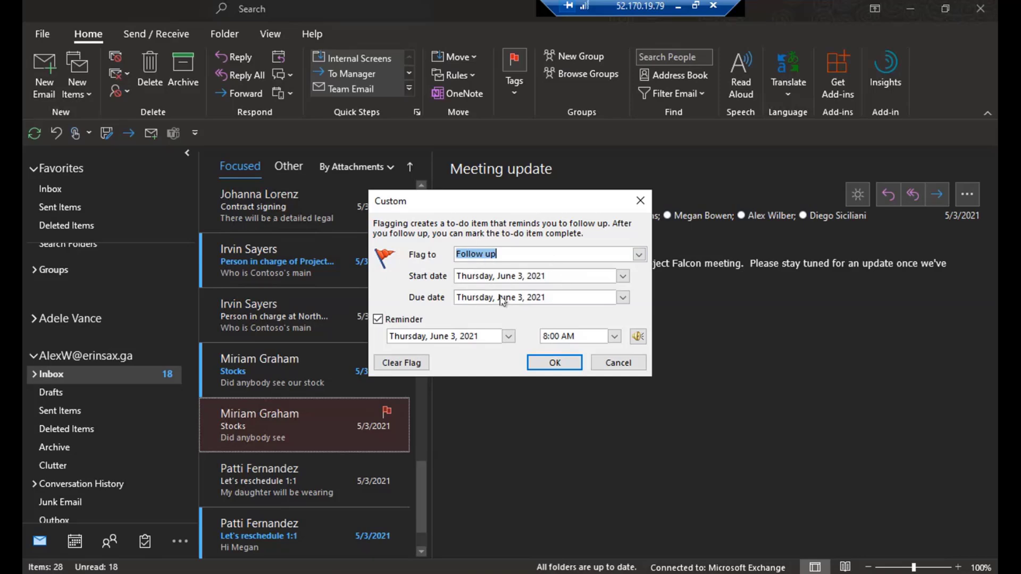
click(562, 362)
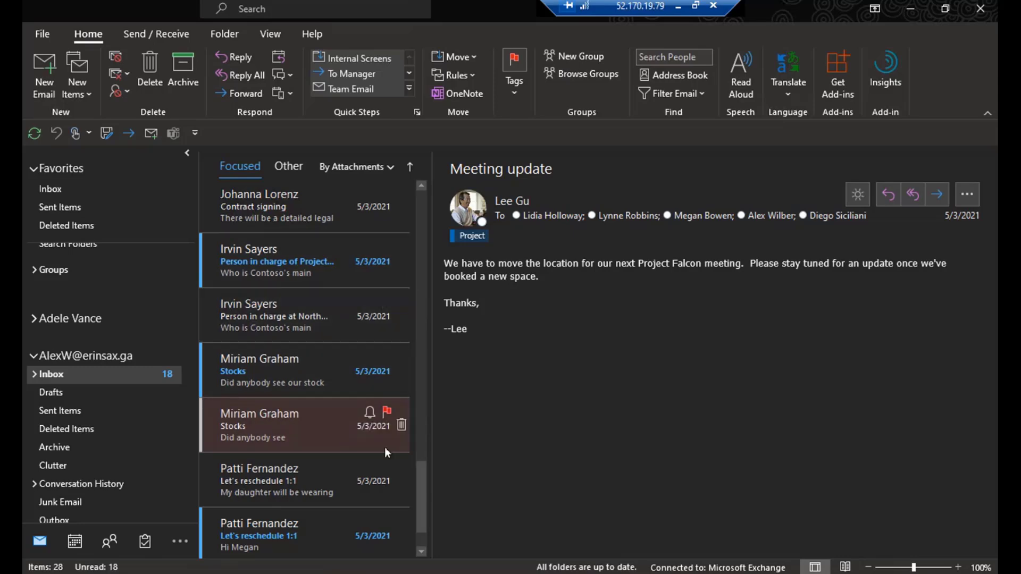
- Check the To-Do List for the flagged message, then return to mail and show Tasks in the To-Do Bar
click(145, 541)
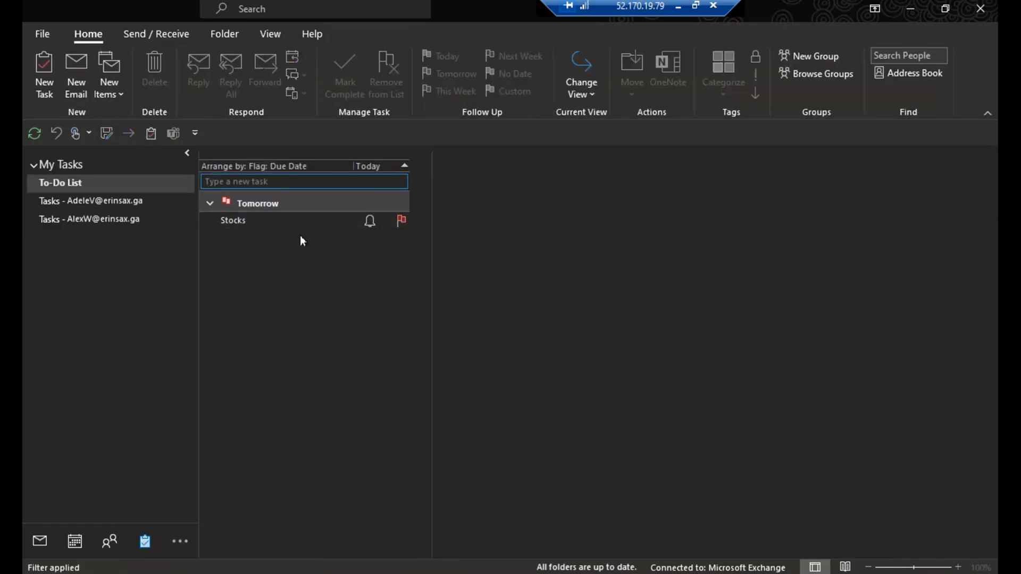
click(40, 541)
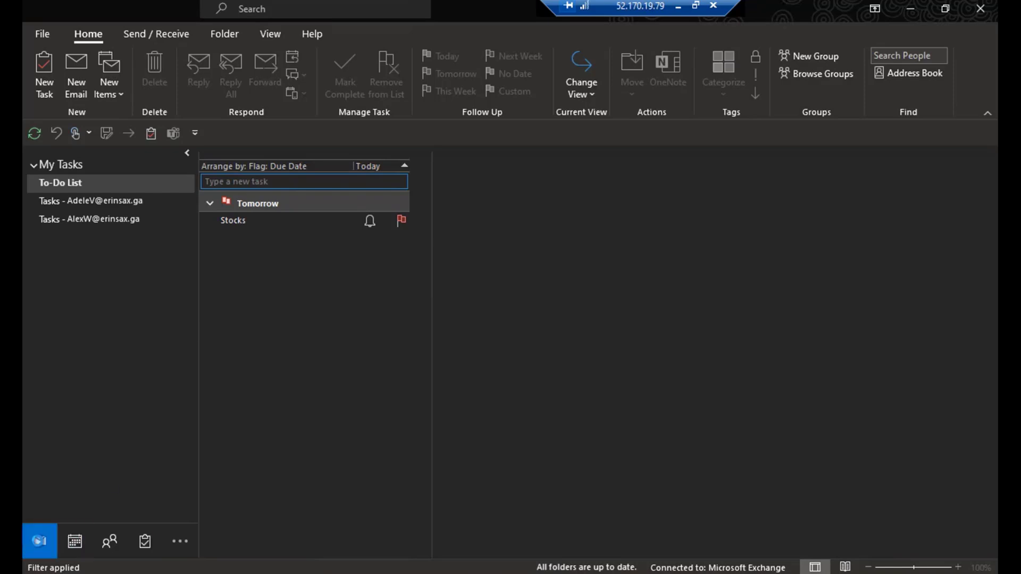
click(271, 34)
click(817, 80)
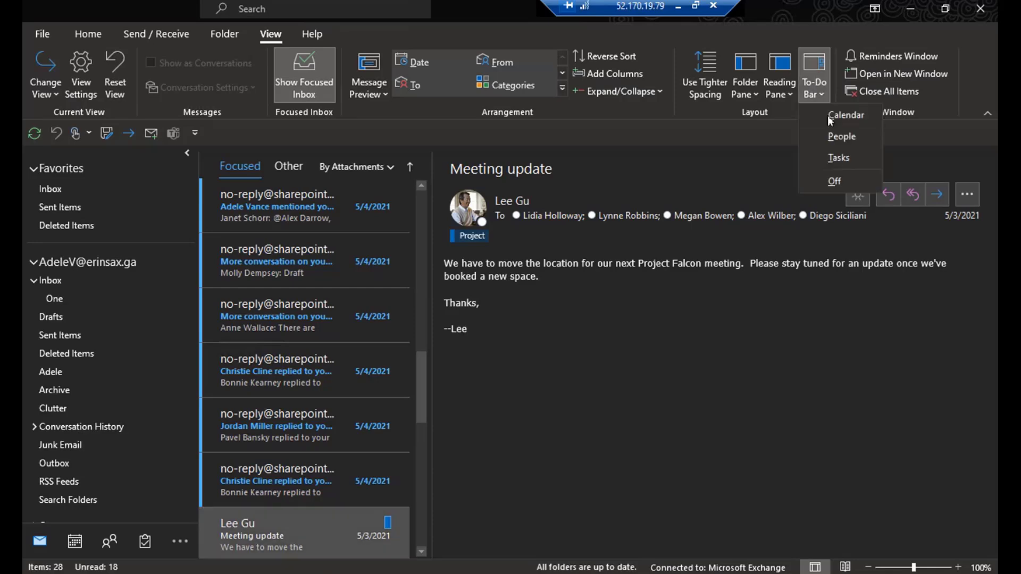
click(840, 158)
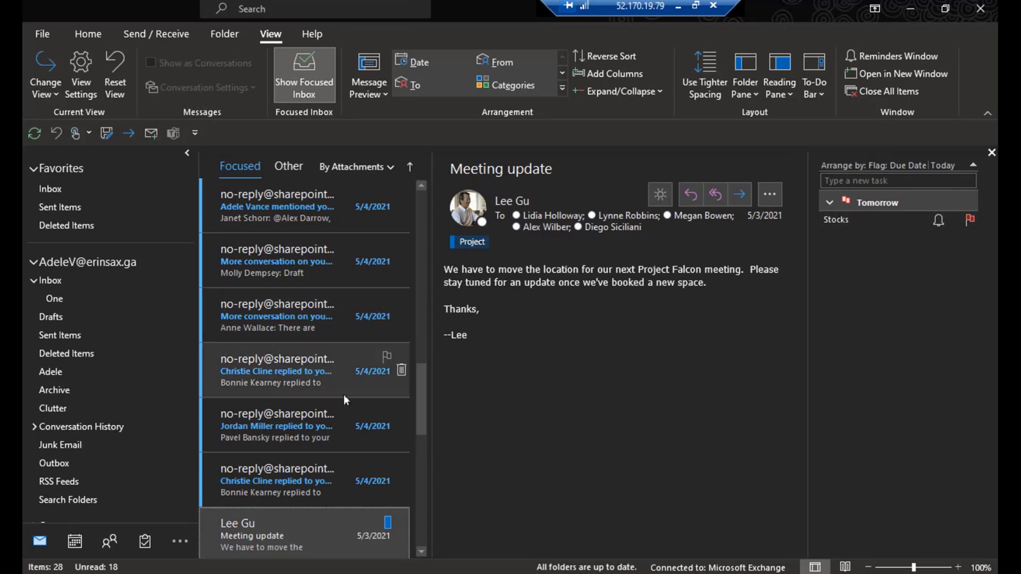
- Mark the "Stocks" task complete in the To-Do Bar and check its message's flag in the Inbox
scroll(345, 400, down, 4)
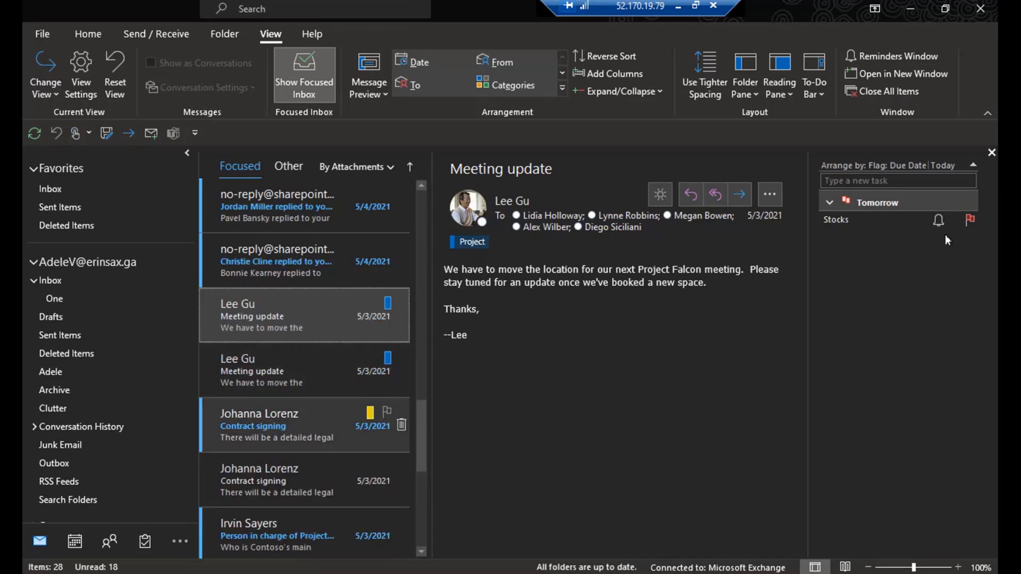
click(970, 220)
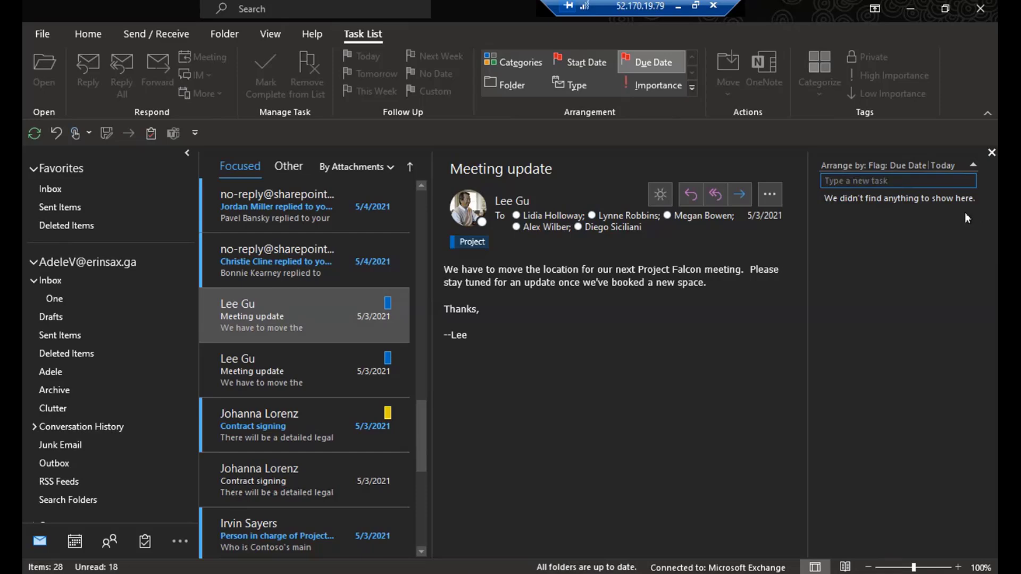
scroll(337, 406, down, 5)
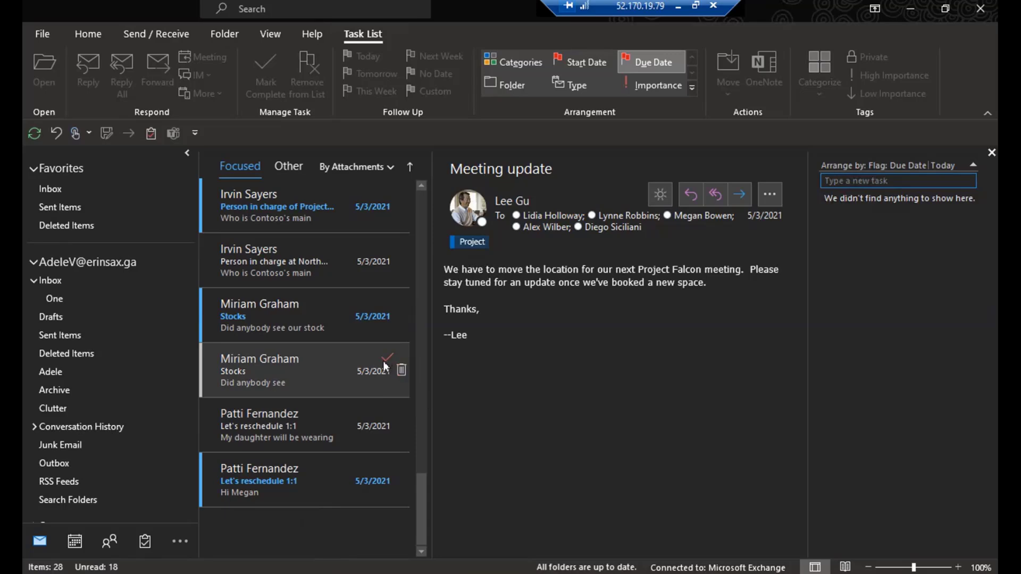
- Clear the completed flag from the read "Stocks" message and flag it for follow-up tomorrow
right_click(292, 364)
mouse_move(338, 274)
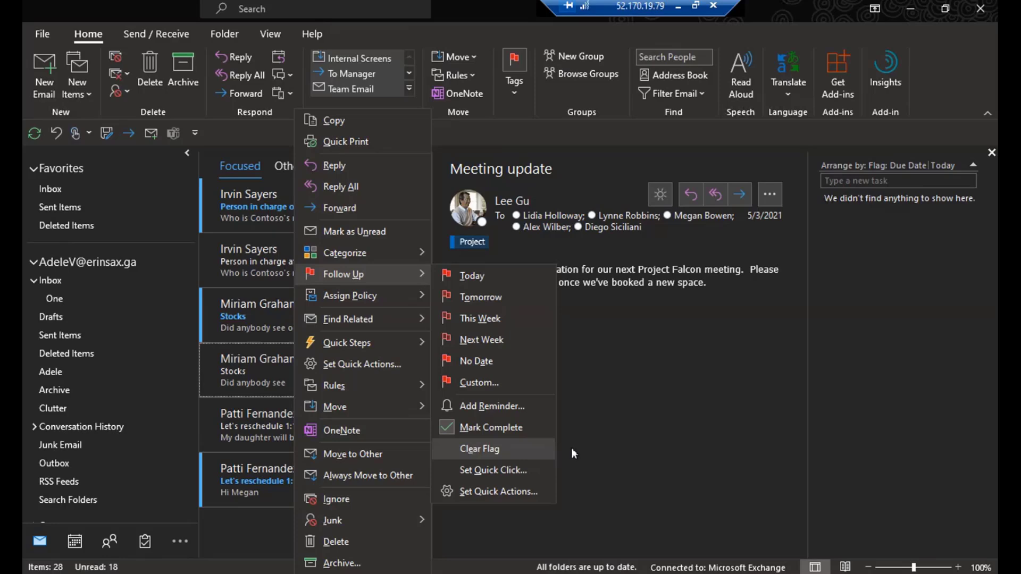
click(475, 450)
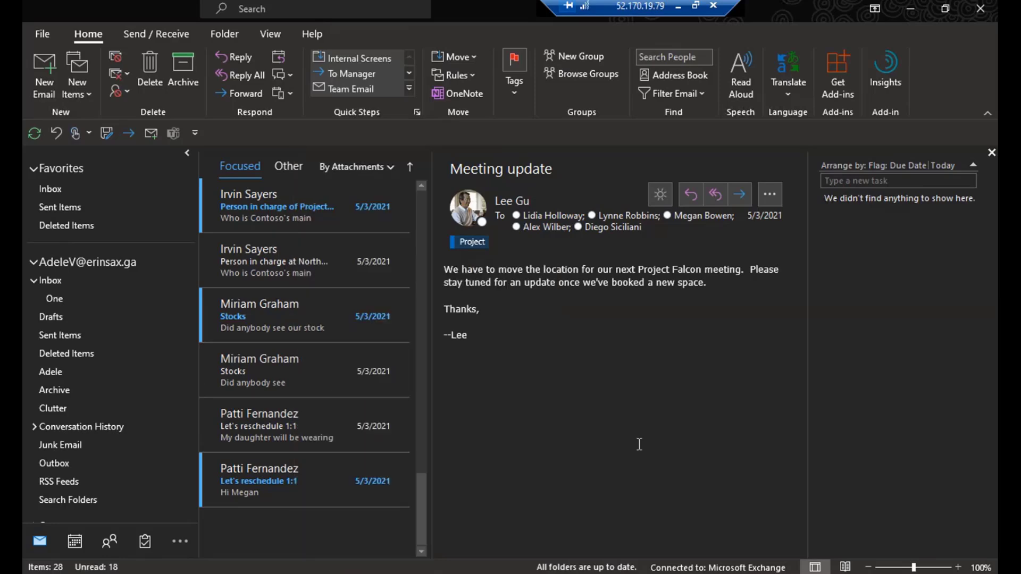
right_click(260, 381)
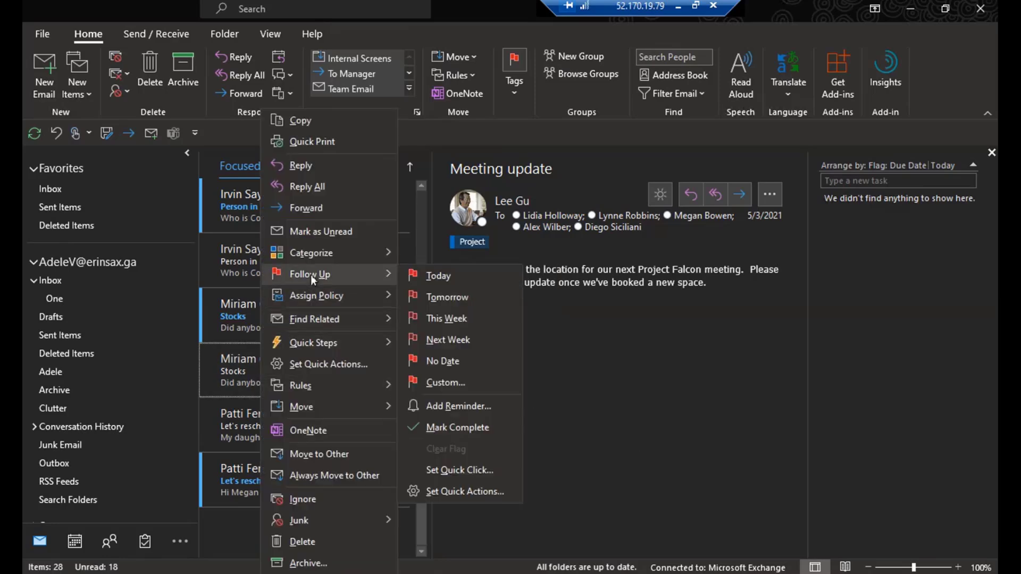
click(449, 300)
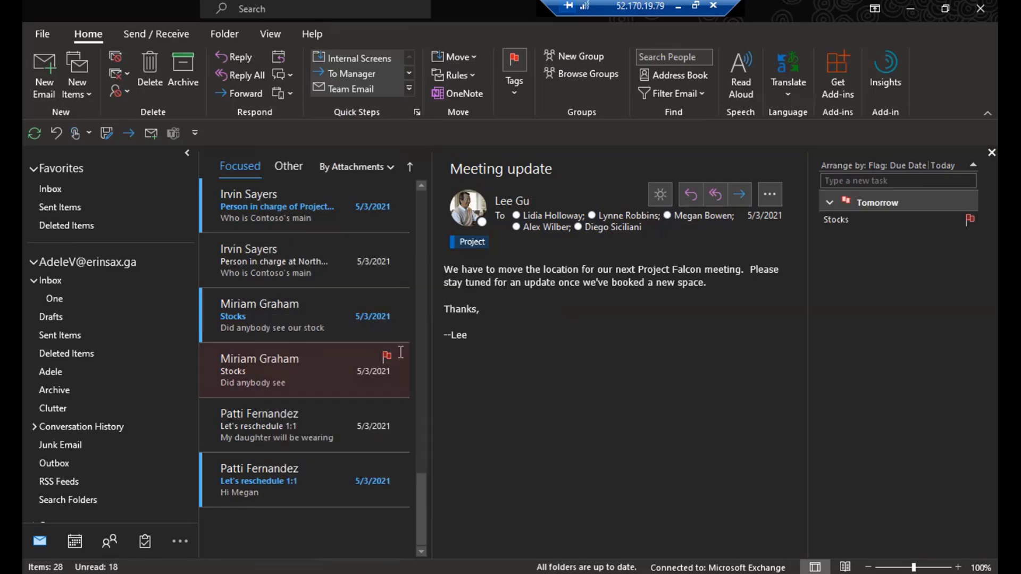
- Add a reminder to the reflagged "Stocks" message for Thursday, June 3, 2021 at 8:00 AM
right_click(312, 371)
mouse_move(374, 269)
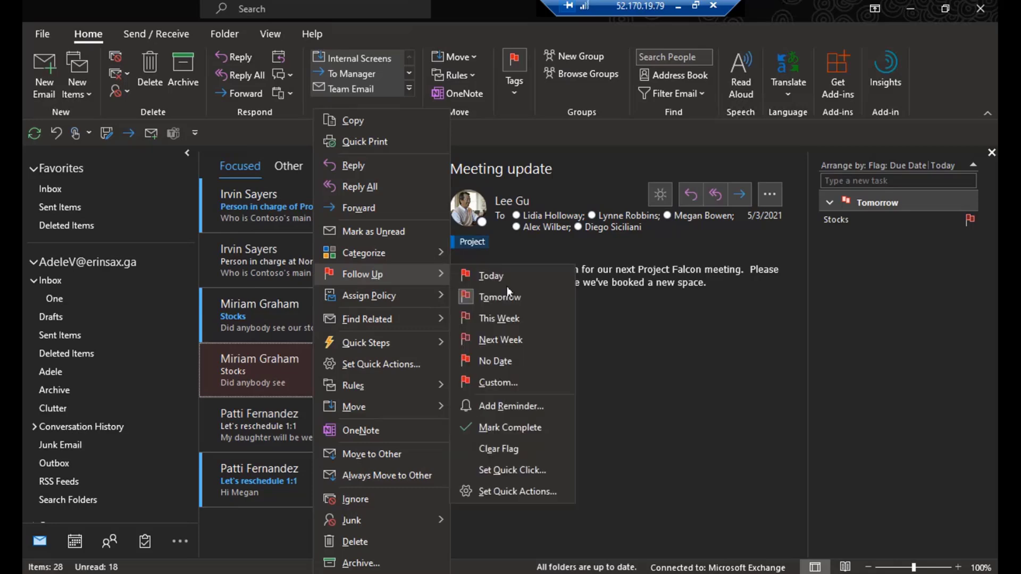
click(507, 407)
click(538, 361)
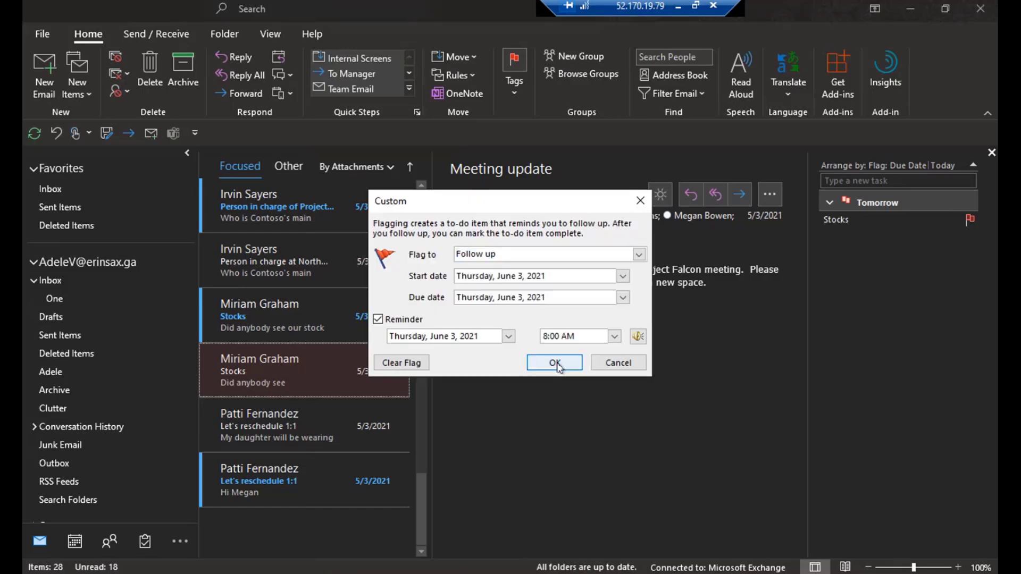
right_click(310, 373)
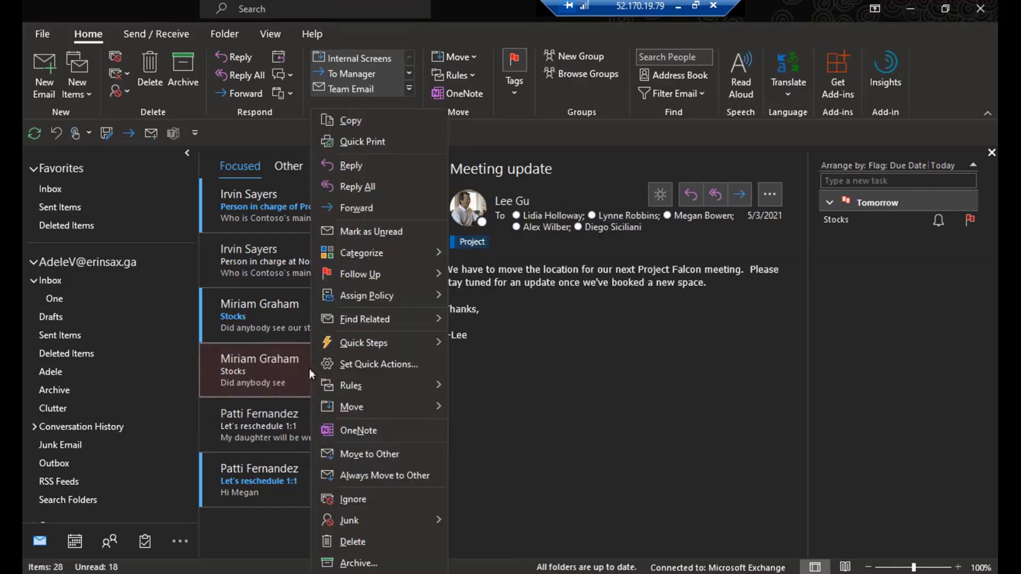
mouse_move(356, 258)
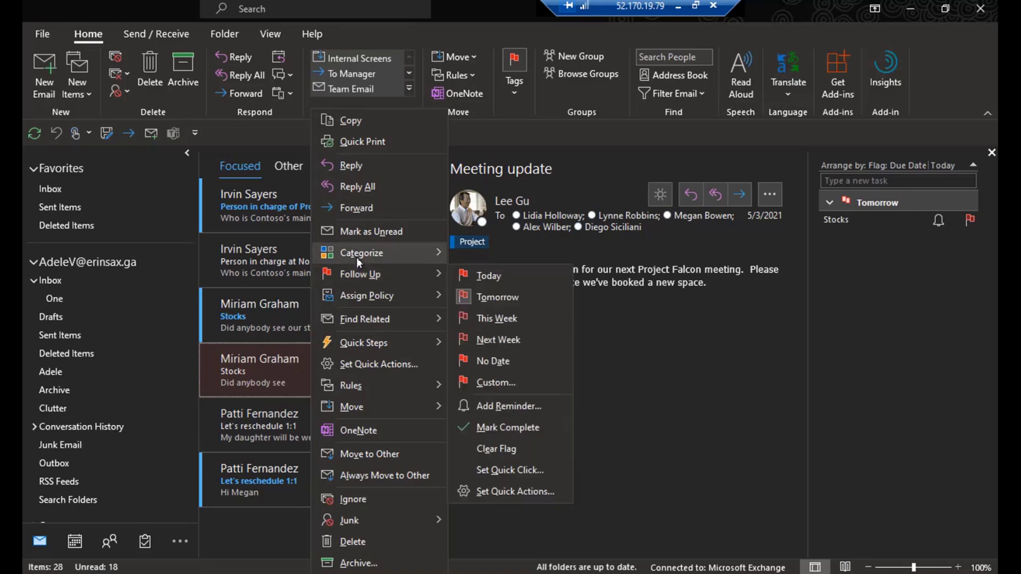
mouse_move(378, 277)
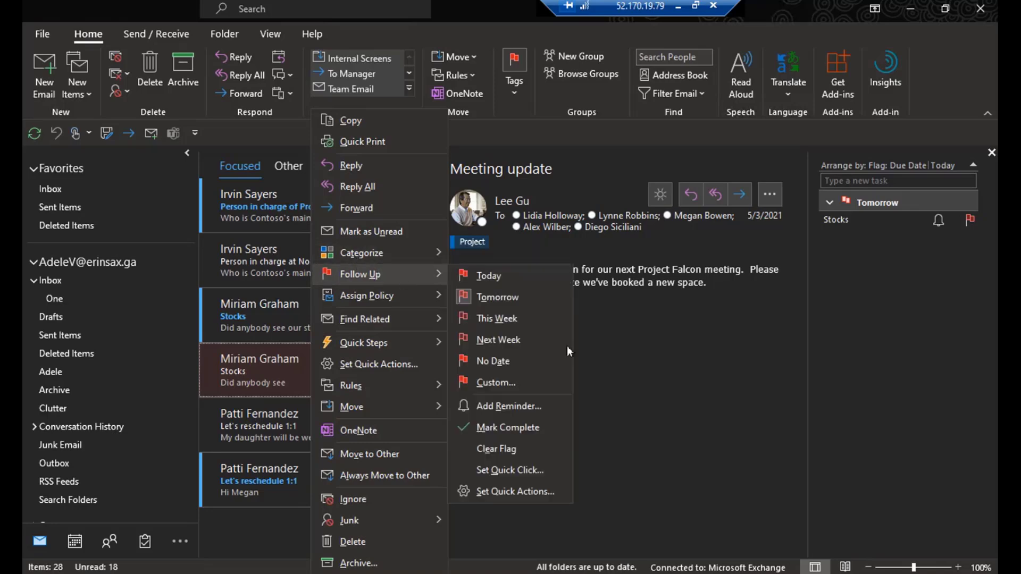
click(521, 432)
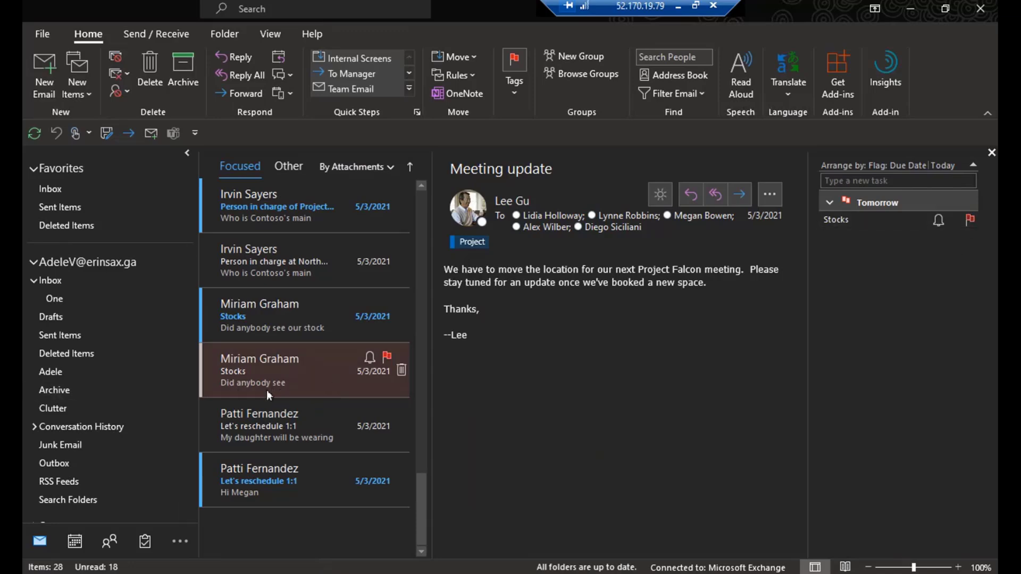
scroll(140, 350, down, 6)
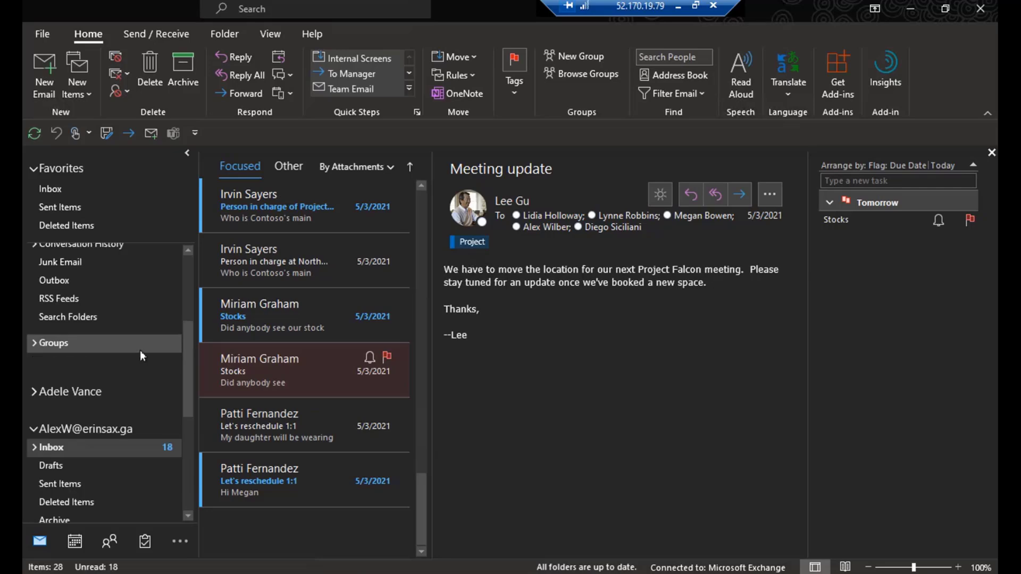
scroll(142, 350, down, 2)
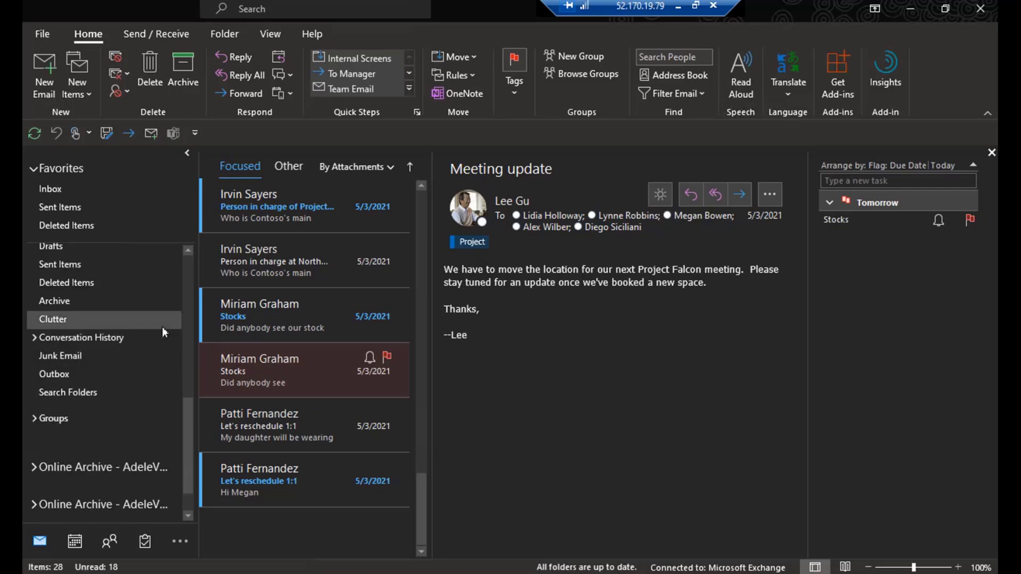
scroll(161, 326, down, 1)
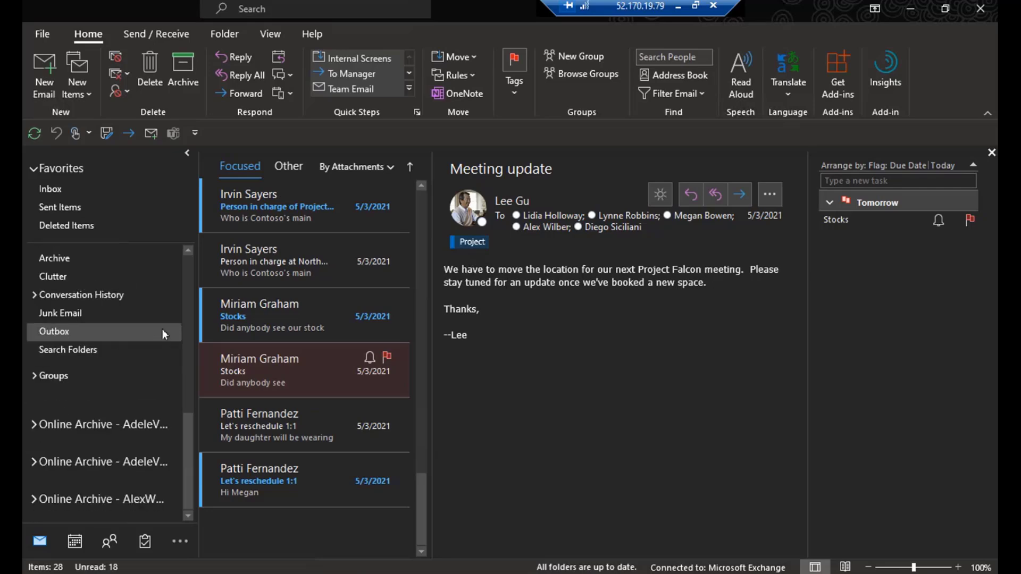
right_click(64, 351)
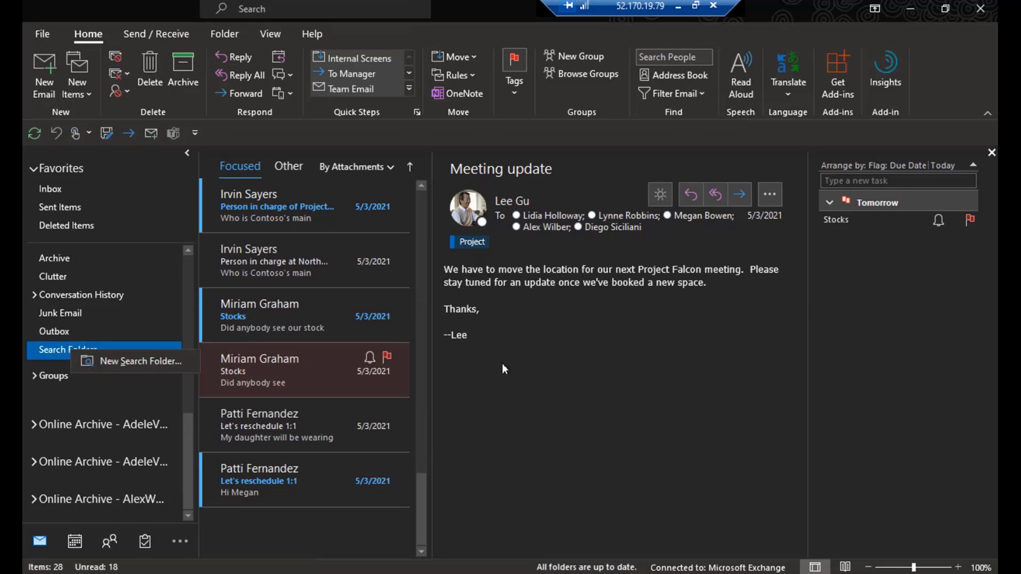
click(541, 428)
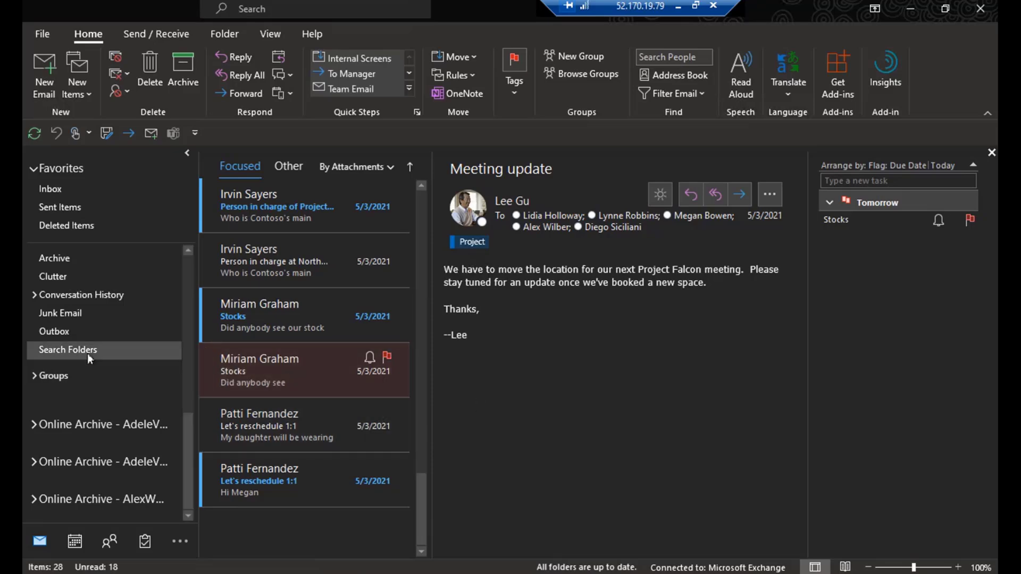
click(225, 34)
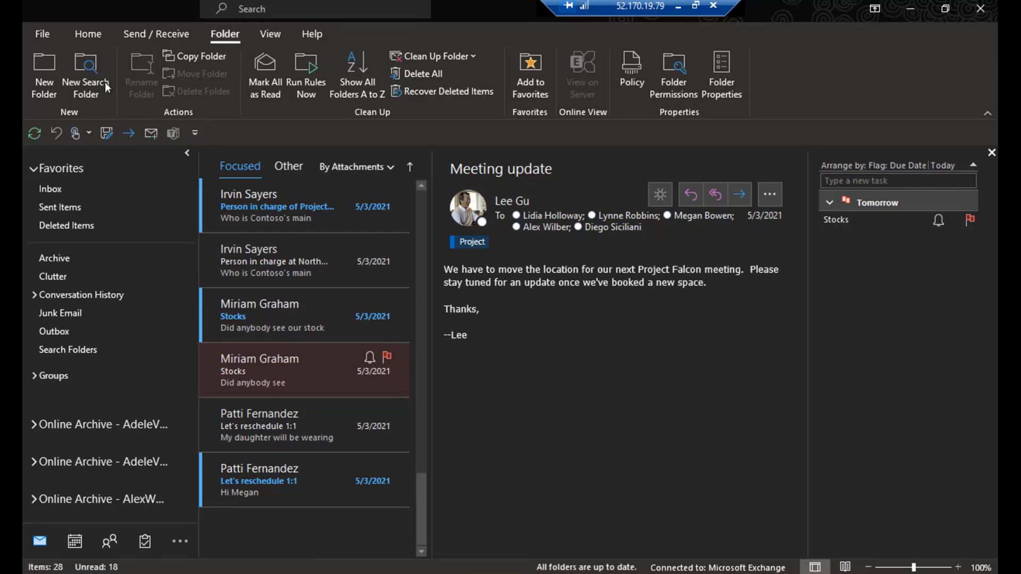
click(82, 67)
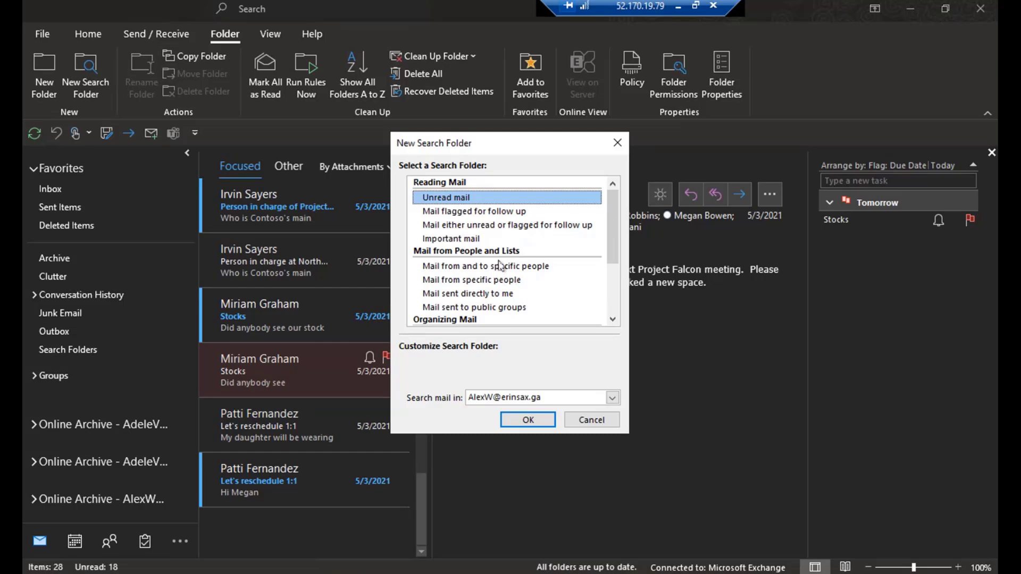
click(592, 420)
- Expand the Inbox and view the messages in its Internal Screens subfolder
scroll(90, 272, up, 3)
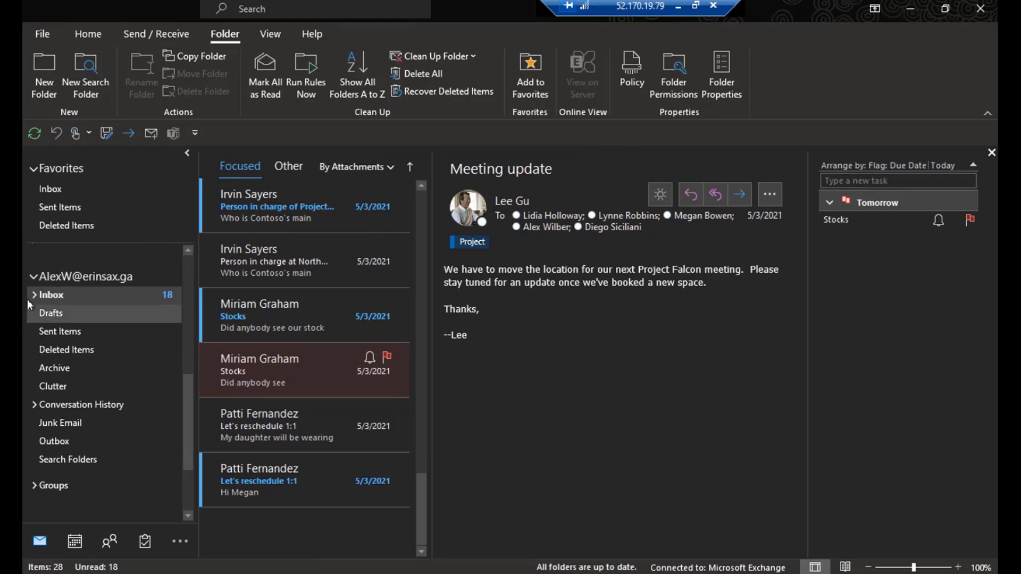
click(33, 296)
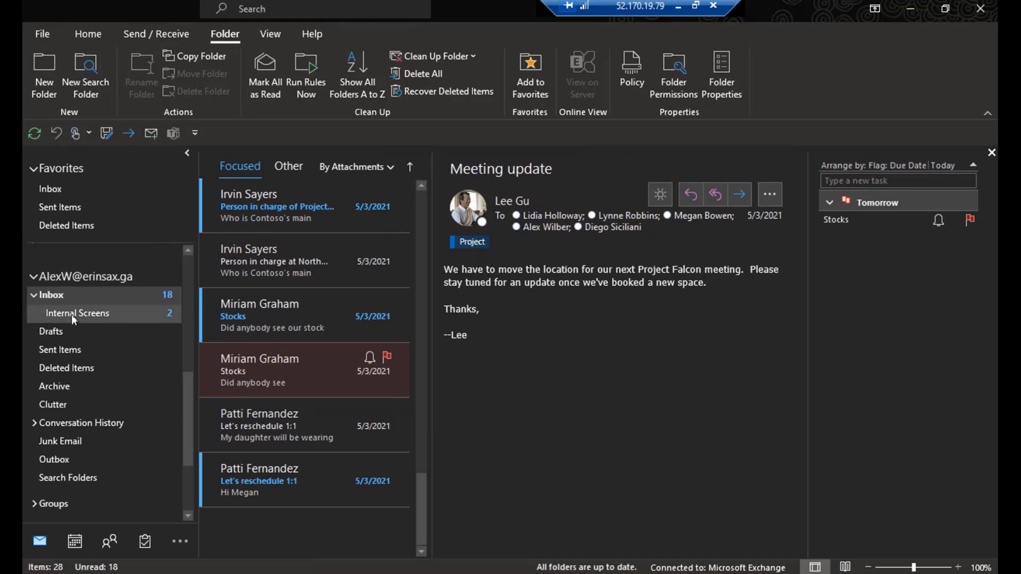
click(72, 313)
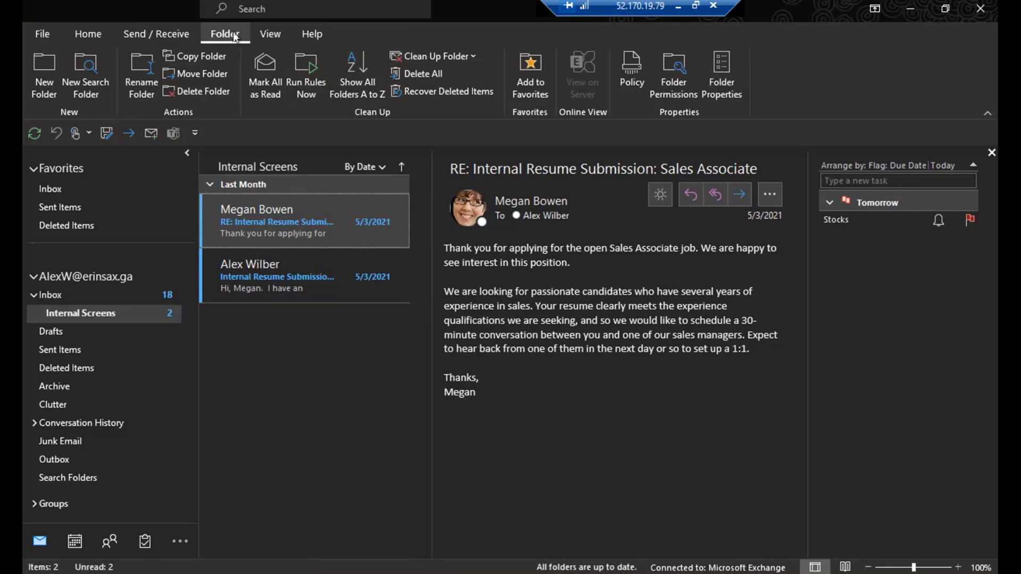
- Create a search folder for mail flagged for follow up in the current mailbox and open it in the folder list
click(87, 74)
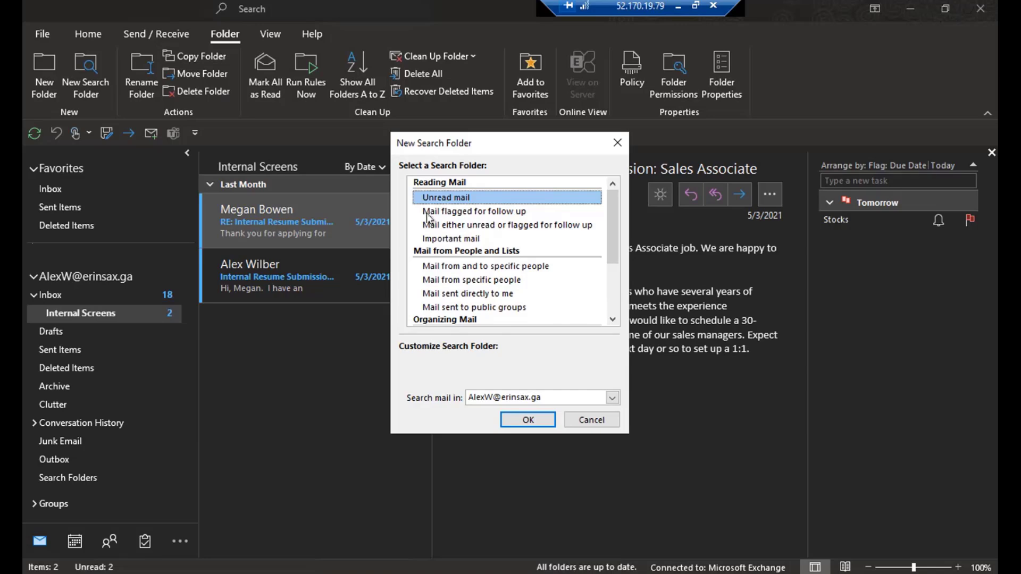
click(506, 212)
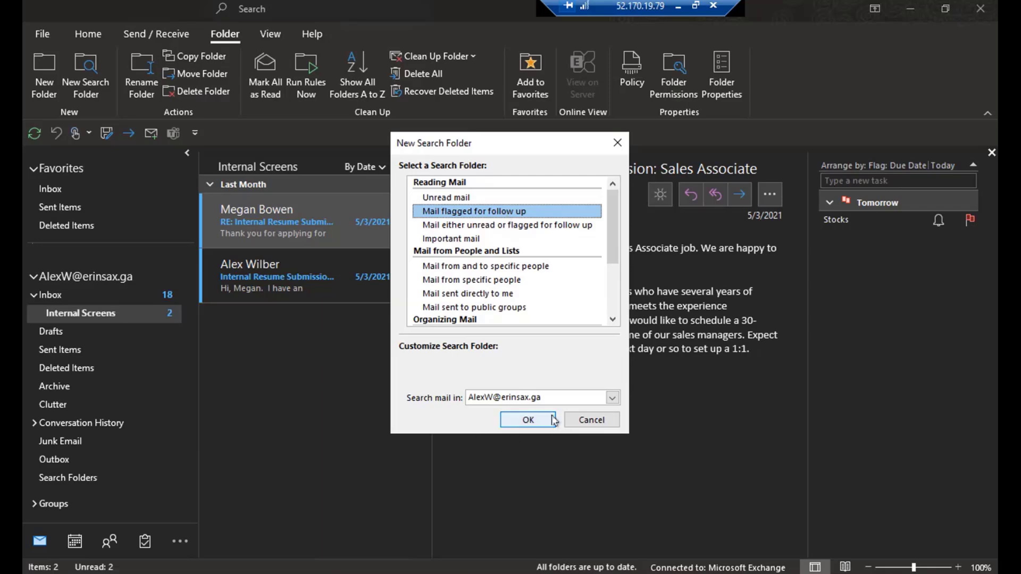
click(611, 398)
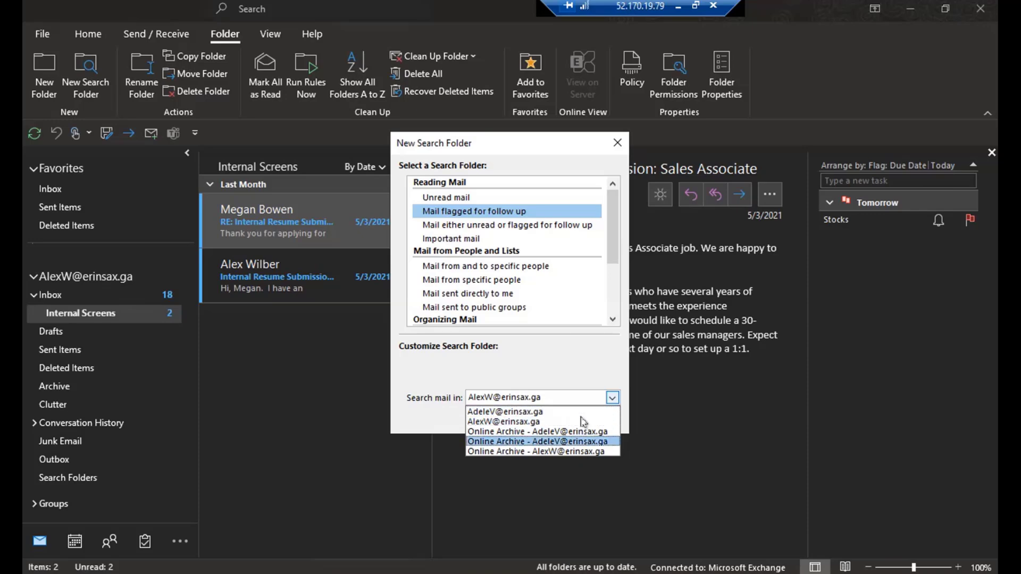
click(540, 350)
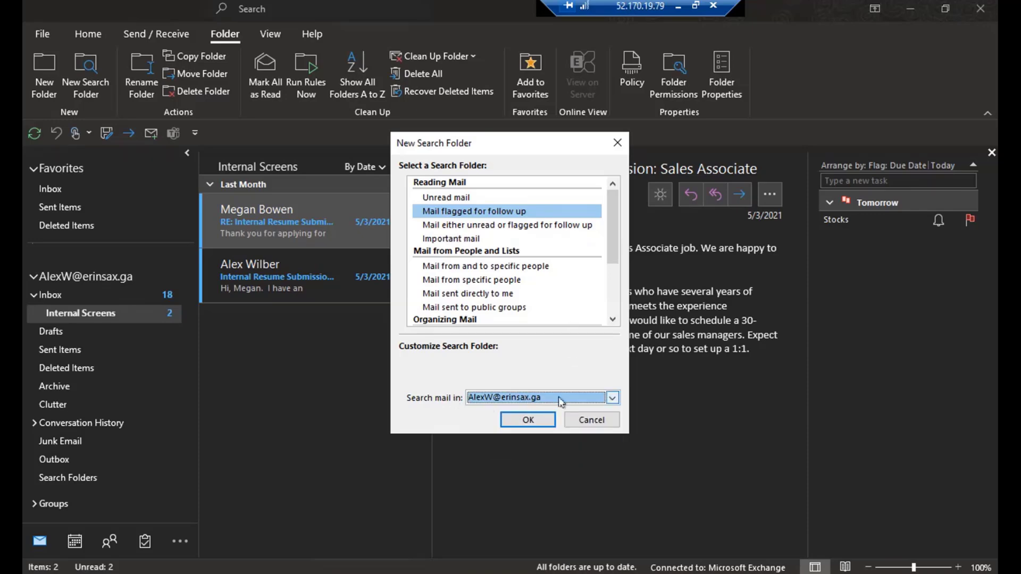
click(528, 420)
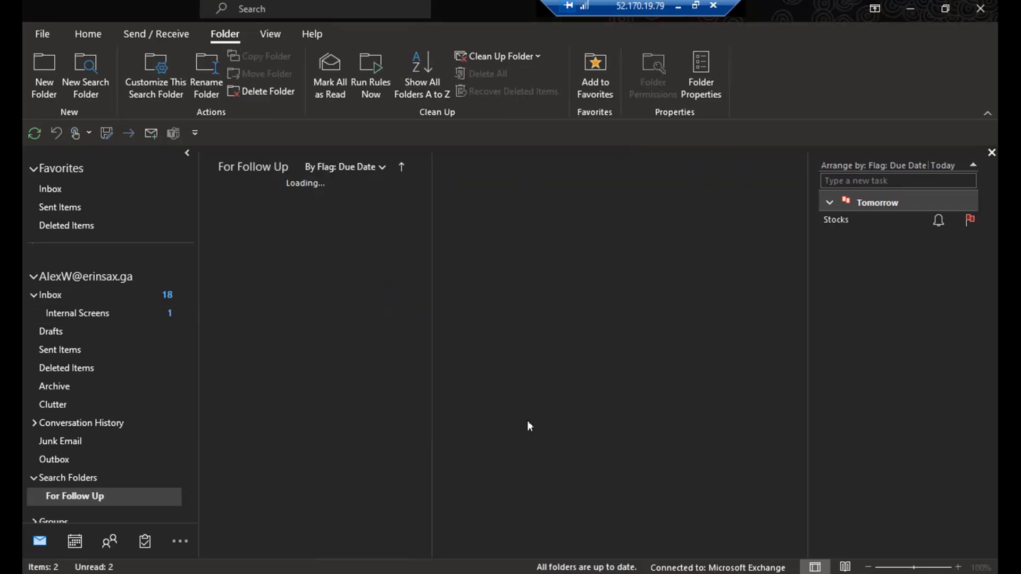
scroll(67, 372, down, 5)
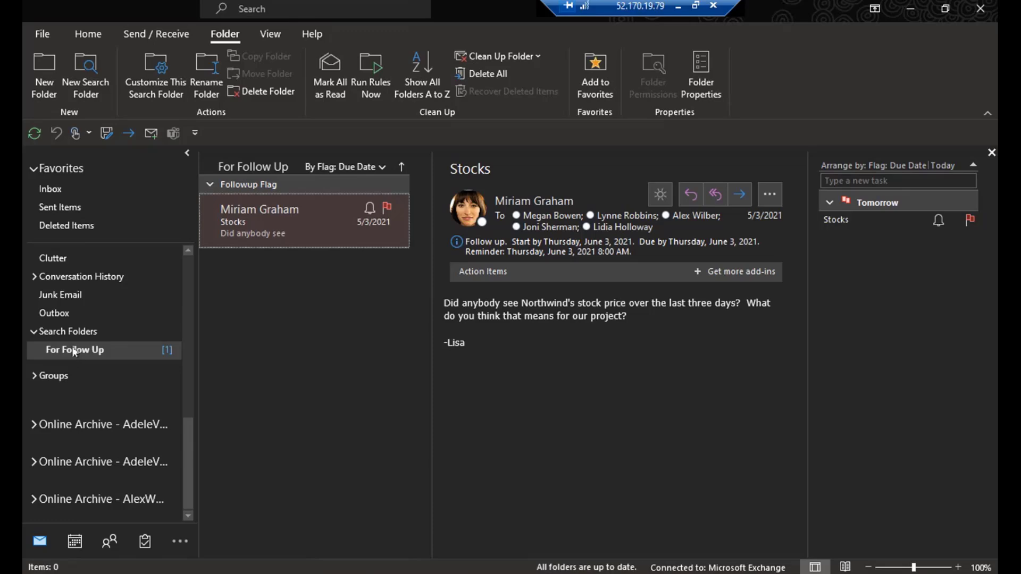
click(72, 350)
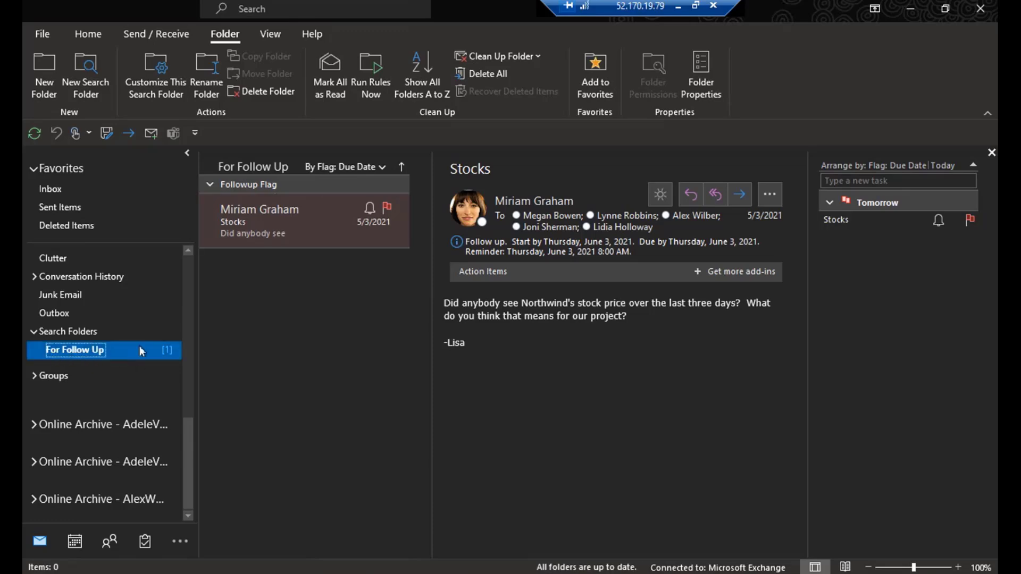
- Return to the Inbox and flag the unread "Person in charge of Project..." message for follow-up this week
scroll(161, 298, up, 1)
scroll(133, 322, up, 3)
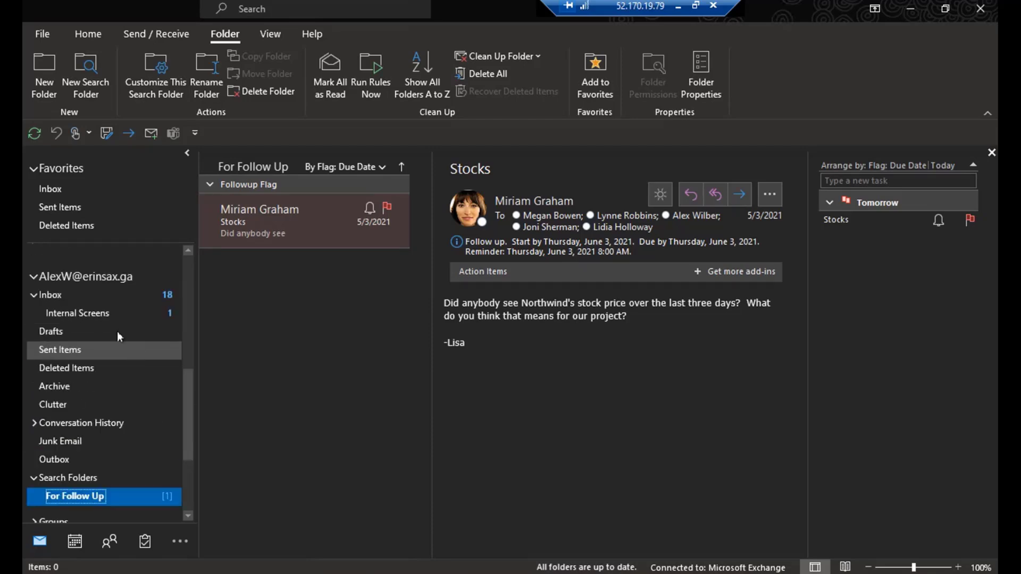
click(63, 295)
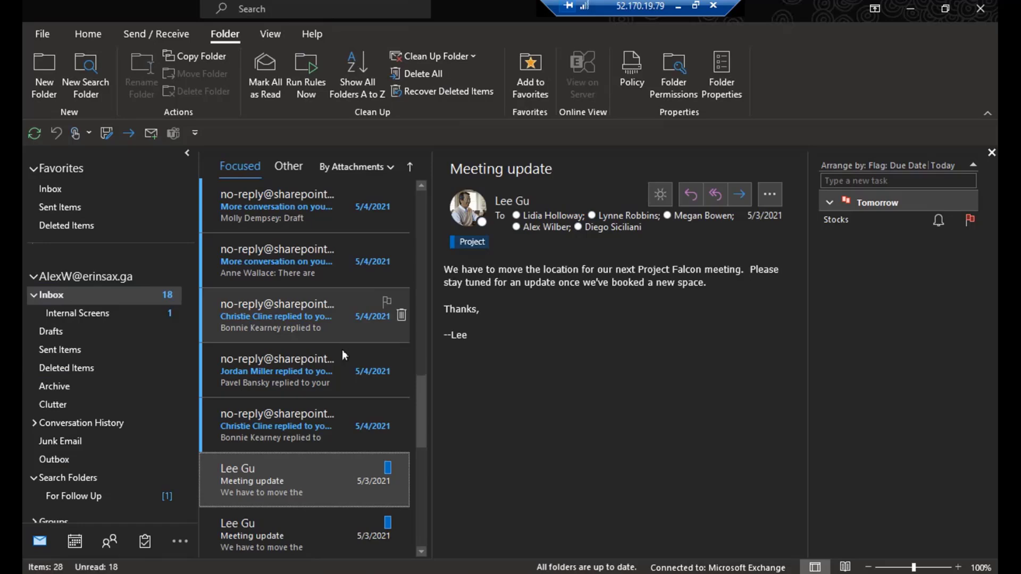
scroll(343, 349, down, 3)
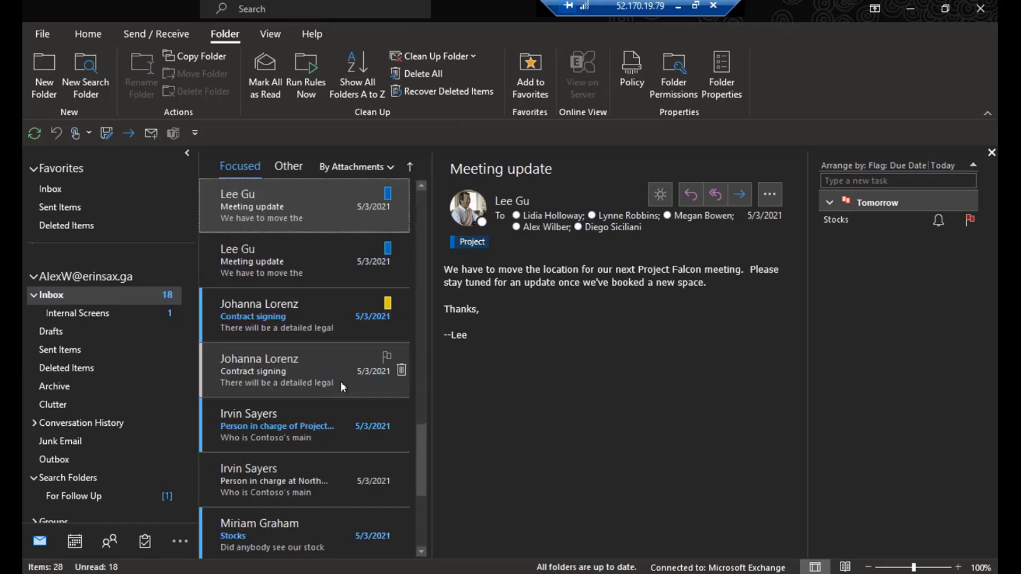
right_click(300, 428)
mouse_move(366, 264)
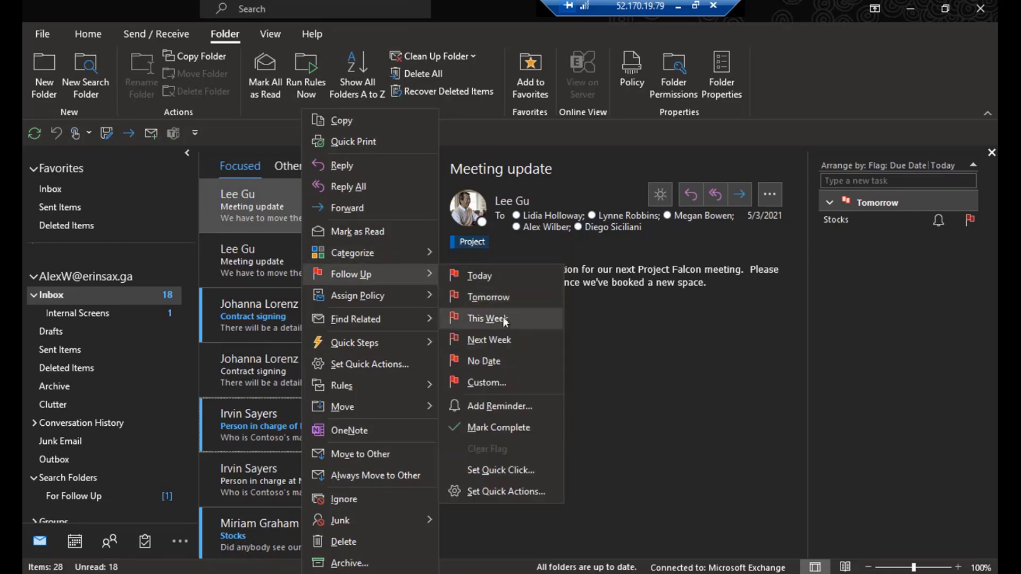
click(505, 320)
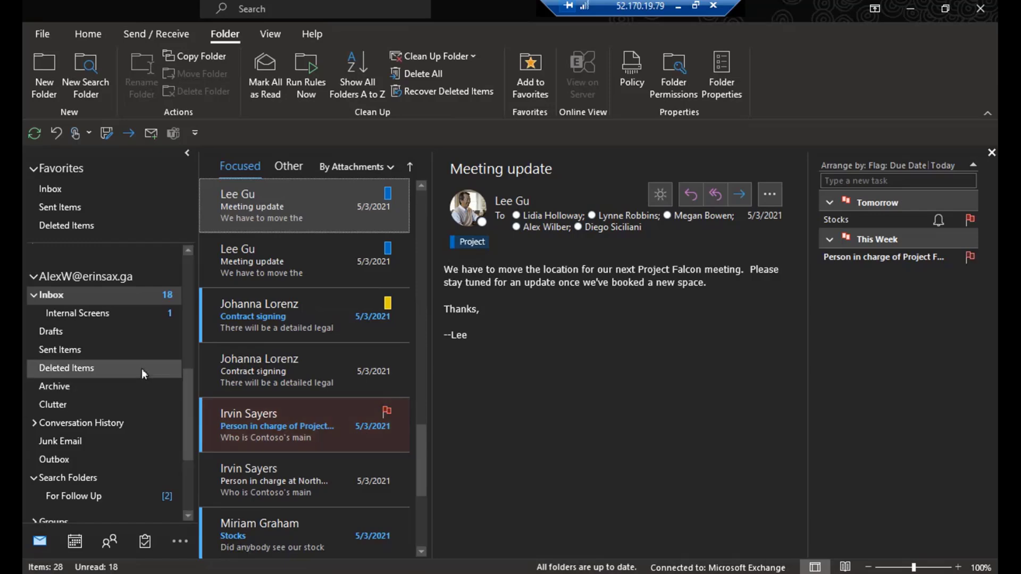
- Open the For Follow Up search folder and mark the "Person in charge of Project..." message complete there
scroll(141, 369, down, 3)
click(88, 353)
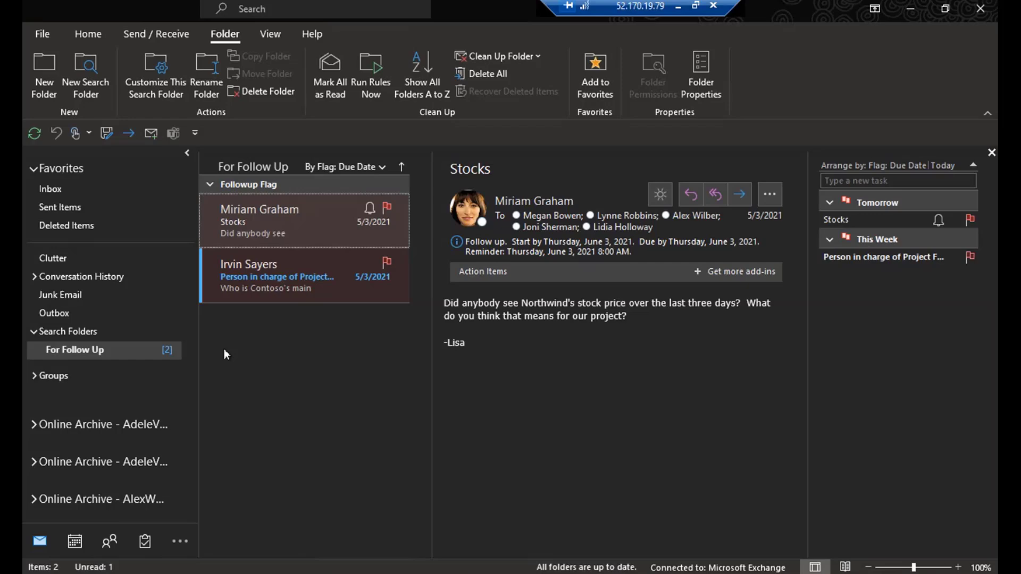
click(388, 261)
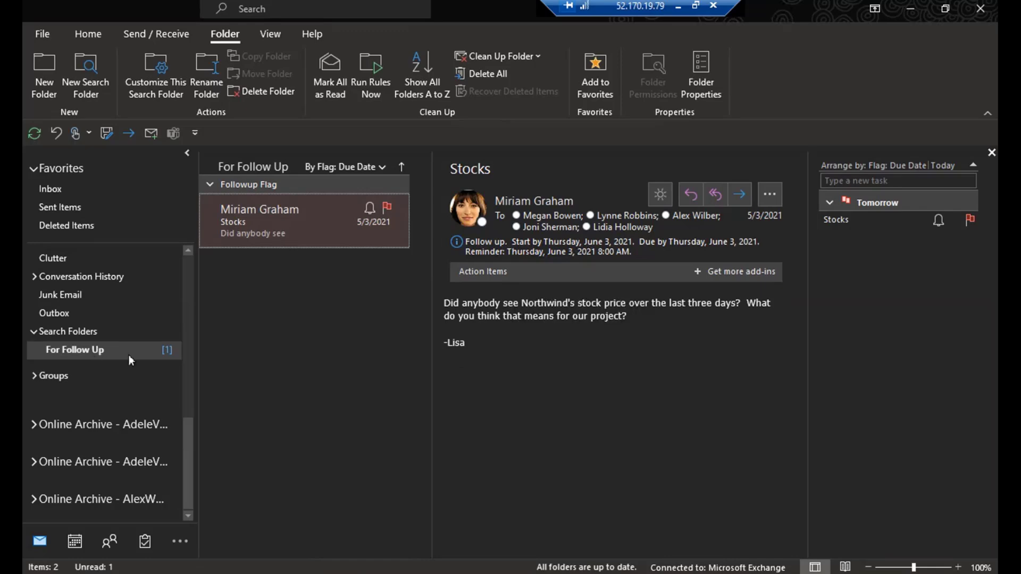
- Rename the For Follow Up search folder as Folloup
right_click(104, 353)
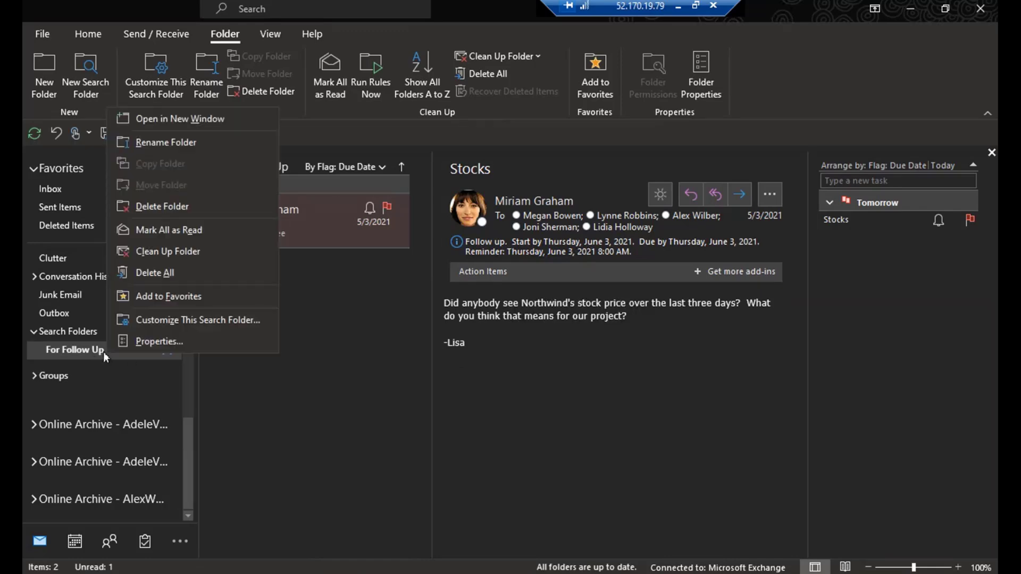
click(182, 143)
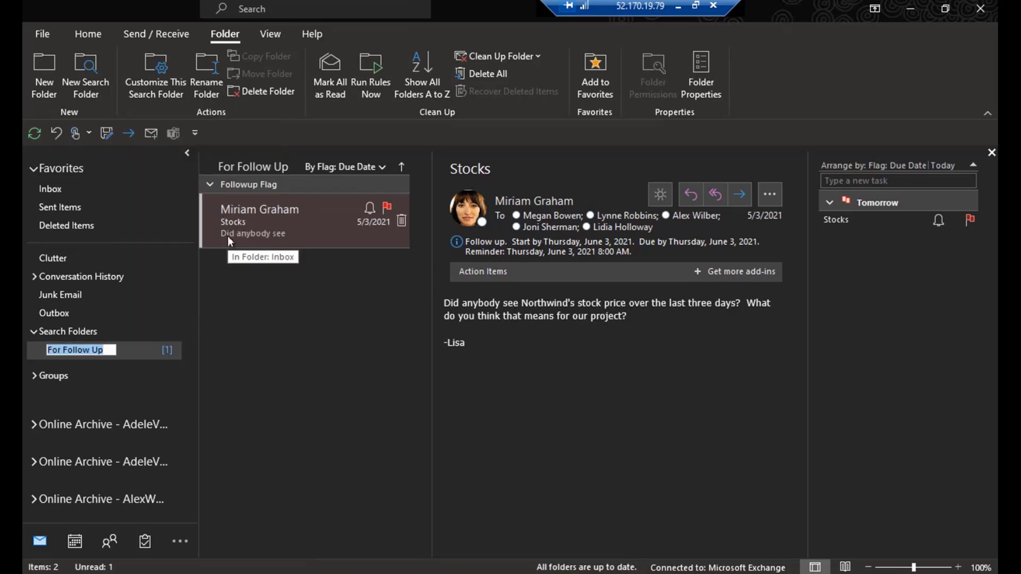
text(Fo)
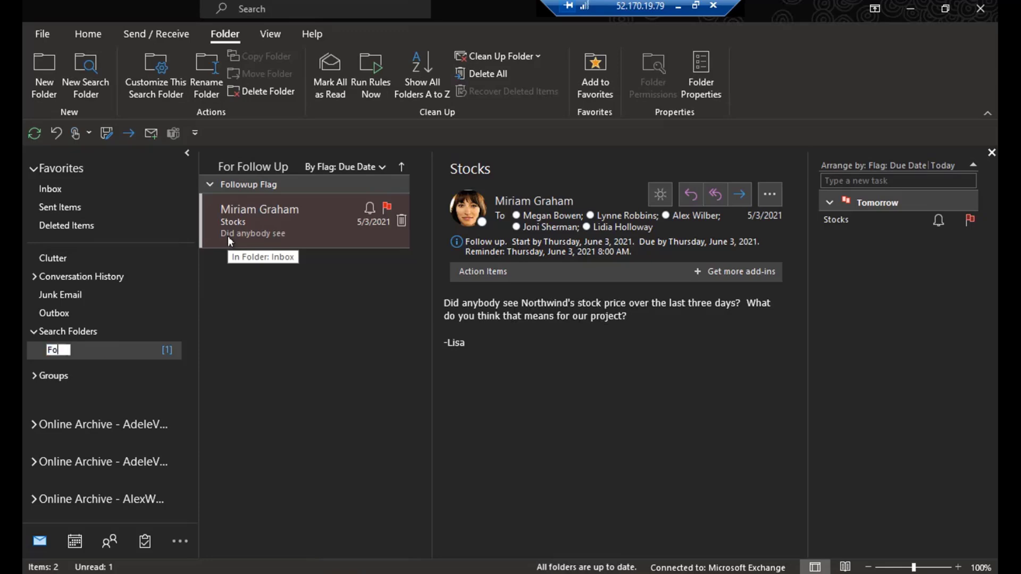
text(l)
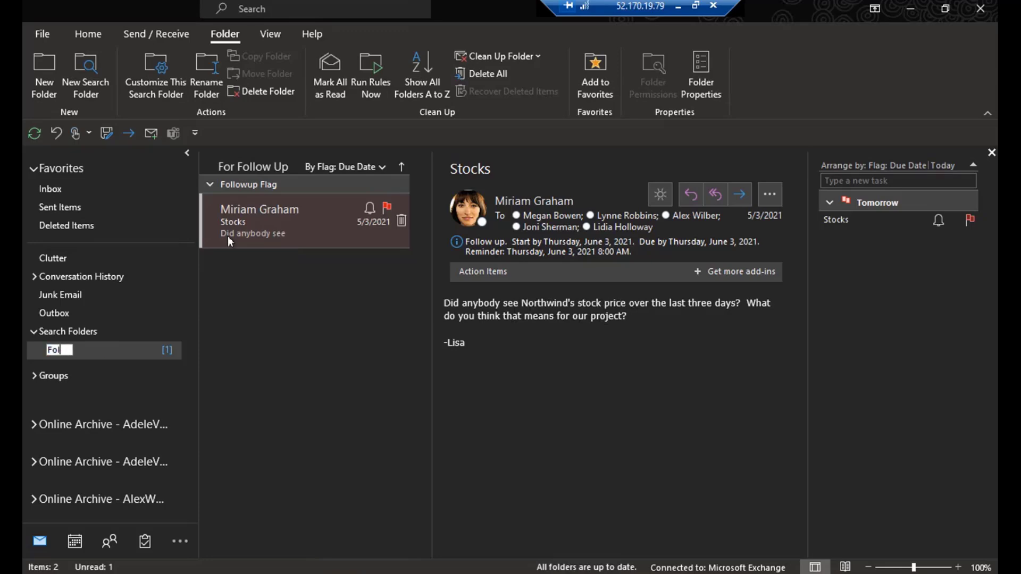
text(loup)
key(Return)
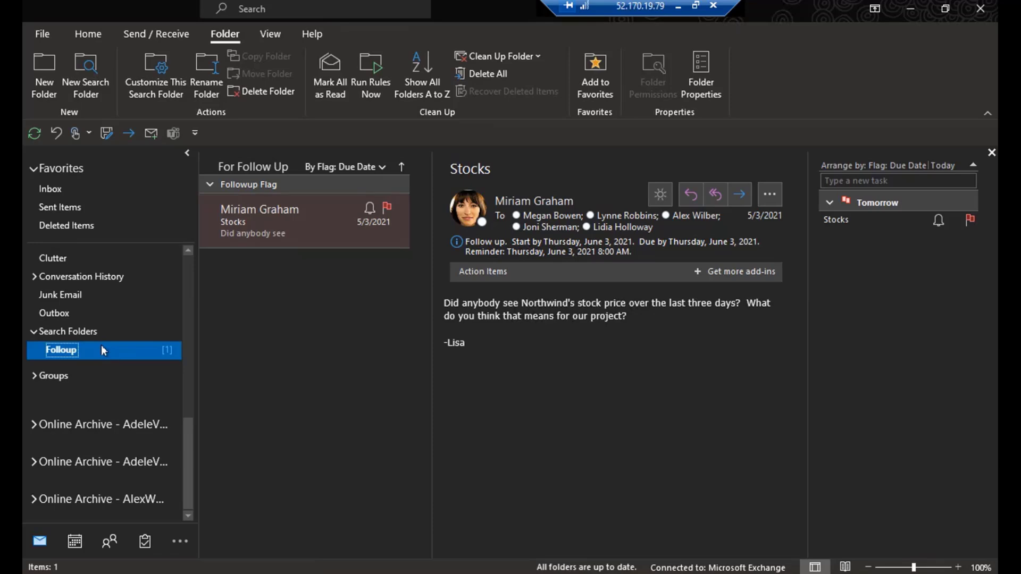
- Create a search folder for mail from and to specific people, choosing the IT Admin contact from the global address list
click(86, 75)
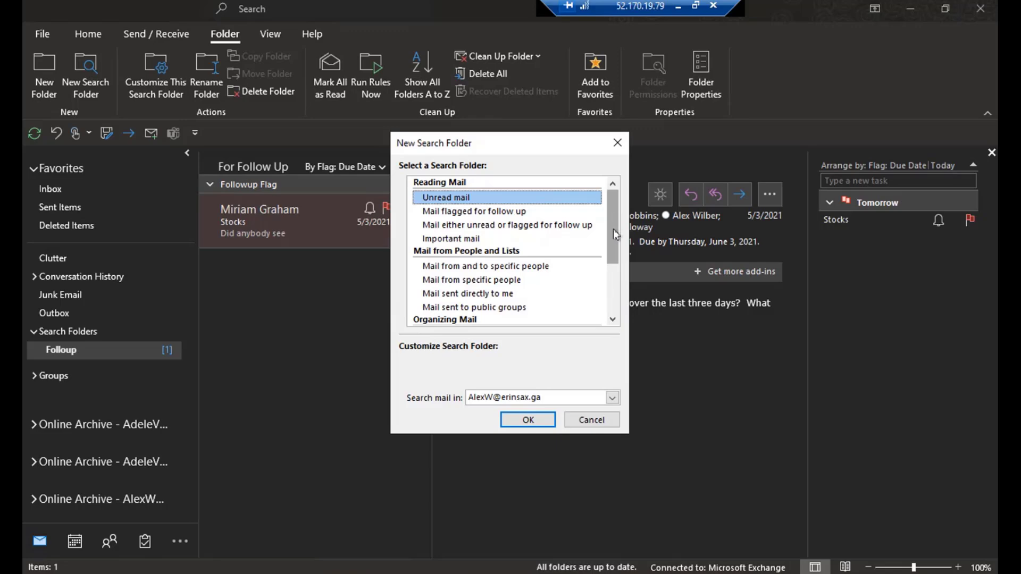
scroll(616, 235, down, 2)
scroll(612, 240, up, 1)
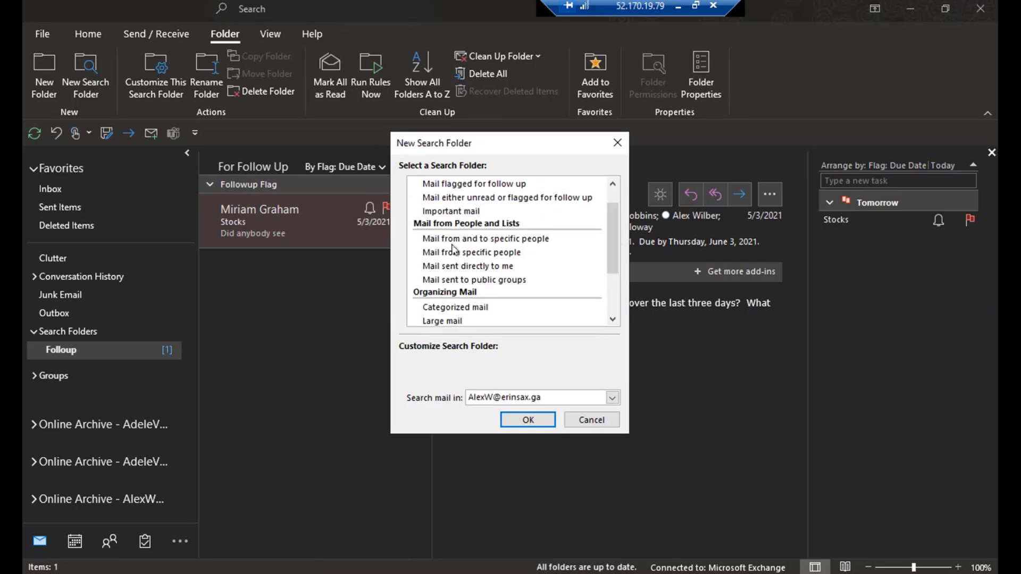
click(489, 242)
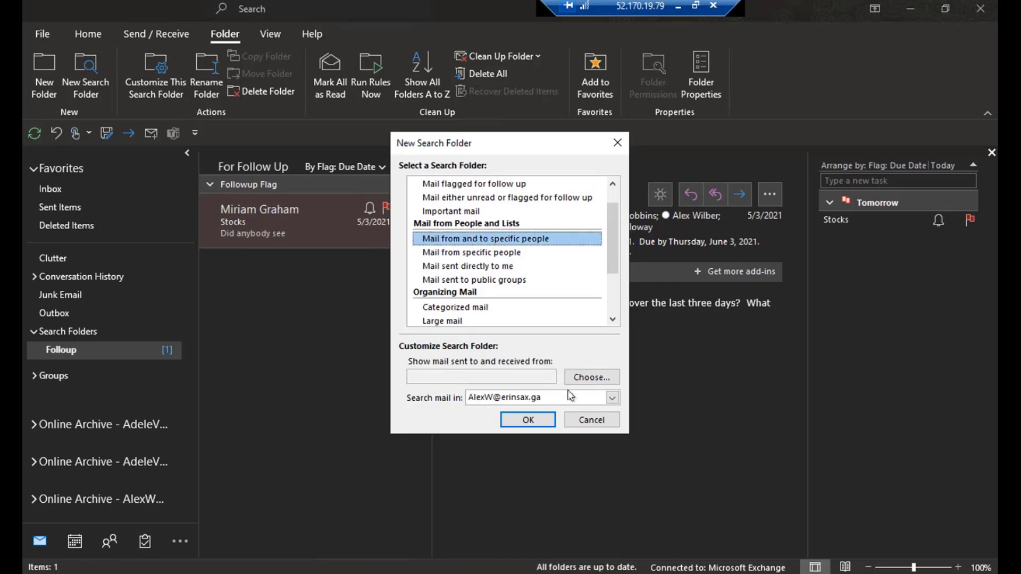
click(589, 377)
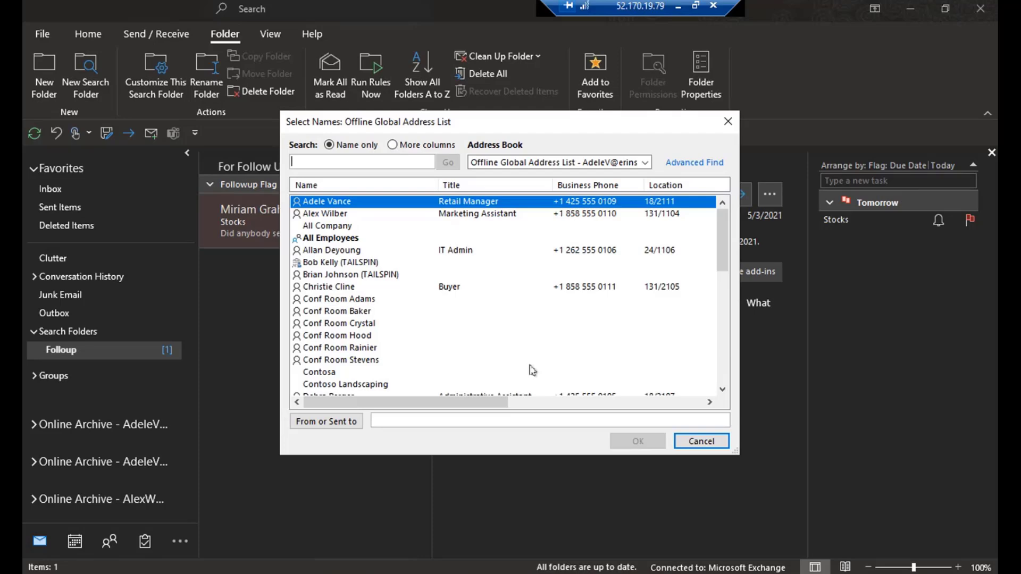
click(340, 251)
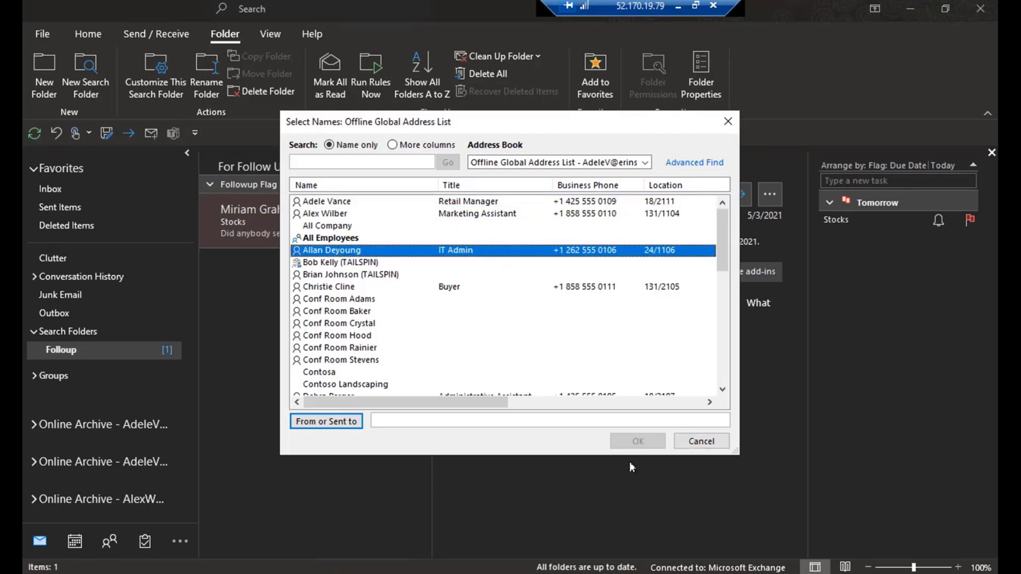
double_click(329, 254)
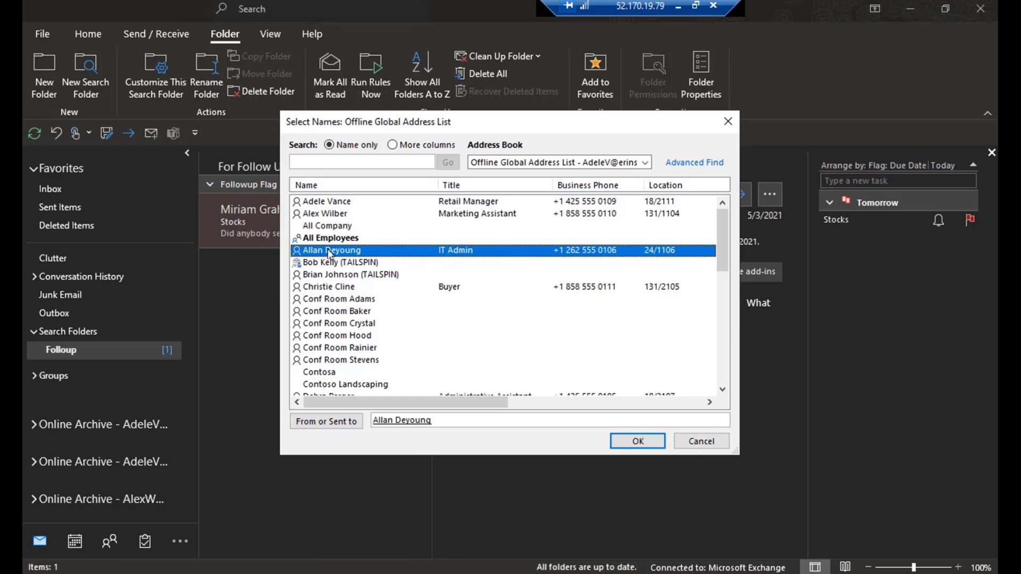
click(642, 442)
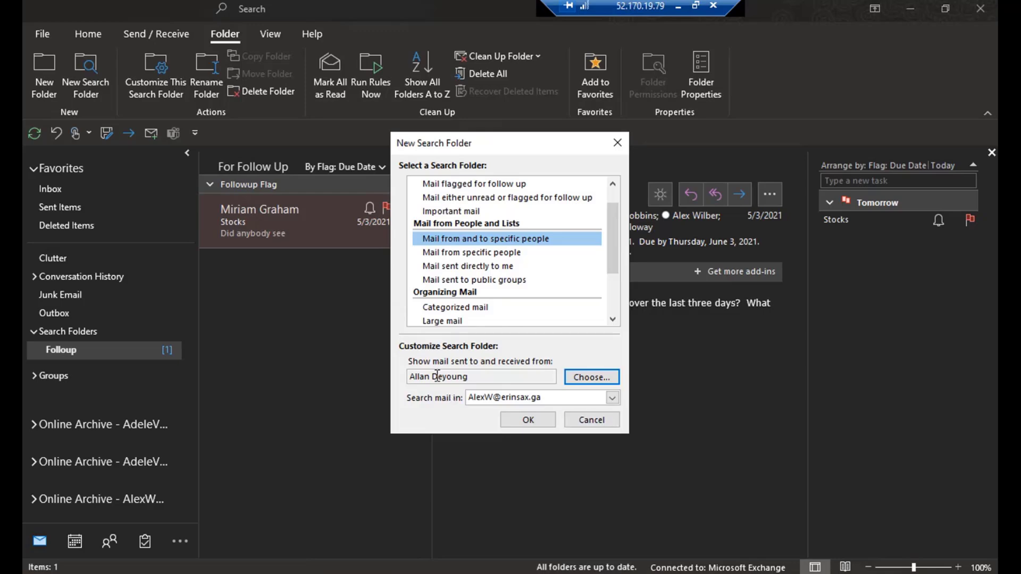
click(529, 420)
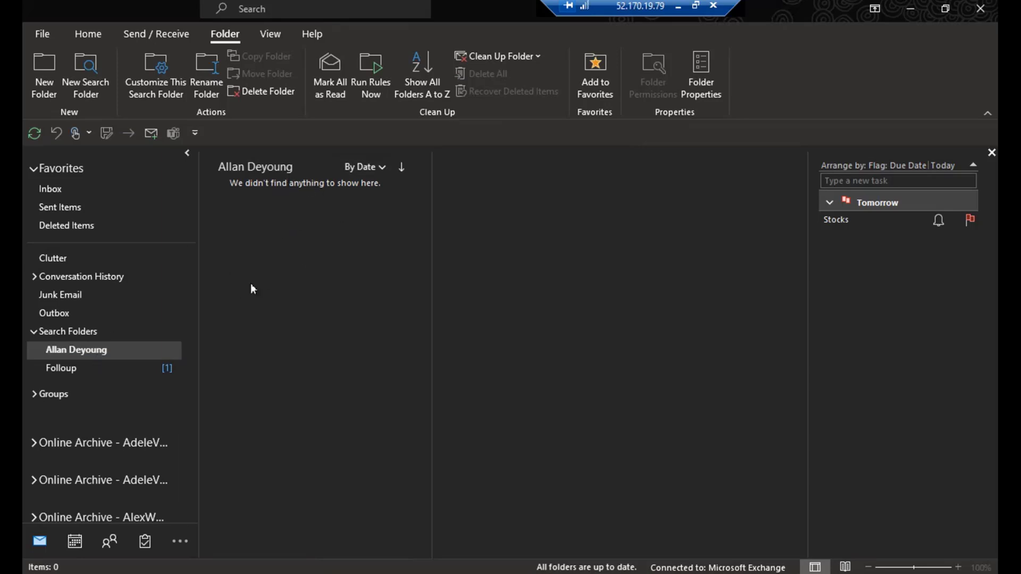
- View the new contact search folder, the Folloup search folder and the mailbox's Inbox to compare their messages
click(86, 347)
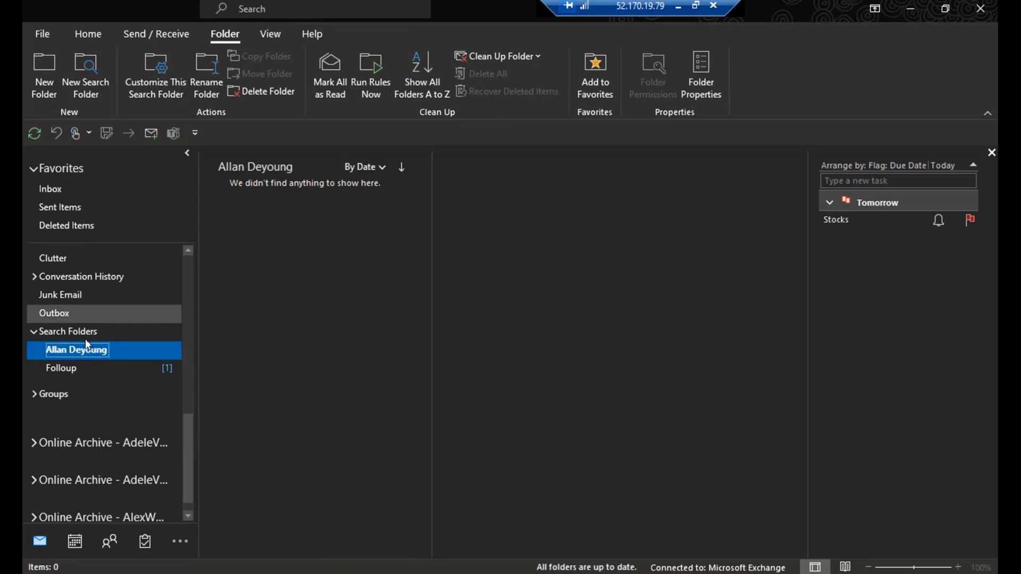
click(69, 369)
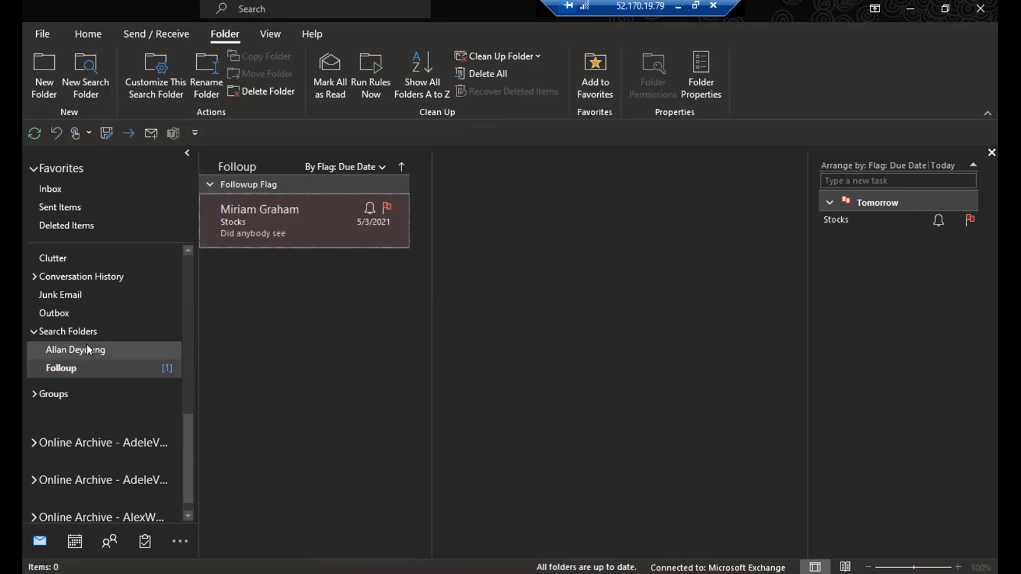
click(79, 349)
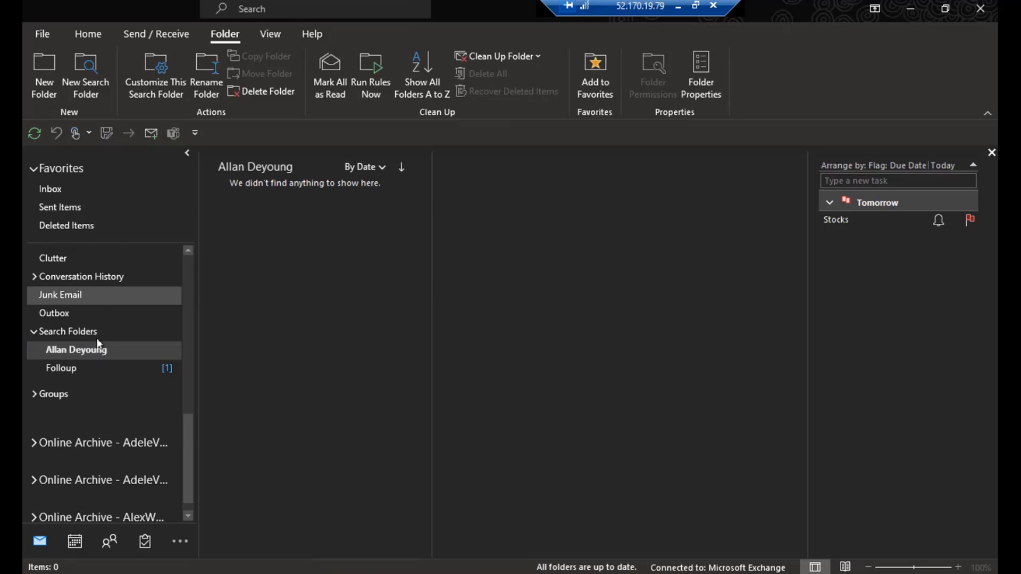
scroll(96, 302, up, 3)
scroll(96, 307, up, 1)
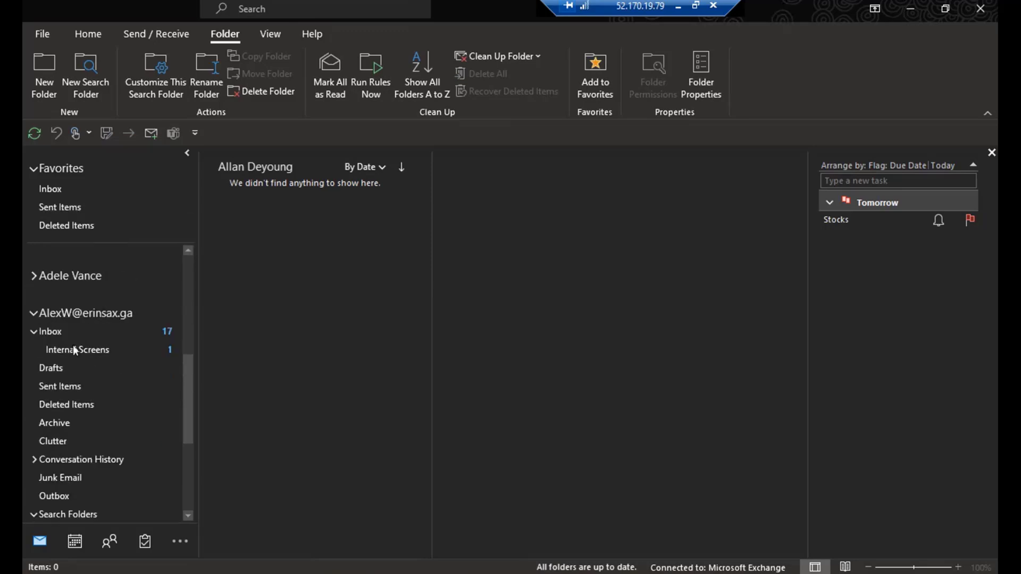
click(64, 330)
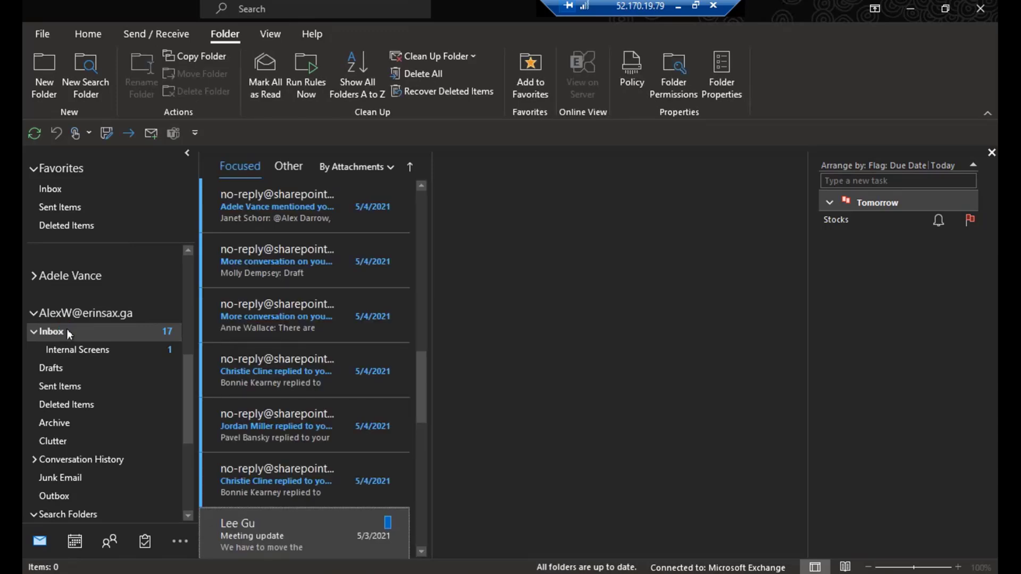
scroll(123, 342, down, 5)
scroll(123, 348, down, 1)
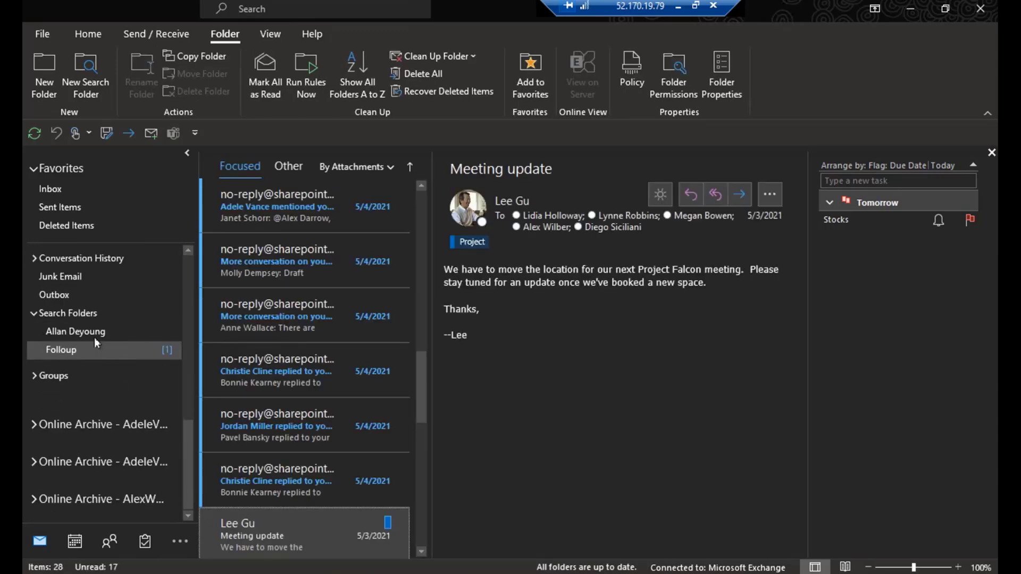
- Permanently delete the search folder named after the contact and open the Folloup search folder
click(91, 330)
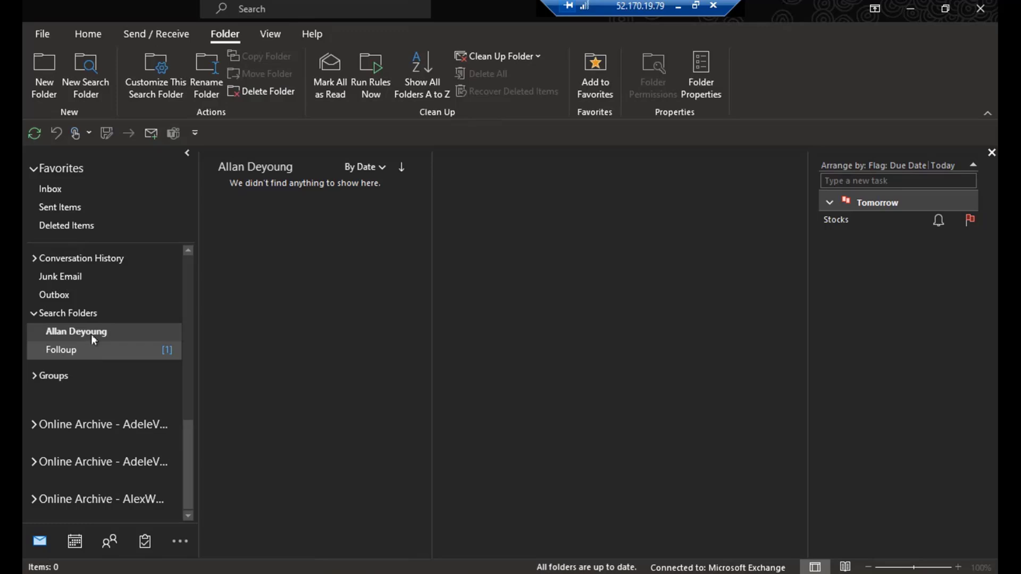
right_click(91, 330)
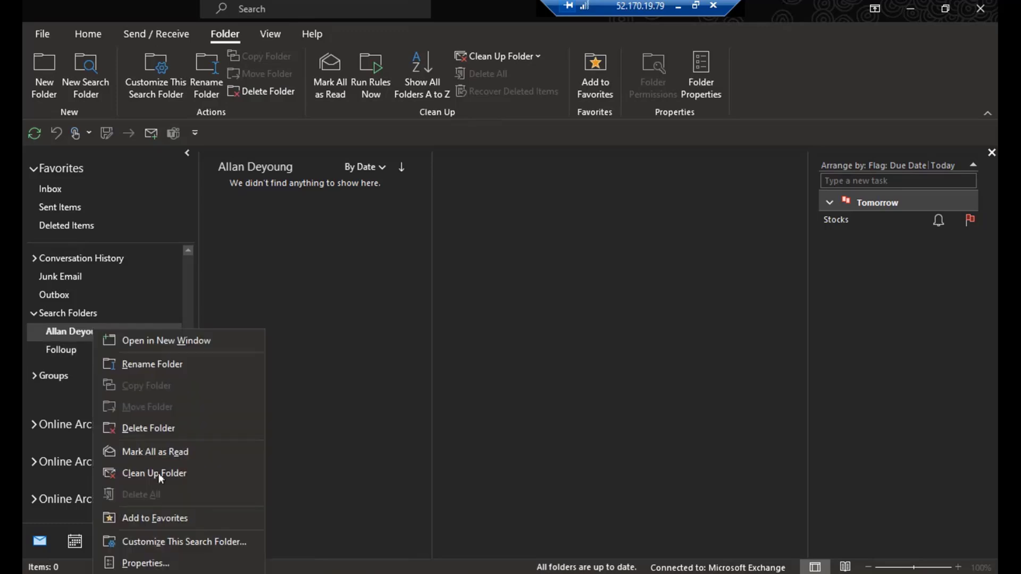
click(146, 428)
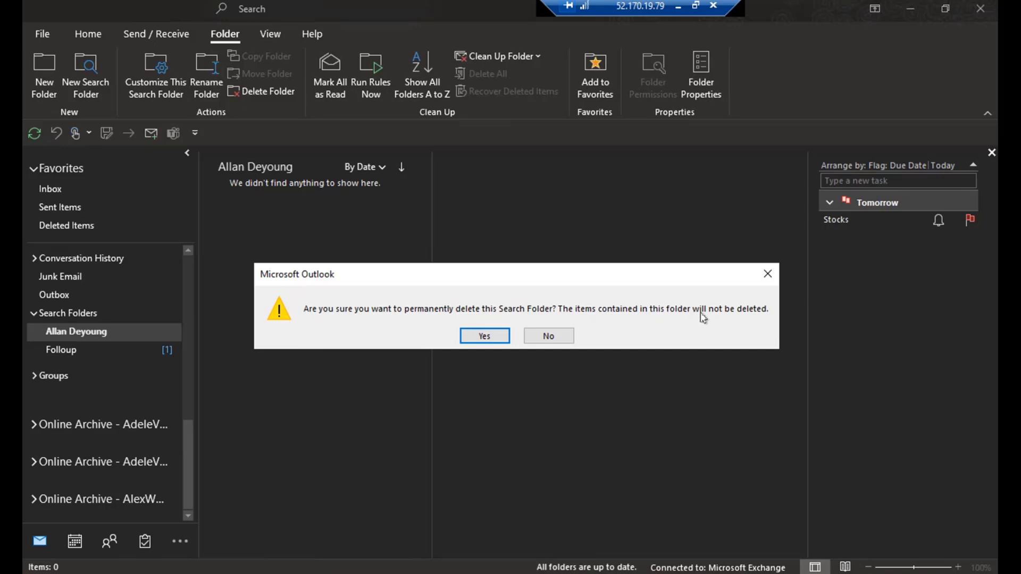
click(478, 337)
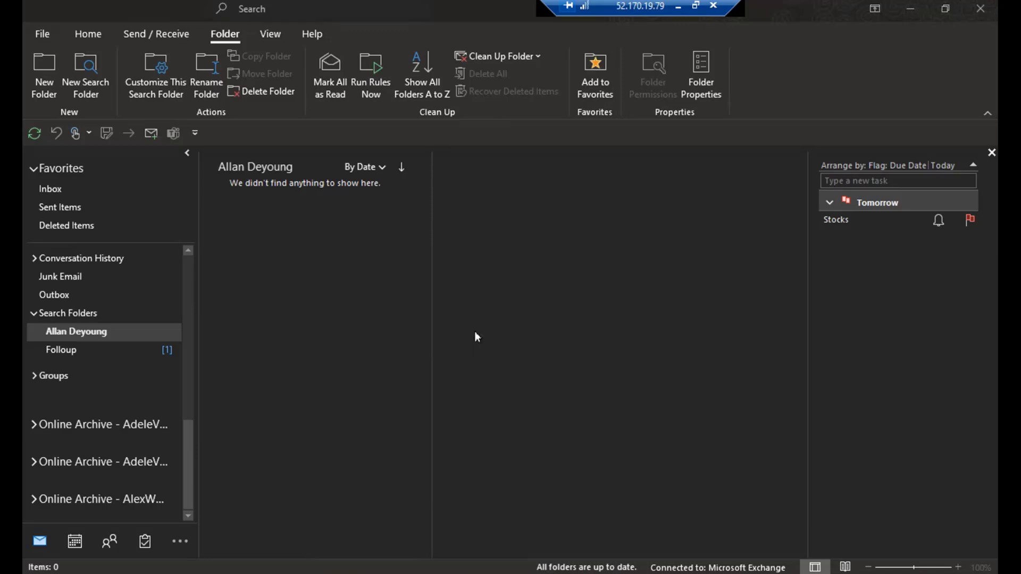
click(111, 352)
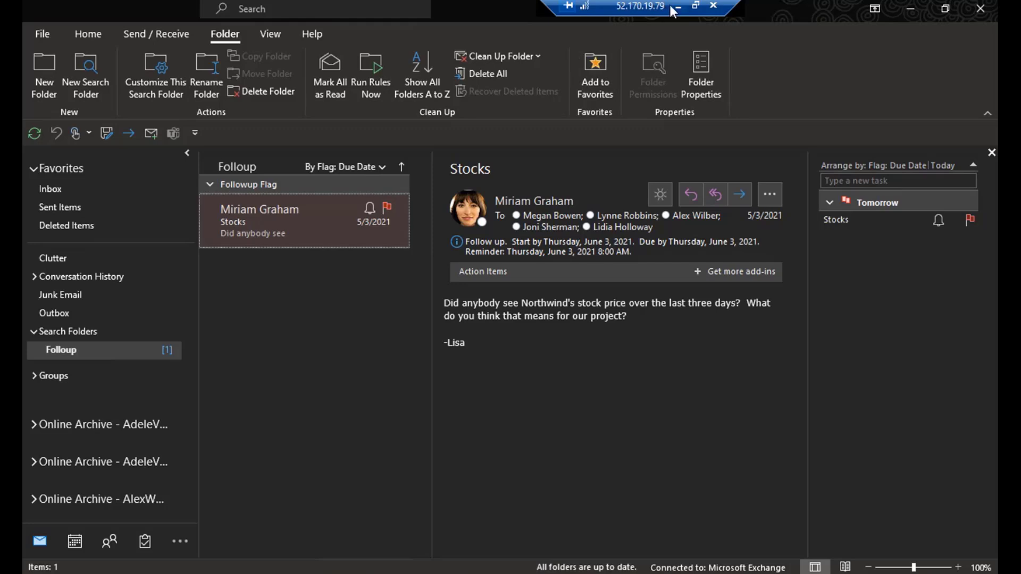
- Turn on Focused Inbox for the Inbox listed in Favorites and view its message filter and arrangement options
click(88, 34)
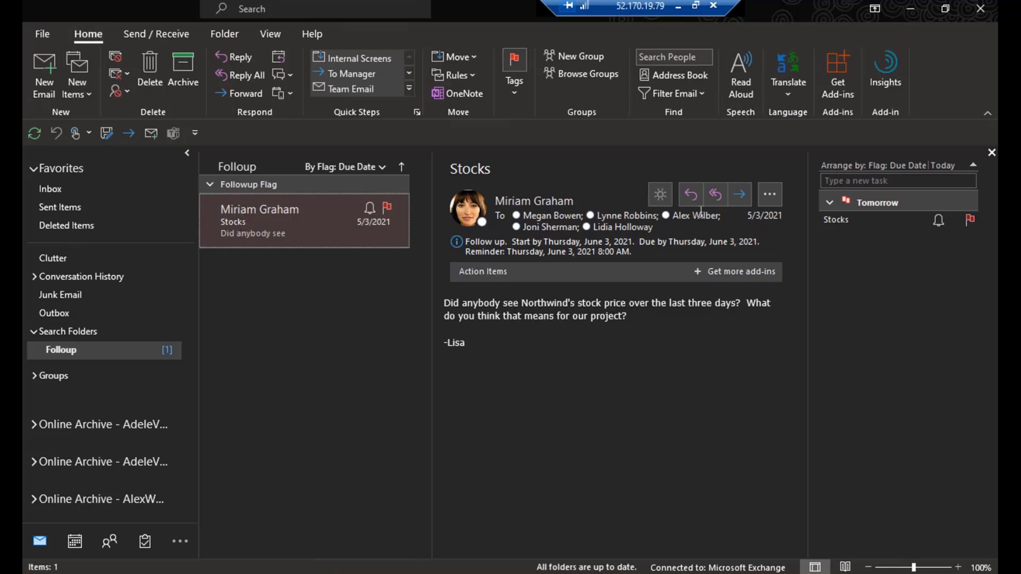
click(158, 36)
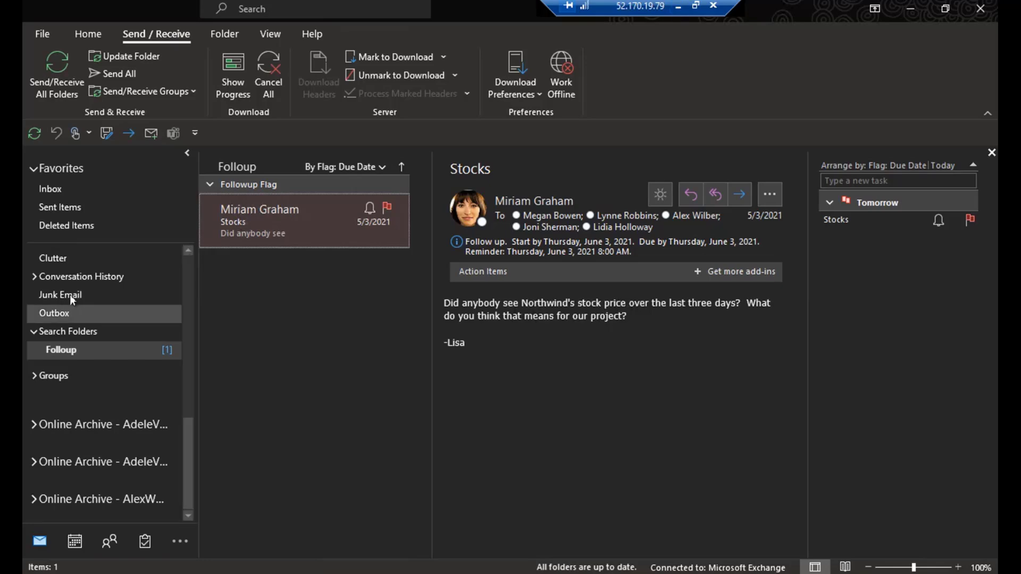
click(58, 191)
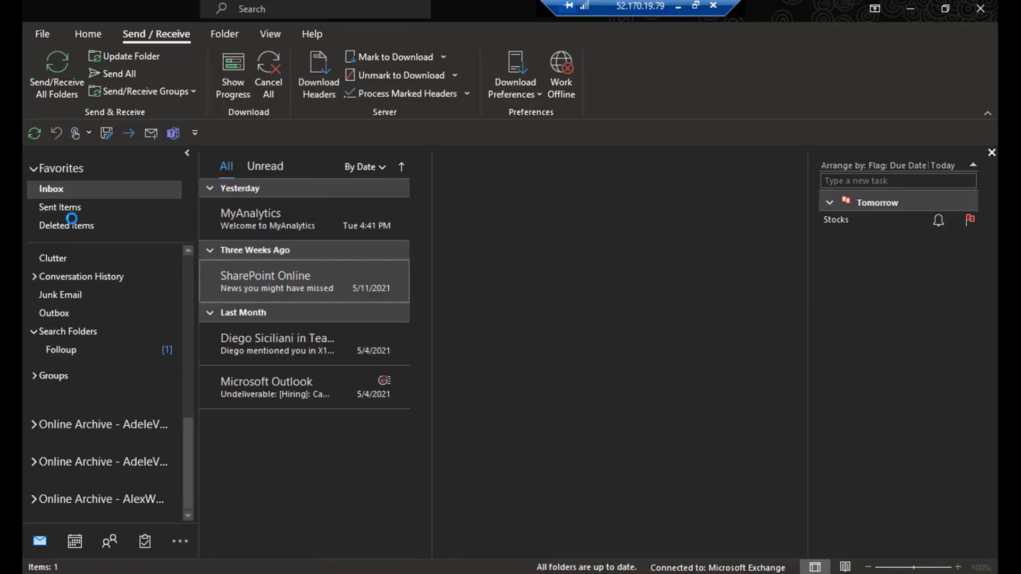
click(266, 34)
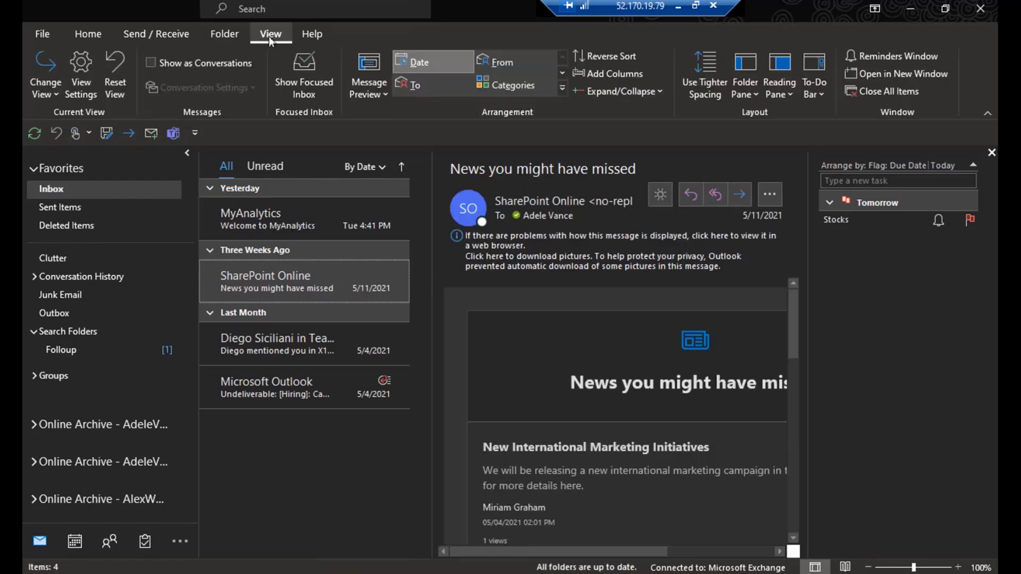
click(311, 85)
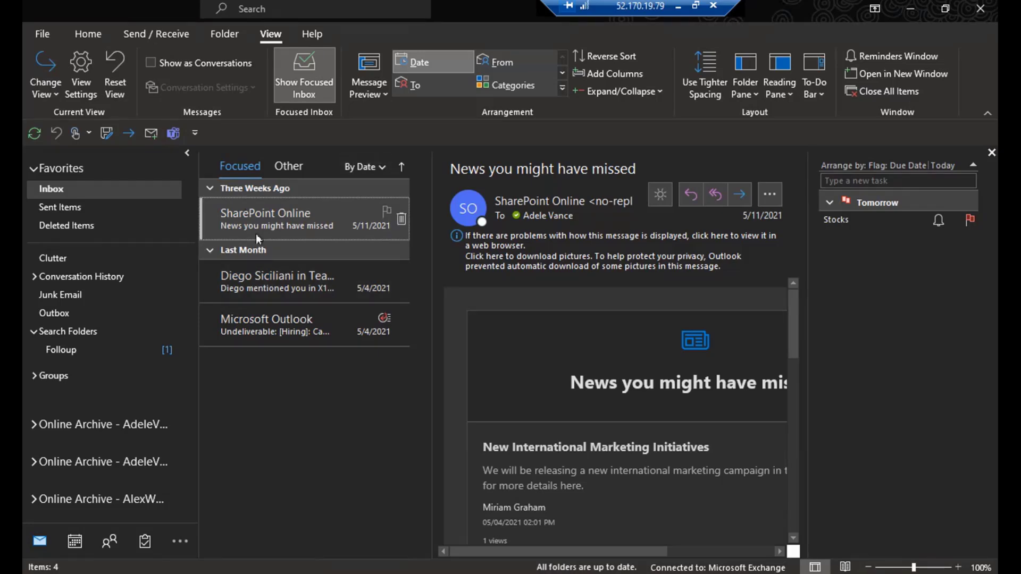
click(380, 169)
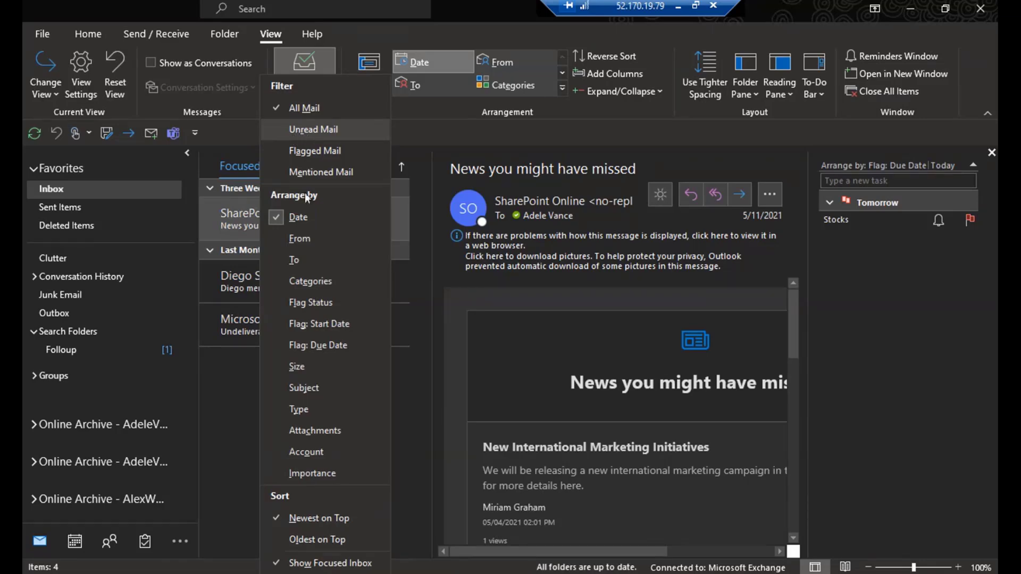
click(238, 416)
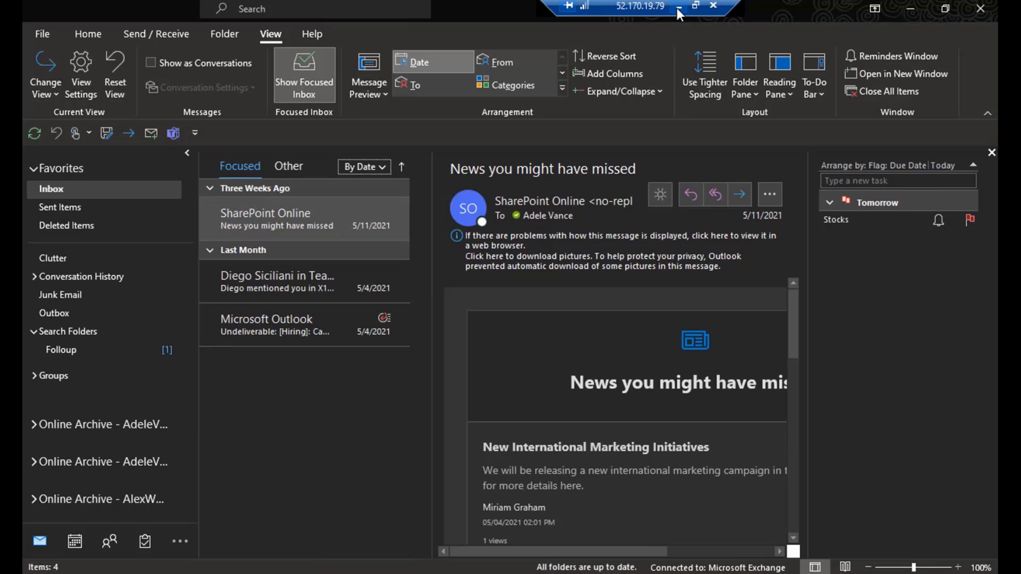
- Hide the task list from the To-Do Bar
click(817, 95)
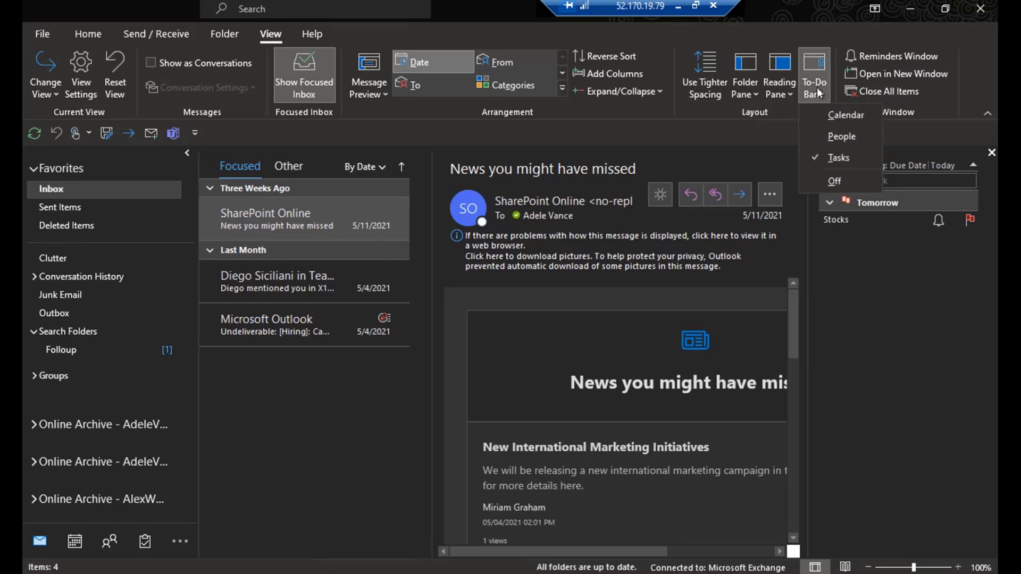
click(91, 36)
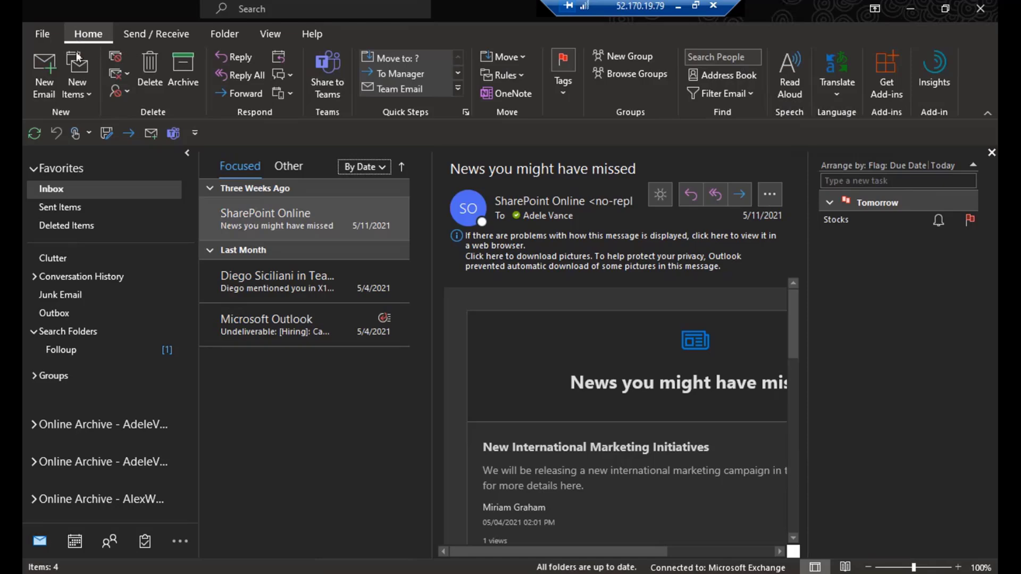
click(269, 35)
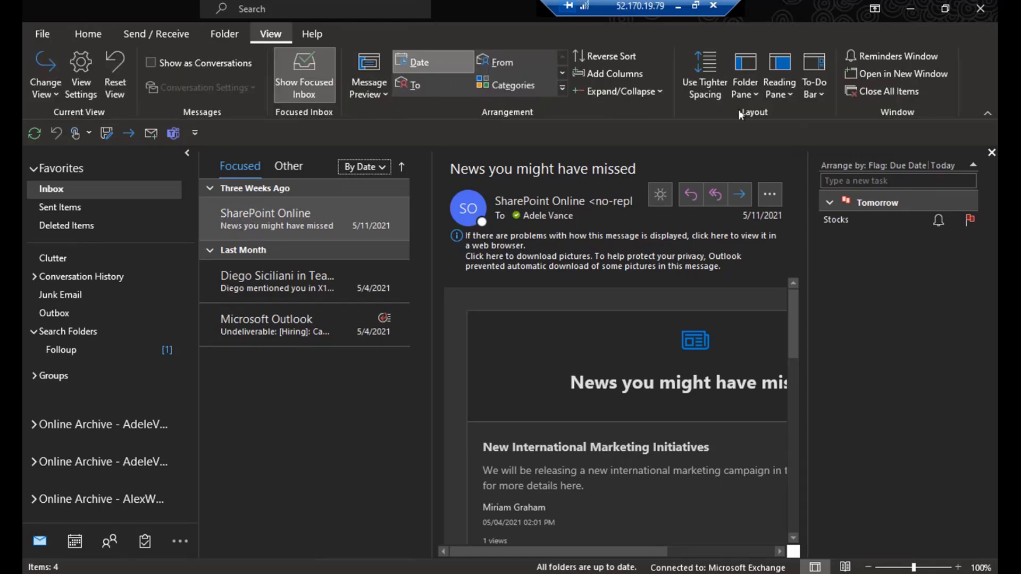
click(813, 85)
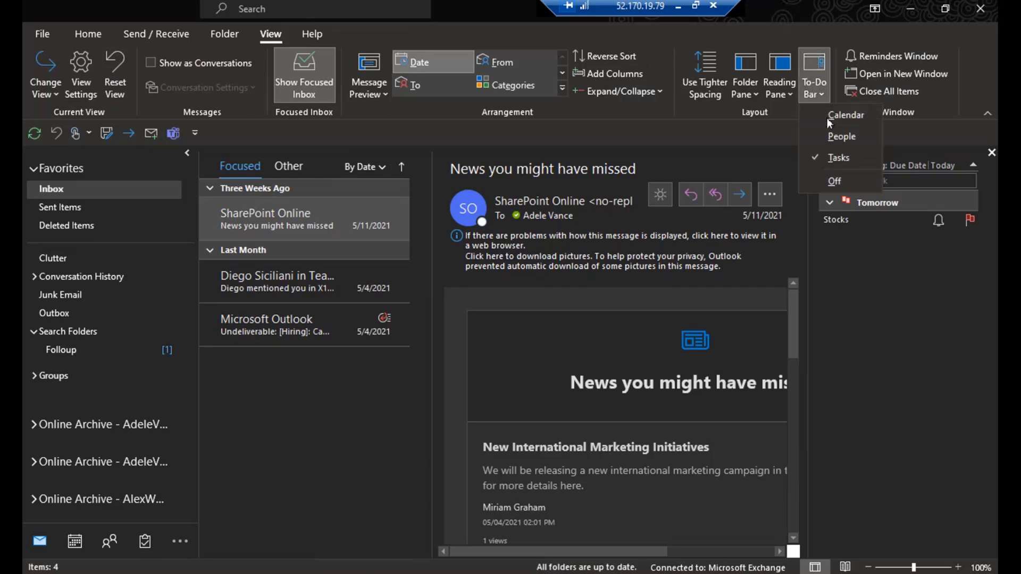
click(823, 158)
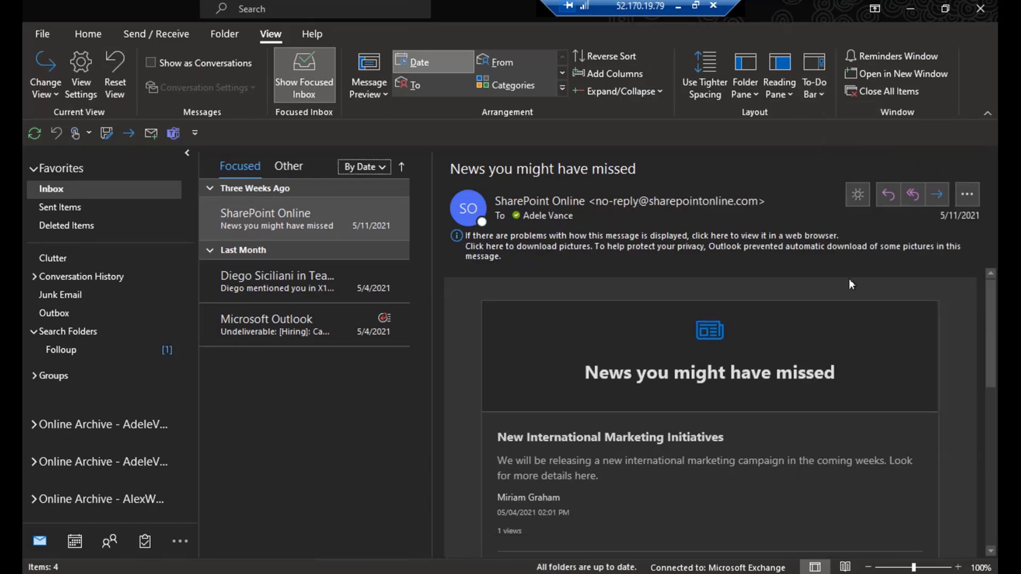
- Show the Calendar in the To-Do Bar and add Tasks beneath it
click(816, 89)
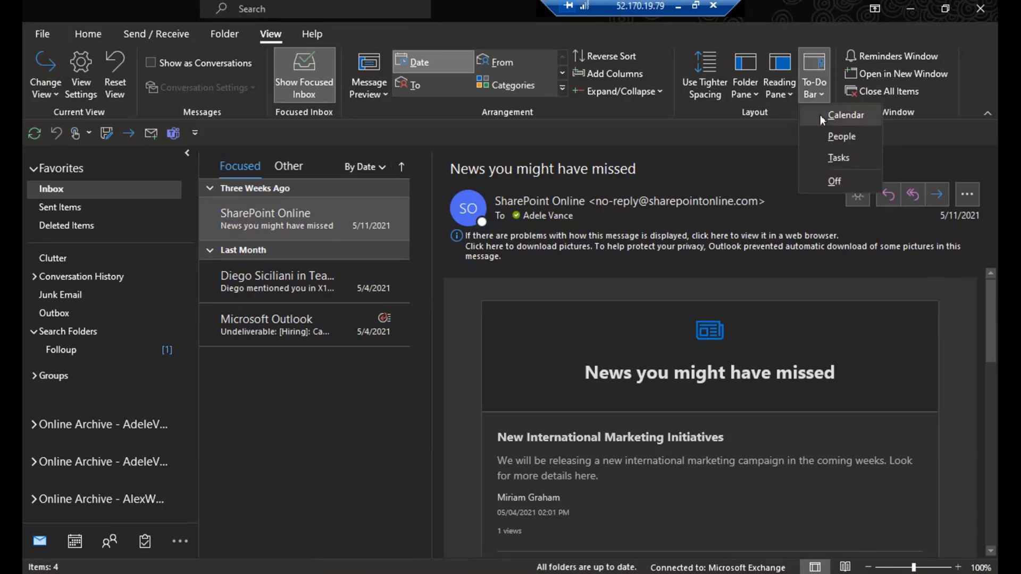
click(846, 115)
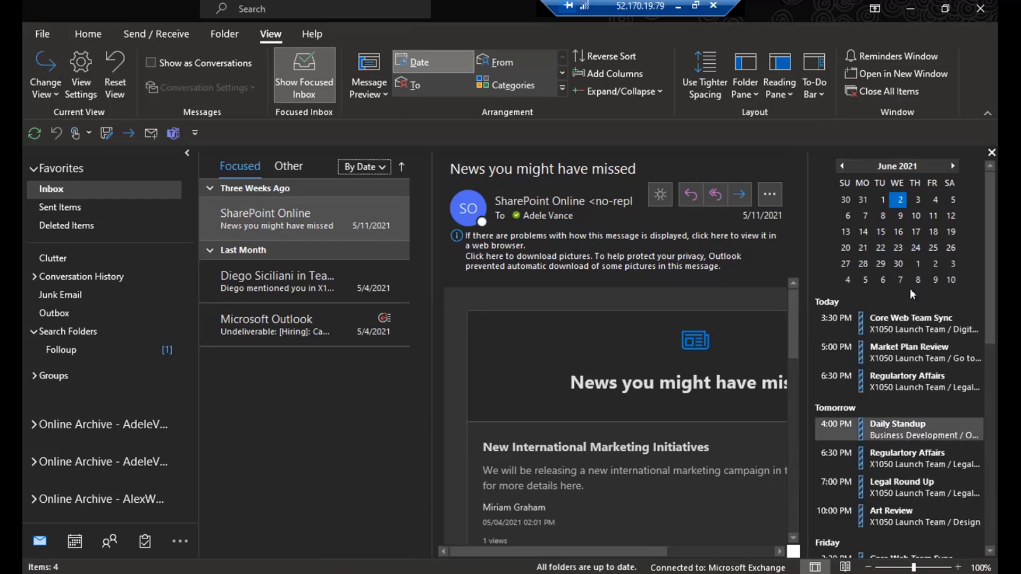
click(825, 92)
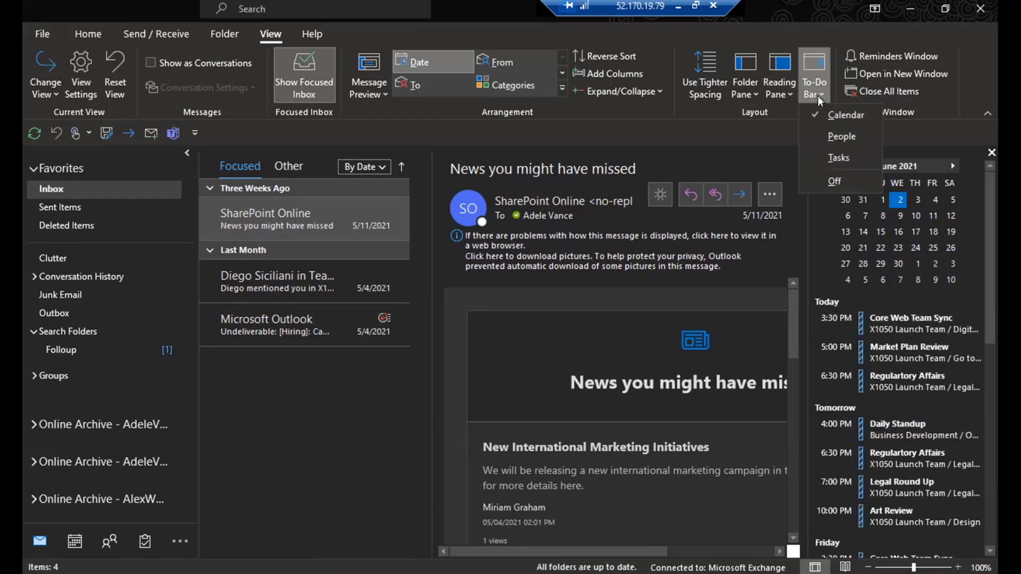
click(828, 159)
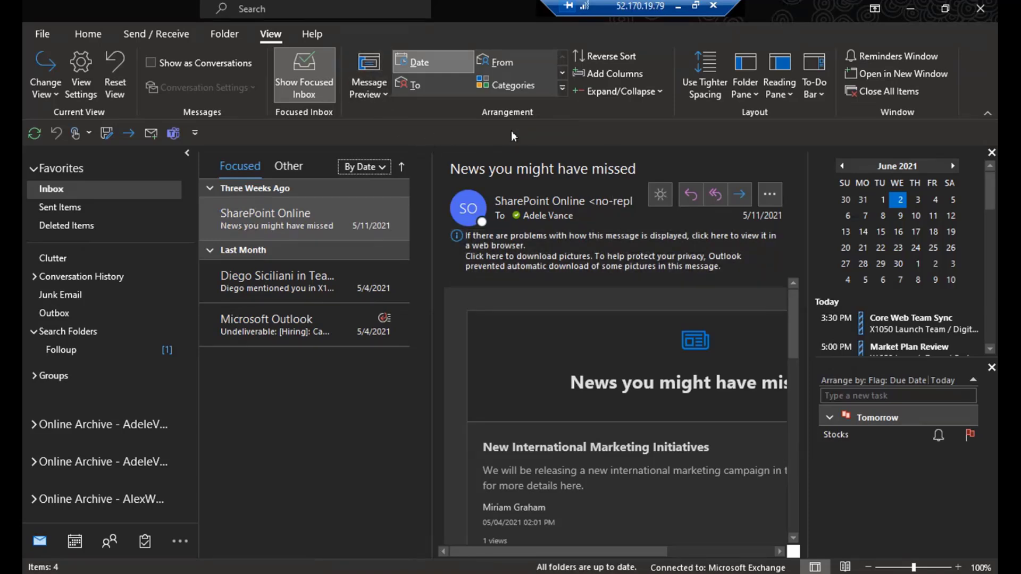
- Add the One subfolder of the first mailbox's Inbox to Favorites
click(229, 35)
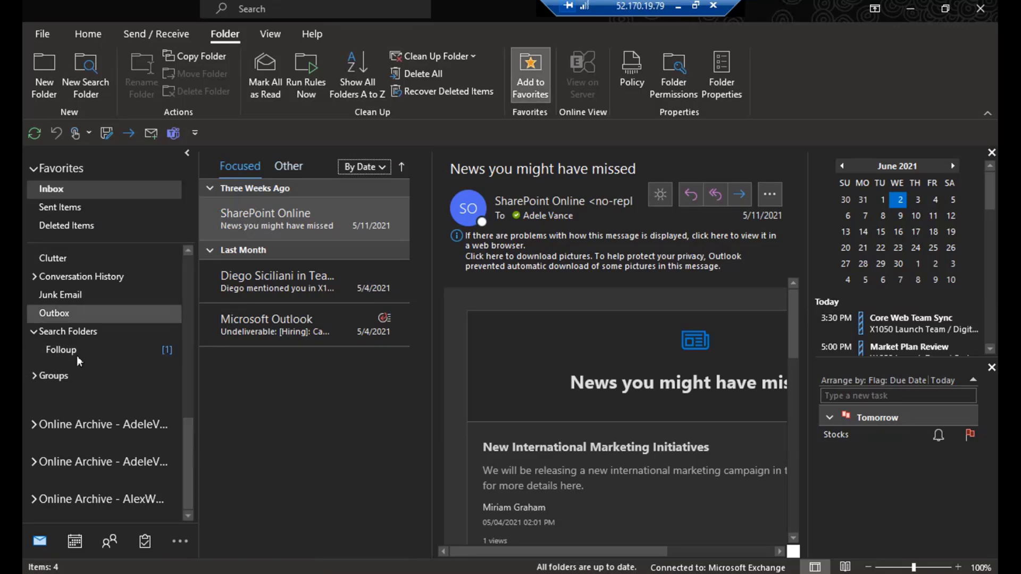
scroll(104, 314, up, 2)
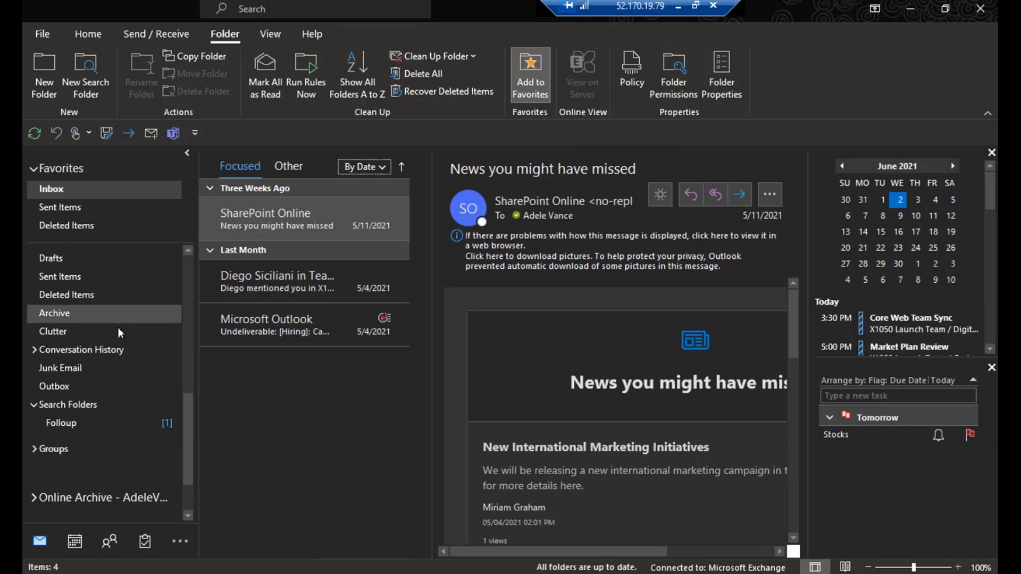
scroll(77, 285, up, 3)
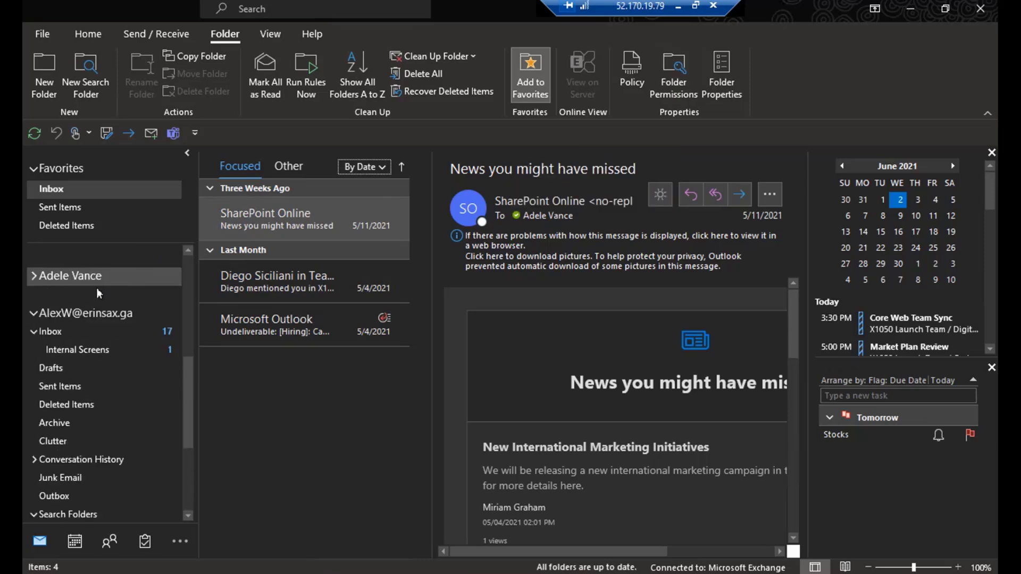
scroll(117, 266, up, 2)
scroll(113, 257, up, 3)
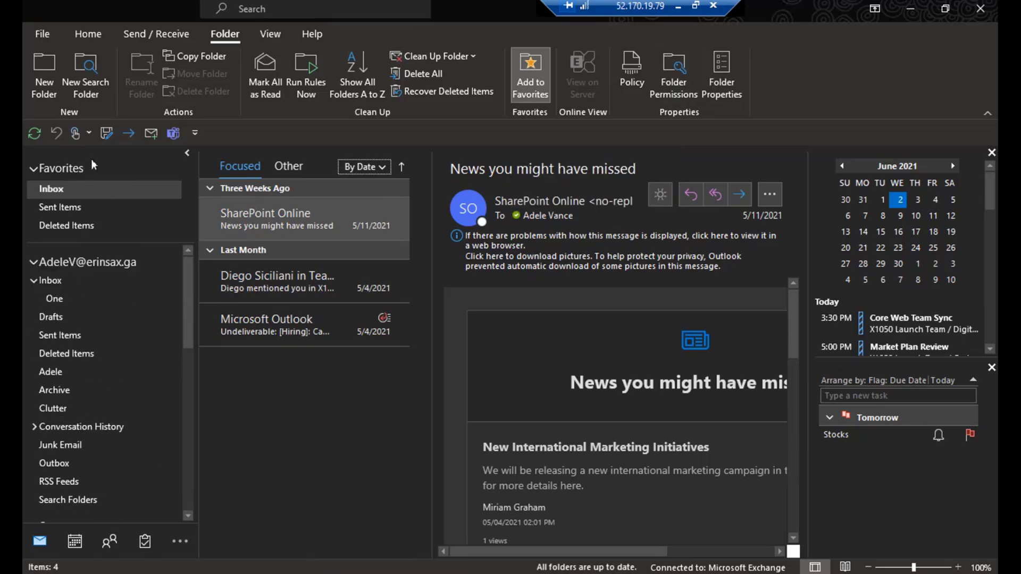
click(50, 296)
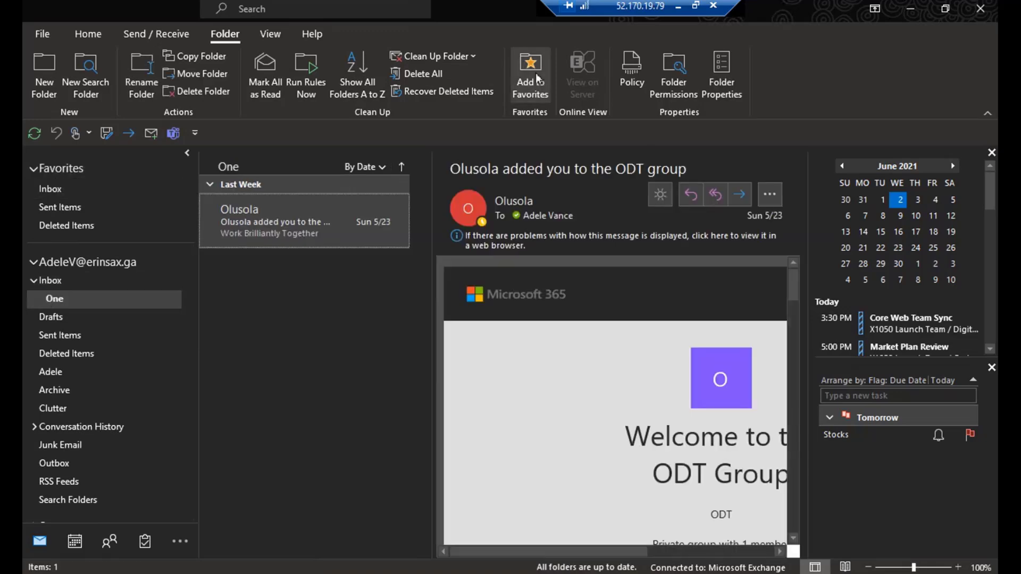
click(534, 73)
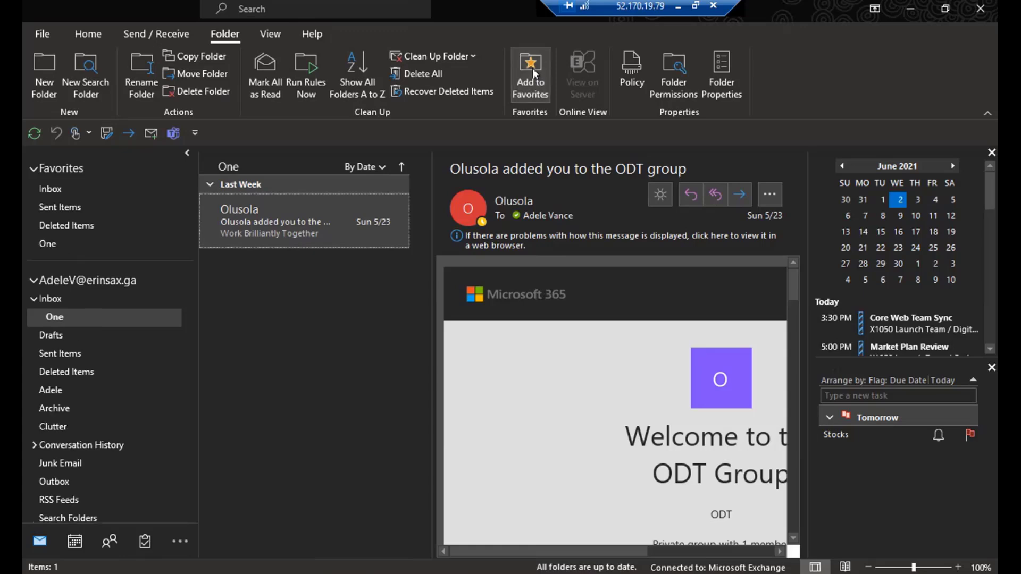
right_click(60, 318)
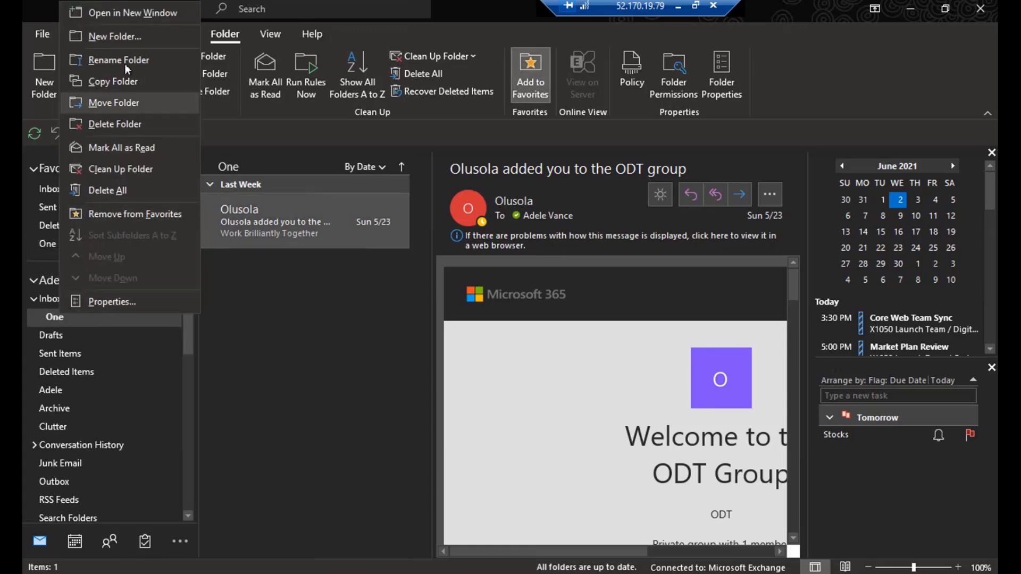
click(305, 485)
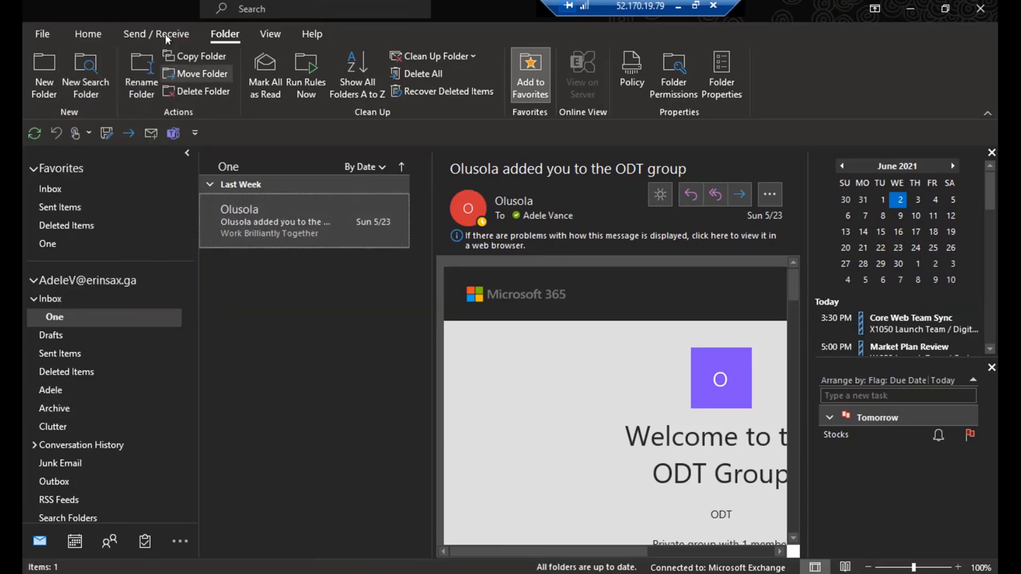
- View the send/receive commands, examine the contacts in the address book's Offline Global Address List and close it
click(145, 35)
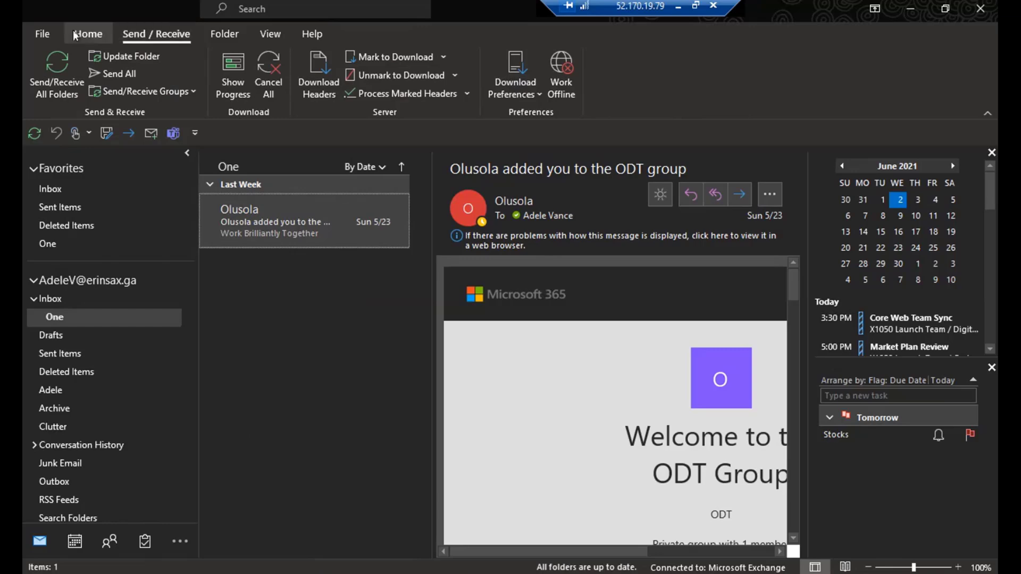
click(89, 35)
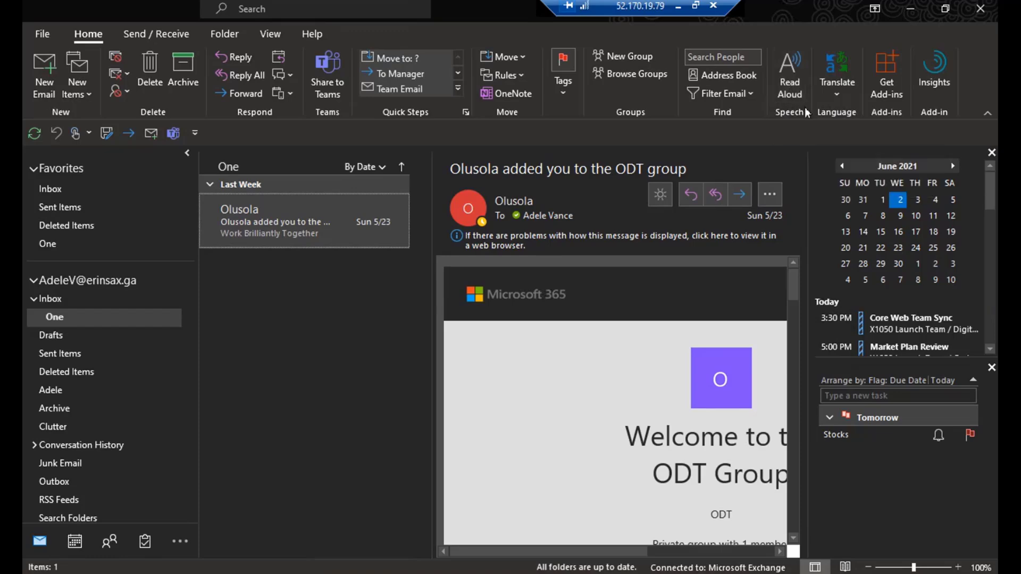
click(733, 75)
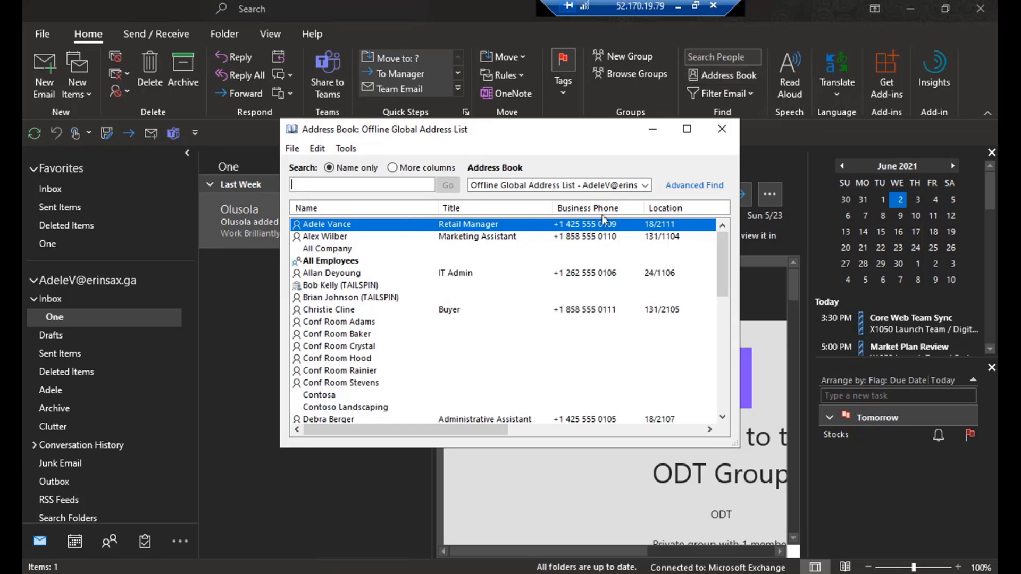
click(724, 136)
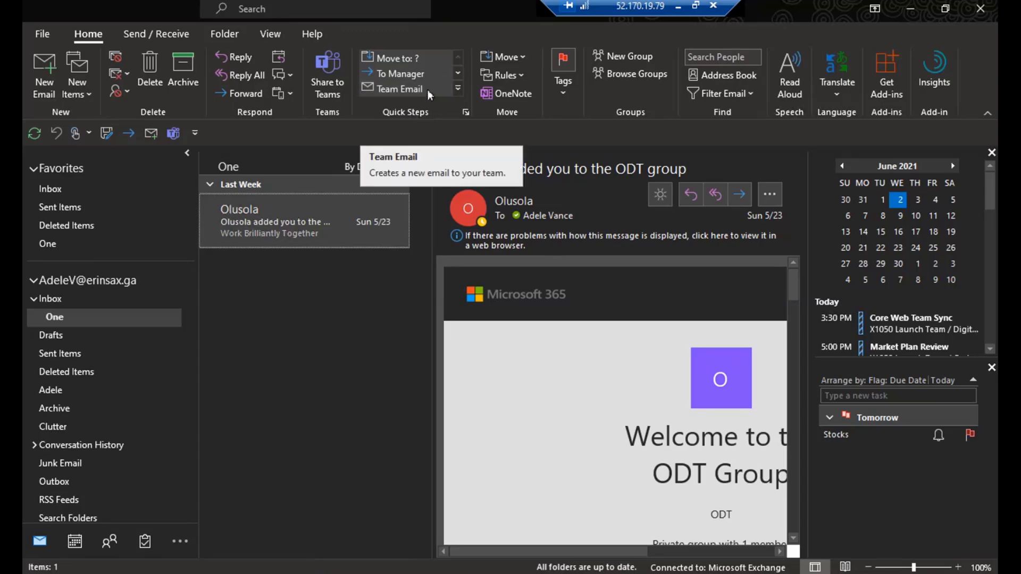
click(459, 90)
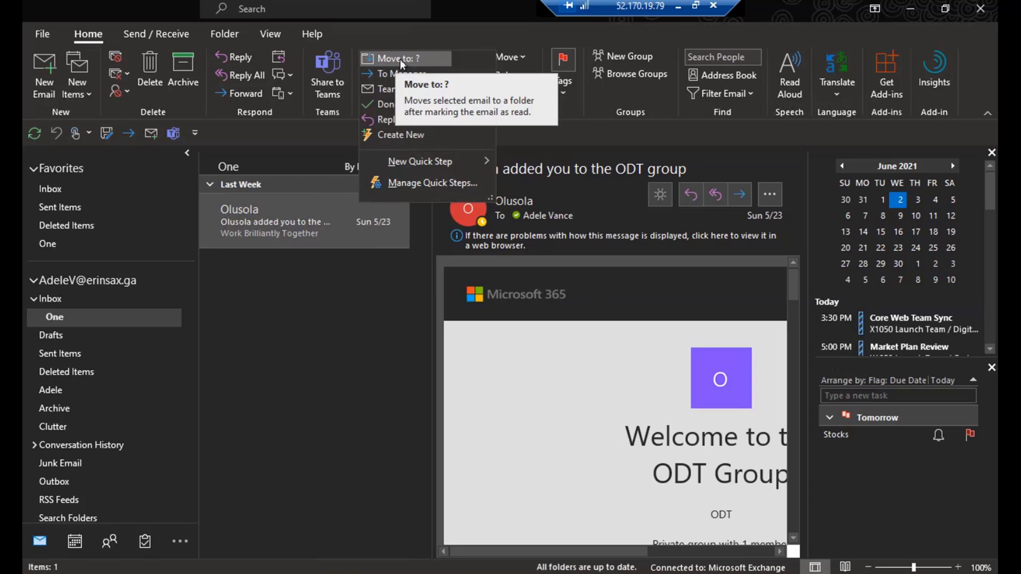
click(396, 74)
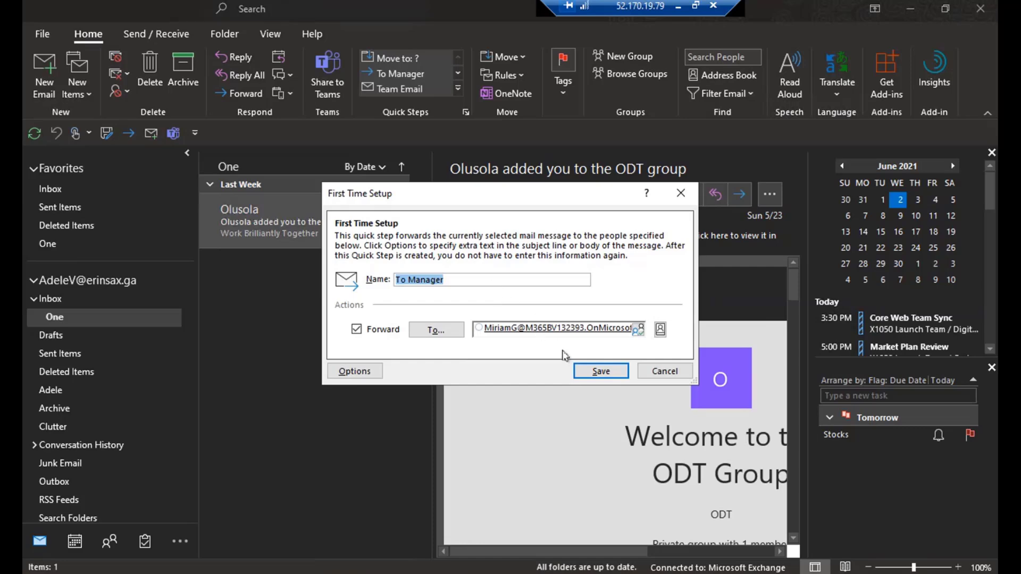
click(664, 371)
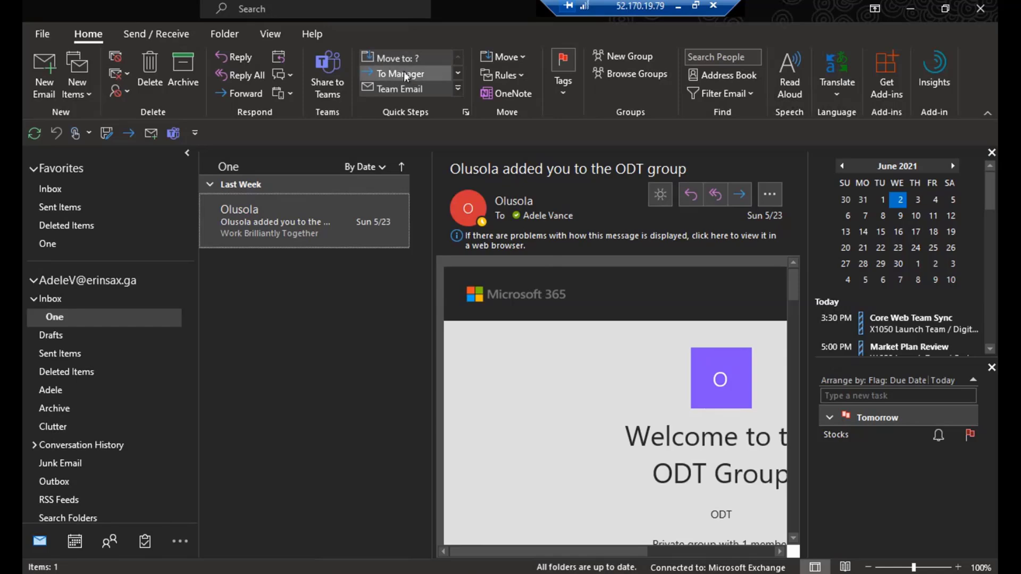
- From the second mailbox's Inbox, set up the To Manager quick step to forward mail to the Marketing Assistant contact instead of the preset recipient
scroll(110, 441, down, 5)
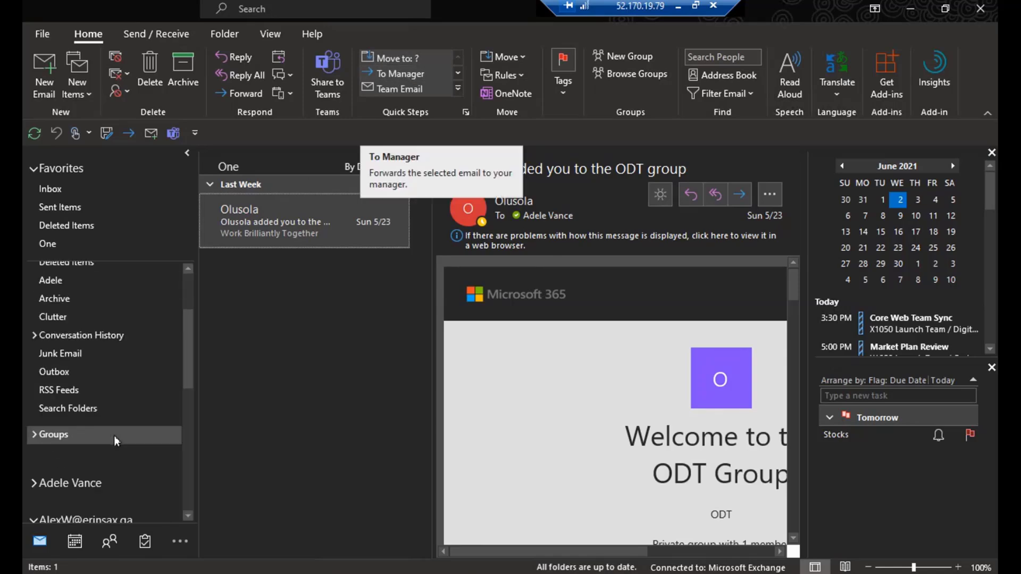
click(81, 429)
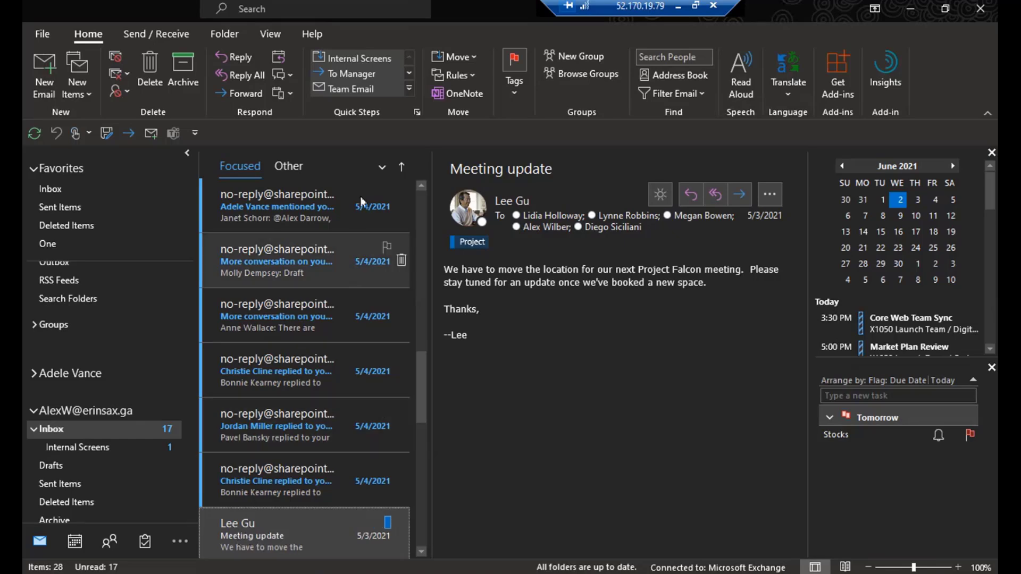
click(351, 73)
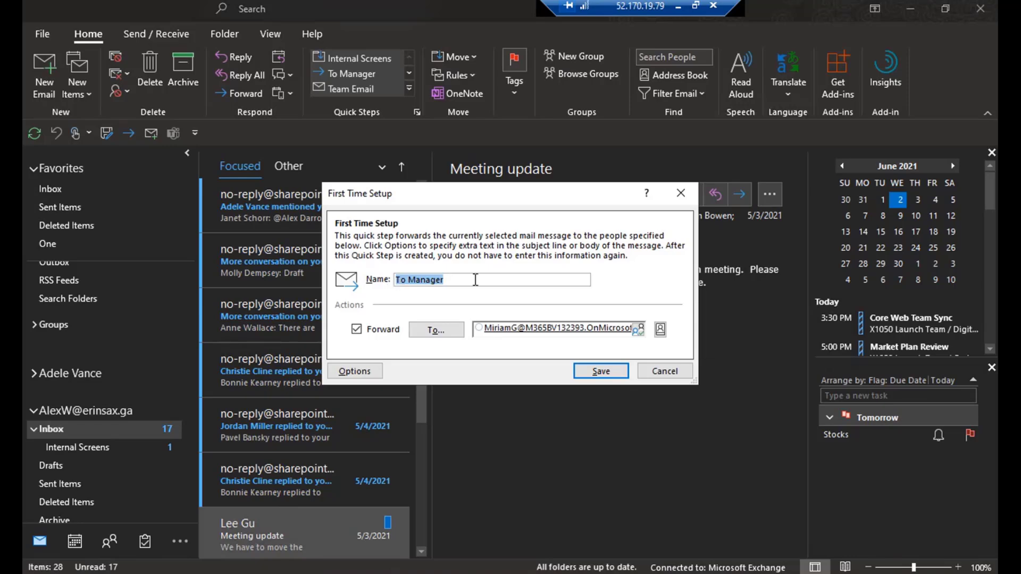
click(450, 329)
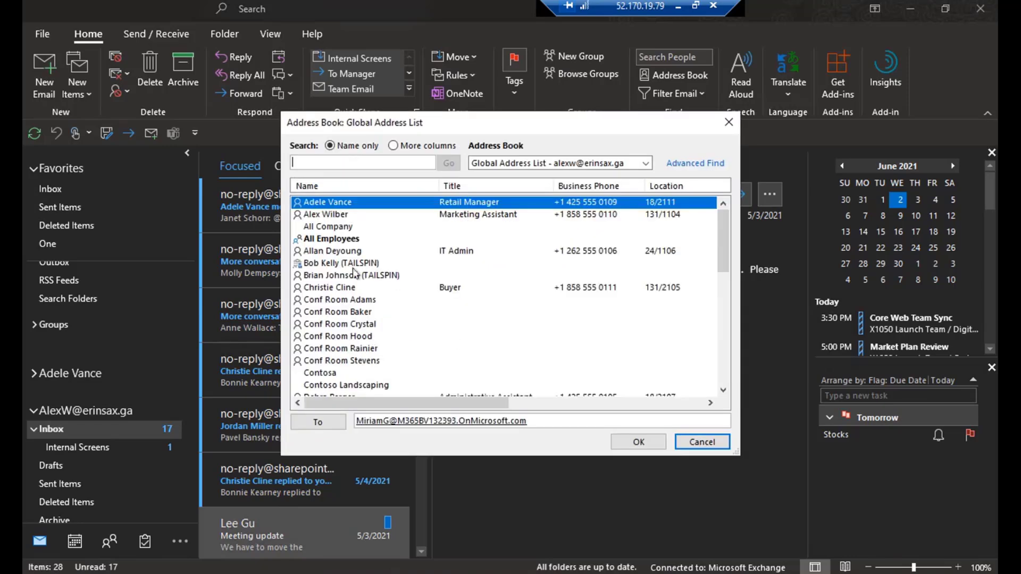
click(319, 215)
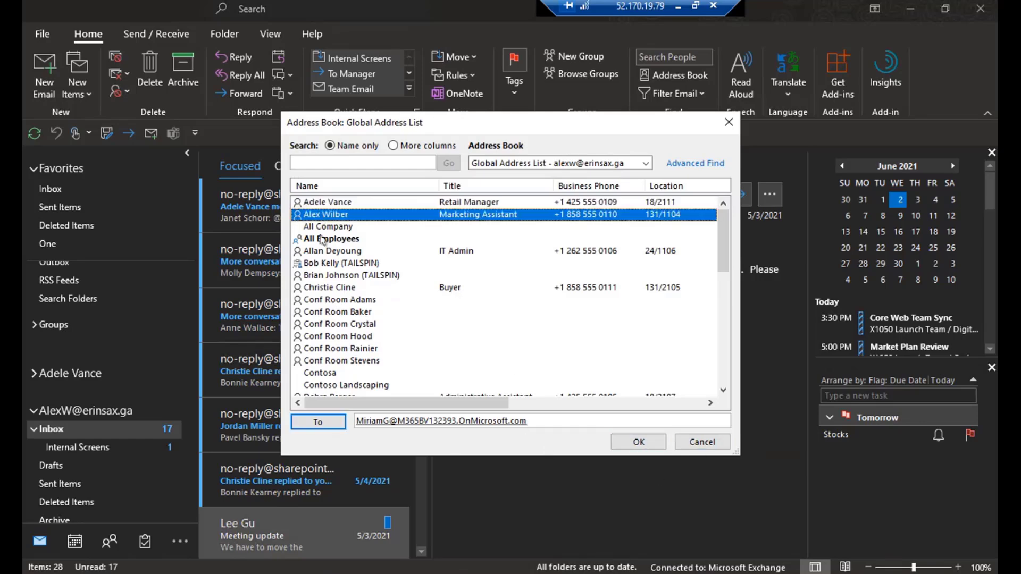
double_click(314, 216)
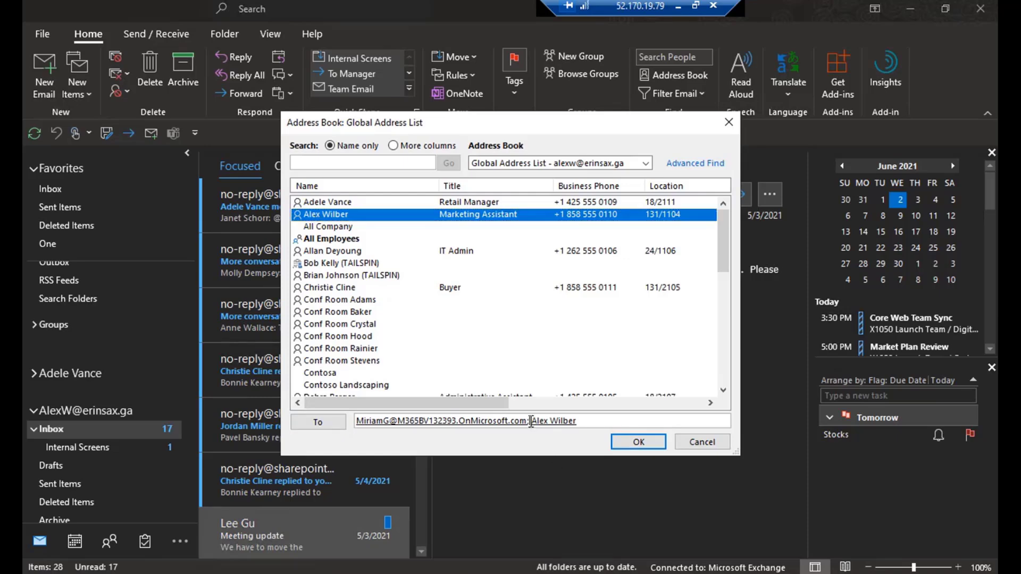
key(BackSpace)
key(BackSpace)
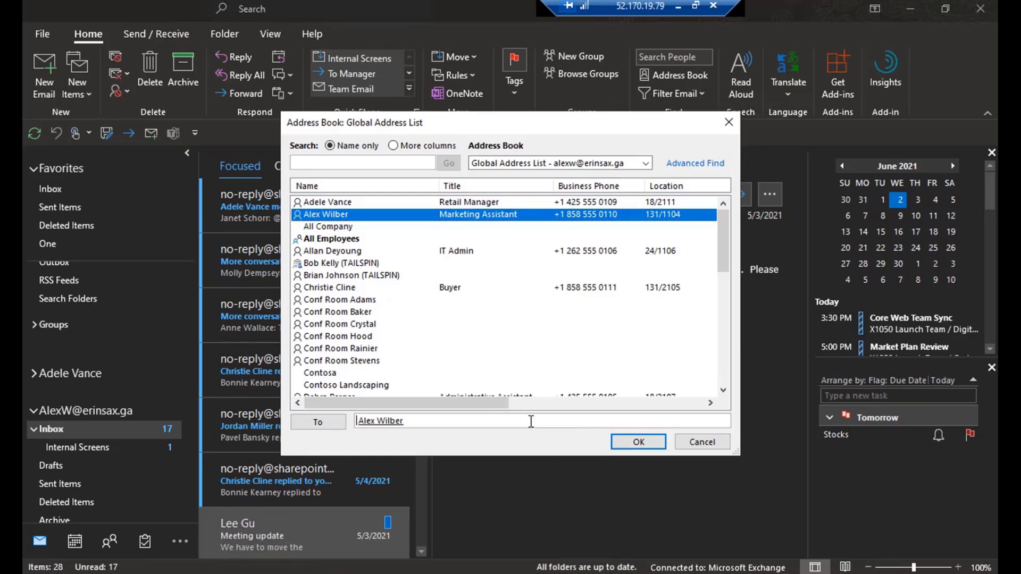
click(637, 443)
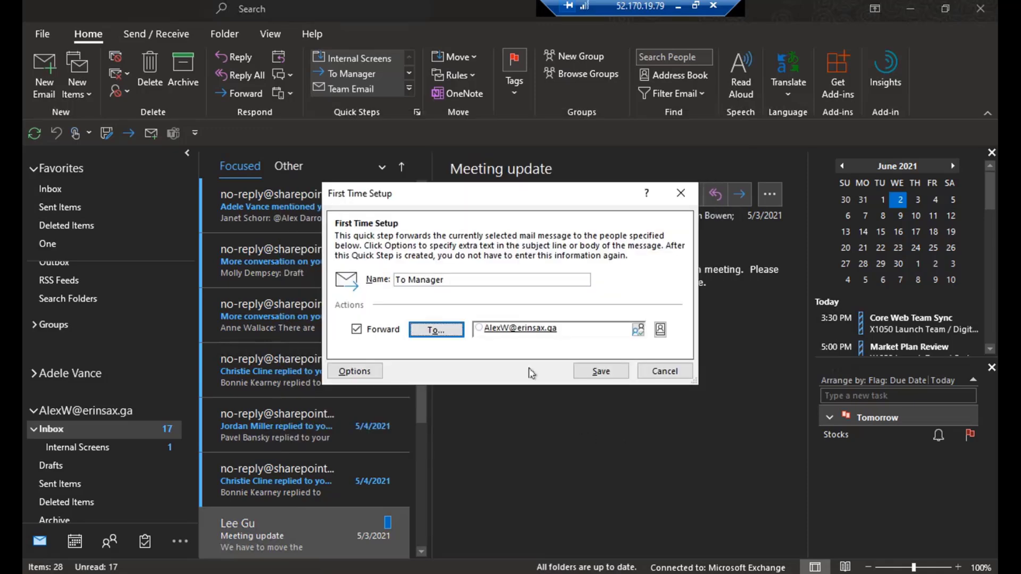
click(604, 372)
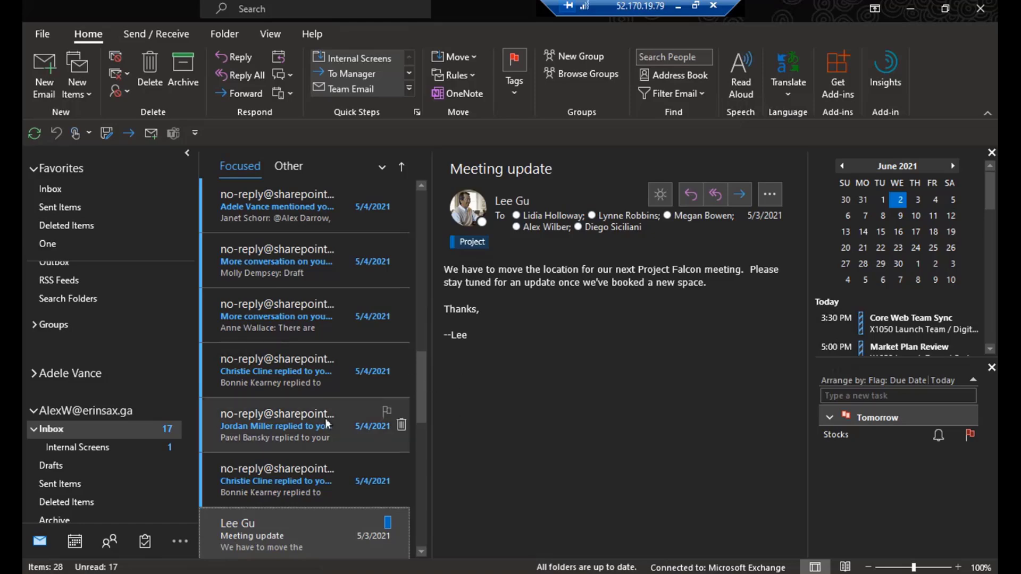
- Create a forward of the Non-English Market discussion reply dated 5/4/2021 with the To Manager quick step
scroll(325, 420, down, 2)
click(302, 320)
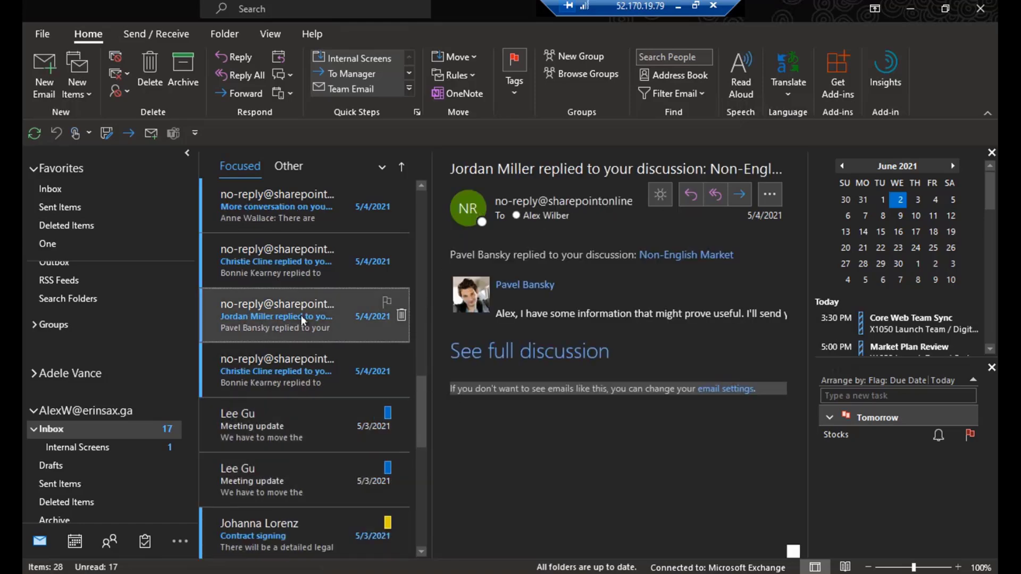
click(338, 74)
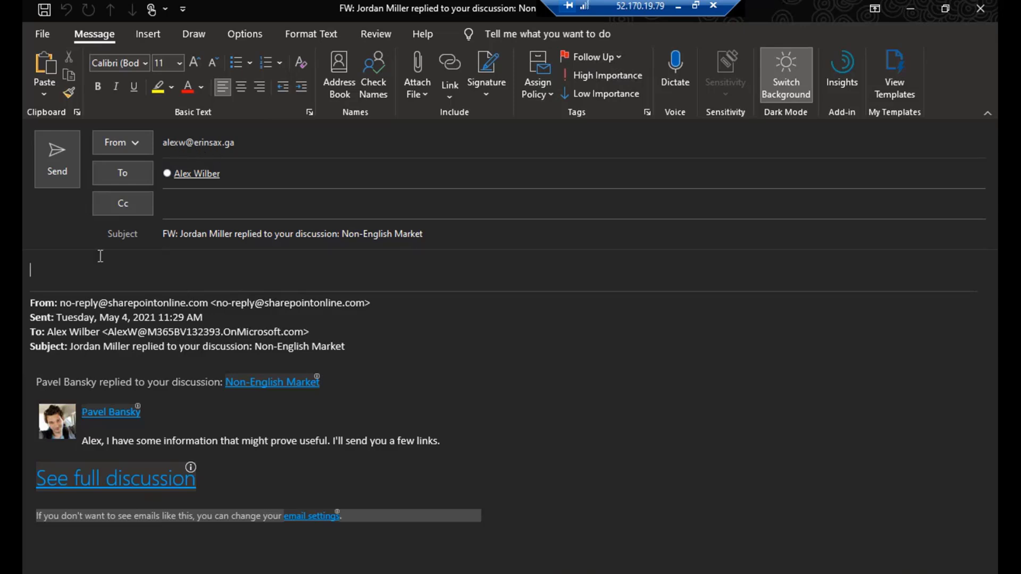
- Enter the filler text fdhbdfghgdfh in the forward's body and discard the message without saving it
text(fdhbdfghgdfh)
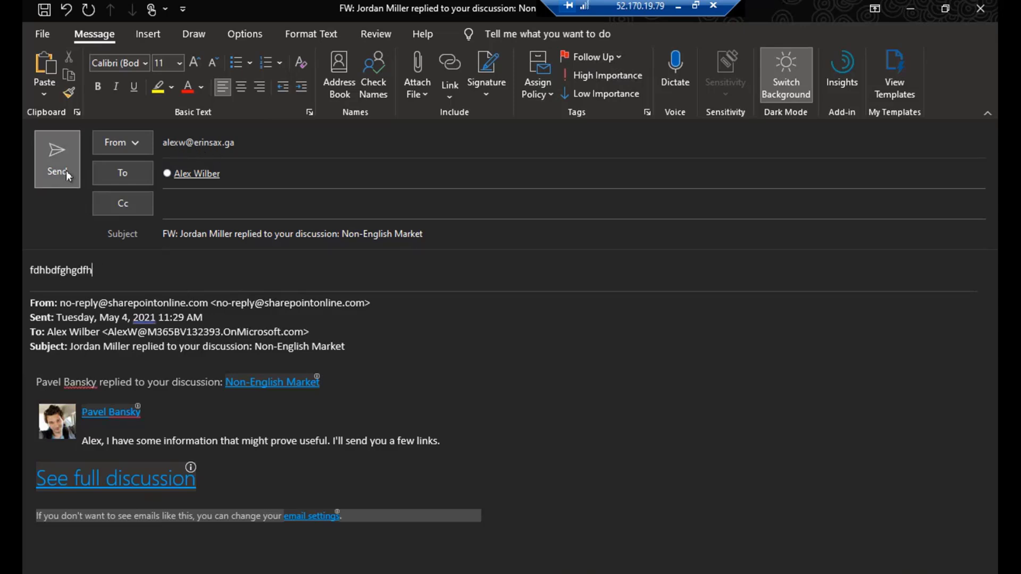
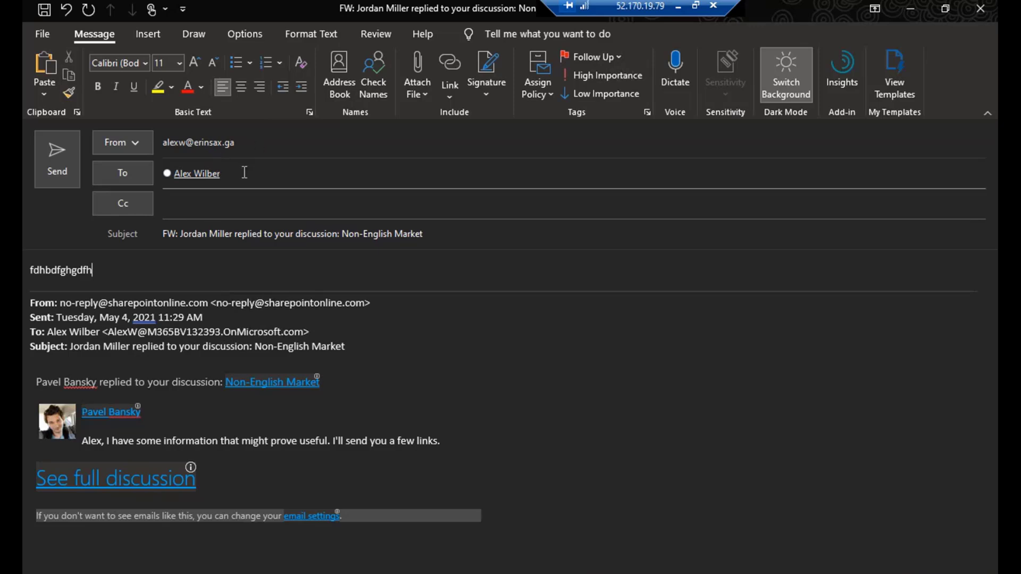
click(980, 8)
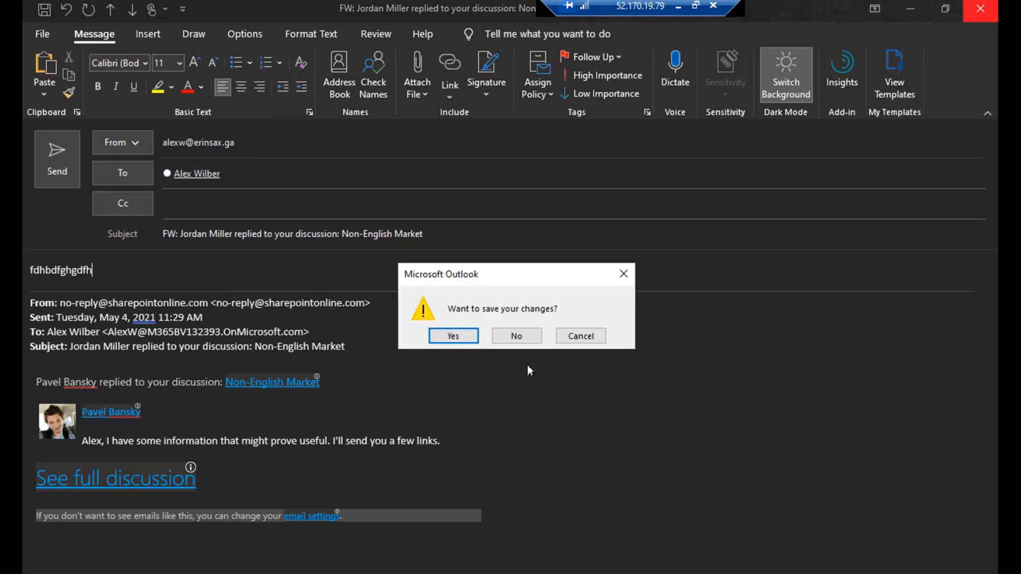
click(516, 337)
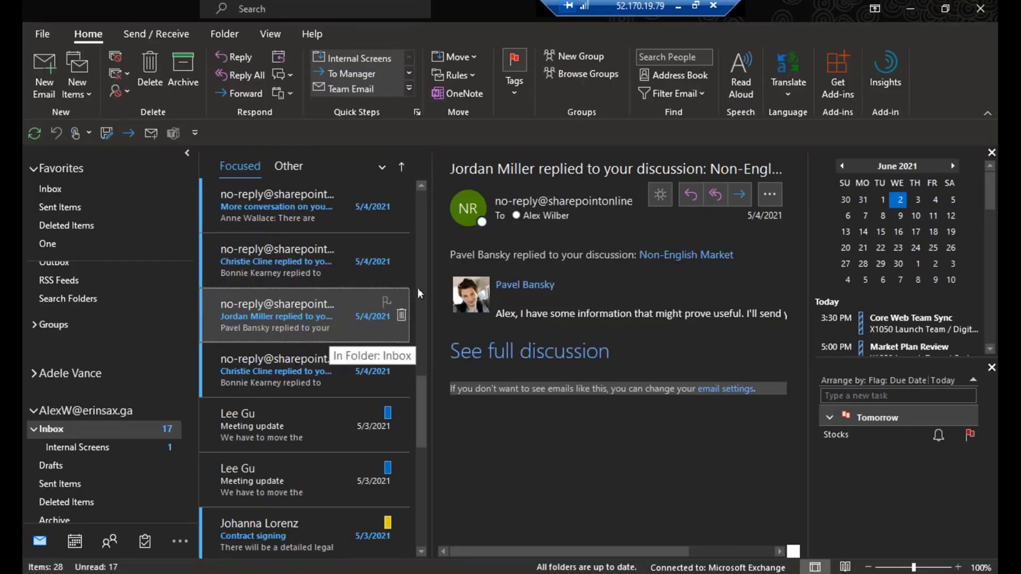
click(359, 87)
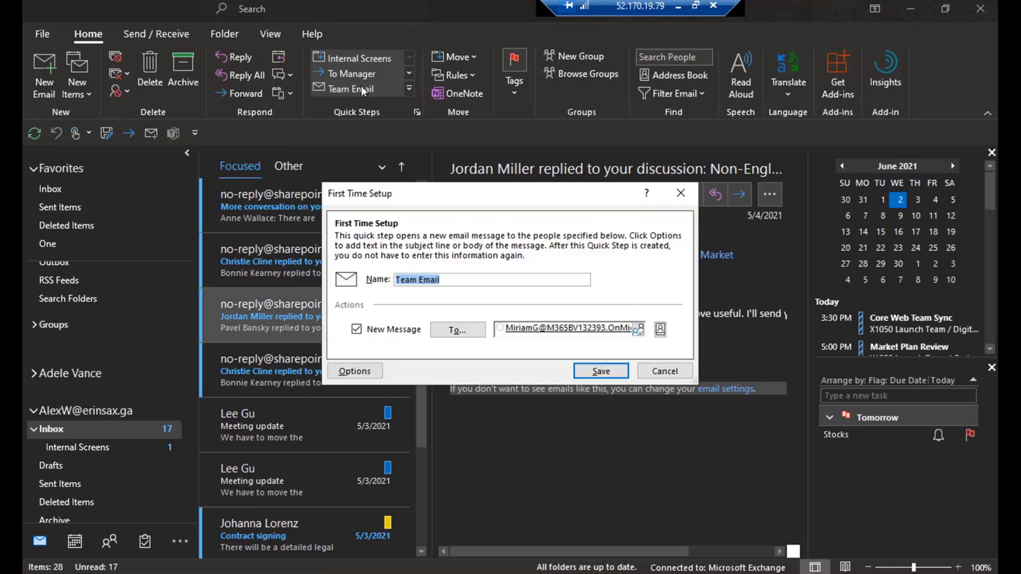
click(457, 330)
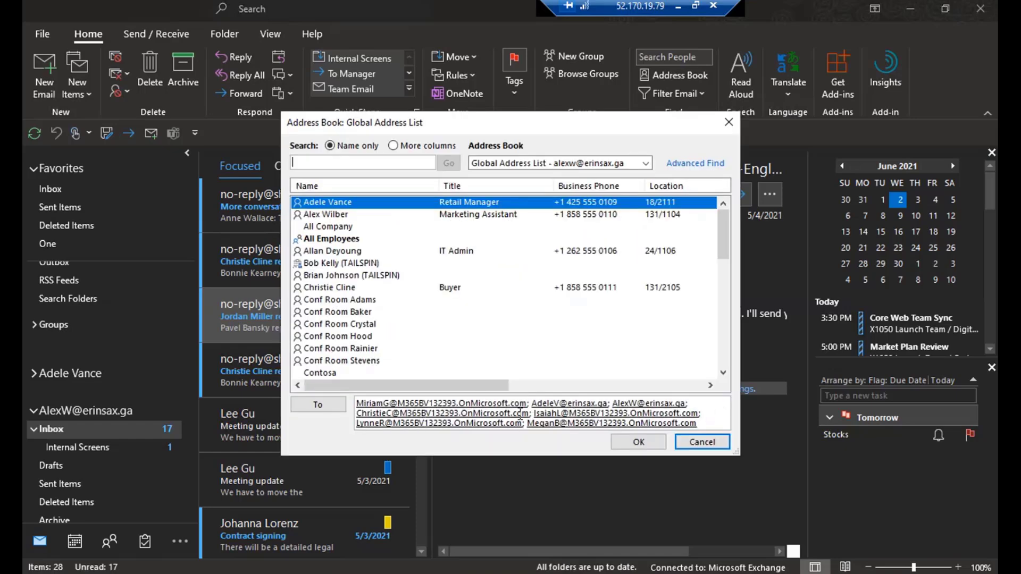
scroll(338, 352, down, 5)
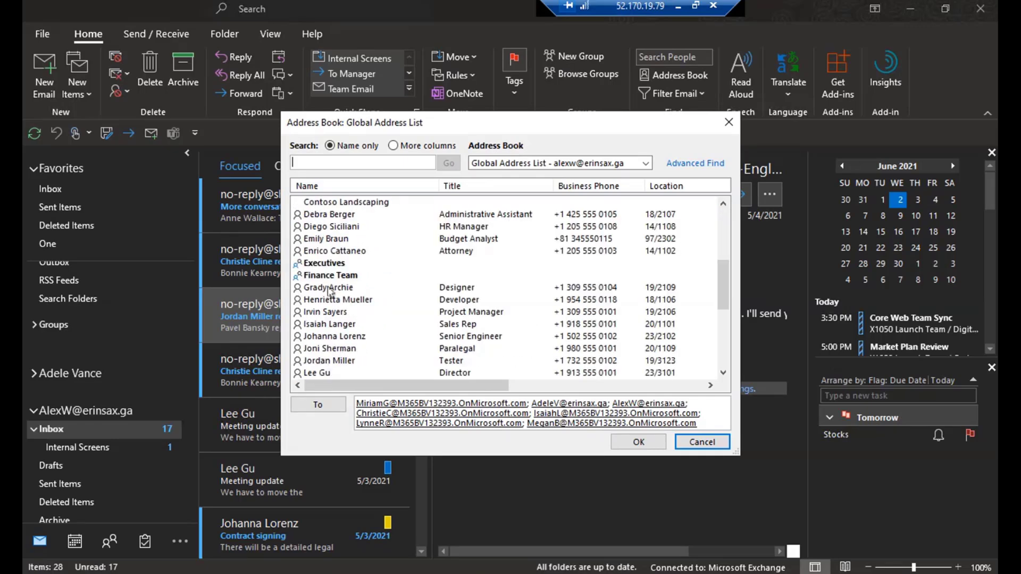
drag(329, 286, 331, 281)
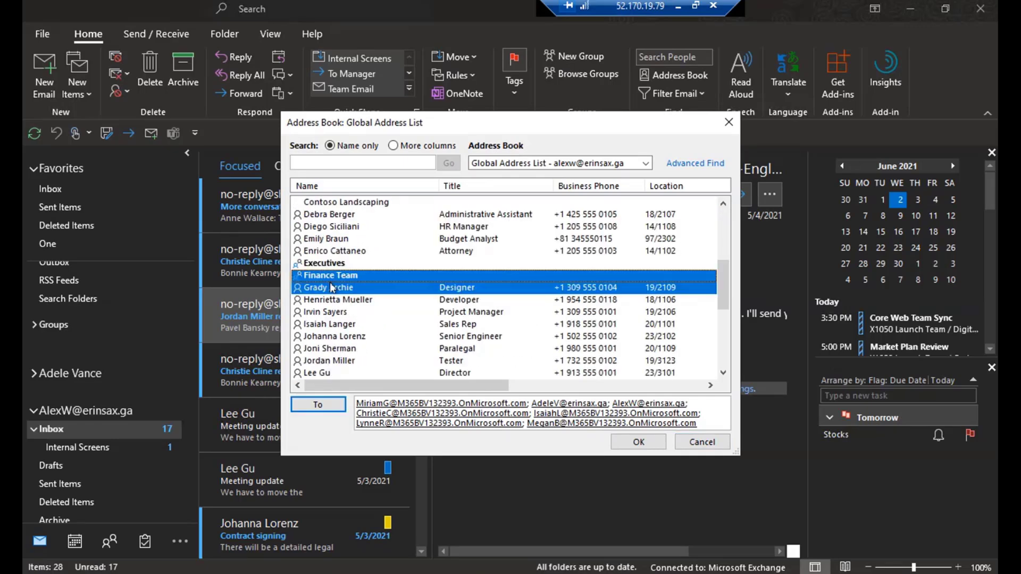
ctrl+click(325, 325)
ctrl+click(329, 348)
ctrl+click(325, 313)
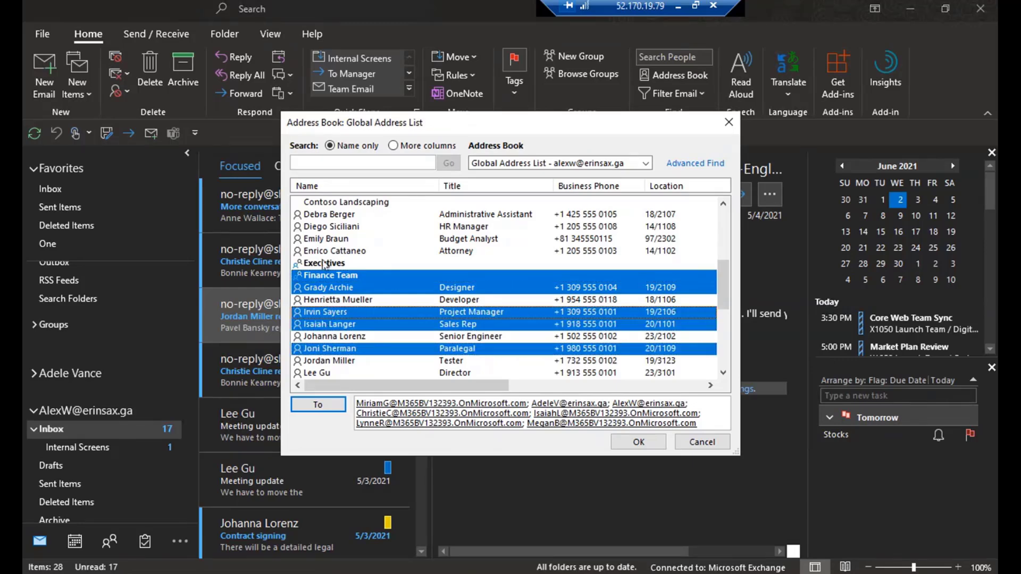
ctrl+click(325, 263)
ctrl+click(331, 227)
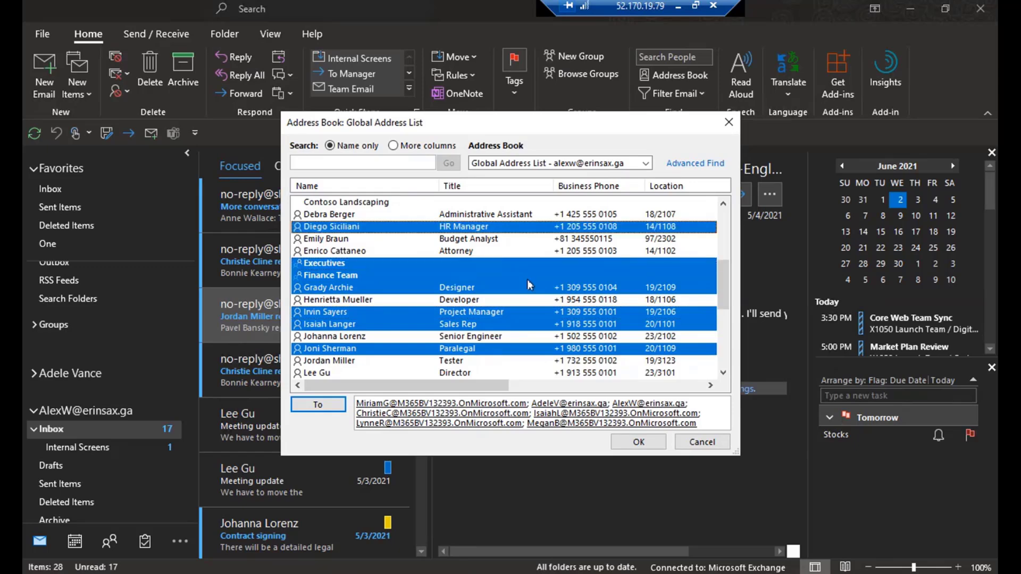
click(330, 414)
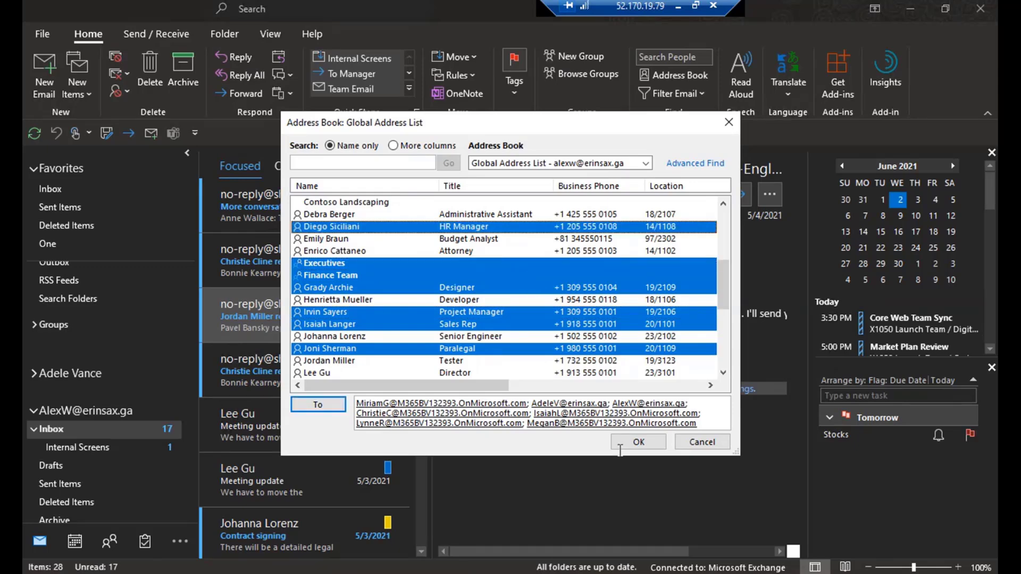
click(703, 443)
click(660, 373)
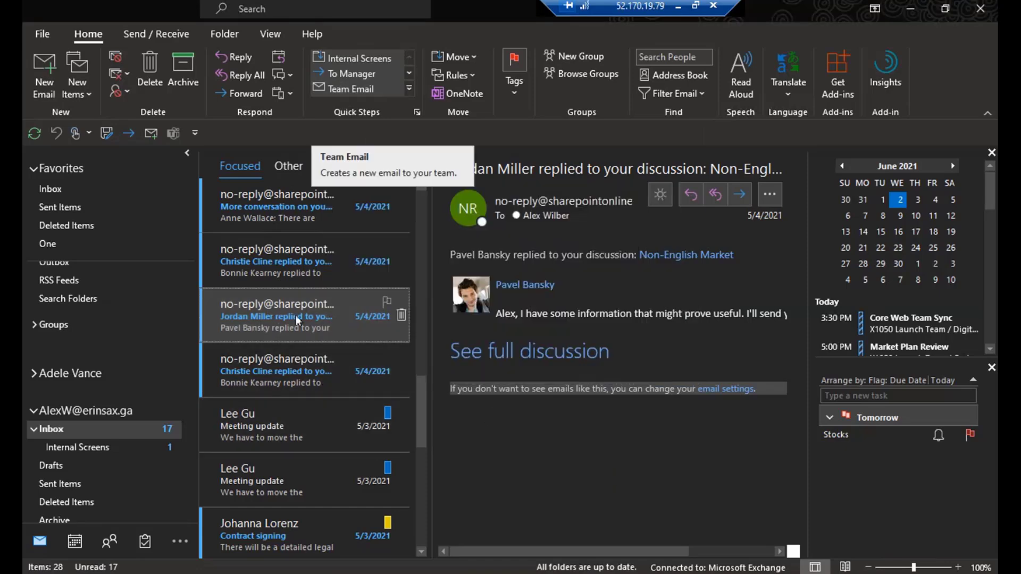
- Set up the Team Email quick step for new messages, keeping its preset name and team recipients
click(300, 392)
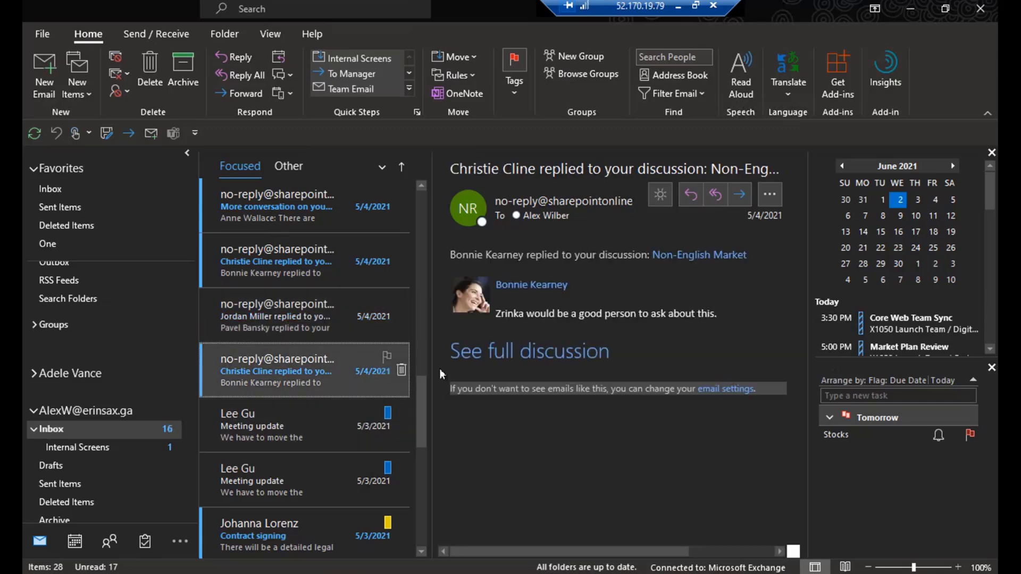
click(354, 90)
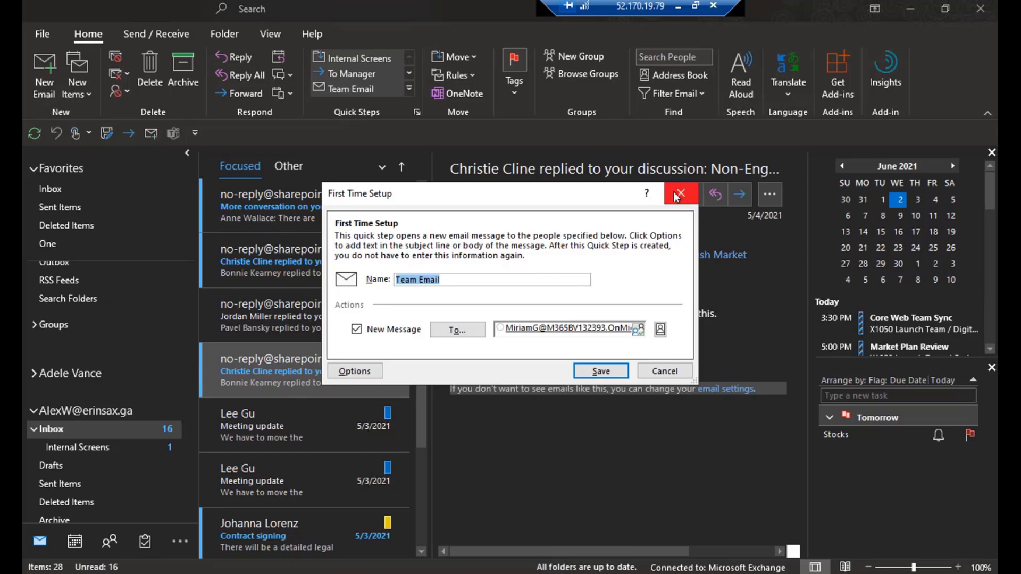
click(601, 373)
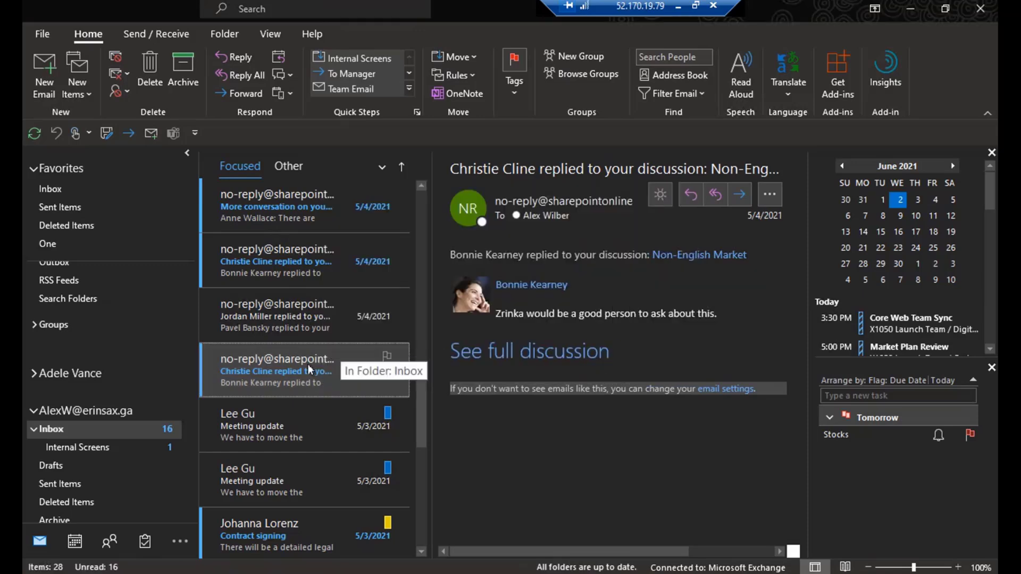
- Create a new message with the Team Email quick step, check its recipients and close it unsent
click(311, 338)
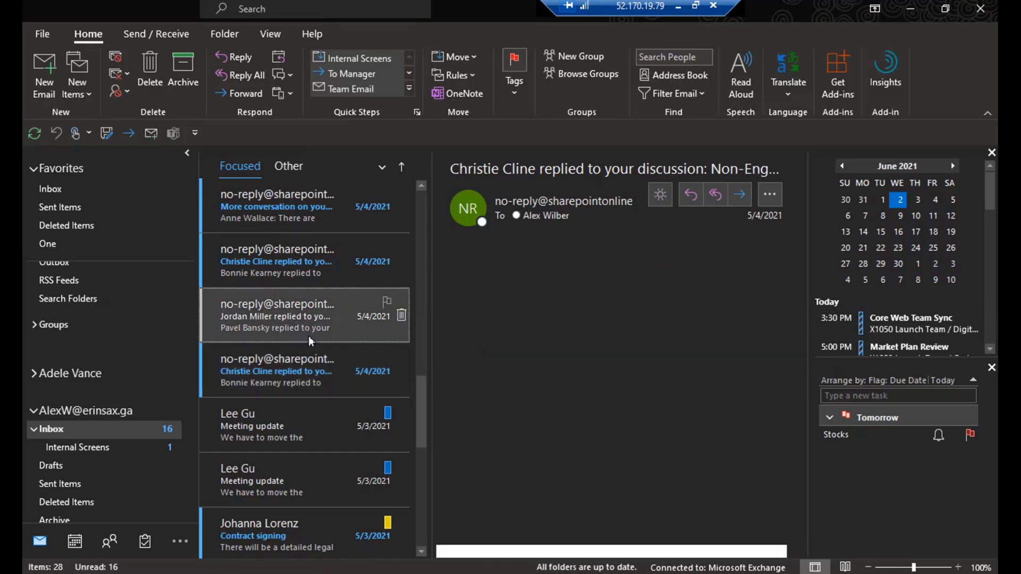
click(301, 380)
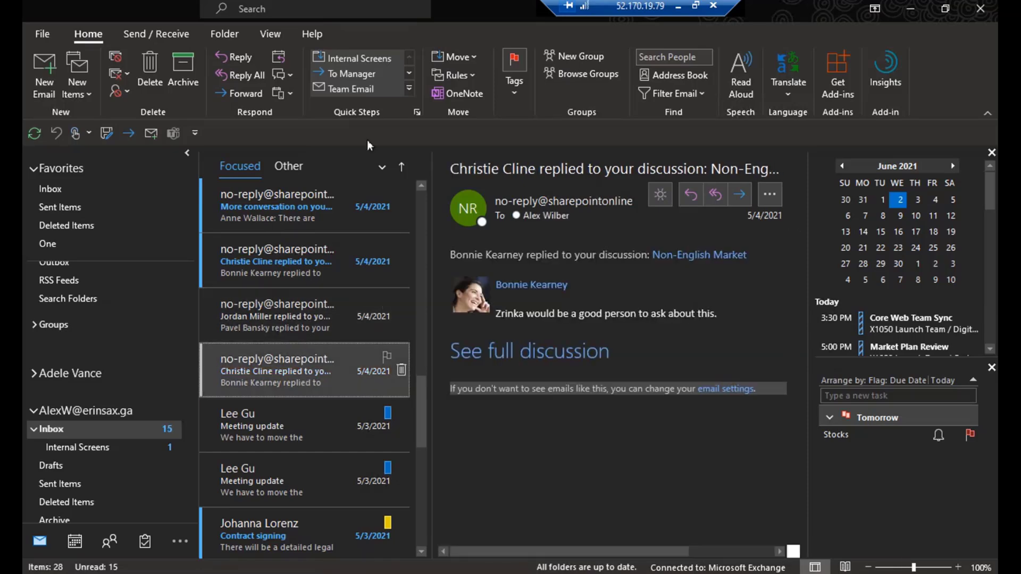
click(347, 91)
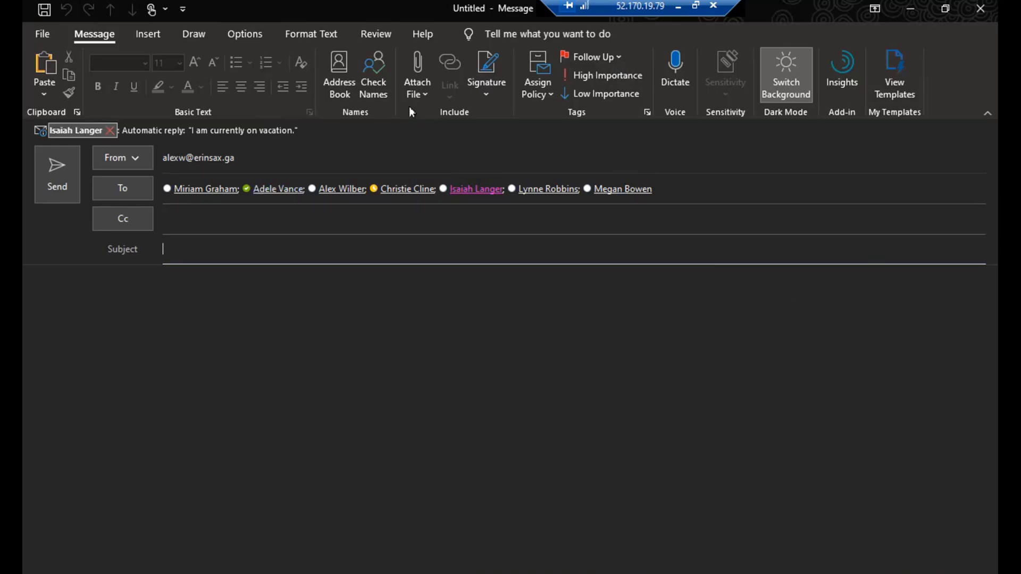
click(979, 9)
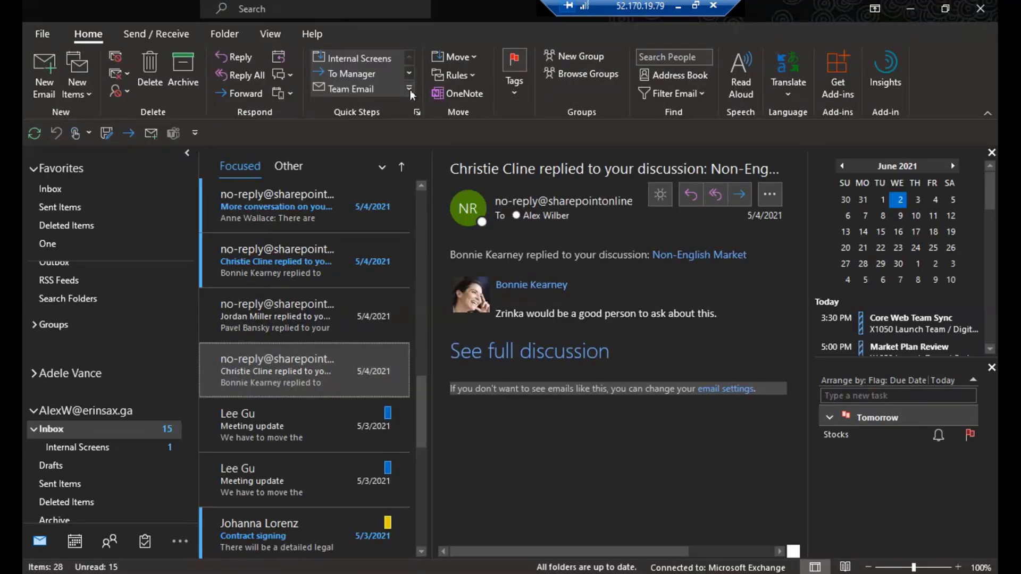
- Create a Move to Folder quick step that moves messages to the One folder and marks them as read
click(407, 89)
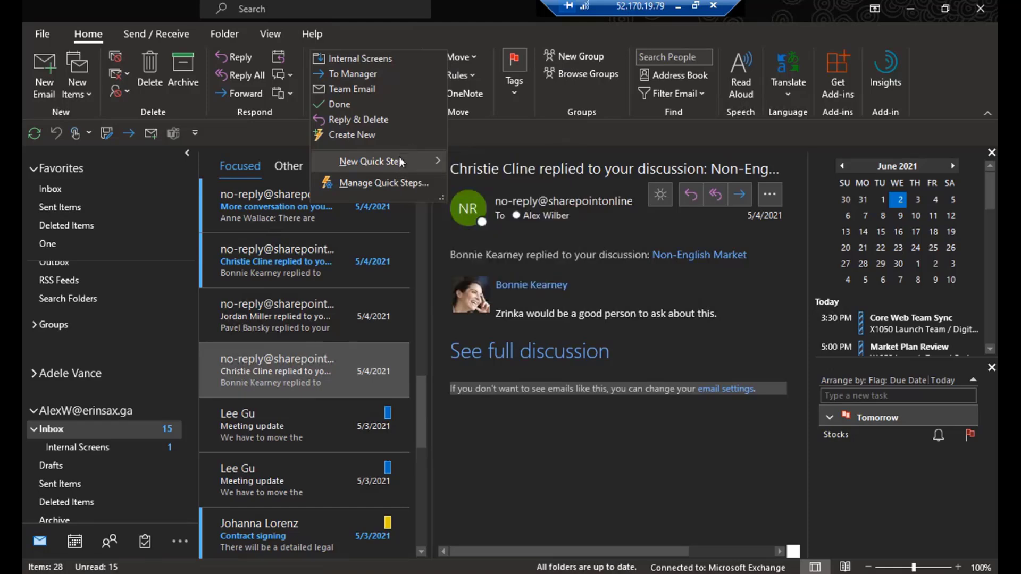
click(382, 168)
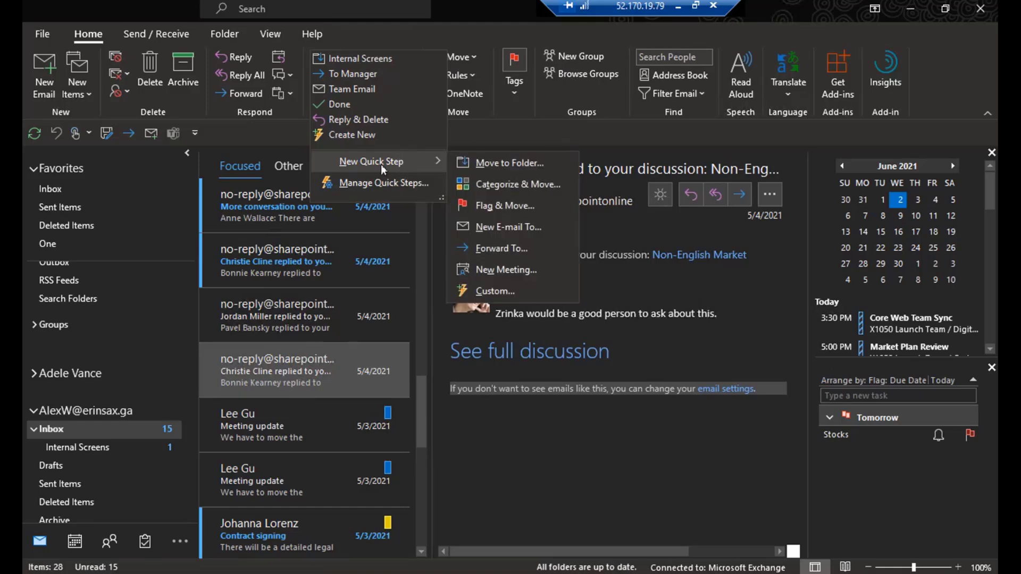
click(504, 160)
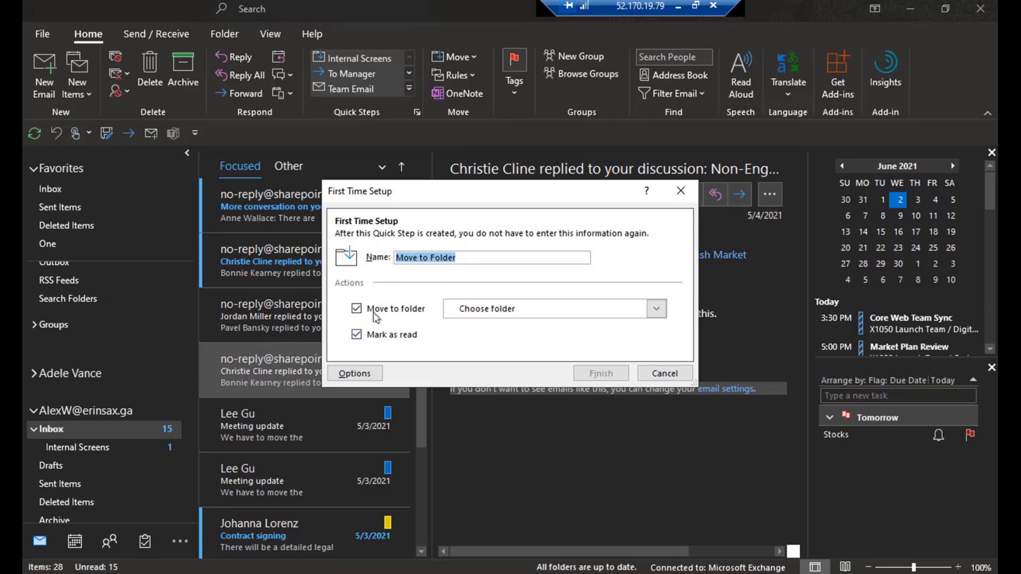
click(656, 310)
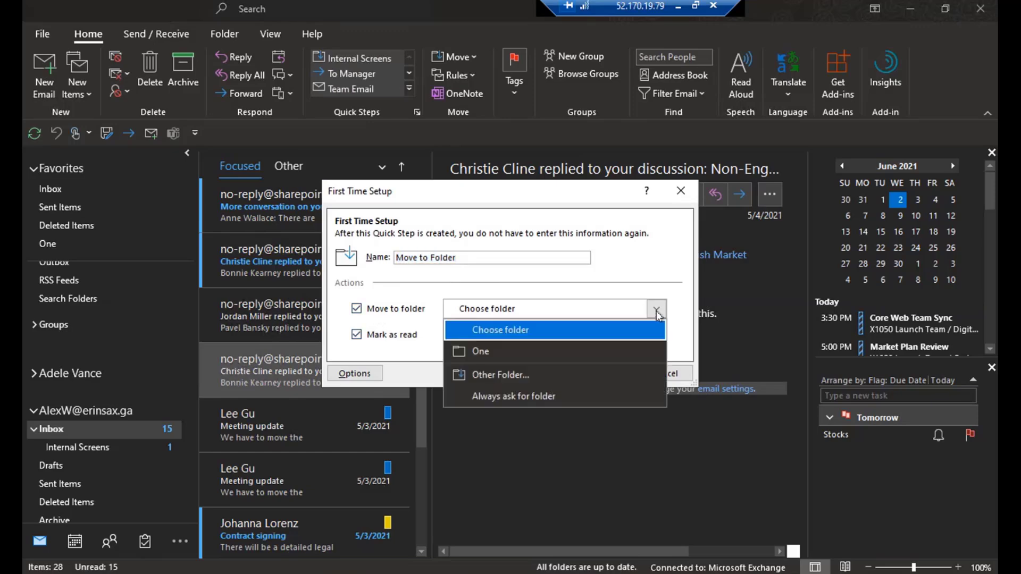
click(485, 353)
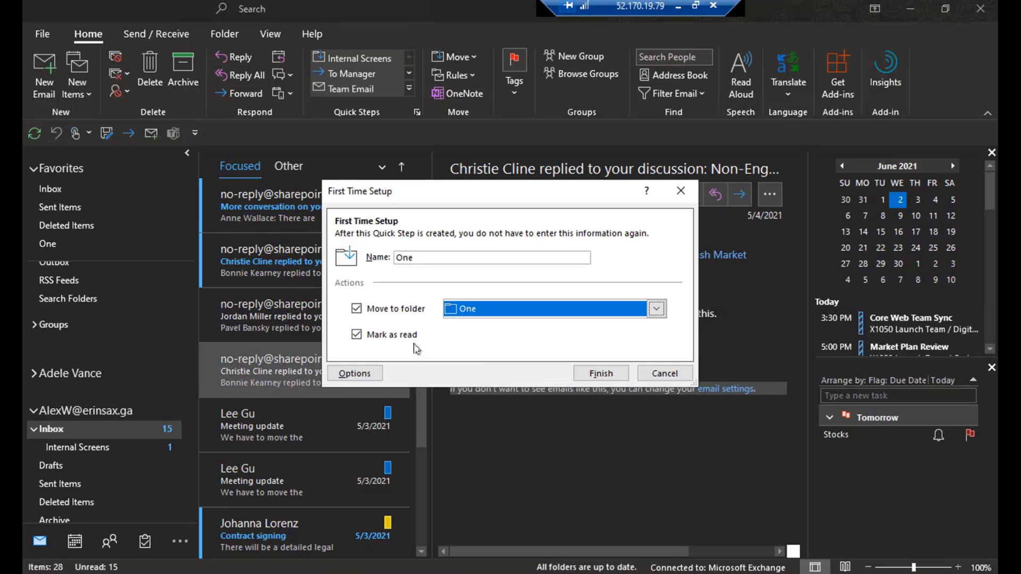
click(603, 374)
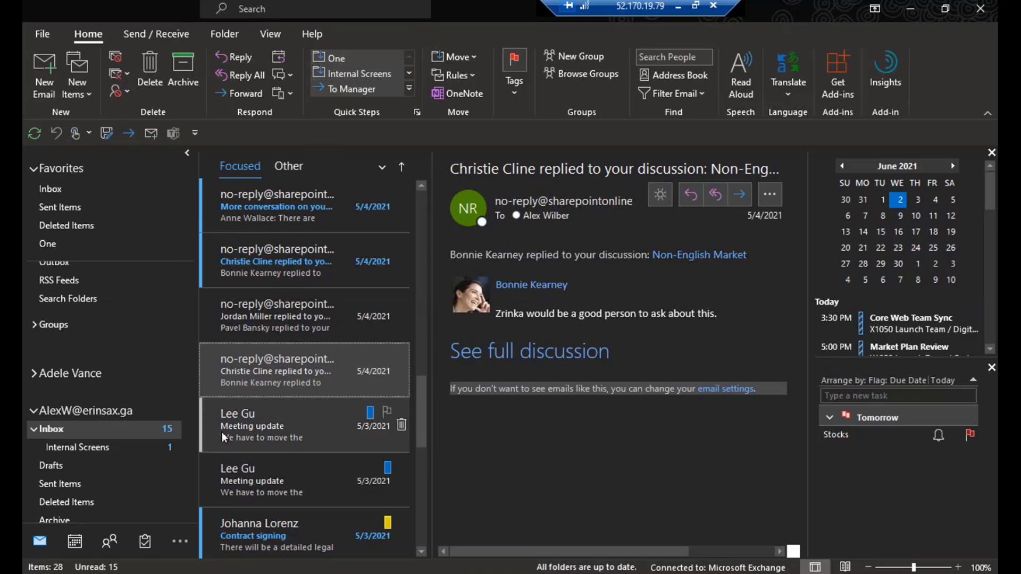
- Apply the One quick step to the Non-English Market reply just above the selected one, check the One folder and return to the Inbox
click(292, 312)
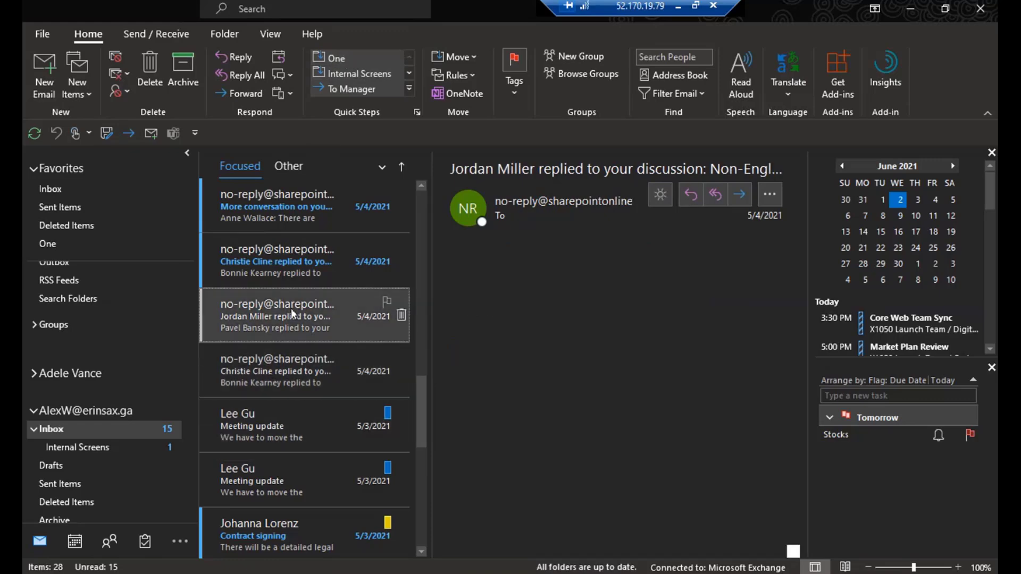
click(338, 58)
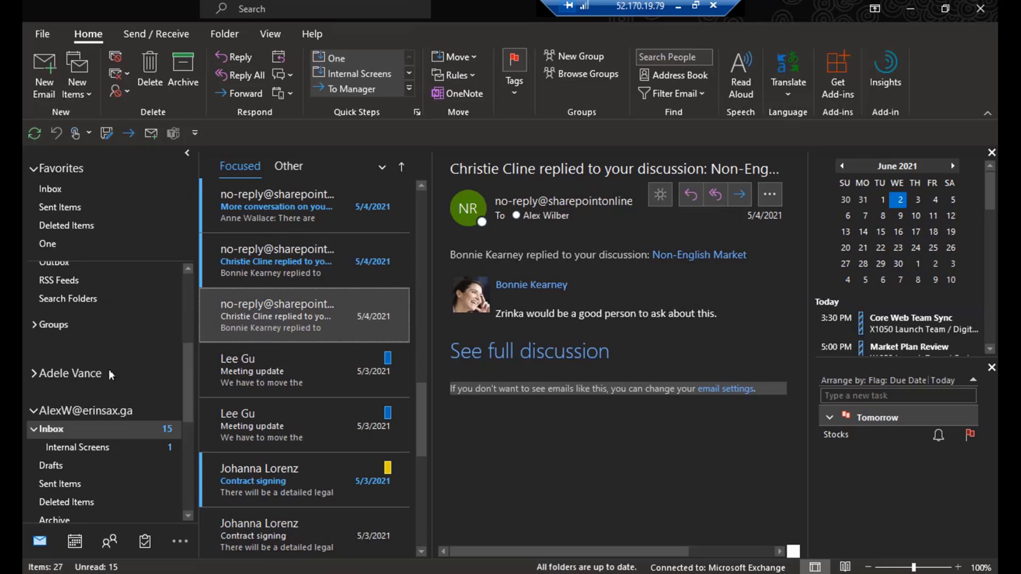
click(58, 244)
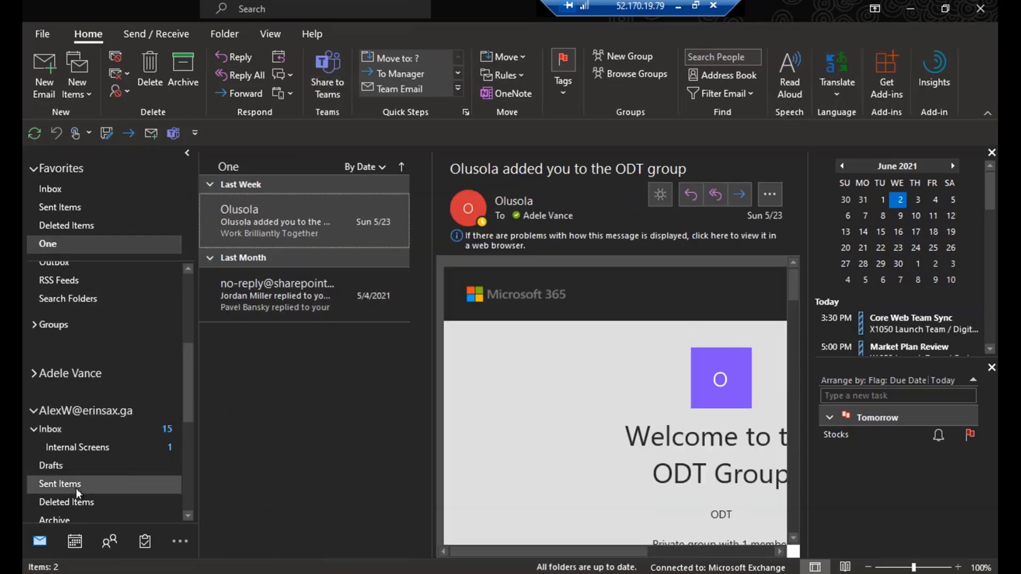
click(85, 425)
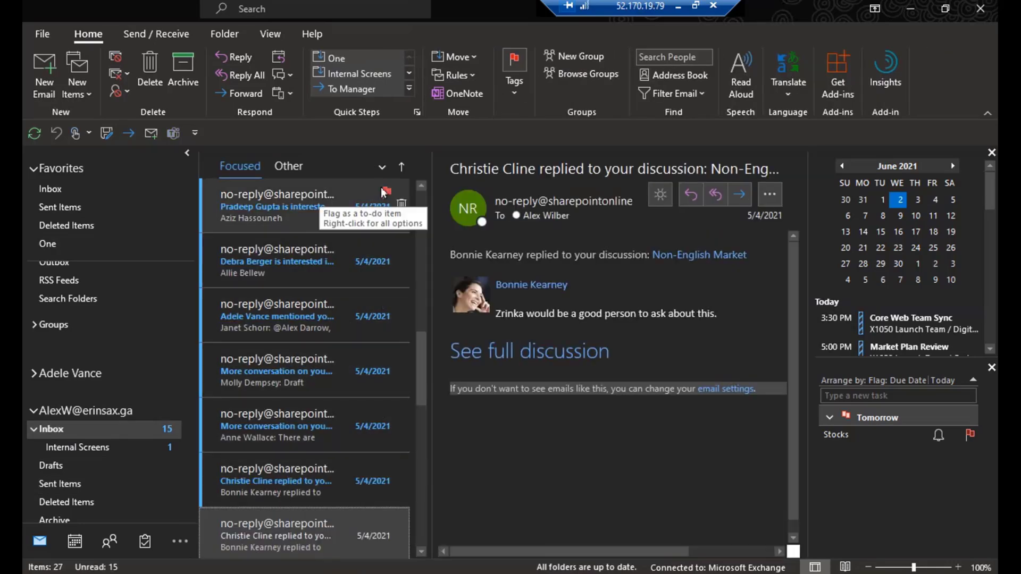
- Create a Flag and Move quick step that flags messages for Tomorrow and marks them as read, without moving them to a folder
click(409, 90)
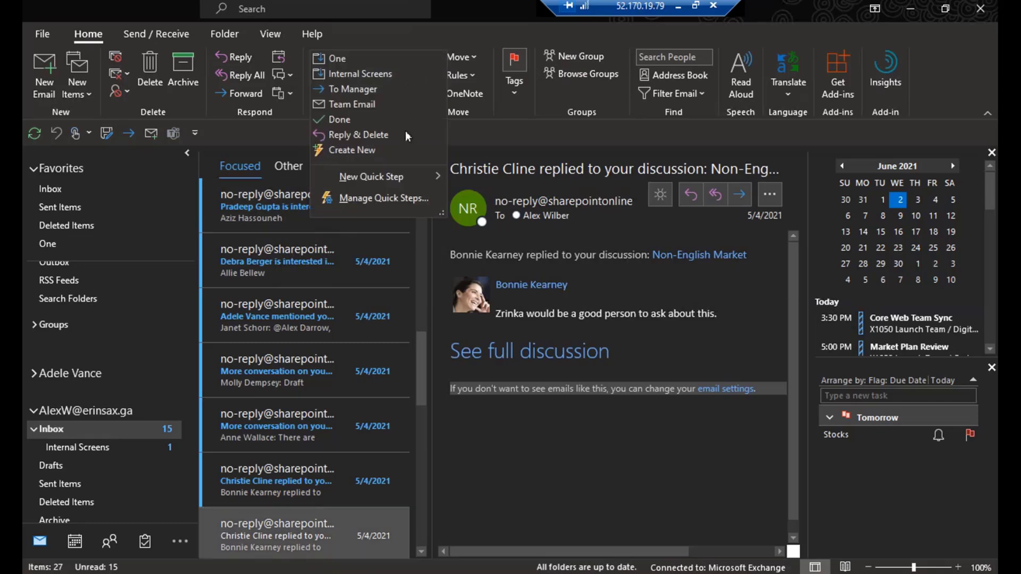
mouse_move(391, 179)
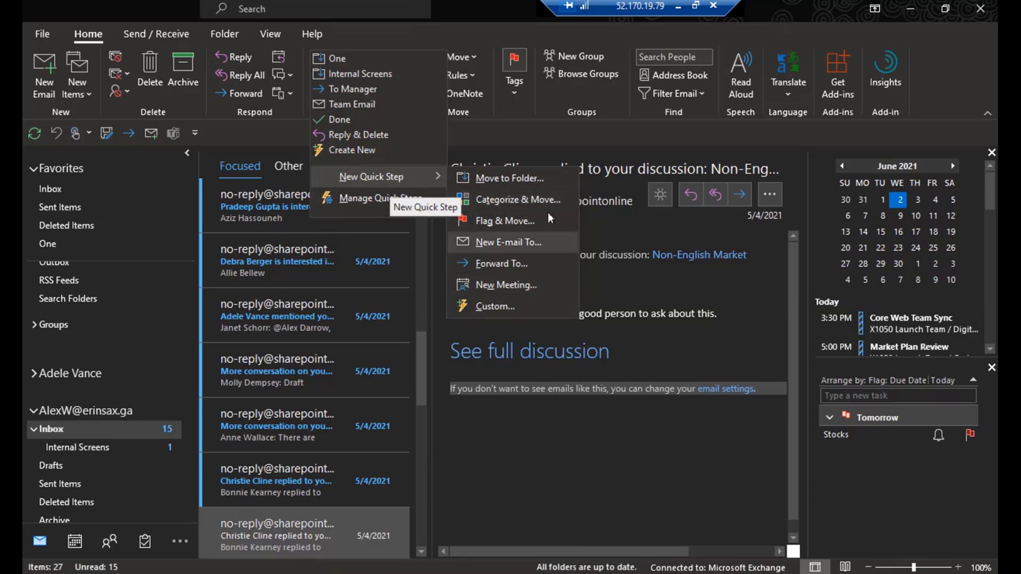
click(501, 220)
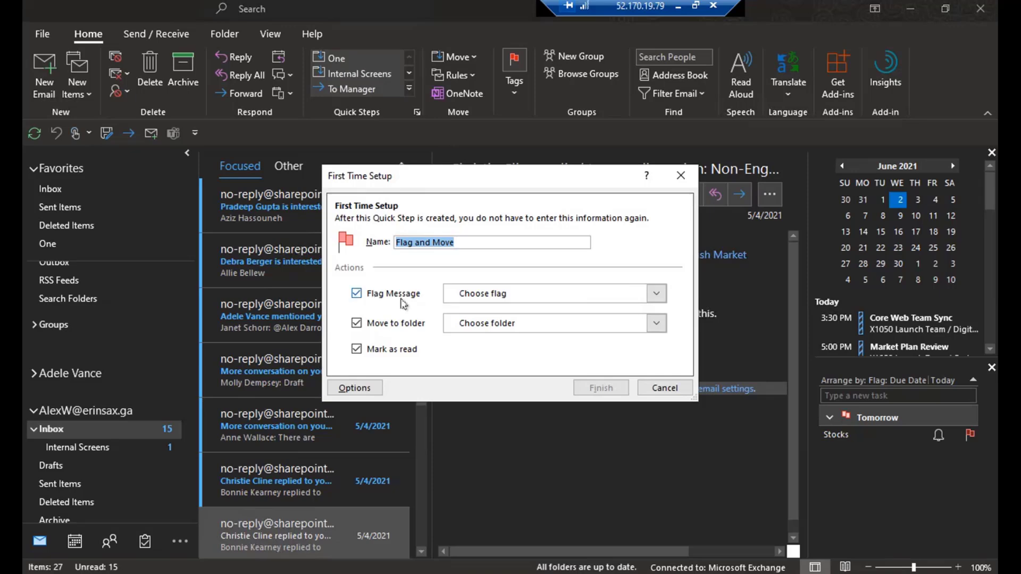
click(663, 299)
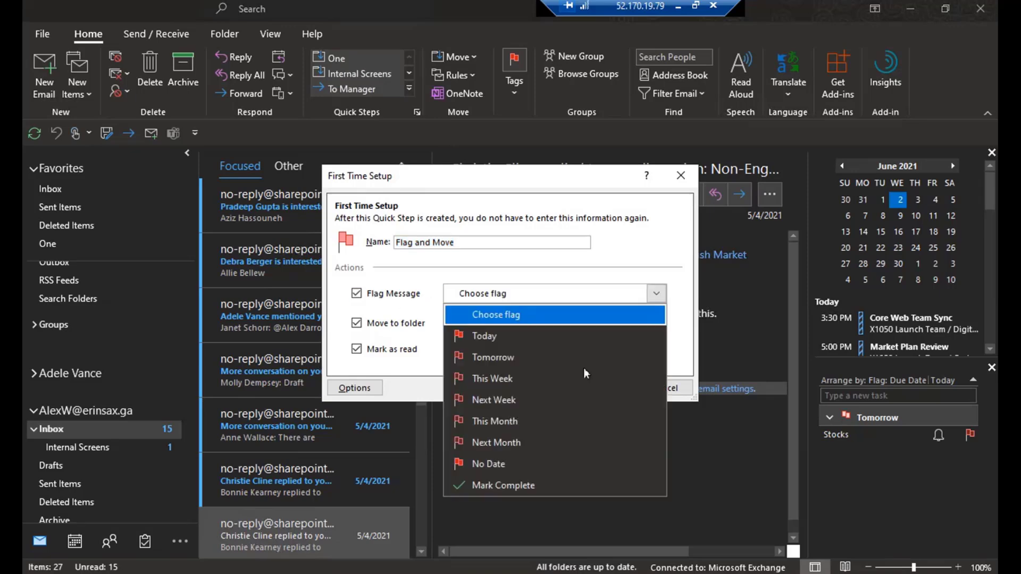
click(525, 358)
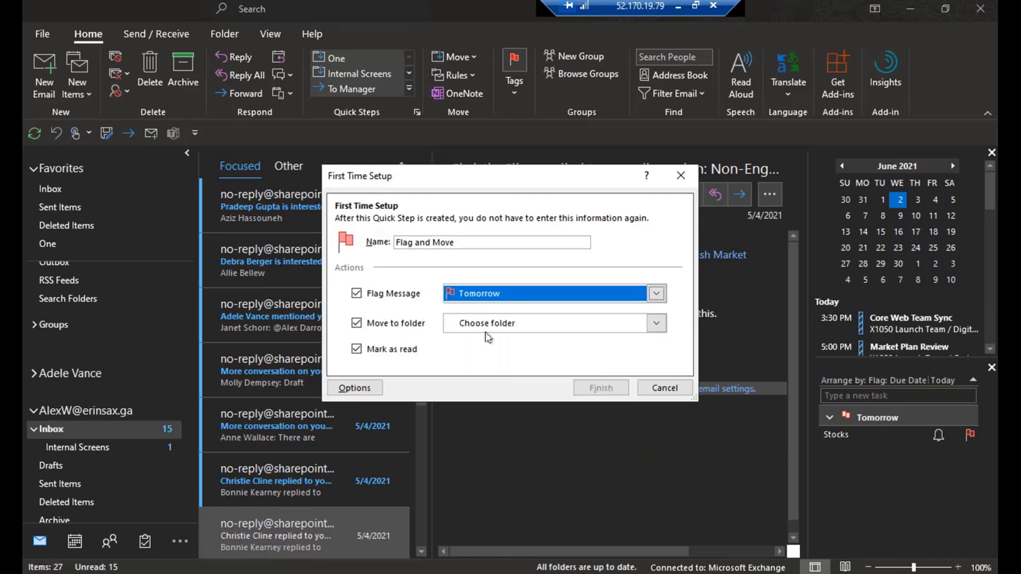
click(657, 325)
click(658, 327)
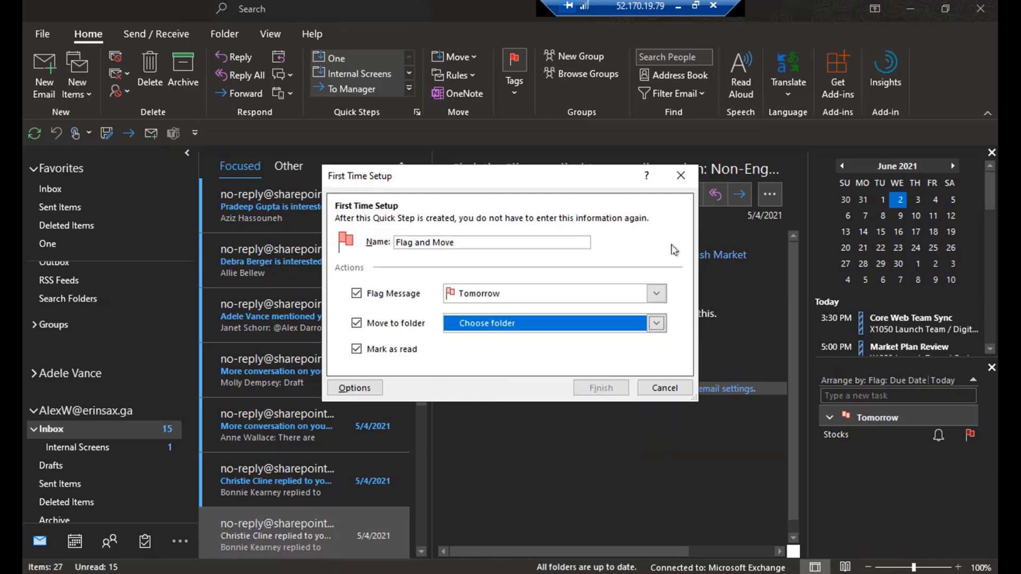
click(357, 325)
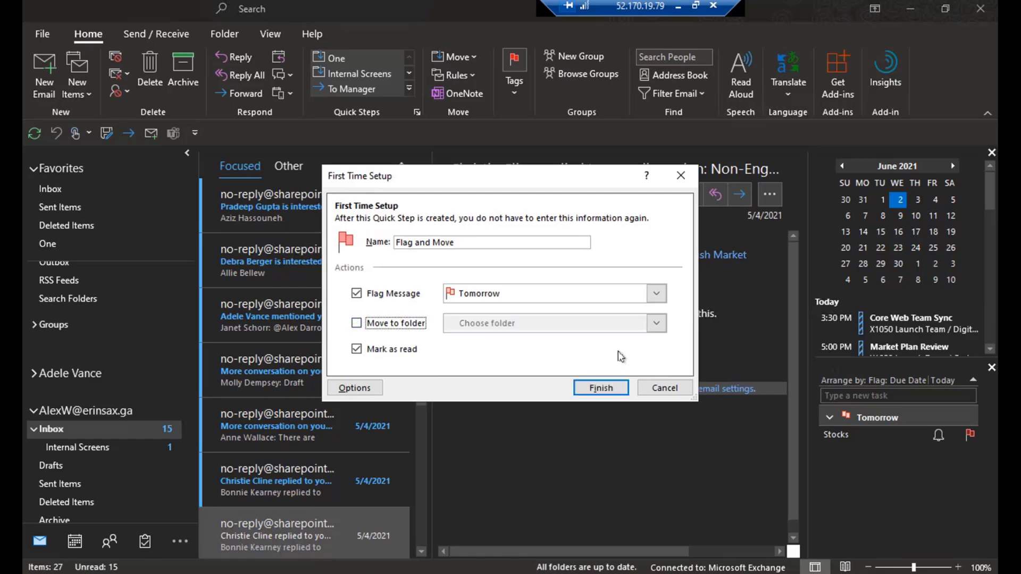
click(601, 388)
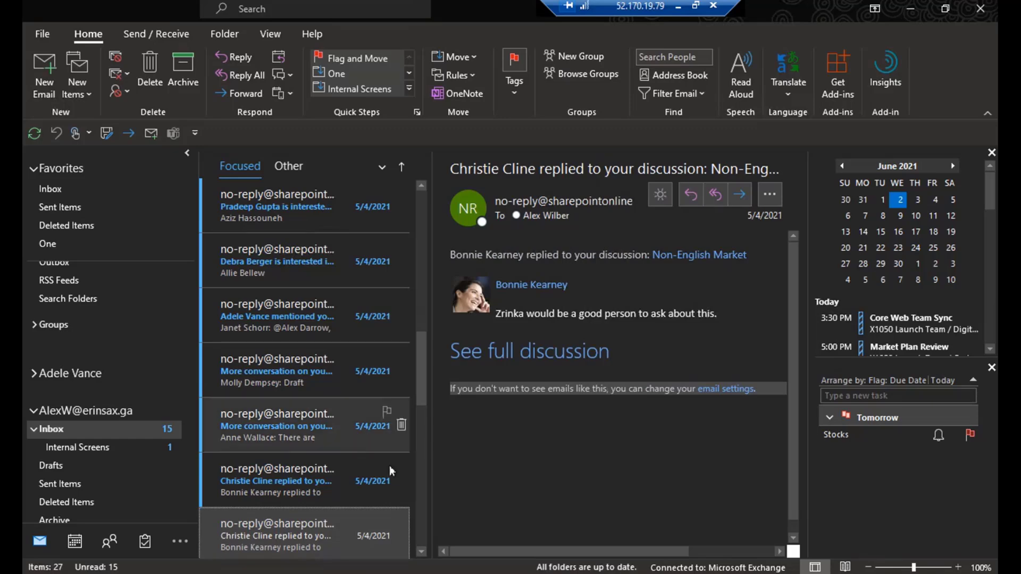
- Apply the Flag and Move quick step to the Non-English Market reply and the Meeting update message below it together
scroll(302, 523, down, 1)
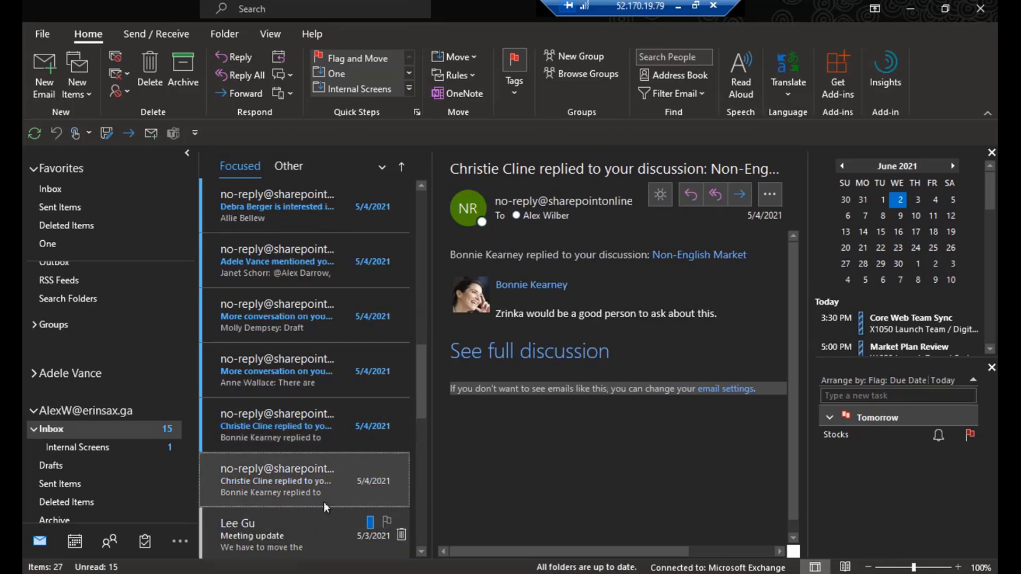
ctrl+click(298, 484)
click(292, 540)
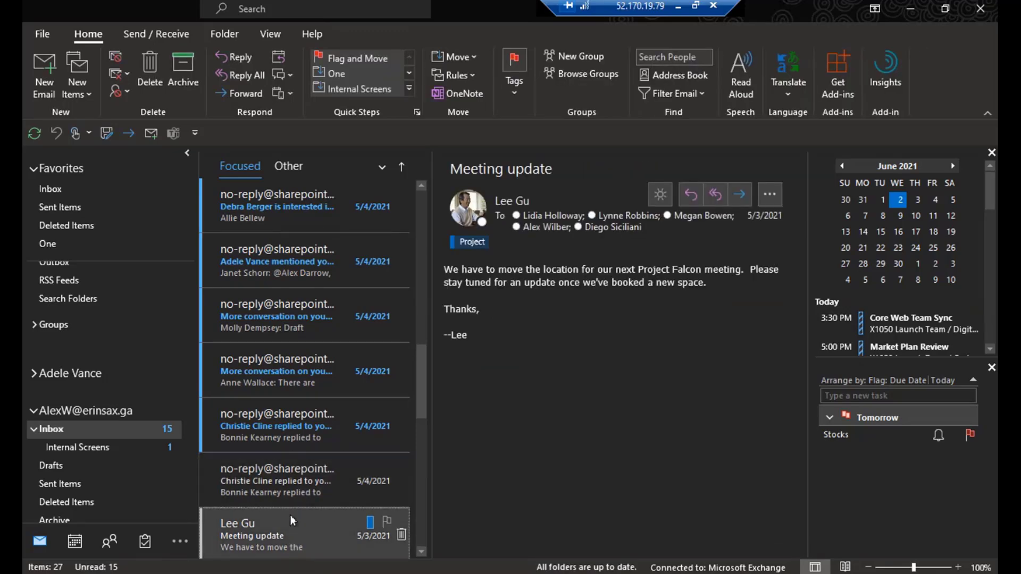
click(286, 475)
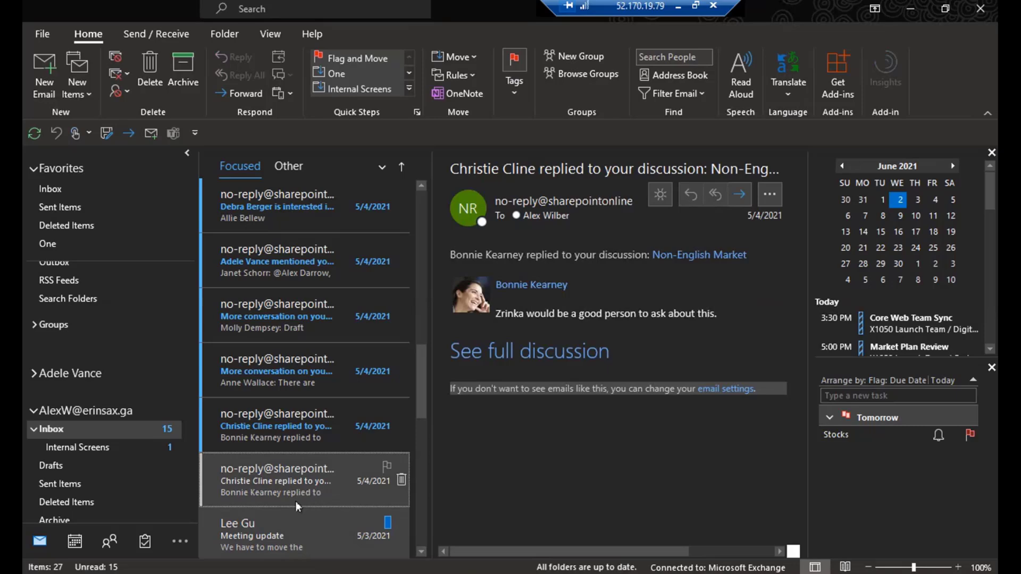
click(361, 58)
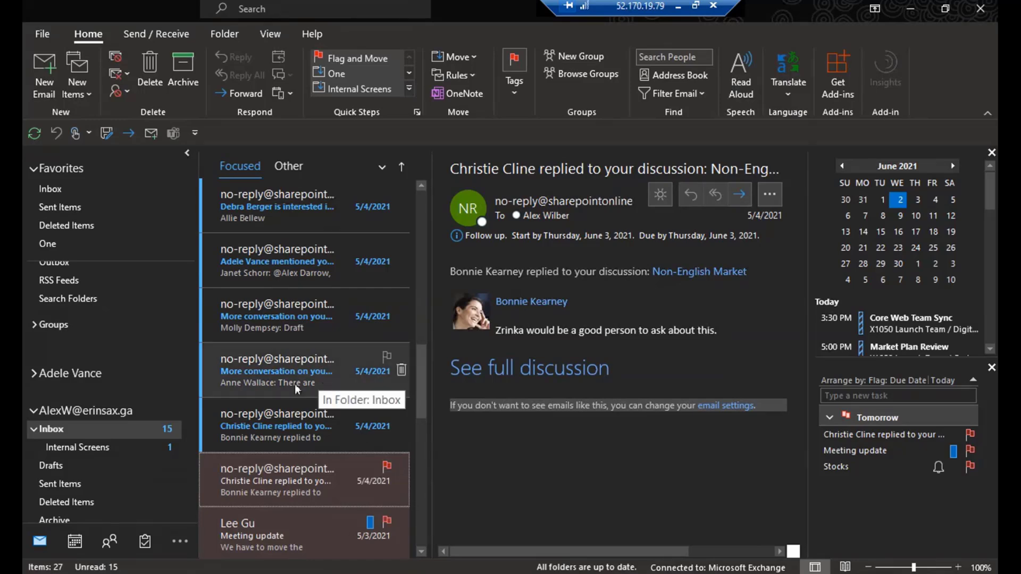
right_click(60, 432)
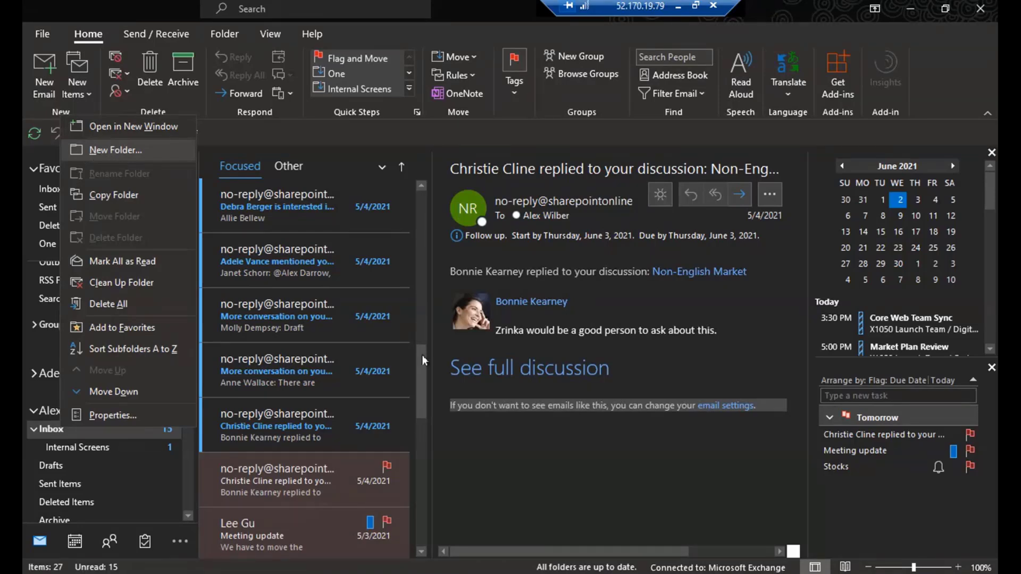
click(566, 461)
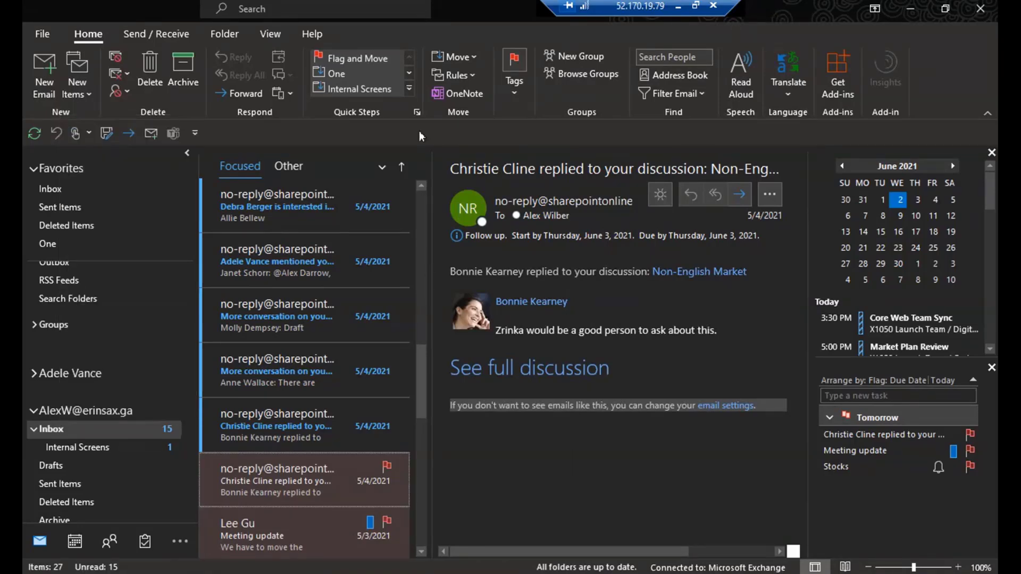
- Try moving the Reply & Delete quick step above To Manager in the quick step order, and close the manager without saving
click(407, 88)
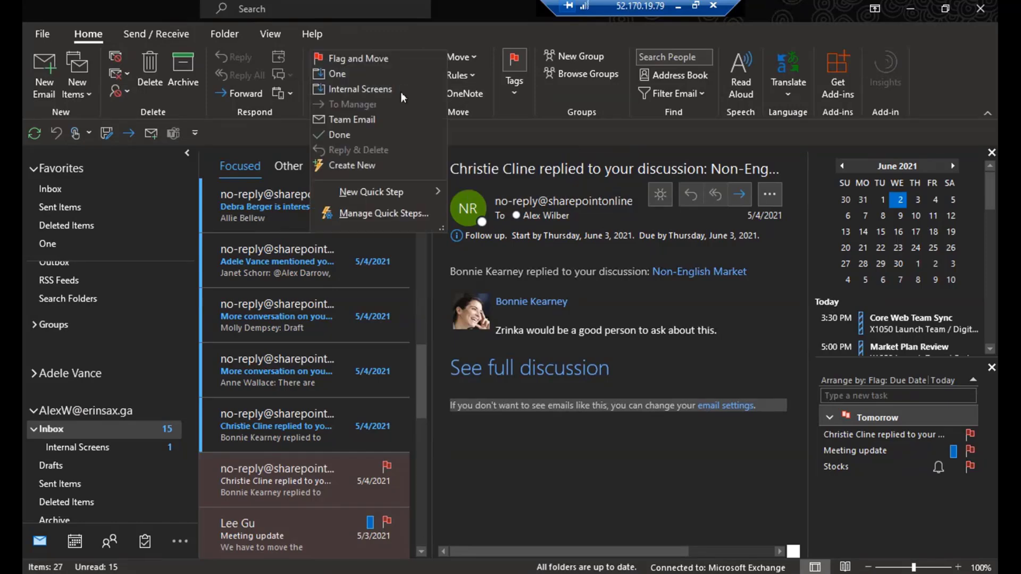
mouse_move(368, 201)
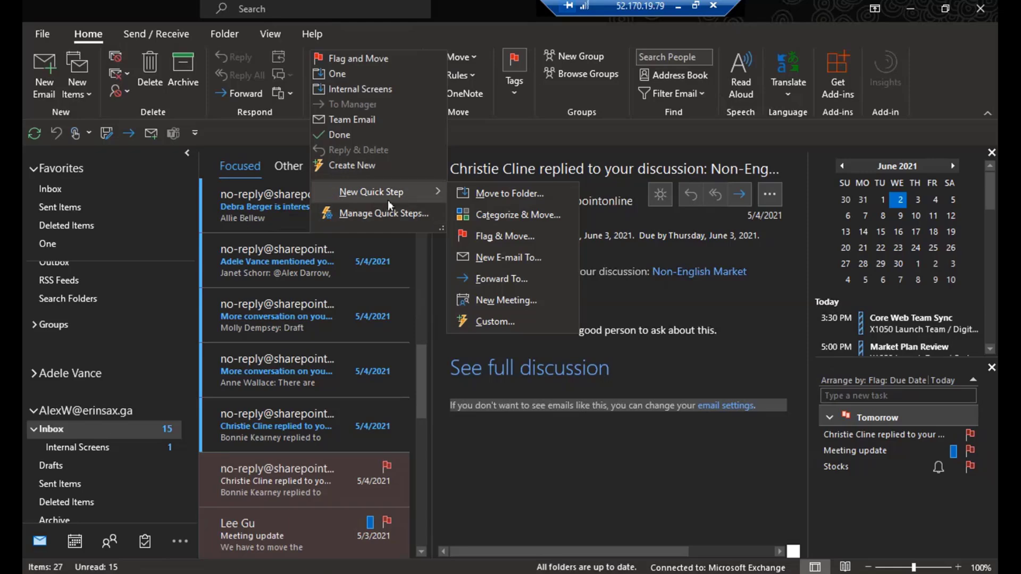
click(369, 215)
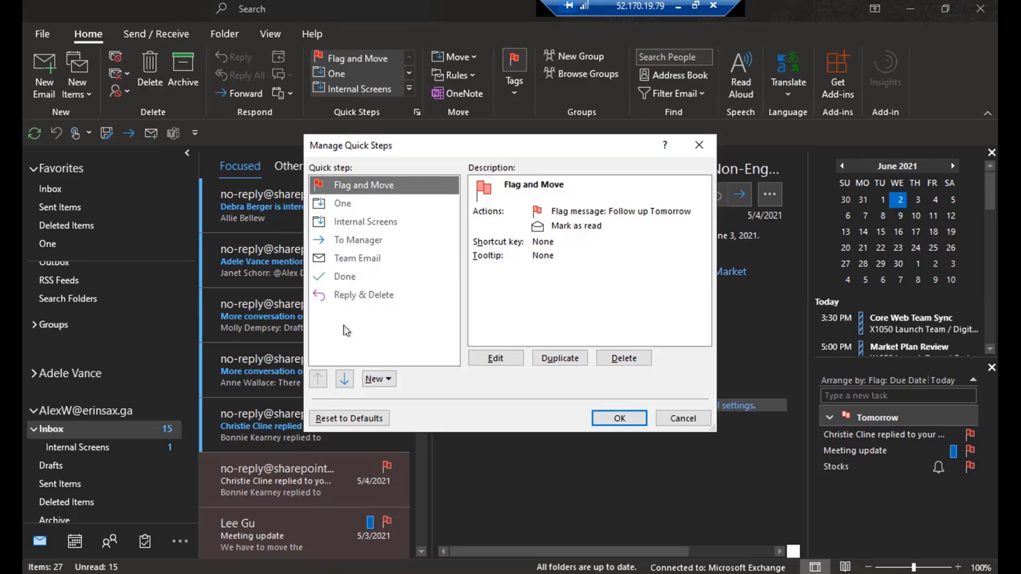
click(349, 294)
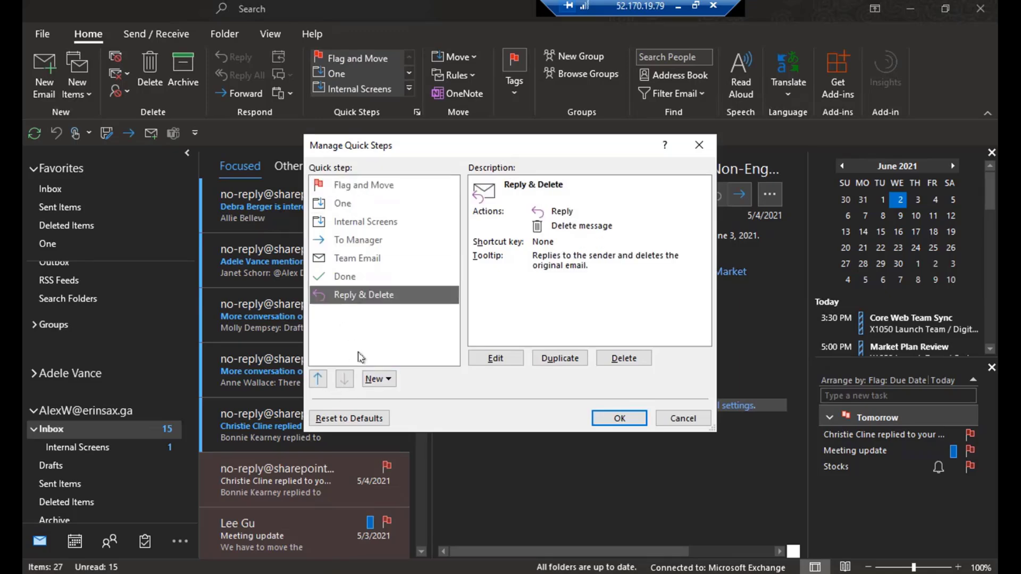
click(316, 384)
click(316, 385)
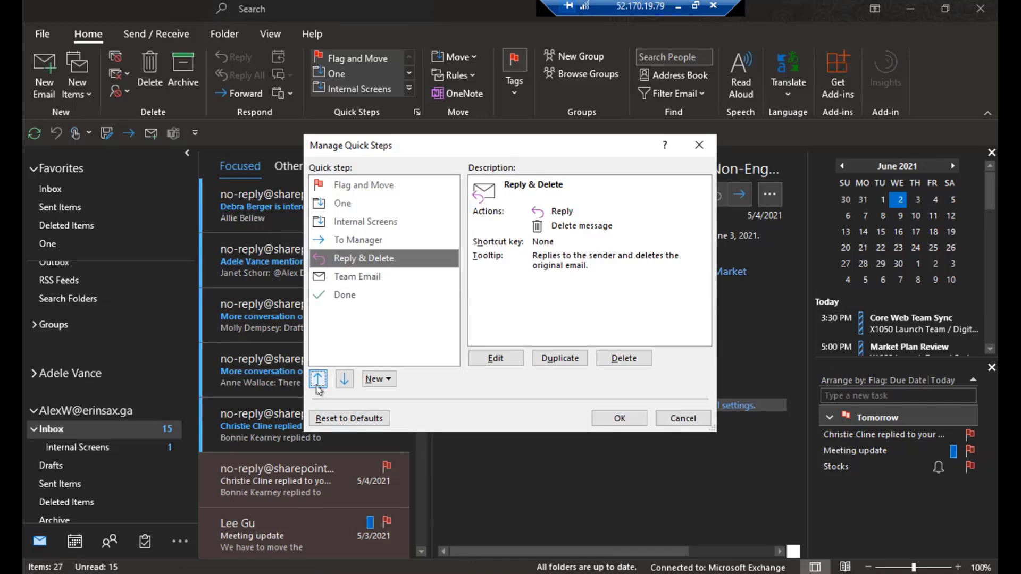
click(317, 387)
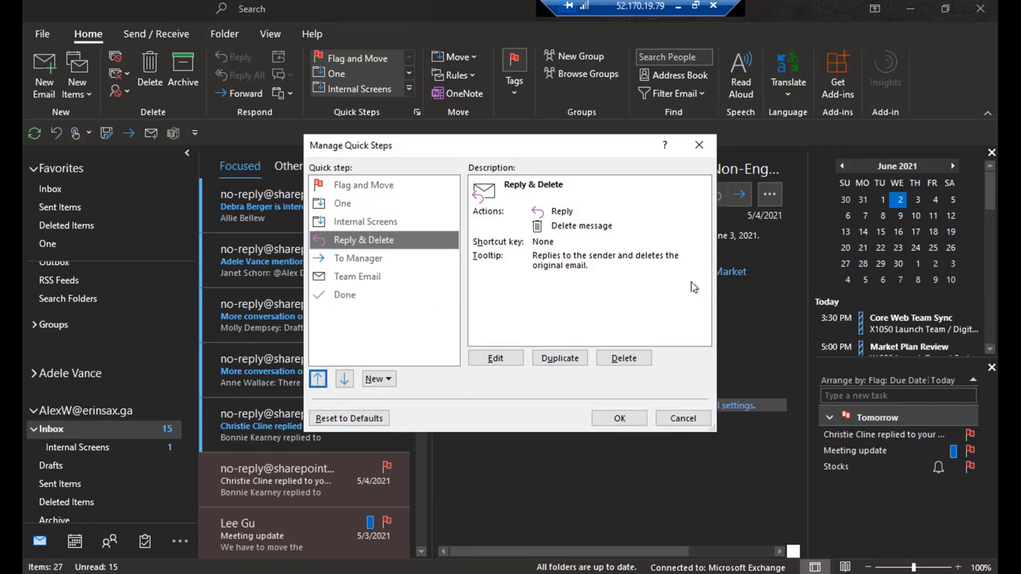
click(699, 145)
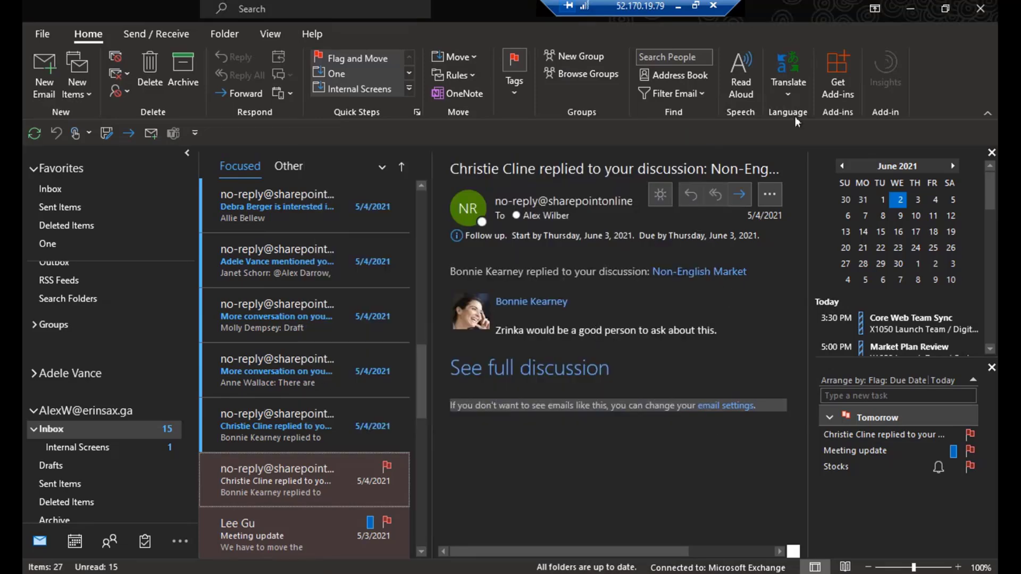
- Translate the open Non-English Market reply into English and switch between its original and translated versions
click(791, 96)
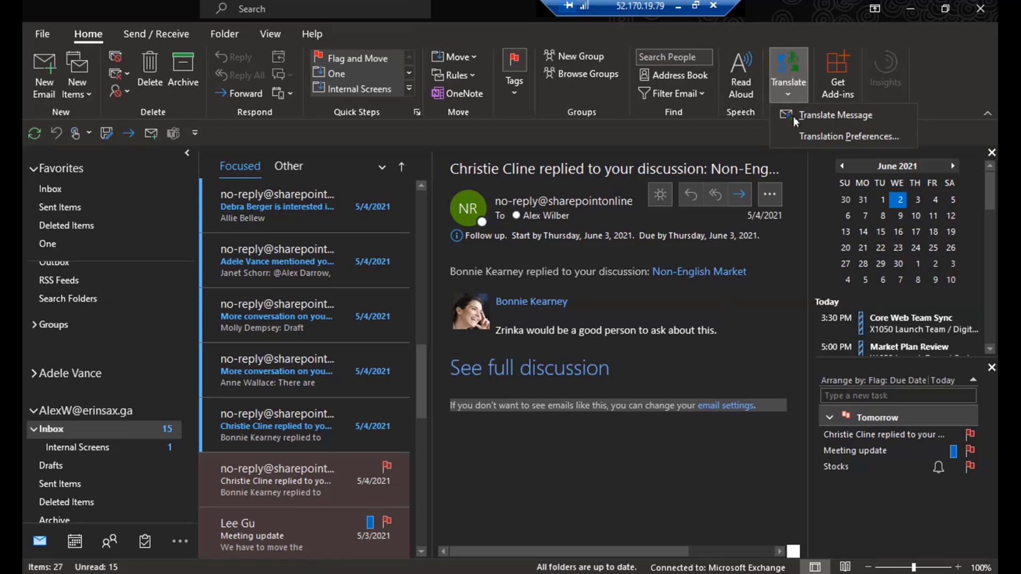
click(800, 116)
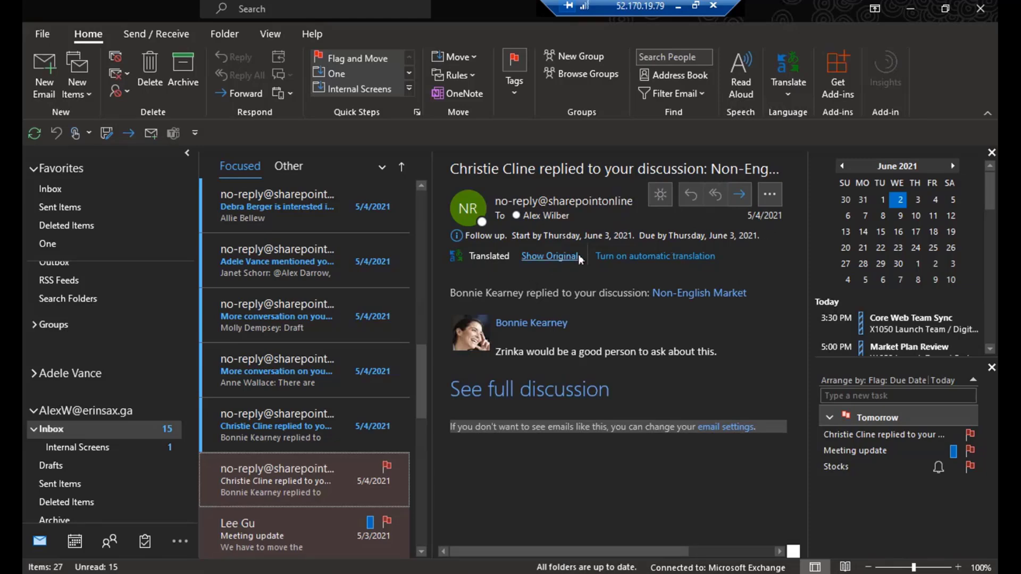
click(559, 256)
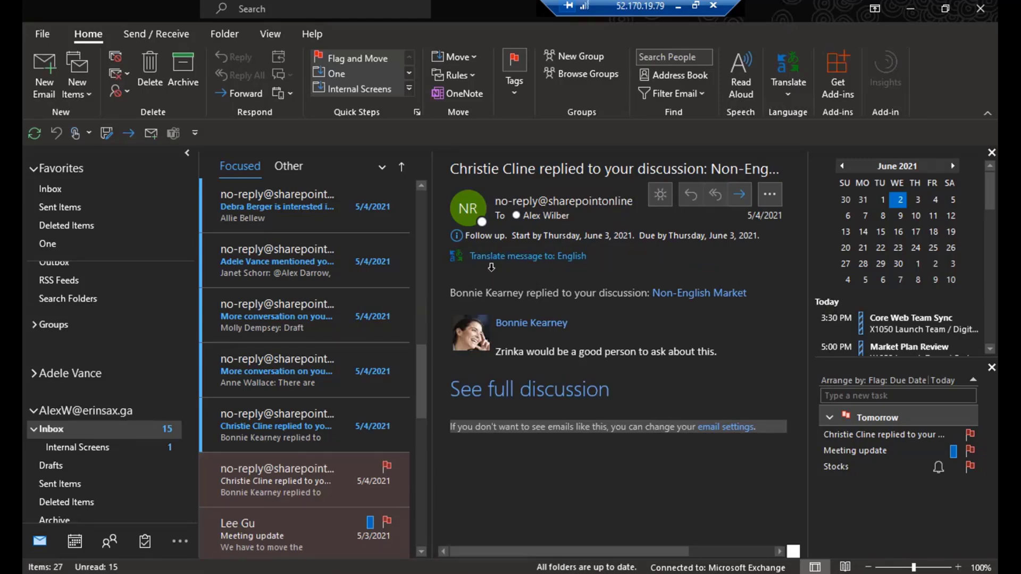
click(534, 263)
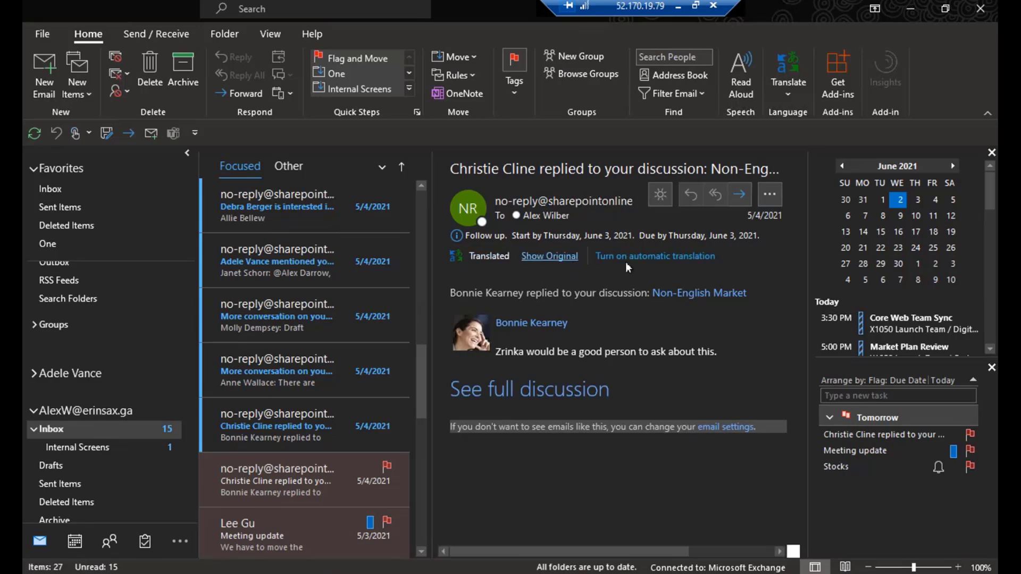
click(565, 258)
click(558, 259)
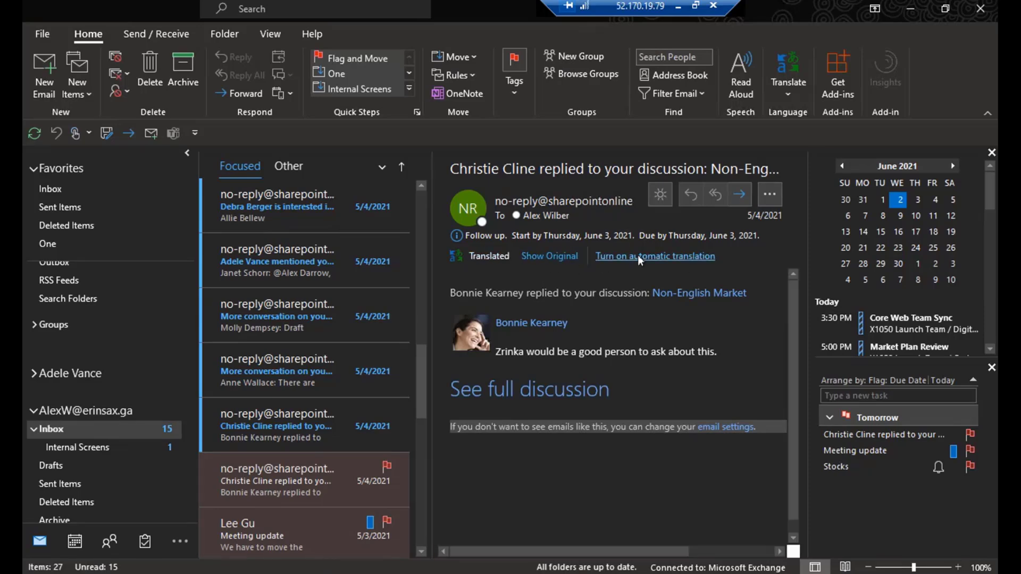
- Turn on automatic translation of received messages and add Arabic (Iraq) as an authoring language, saving the language options
click(638, 258)
click(647, 256)
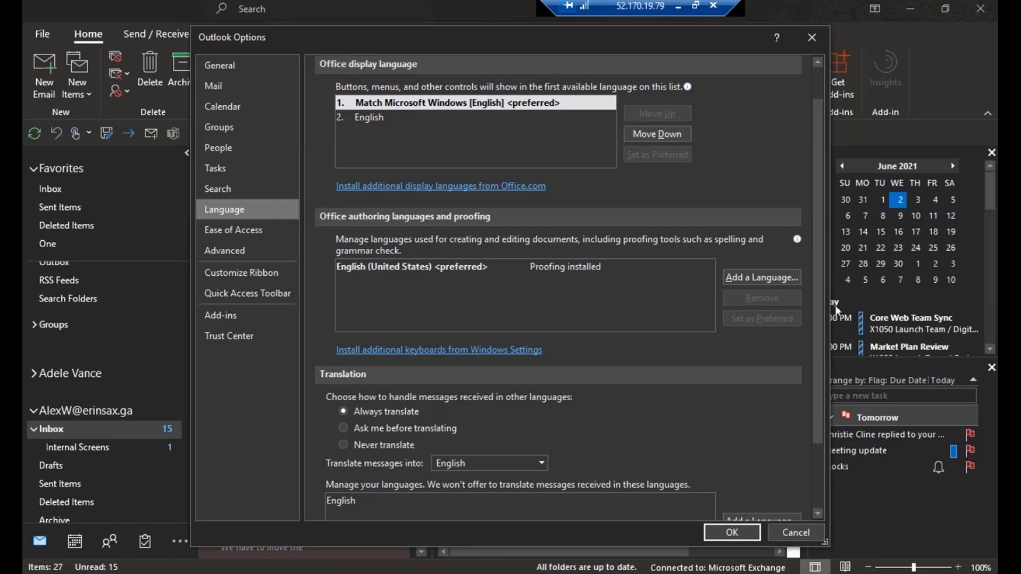
click(761, 277)
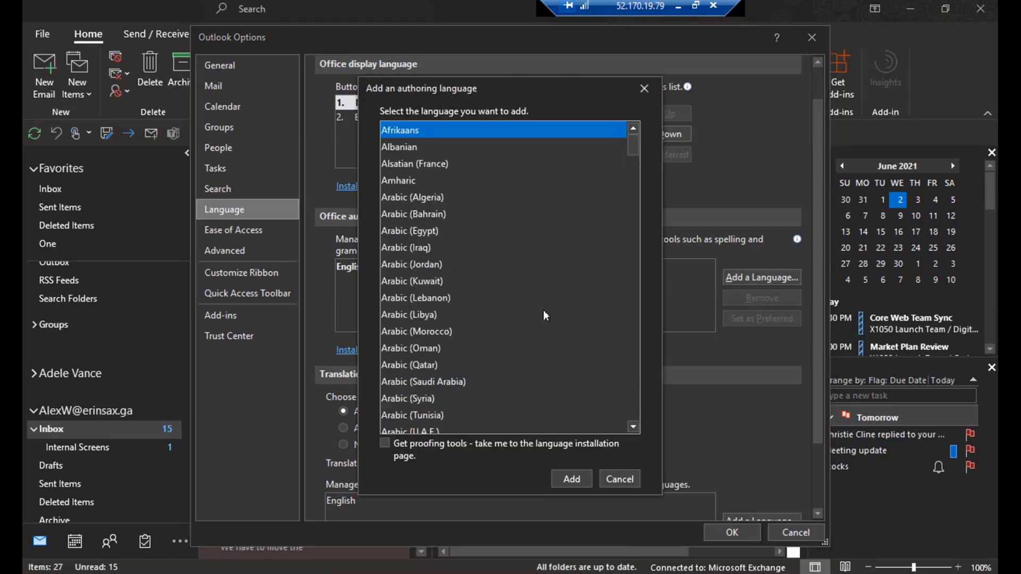
click(413, 252)
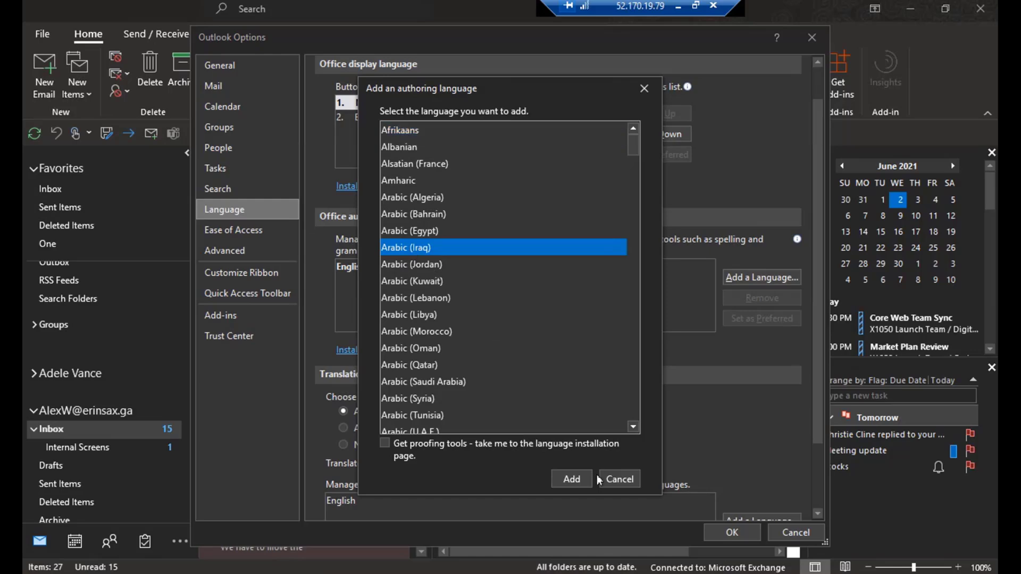
click(577, 478)
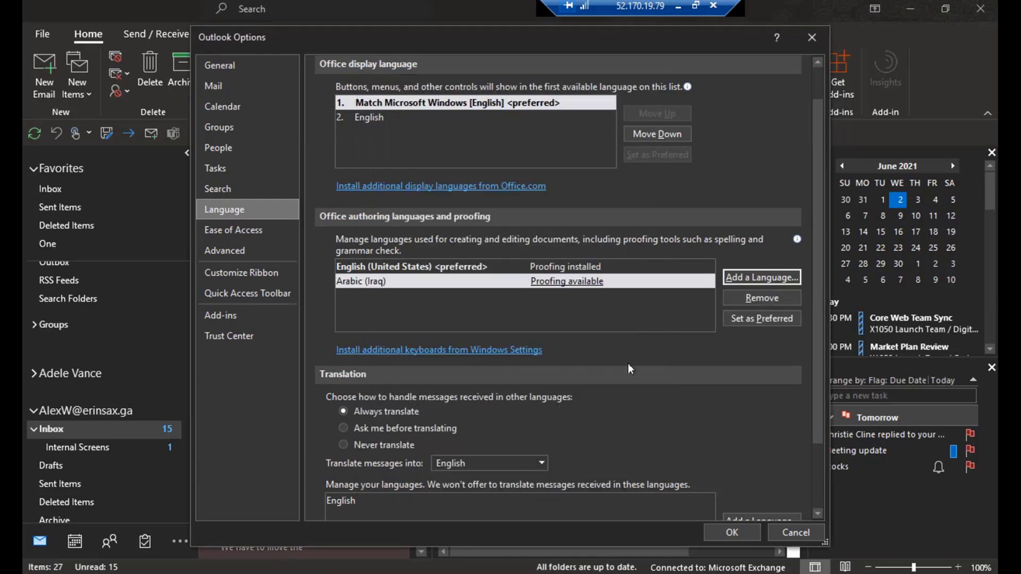
scroll(675, 397, down, 2)
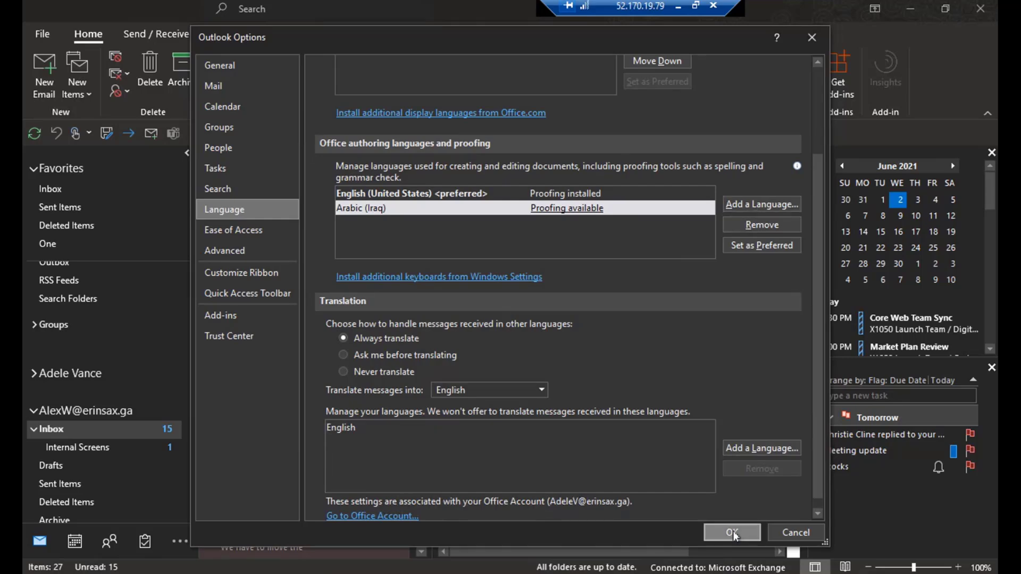
click(732, 532)
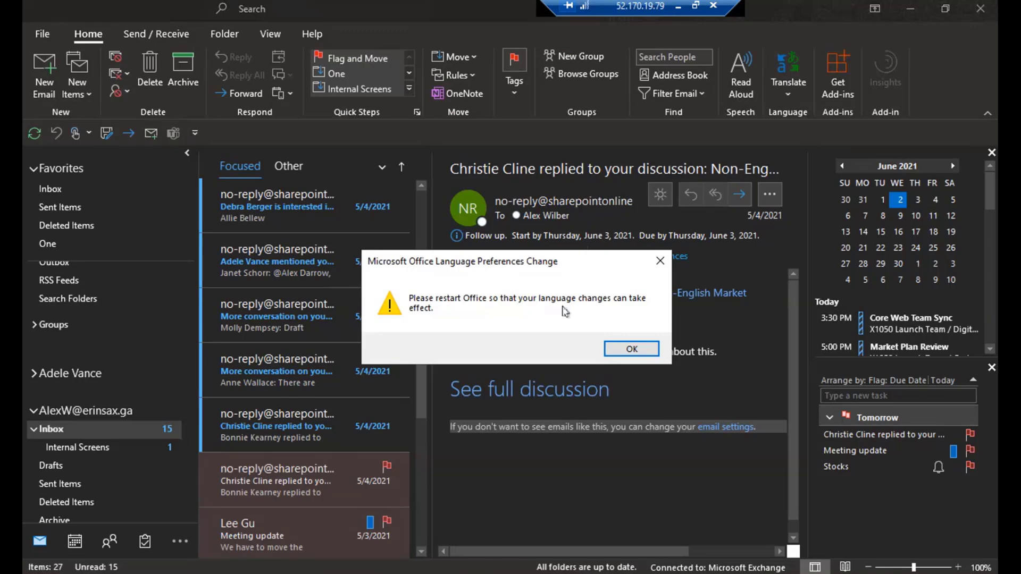
click(627, 350)
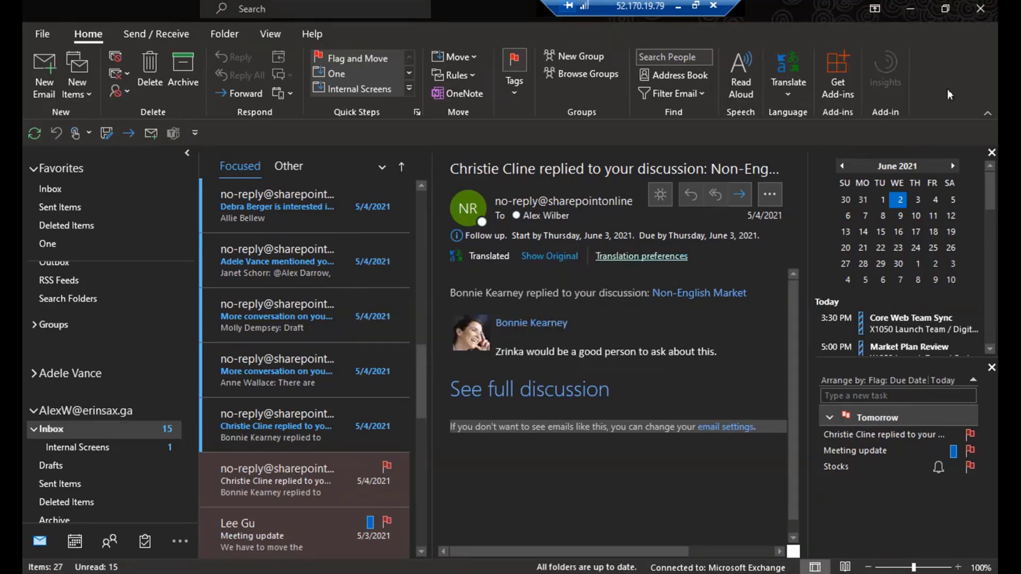
- Close Outlook and start it again so the changed language options take effect
click(982, 10)
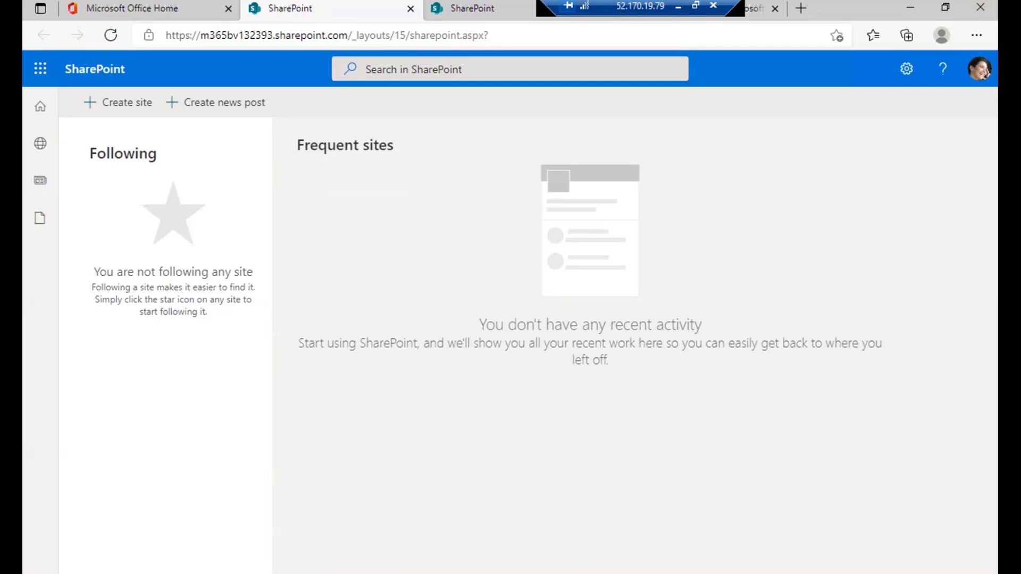
key(super+s)
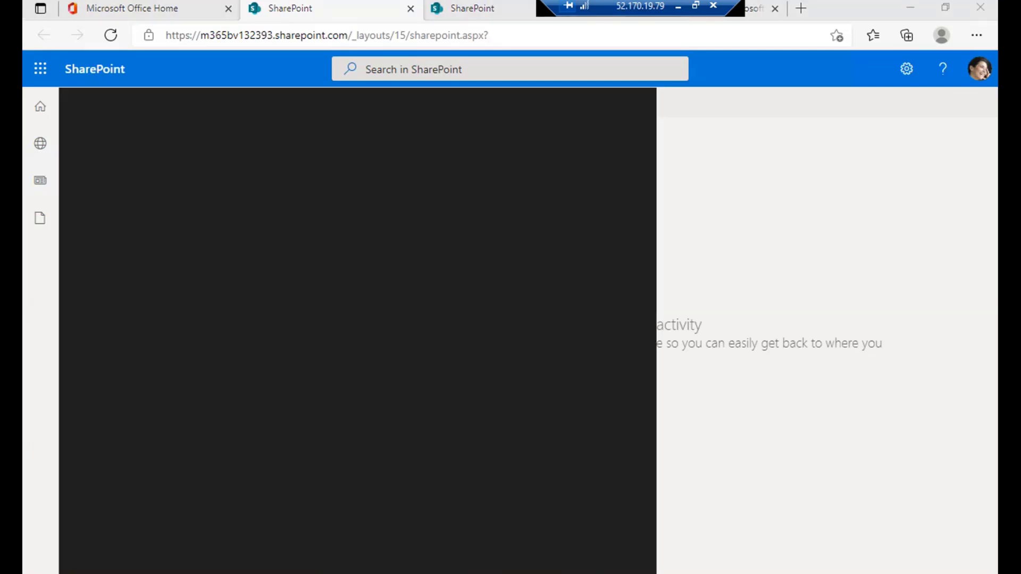
text(out)
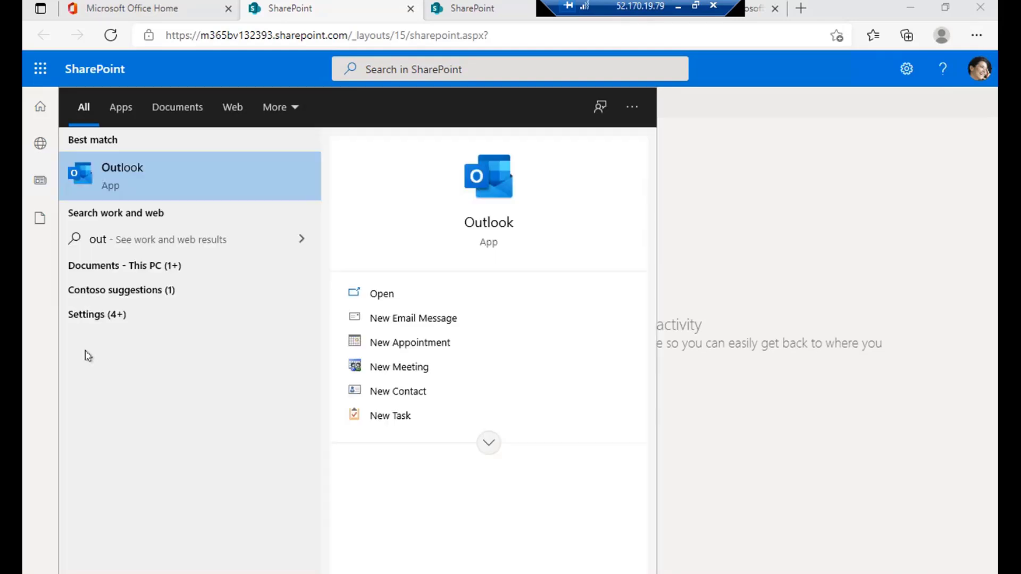
click(112, 170)
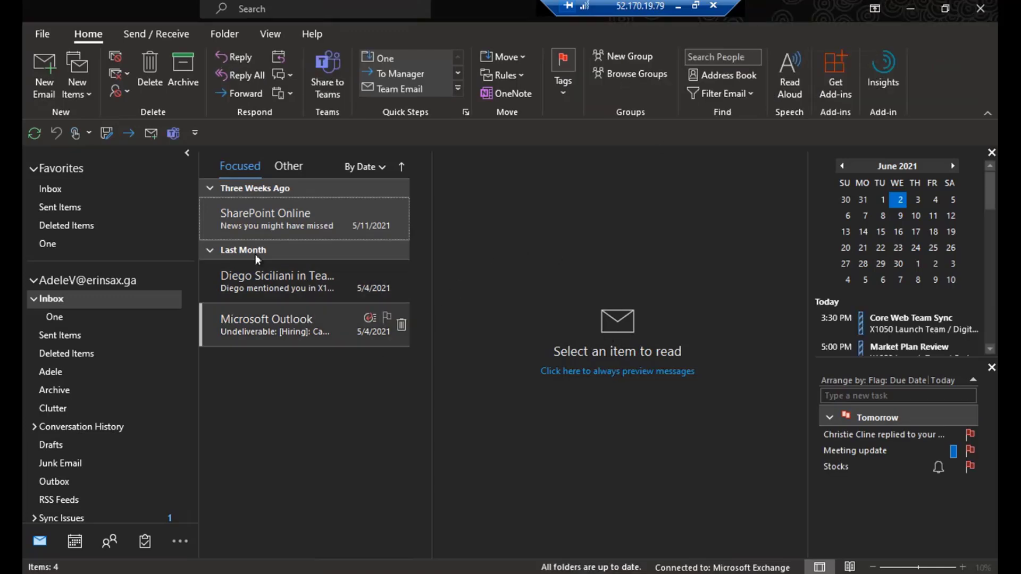
- Open the X1050 Launch Team mention message in the inbox, dismiss the Dark Mode introduction, and translate the message
click(257, 282)
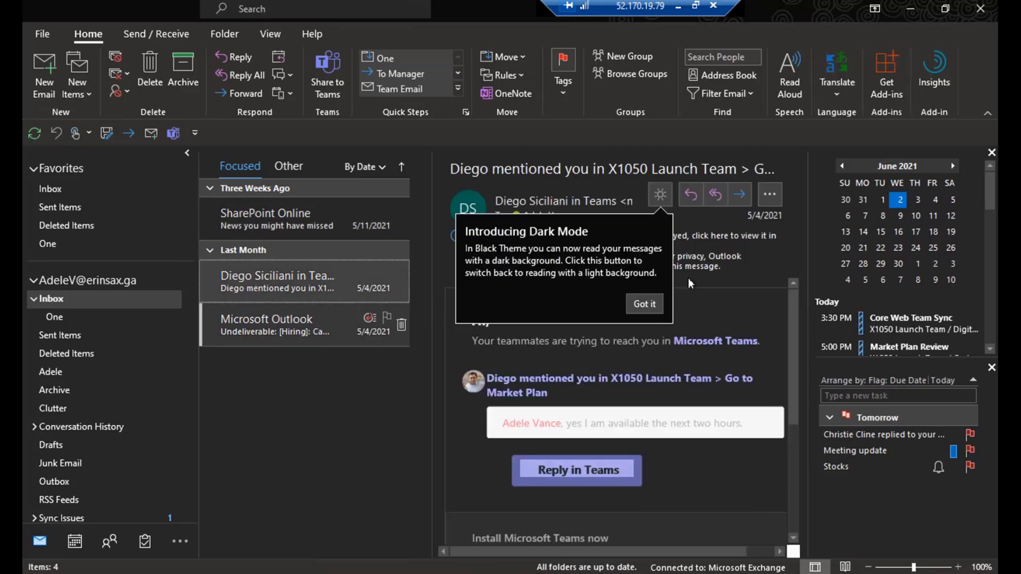
click(660, 302)
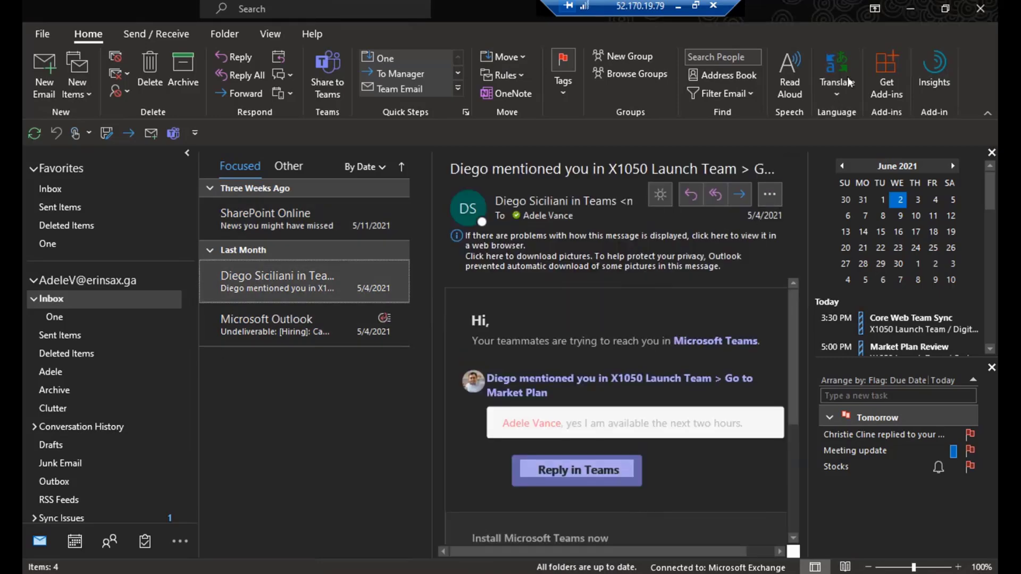
click(837, 66)
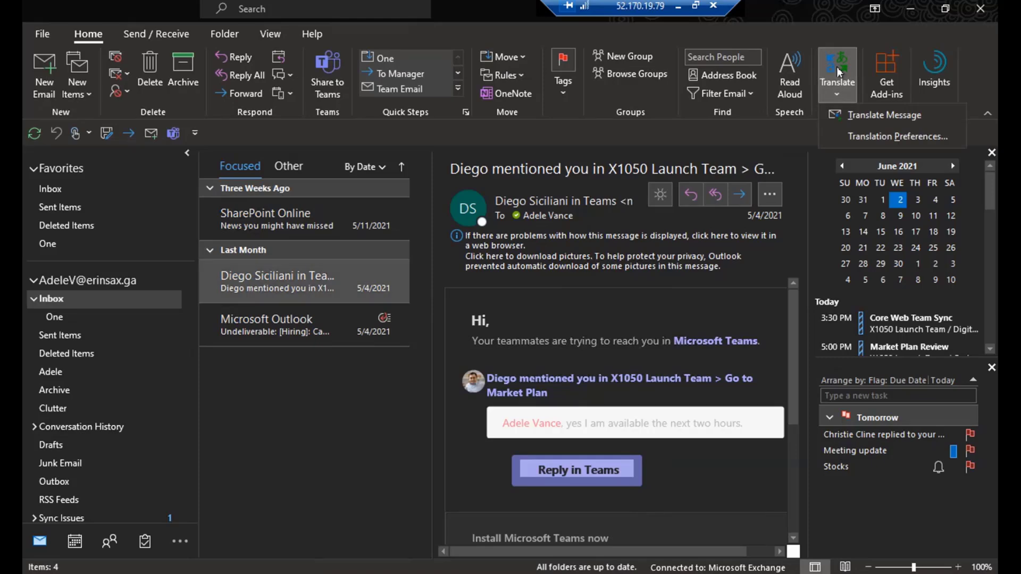
click(863, 117)
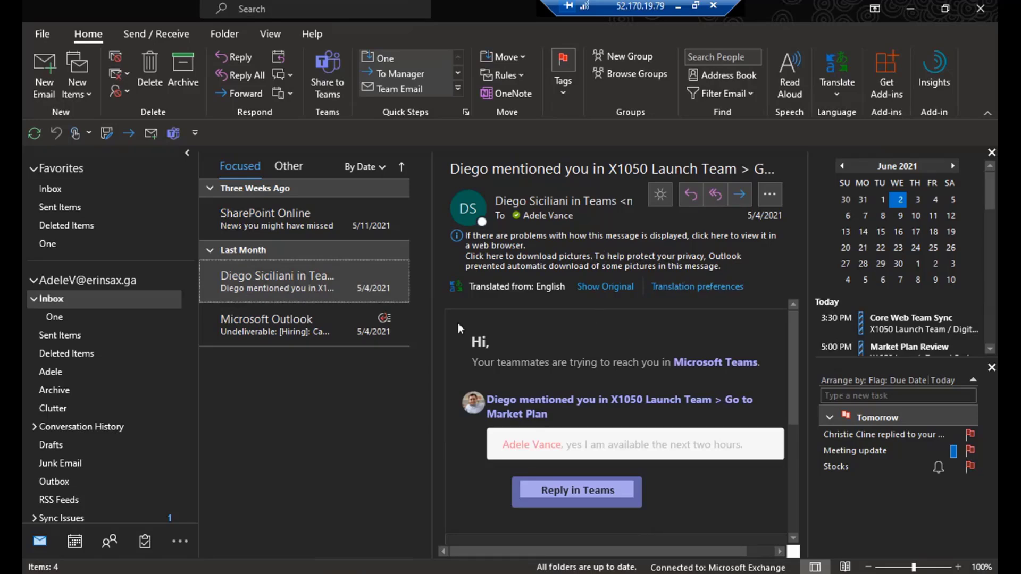
- Review the language and translation preferences from the translated message and close them without making changes
click(687, 288)
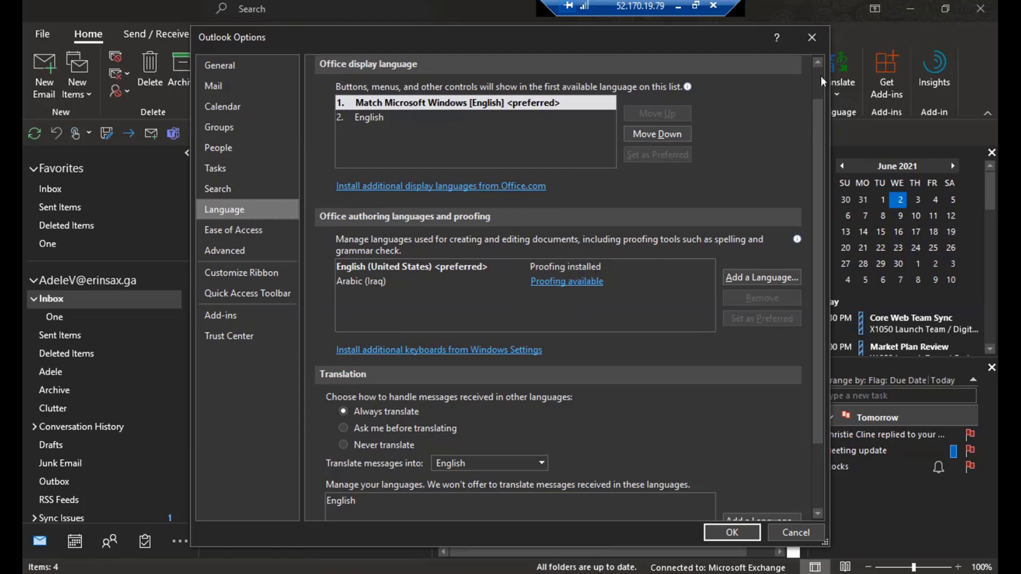
click(811, 39)
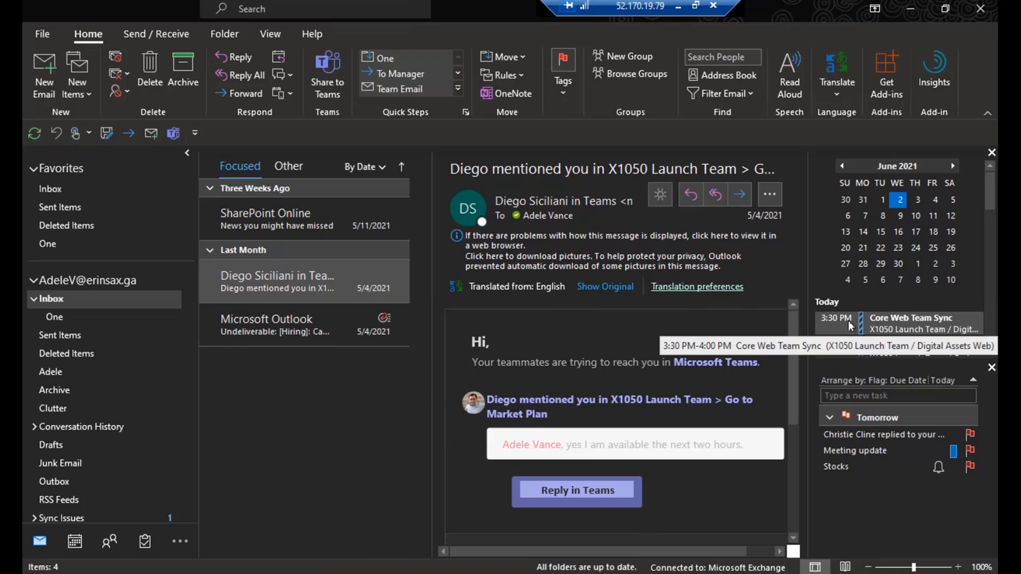
click(363, 469)
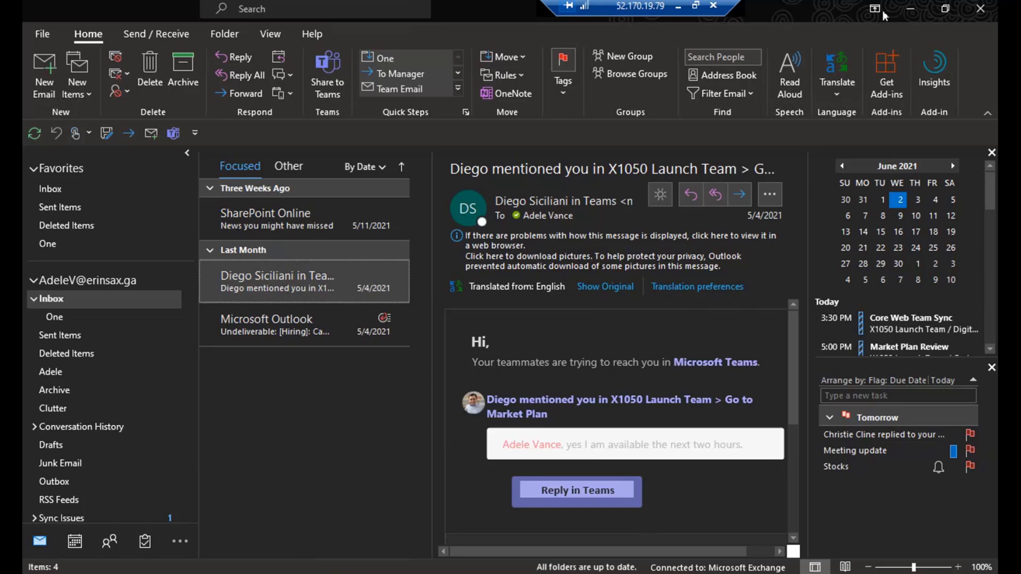
- Minimize Outlook, bring it back, and open the training content from its help options
click(911, 15)
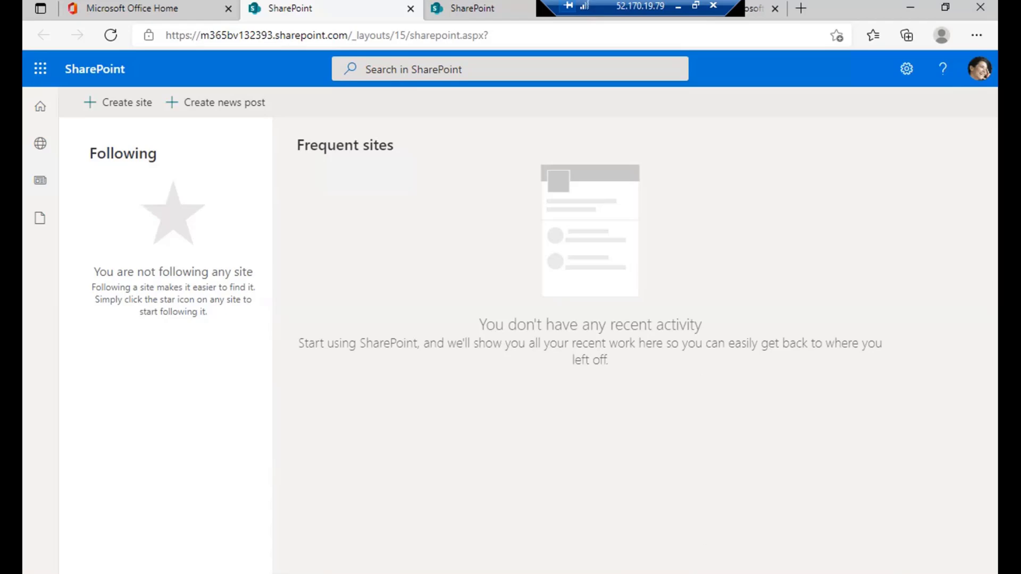
key(alt+Tab)
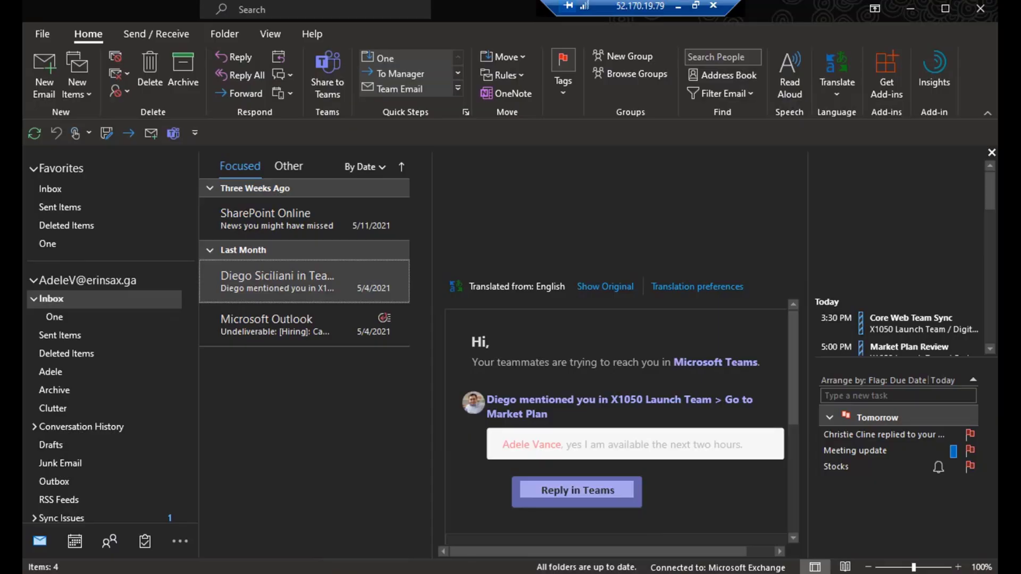
click(314, 34)
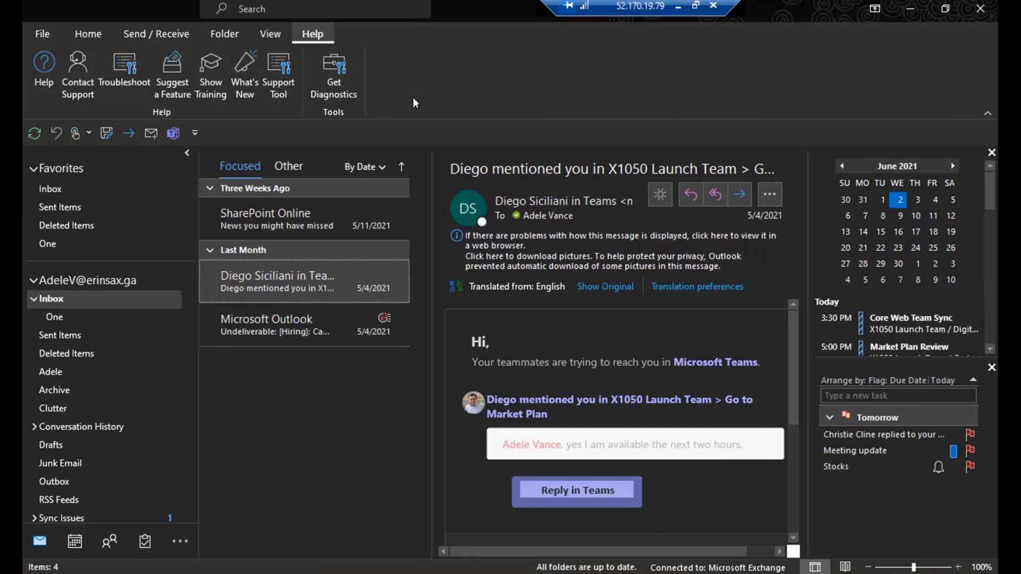
click(211, 90)
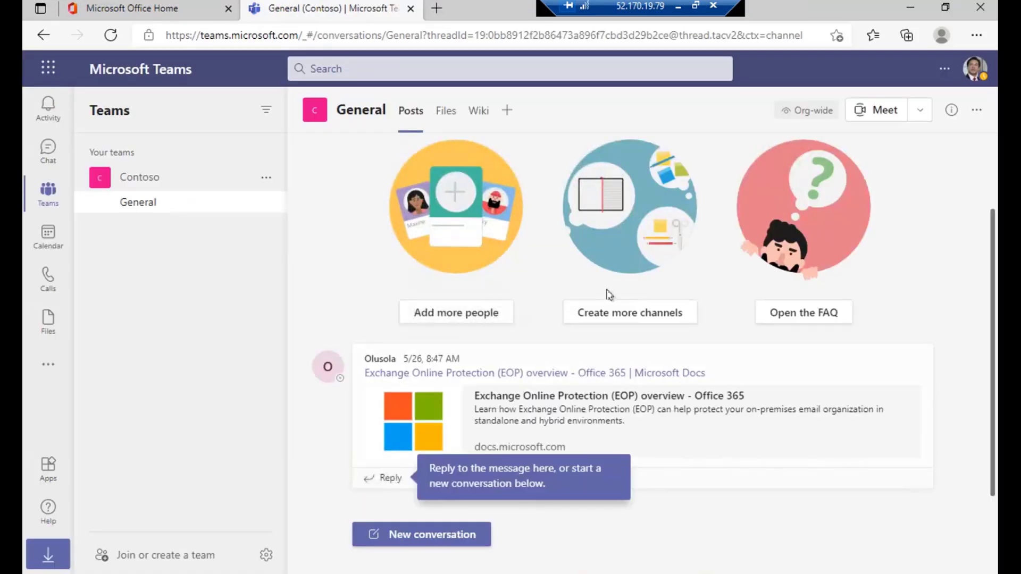
- In Microsoft Teams on the web, open the Help training page and look through its lists of videos and guides
mouse_move(934, 396)
click(46, 509)
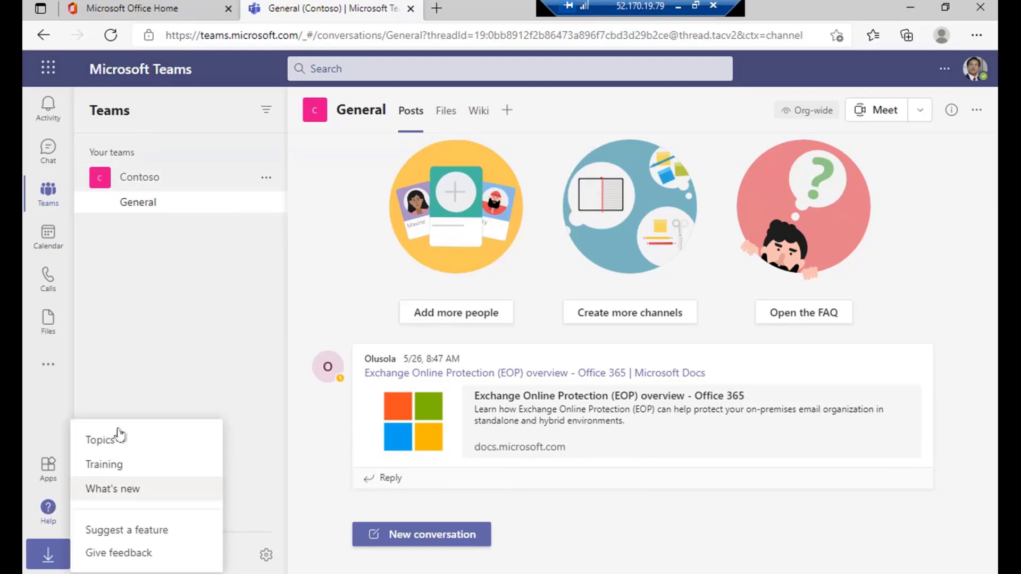
click(105, 467)
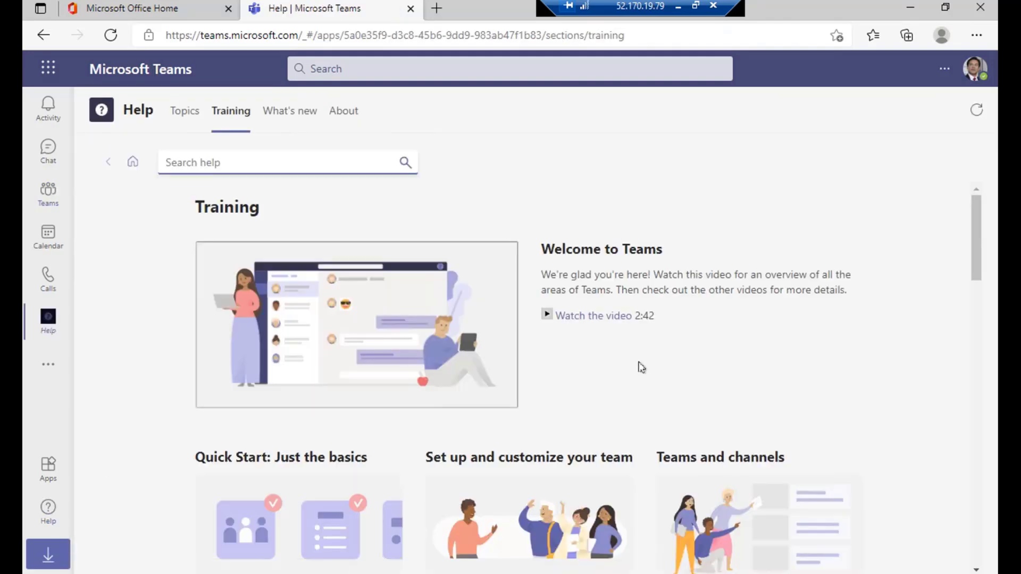
scroll(640, 366, down, 6)
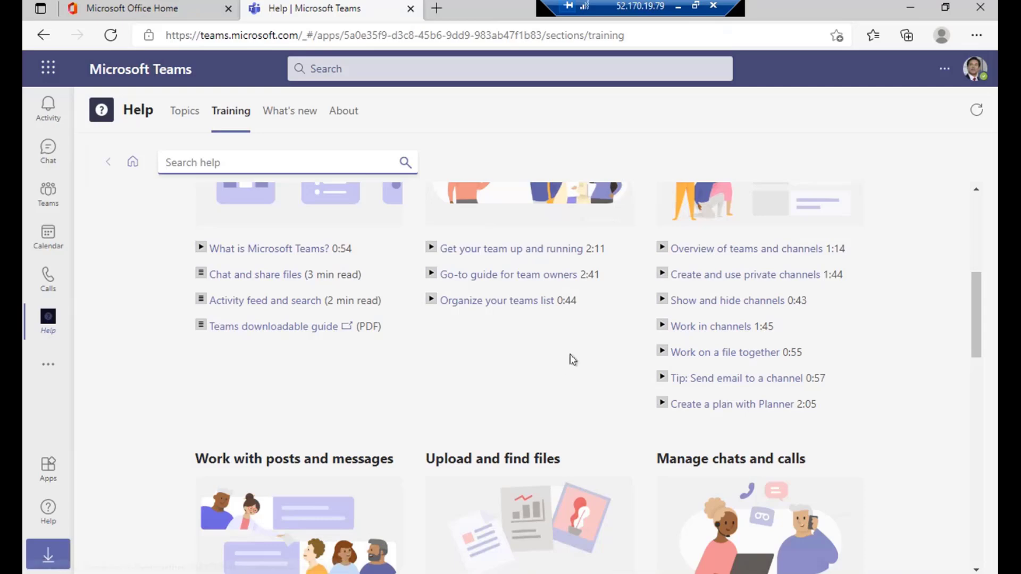
scroll(558, 367, down, 1)
scroll(550, 369, up, 2)
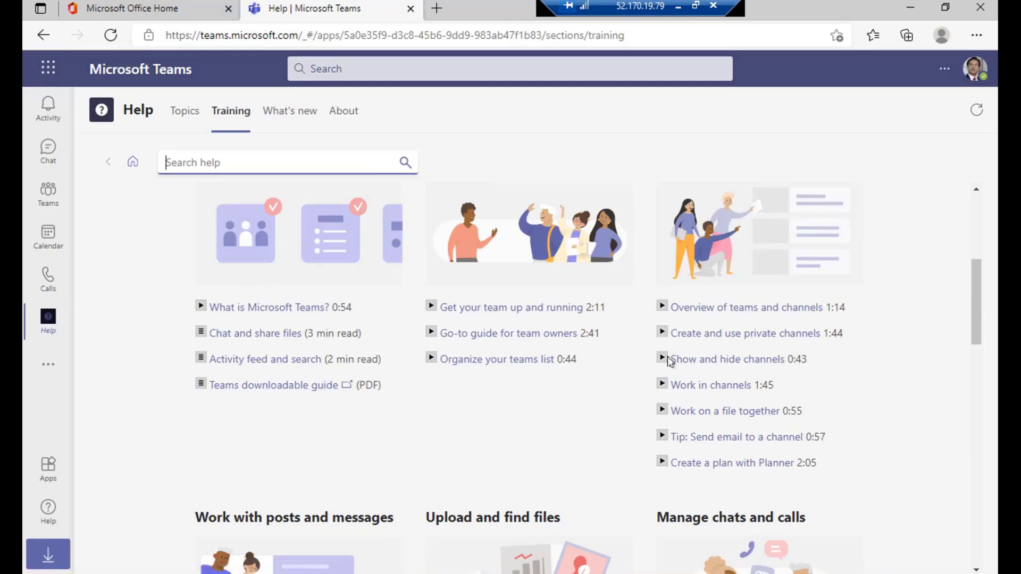
scroll(591, 399, down, 1)
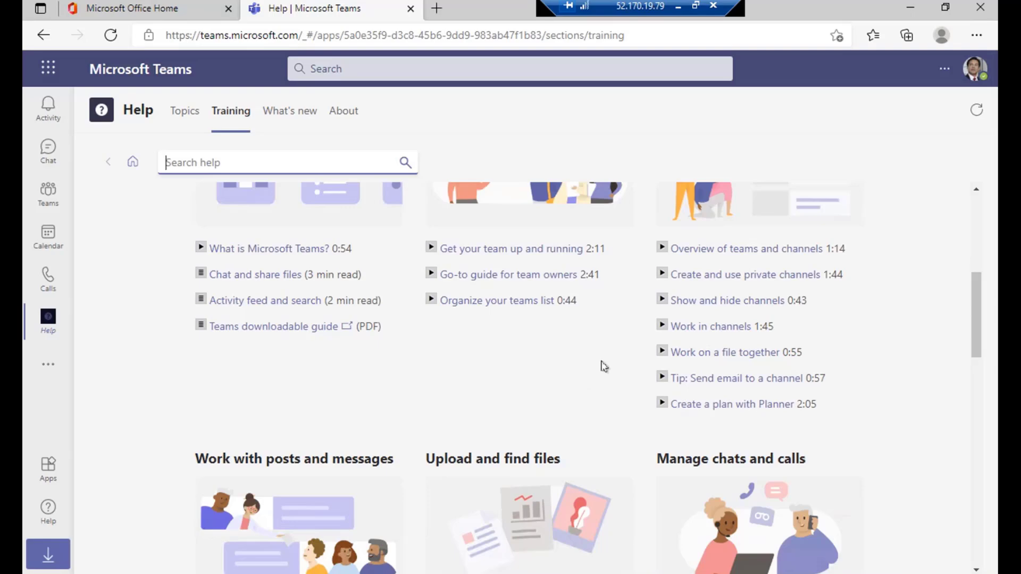
scroll(603, 366, down, 1)
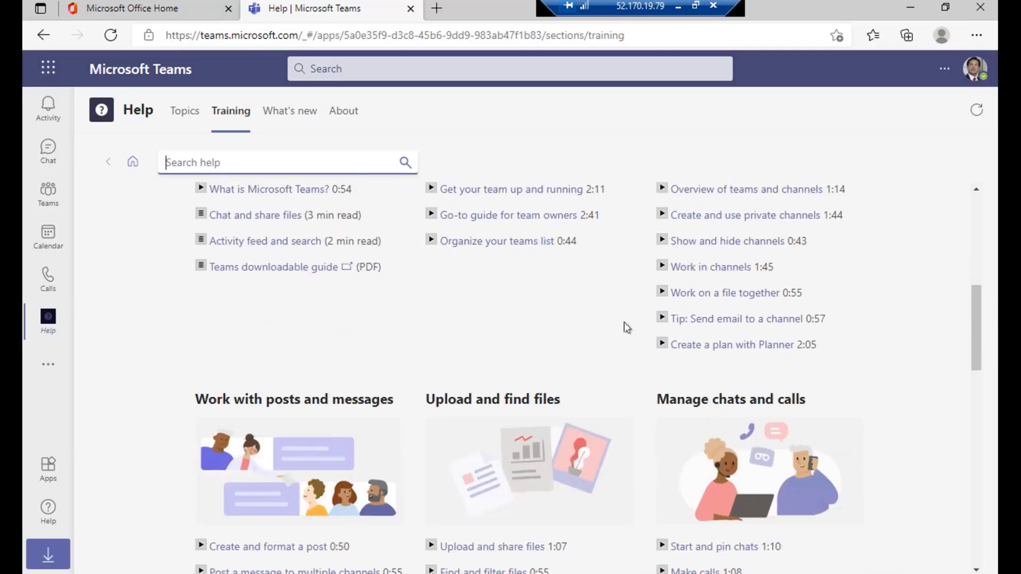
- Play the "Organize your teams list" training video, look over the Try it tips below it, and pause the video
click(485, 244)
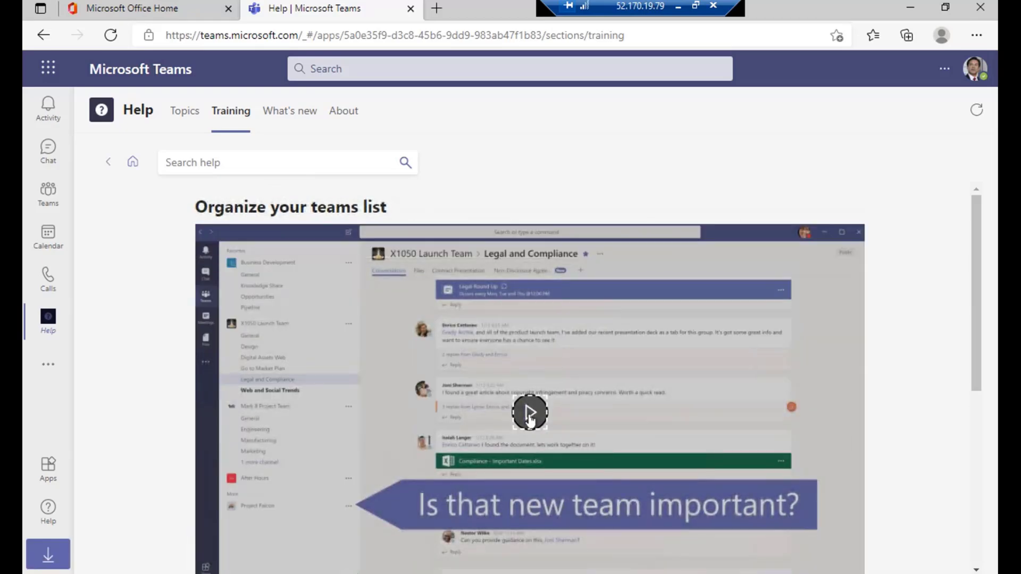
click(531, 412)
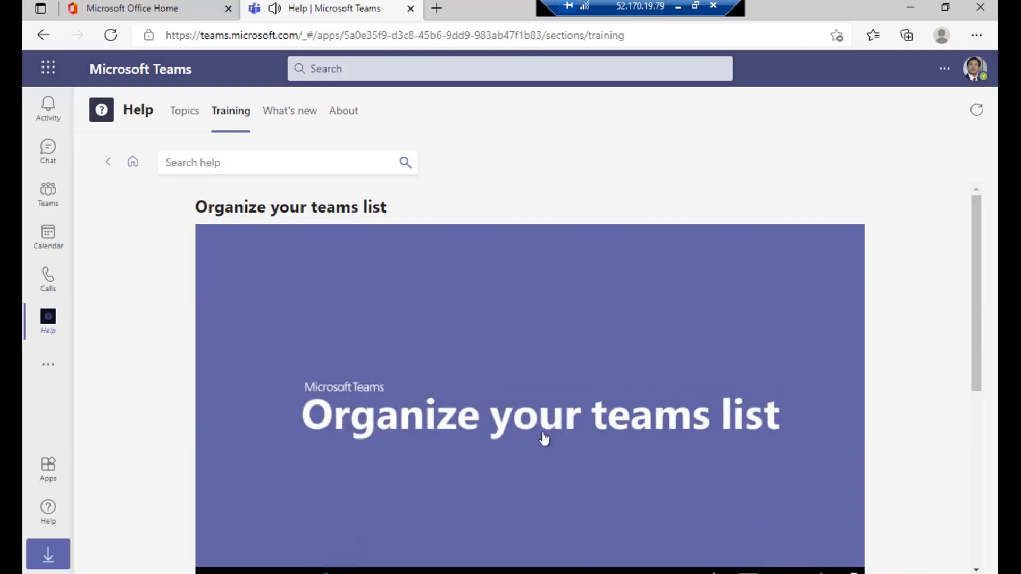
scroll(948, 372, down, 1)
scroll(948, 372, down, 2)
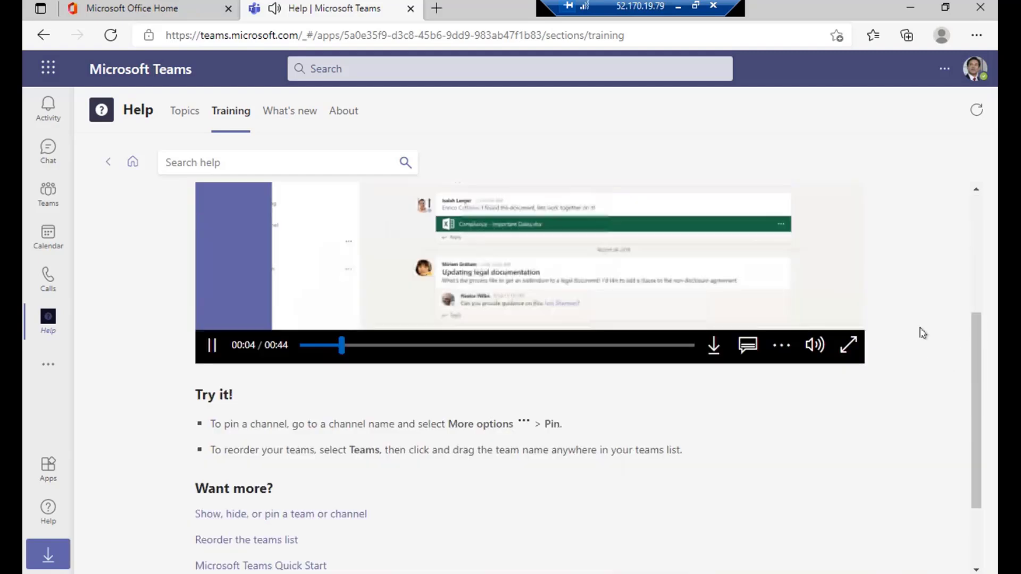
scroll(922, 329, up, 1)
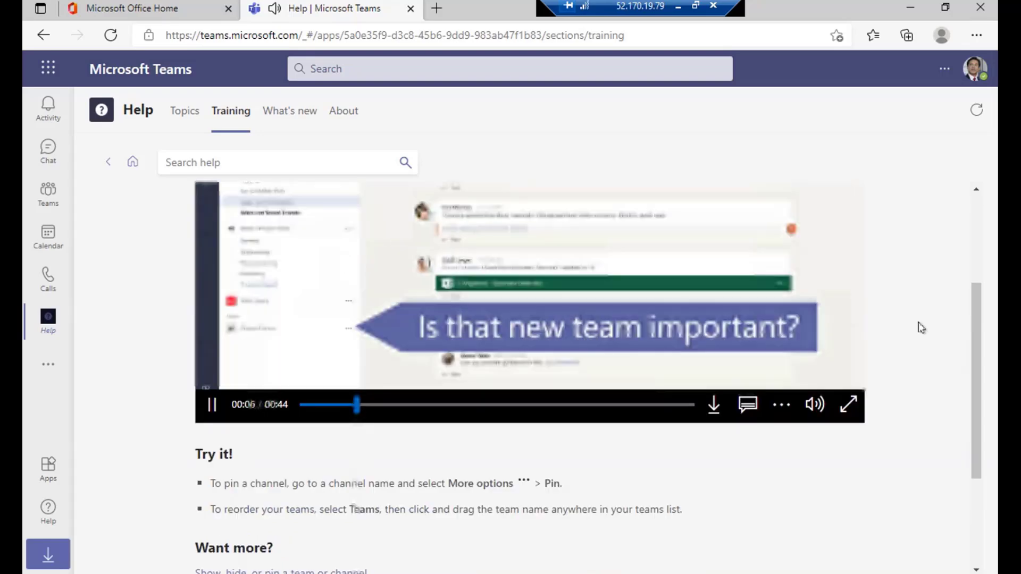
scroll(853, 350, up, 1)
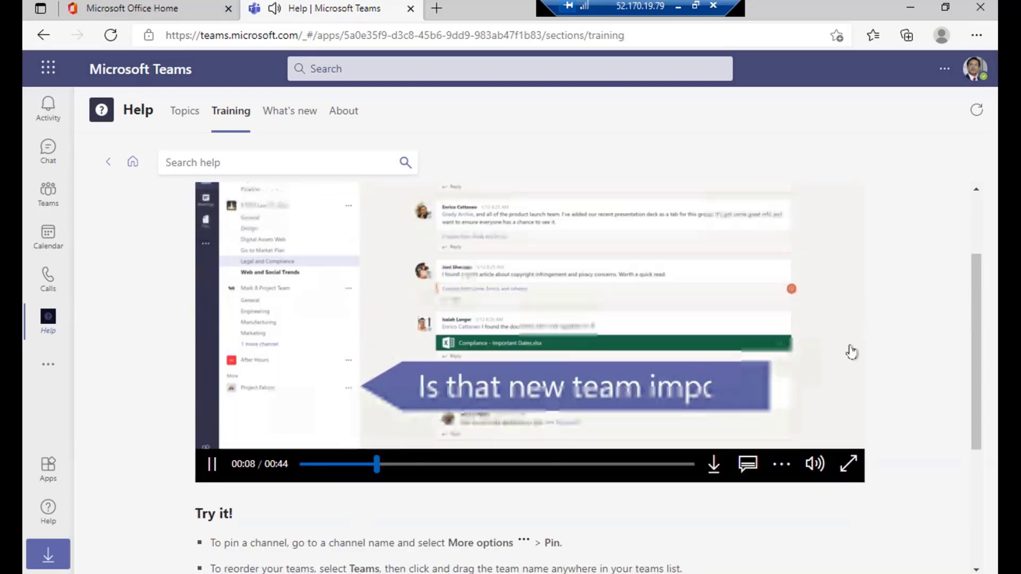
scroll(472, 501, up, 1)
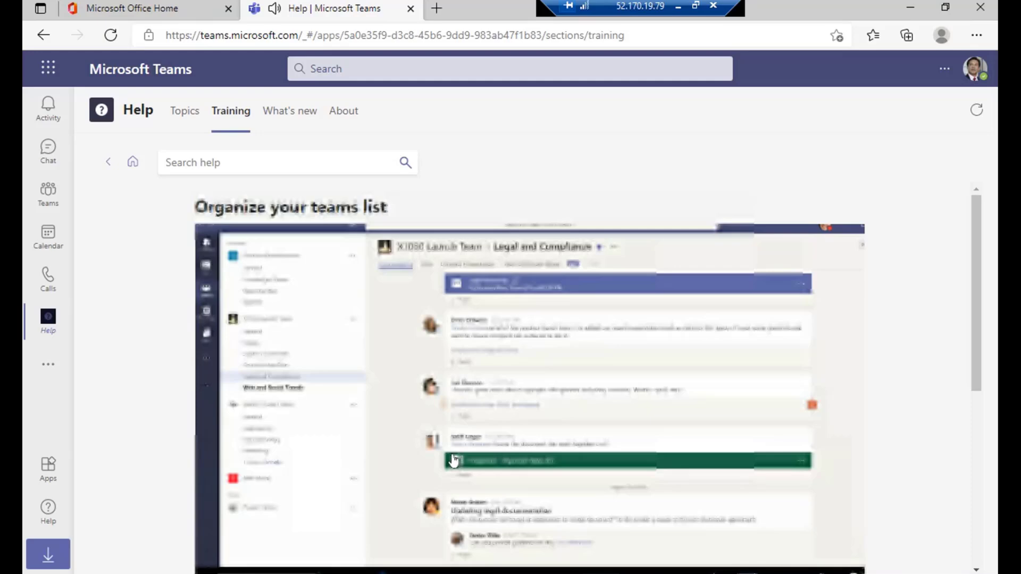
scroll(298, 516, down, 1)
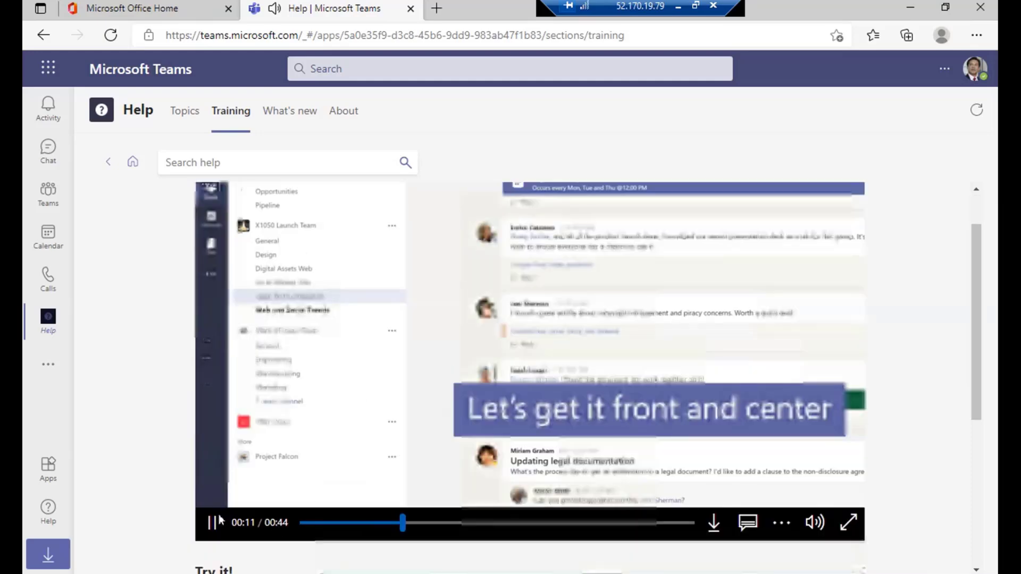
scroll(214, 524, down, 4)
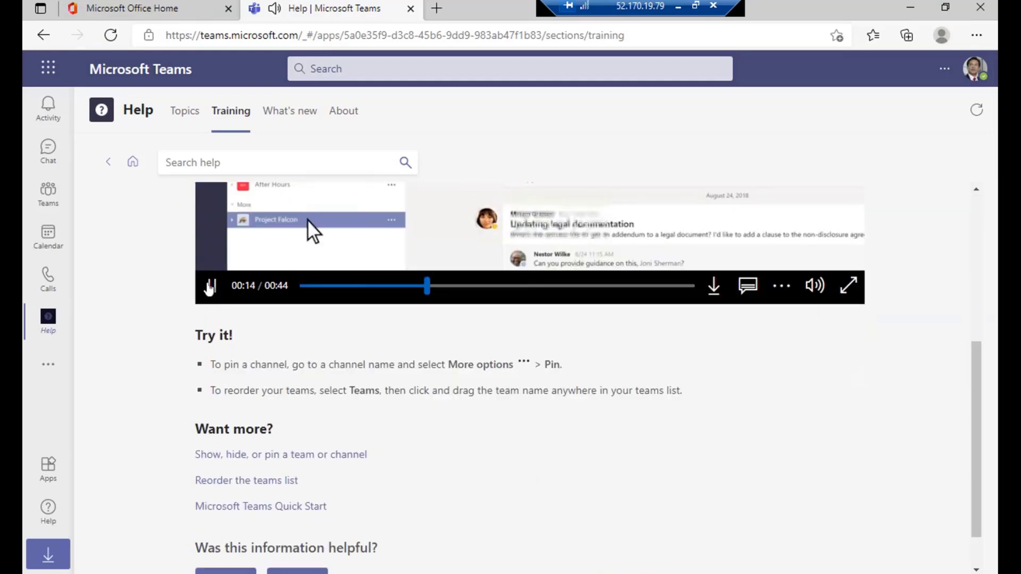
click(204, 293)
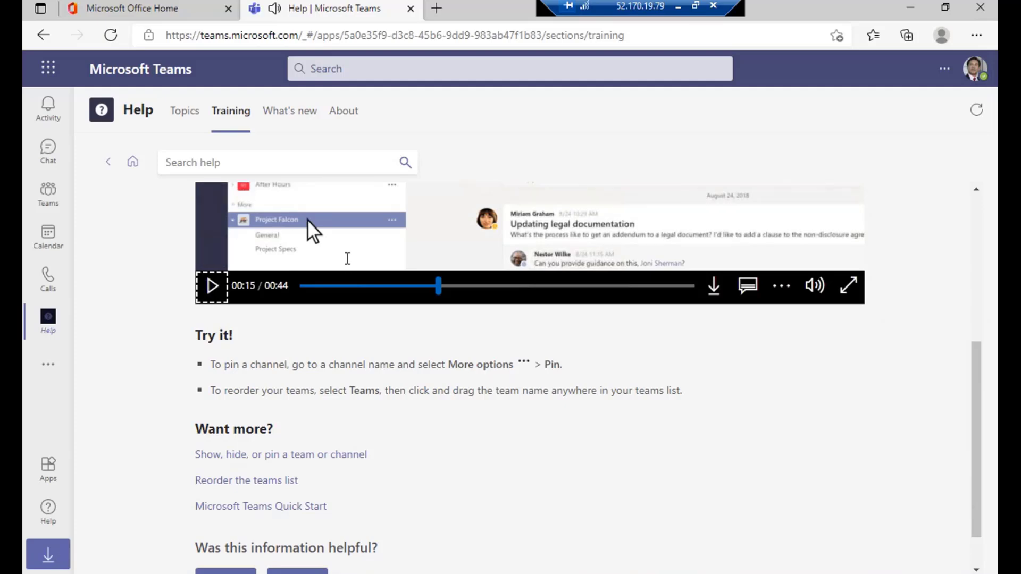
- Open the Teams Help topics and look through the admin, popular and browse help sections
scroll(559, 413, up, 1)
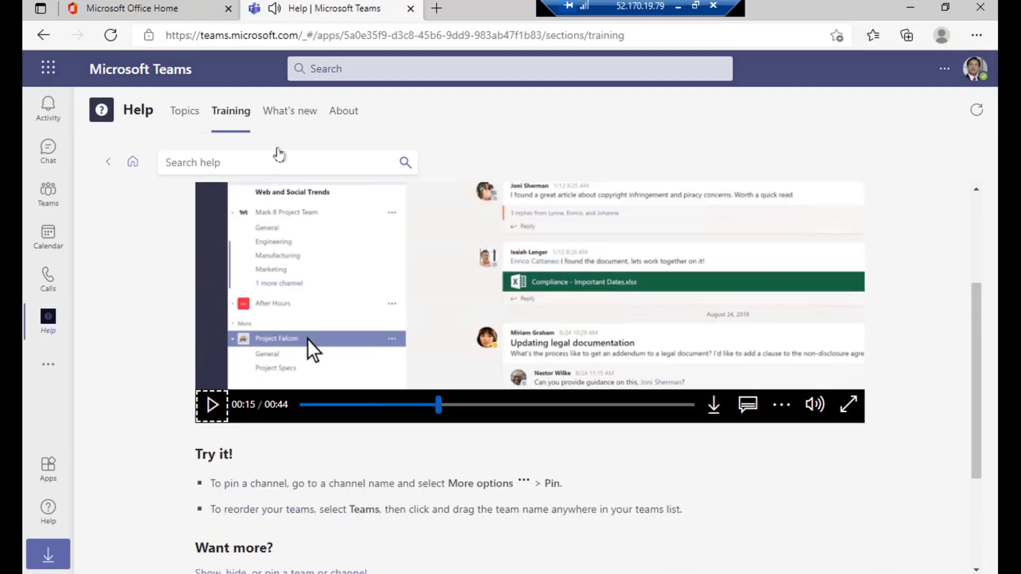
scroll(213, 117, up, 4)
click(181, 116)
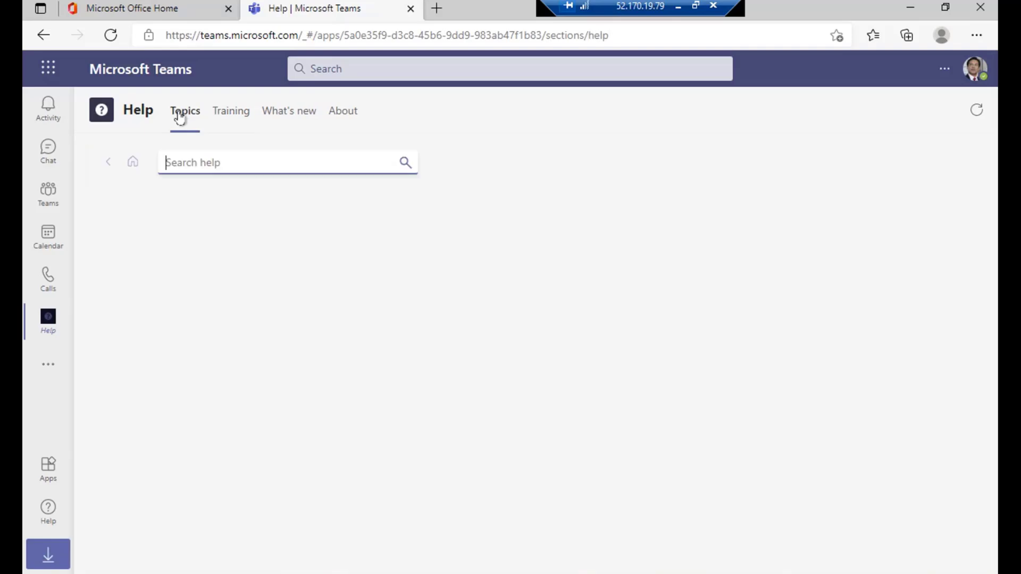
scroll(867, 397, down, 5)
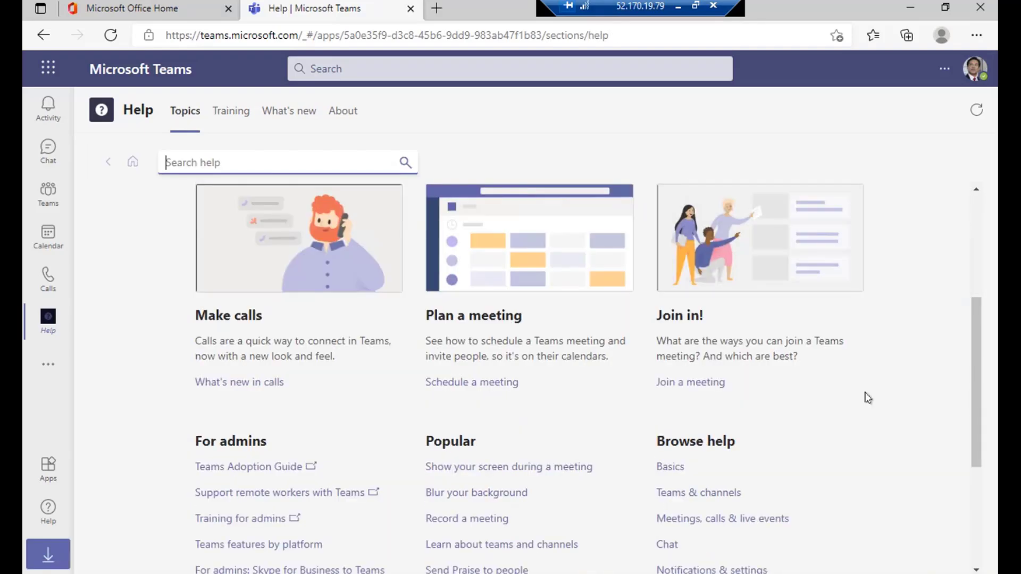
scroll(867, 397, down, 3)
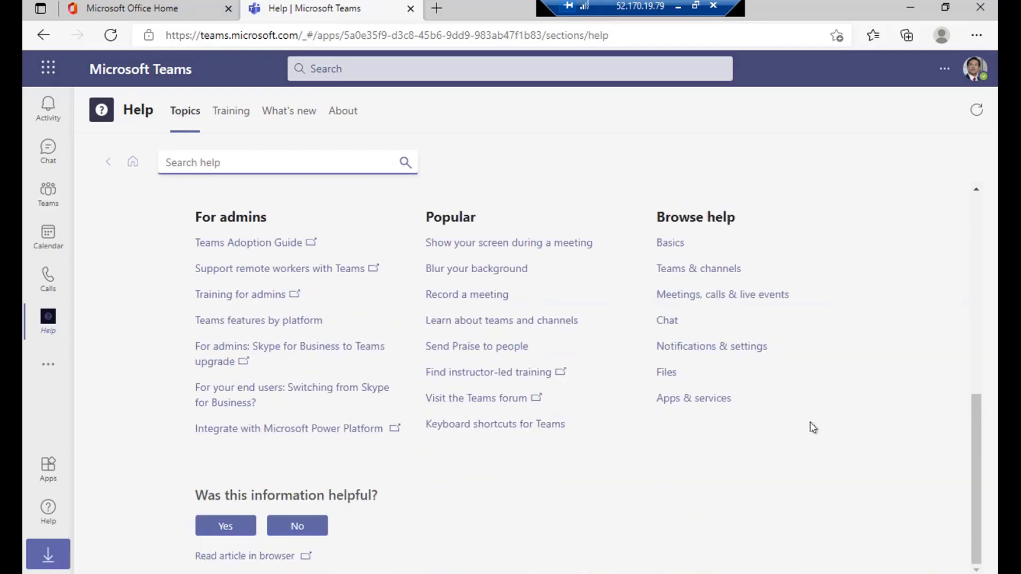
scroll(768, 430, up, 4)
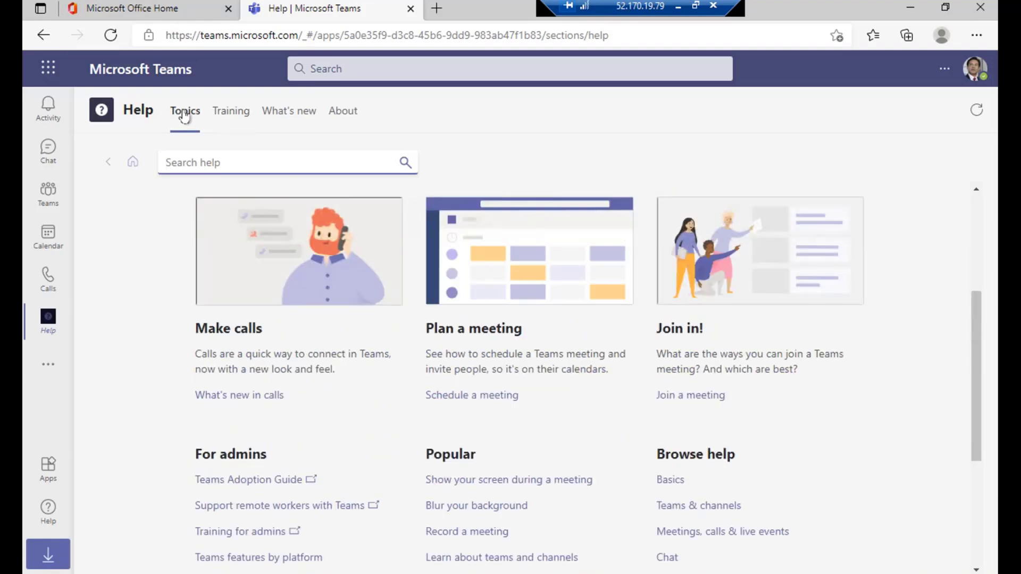
- Open the Teams Help training page and look through its lists of videos and guides down to the live events, apps and Shifts sections
click(238, 117)
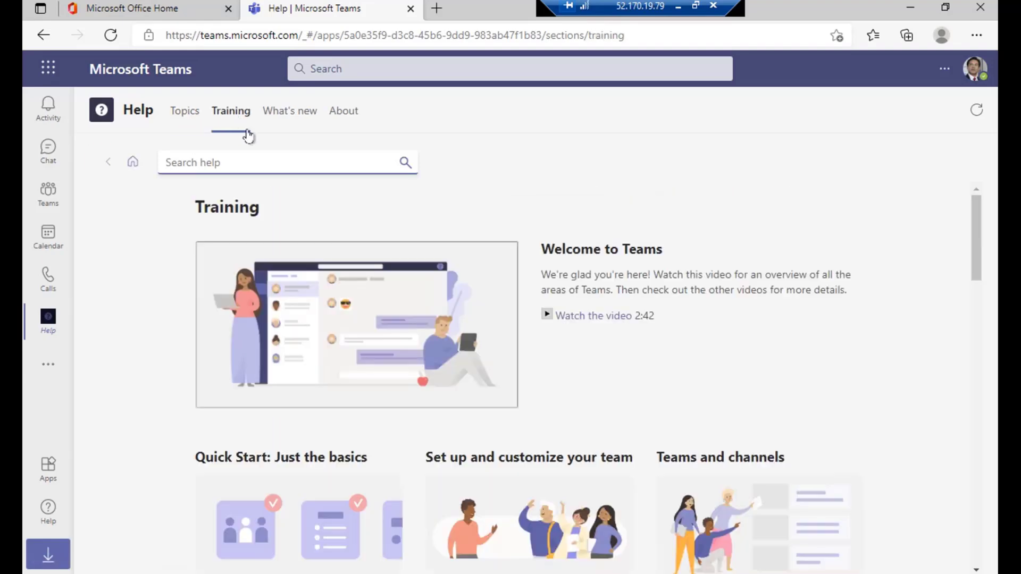
scroll(601, 327, down, 8)
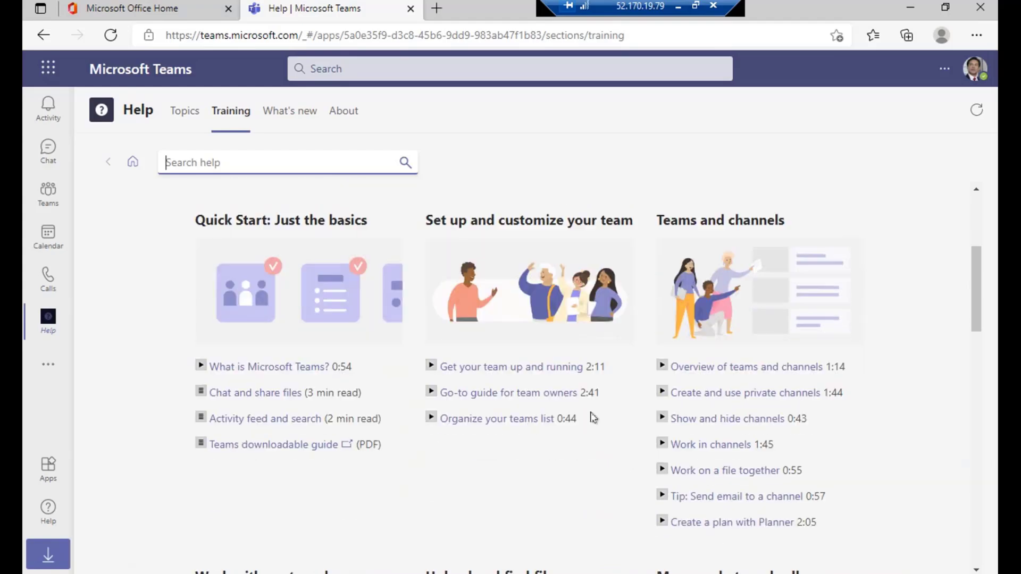
scroll(582, 448, down, 3)
scroll(512, 417, up, 3)
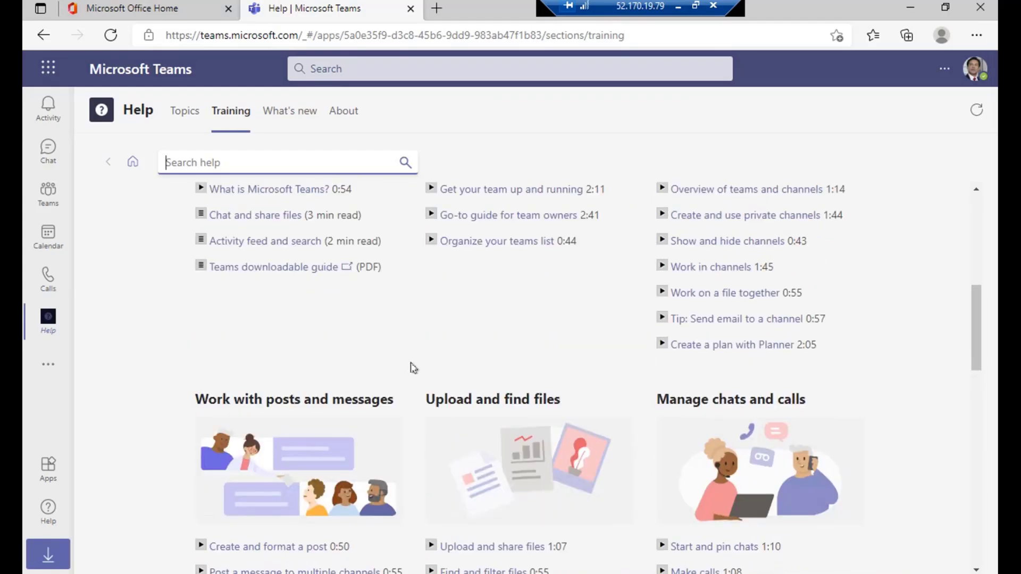
scroll(412, 367, up, 5)
scroll(522, 453, down, 5)
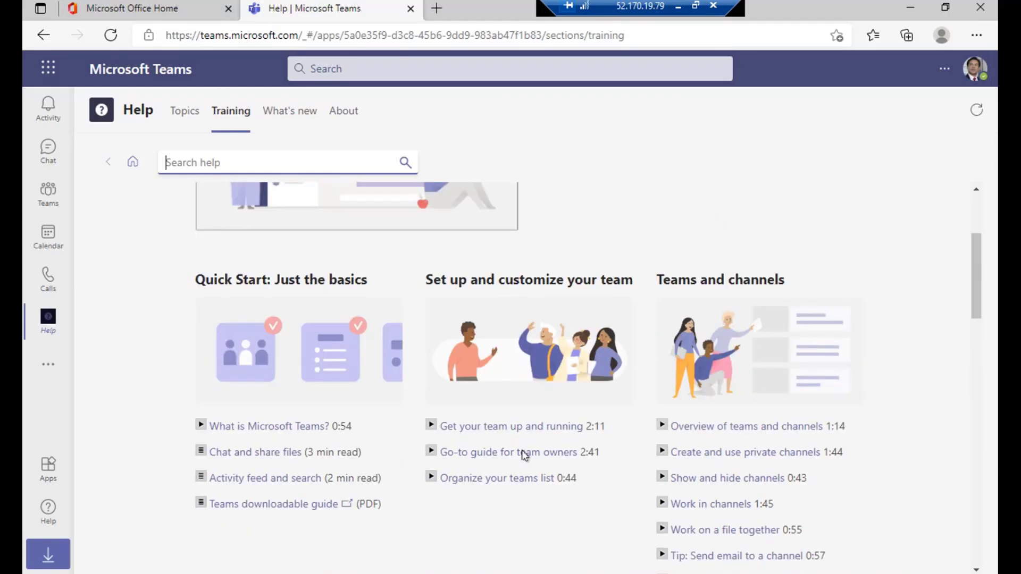
scroll(538, 454, down, 18)
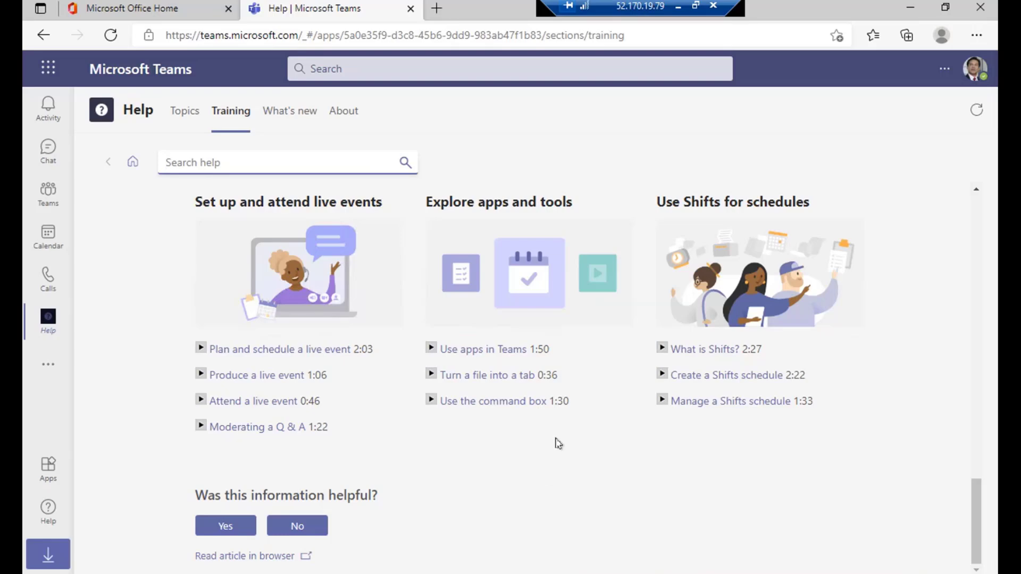
scroll(441, 423, up, 10)
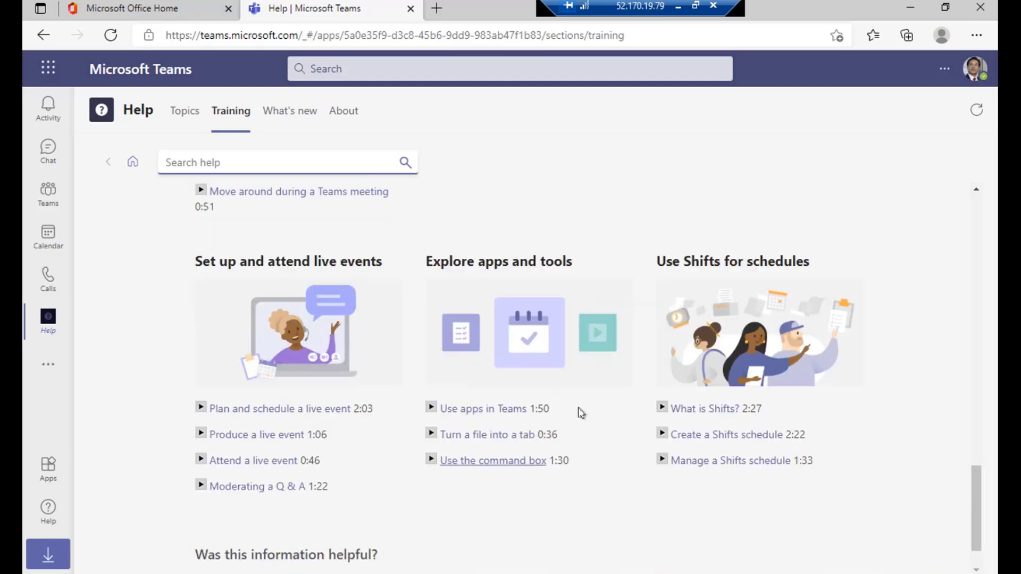
scroll(466, 274, up, 3)
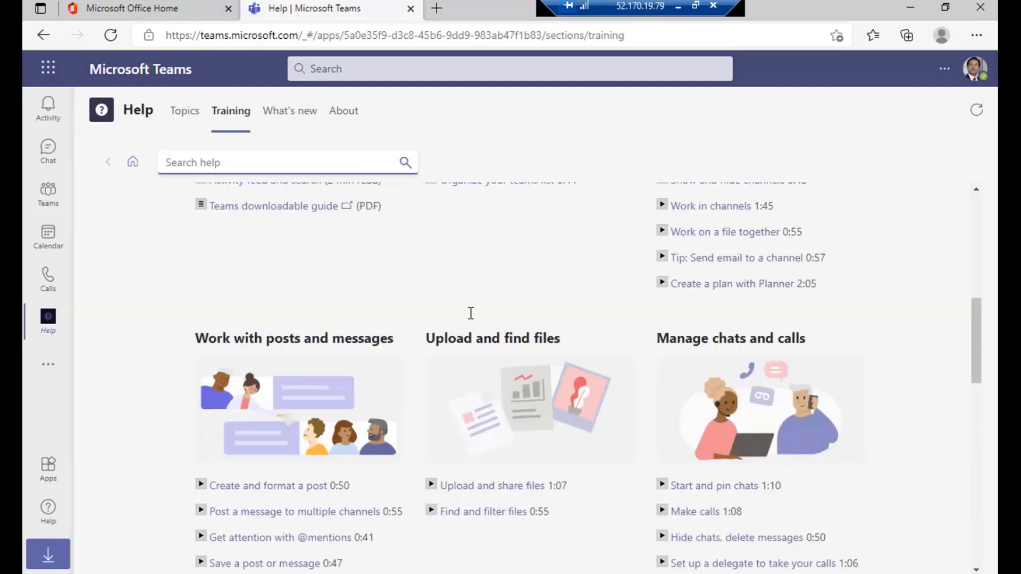
- Read through the What's new release notes for Teams on desktop and web, and view the Help app's About information
click(291, 116)
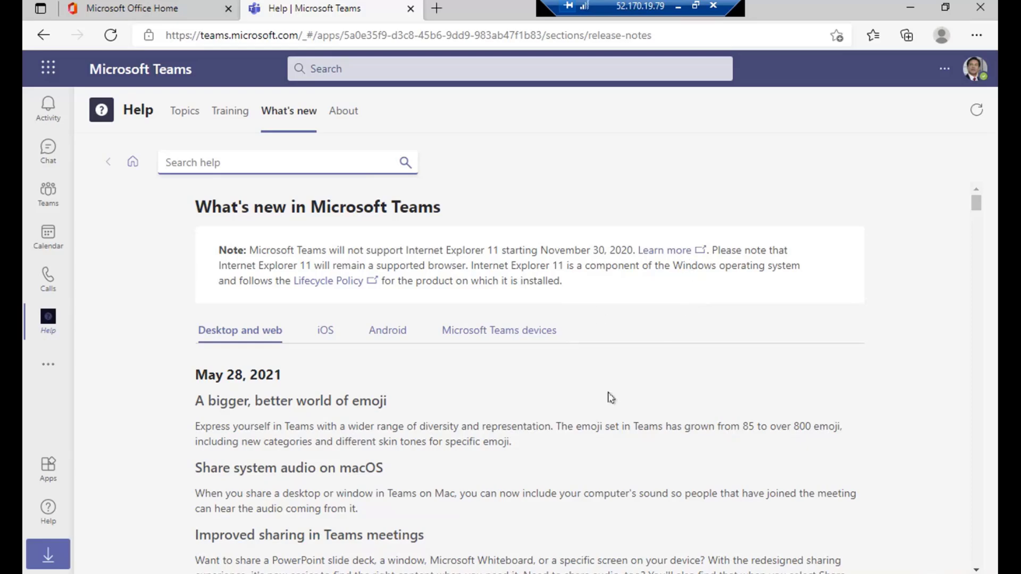
scroll(329, 339, down, 2)
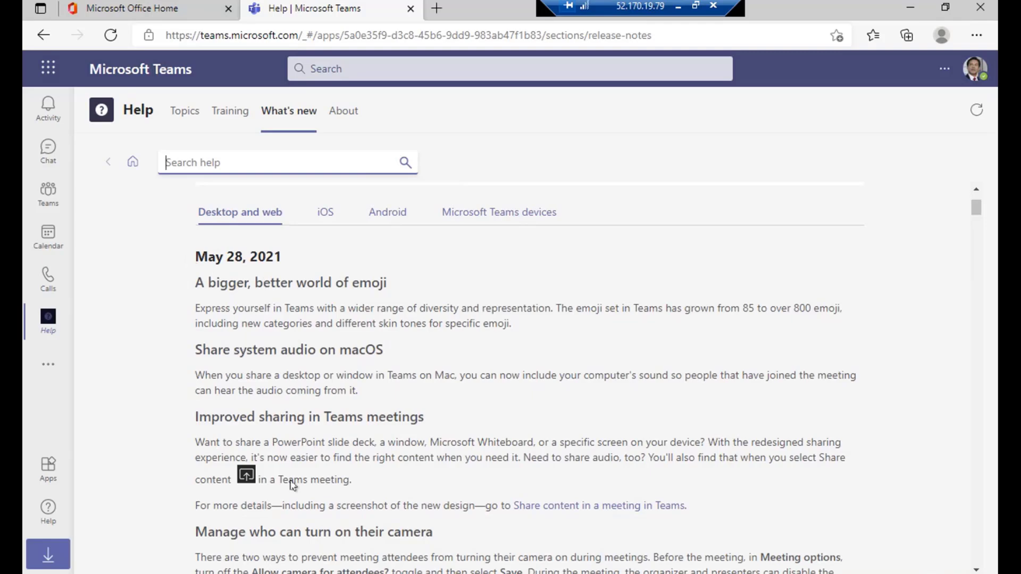
scroll(329, 351, down, 5)
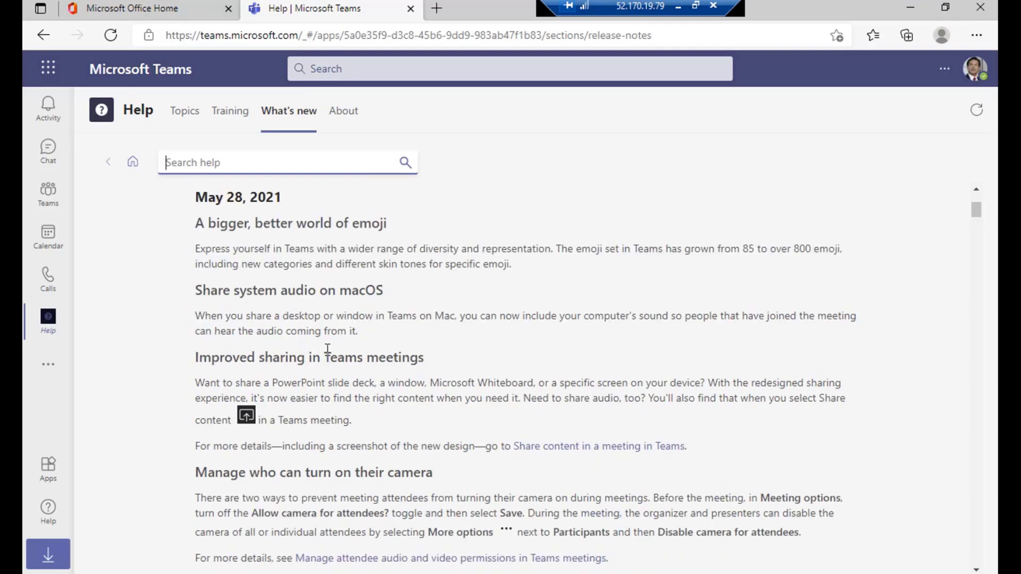
scroll(428, 425, down, 4)
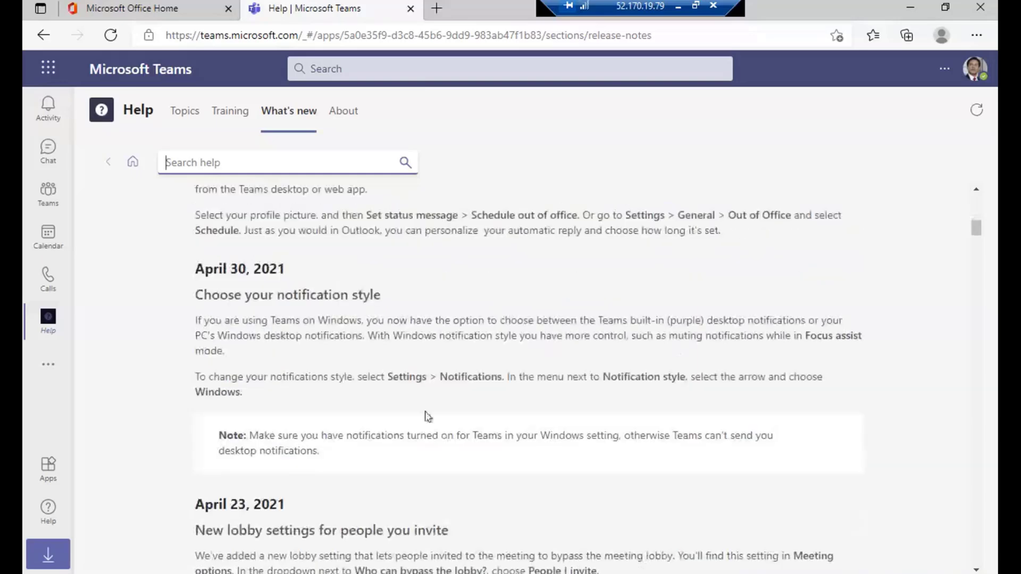
scroll(423, 416, up, 4)
click(343, 110)
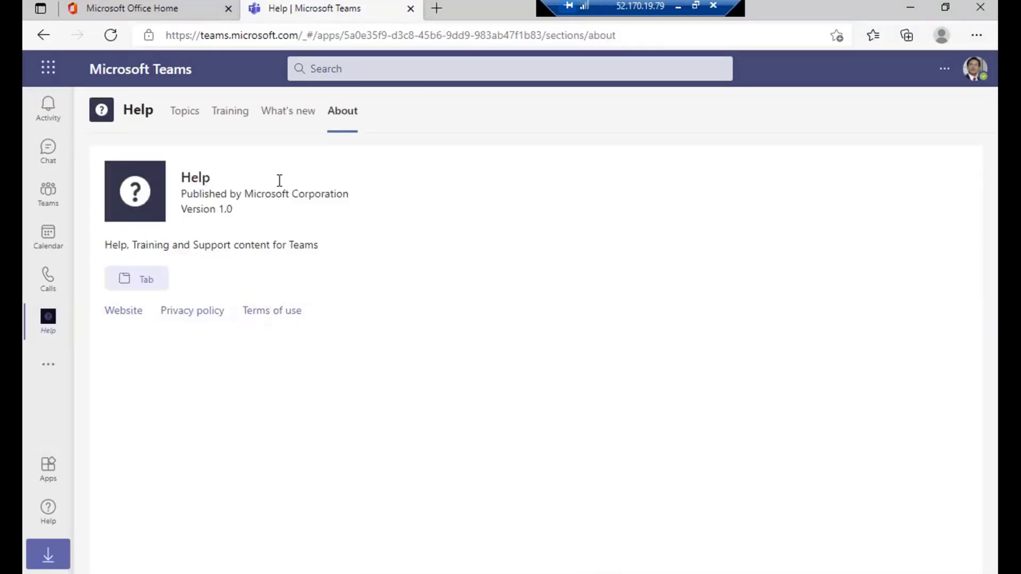
- Return to the Teams training content and review the video lists on posts, files, chats, meetings, notifications, mobile use and live events
click(232, 118)
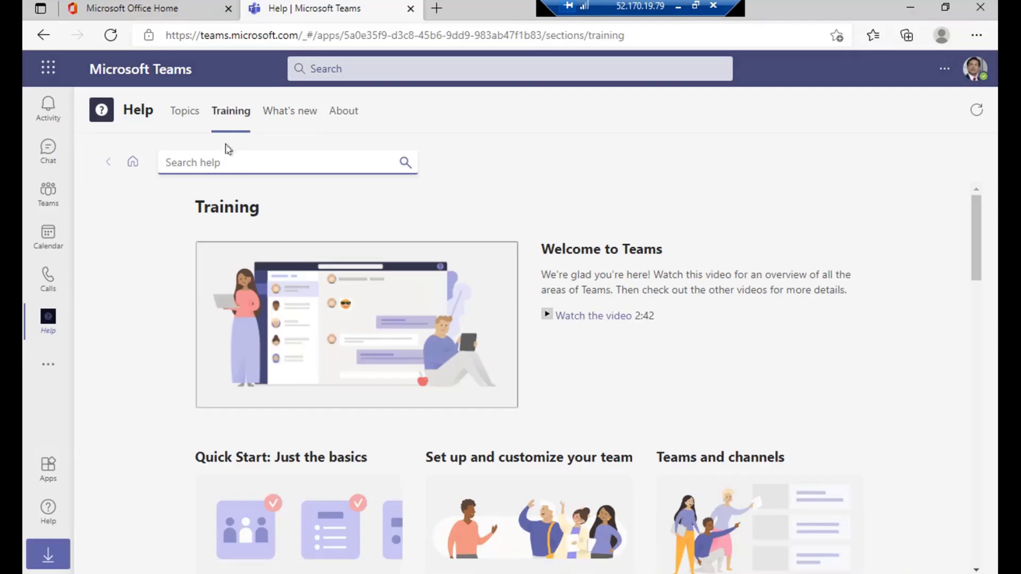
scroll(579, 370, down, 10)
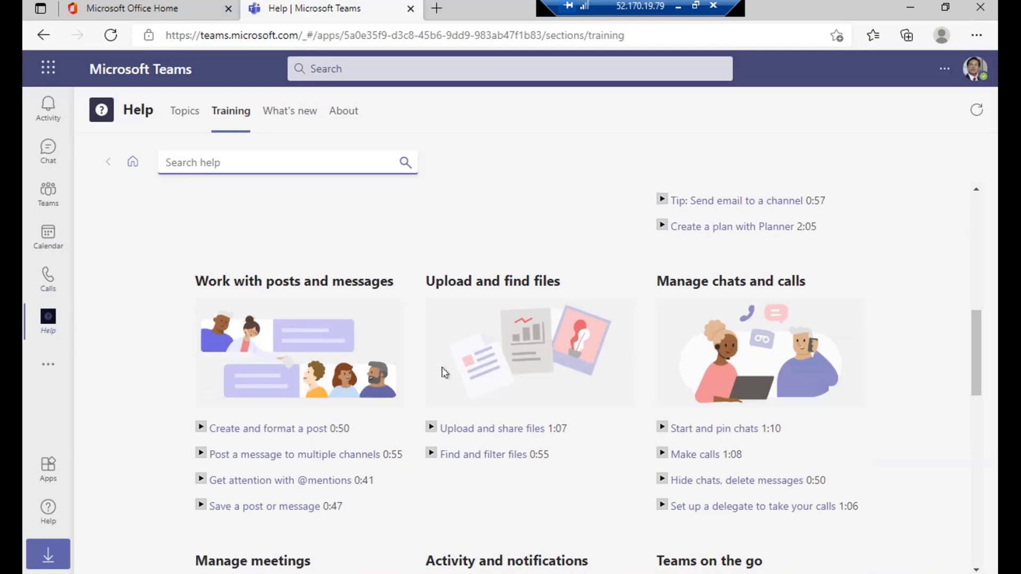
scroll(603, 445, down, 4)
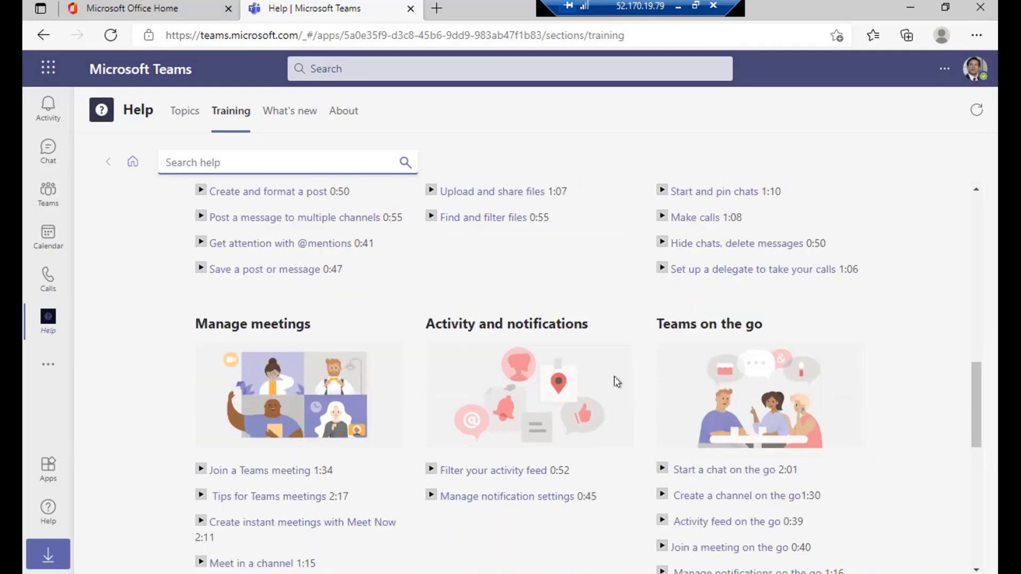
scroll(614, 380, down, 3)
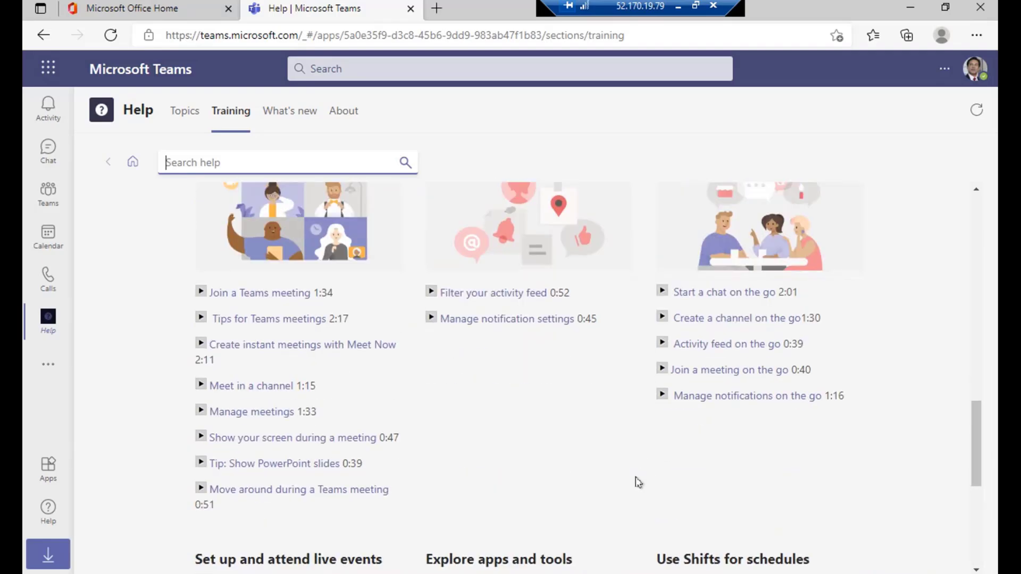
scroll(670, 470, down, 3)
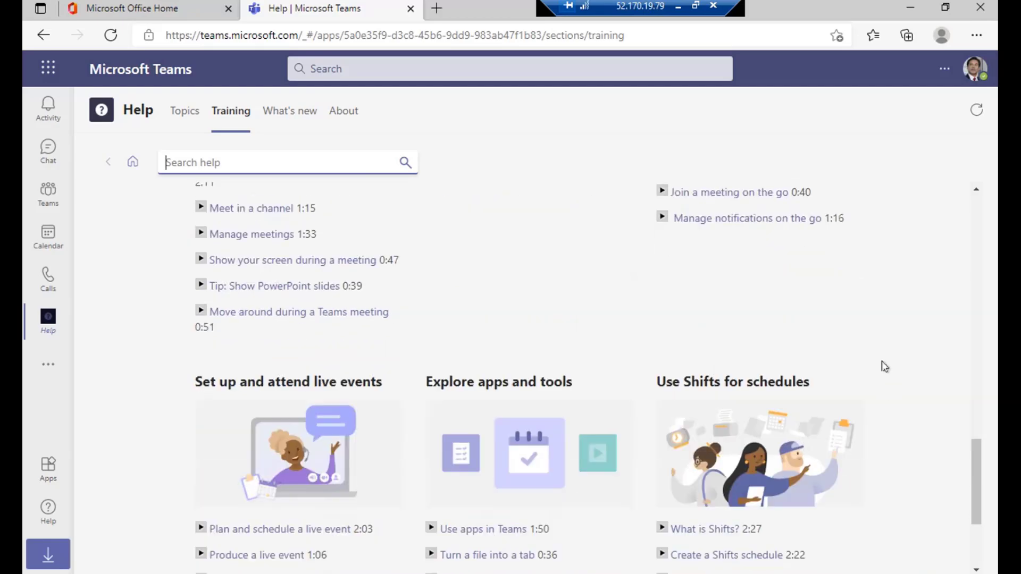
scroll(887, 367, down, 3)
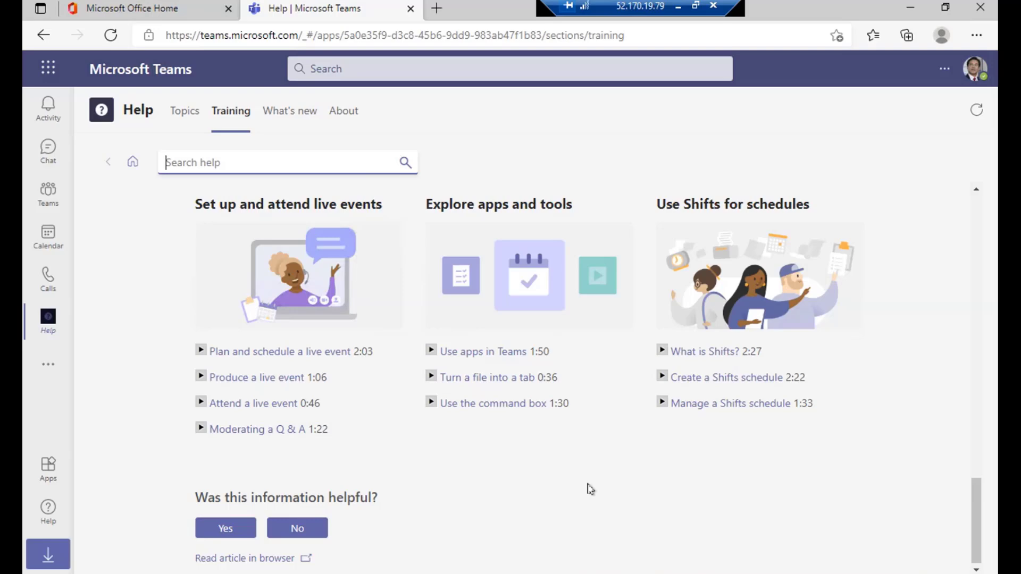
scroll(588, 486, up, 2)
scroll(621, 302, up, 9)
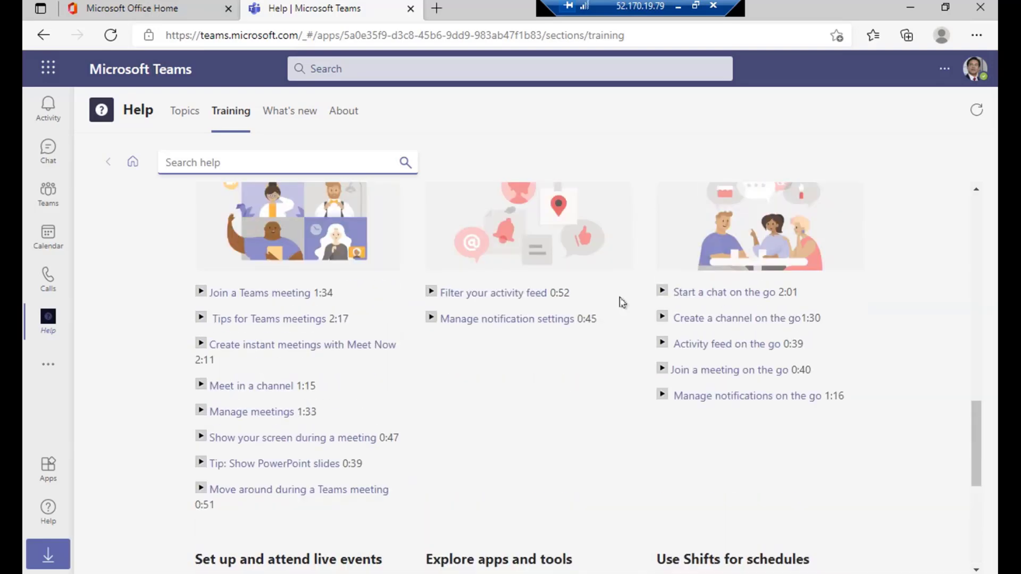